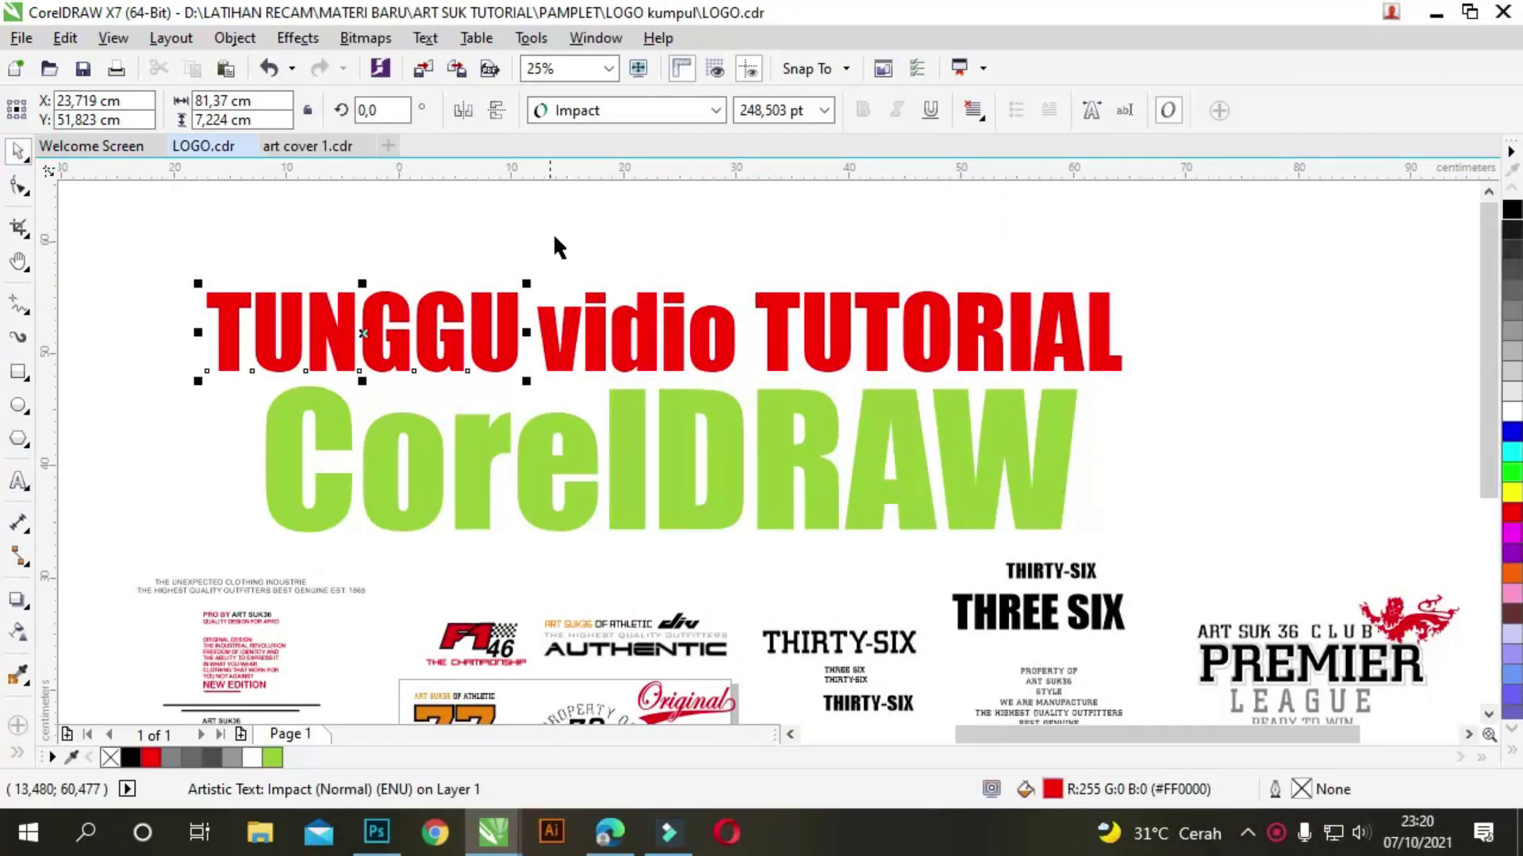
Step: Set the TUNGGU and TUTORIAL words to 150 pt
click(825, 111)
click(745, 431)
key(Tab)
click(825, 111)
click(761, 319)
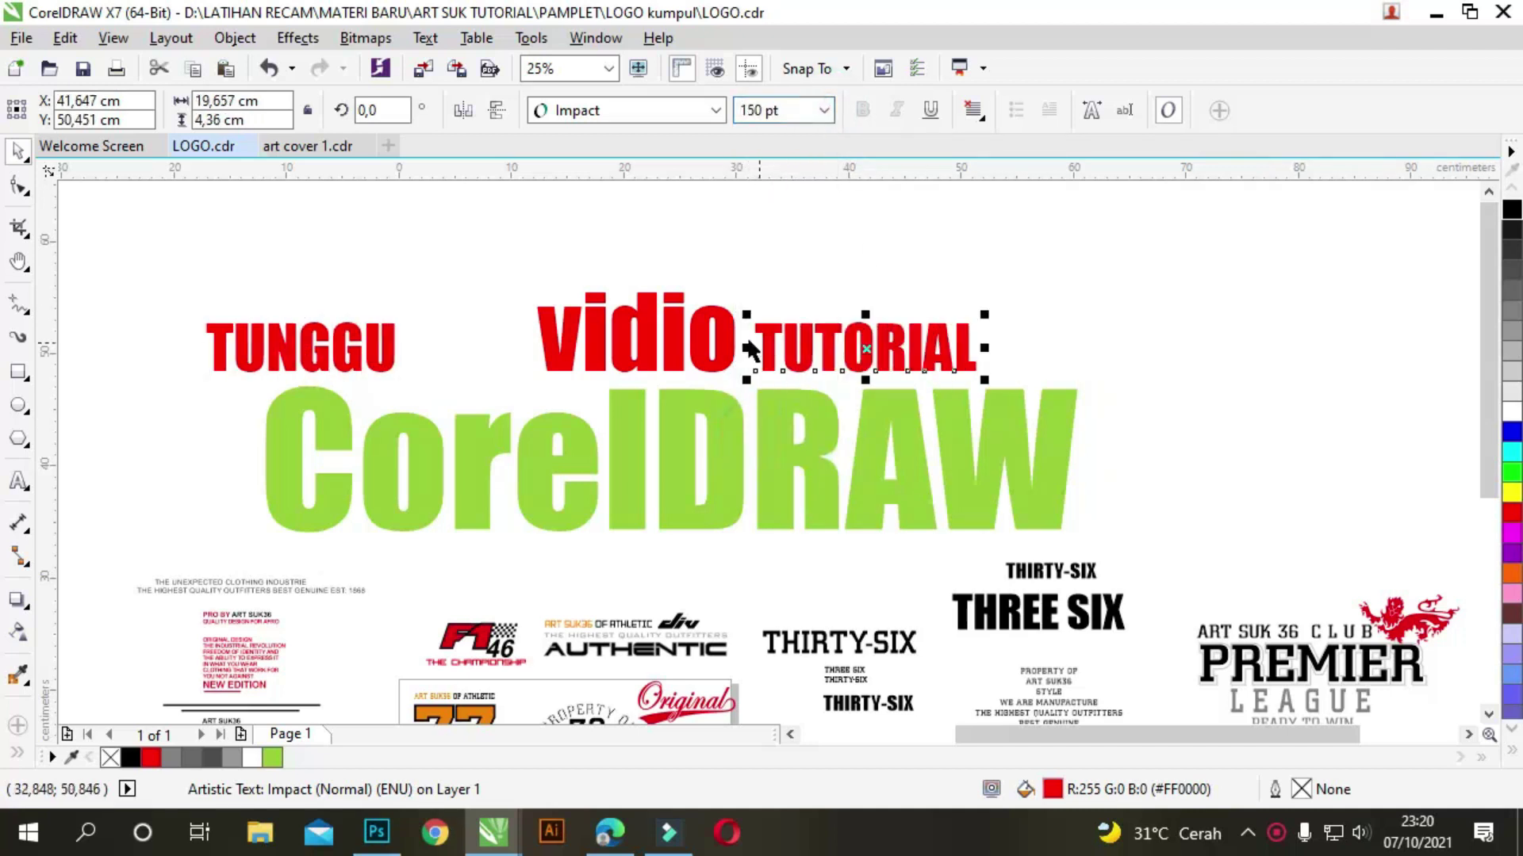
Step: Move TUNGGU level with vidio and recolour TUNGGU and TUTORIAL dark grey
drag(376, 347, 498, 329)
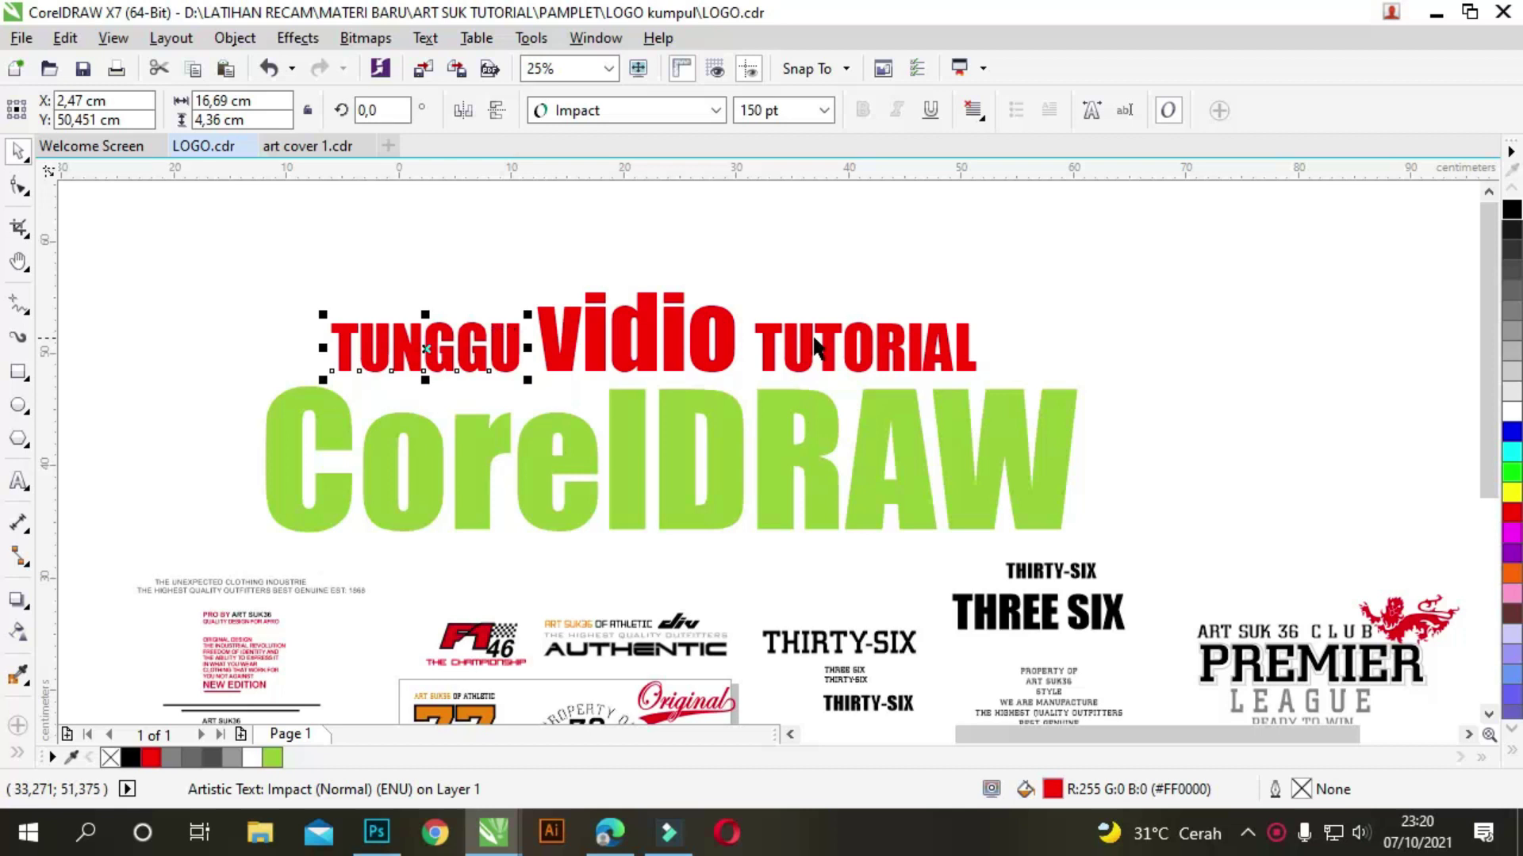
click(1511, 288)
key(Tab)
click(1511, 287)
Step: Group the three headline words, centre them over CorelDRAW, and enlarge the pair slightly
drag(991, 246, 216, 397)
key(ctrl+g)
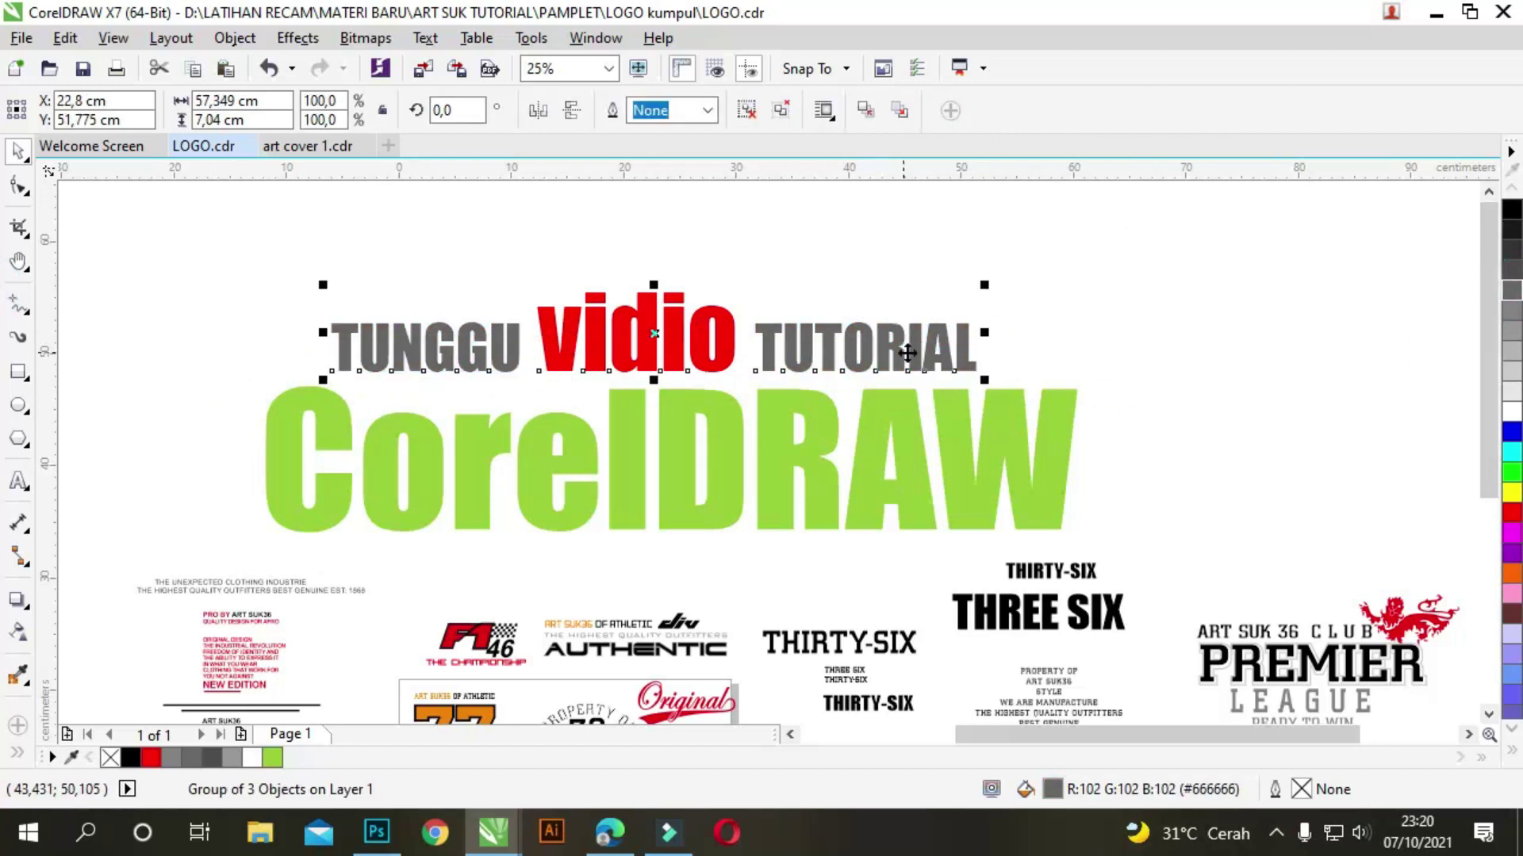
shift+click(1061, 414)
key(c)
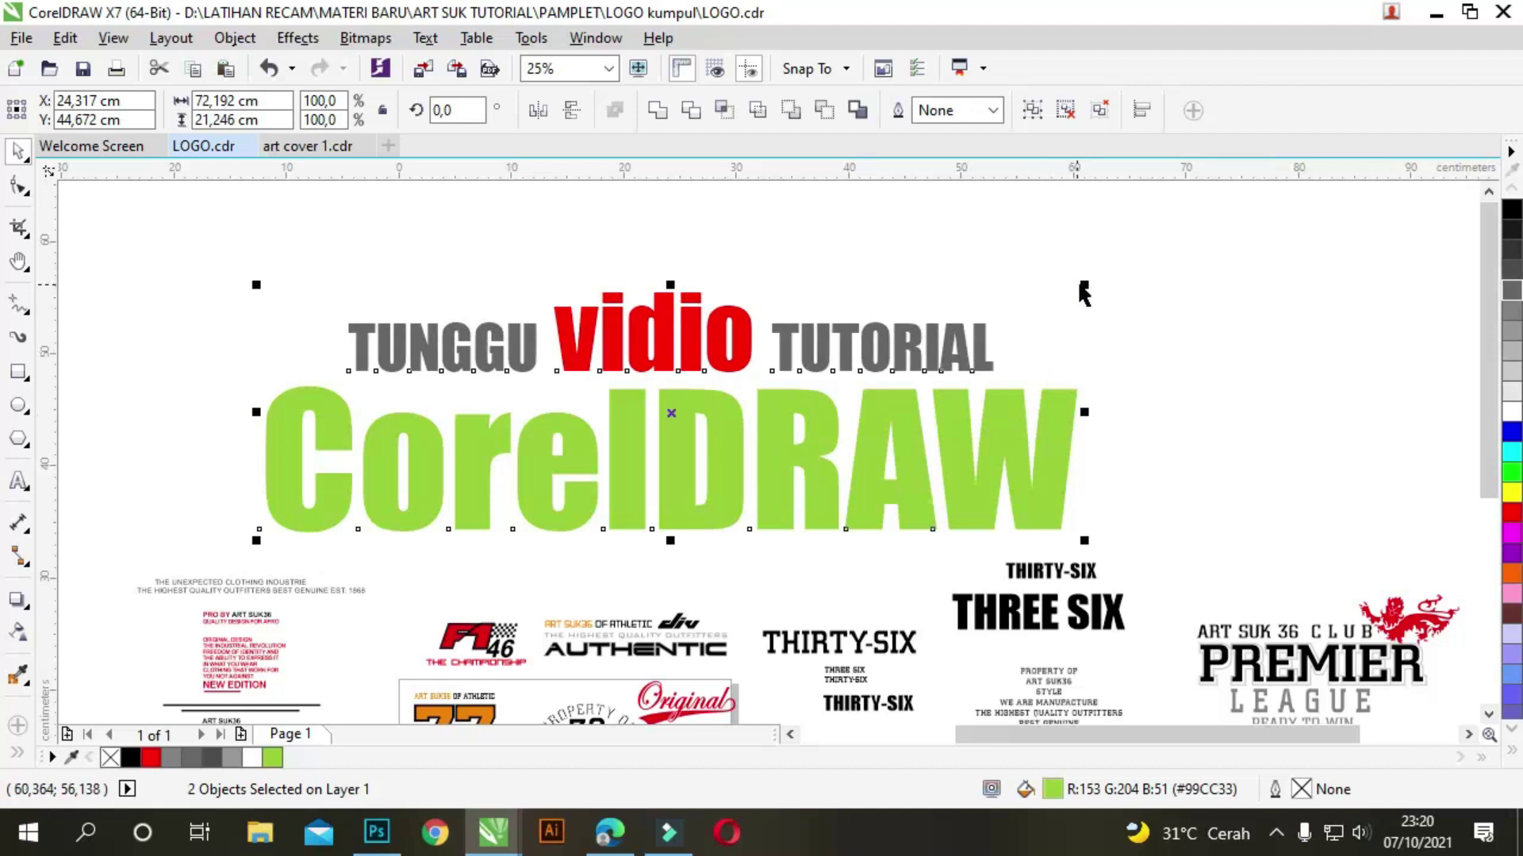
drag(1083, 287, 1112, 244)
drag(959, 320, 998, 310)
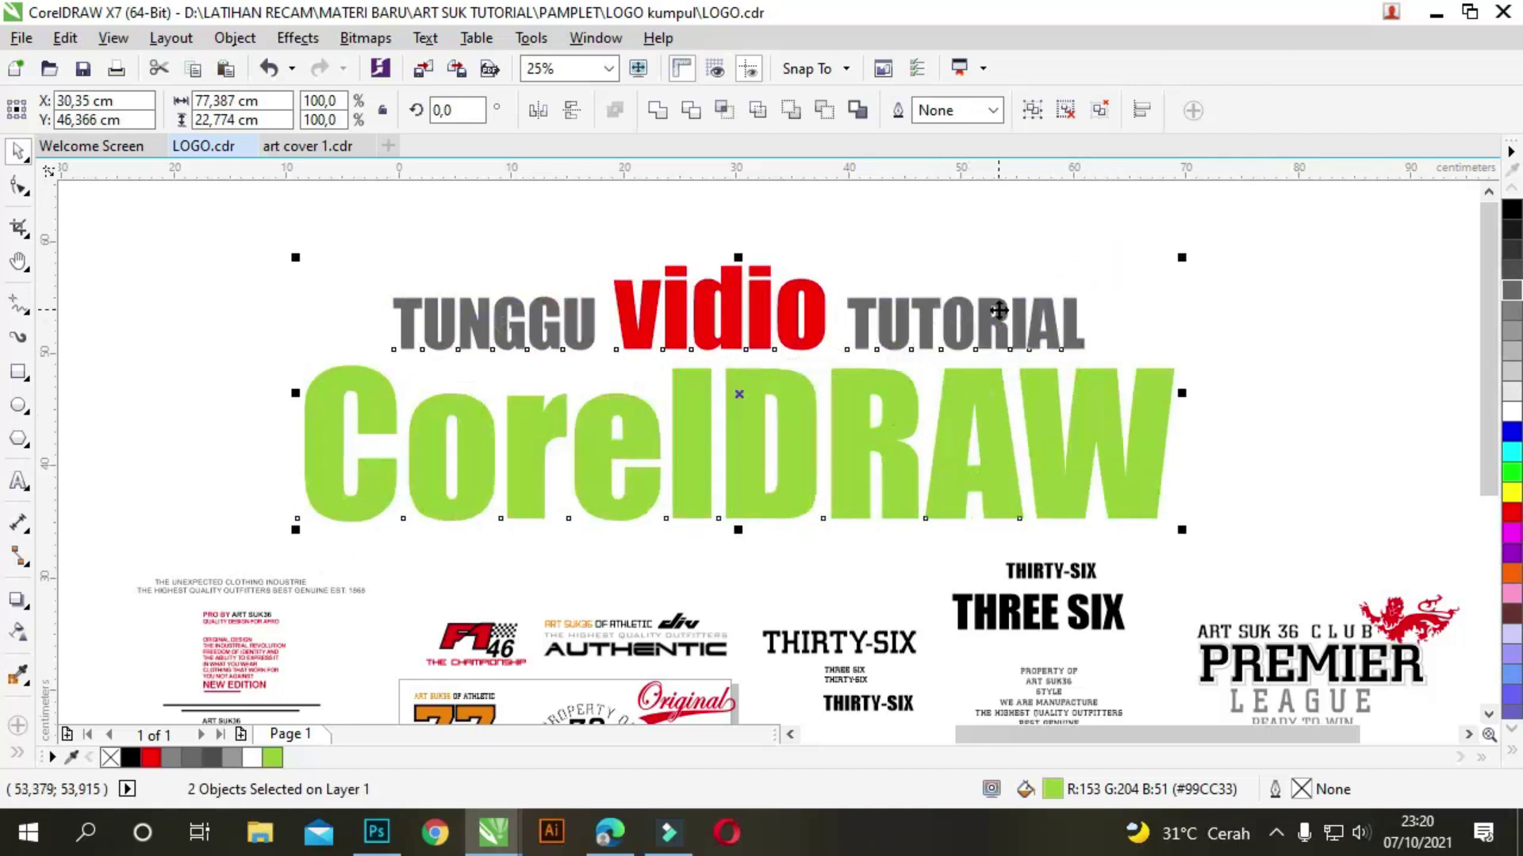
drag(1485, 465, 1485, 606)
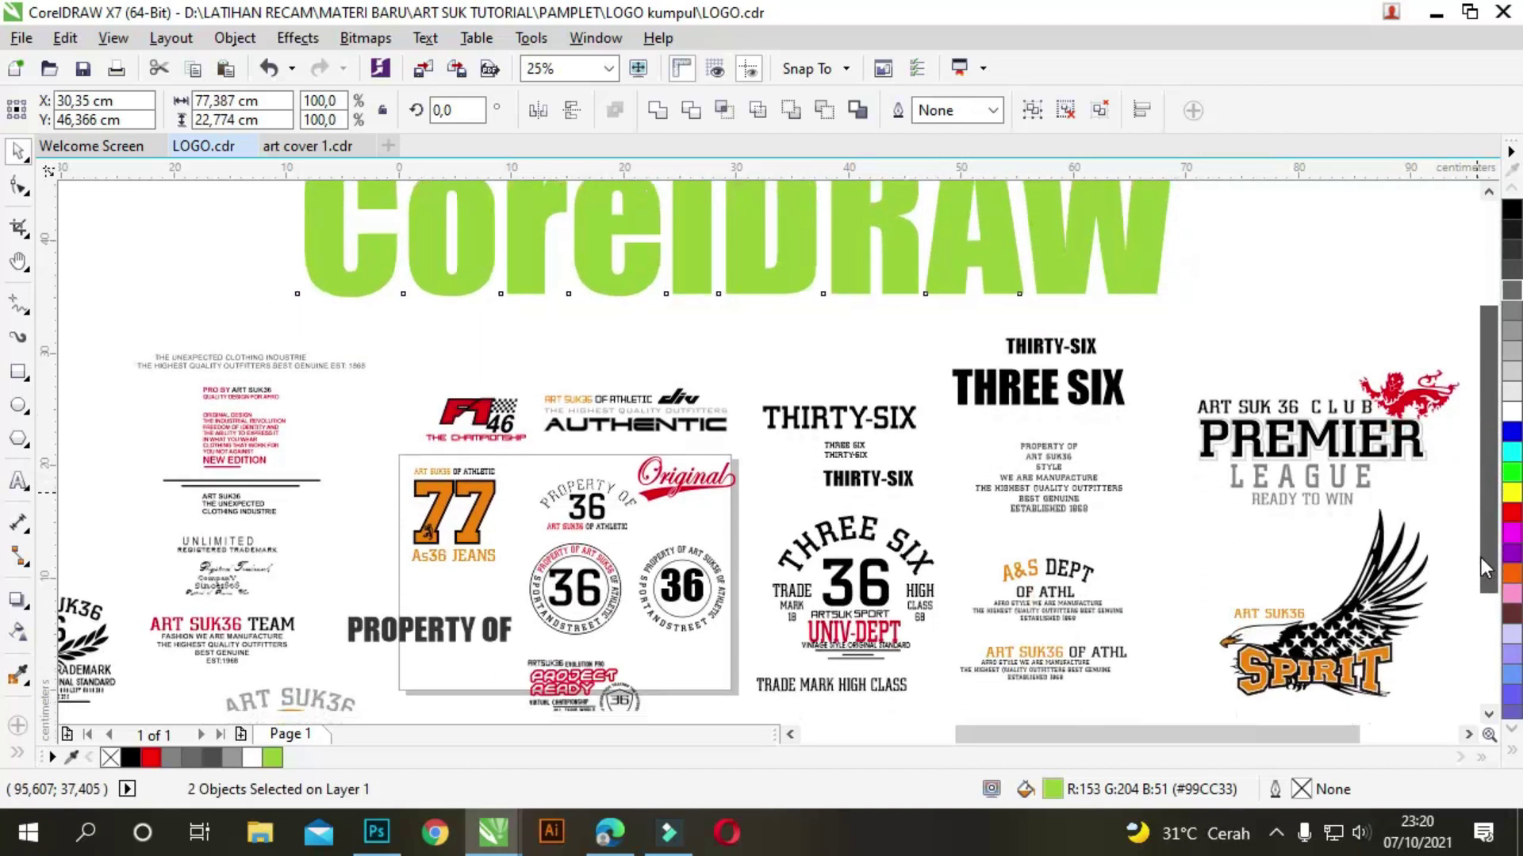
scroll(640, 527, down, 3)
scroll(333, 381, up, 3)
scroll(327, 341, up, 3)
click(326, 341)
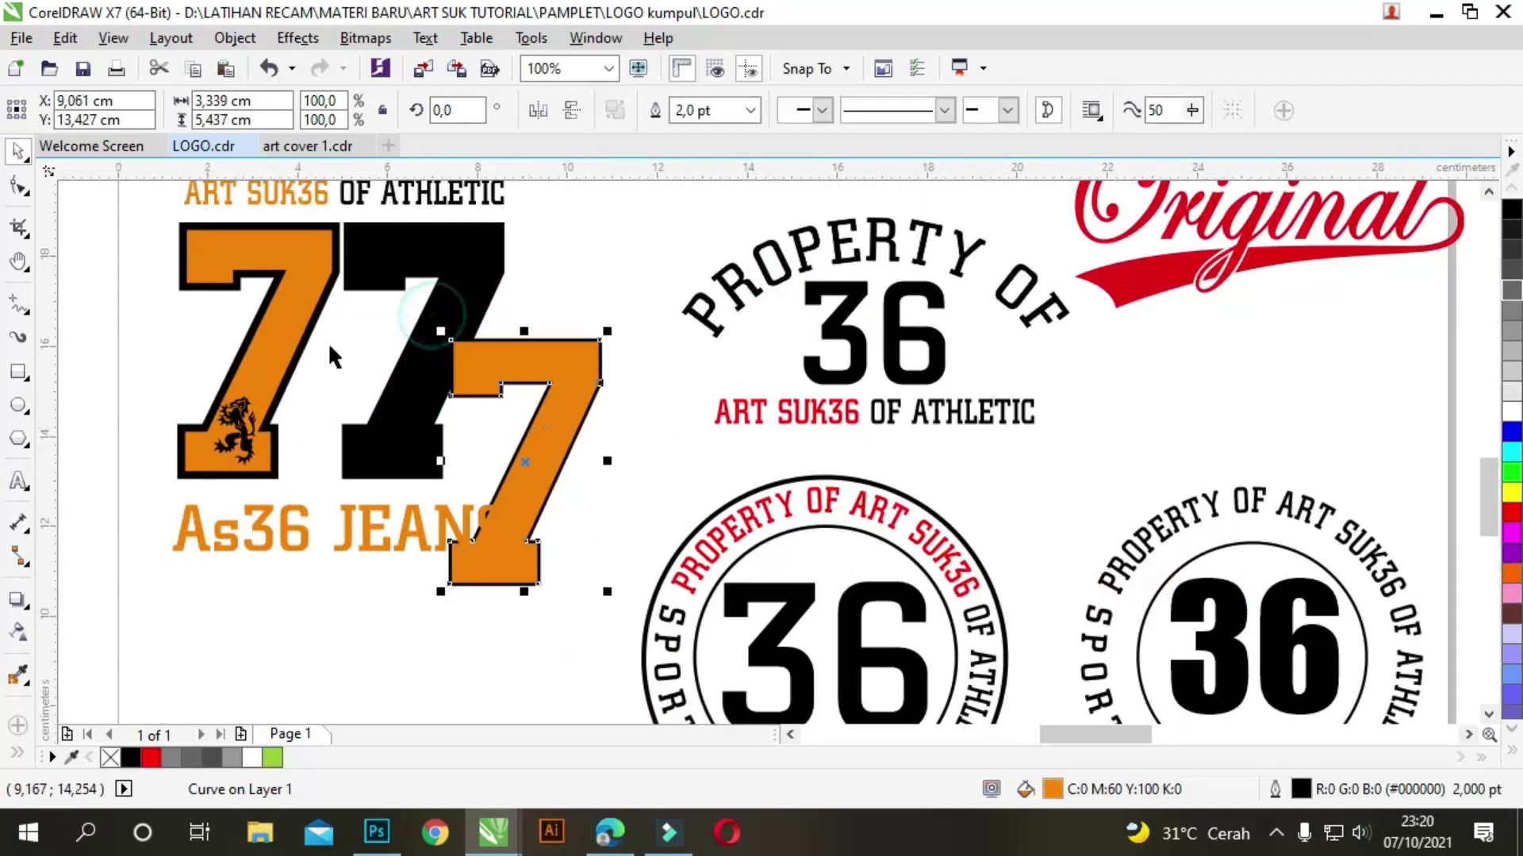
key(ctrl+z)
key(ctrl+z)
key(ctrl+z)
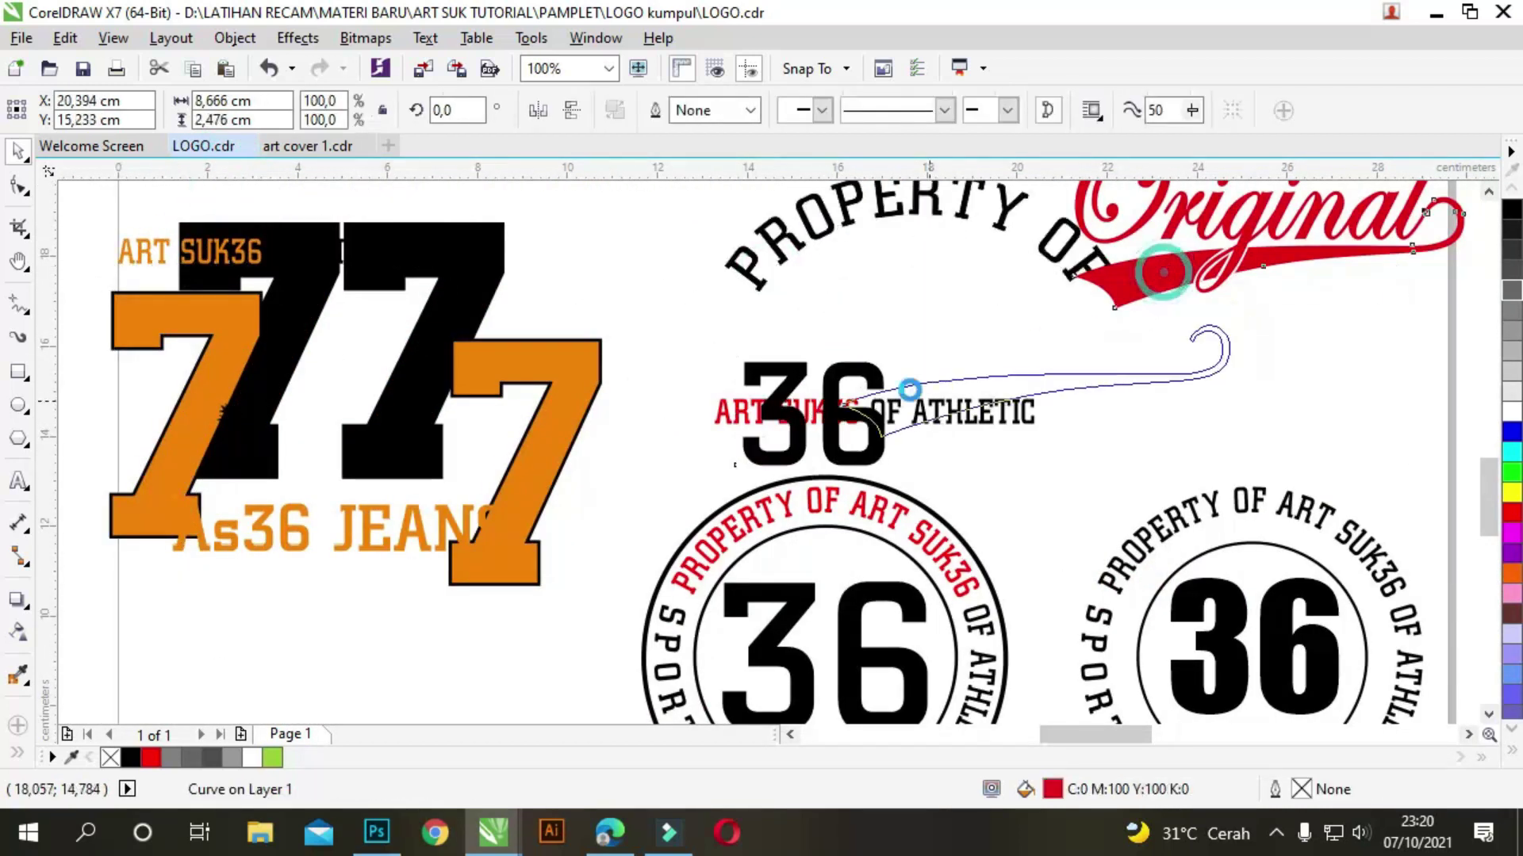
key(ctrl+z)
key(ctrl+z)
key(ctrl+z)
key(ctrl+z)
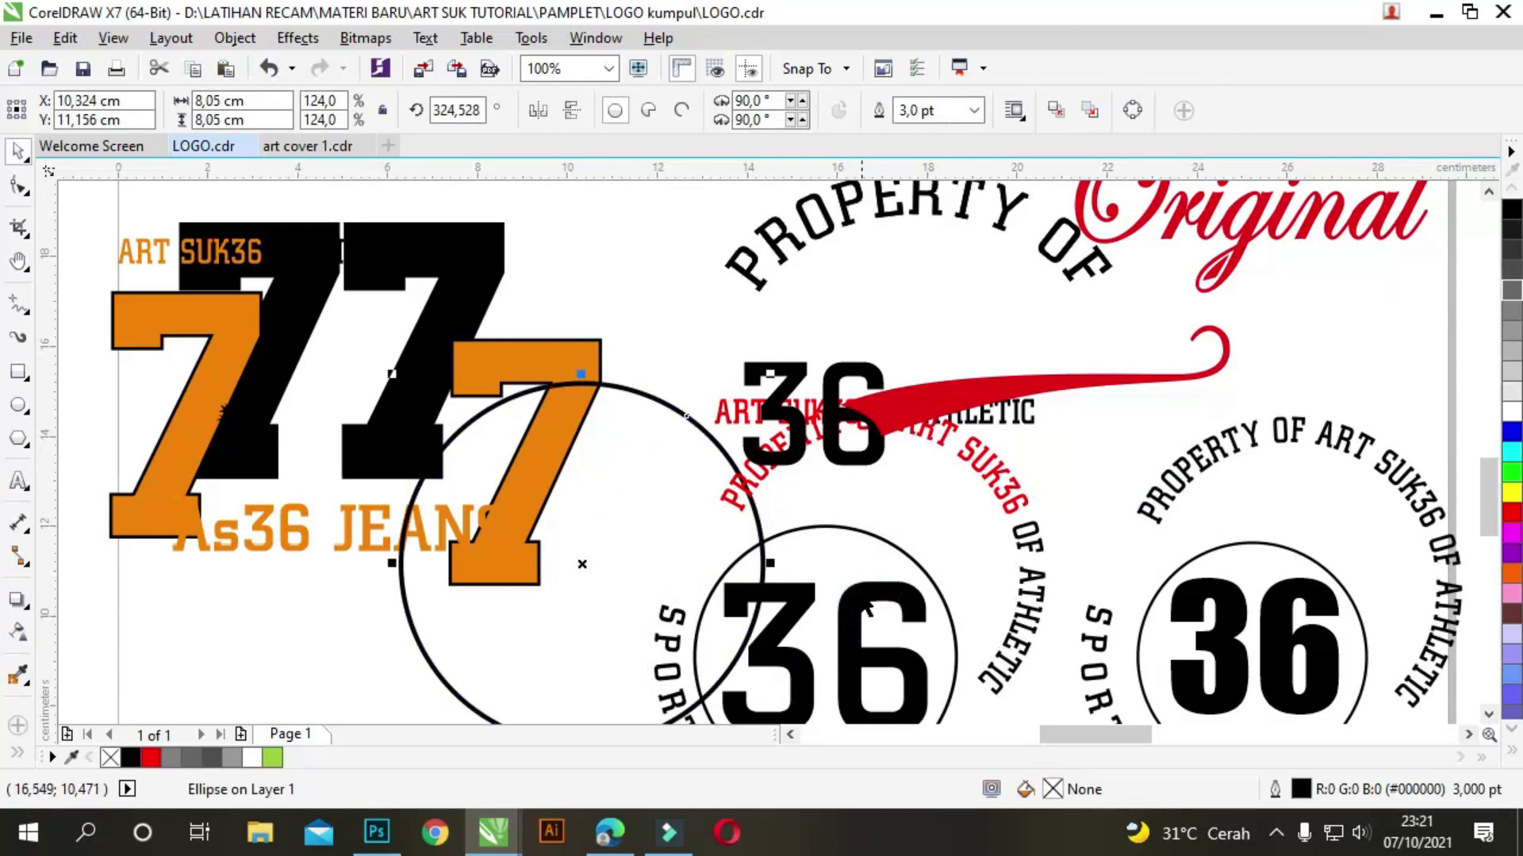
scroll(973, 350, down, 5)
scroll(900, 353, up, 3)
drag(869, 333, 791, 436)
click(915, 555)
key(ctrl+z)
key(ctrl+z)
key(ctrl+z)
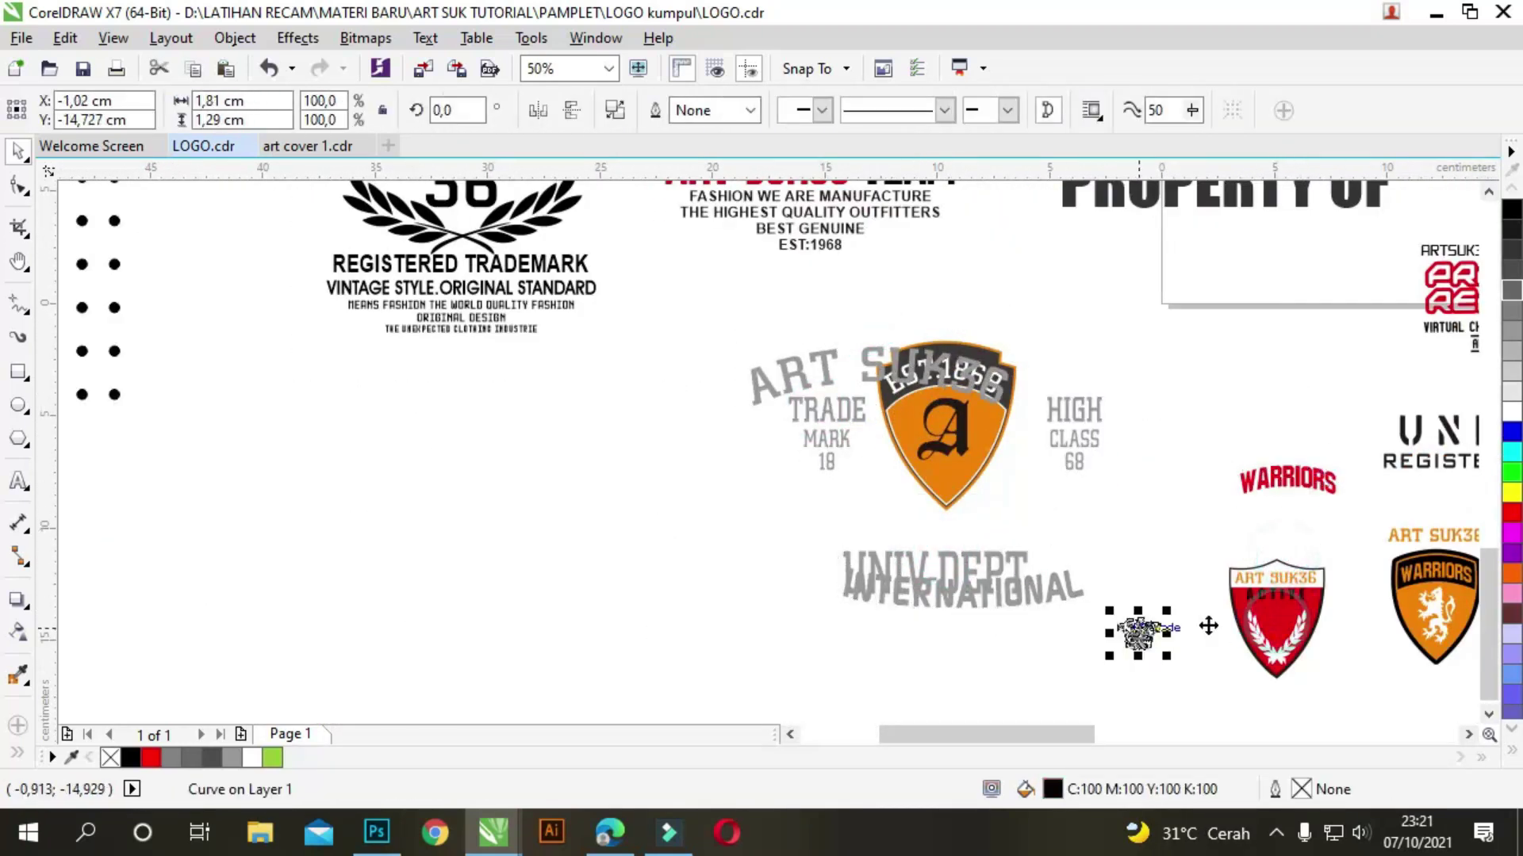
key(ctrl+z)
key(ctrl+z)
key(ctrl+z)
key(ctrl+z)
key(ctrl+z)
key(ctrl+z)
scroll(615, 367, down, 3)
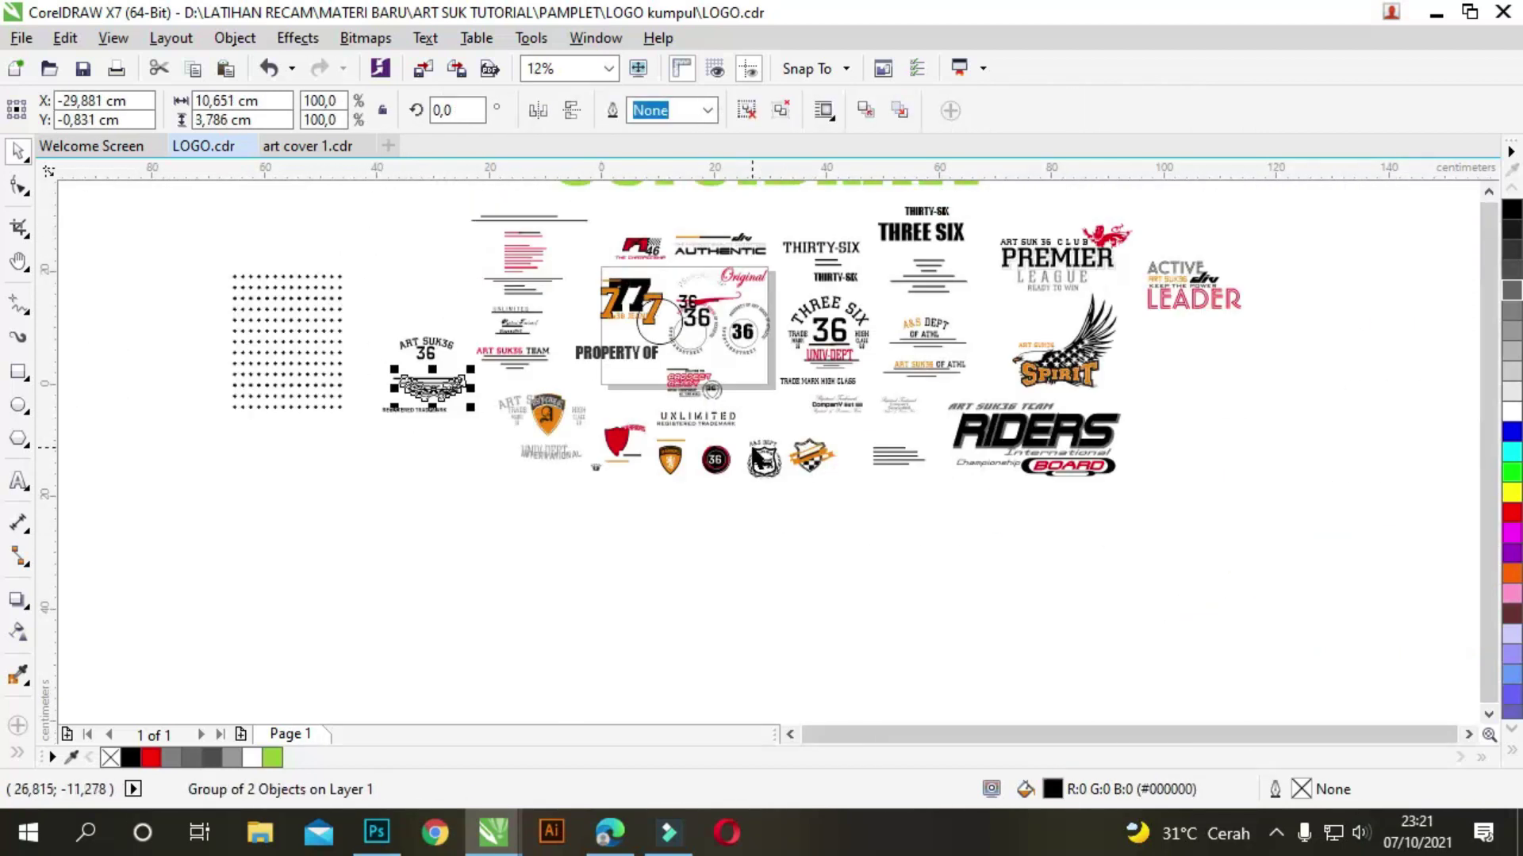
key(ctrl+z)
key(ctrl+z)
key(ctrl+z)
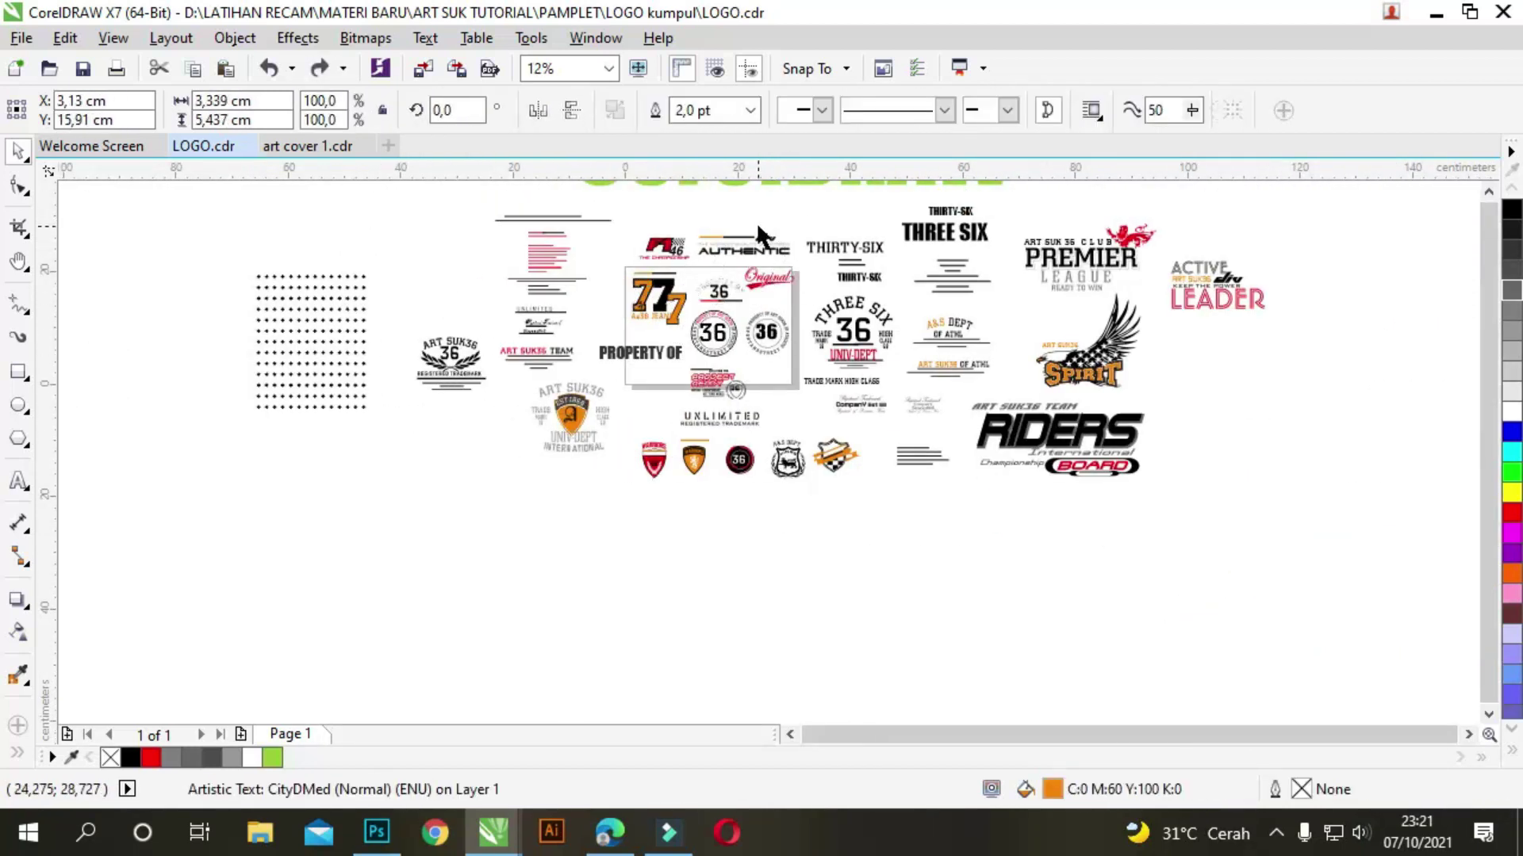
key(ctrl+z)
scroll(827, 406, up, 5)
key(ctrl+z)
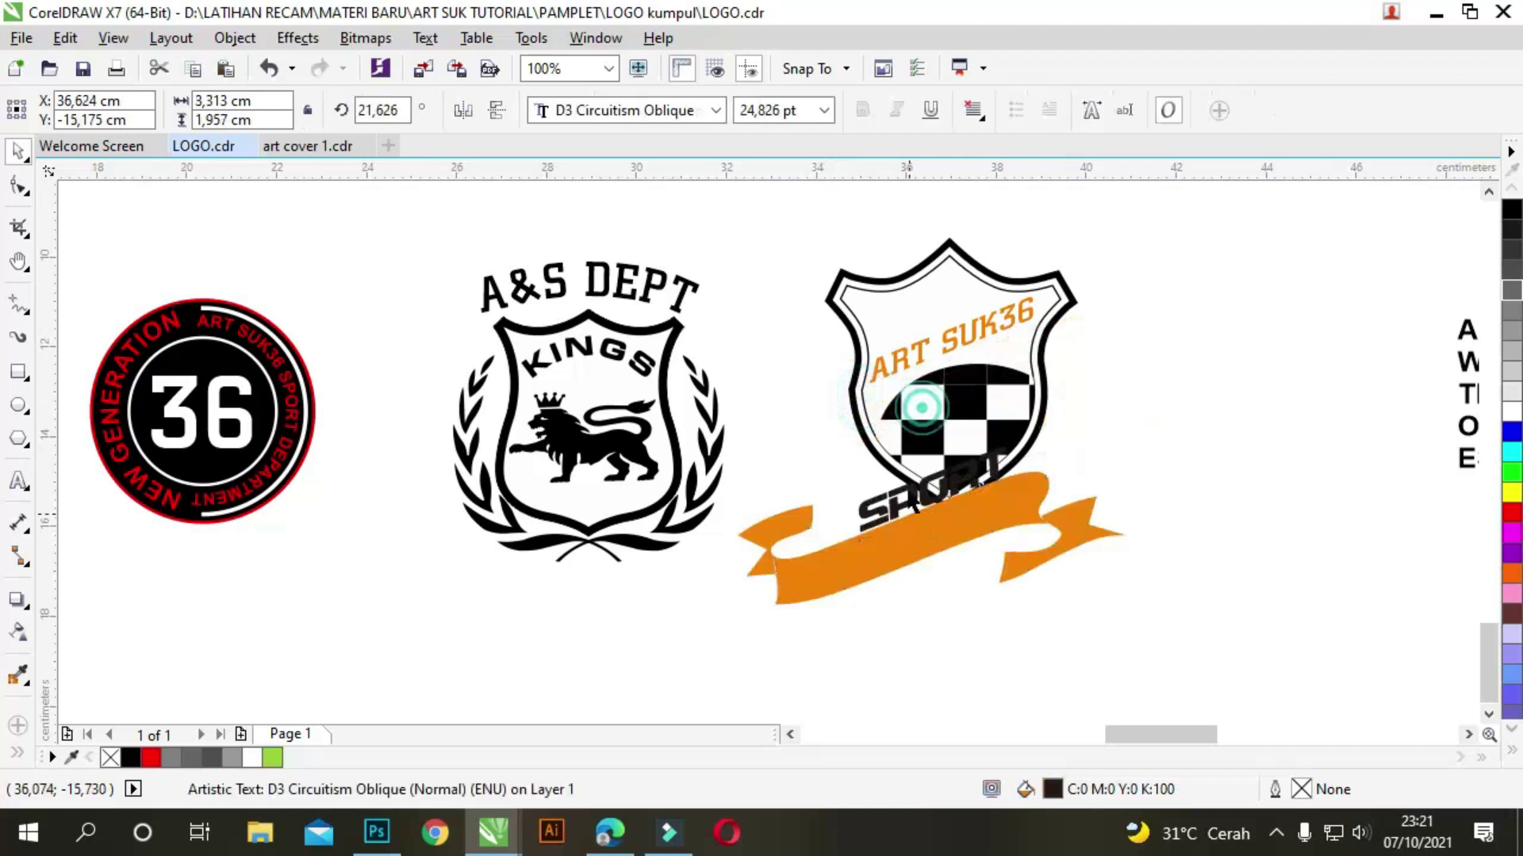
key(ctrl+z)
key(ctrl+z)
key(ctrl+z)
key(ctrl+z)
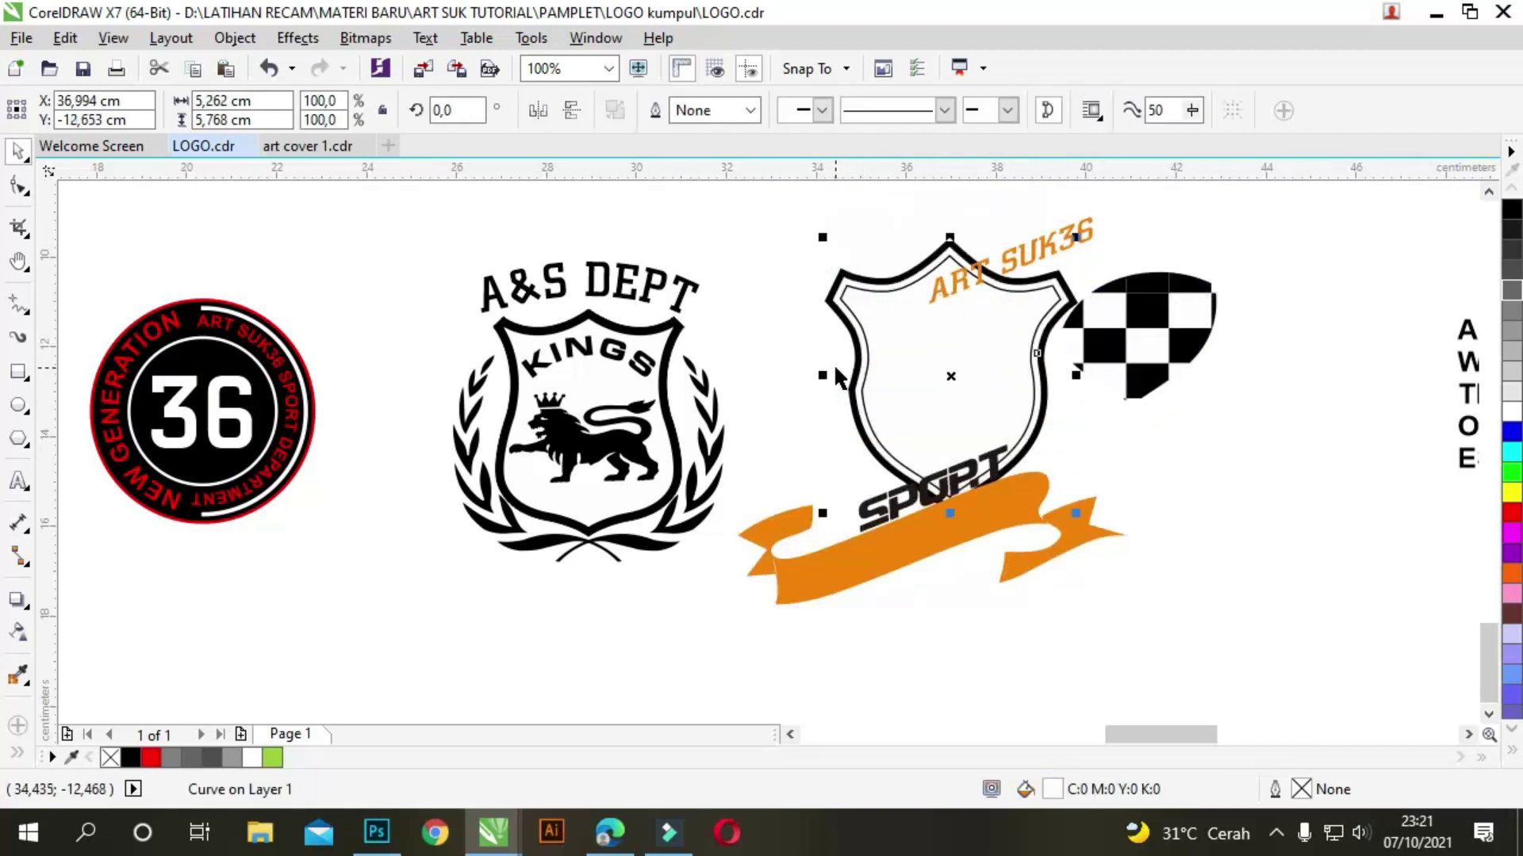
key(ctrl+z)
drag(626, 353, 774, 242)
key(ctrl+shift+z)
key(ctrl+shift+z)
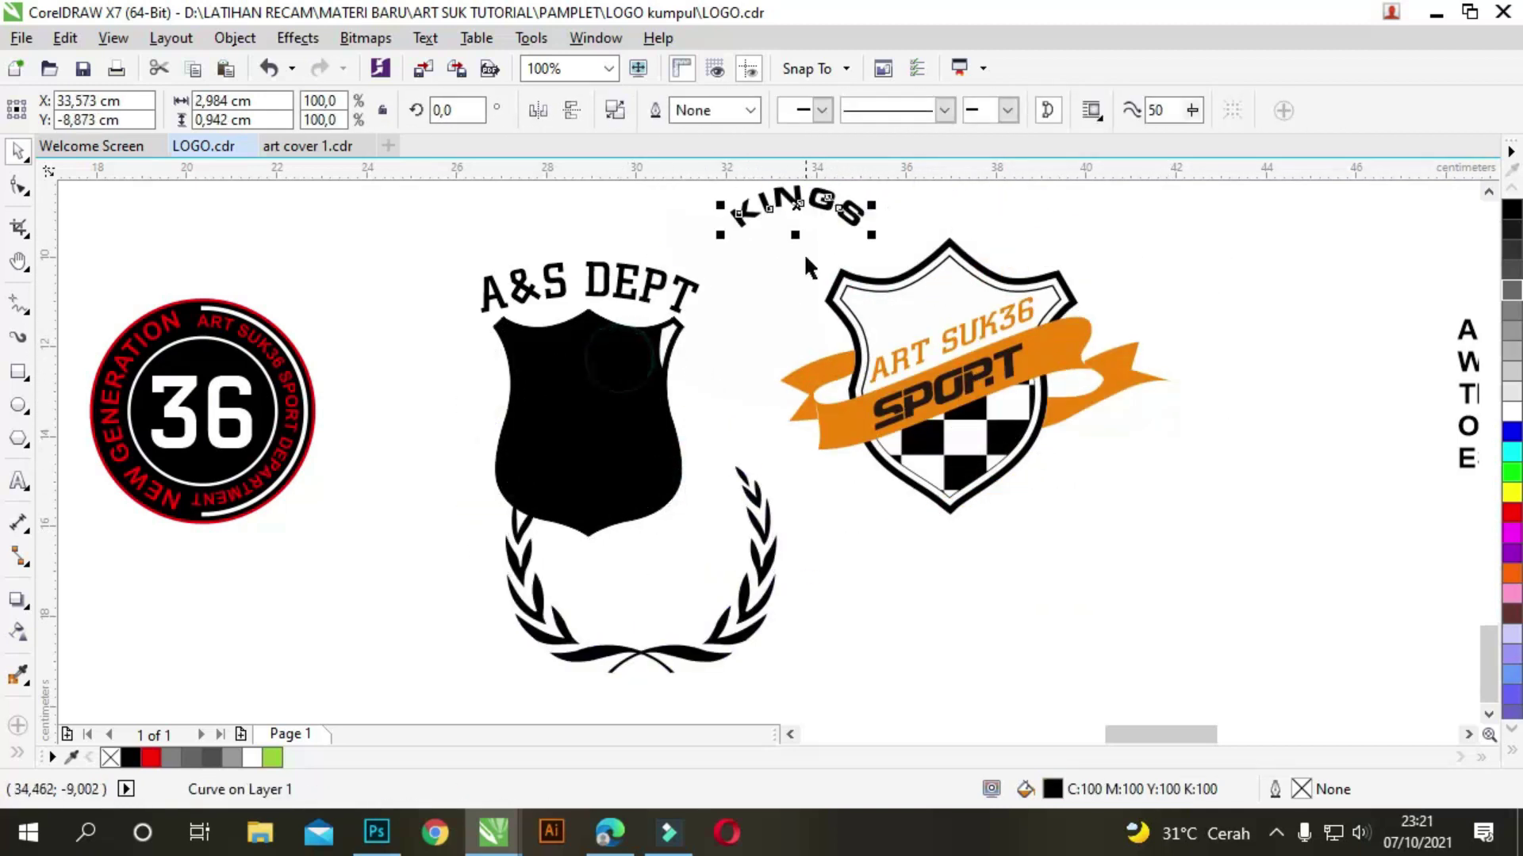
key(ctrl+shift+z)
key(ctrl+shift+z)
key(ctrl+z)
key(ctrl+z)
key(ctrl+z)
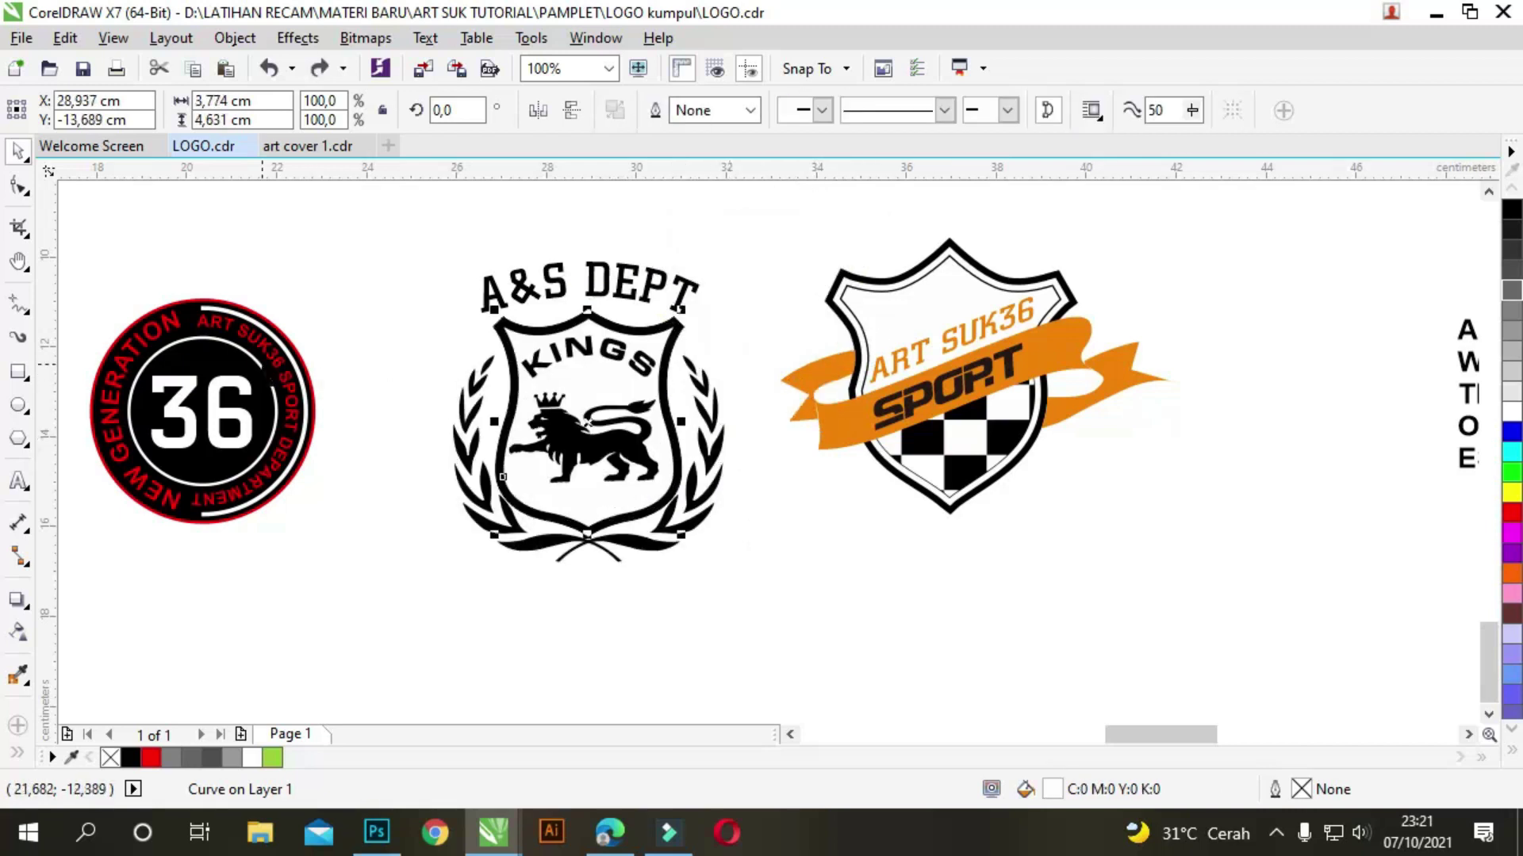
key(ctrl+z)
key(ctrl+z)
drag(230, 435, 337, 377)
key(ctrl+z)
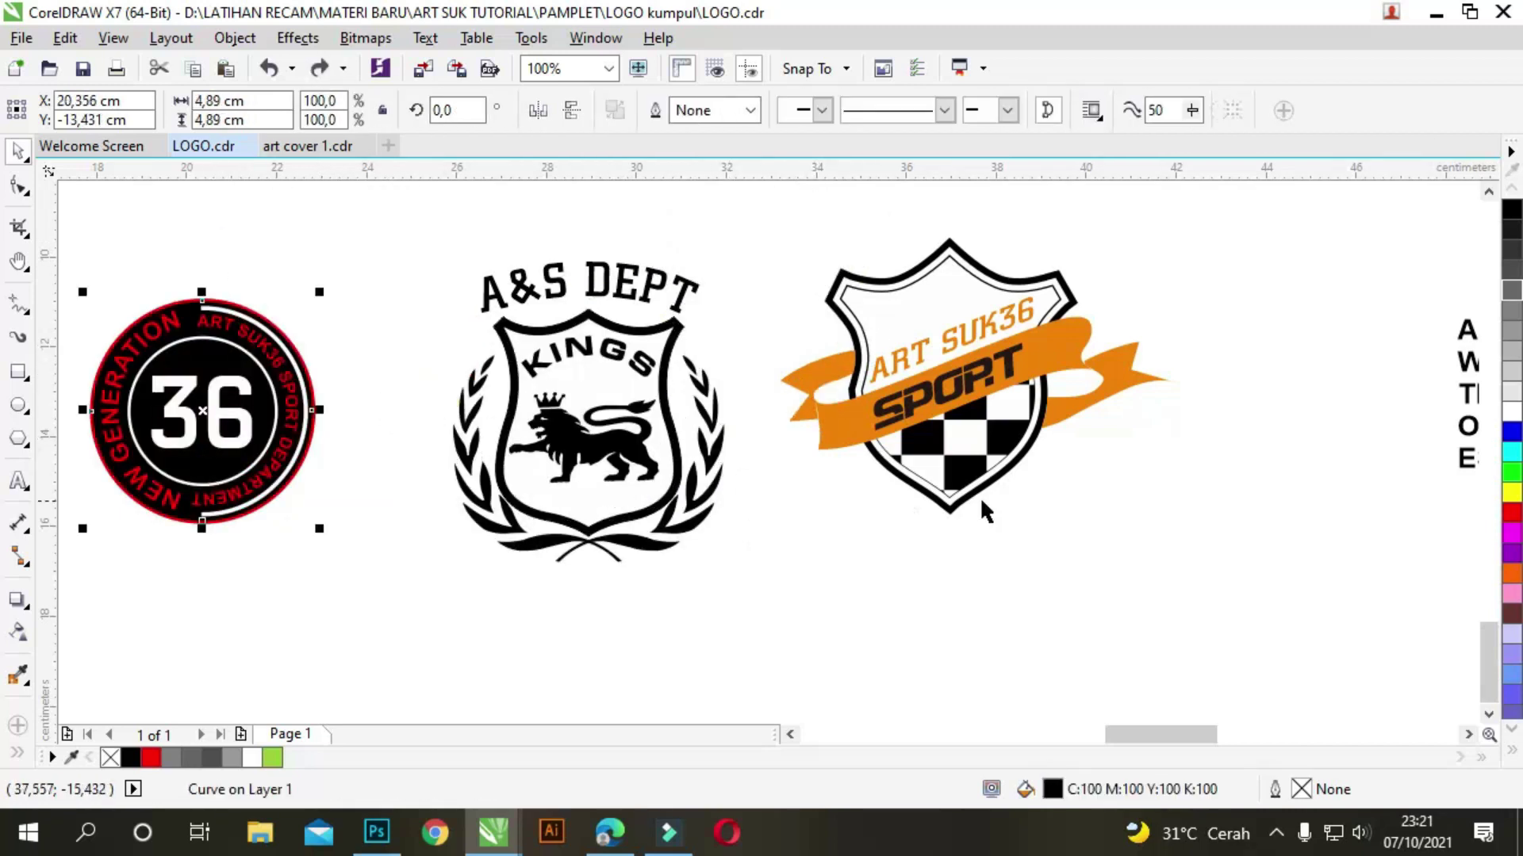
scroll(979, 497, down, 2)
drag(1340, 420, 1325, 507)
key(ctrl+z)
key(ctrl+z)
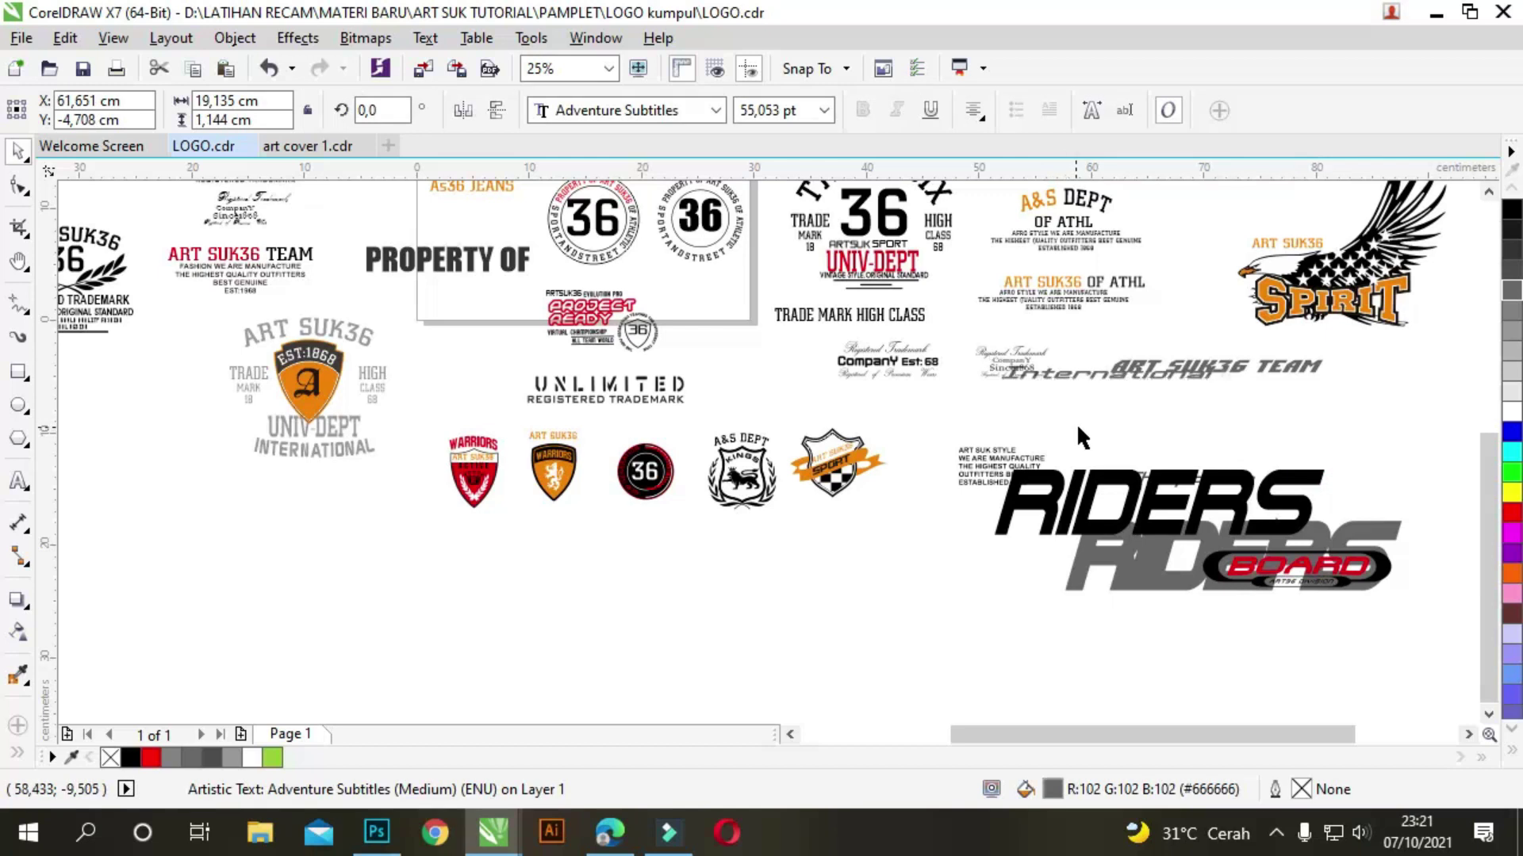
key(ctrl+z)
key(ctrl+z)
key(ctrl+z)
key(ctrl+shift+z)
key(ctrl+shift+z)
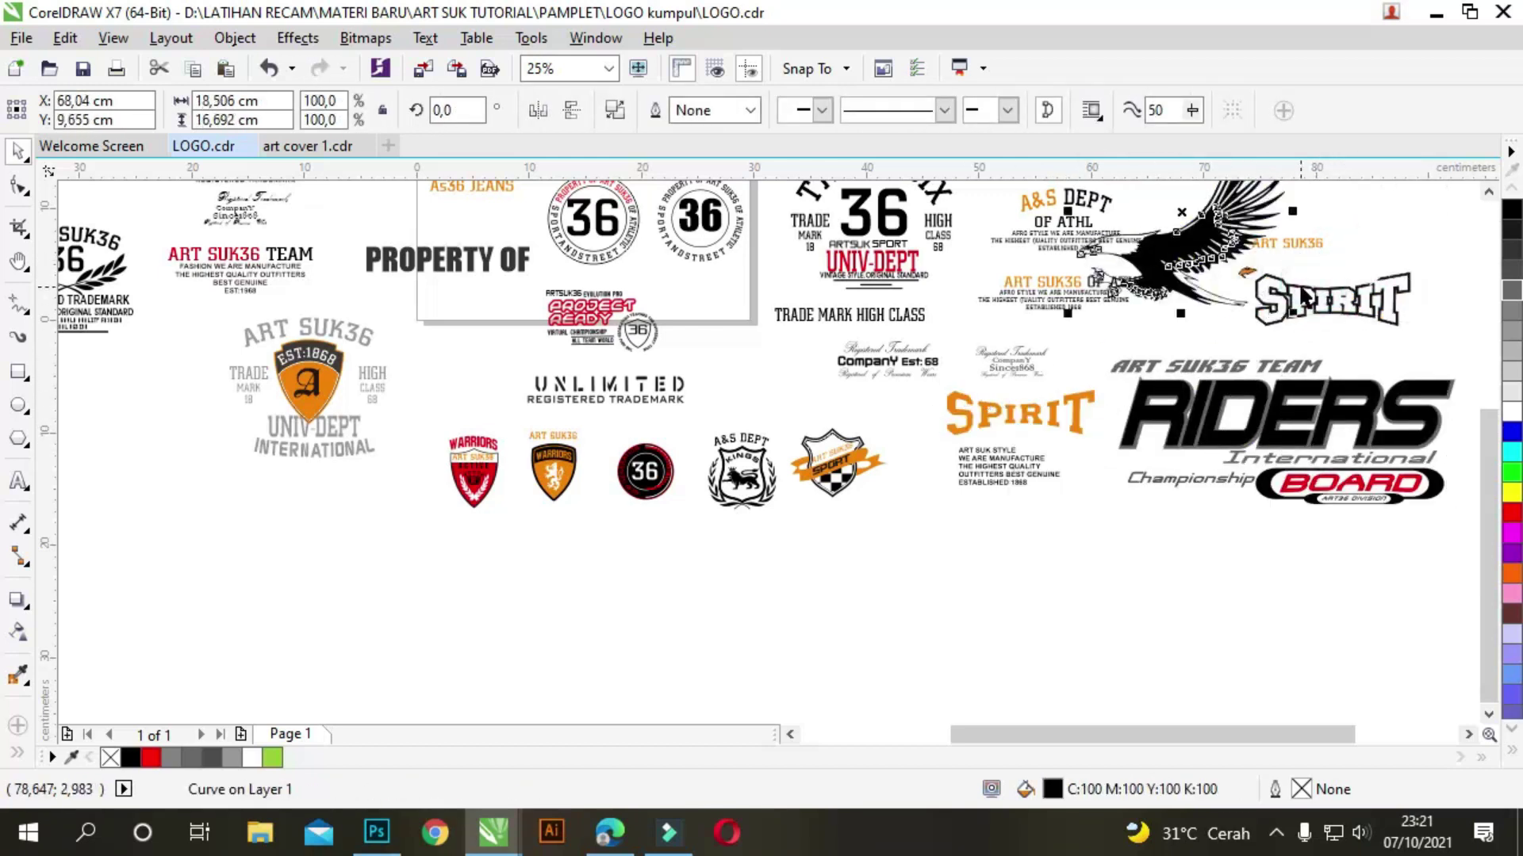
drag(1015, 406, 1435, 399)
key(ctrl+z)
key(ctrl+z)
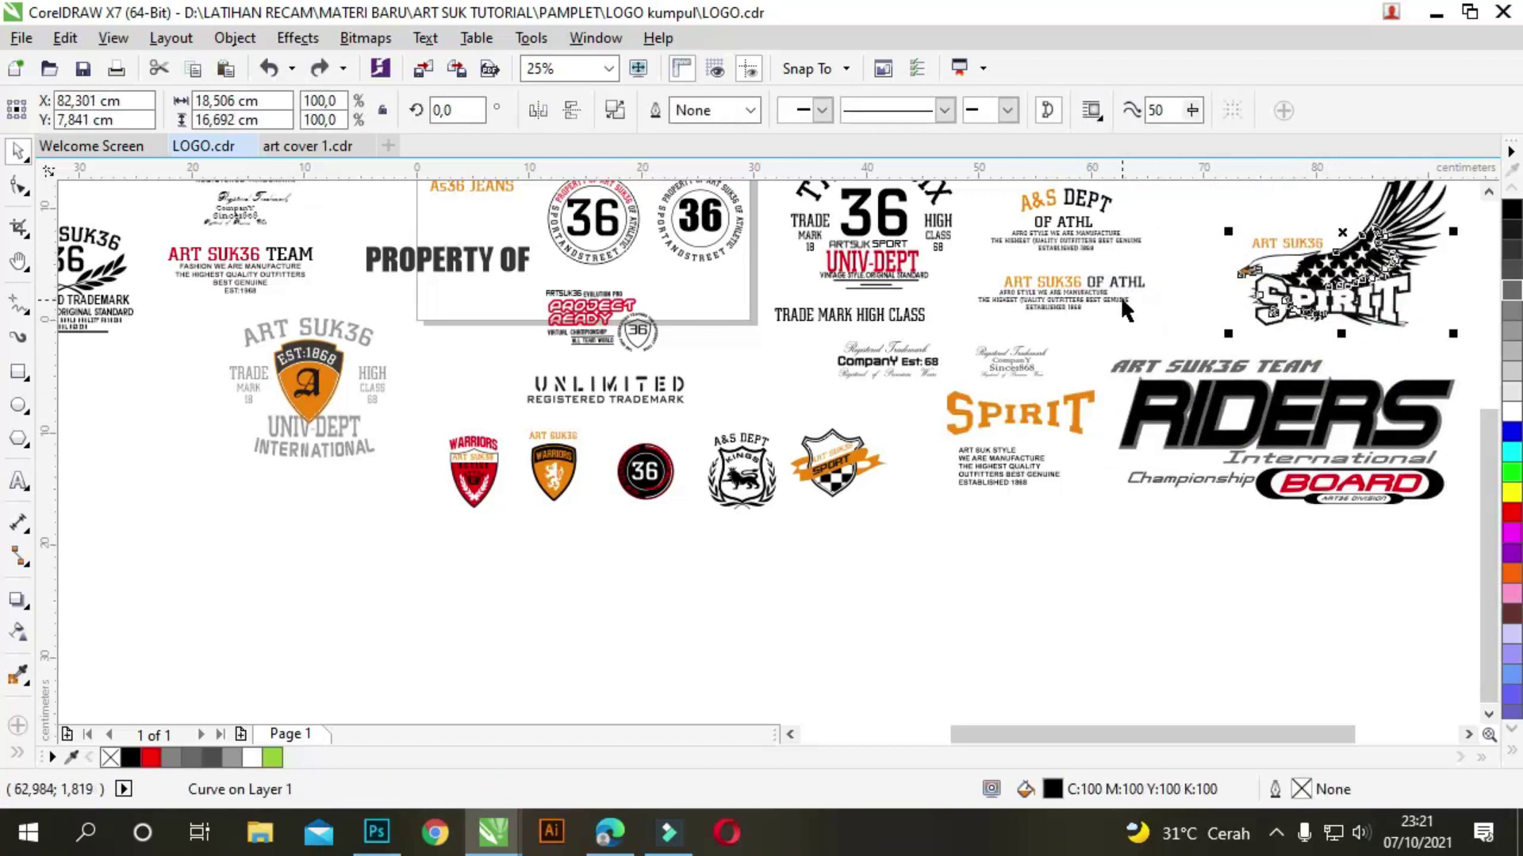
key(ctrl+z)
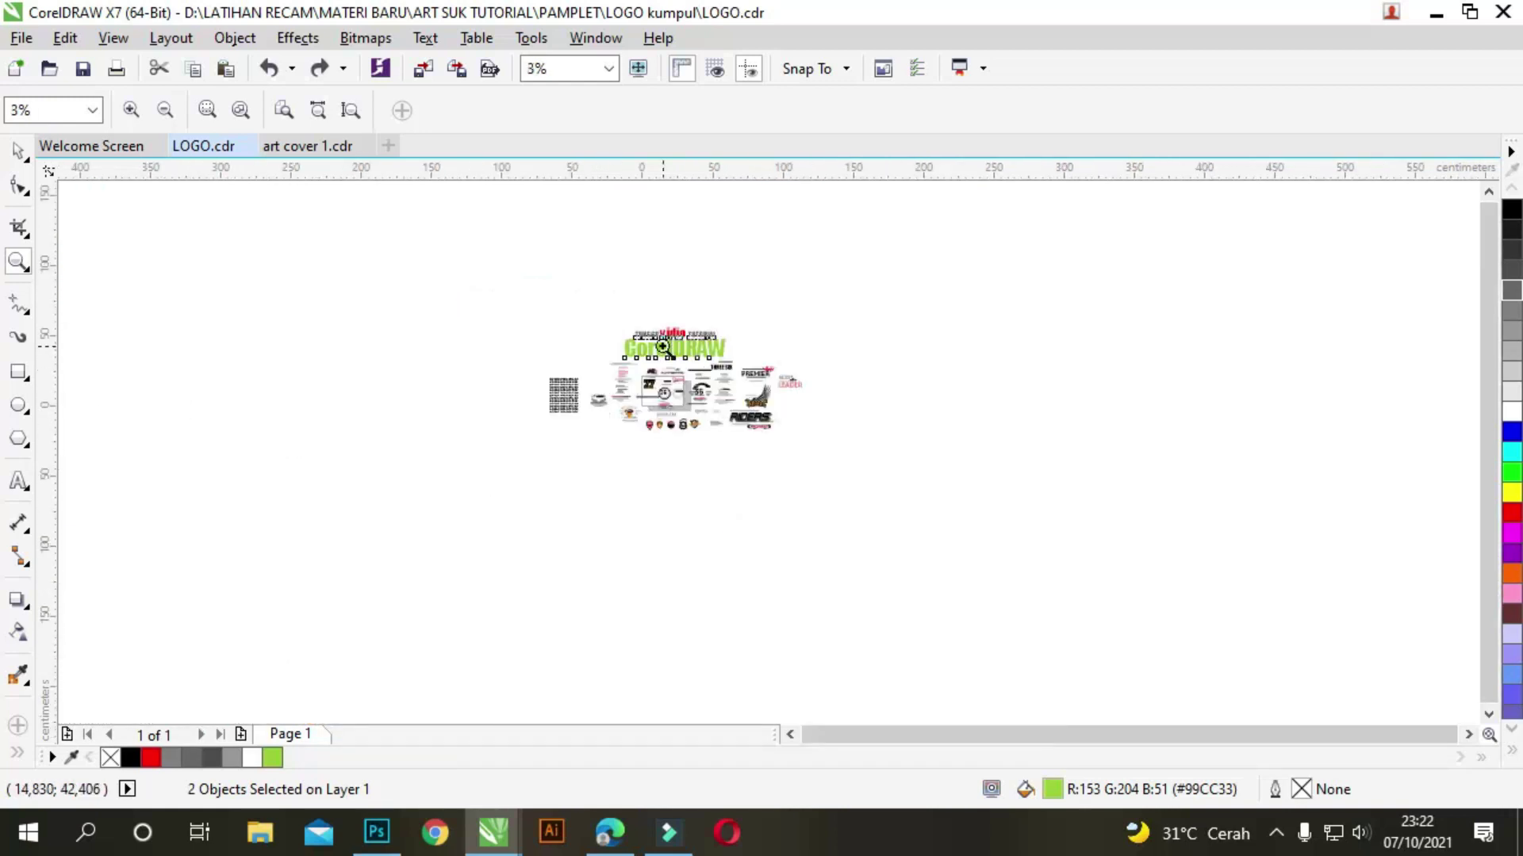
drag(809, 474, 811, 476)
click(18, 151)
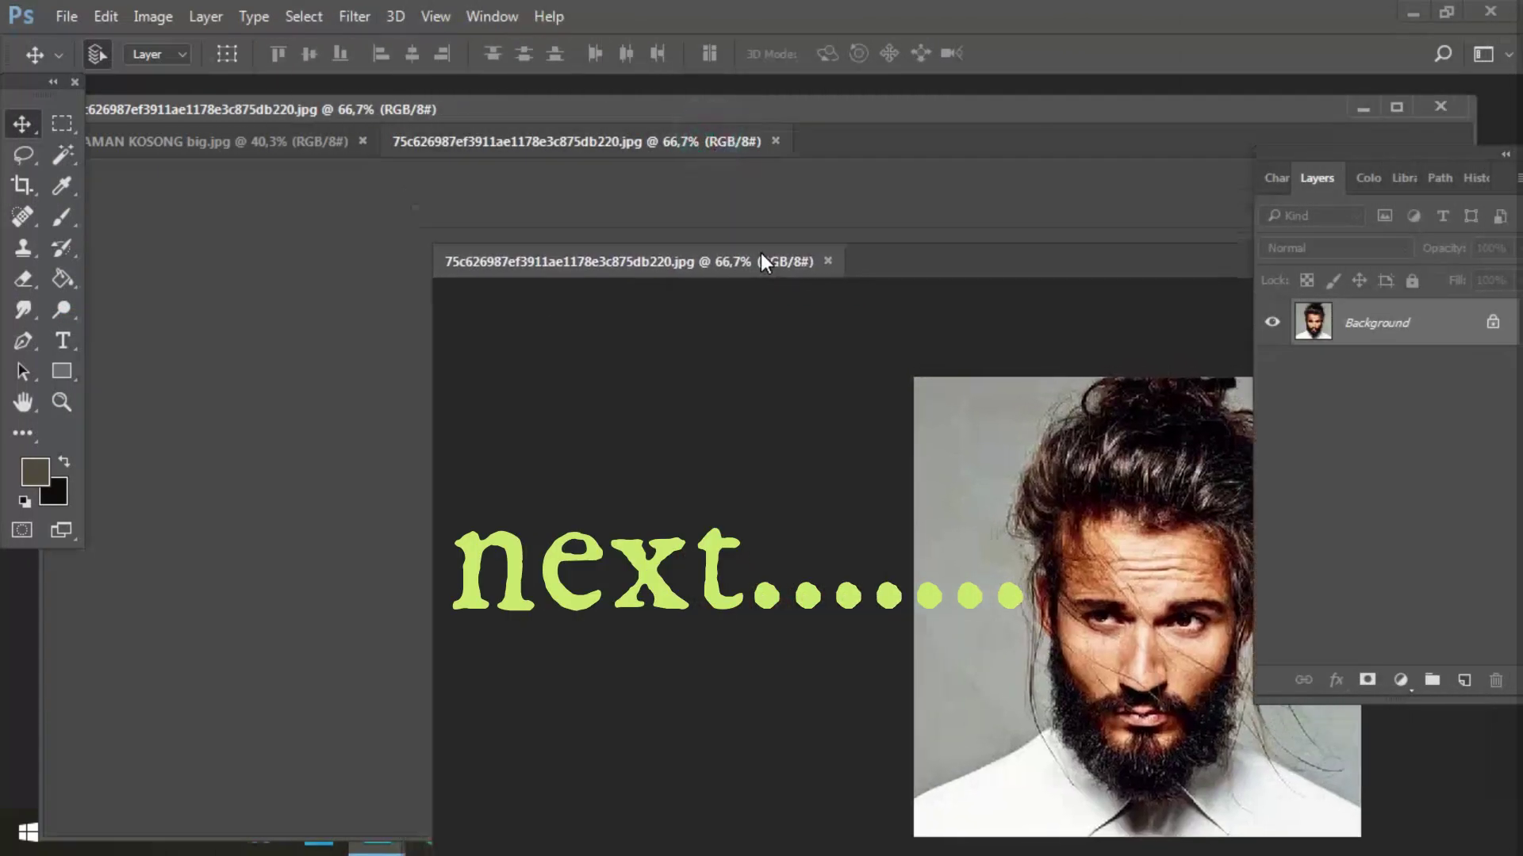
Step: Float the portrait photo and drag it, centred, into the blank LAMAN KOSONG document
drag(760, 262, 749, 236)
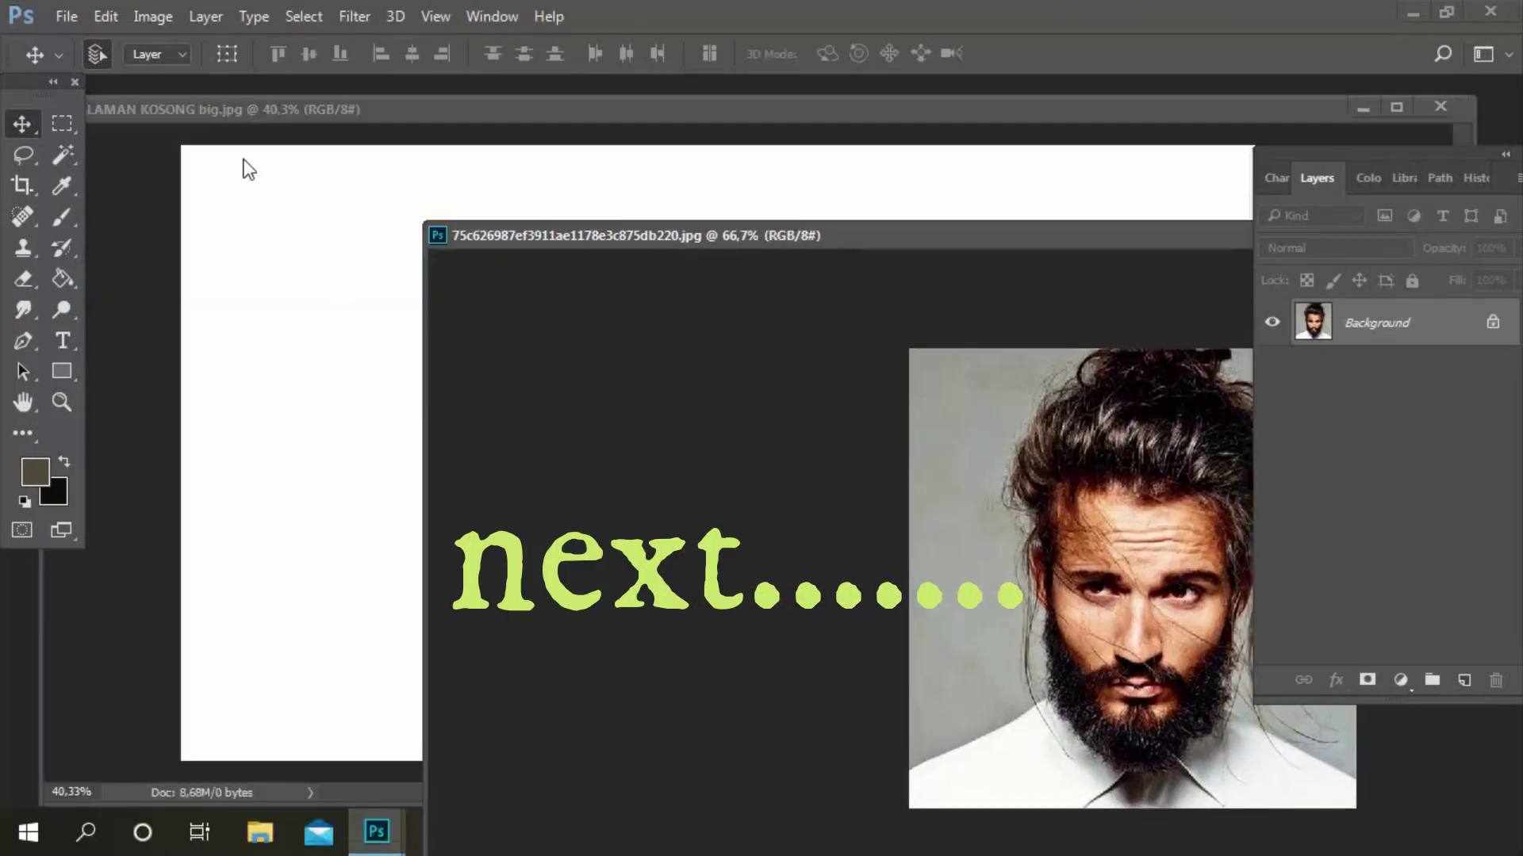
drag(1029, 475, 295, 300)
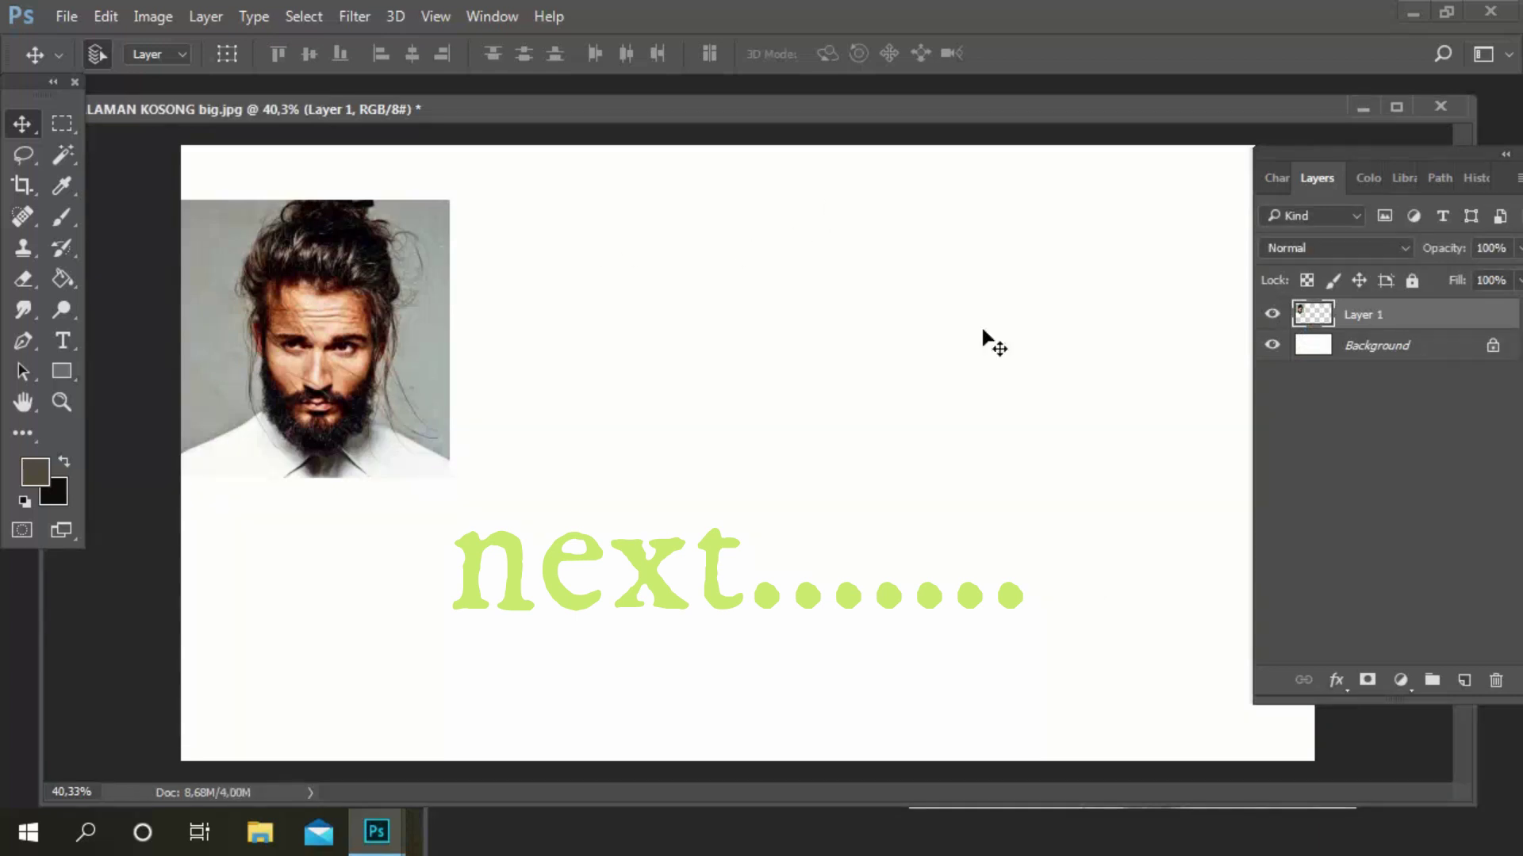
click(1047, 809)
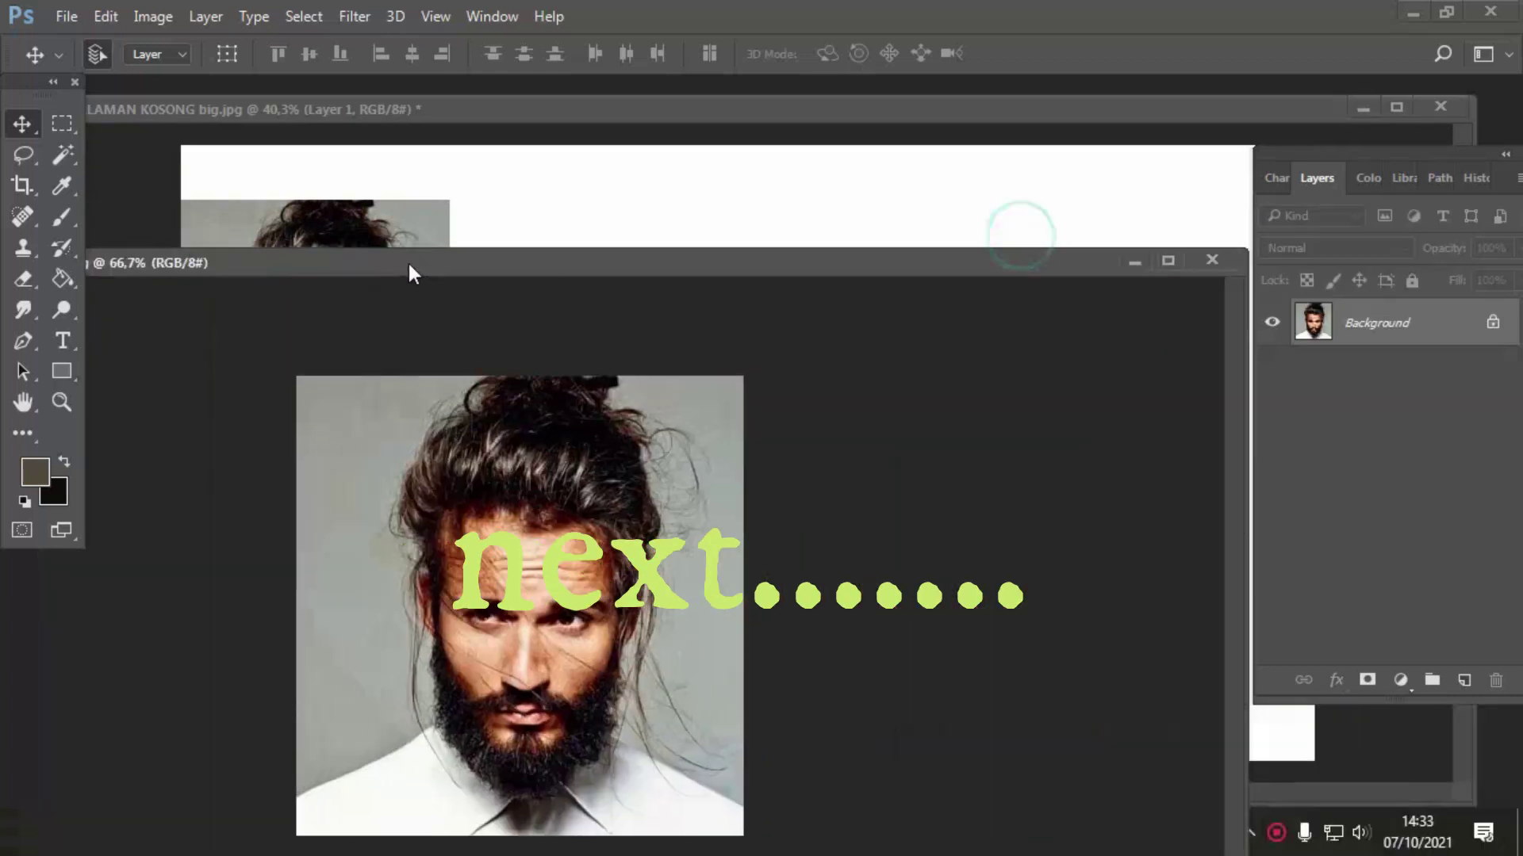
click(1031, 269)
drag(357, 252, 733, 511)
Step: Scale the portrait layer up to about 335% and position it over the canvas
key(ctrl+t)
drag(809, 435, 1169, 69)
drag(544, 714, 339, 793)
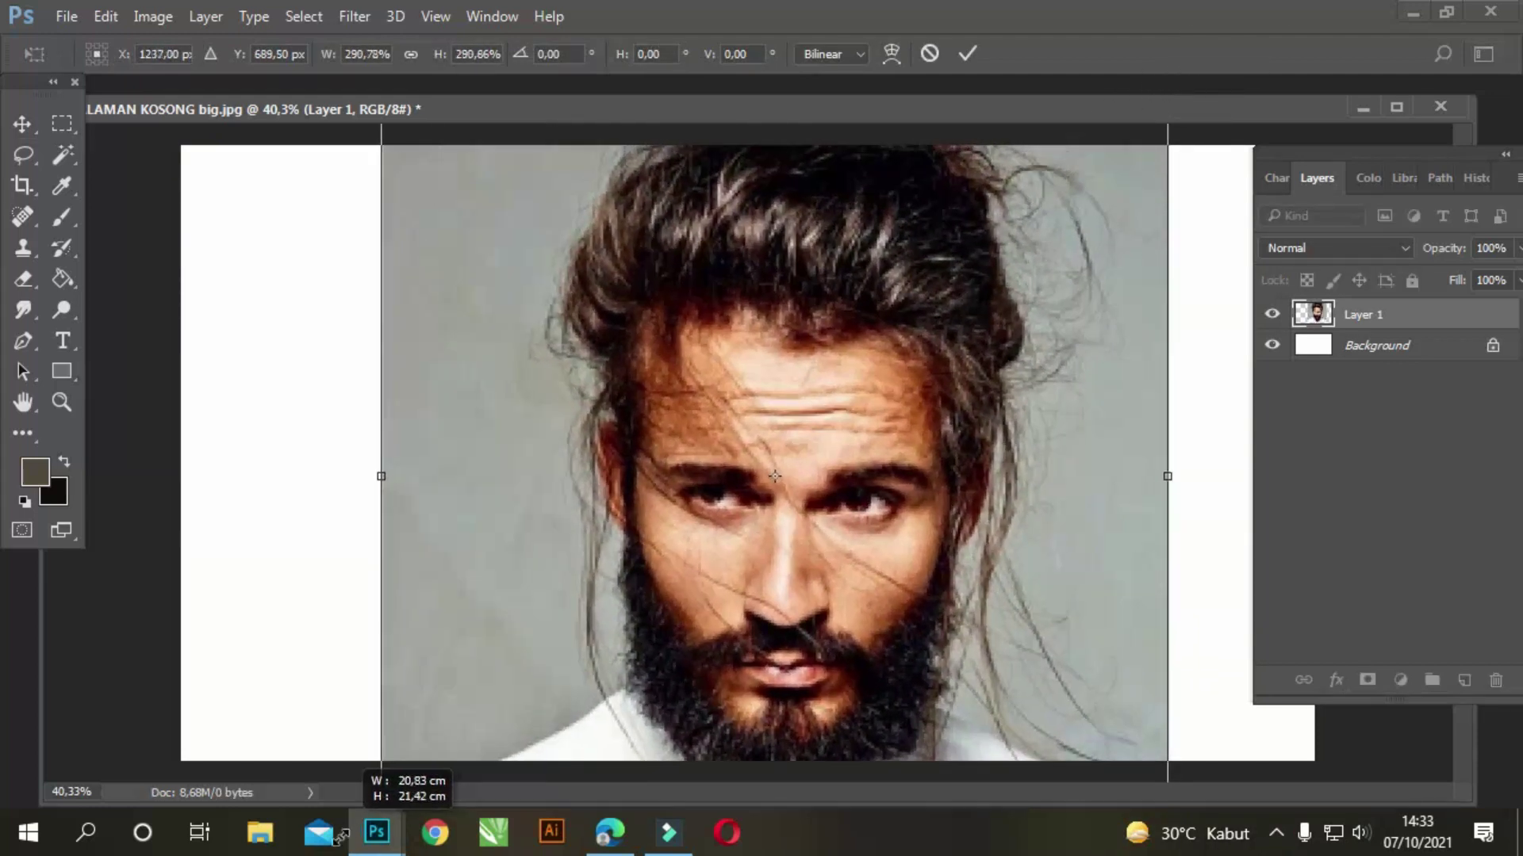
drag(811, 524, 810, 481)
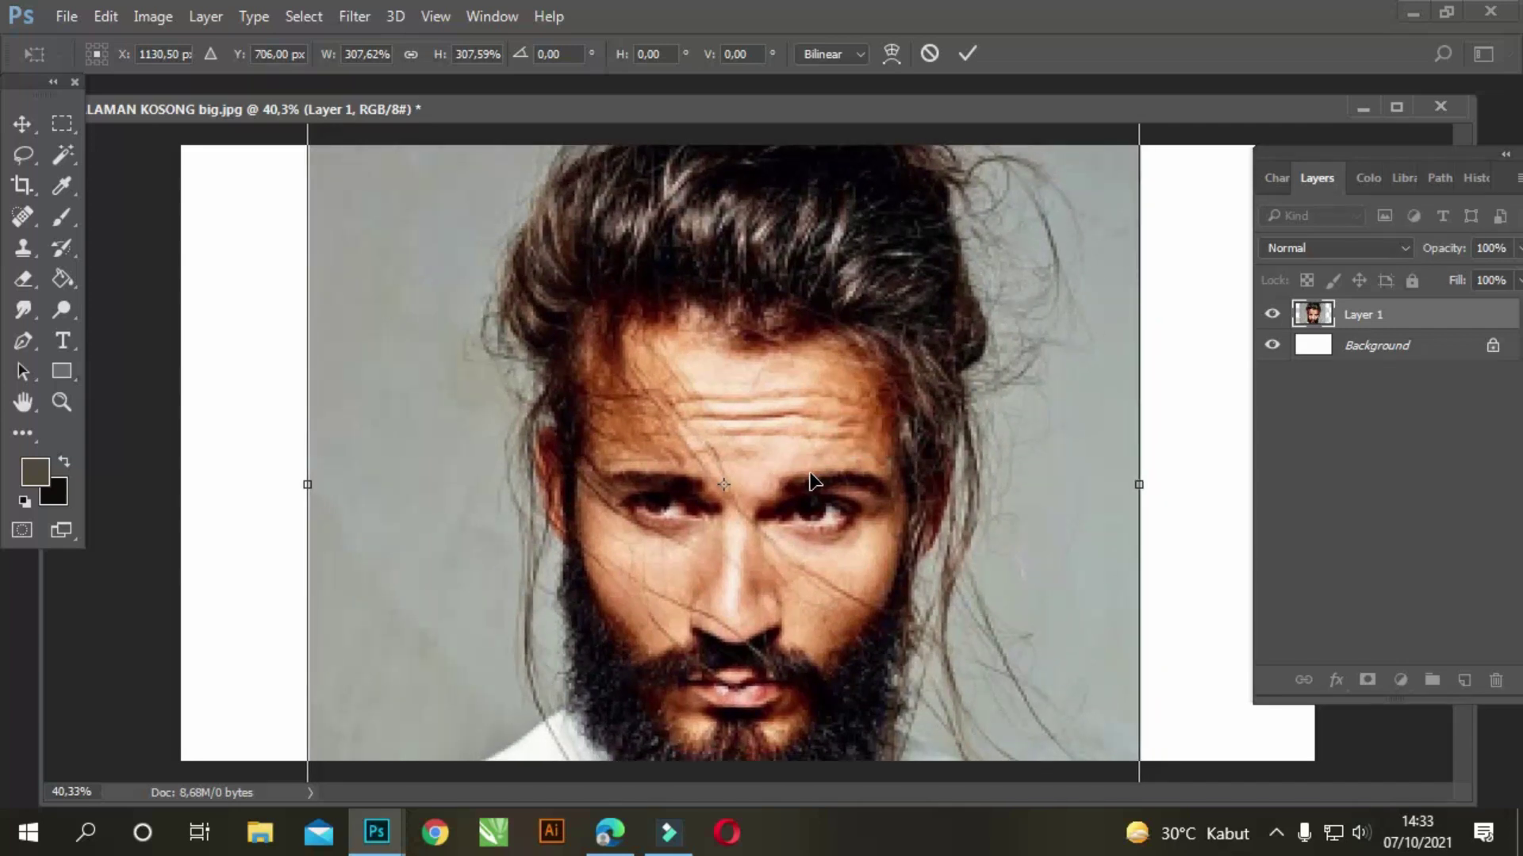
mouse_move(1117, 150)
mouse_down()
mouse_move(1080, 296)
mouse_move(1150, 163)
mouse_up()
mouse_move(1031, 333)
mouse_down()
mouse_move(1029, 201)
mouse_move(1005, 332)
mouse_up()
key(Return)
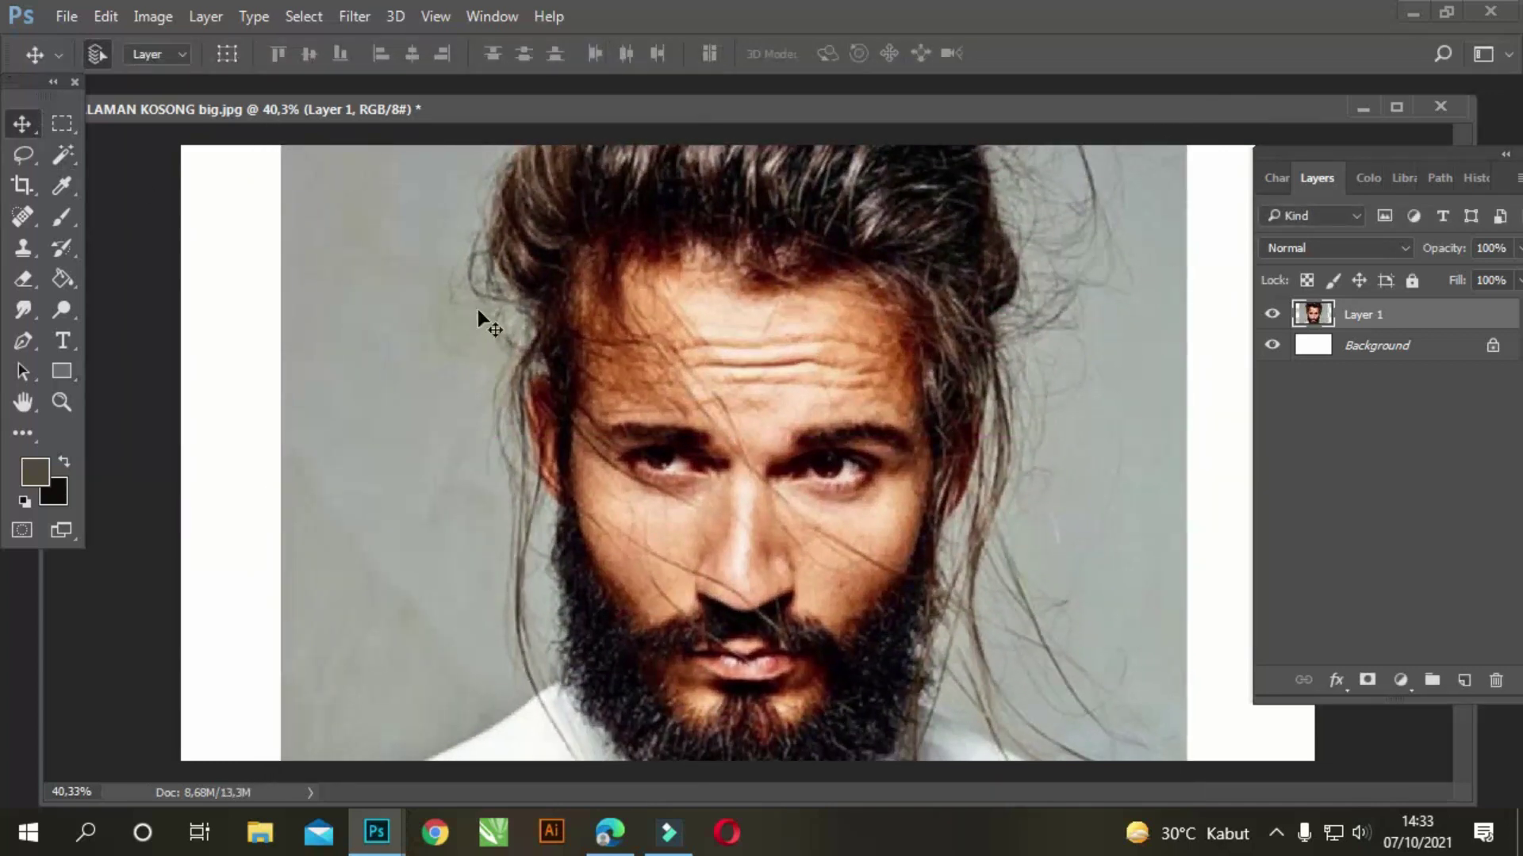
Step: Stretch a strip from the photo's left edge over the white left margin
scroll(465, 304, down, 1)
click(62, 123)
drag(232, 172, 434, 731)
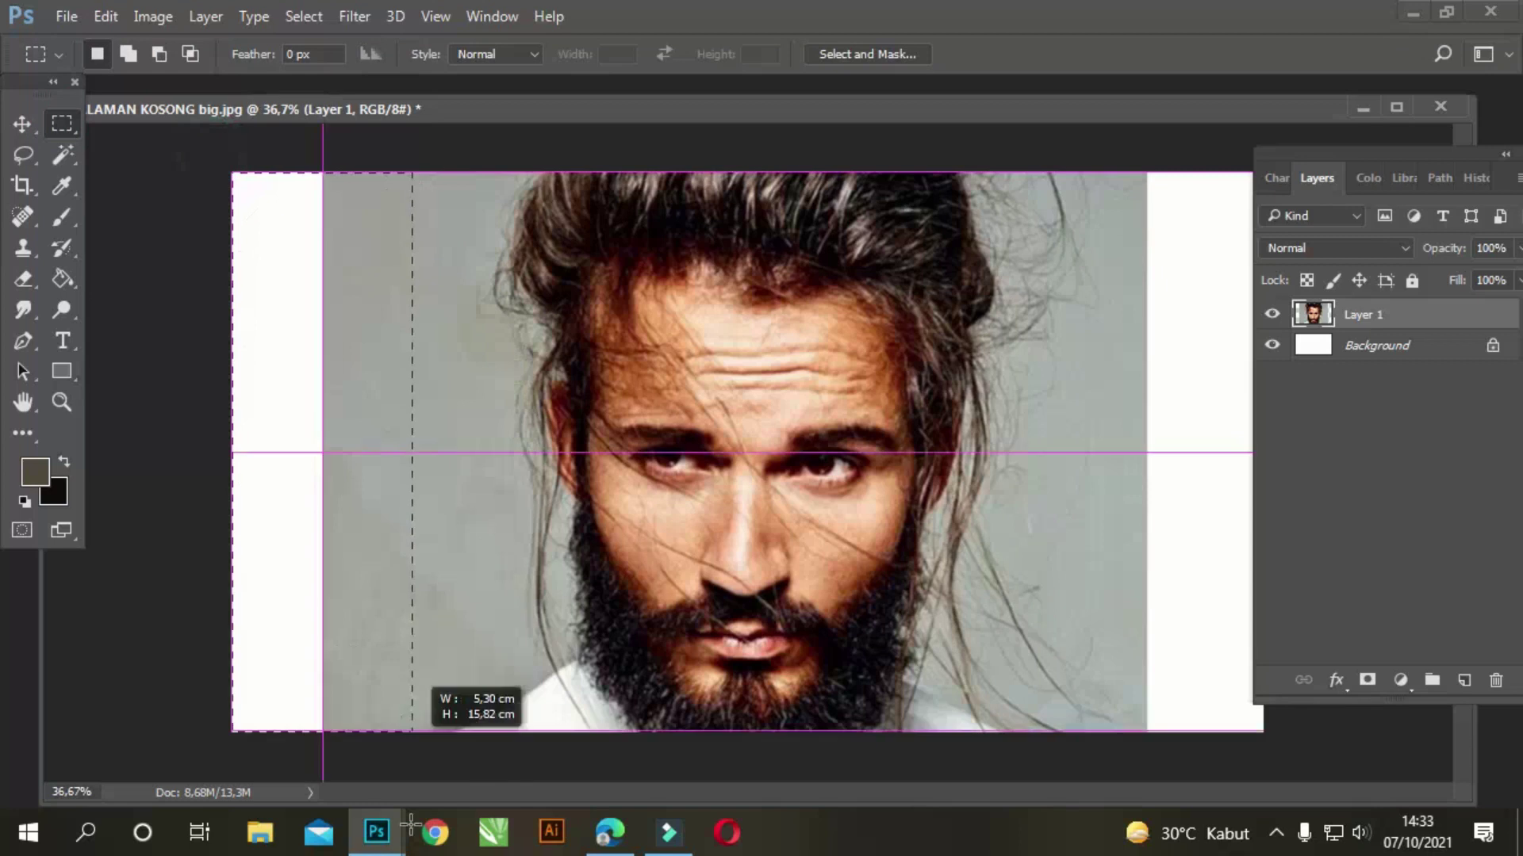
click(22, 123)
drag(365, 331, 272, 329)
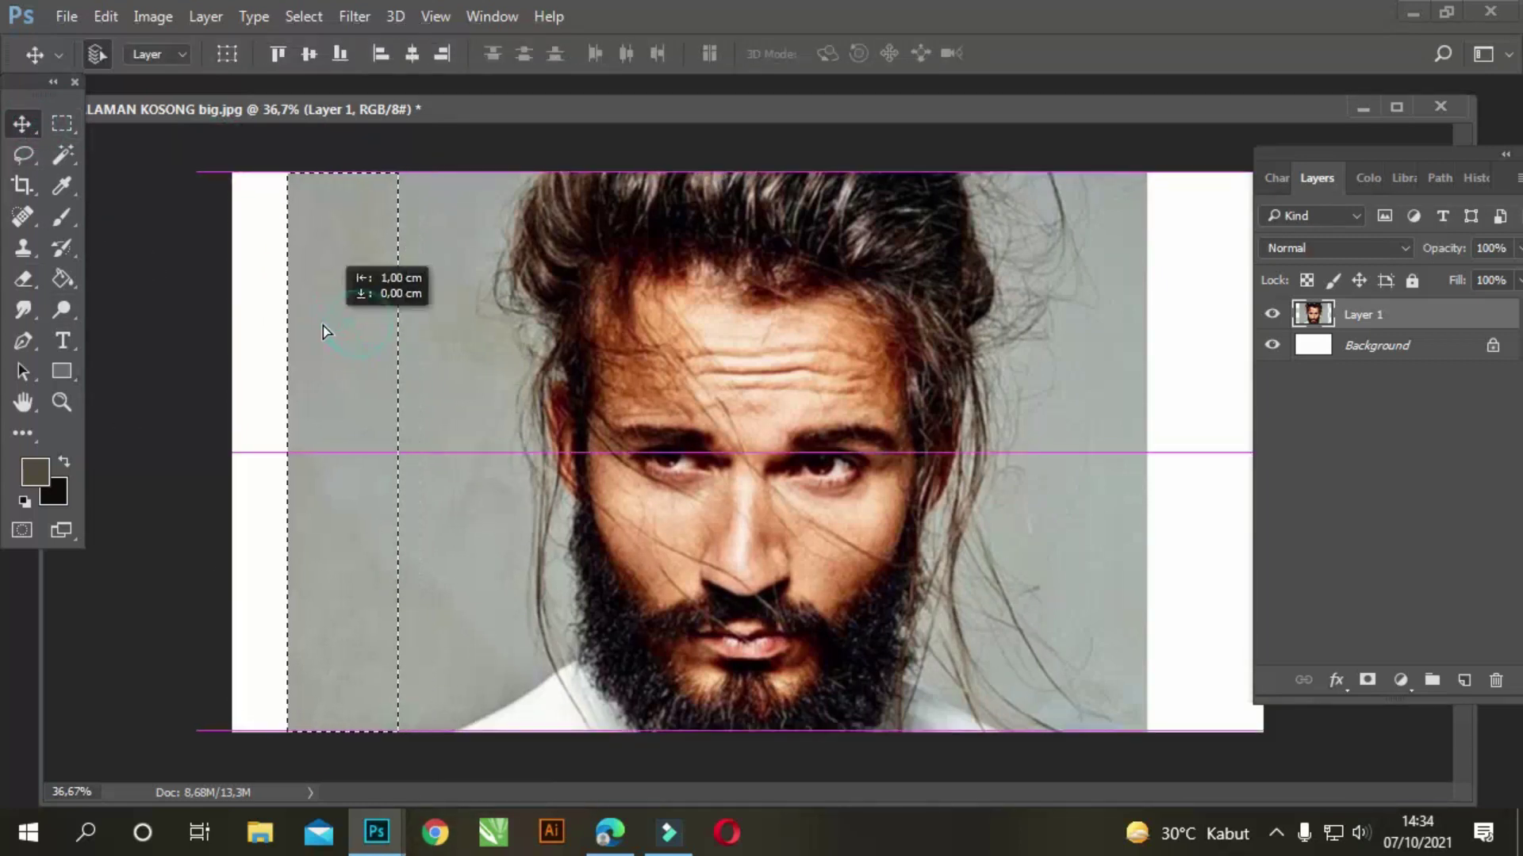
key(ctrl+d)
Step: Stretch a strip from the photo's right edge over the right margin, then open Levels
click(61, 123)
drag(1224, 136, 1092, 793)
click(23, 123)
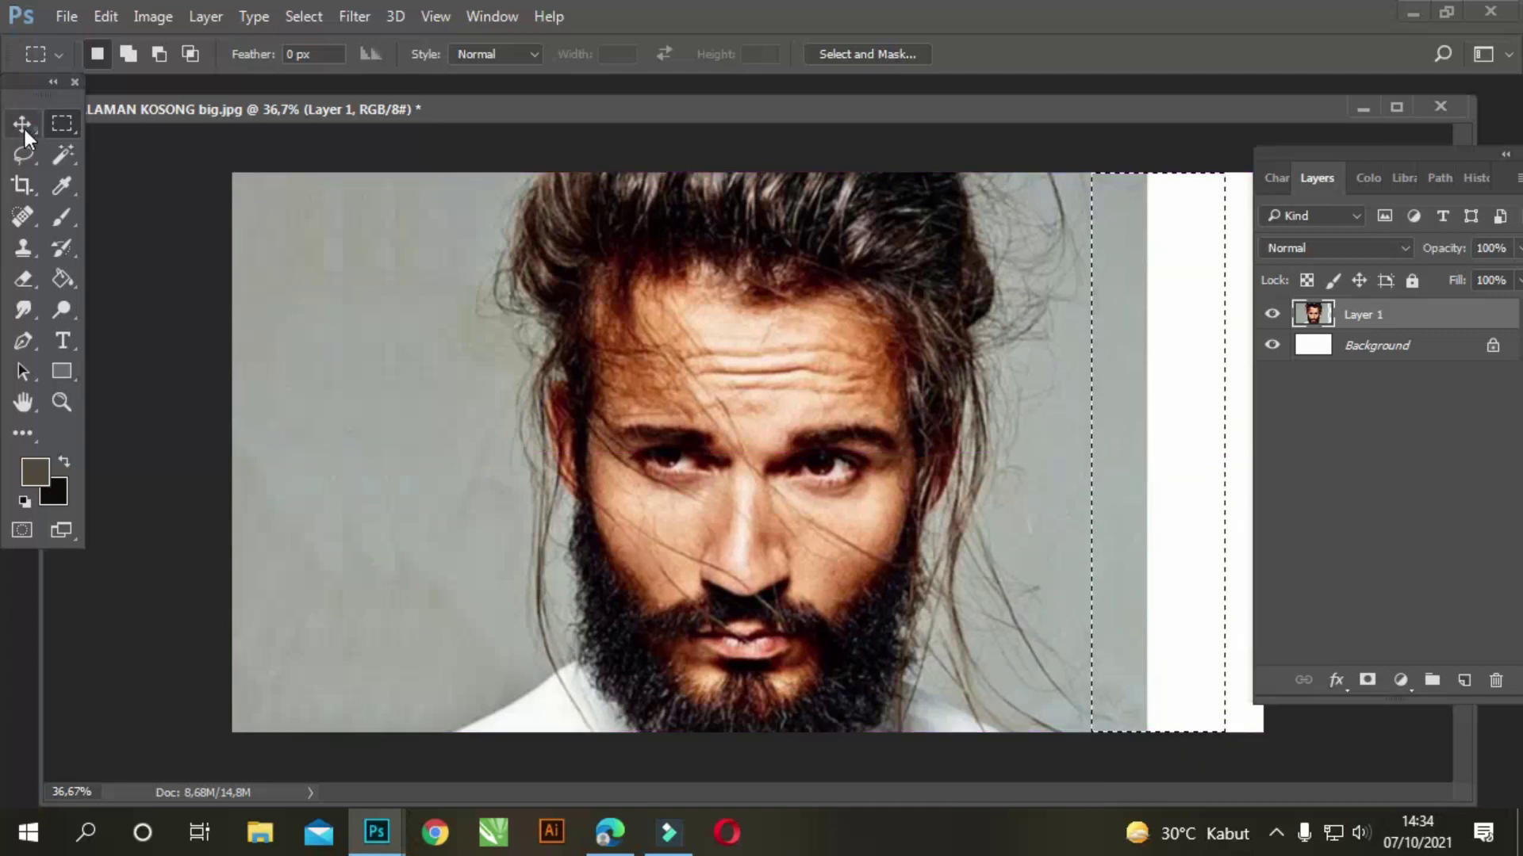
drag(1118, 246, 1234, 245)
key(ctrl+d)
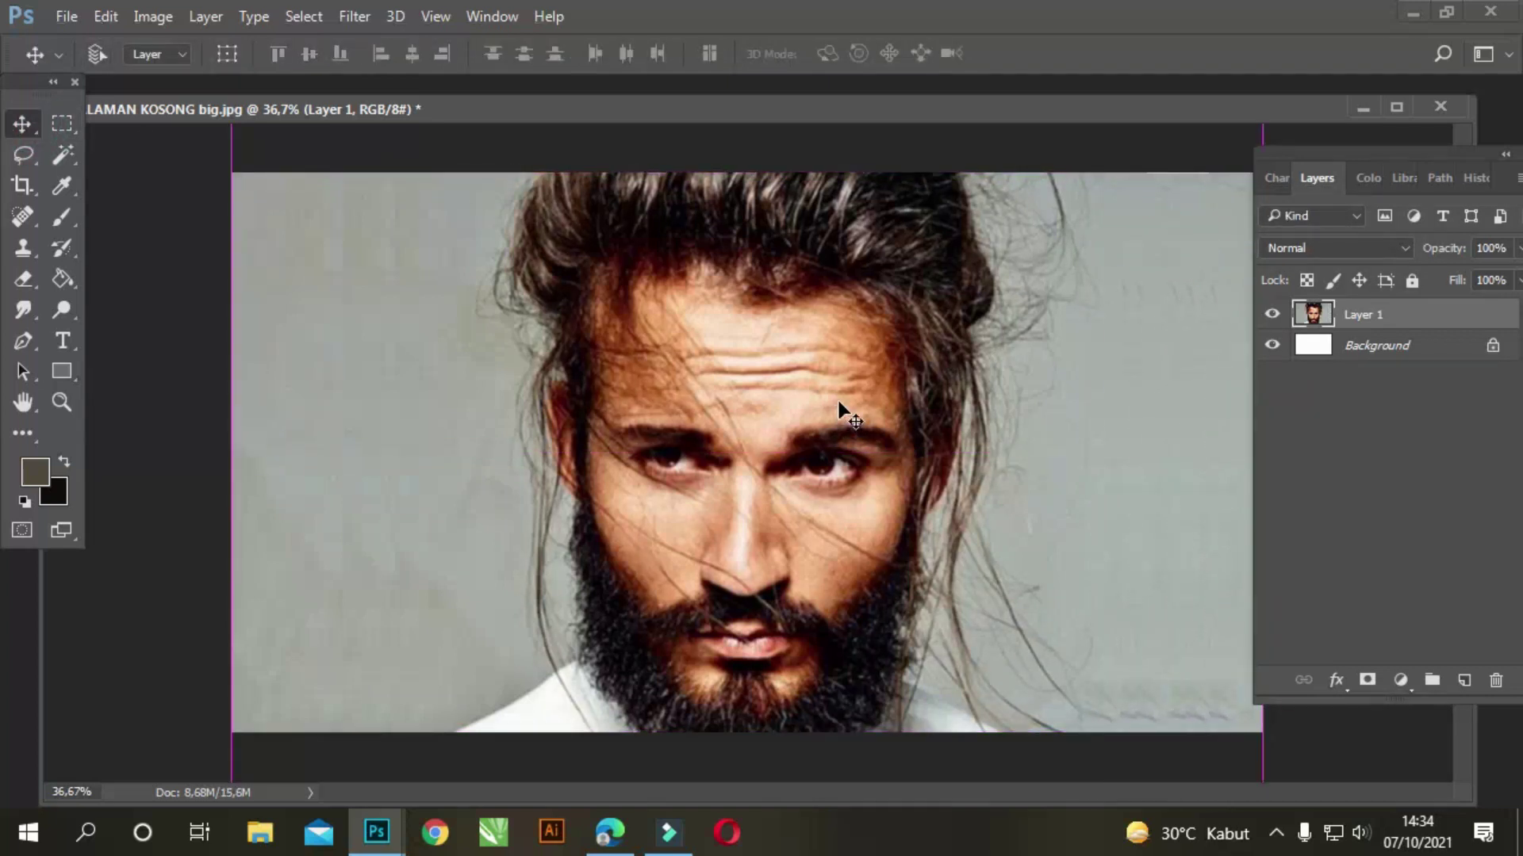
key(ctrl+l)
Step: Apply Levels with midtones 0.82, input white 233 and output white kept at 255
drag(775, 126, 1272, 108)
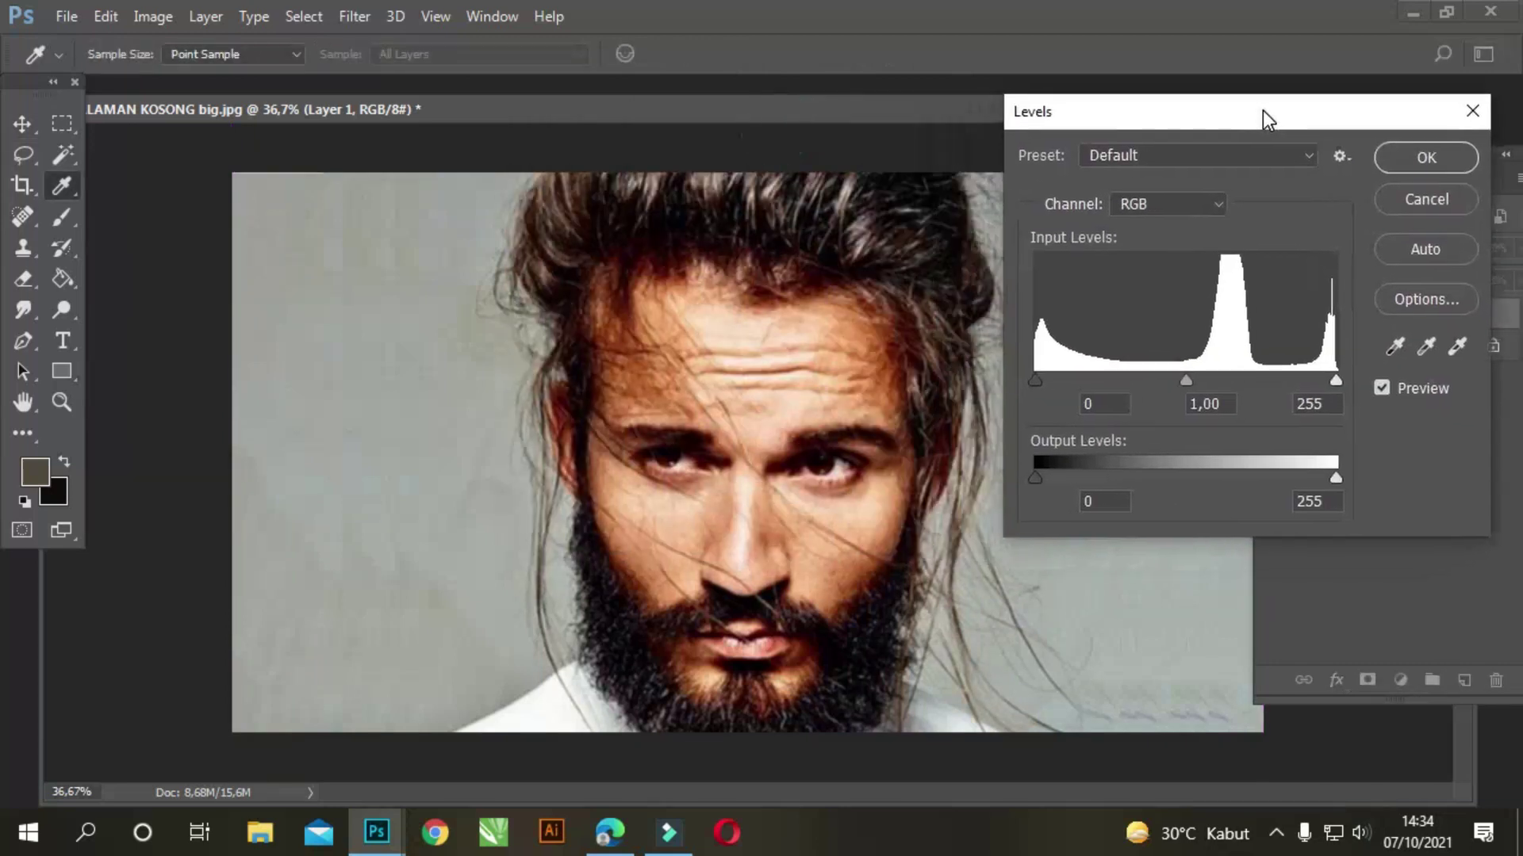
mouse_move(1197, 379)
mouse_down()
mouse_move(1167, 379)
mouse_move(1215, 377)
mouse_up()
drag(1340, 379, 1318, 377)
mouse_move(1344, 476)
mouse_down()
mouse_move(1312, 477)
mouse_move(1349, 478)
mouse_up()
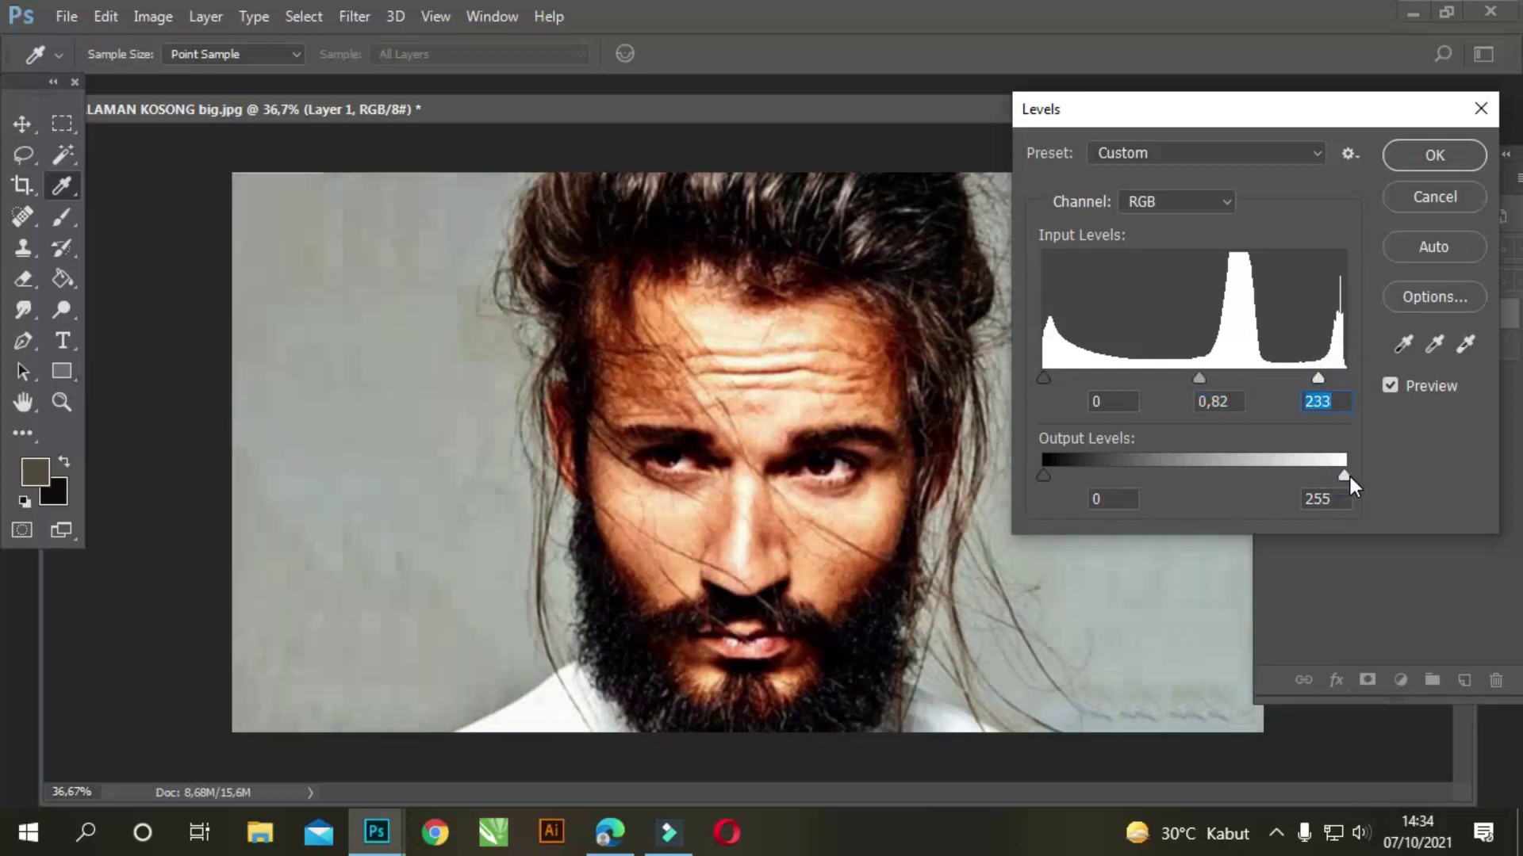
drag(1045, 476, 1035, 478)
click(1037, 478)
click(1427, 155)
click(870, 139)
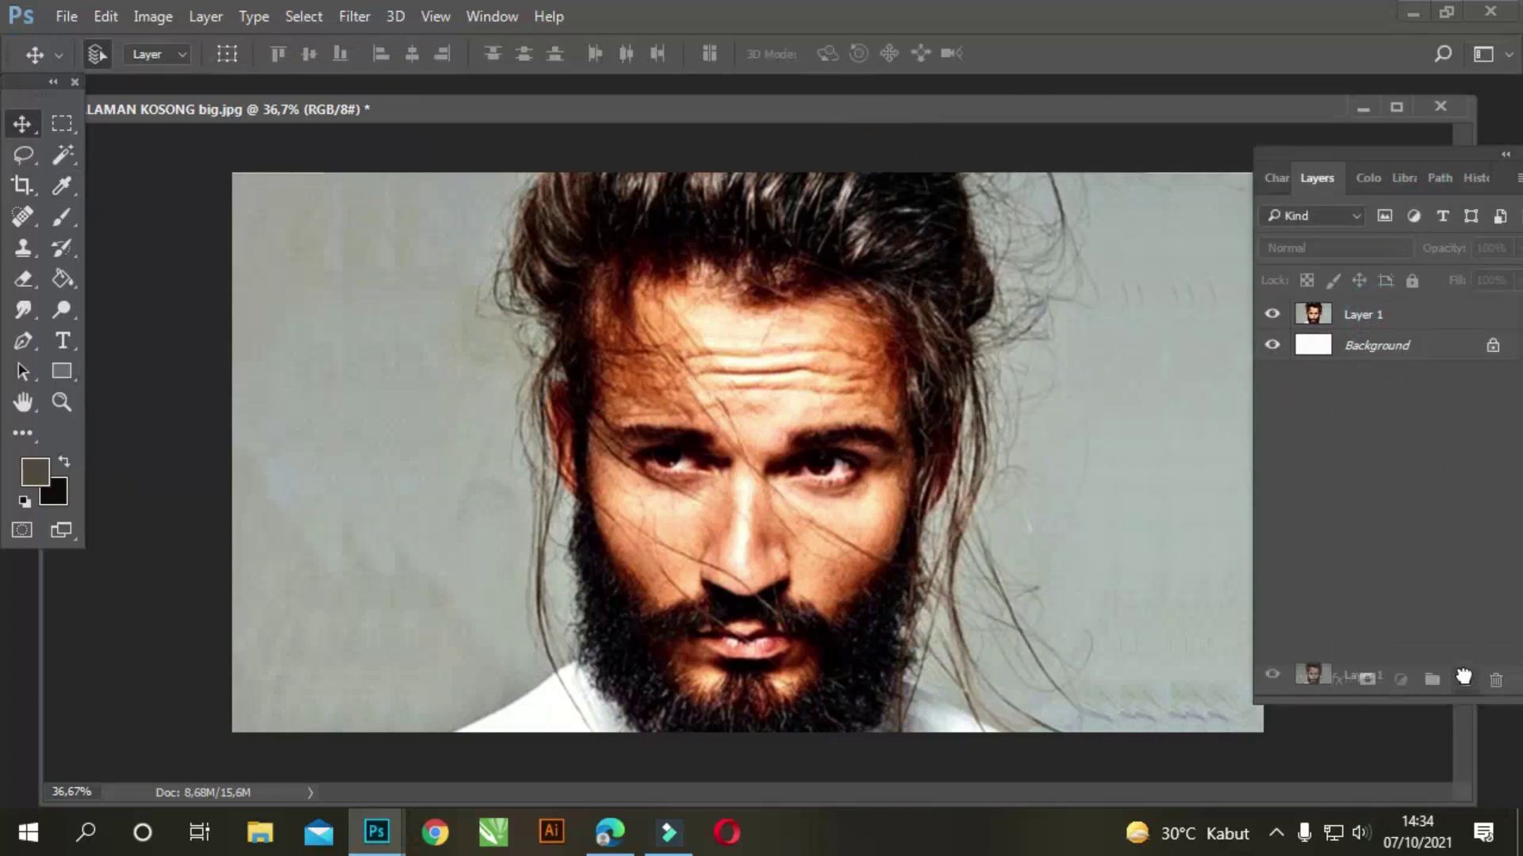
Step: Duplicate the portrait layer, move the original to the bottom and hide it
drag(1464, 677, 1463, 679)
drag(1381, 345, 1374, 373)
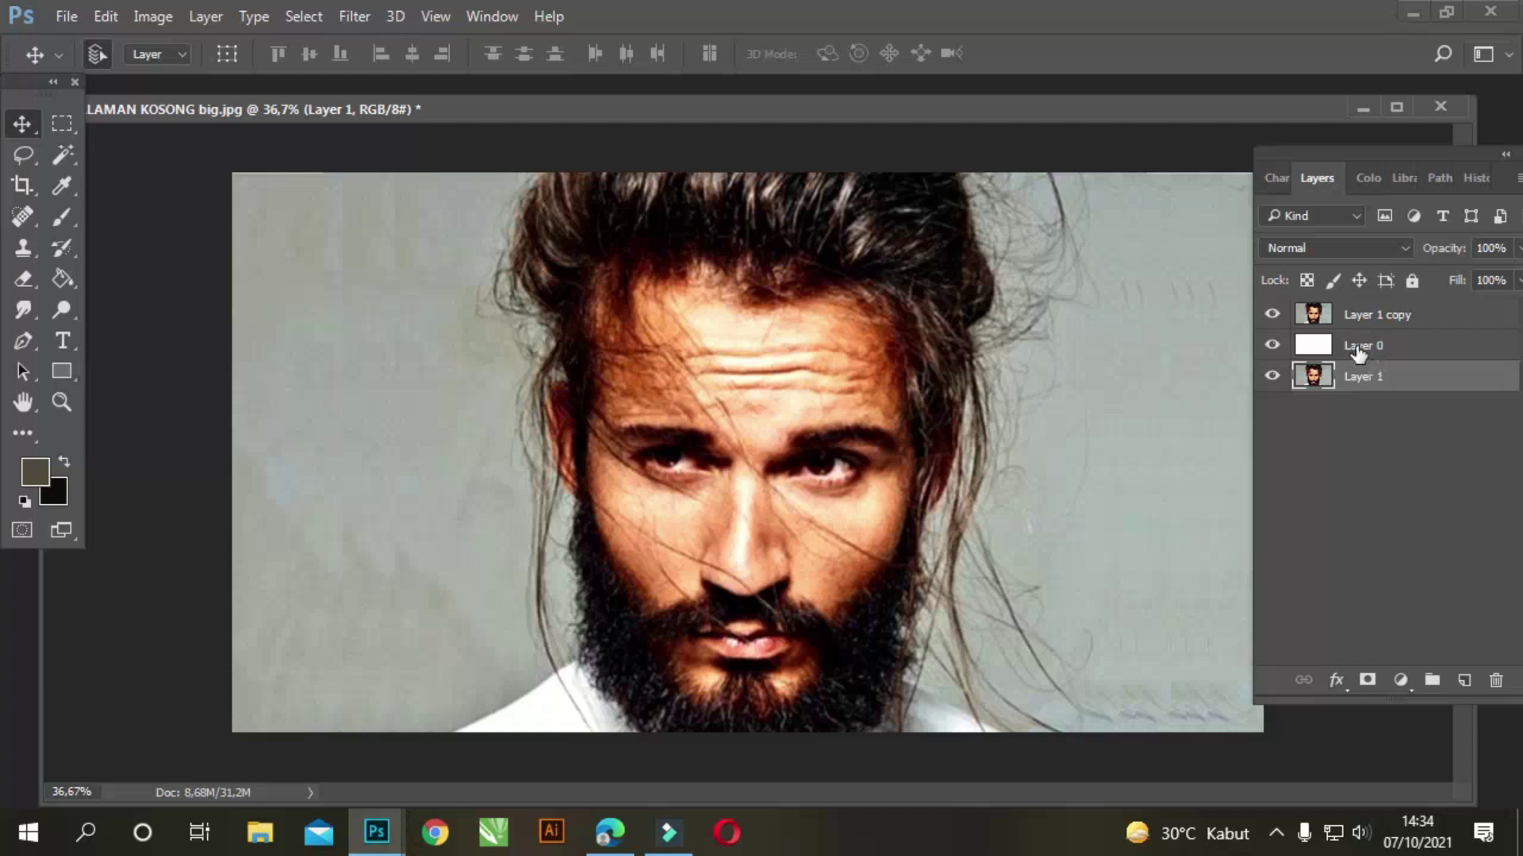
click(1273, 383)
click(1357, 318)
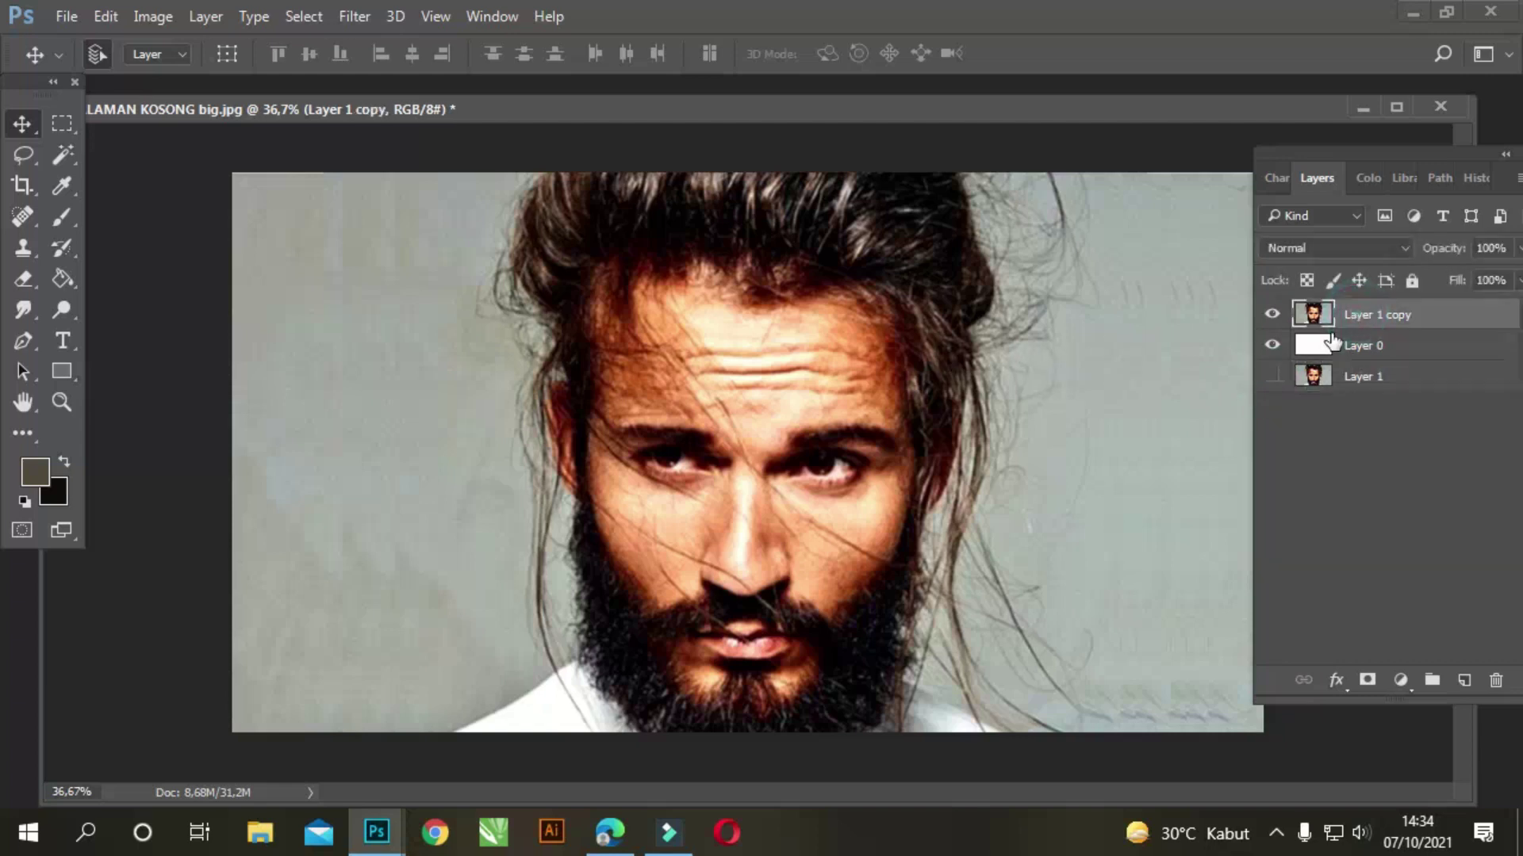
Step: Open cover.png and drag its torn-paper strip into the portrait document as Layer 2
key(ctrl+o)
click(745, 298)
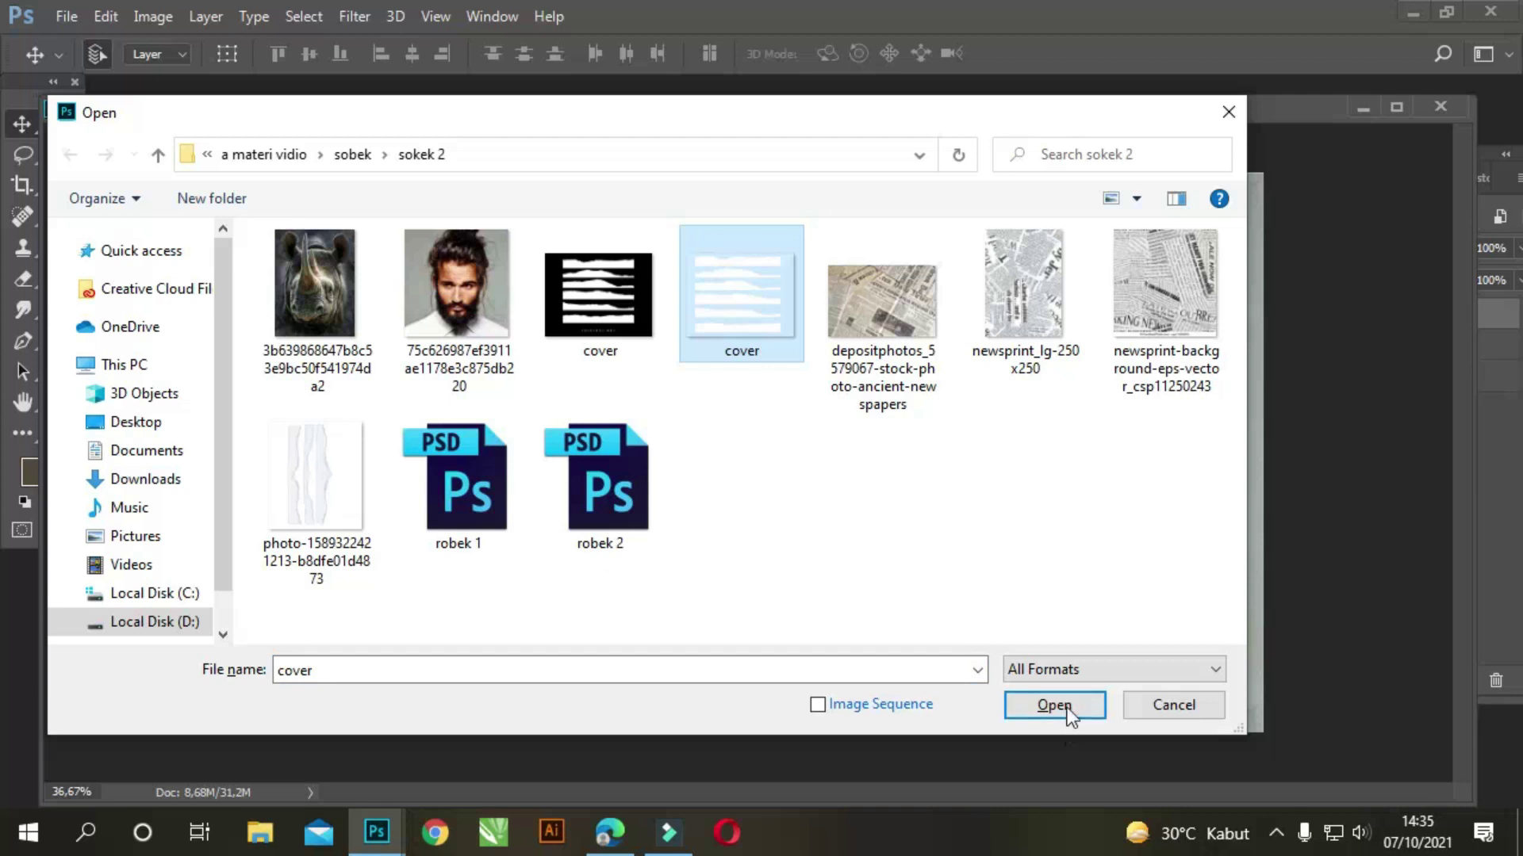
click(1062, 705)
drag(768, 673, 381, 464)
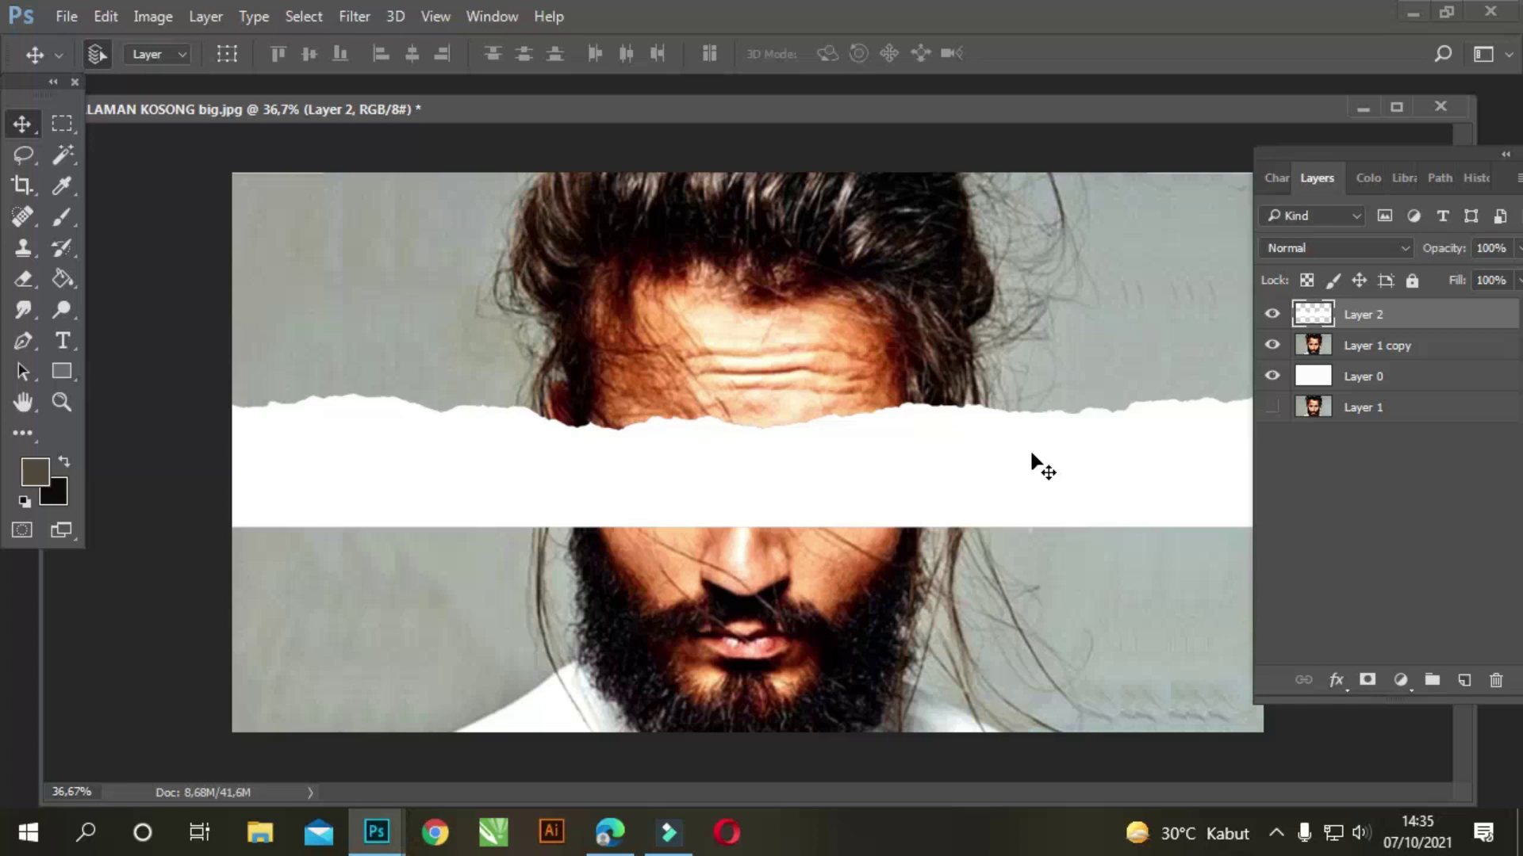
Step: Rotate the torn strip 180°, then to about -153° as a diagonal across the face
key(ctrl+t)
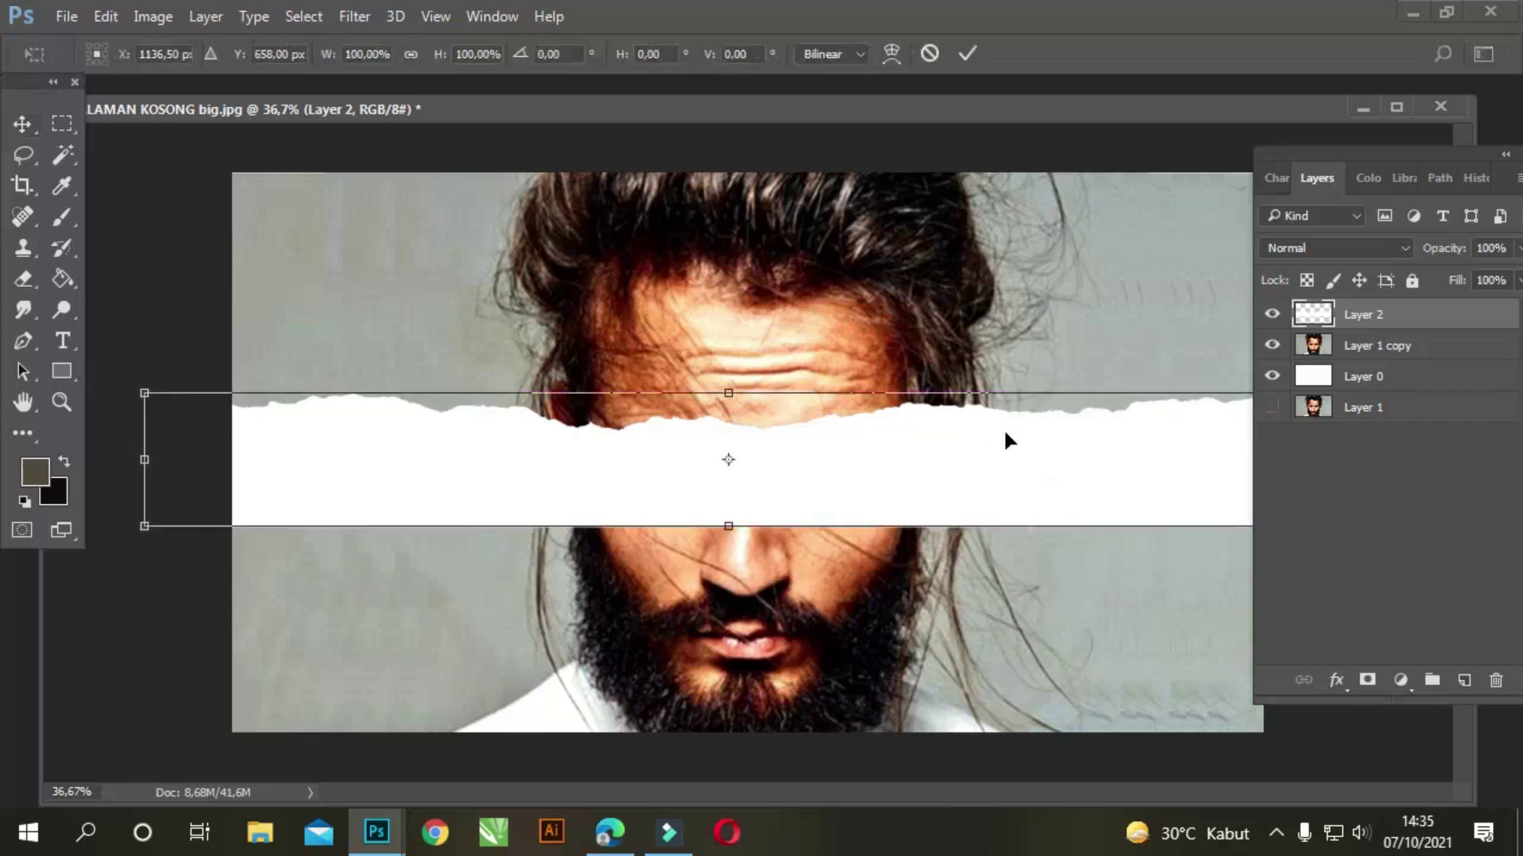
right_click(1004, 433)
click(1082, 302)
drag(1082, 301, 635, 433)
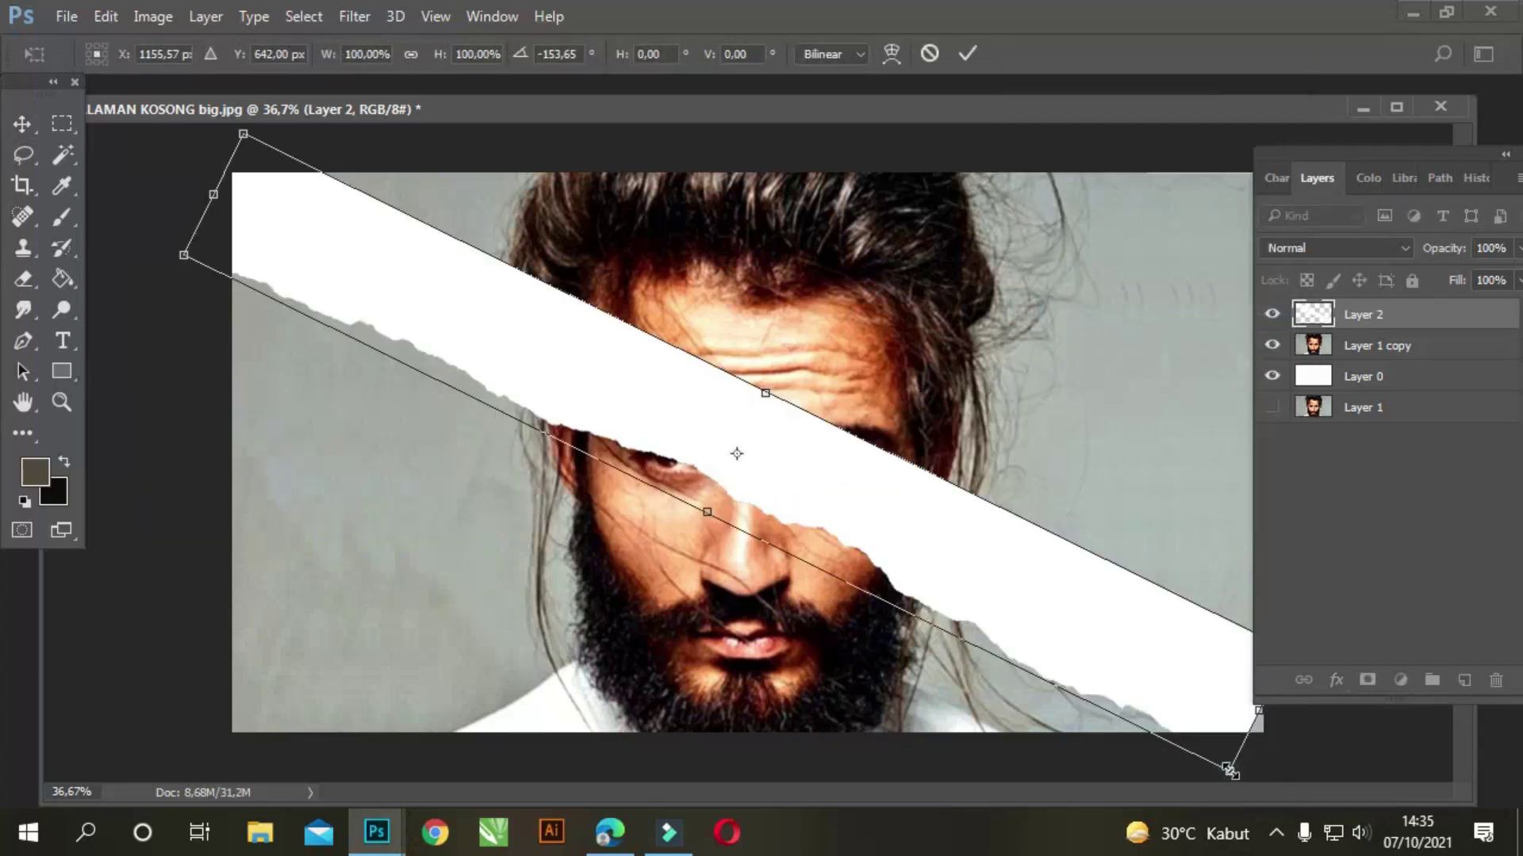
key(Return)
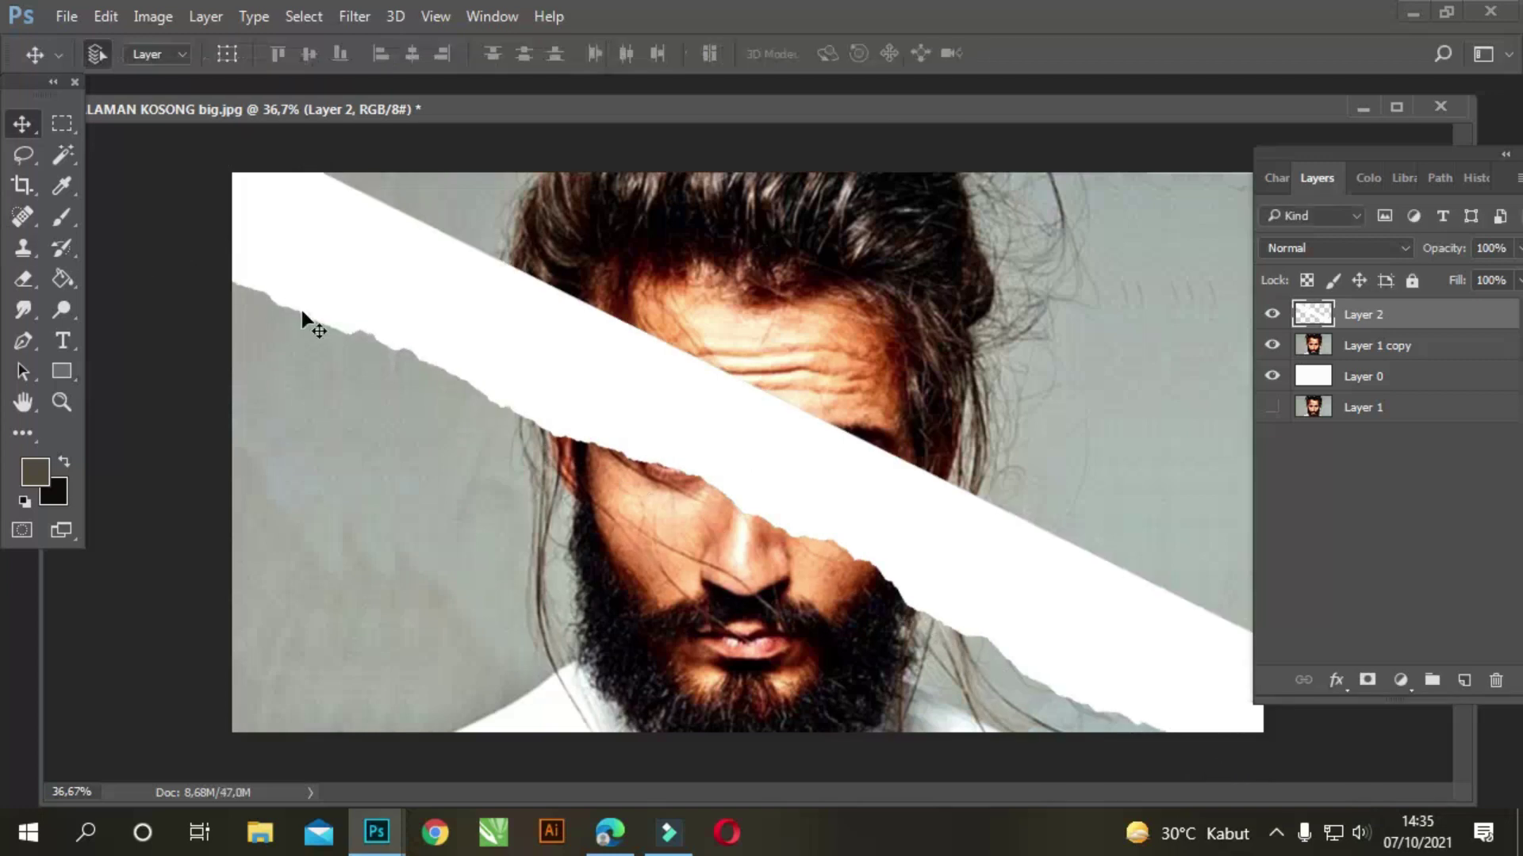
Step: Tilt the torn strip slightly further and lower it a little on the canvas
key(ctrl+t)
drag(197, 333, 135, 349)
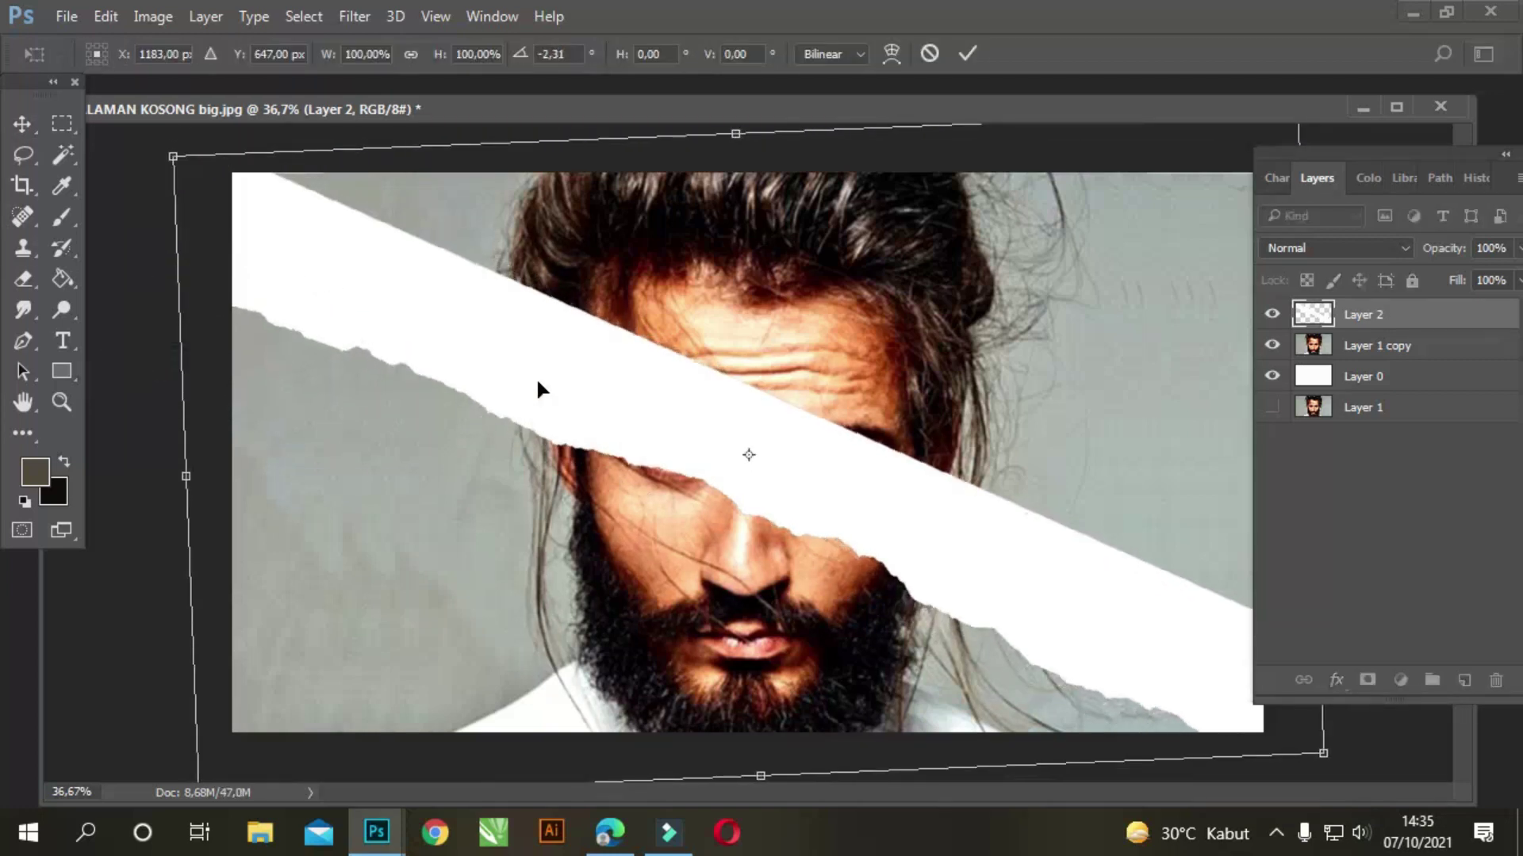
drag(538, 388, 533, 429)
key(Return)
click(26, 155)
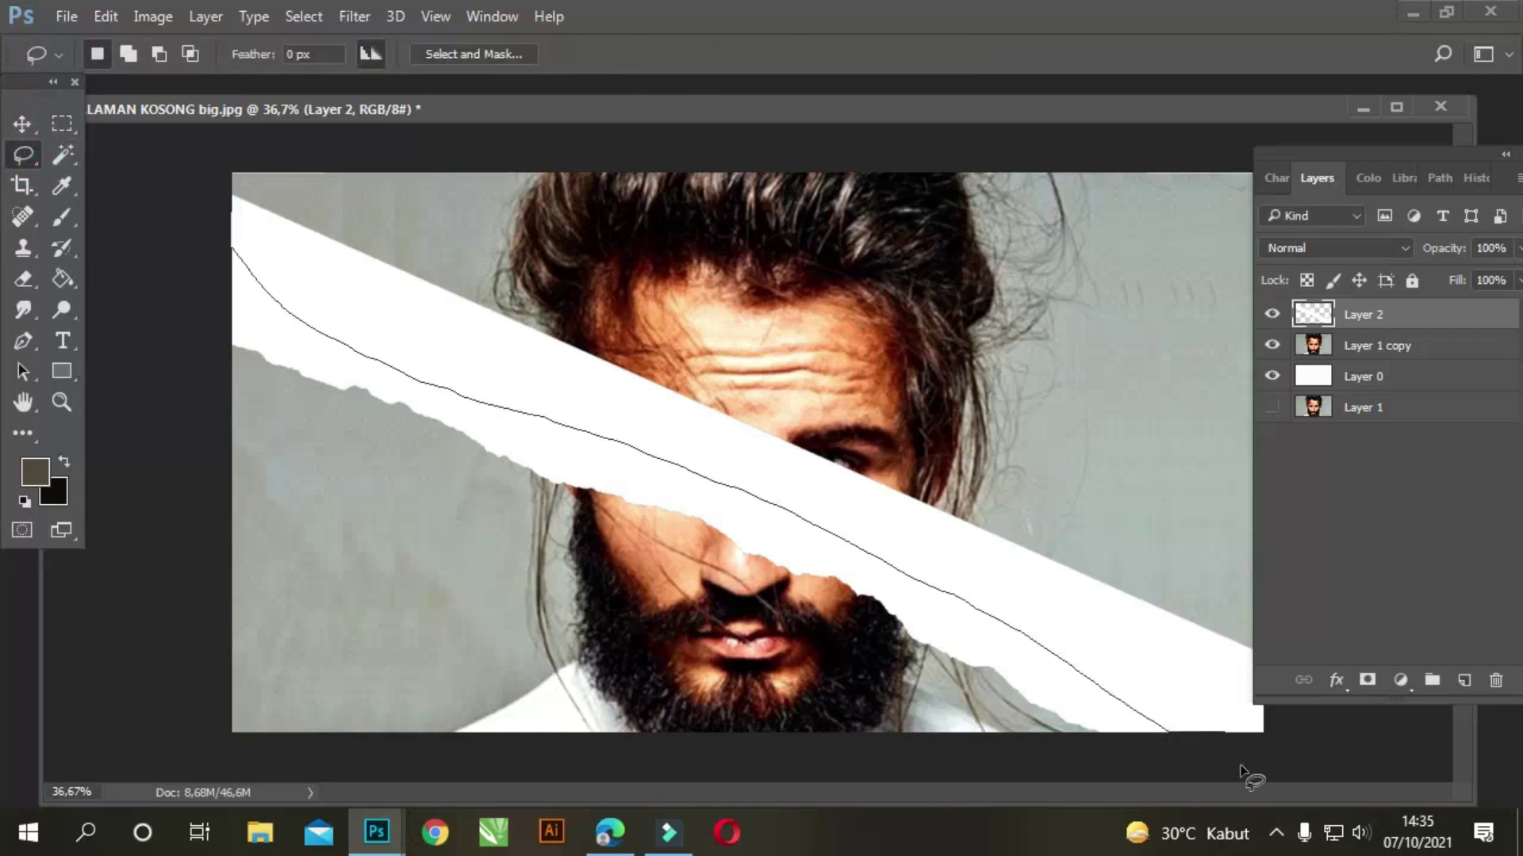
Step: Move the lassoed strip area up so white paper covers the photo top, then copy the portrait layer again
click(22, 124)
mouse_move(734, 520)
mouse_down()
mouse_move(789, 459)
mouse_move(826, 364)
mouse_move(1003, 232)
mouse_move(1232, 192)
mouse_up()
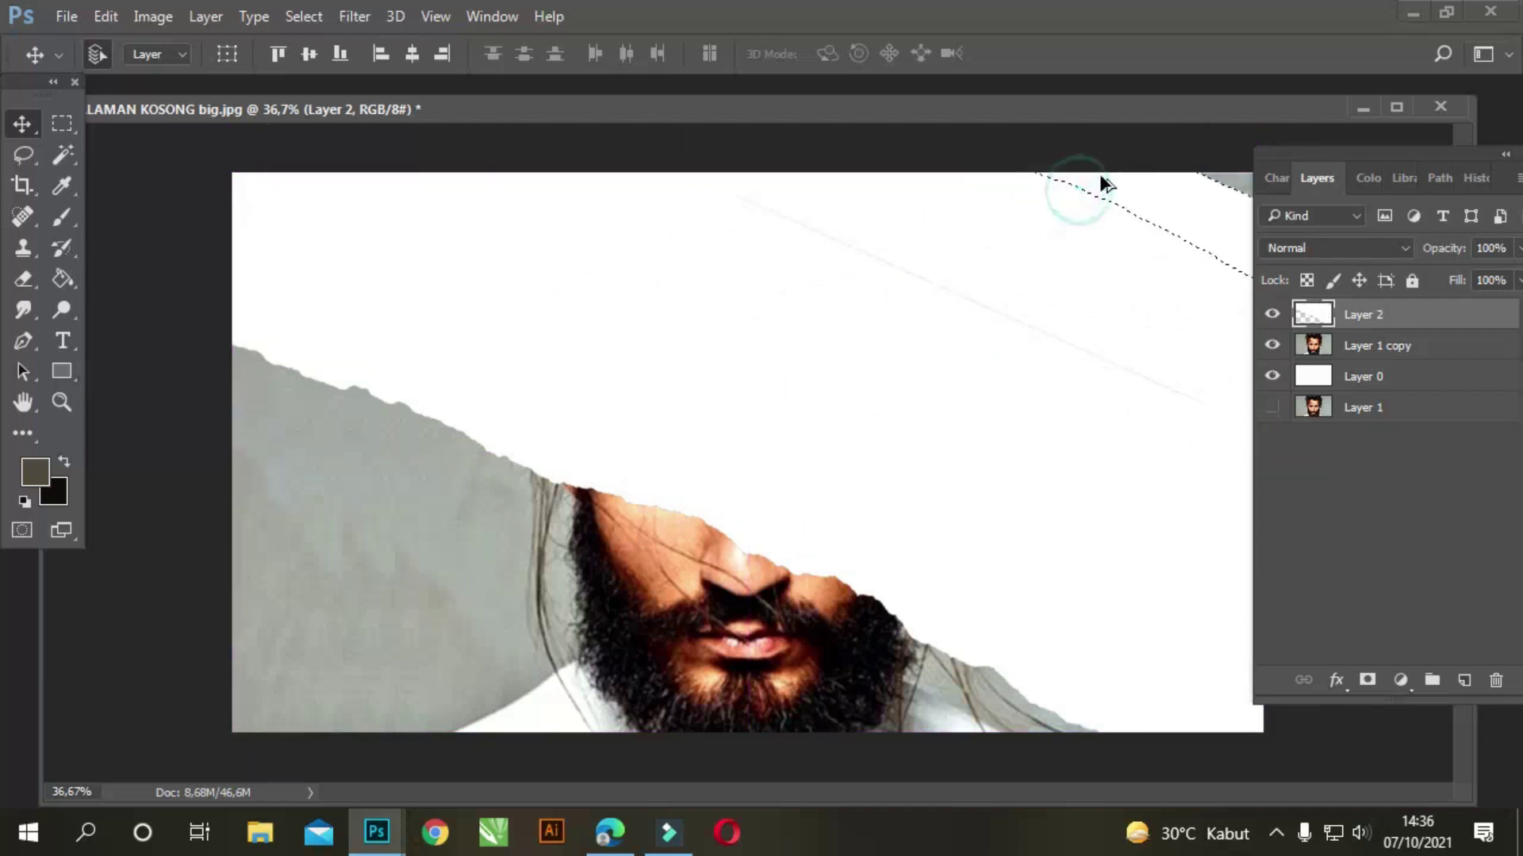
drag(1282, 150, 1291, 169)
key(ctrl+d)
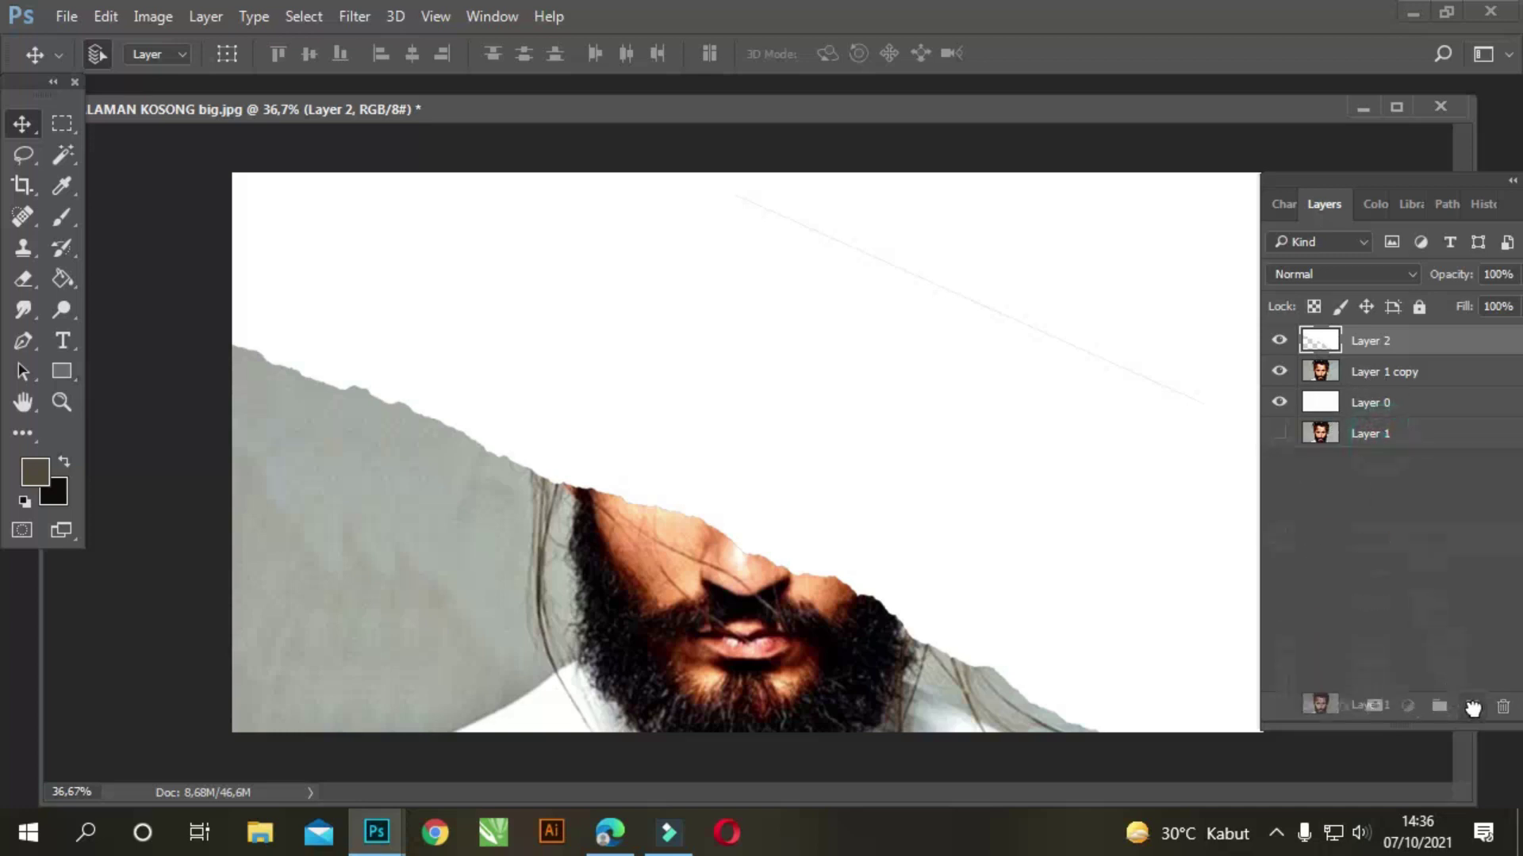
drag(1384, 433, 1471, 706)
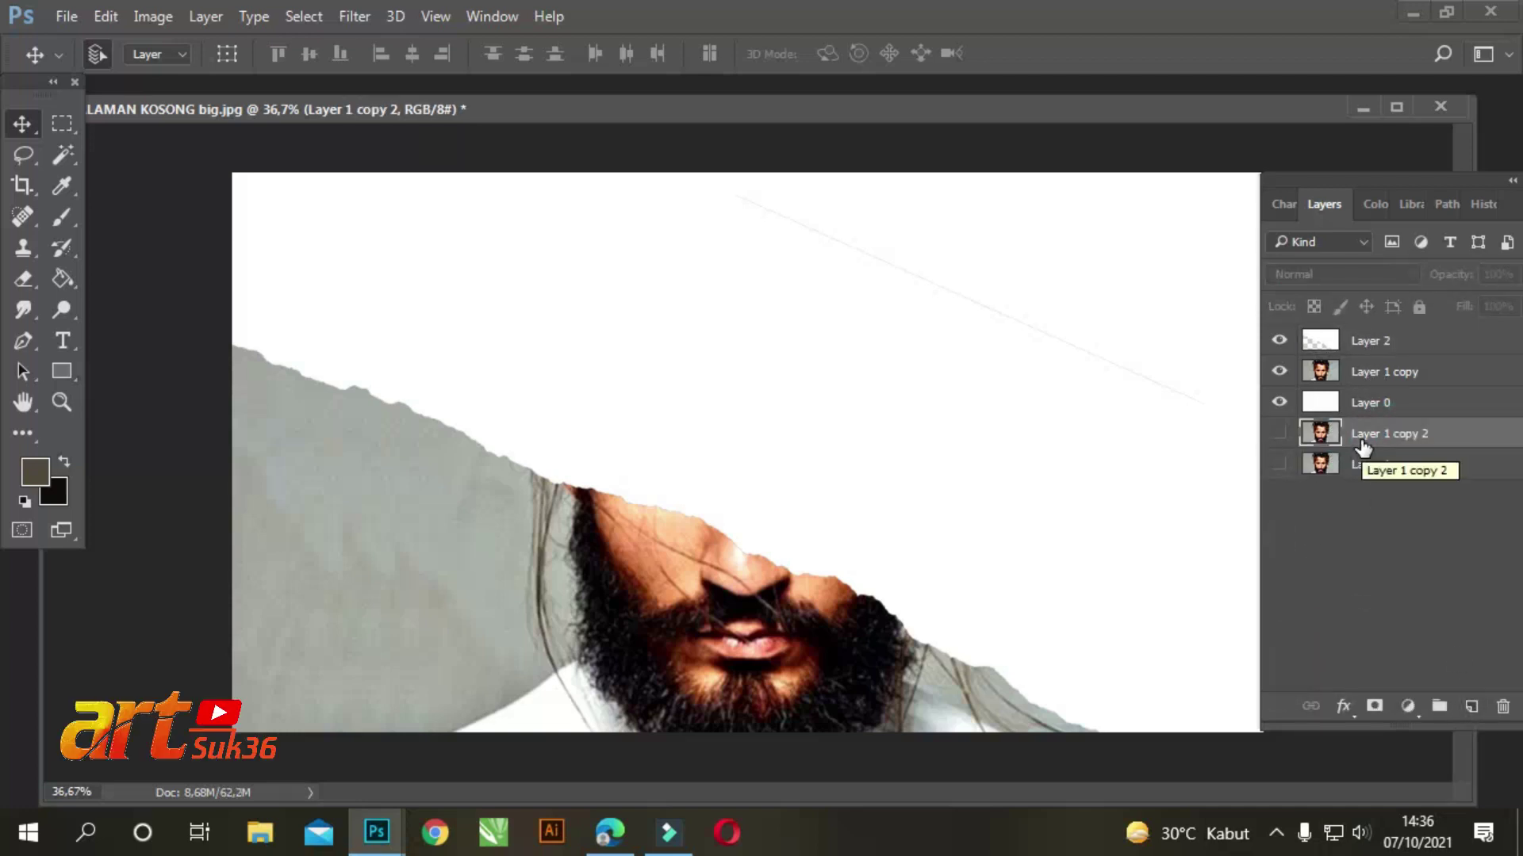
mouse_move(1367, 441)
mouse_down()
mouse_move(1357, 317)
mouse_move(1342, 339)
mouse_up()
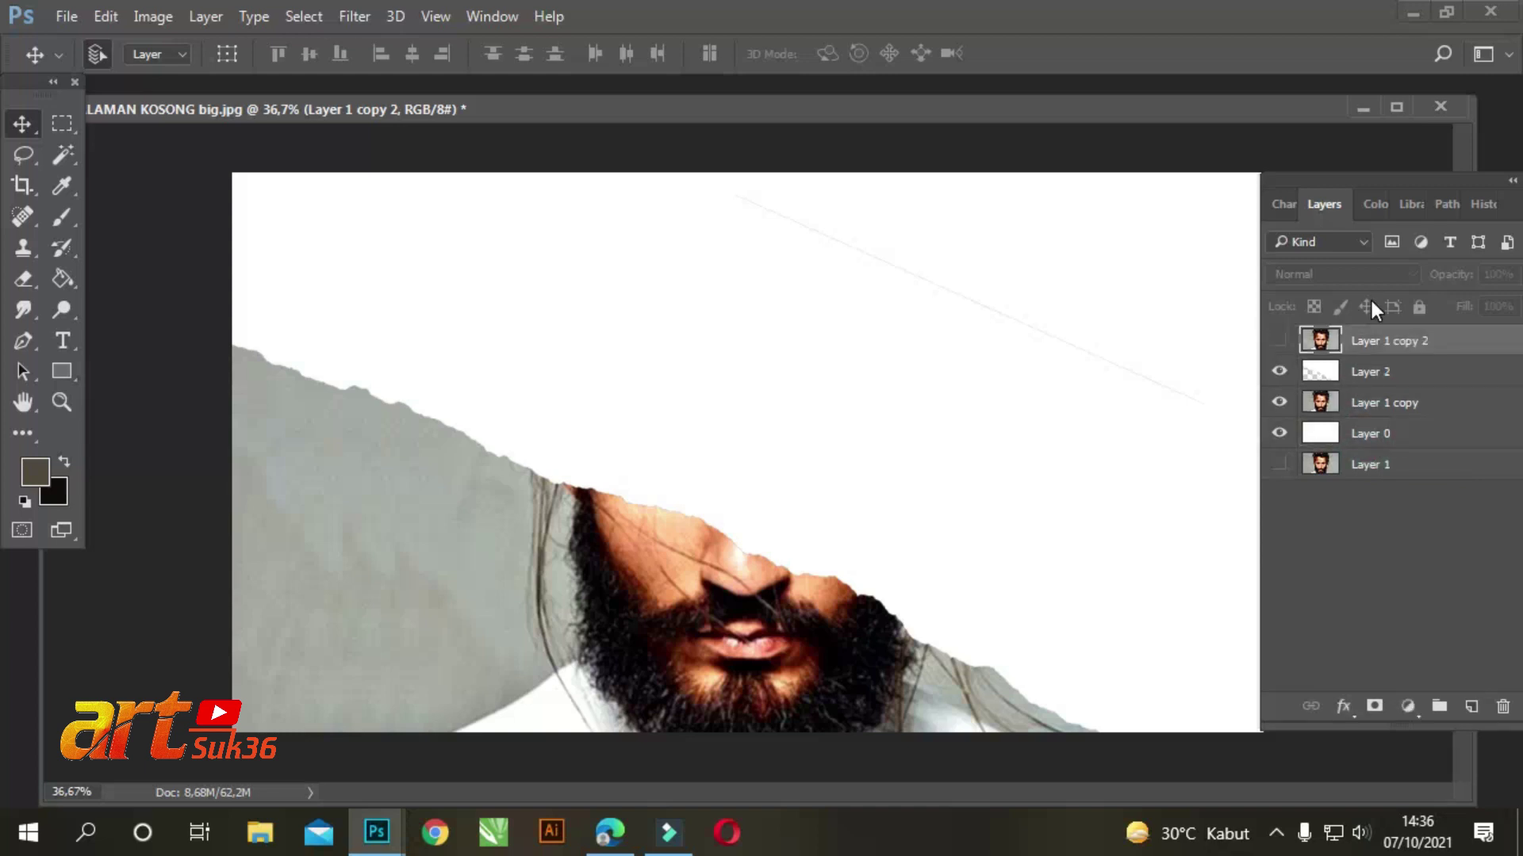
Step: Clip Layer 1 copy 2 to the torn strip, make it visible, and duplicate Layer 2
right_click(1352, 345)
click(963, 541)
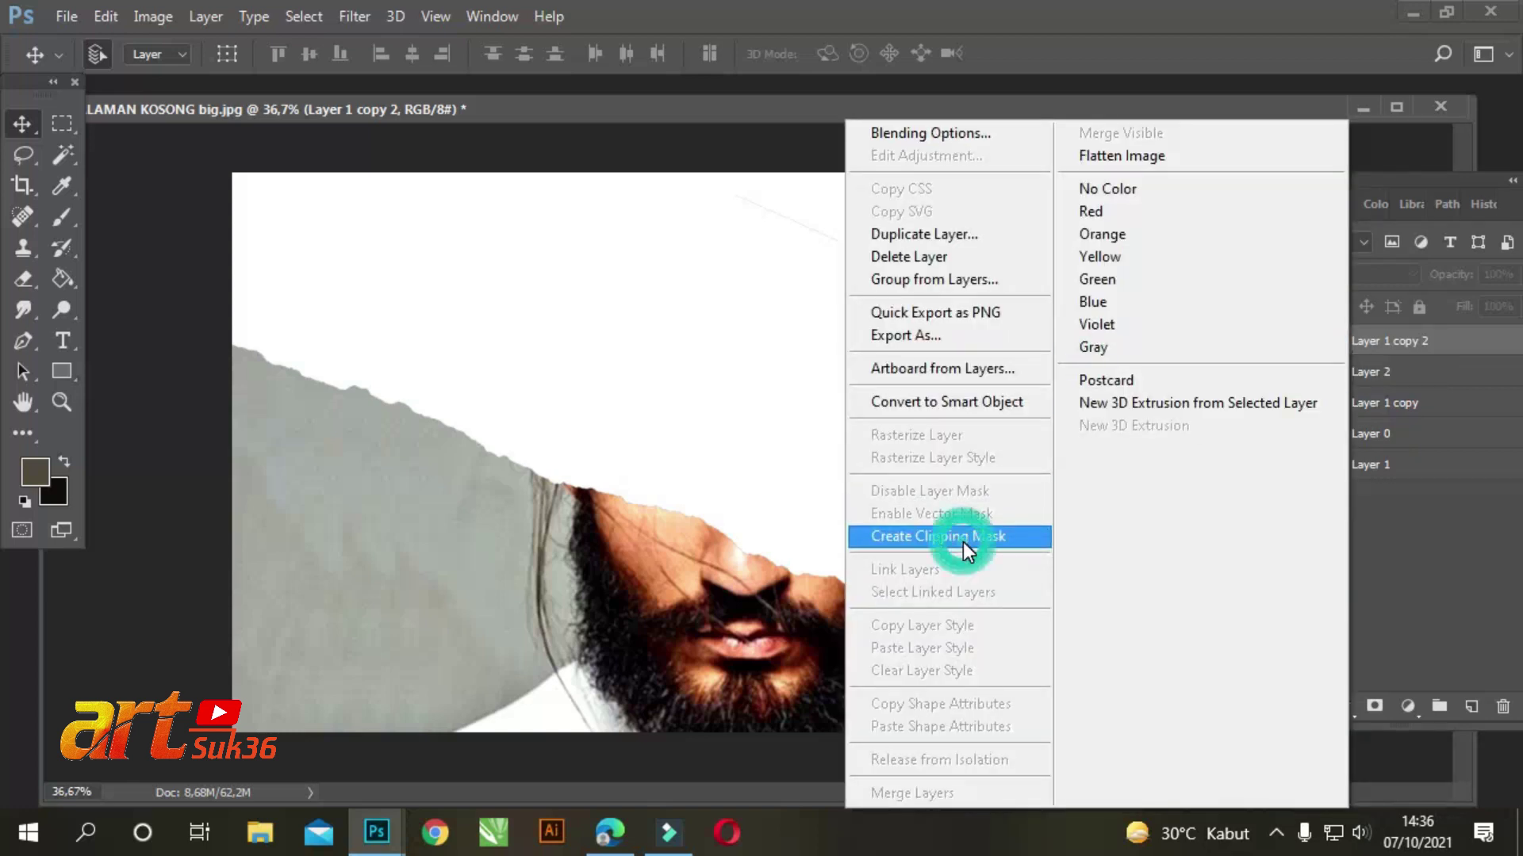
click(1279, 342)
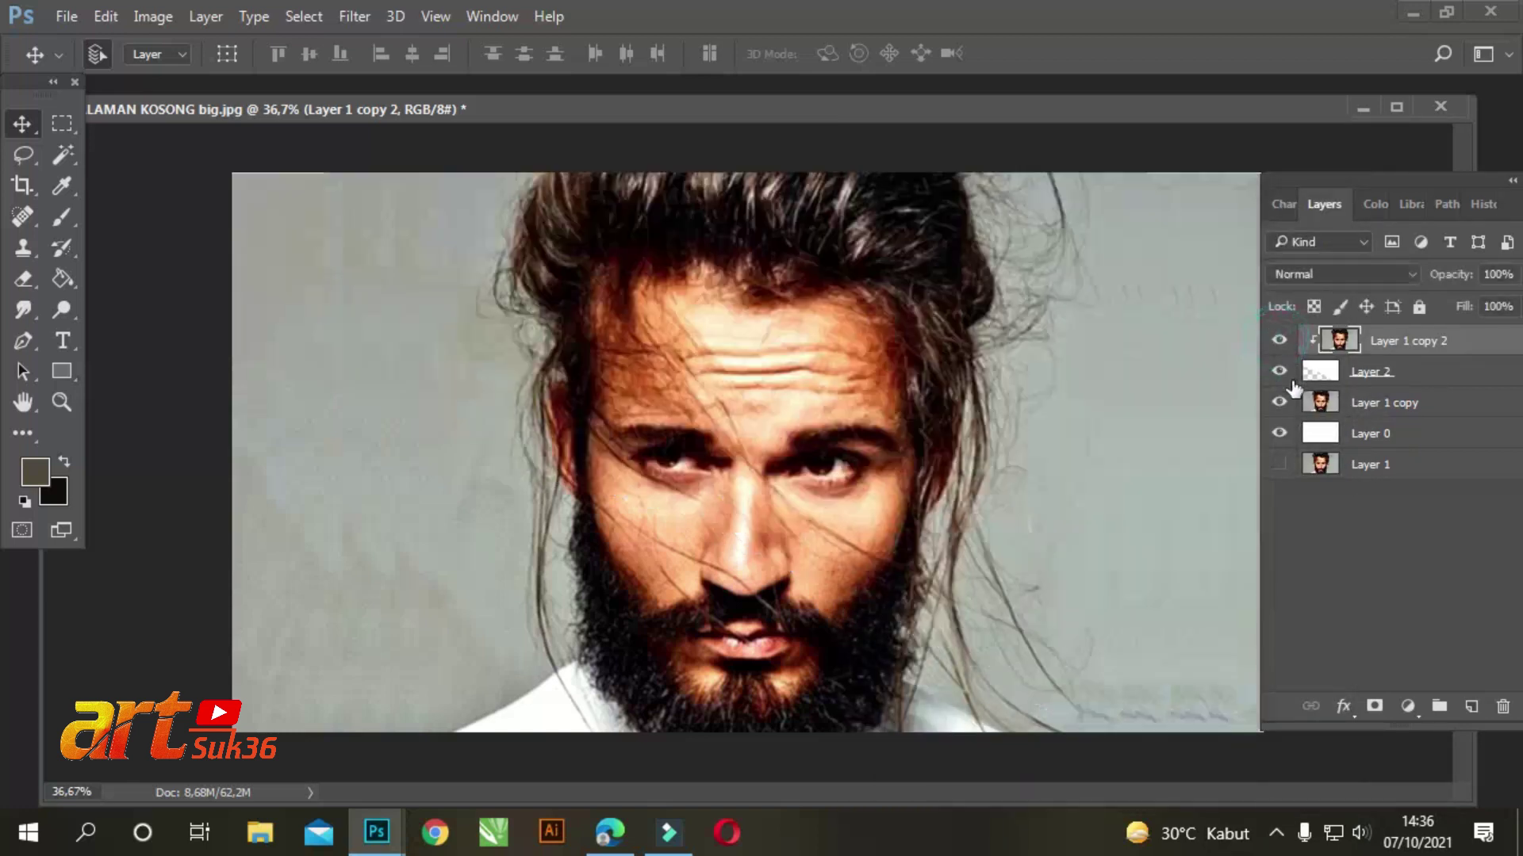
click(1380, 374)
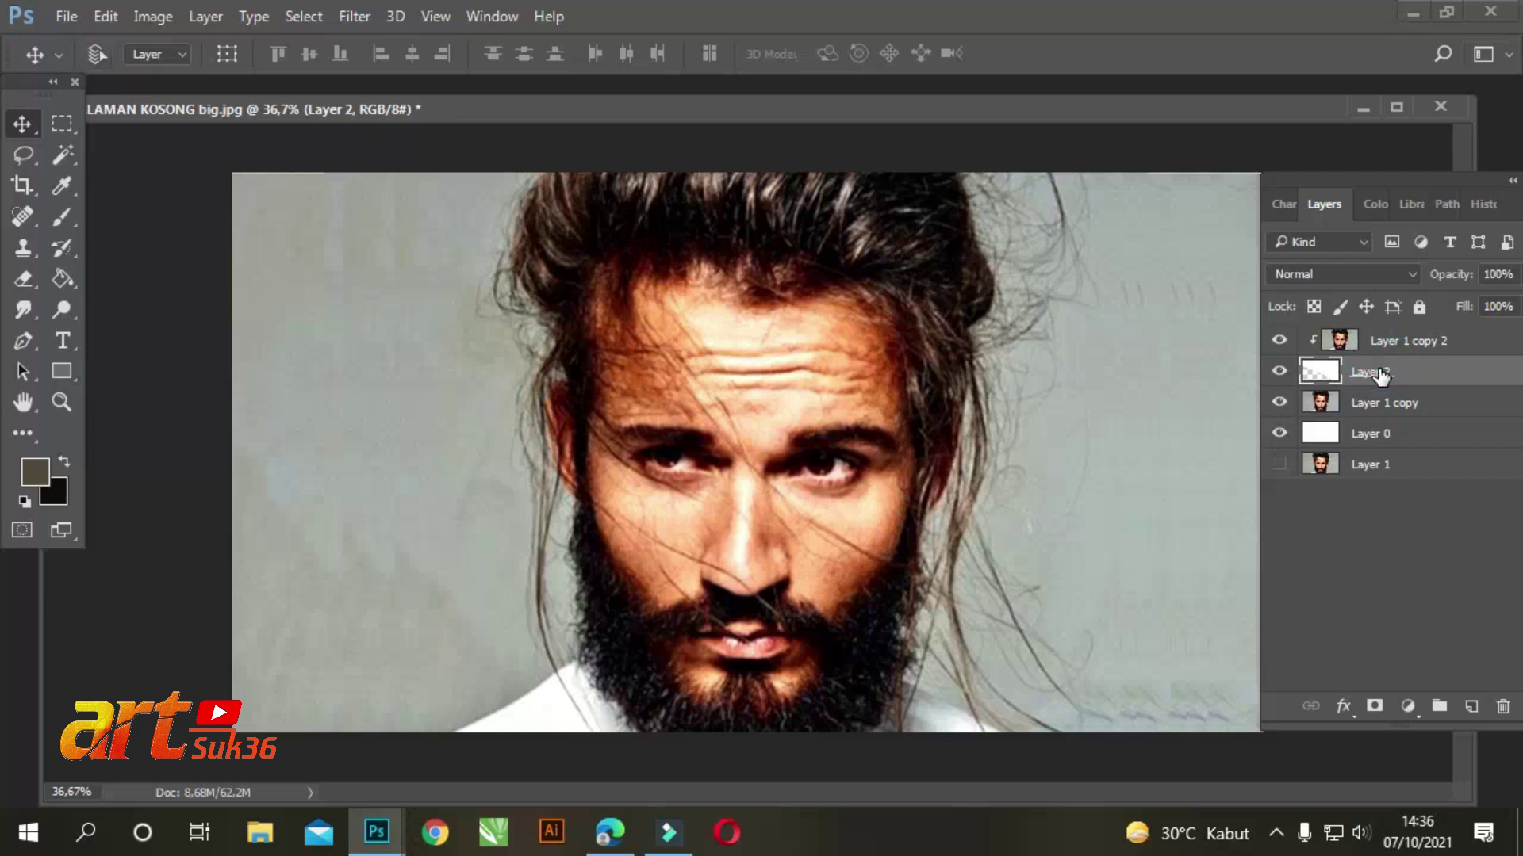
key(ctrl+j)
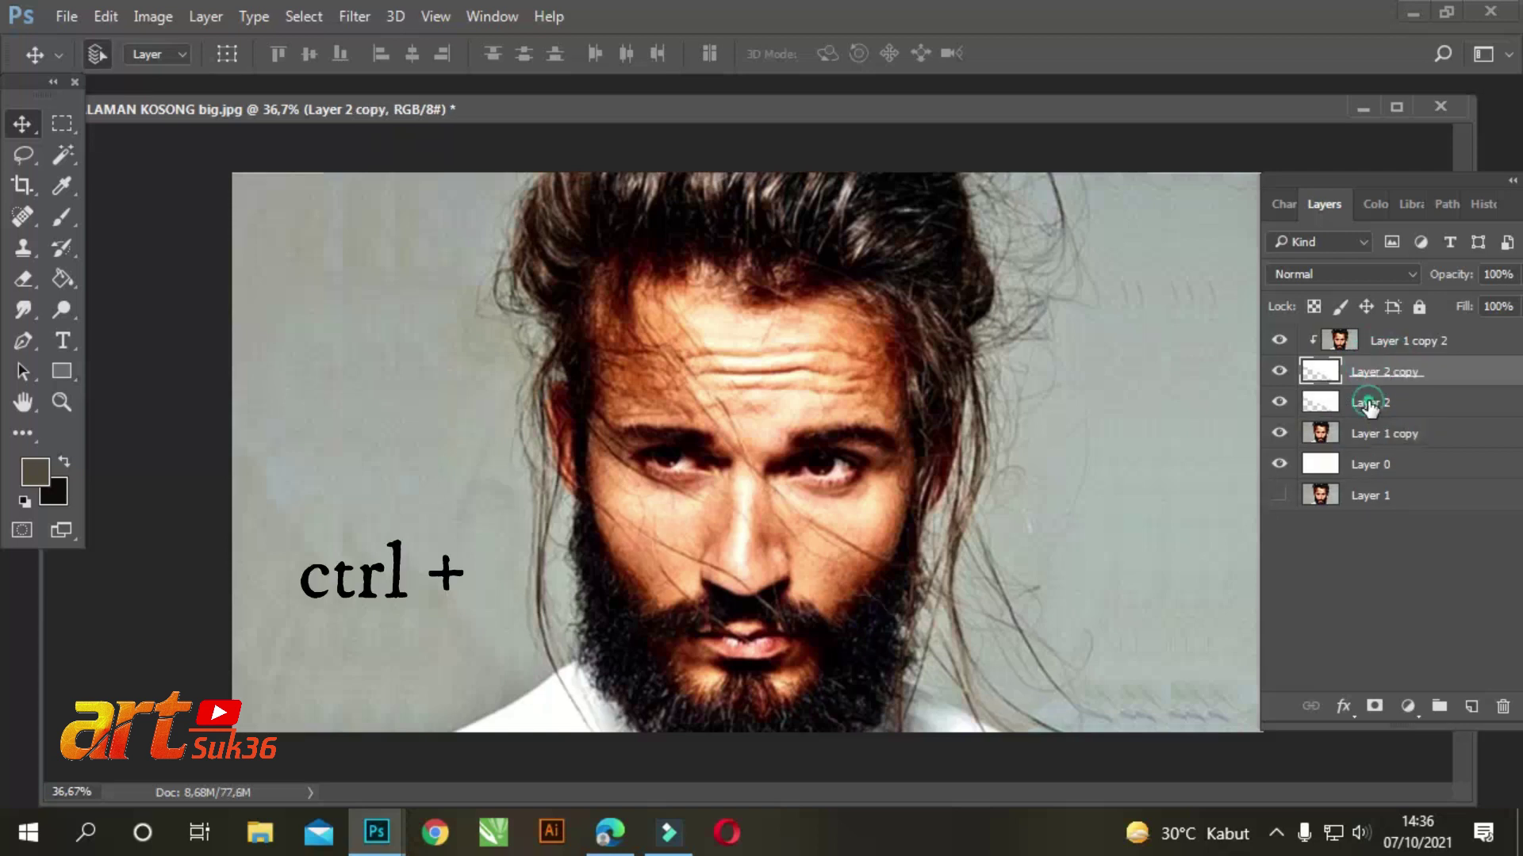
click(1368, 404)
Step: Start warping Layer 2, pulling its top-left corner left and down
key(ctrl+t)
click(892, 52)
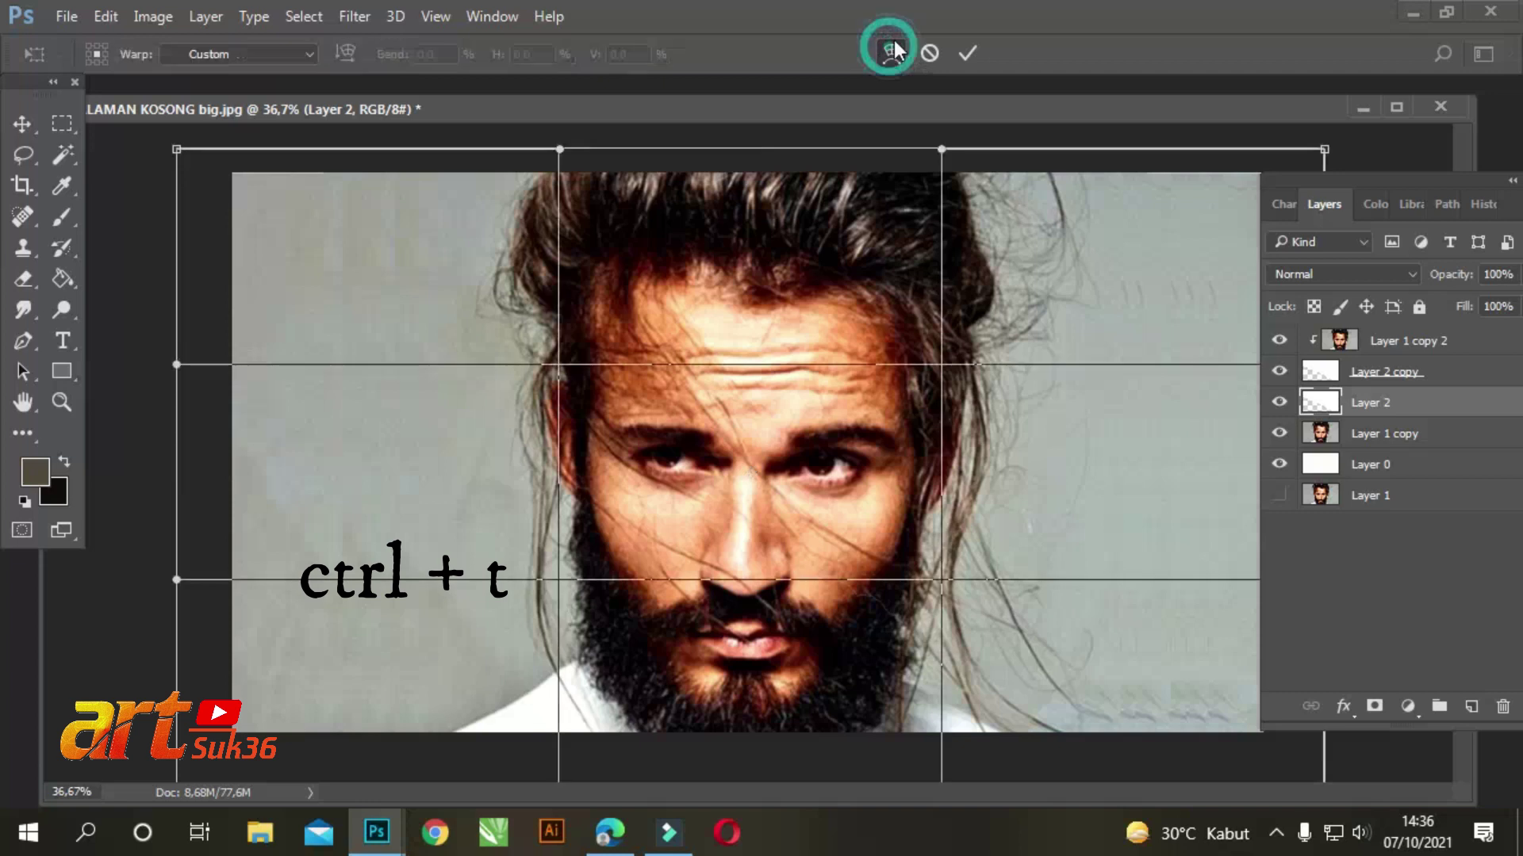
drag(175, 147, 144, 197)
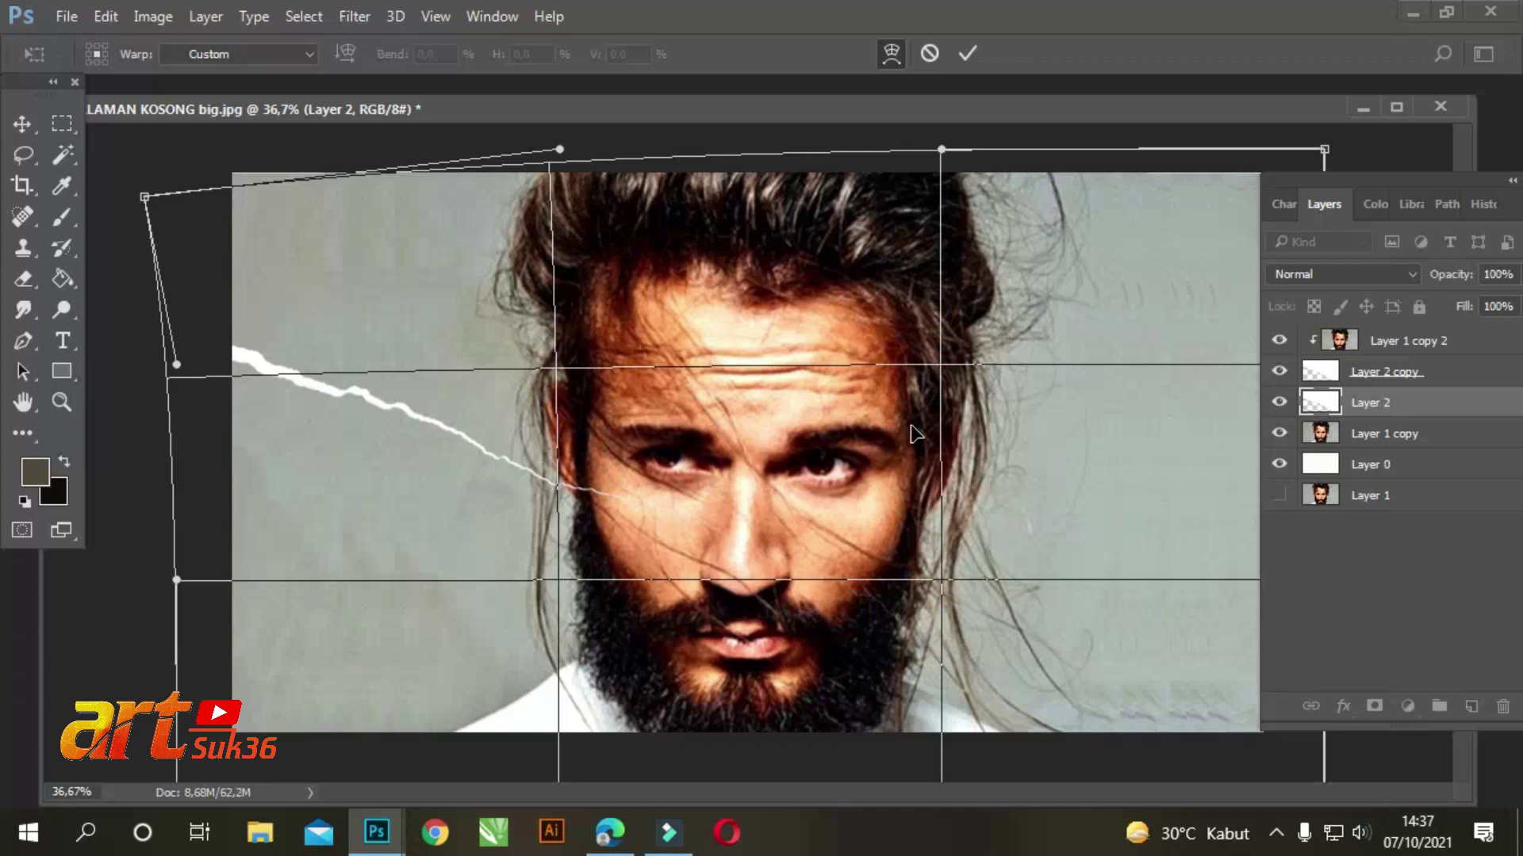
key(ctrl+minus)
key(ctrl+minus)
key(ctrl+plus)
Step: Adjust the bottom-right warp corner, bend the white tear across the lower face, and apply
drag(1223, 739, 1185, 787)
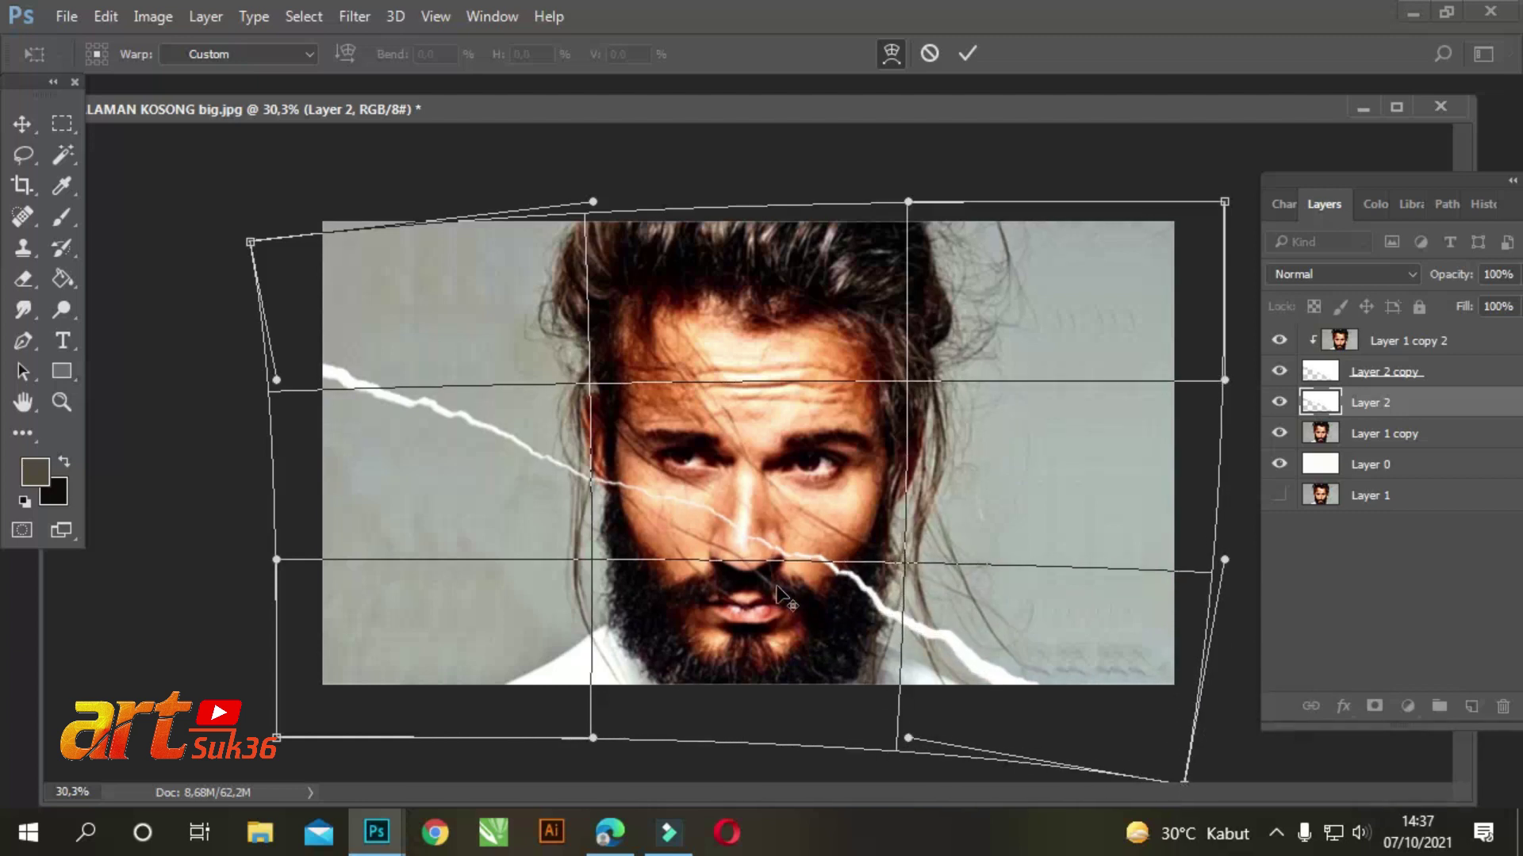
key(ctrl+plus)
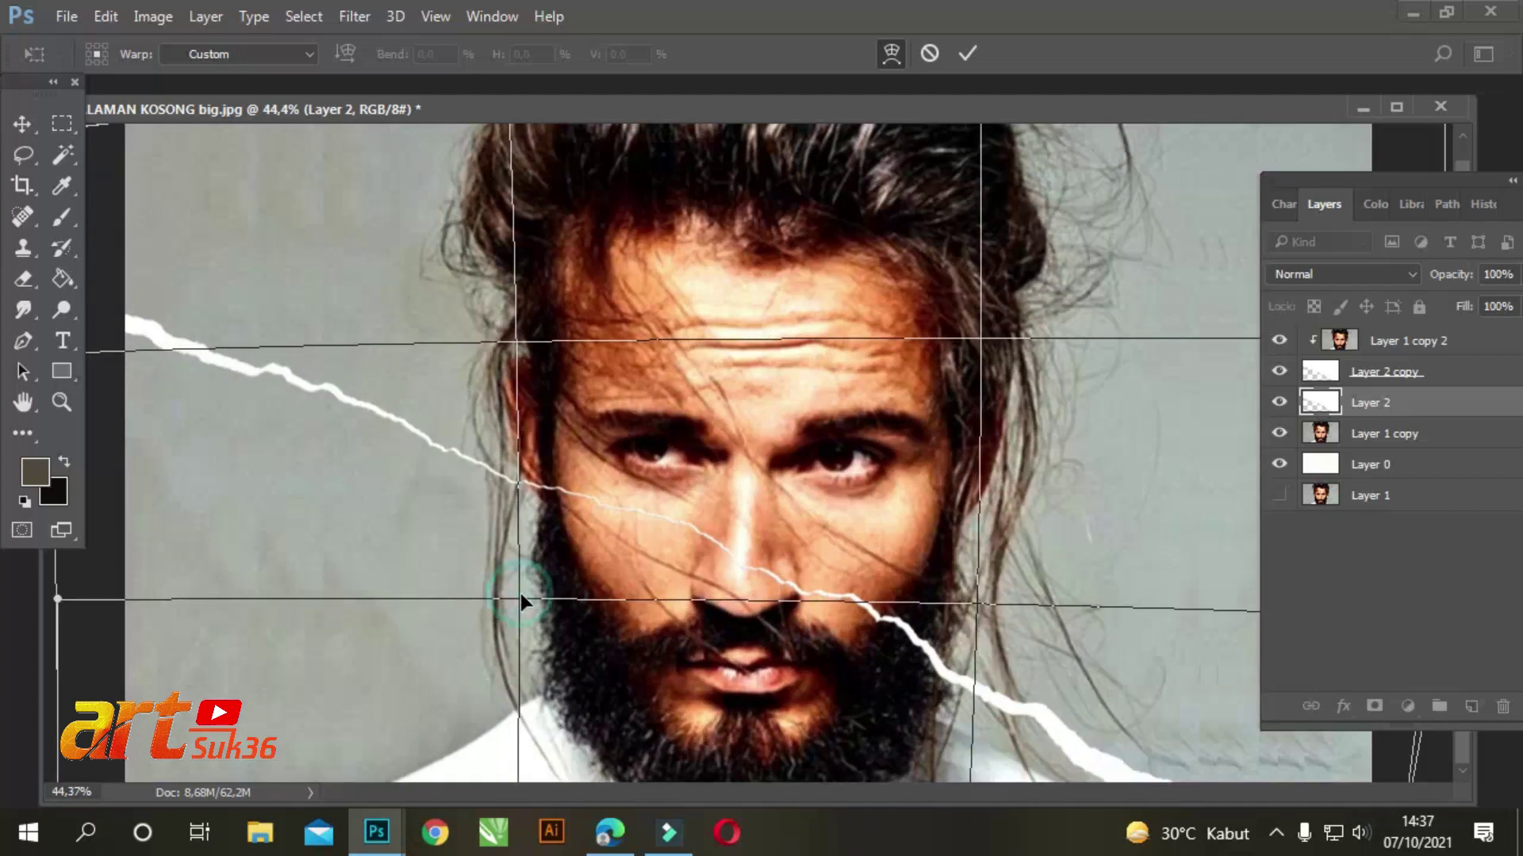
drag(516, 598, 522, 601)
drag(521, 600, 515, 604)
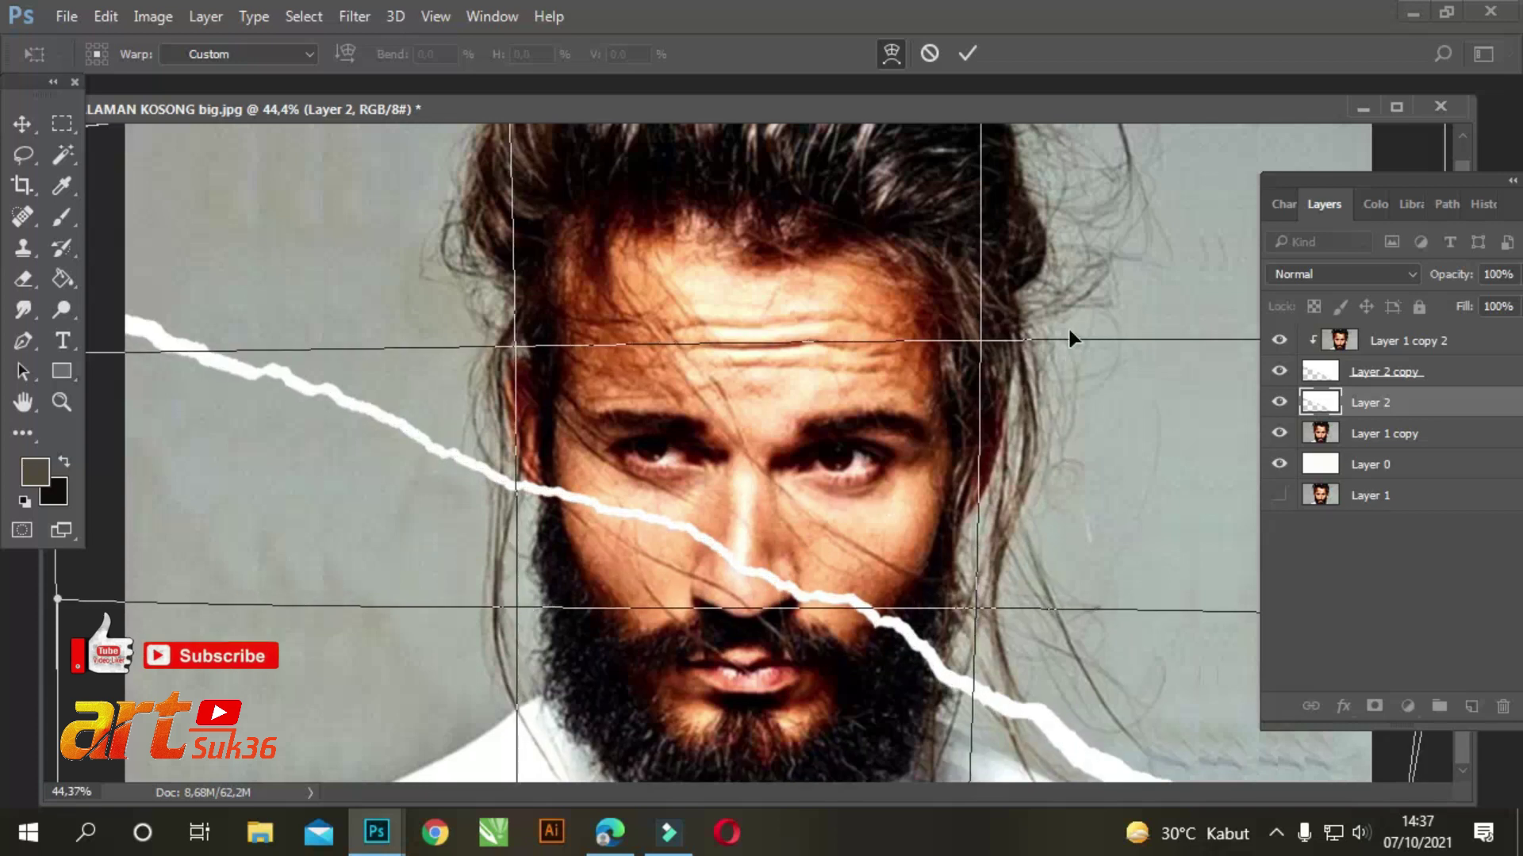
scroll(811, 364, down, 1)
key(alt+space)
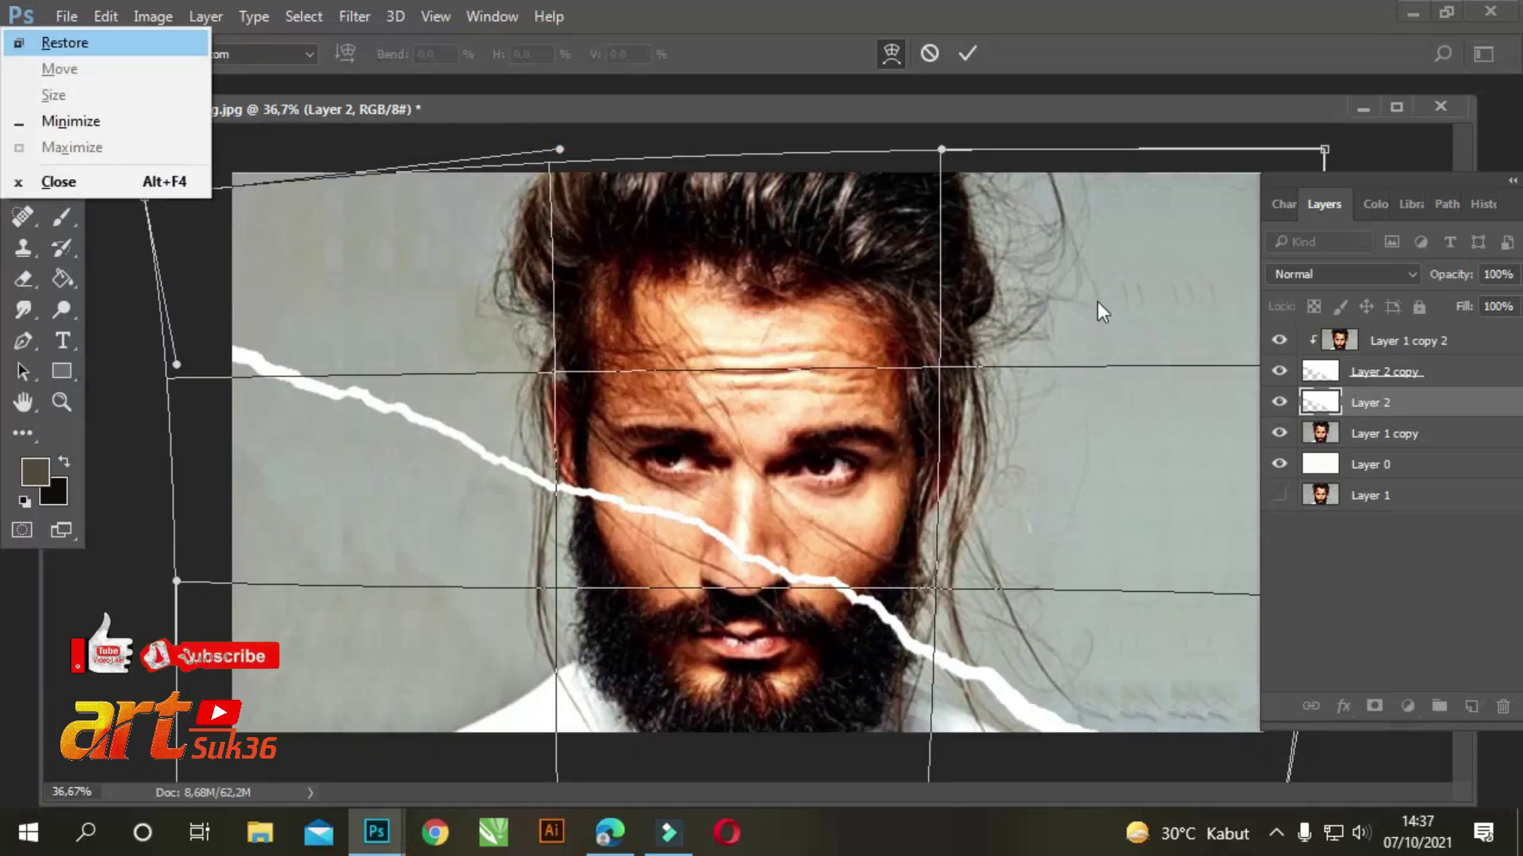
key(Return)
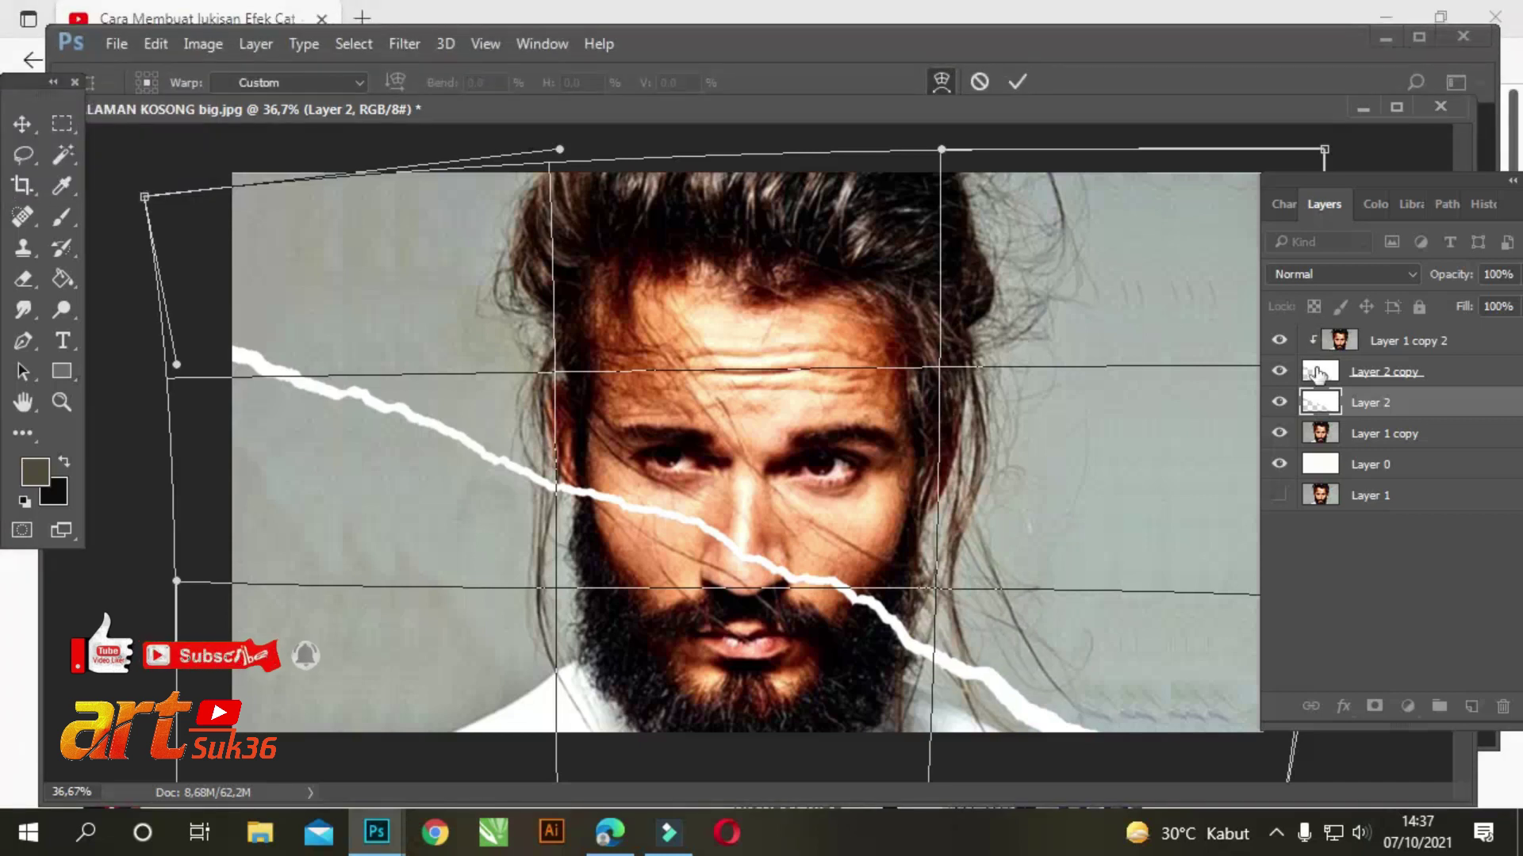
click(21, 123)
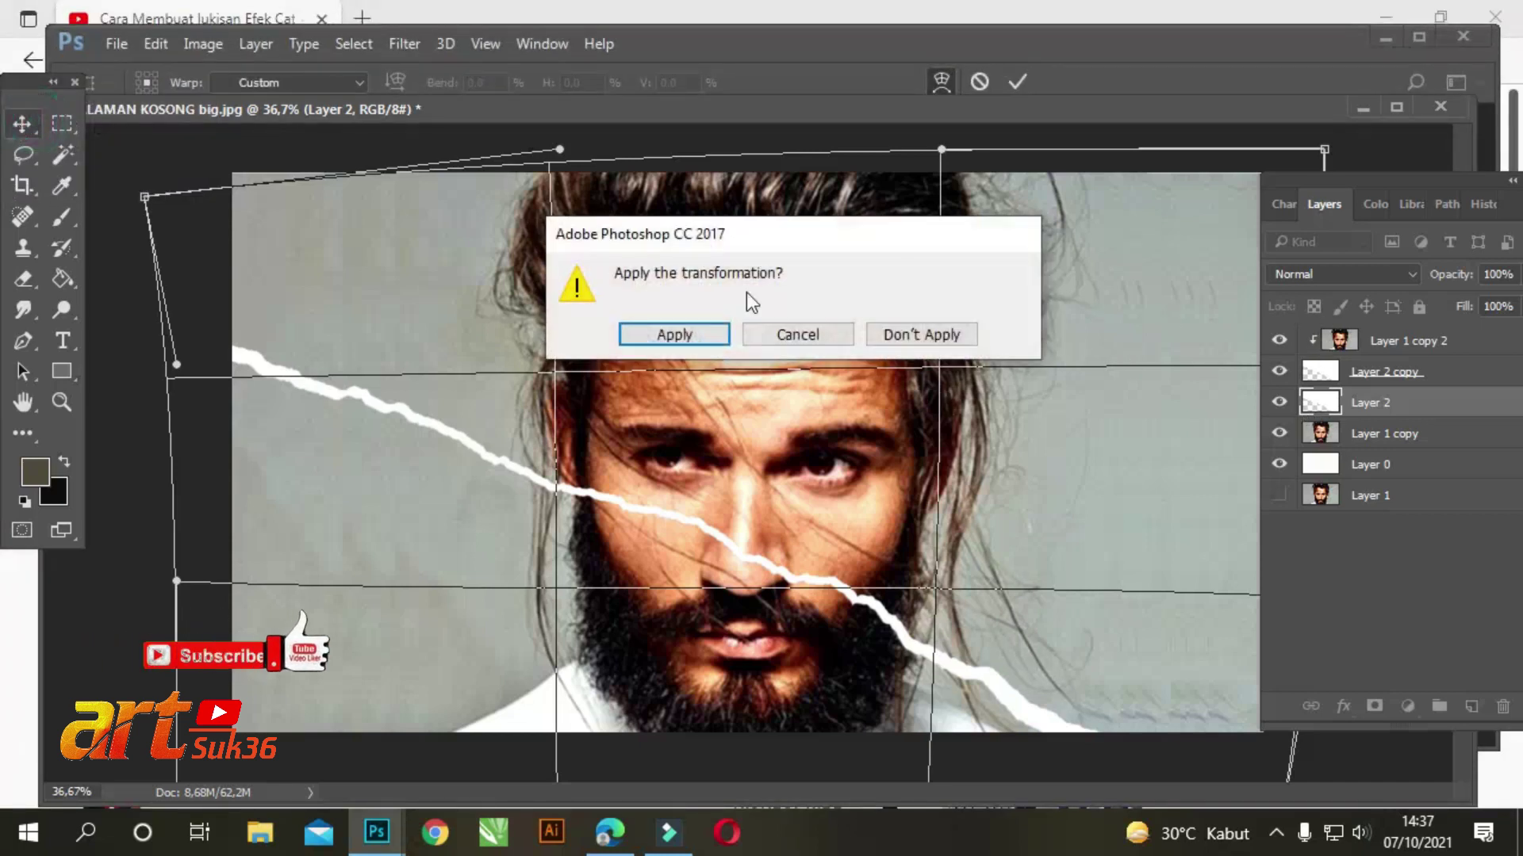
click(701, 335)
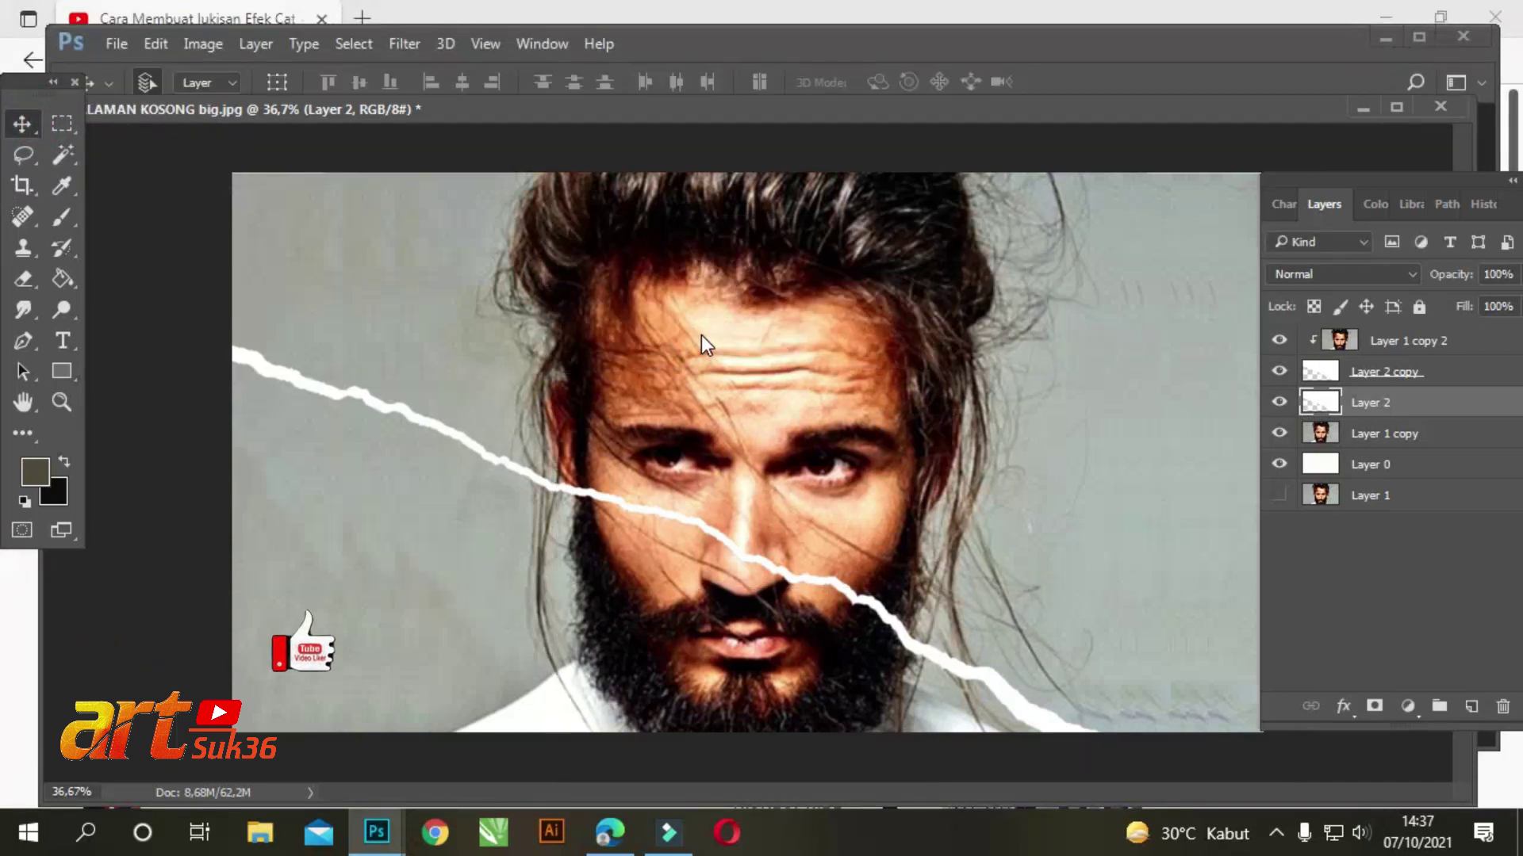
Step: Give Layer 2 a Multiply drop shadow: 89% opacity, 96° angle, 22 px distance, 6% spread, 35 px size
click(1388, 405)
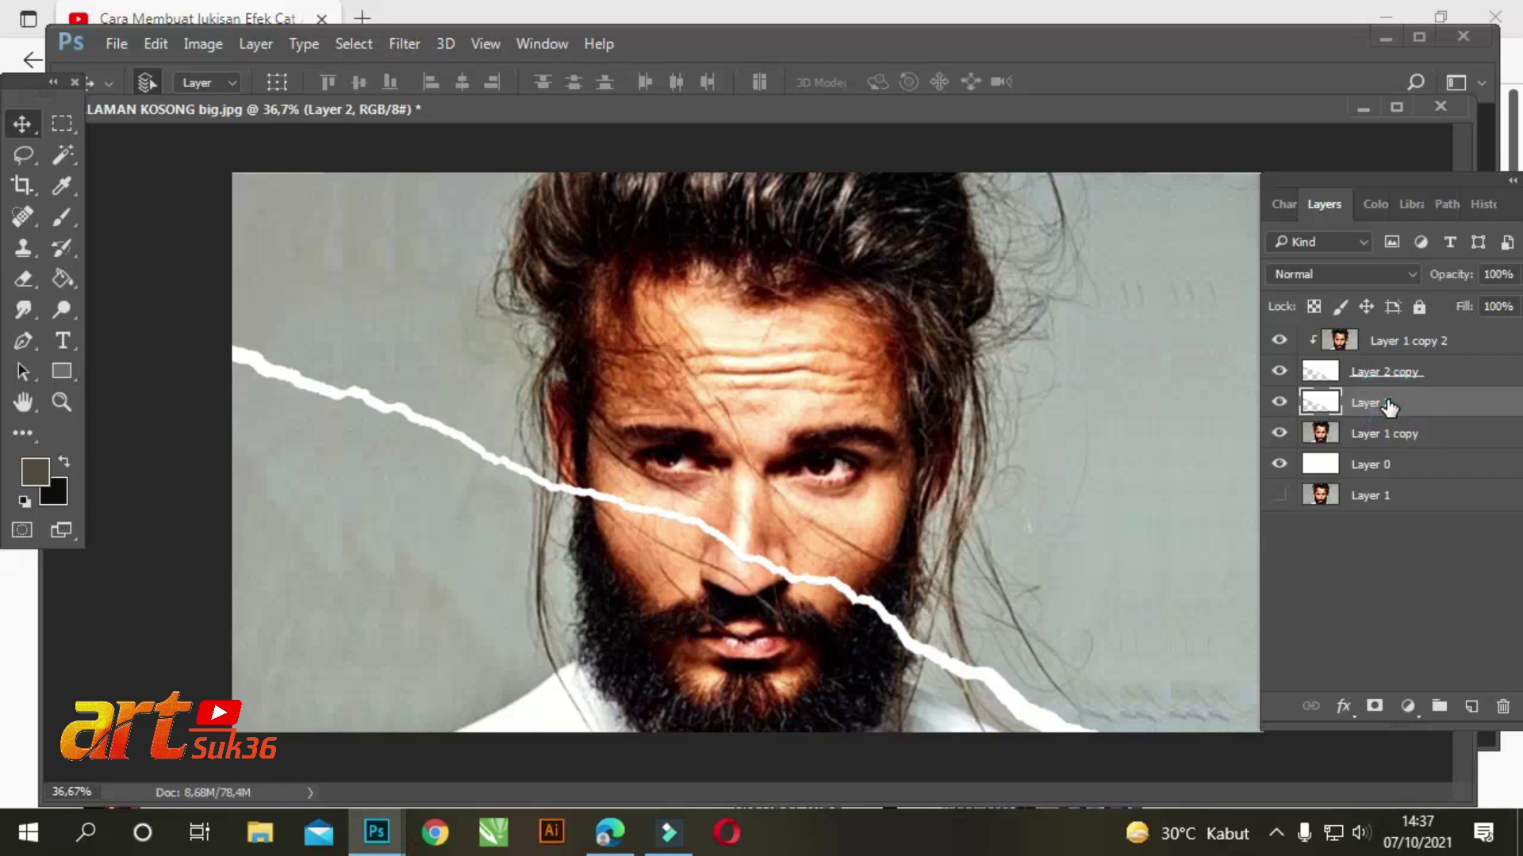
click(1347, 706)
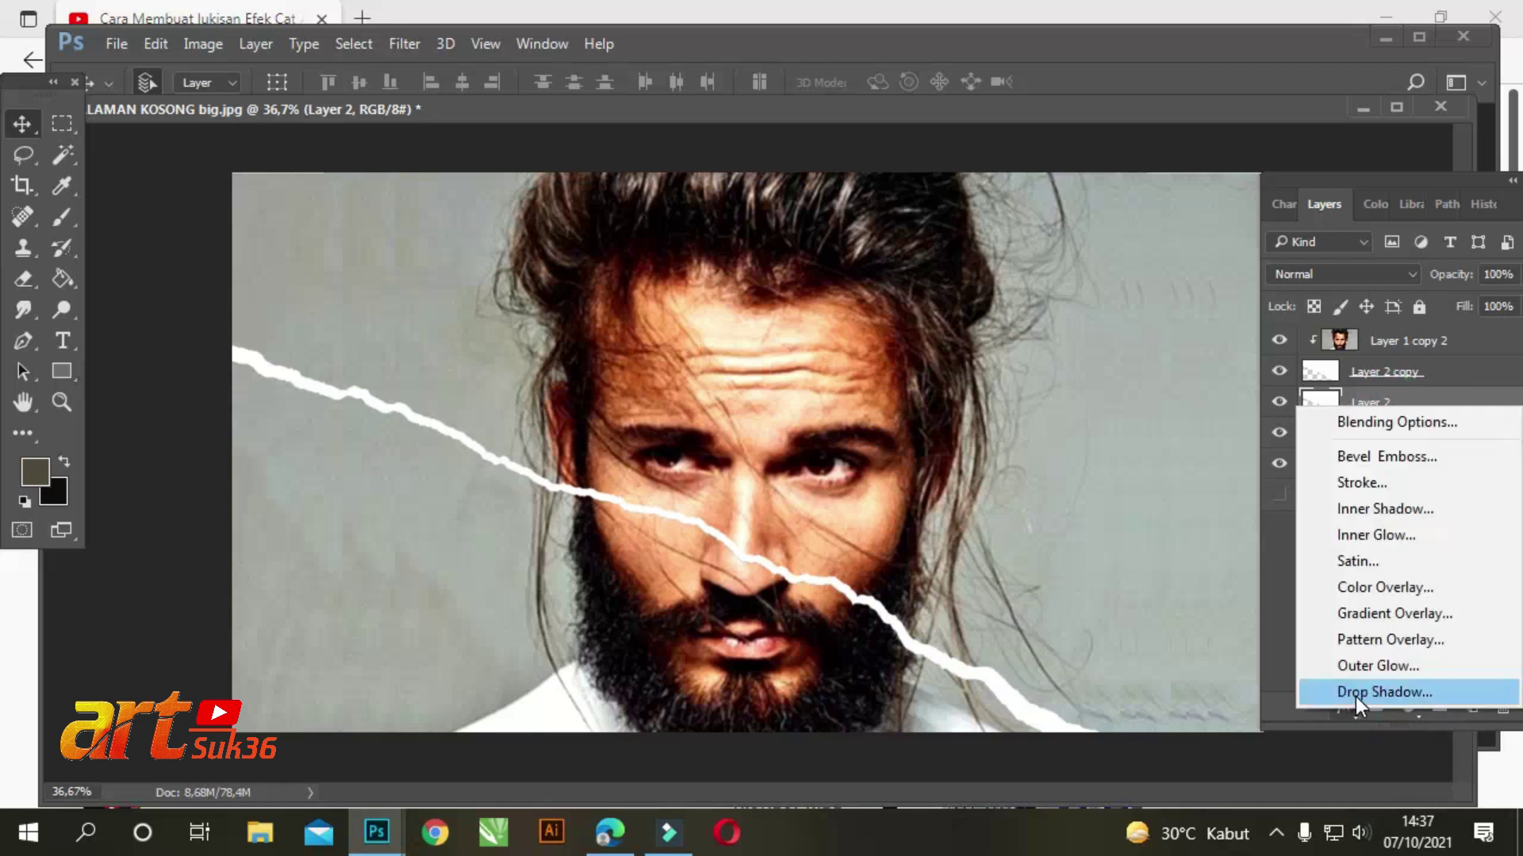
click(1355, 697)
drag(846, 98, 1291, 88)
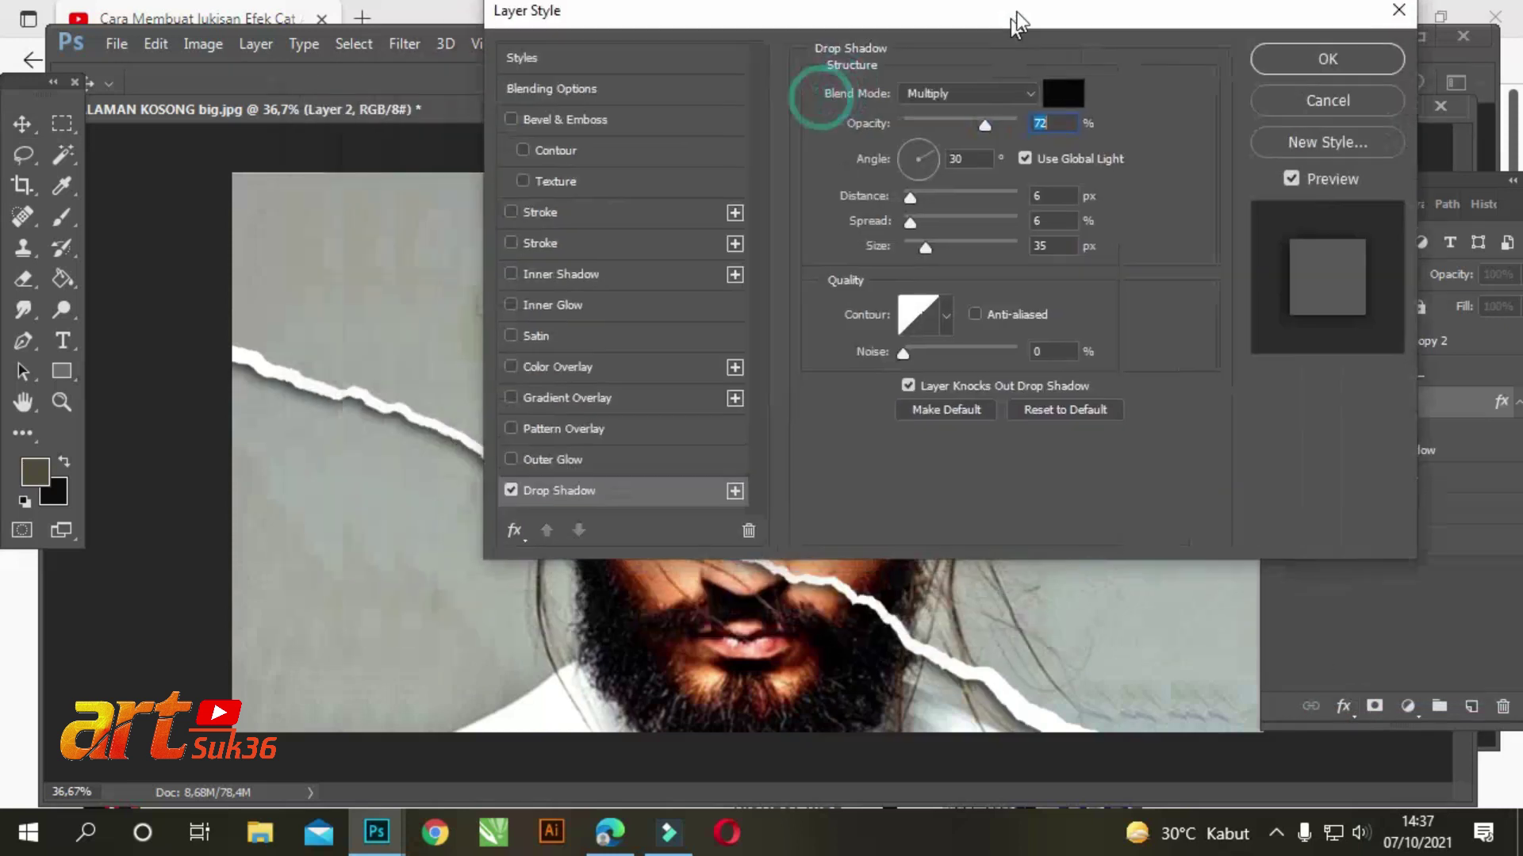
drag(1229, 193, 1238, 199)
drag(1165, 268, 1190, 271)
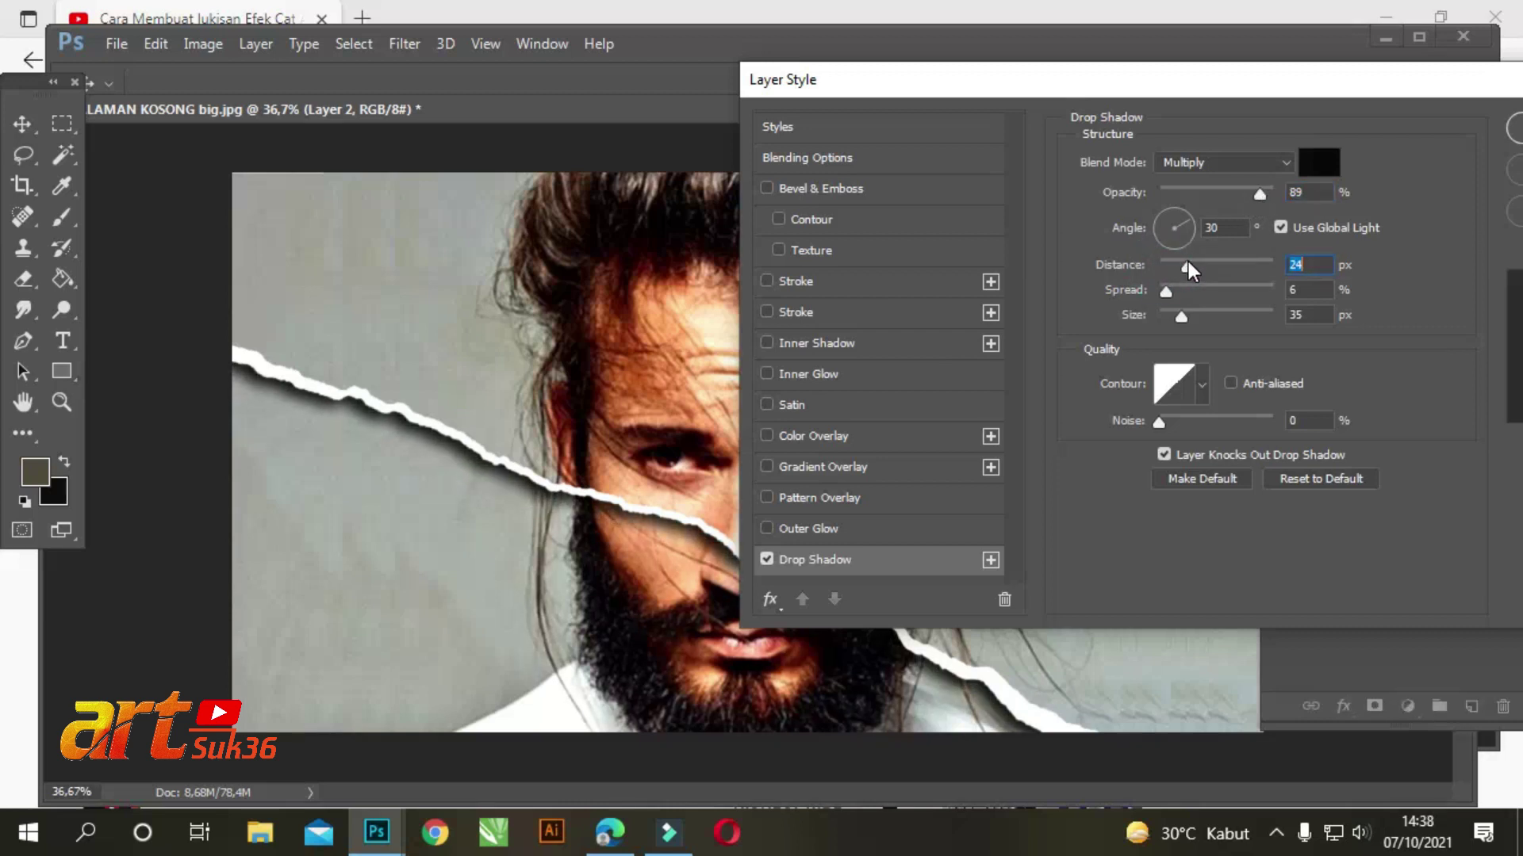
drag(1444, 82, 1448, 89)
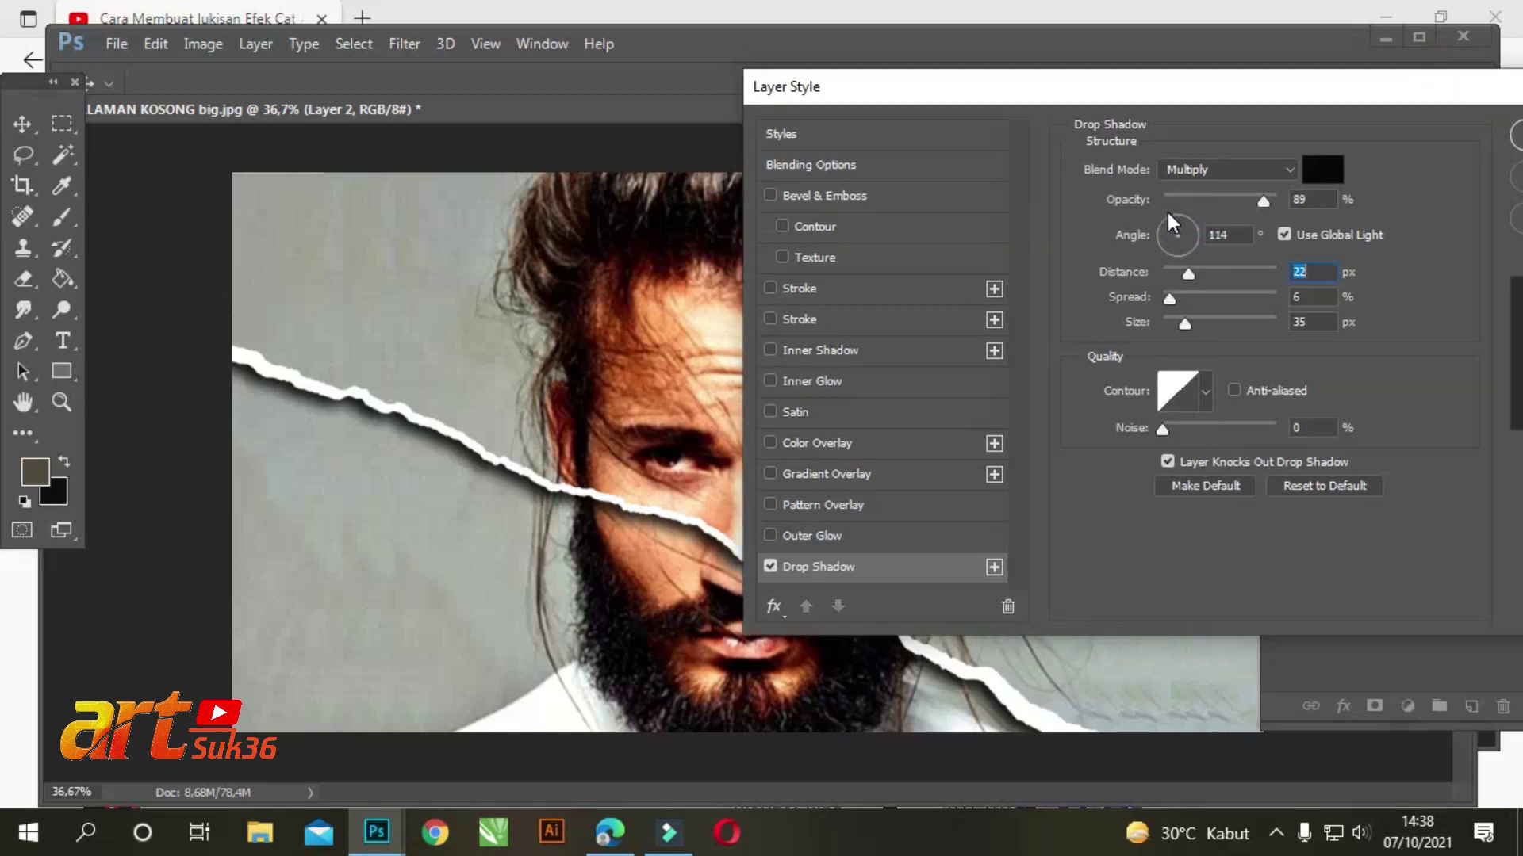
drag(1448, 87, 1334, 100)
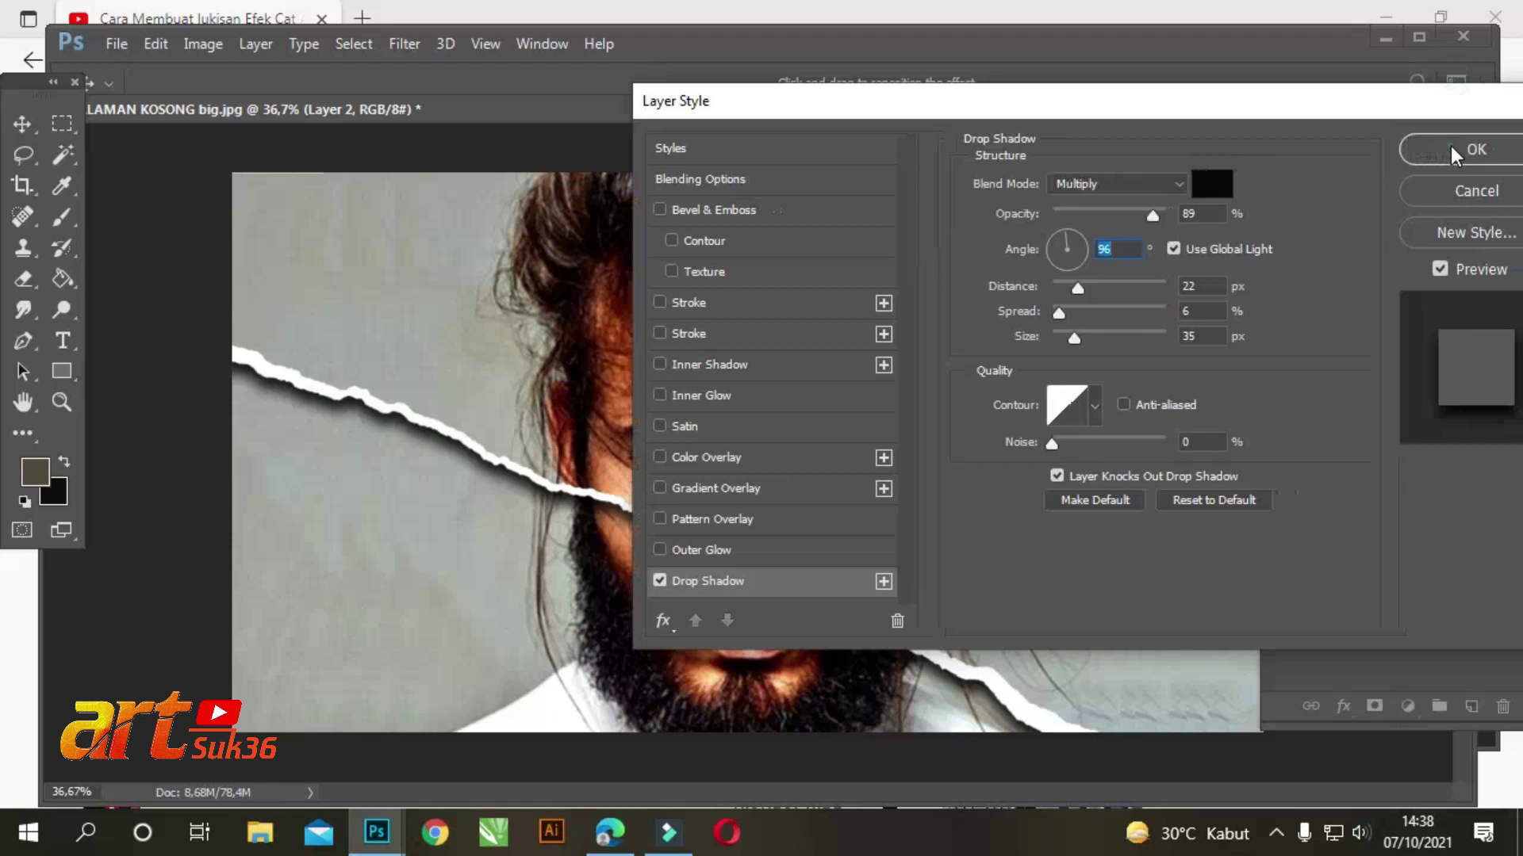
click(1454, 146)
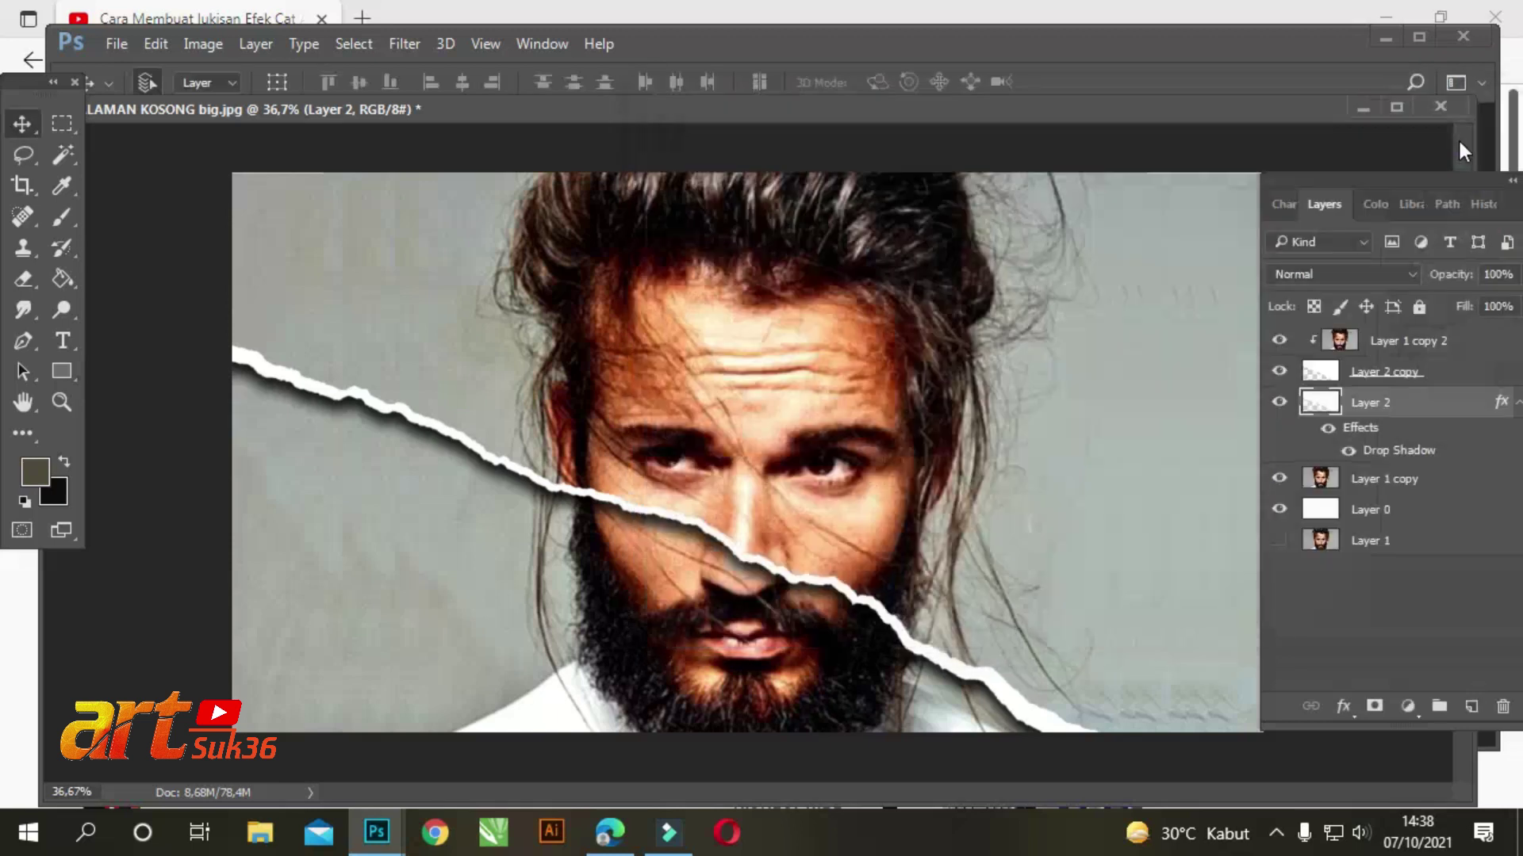
click(1276, 833)
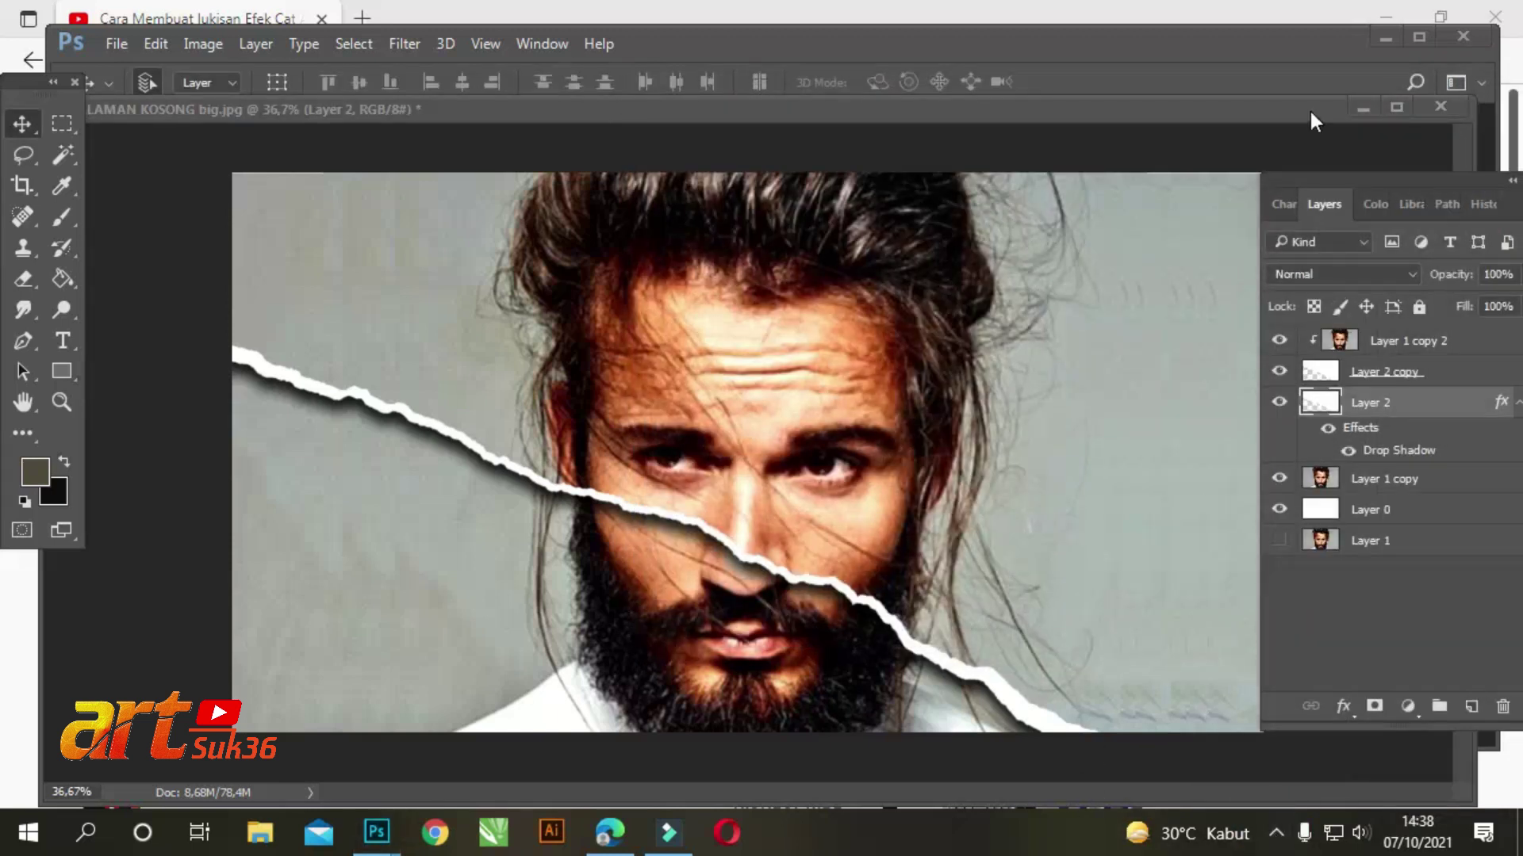
Step: Apply a Black & White conversion to Layer 1 copy 2 with Reds 25, Yellows 113, Cyans 153
click(1388, 348)
click(198, 44)
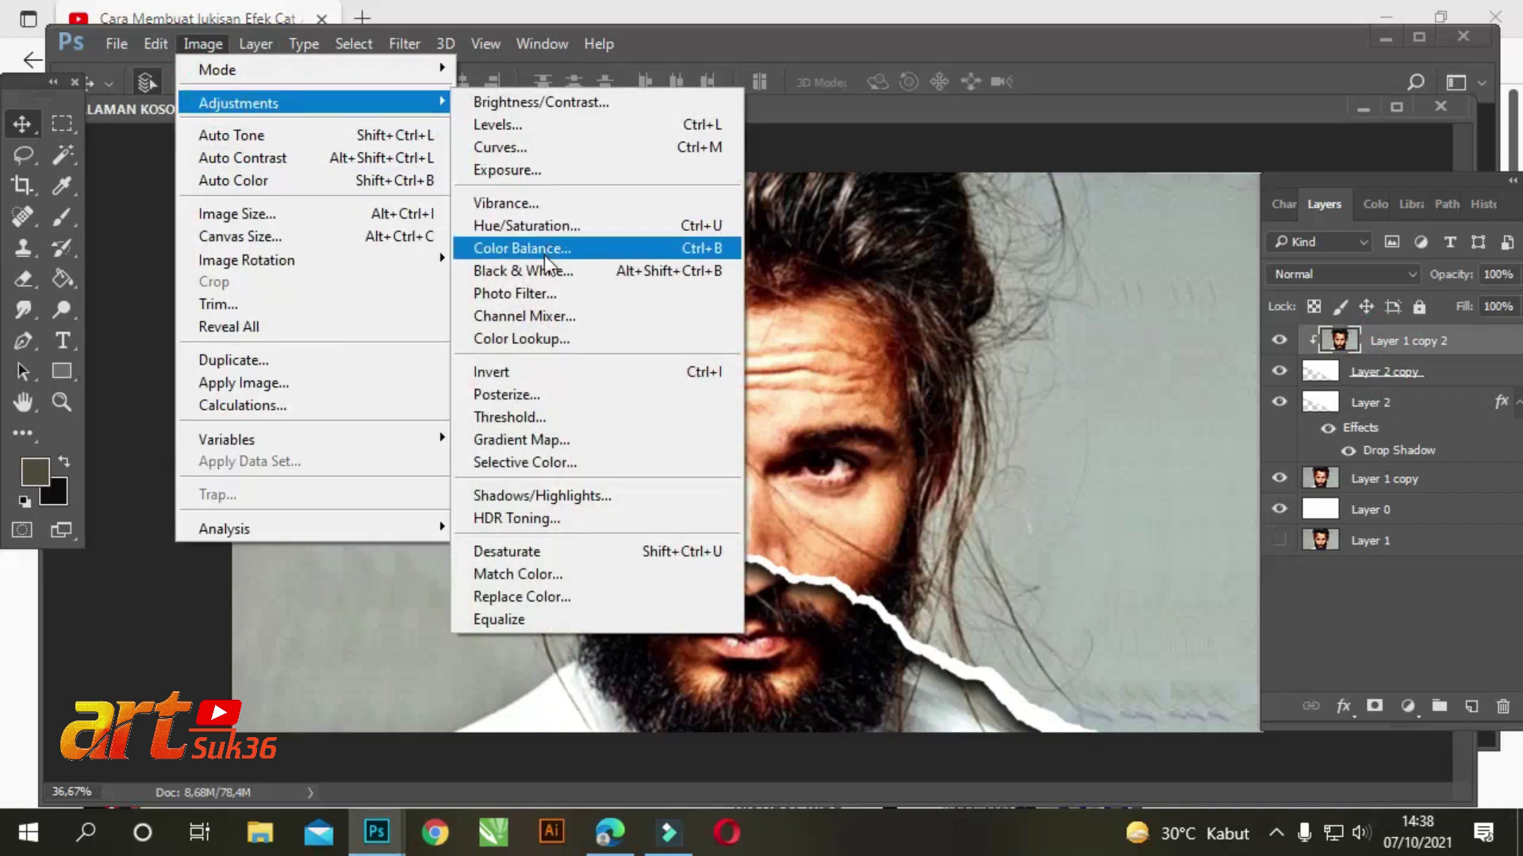
click(539, 270)
drag(734, 79, 1279, 102)
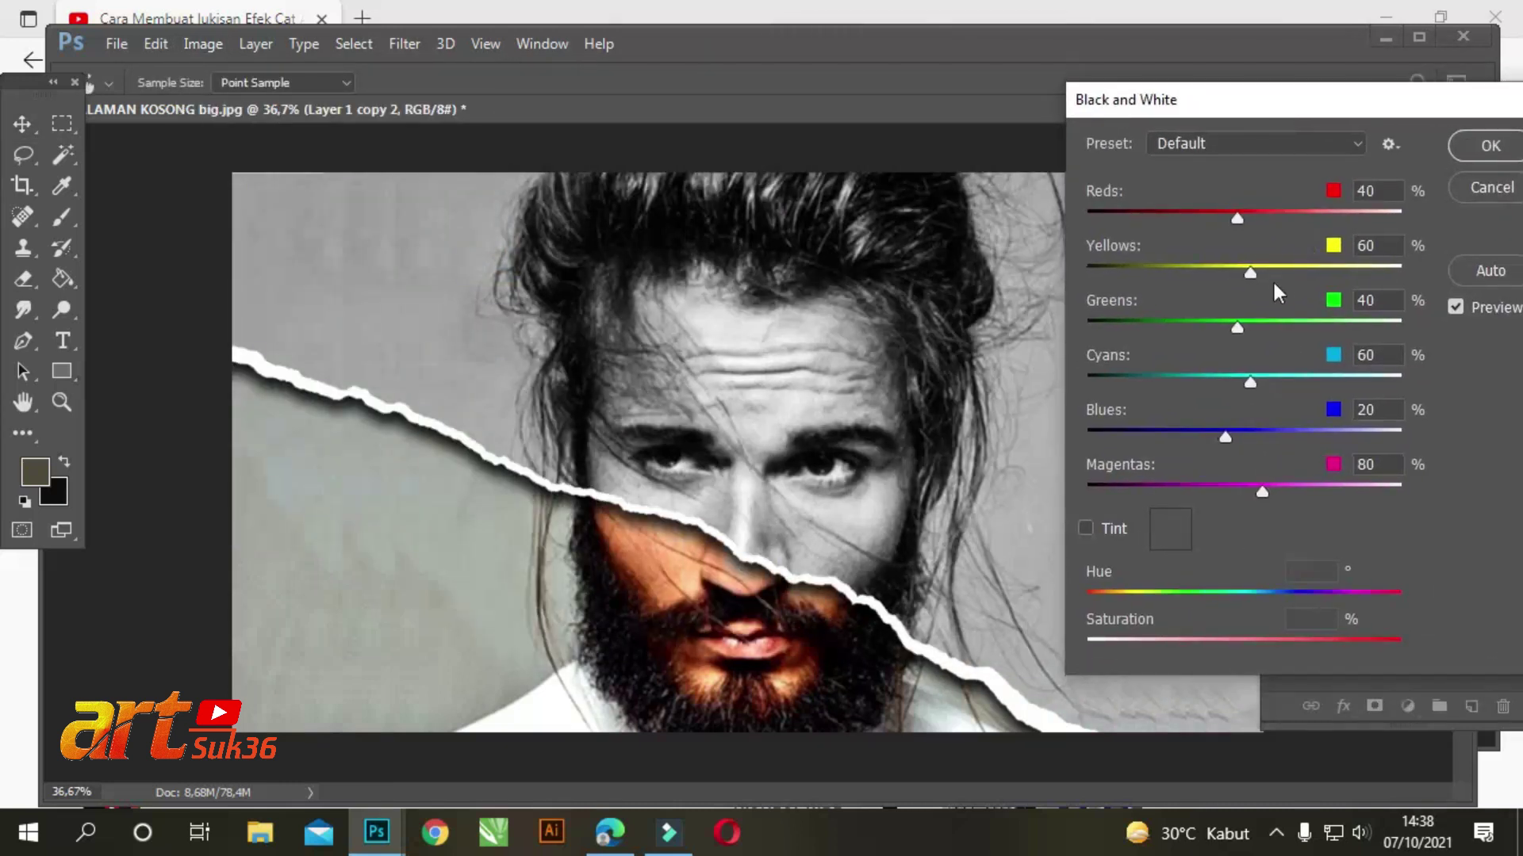
mouse_move(1290, 208)
mouse_down()
mouse_move(1172, 200)
mouse_move(1228, 193)
mouse_up()
drag(1250, 272, 1300, 262)
click(1300, 260)
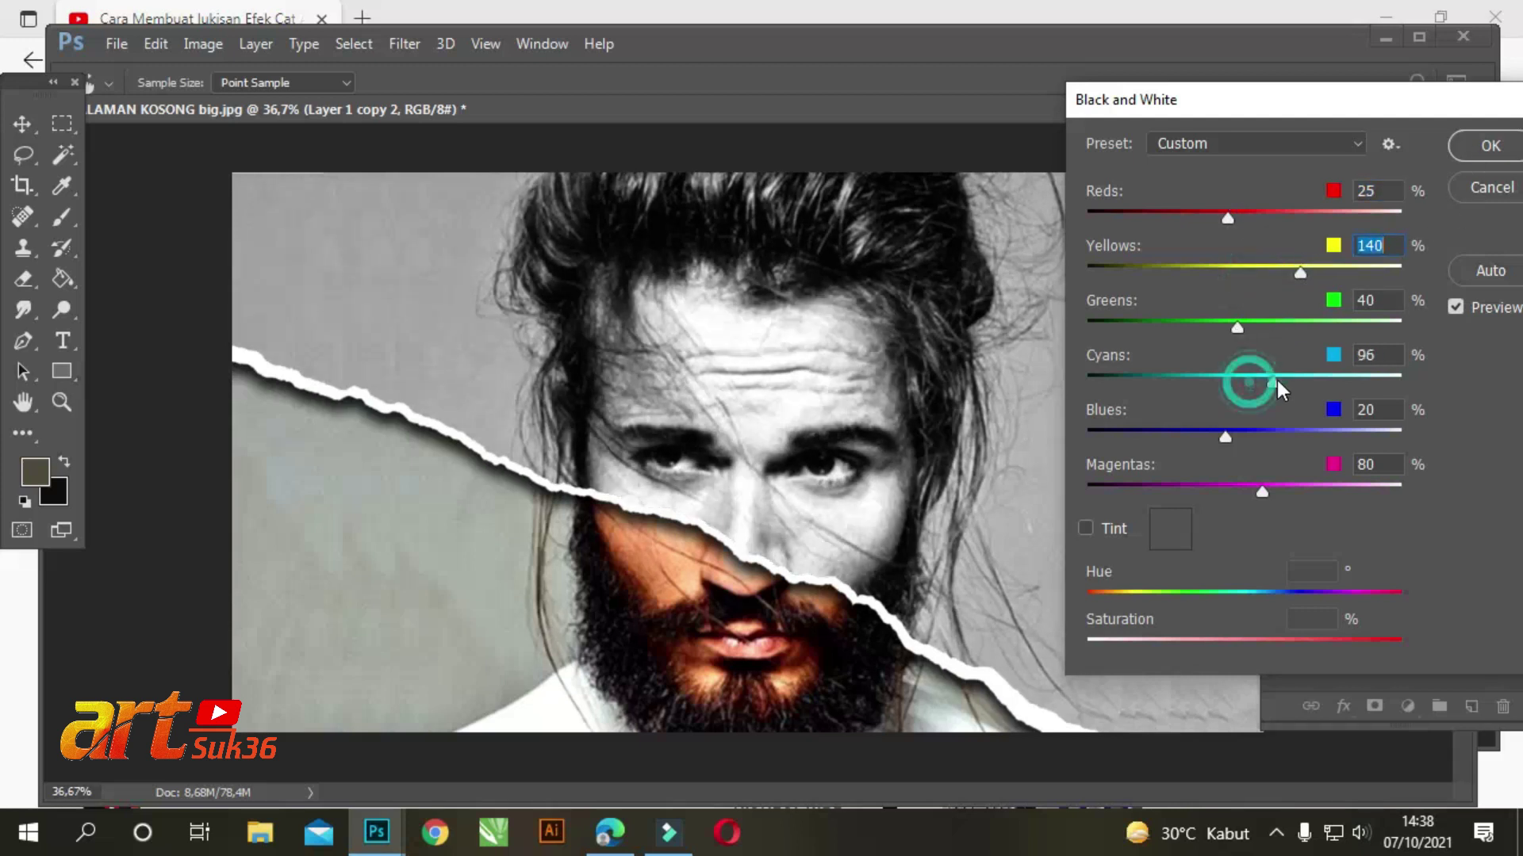
mouse_move(1353, 363)
mouse_down()
mouse_move(1196, 368)
mouse_move(1308, 377)
mouse_up()
mouse_move(1300, 272)
mouse_down()
mouse_move(1329, 274)
mouse_move(1296, 270)
mouse_up()
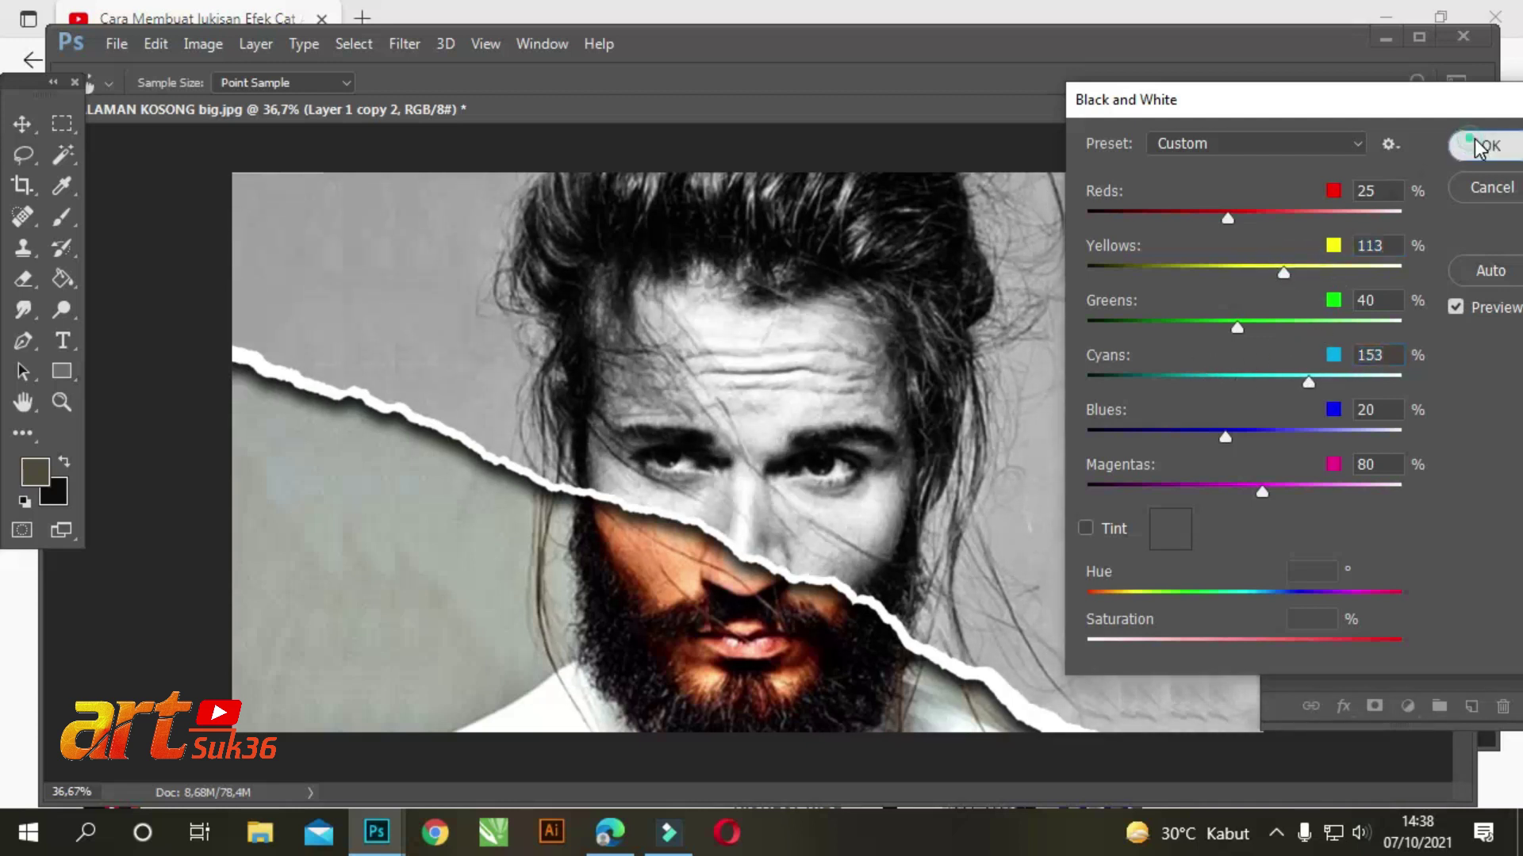
click(1473, 143)
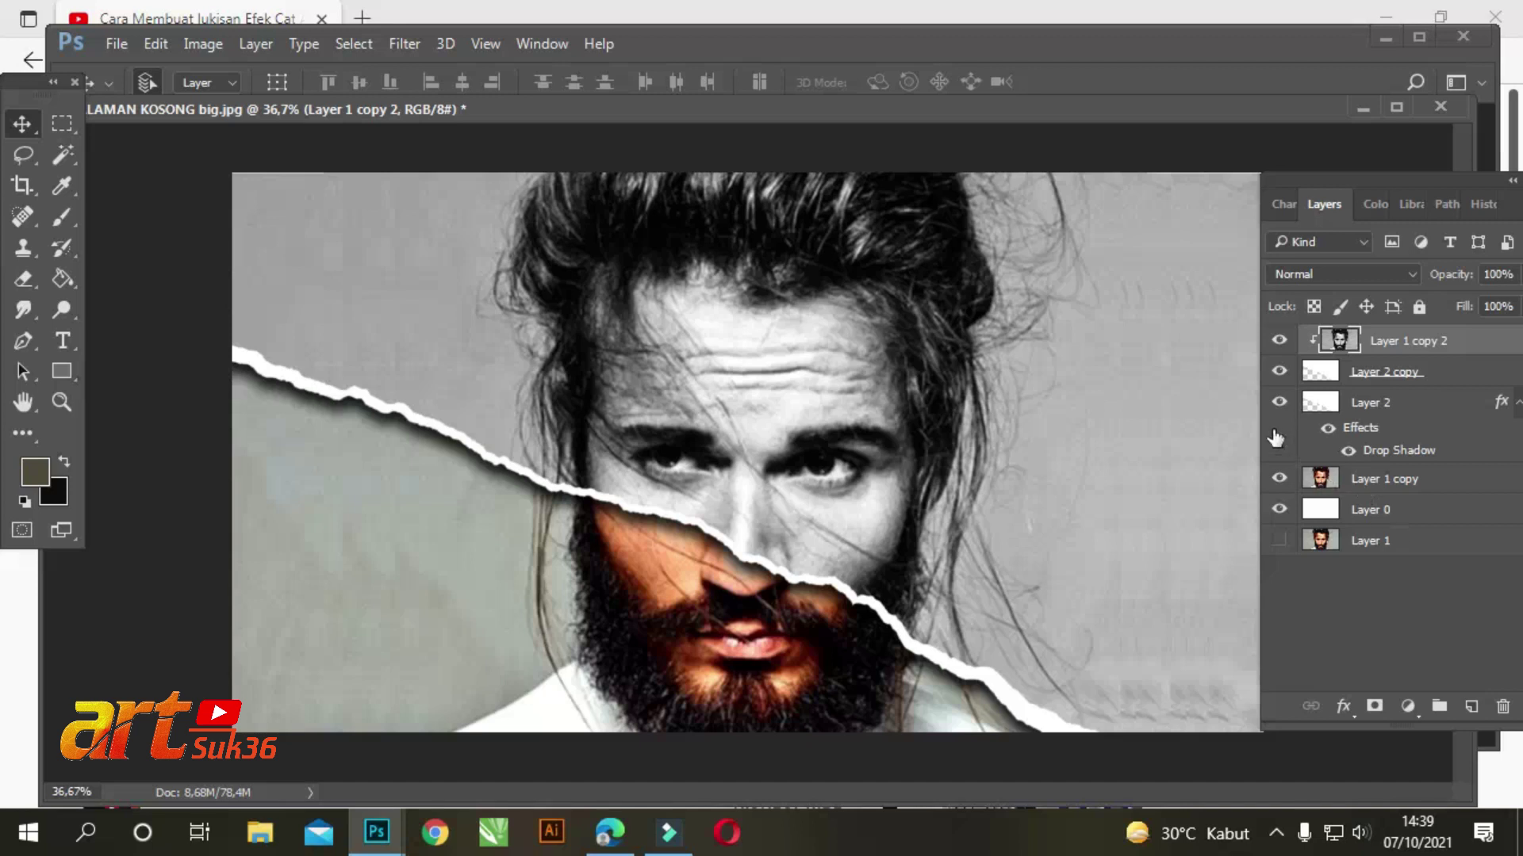
Step: Open the torn-strip cover image and drag a white strip into the portrait as Layer 3
key(ctrl+o)
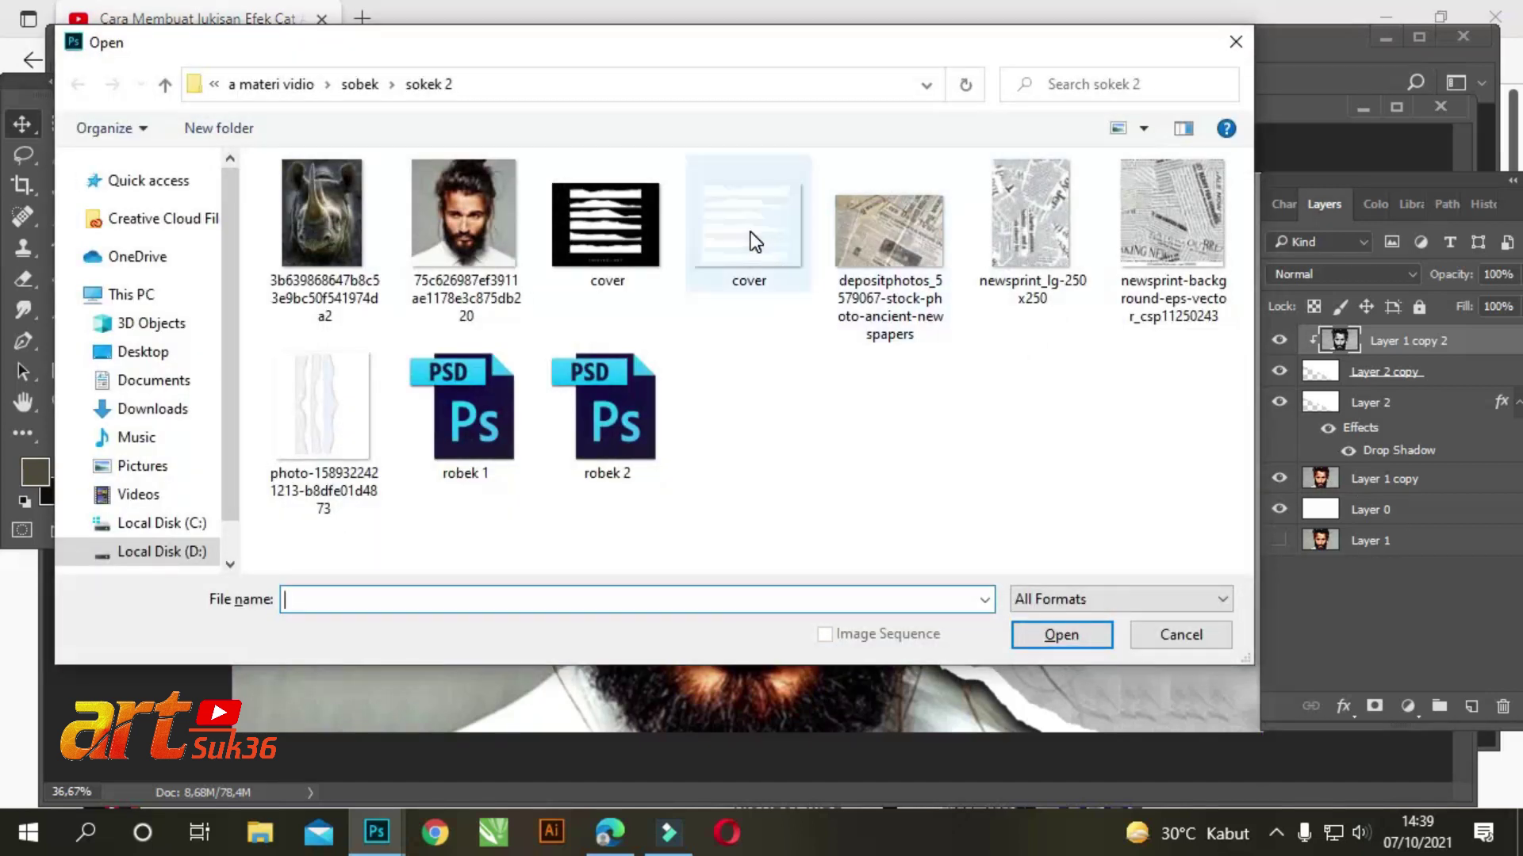
click(750, 232)
click(1058, 638)
mouse_move(889, 690)
mouse_down()
mouse_move(690, 541)
mouse_move(422, 254)
mouse_up()
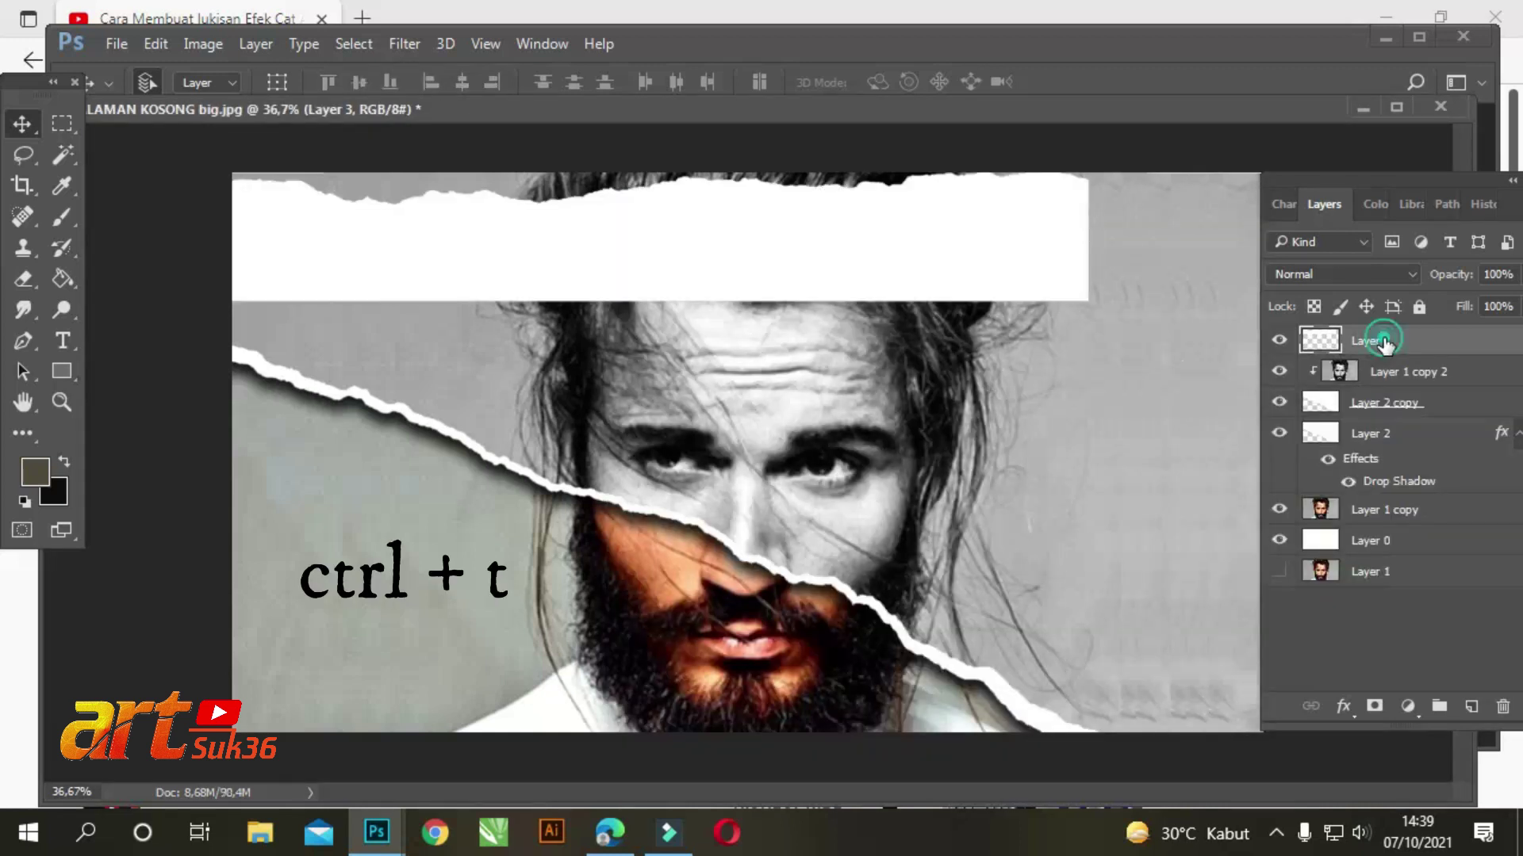
Step: Stretch the strip to the canvas width and rotate it 180°
key(ctrl+t)
drag(1020, 272, 1022, 287)
right_click(1022, 287)
click(1121, 560)
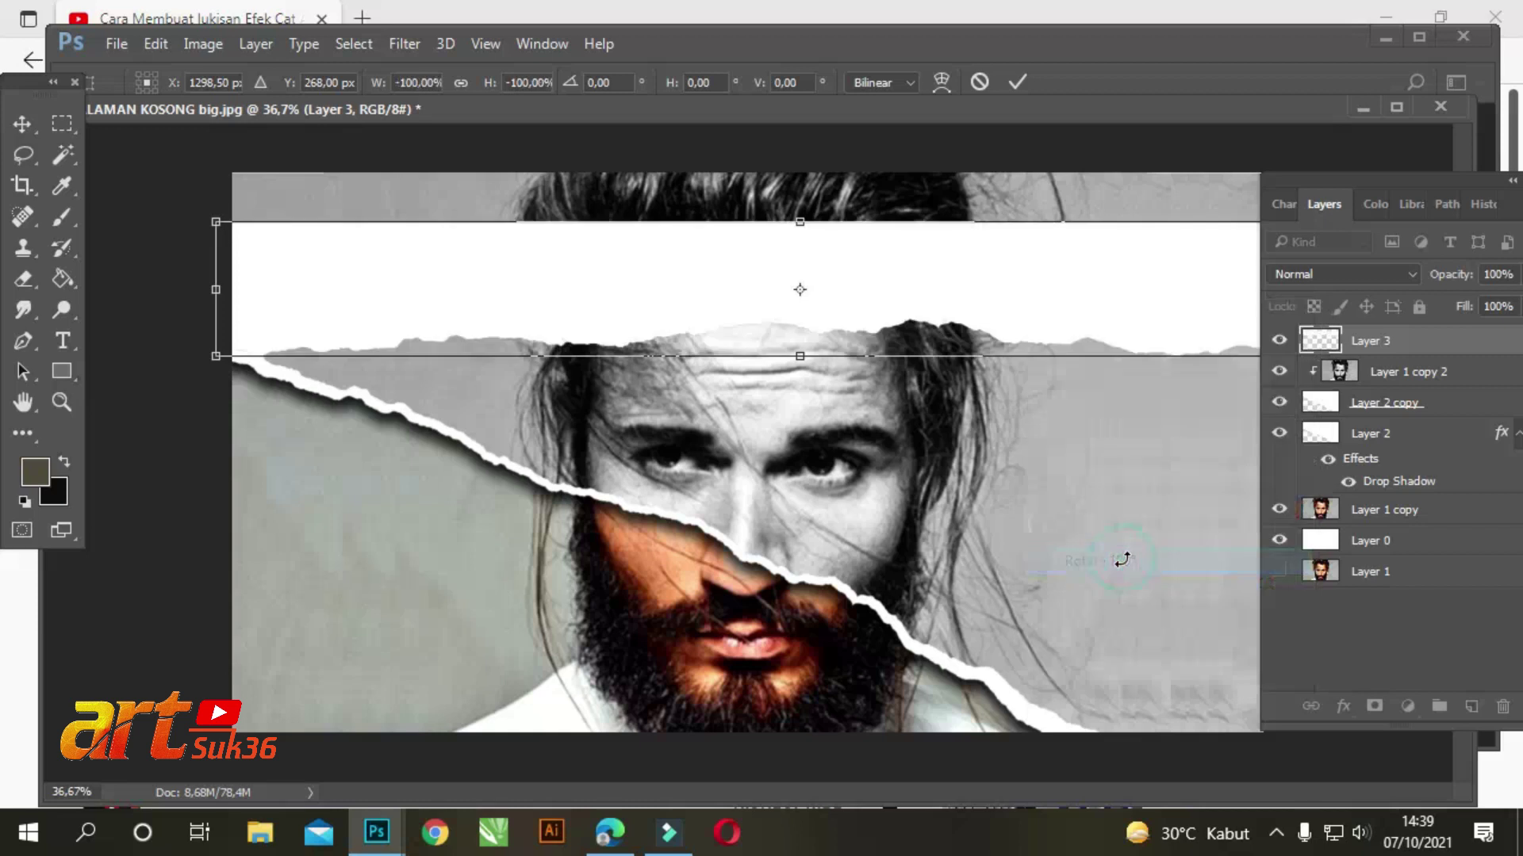
Step: Tilt the strip to about 166° and position it diagonally across the eyes
mouse_move(1021, 196)
mouse_down()
mouse_move(987, 232)
mouse_move(977, 202)
mouse_up()
mouse_move(904, 257)
mouse_down()
mouse_move(869, 307)
mouse_move(895, 317)
mouse_up()
drag(978, 222, 979, 222)
mouse_move(951, 316)
mouse_down()
mouse_move(1075, 366)
mouse_move(1097, 346)
mouse_up()
drag(1111, 271, 1087, 238)
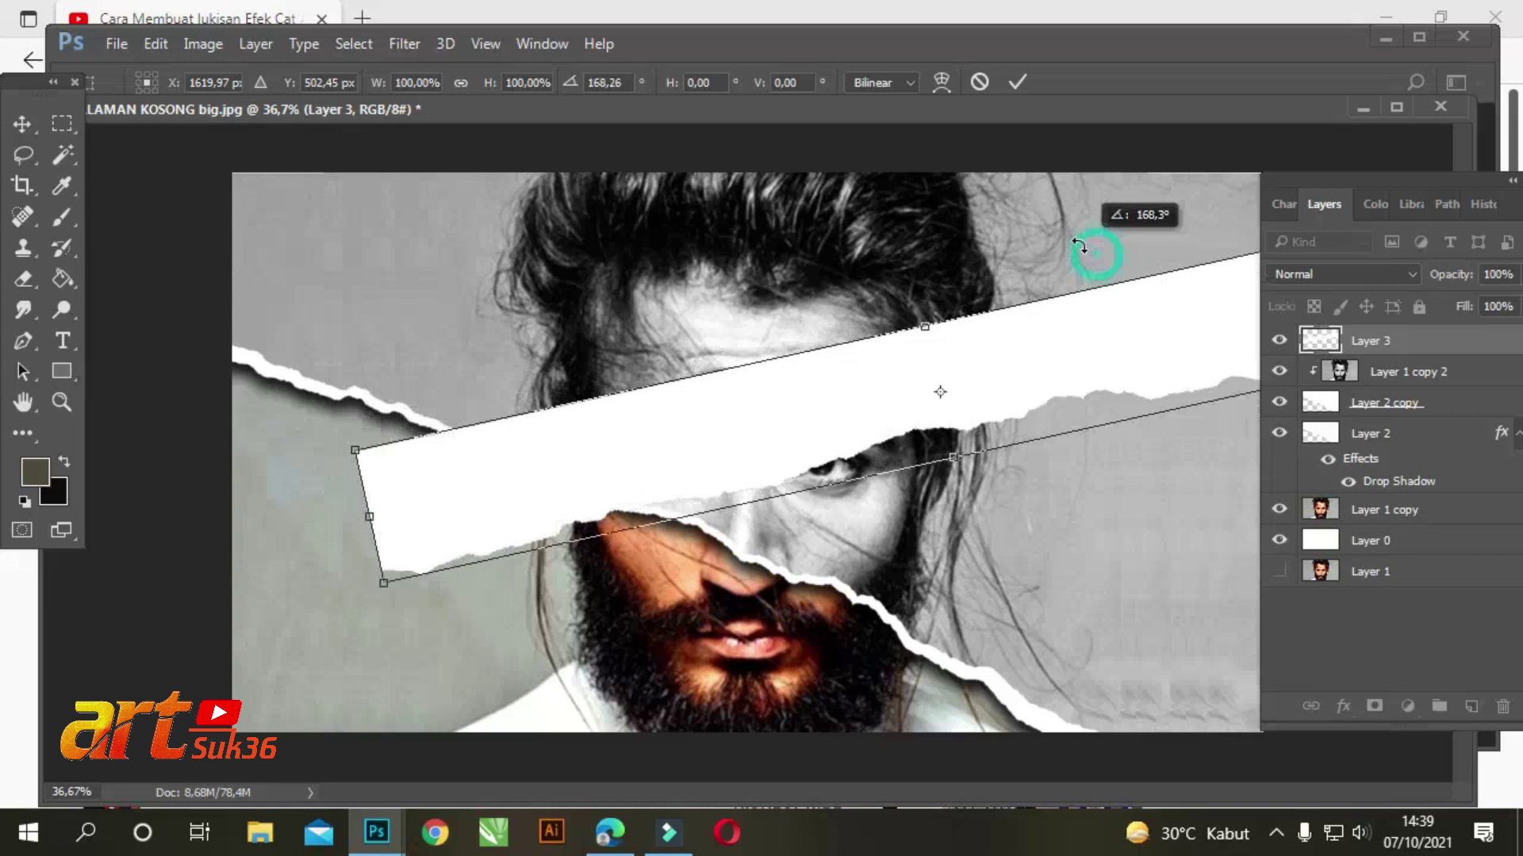
mouse_move(1060, 341)
mouse_down()
mouse_move(1024, 288)
mouse_move(1041, 303)
mouse_up()
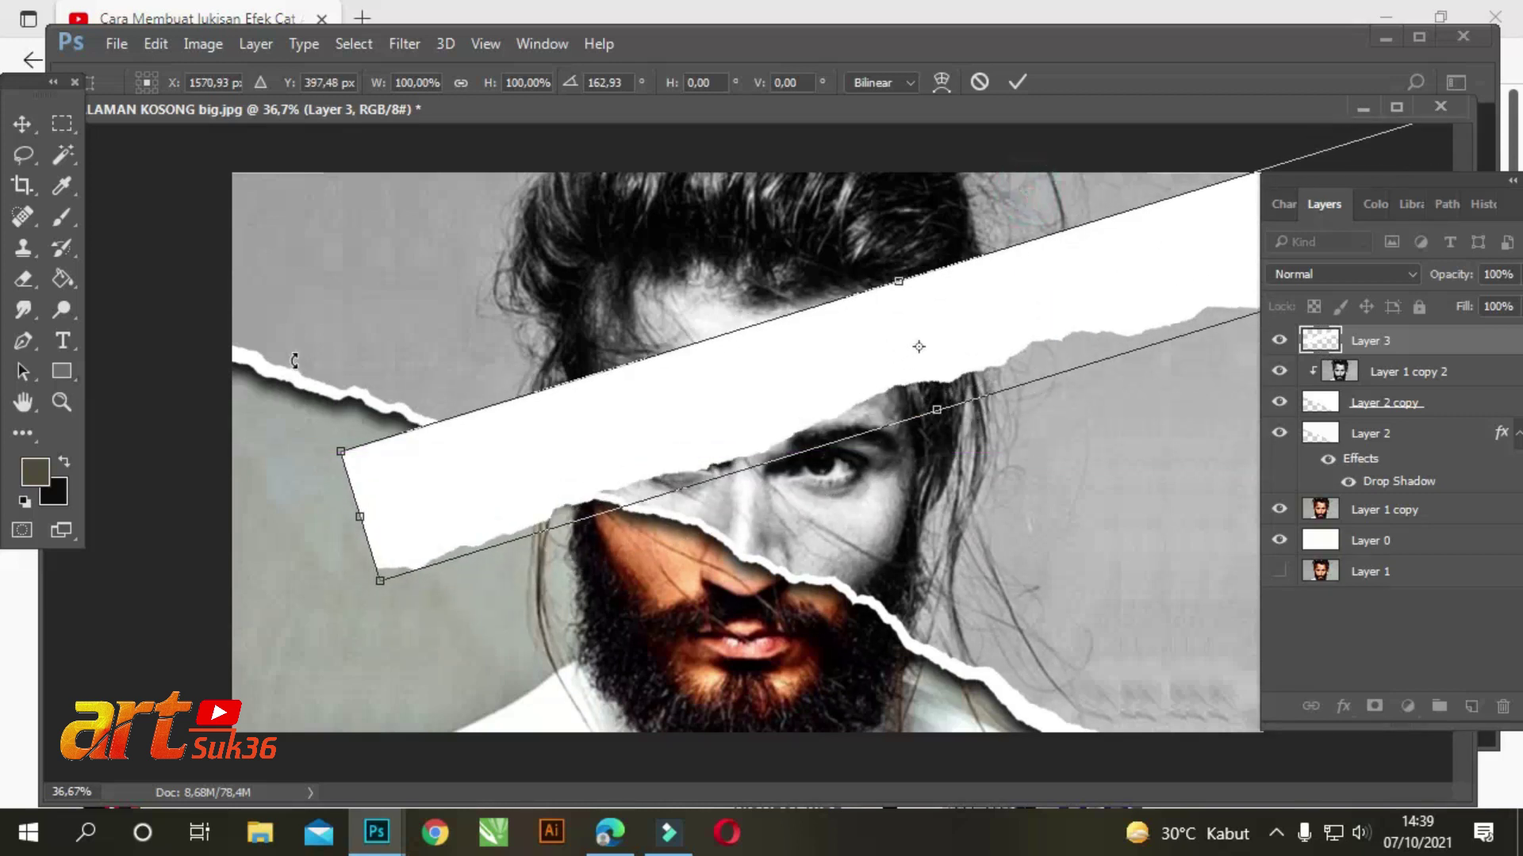
drag(299, 357, 304, 327)
drag(828, 384, 817, 371)
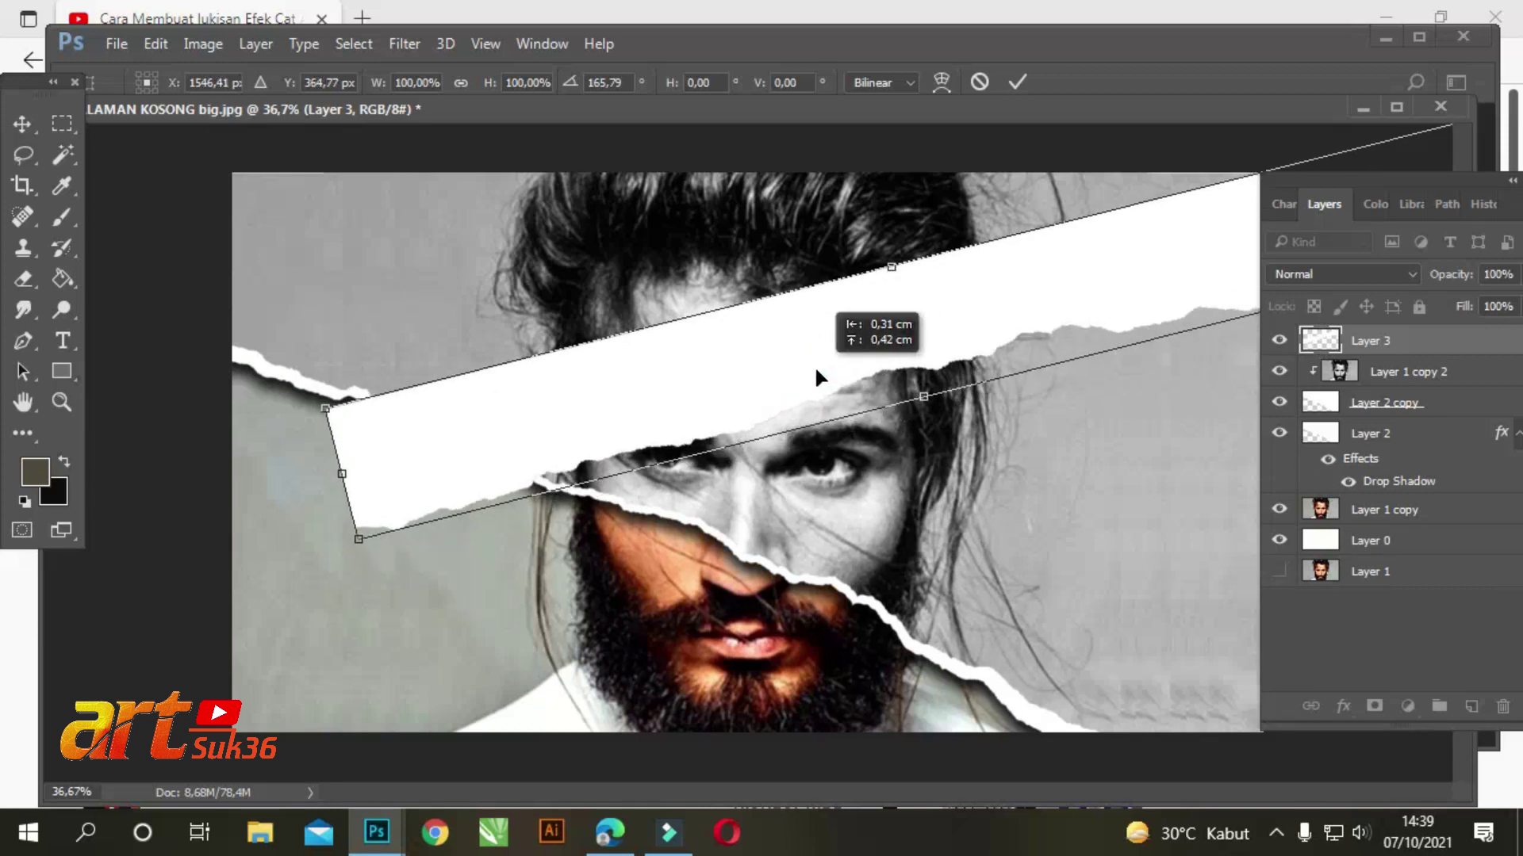
drag(816, 371, 933, 372)
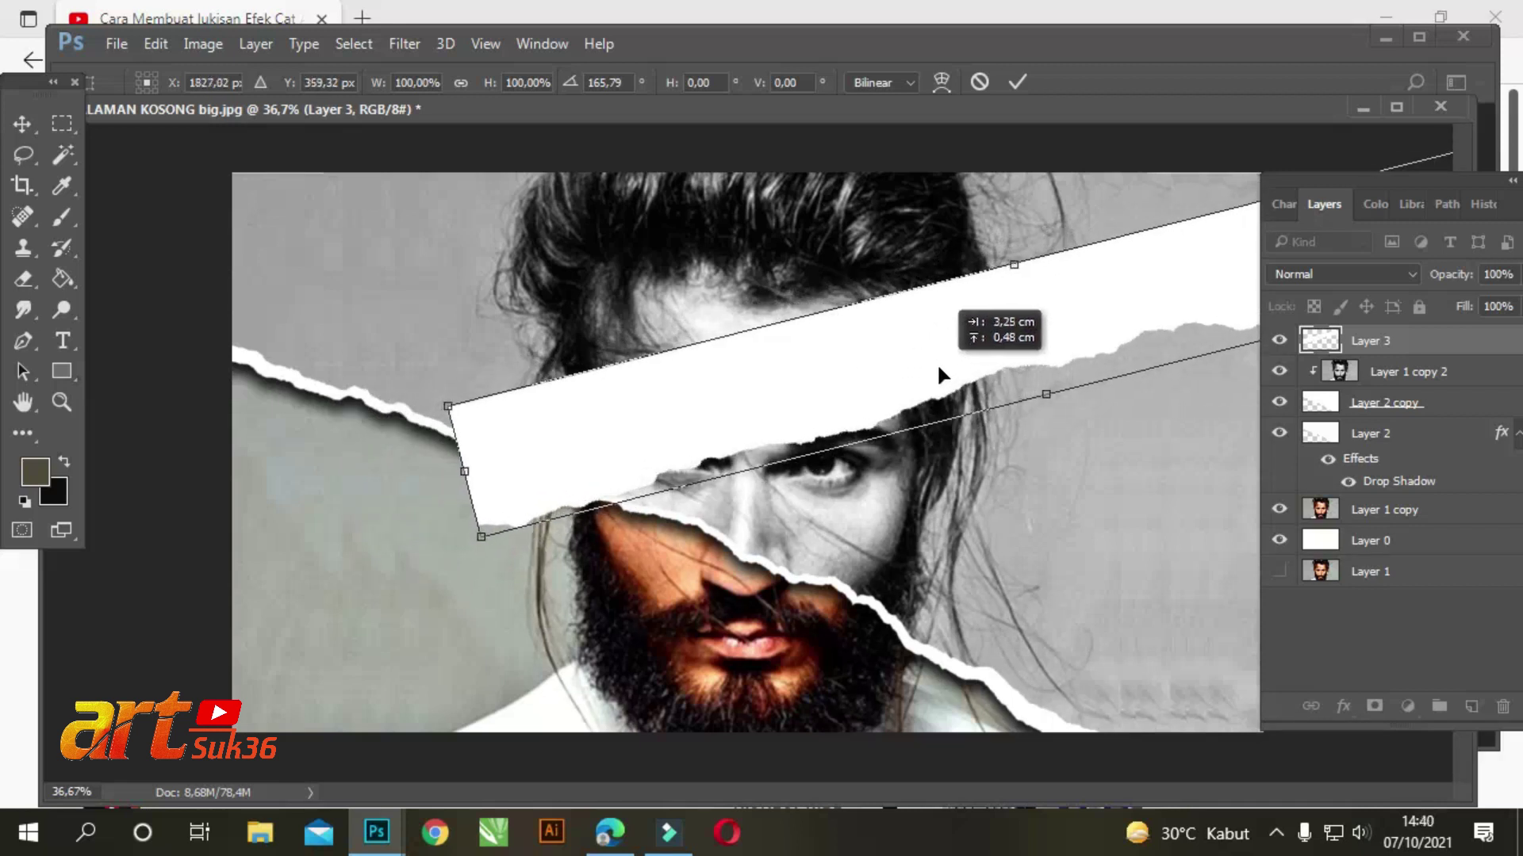
Step: Commit the strip transform, then lasso a piece of the strip and move it down-left
key(Return)
click(23, 155)
drag(583, 210, 575, 226)
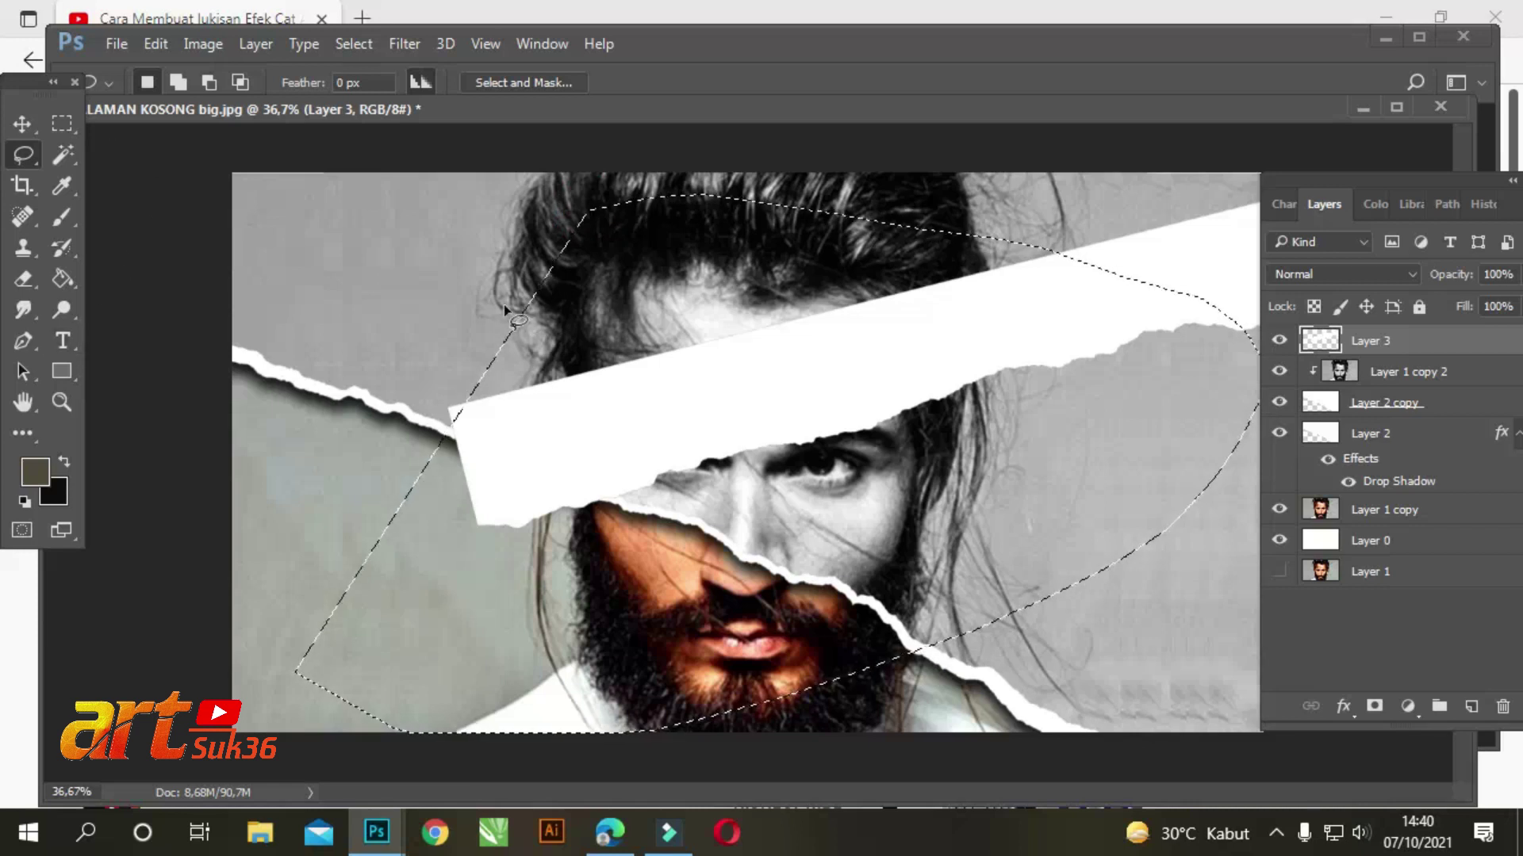
mouse_move(400, 219)
mouse_down()
mouse_move(249, 389)
mouse_move(397, 222)
mouse_up()
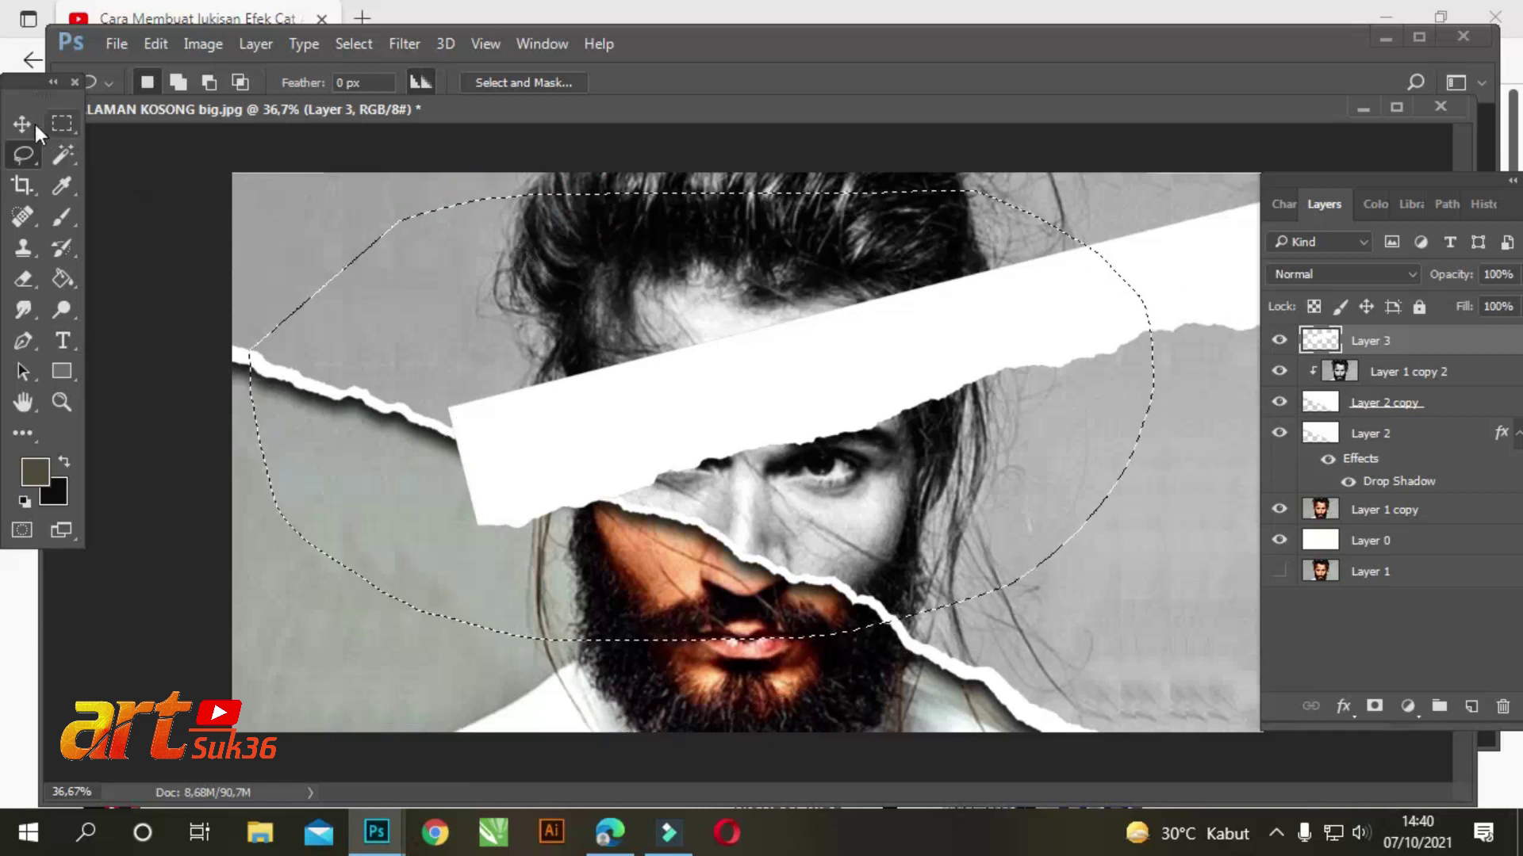
key(v)
drag(952, 401, 325, 517)
key(ctrl+d)
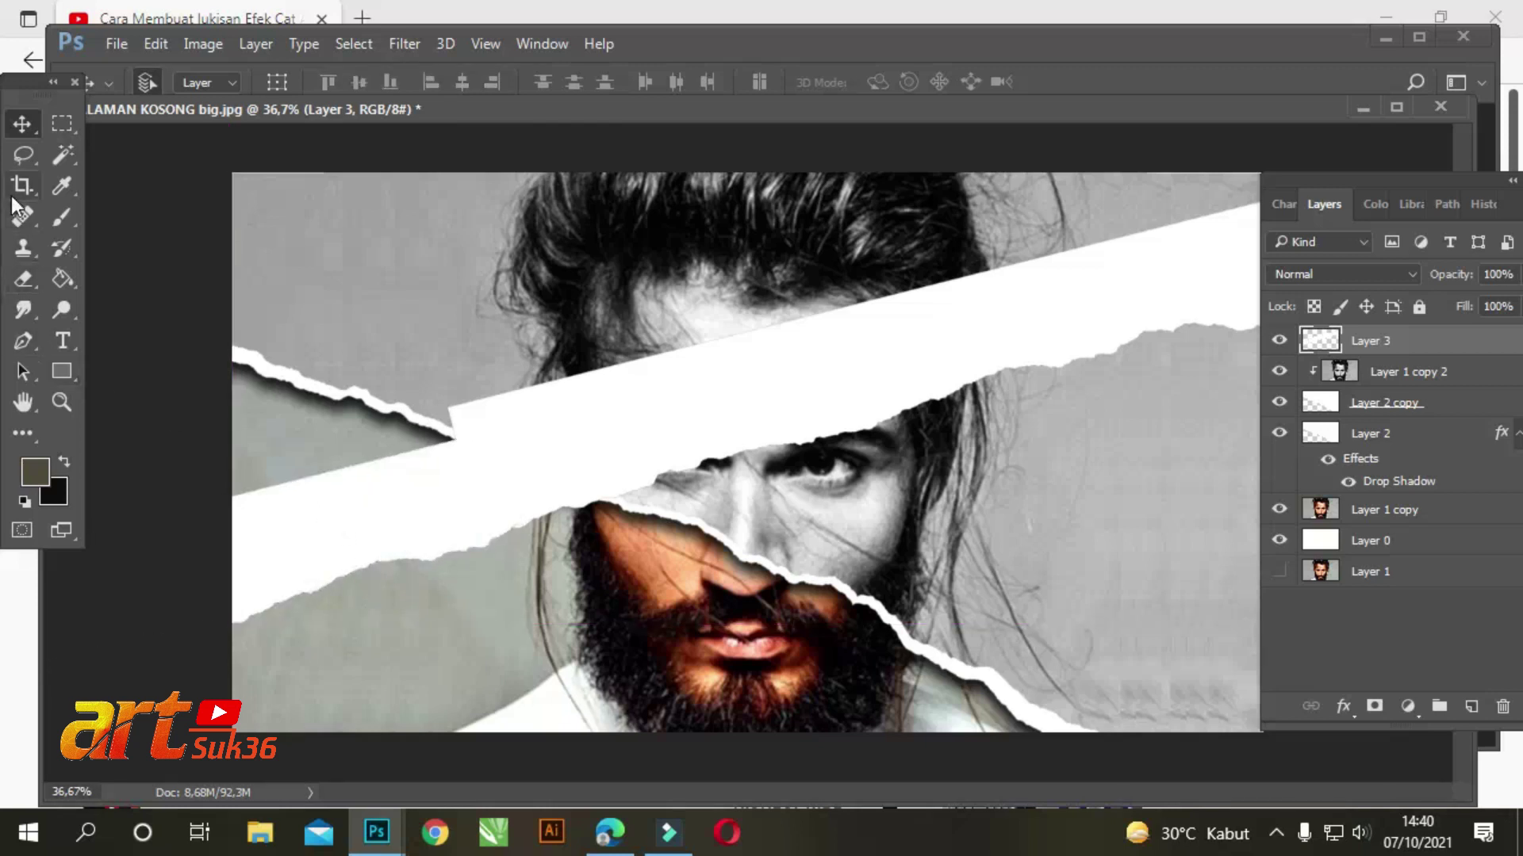
Step: Lasso the strip's upper part and shift it up-left so white paper fills the top
click(23, 154)
mouse_move(232, 564)
mouse_down()
mouse_move(1257, 270)
mouse_move(225, 232)
mouse_up()
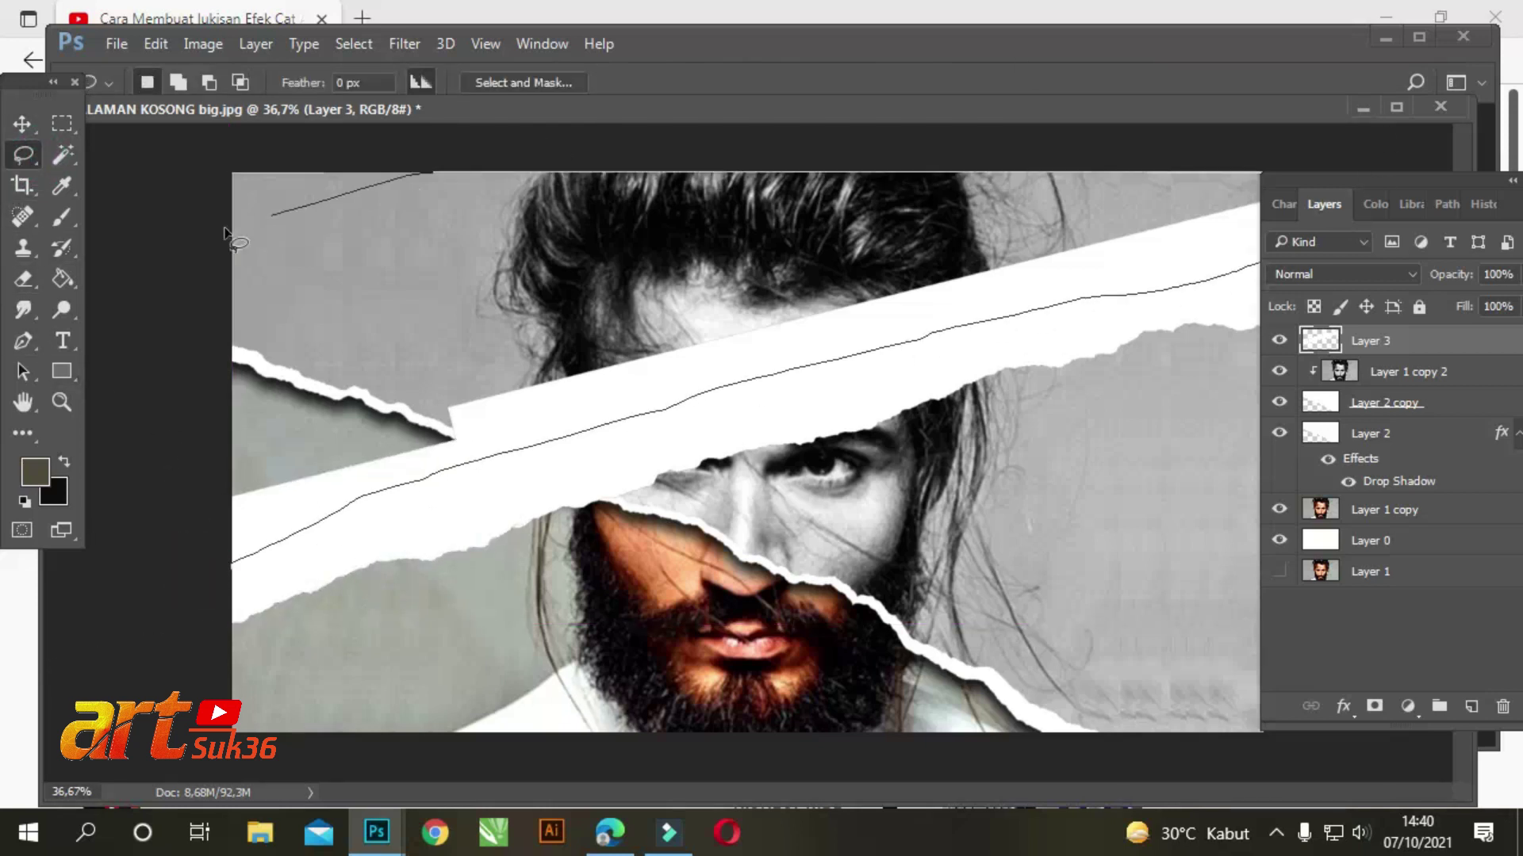
drag(89, 374, 79, 567)
click(23, 123)
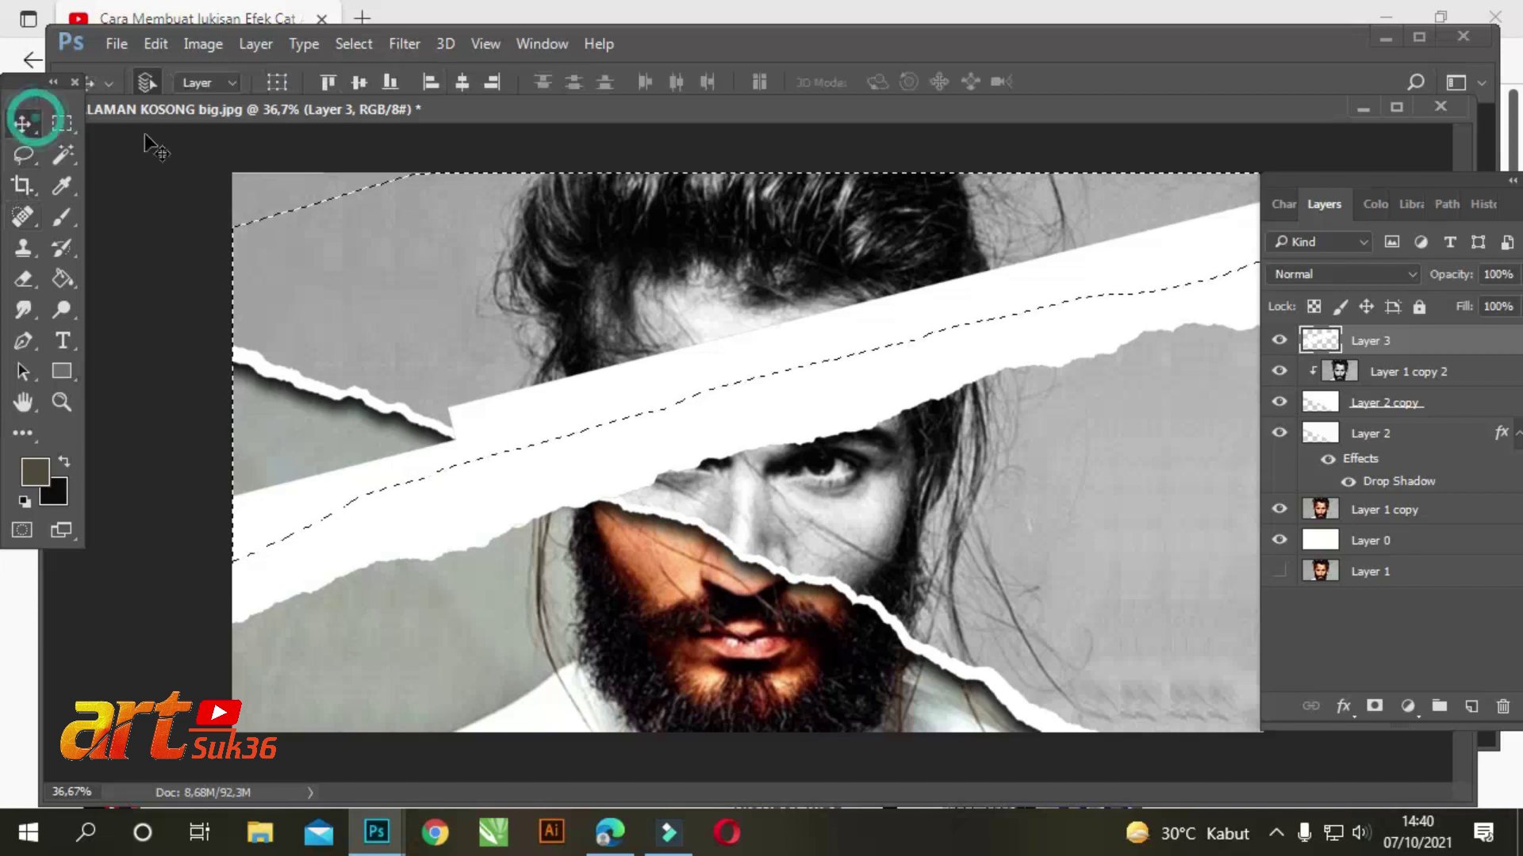
mouse_move(667, 374)
mouse_down()
mouse_move(639, 295)
mouse_move(507, 242)
mouse_move(435, 269)
mouse_move(406, 188)
mouse_move(311, 173)
mouse_up()
key(ctrl+d)
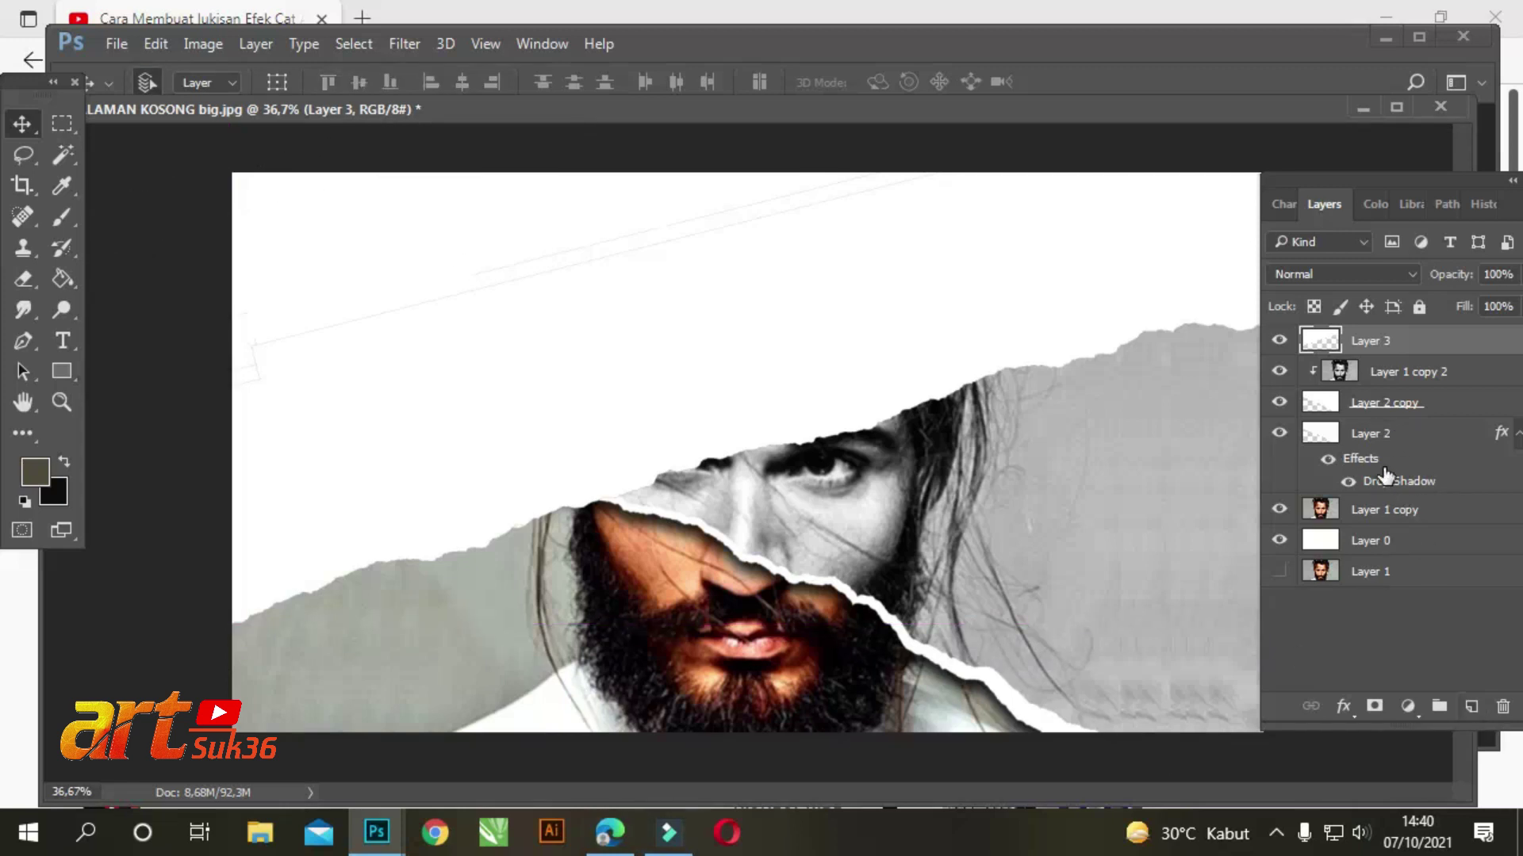
Step: Open the old newspaper photo and place it on the portrait's left side as Layer 4
key(ctrl+o)
click(891, 311)
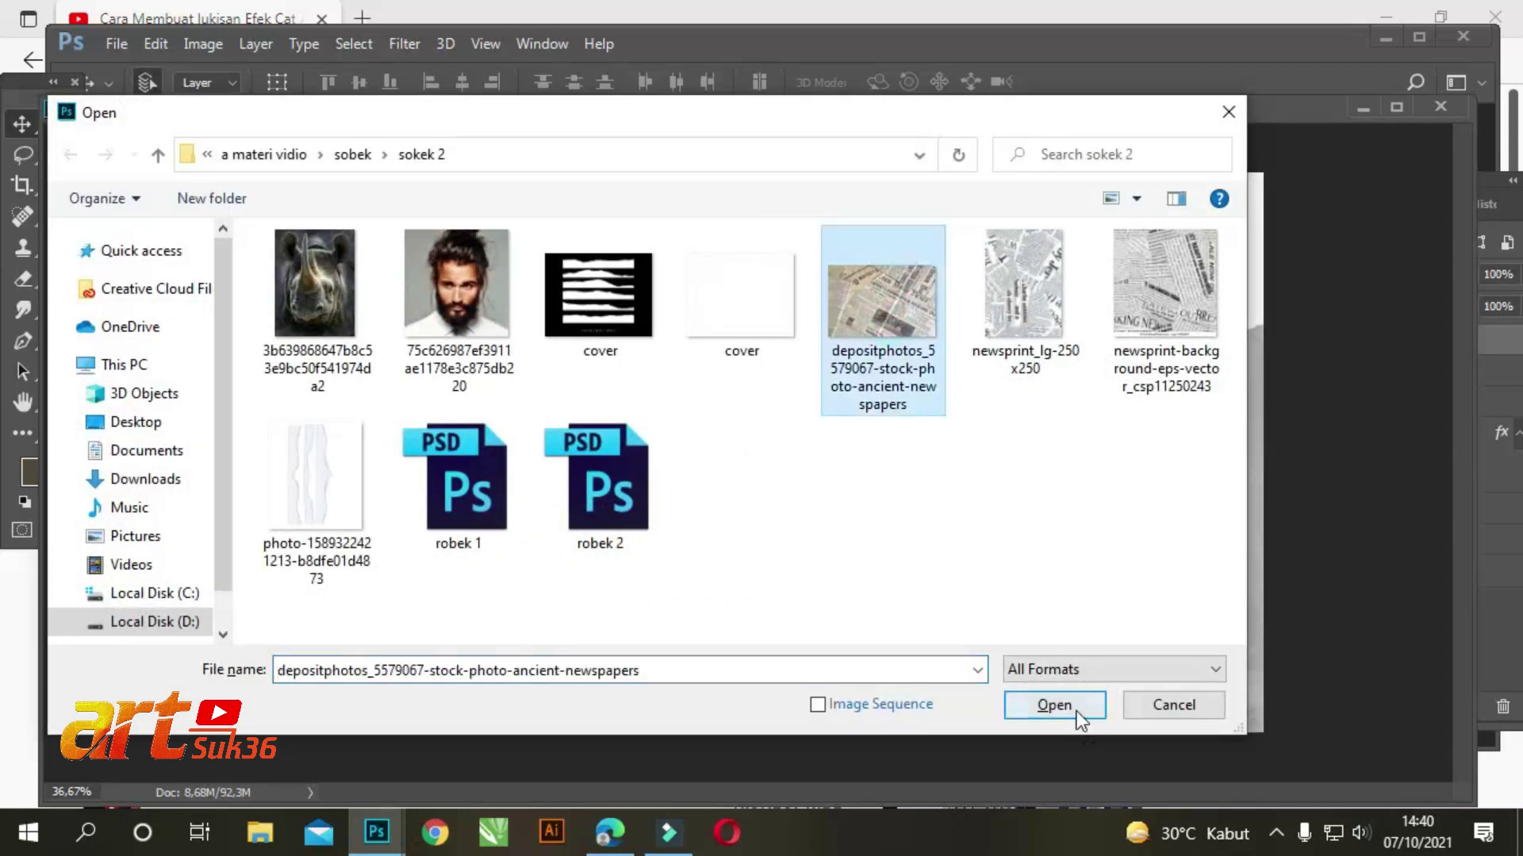
click(1080, 708)
drag(687, 145, 782, 236)
drag(893, 417, 410, 285)
drag(588, 356, 434, 468)
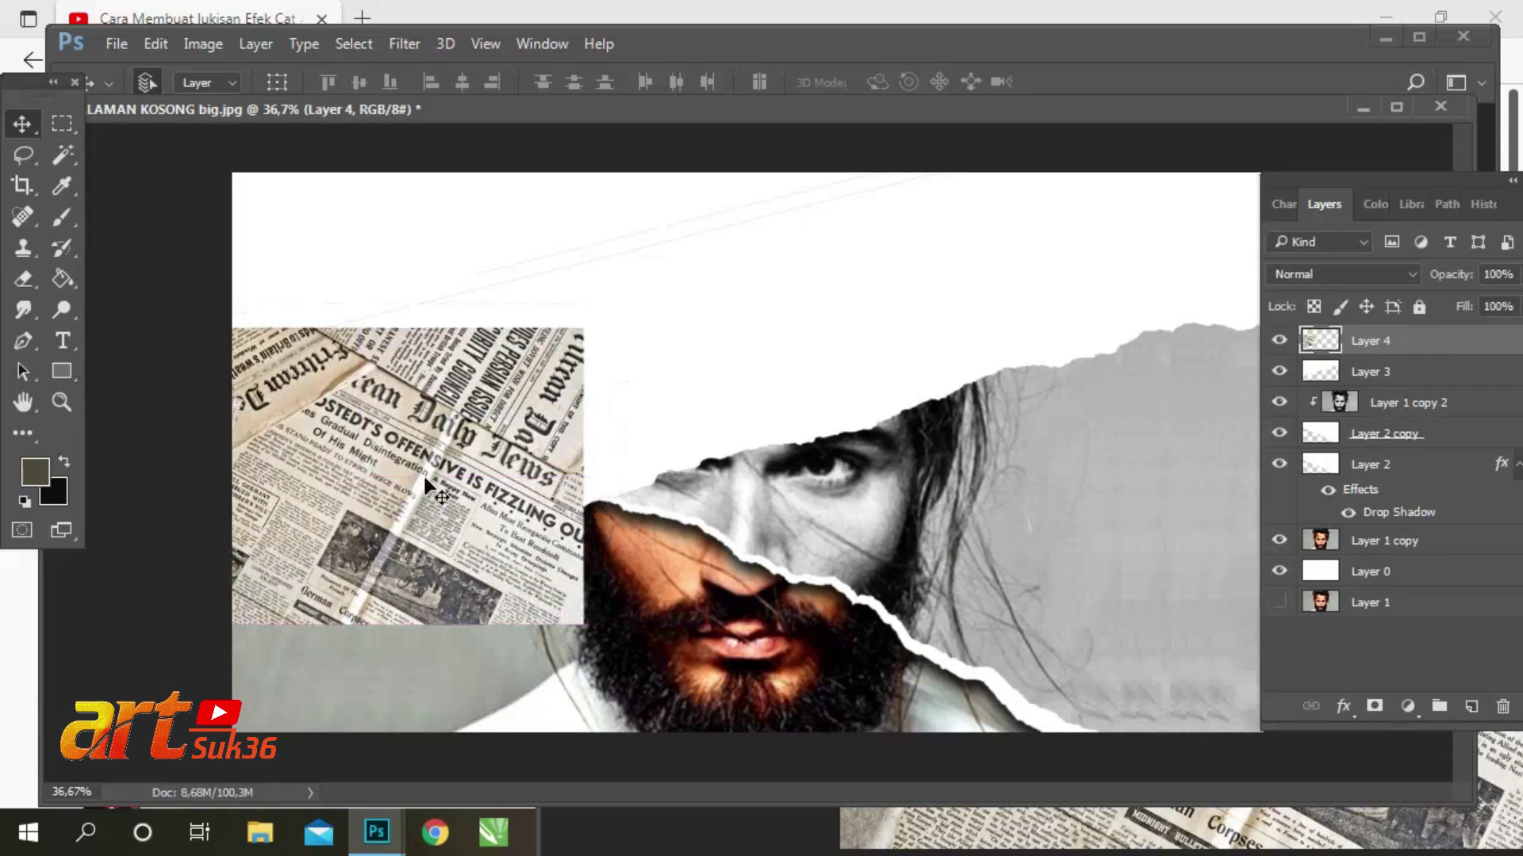
Step: Enlarge the newspaper to about 136% and stretch it up to the canvas top
key(ctrl+t)
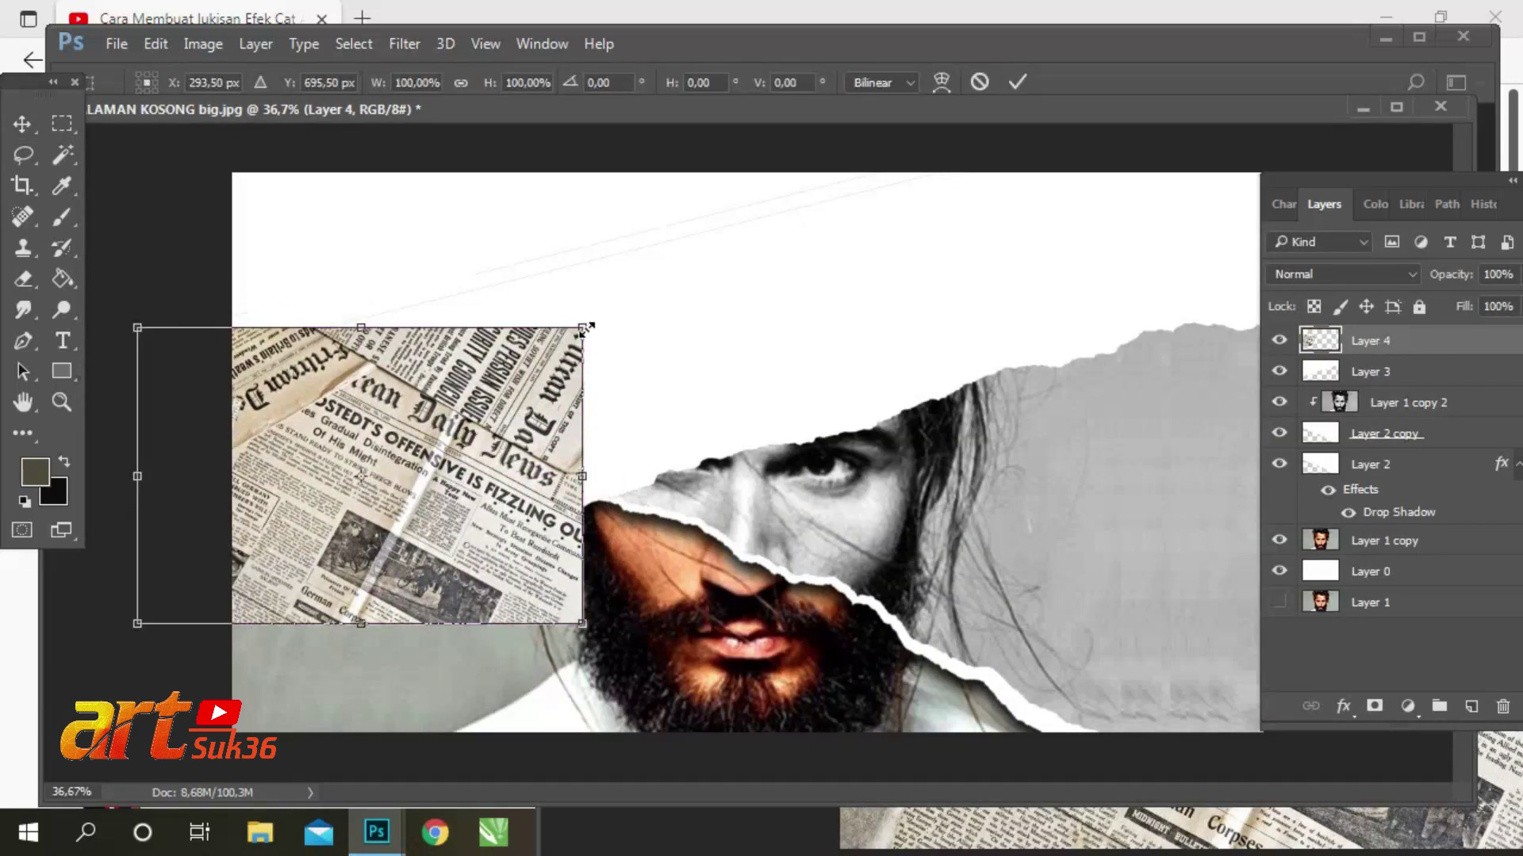
drag(586, 326, 740, 210)
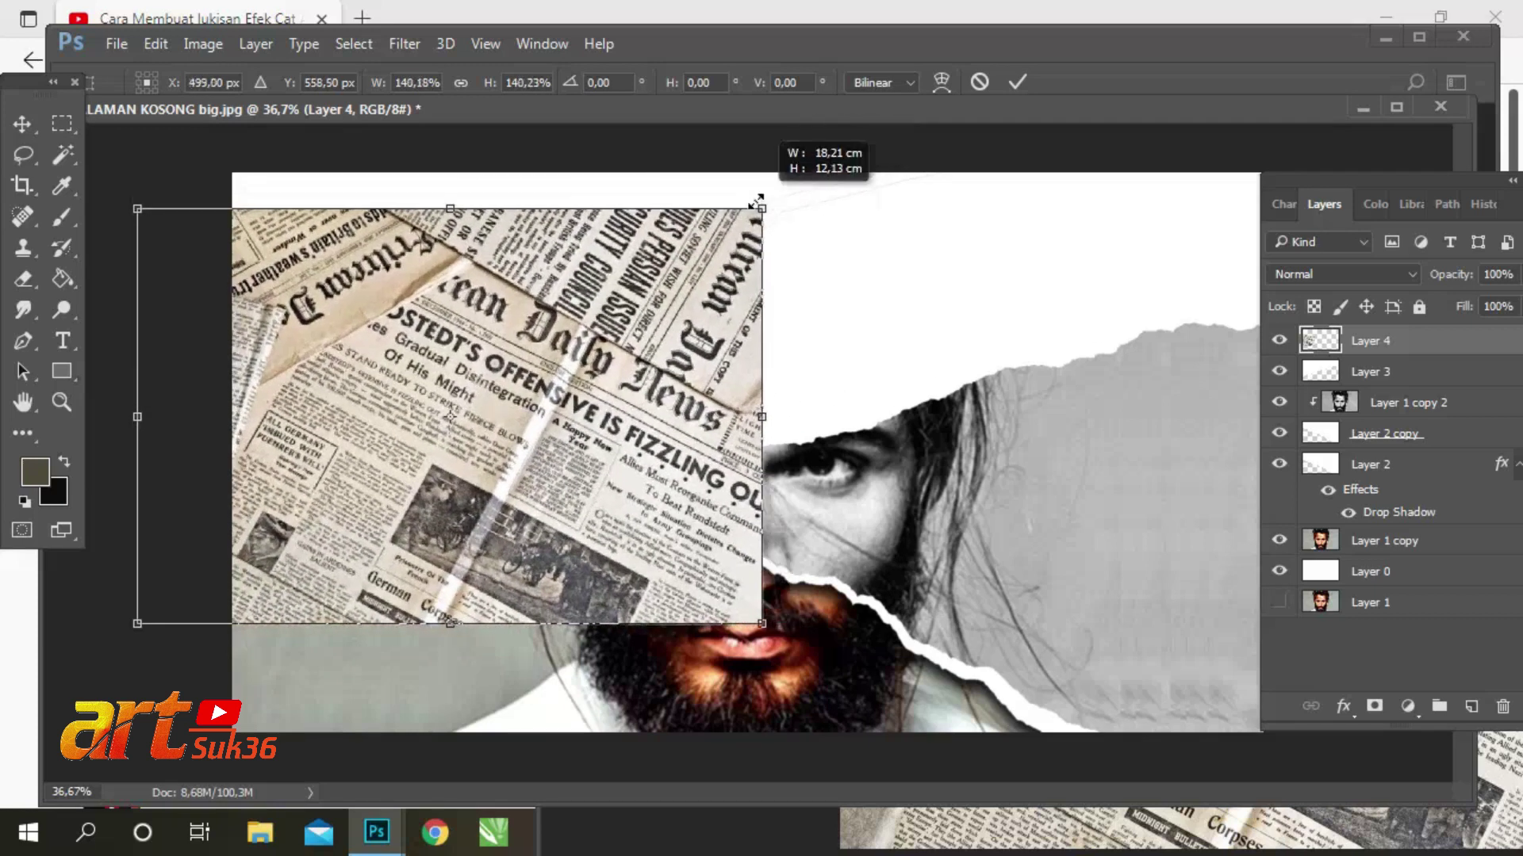
drag(737, 230, 777, 230)
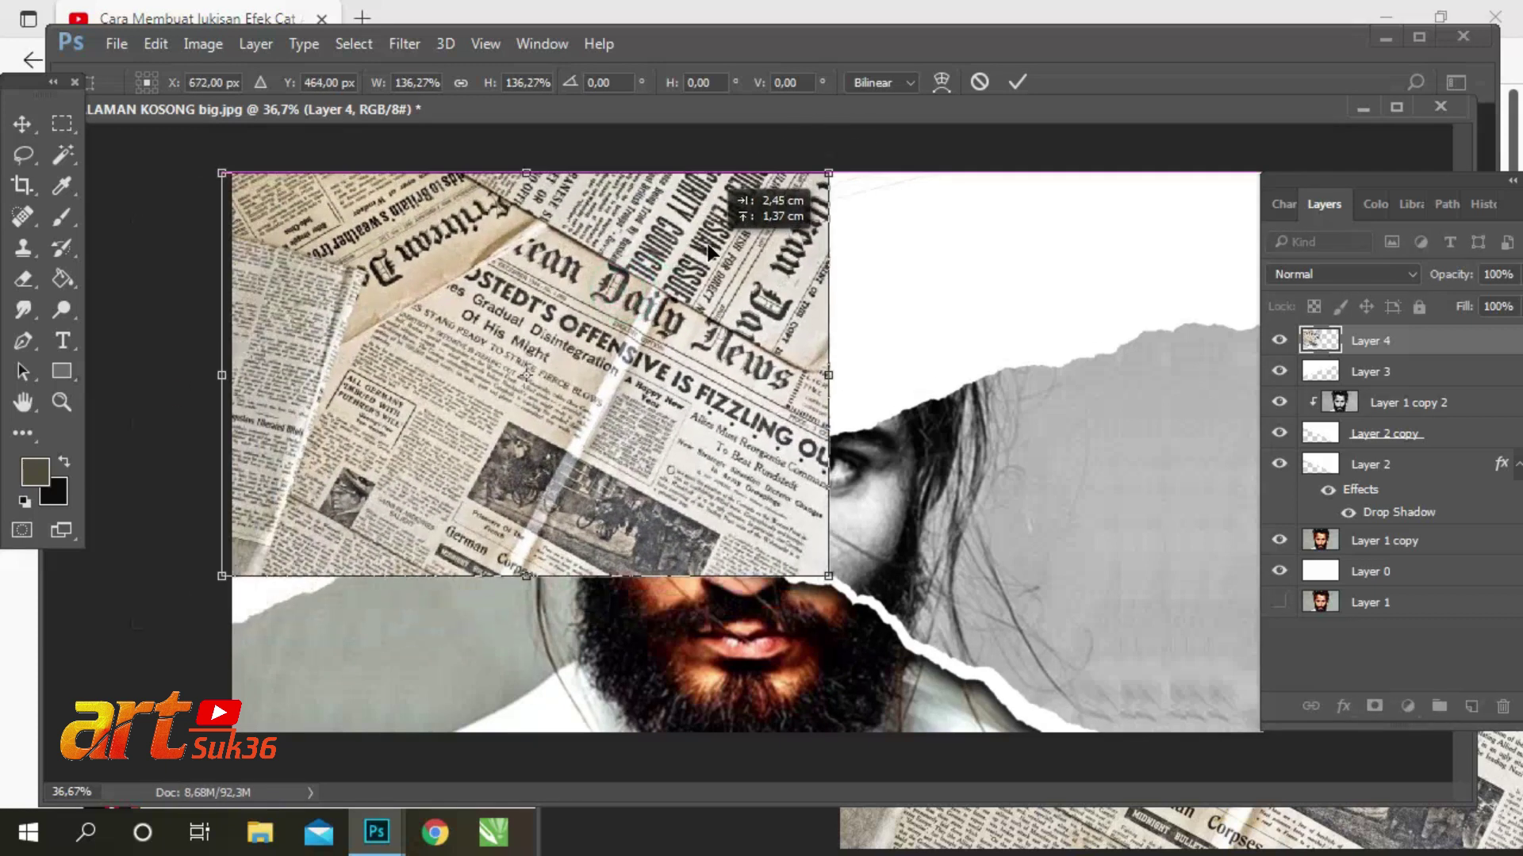
drag(421, 220, 424, 151)
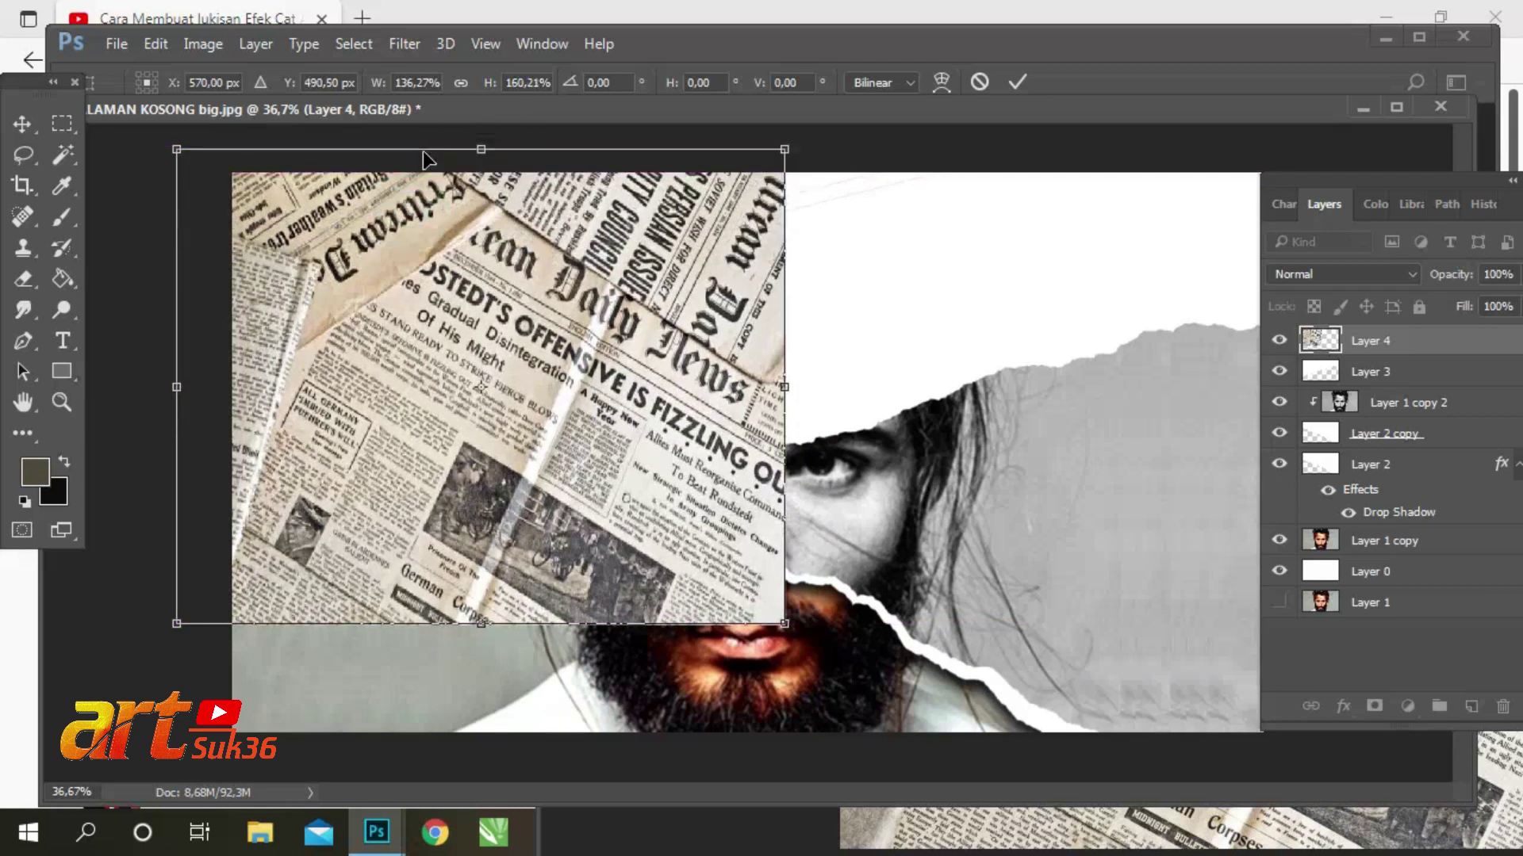
key(Return)
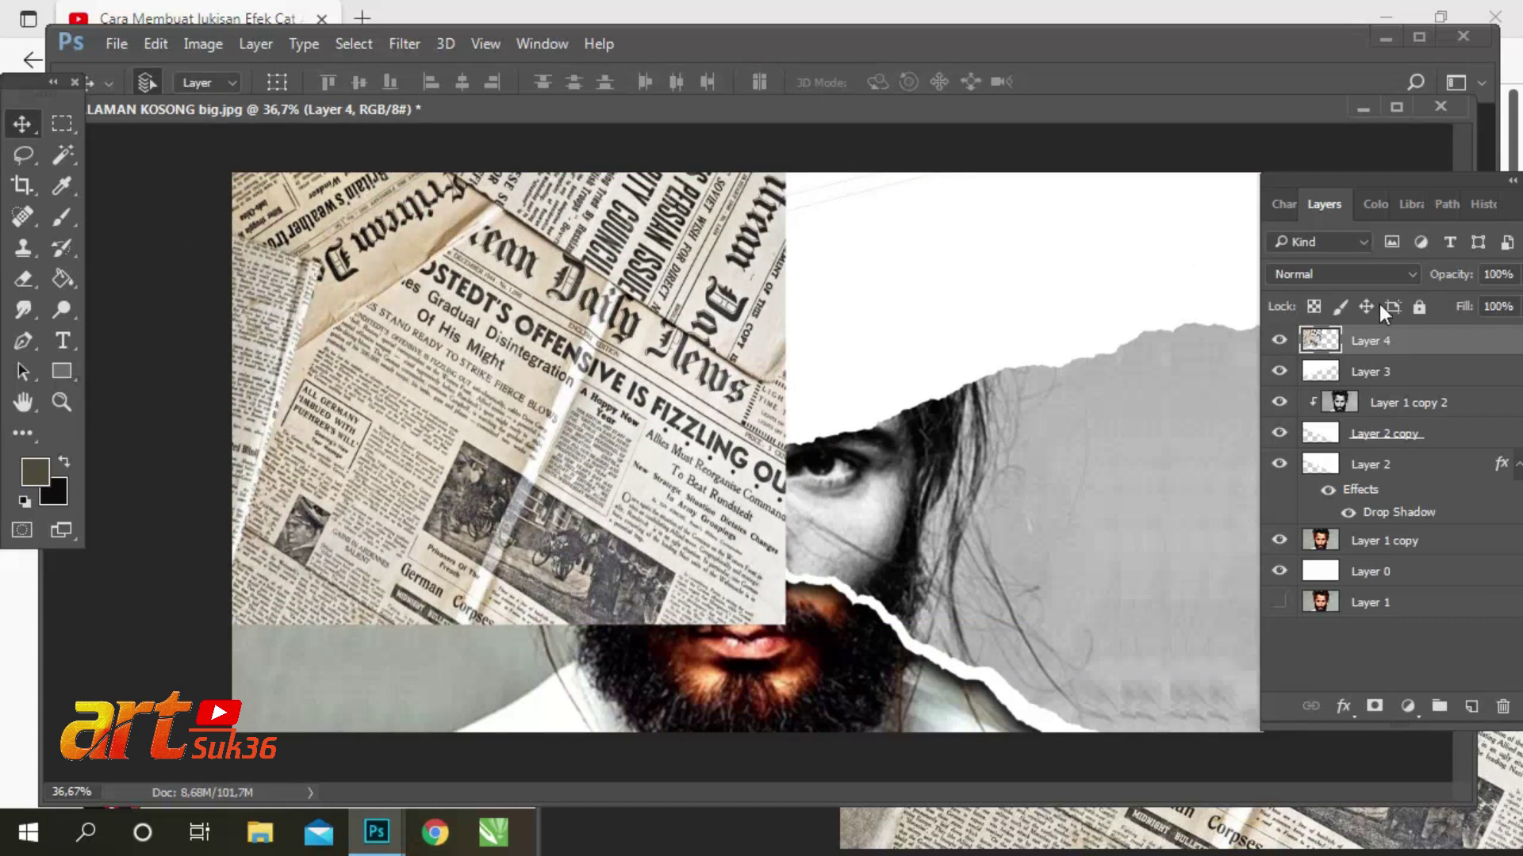
Step: Duplicate the newspaper onto the right half and merge the copy into Layer 4
drag(1384, 340, 1471, 705)
mouse_move(364, 318)
mouse_down()
mouse_move(1025, 235)
mouse_move(963, 277)
mouse_up()
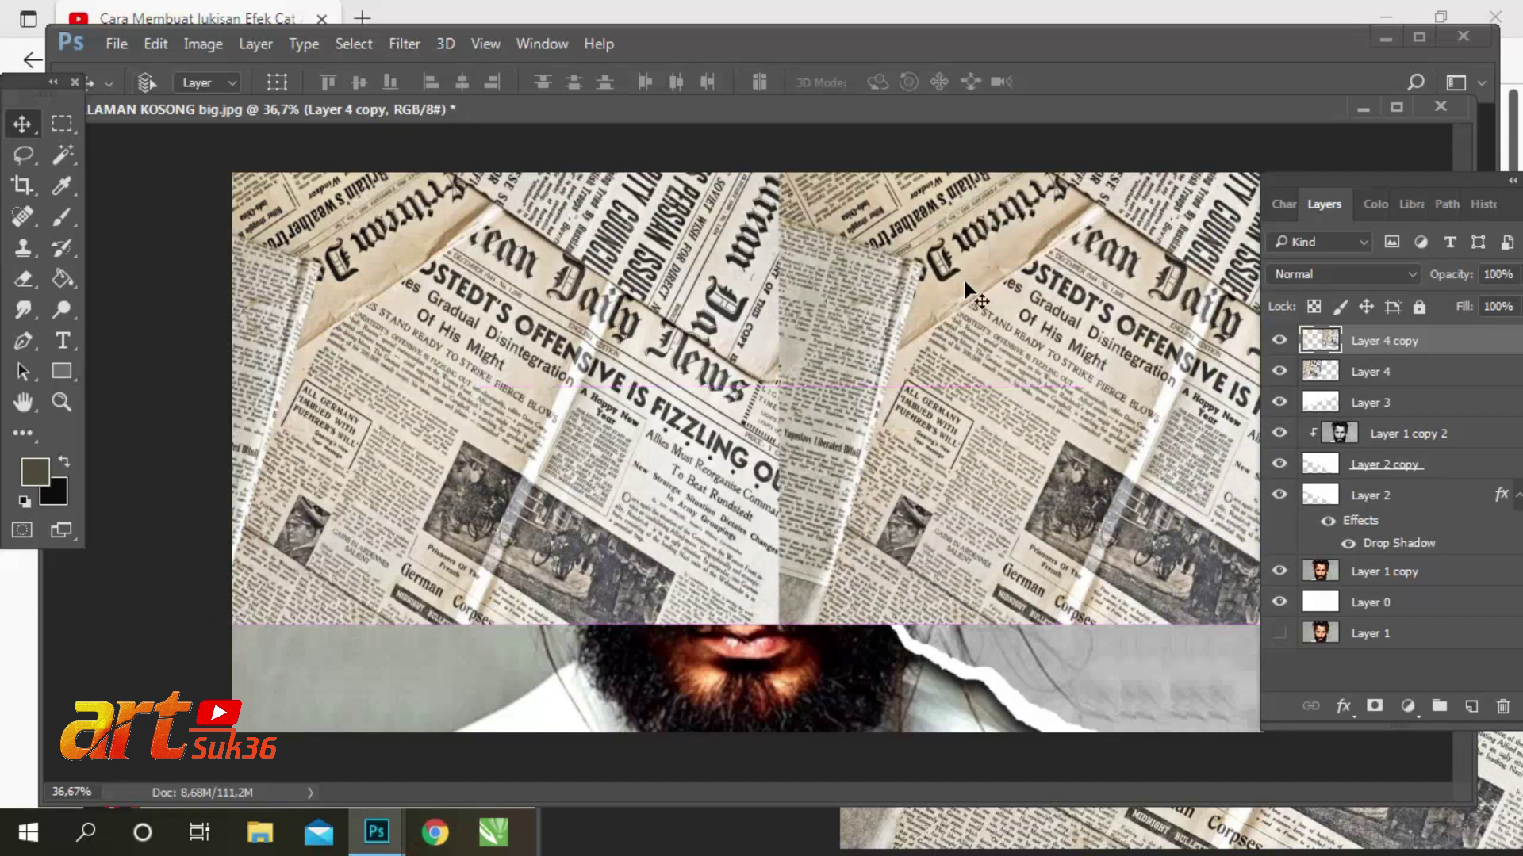
key(ctrl+e)
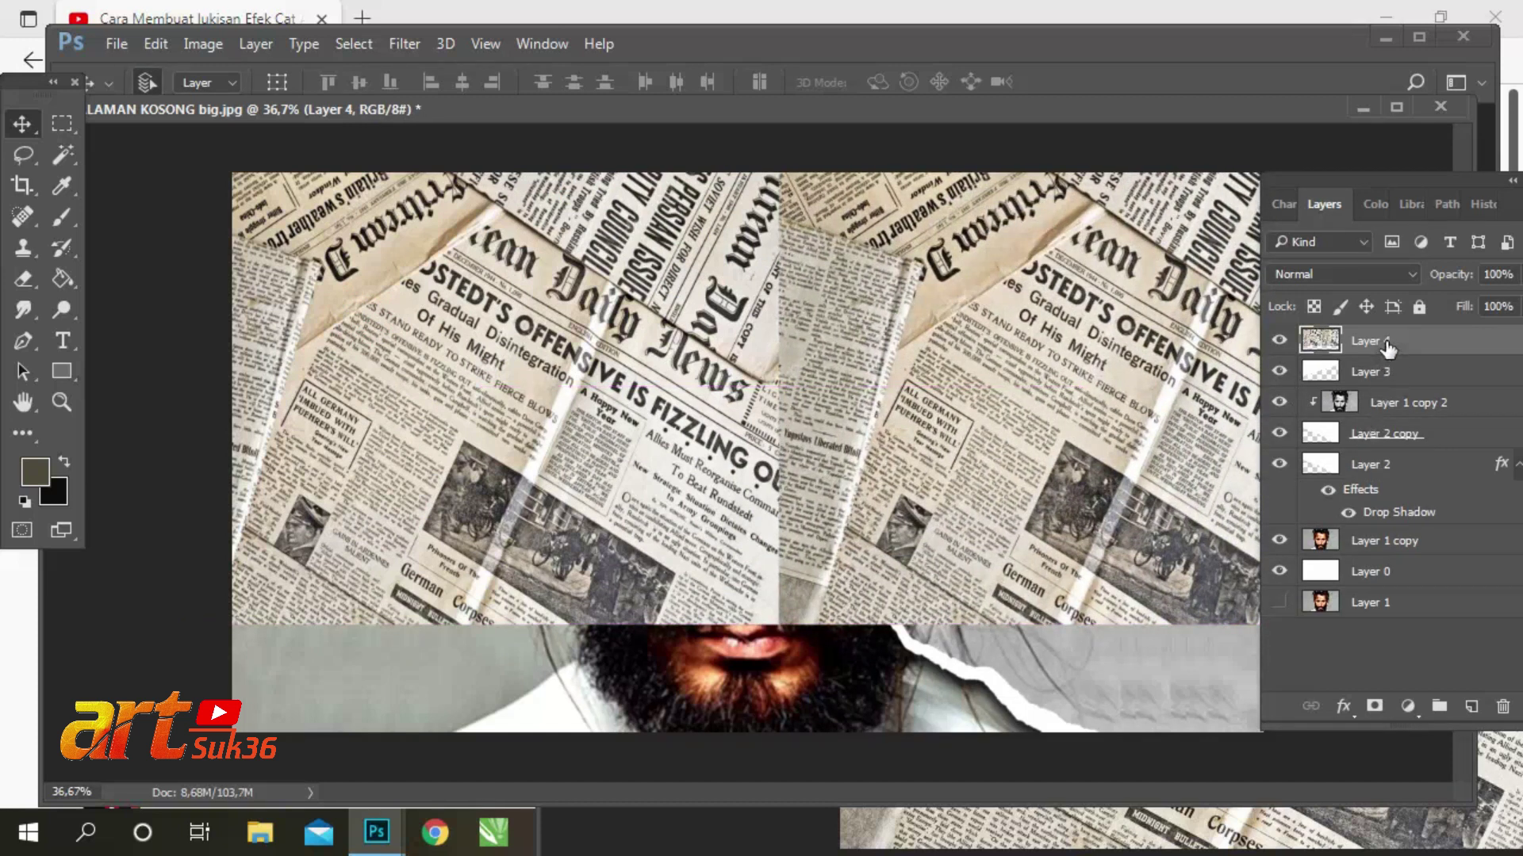
right_click(1386, 342)
Step: Clip the newspaper to the layer below and duplicate Layer 3, keeping the original active
click(1028, 539)
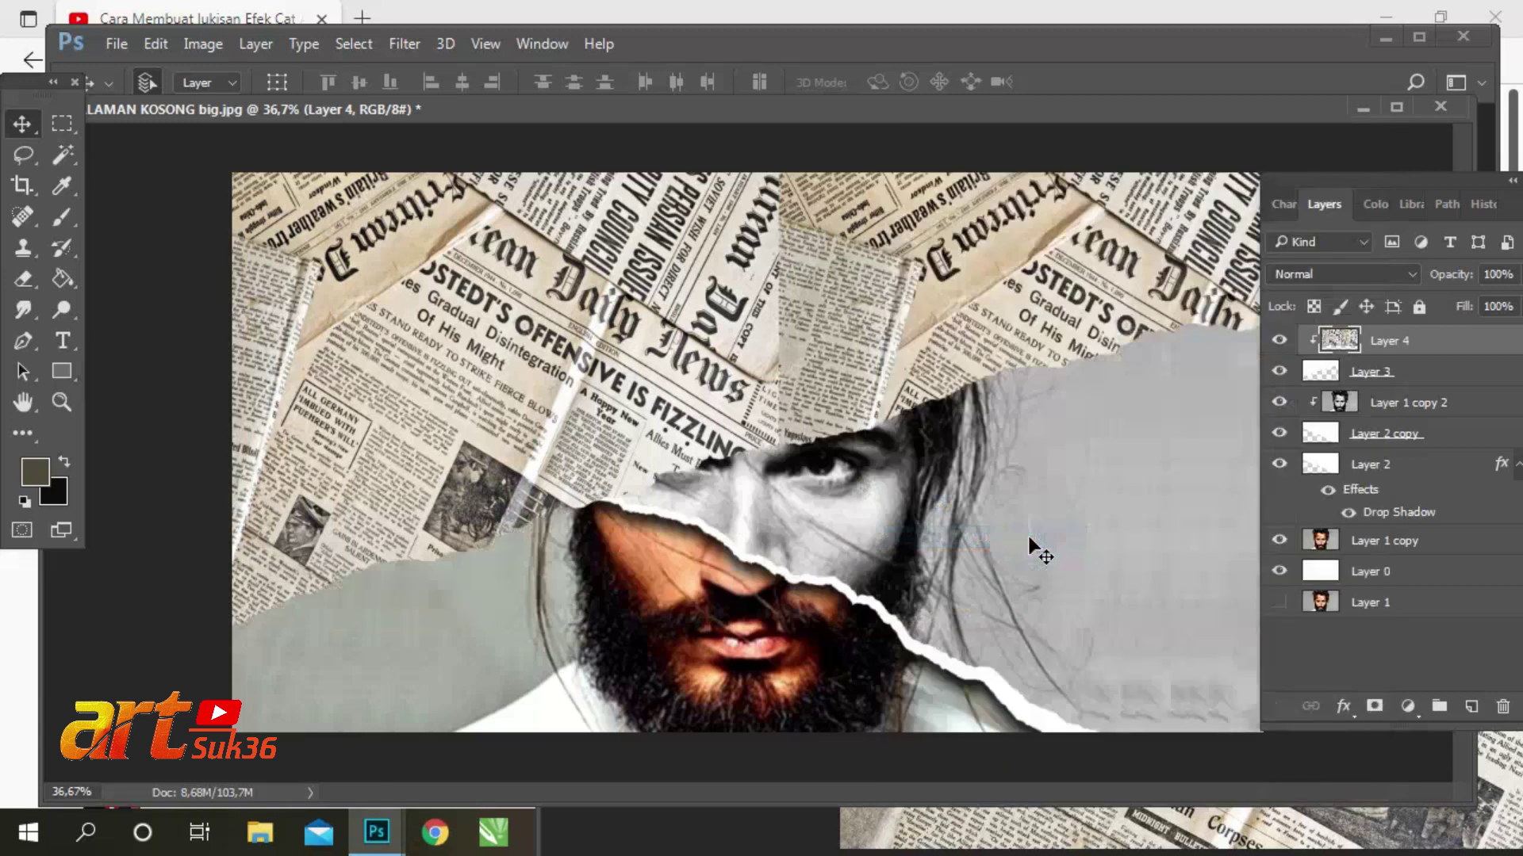
click(1384, 374)
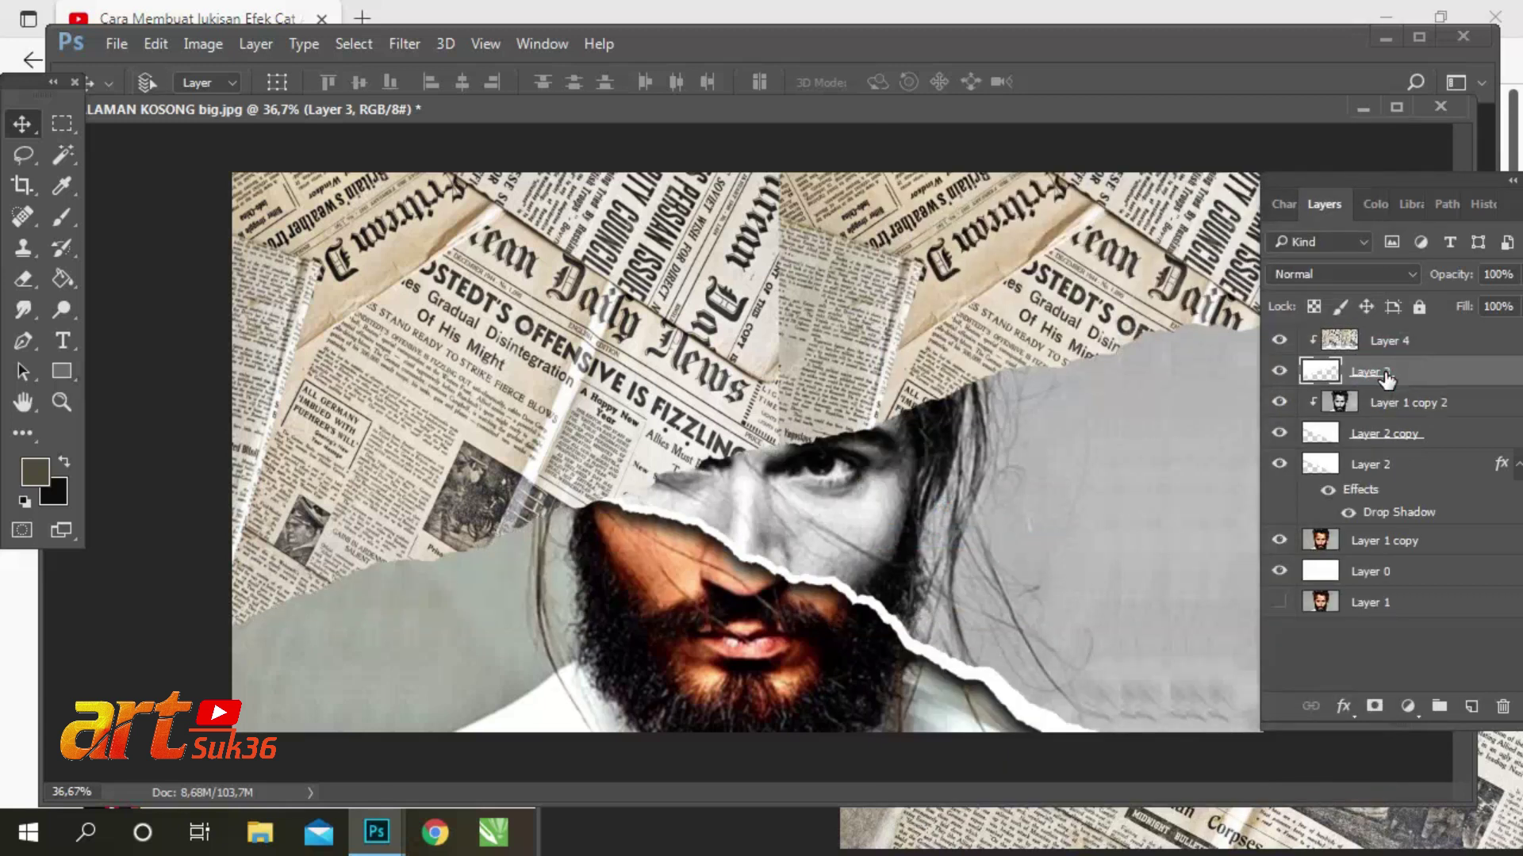
key(ctrl+j)
click(1364, 406)
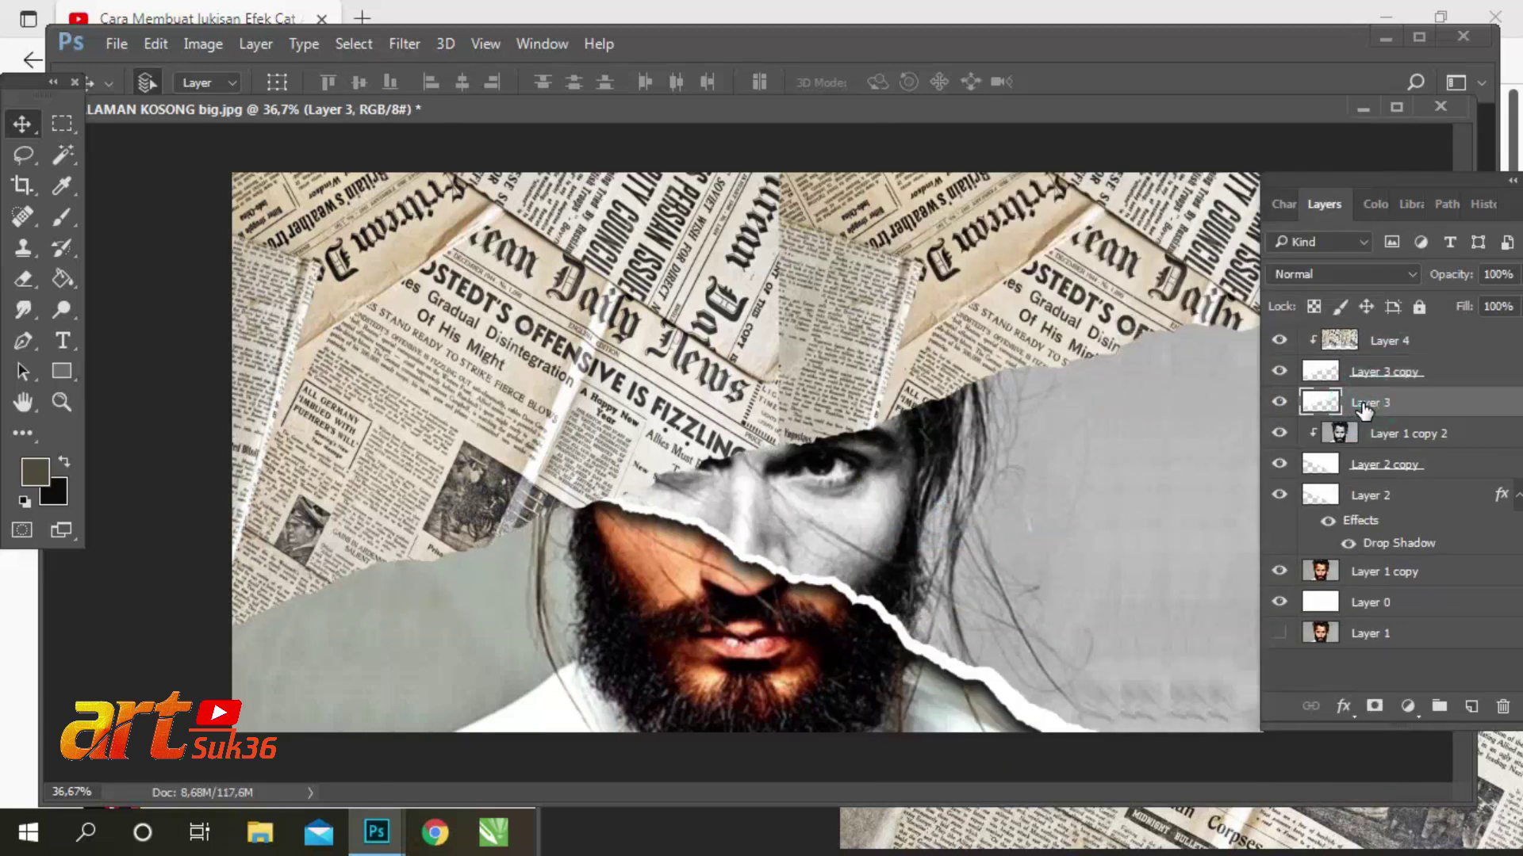
Step: Warp Layer 3's torn edge so it bends down across the face toward the lower left
key(ctrl+t)
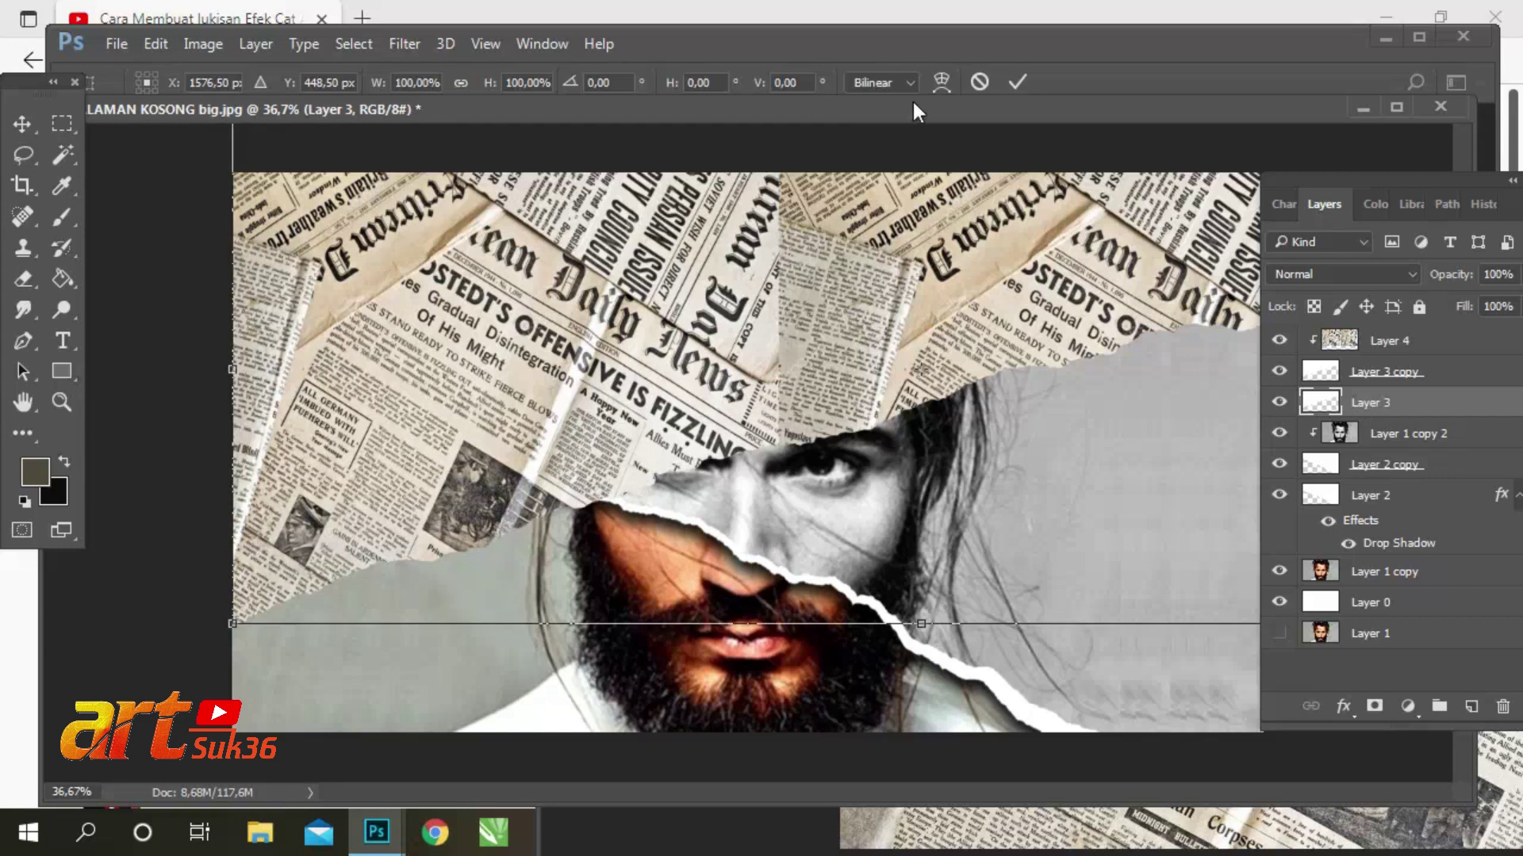
click(941, 81)
drag(230, 625, 231, 653)
key(ctrl+minus)
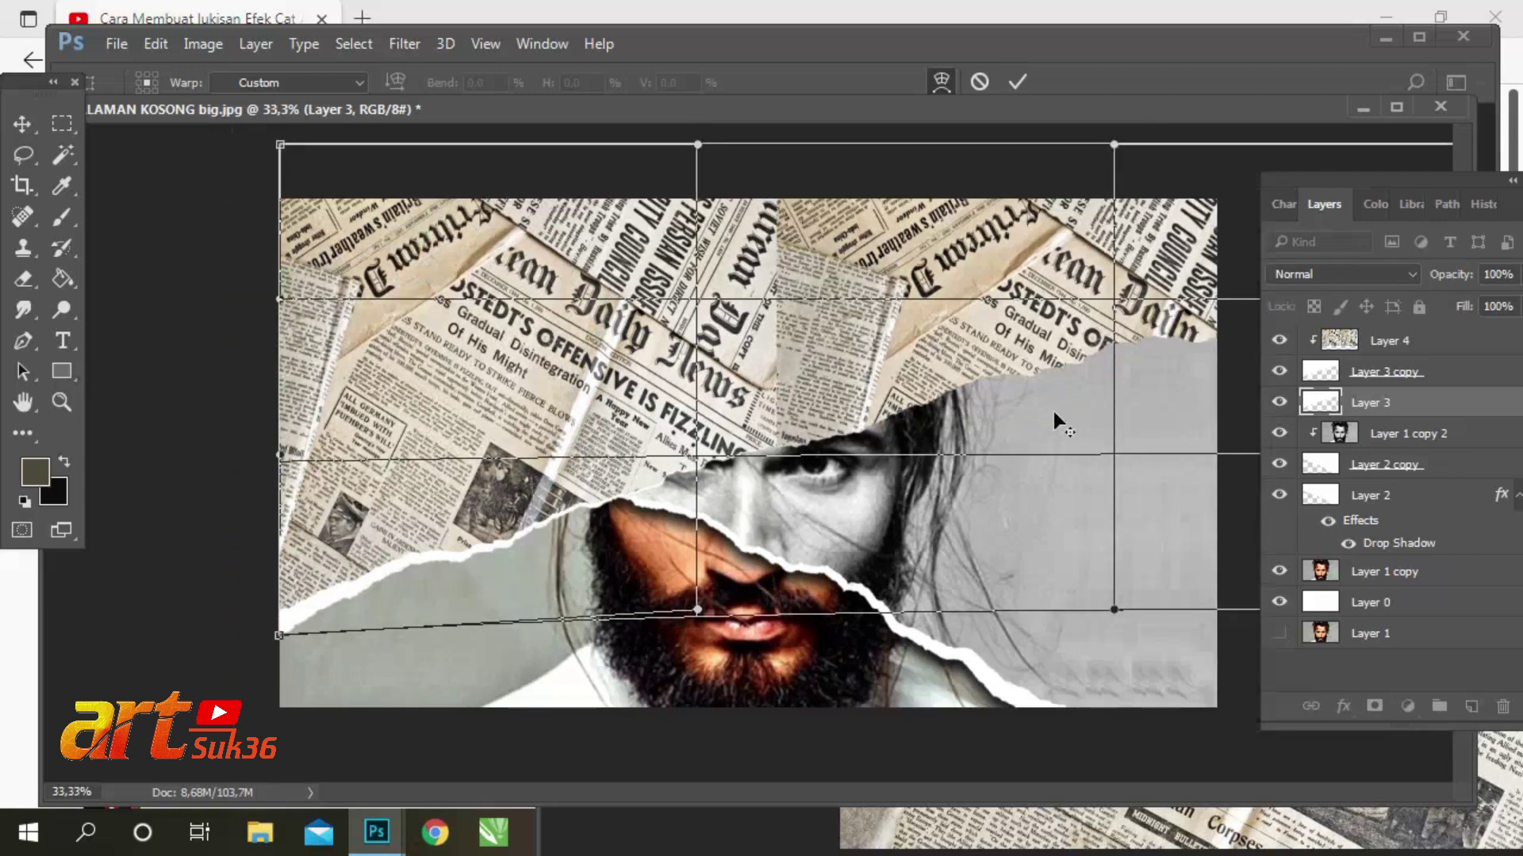
key(ctrl+minus)
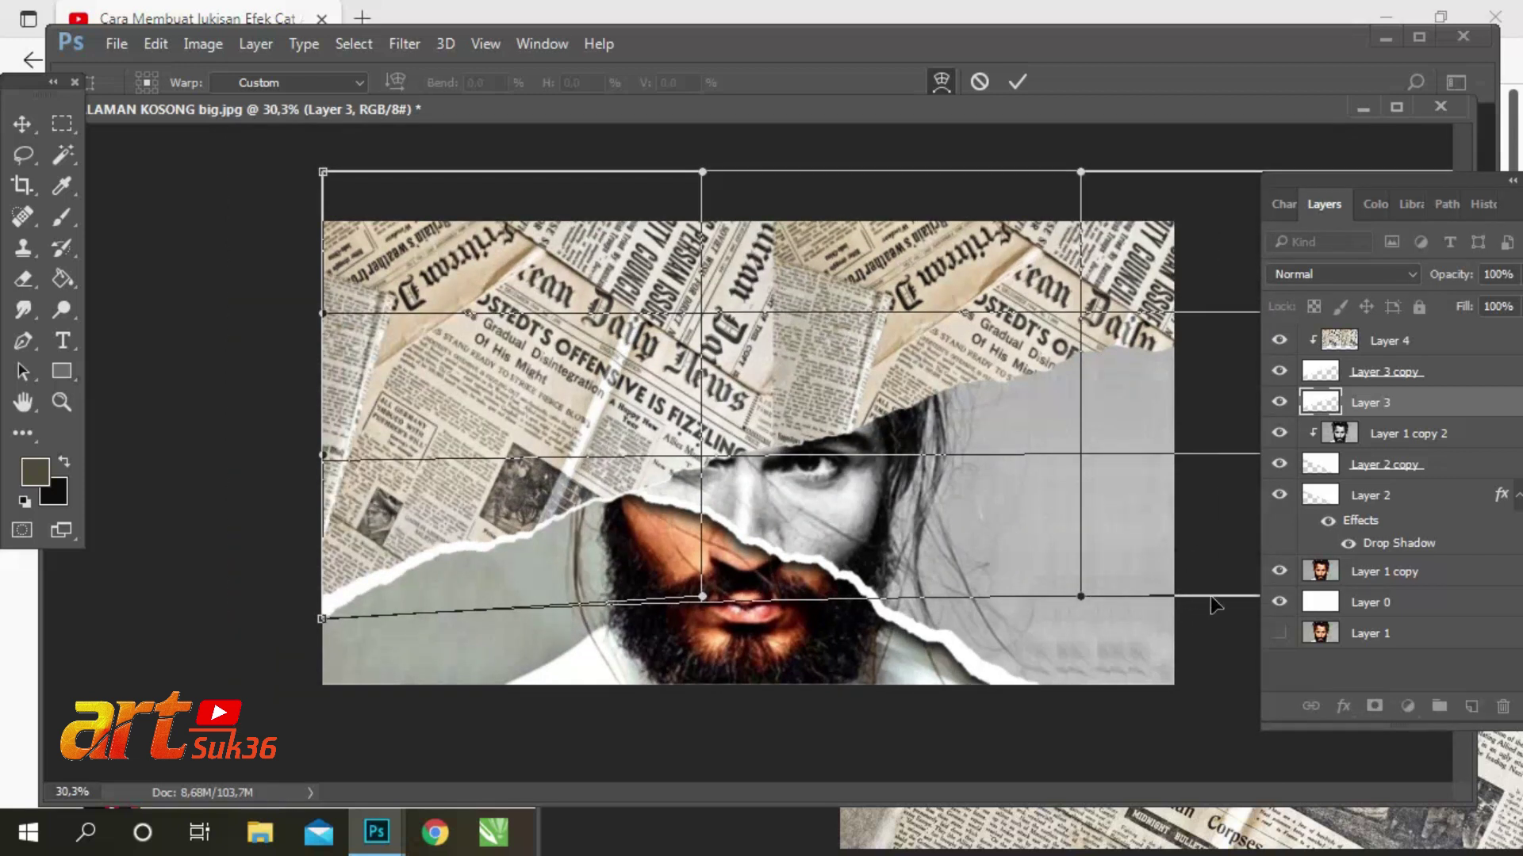
drag(1208, 595, 1215, 636)
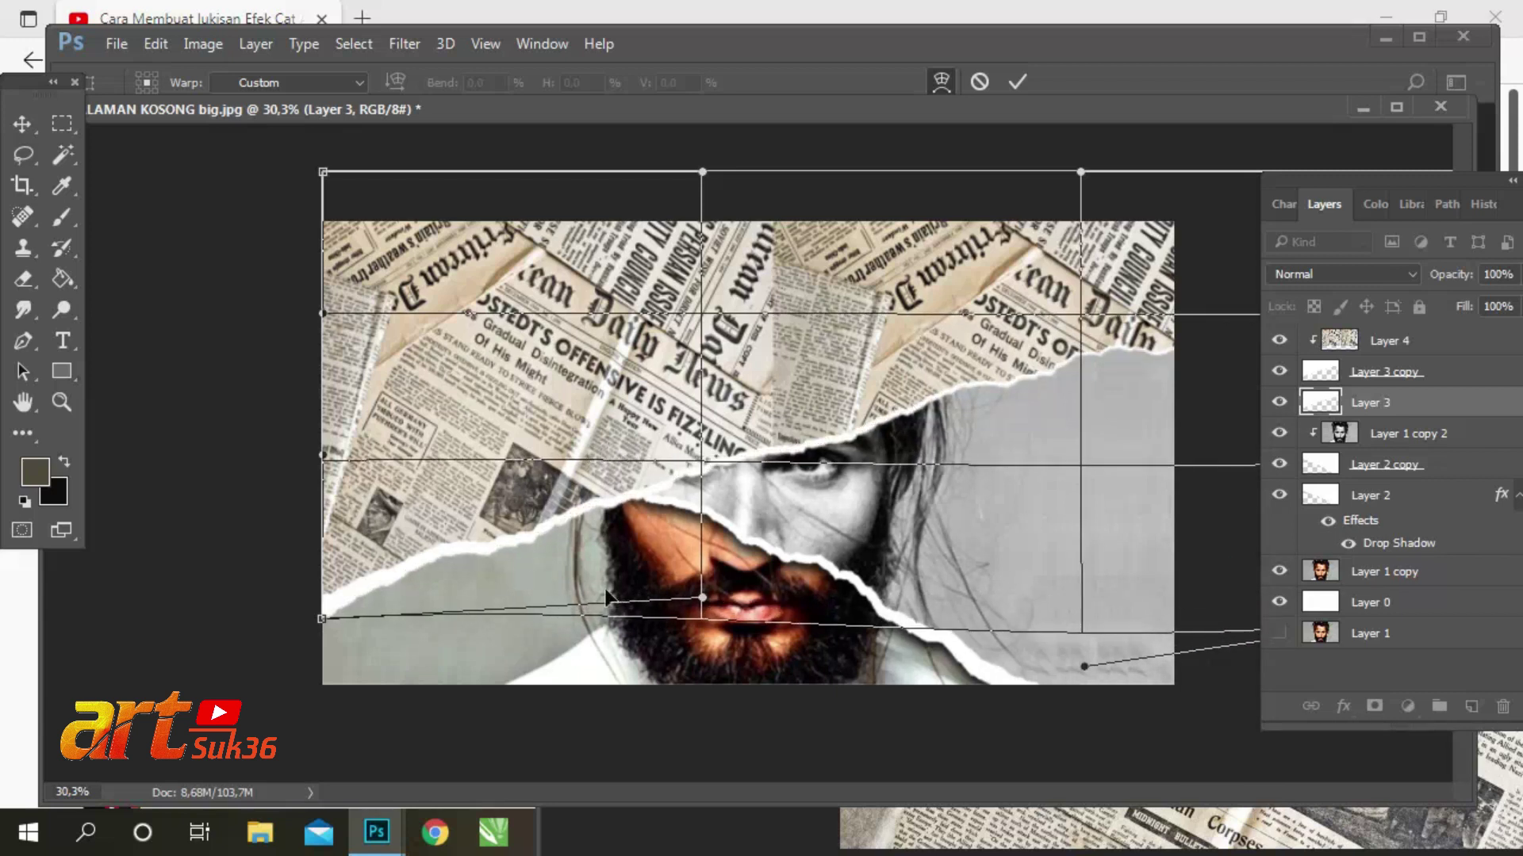
drag(703, 596, 834, 570)
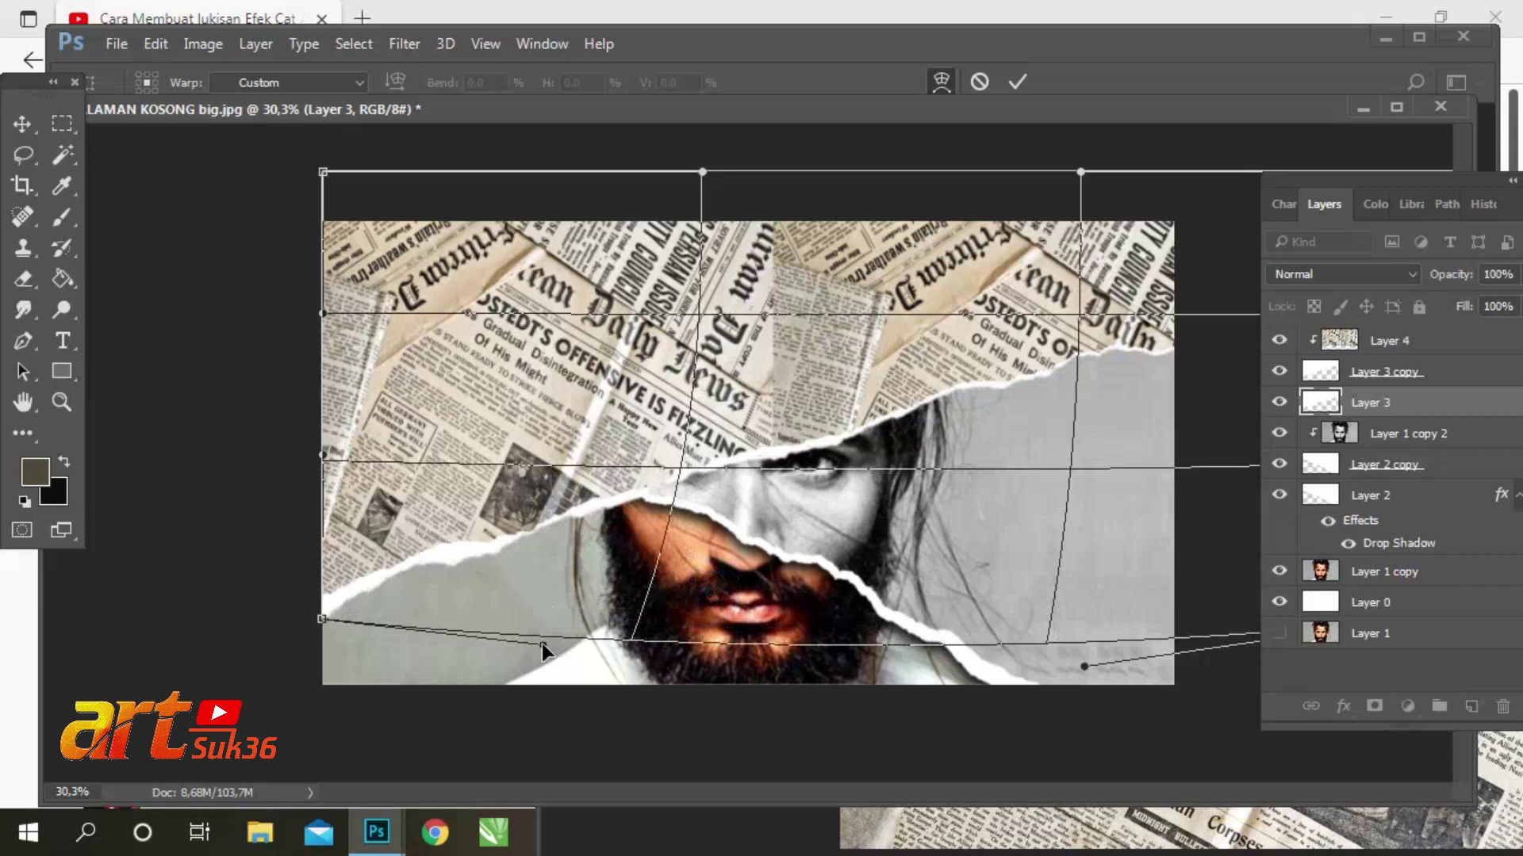
drag(834, 570, 823, 551)
drag(323, 618, 321, 626)
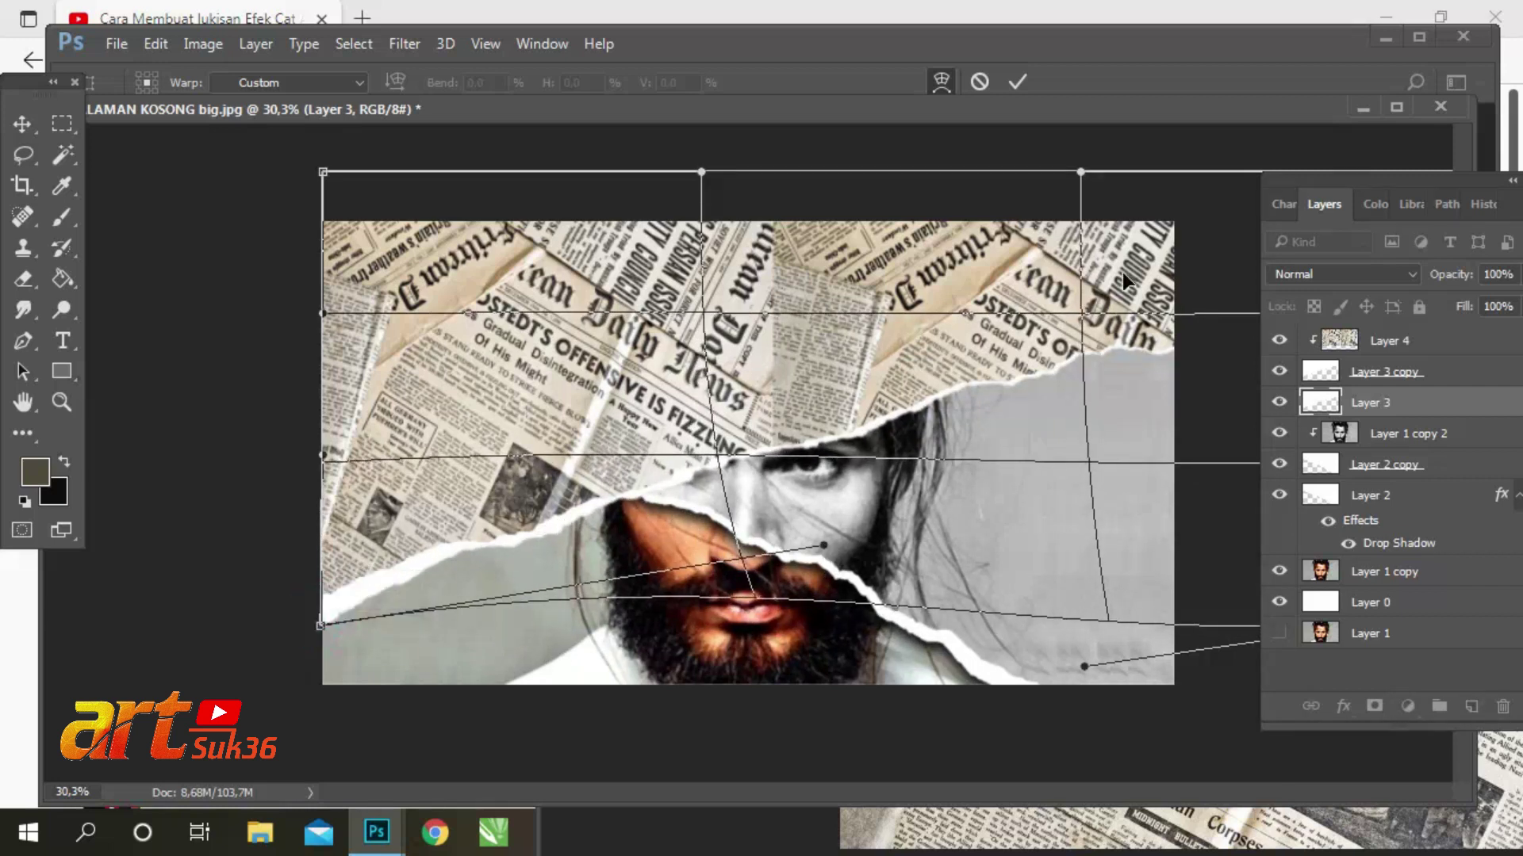
key(Return)
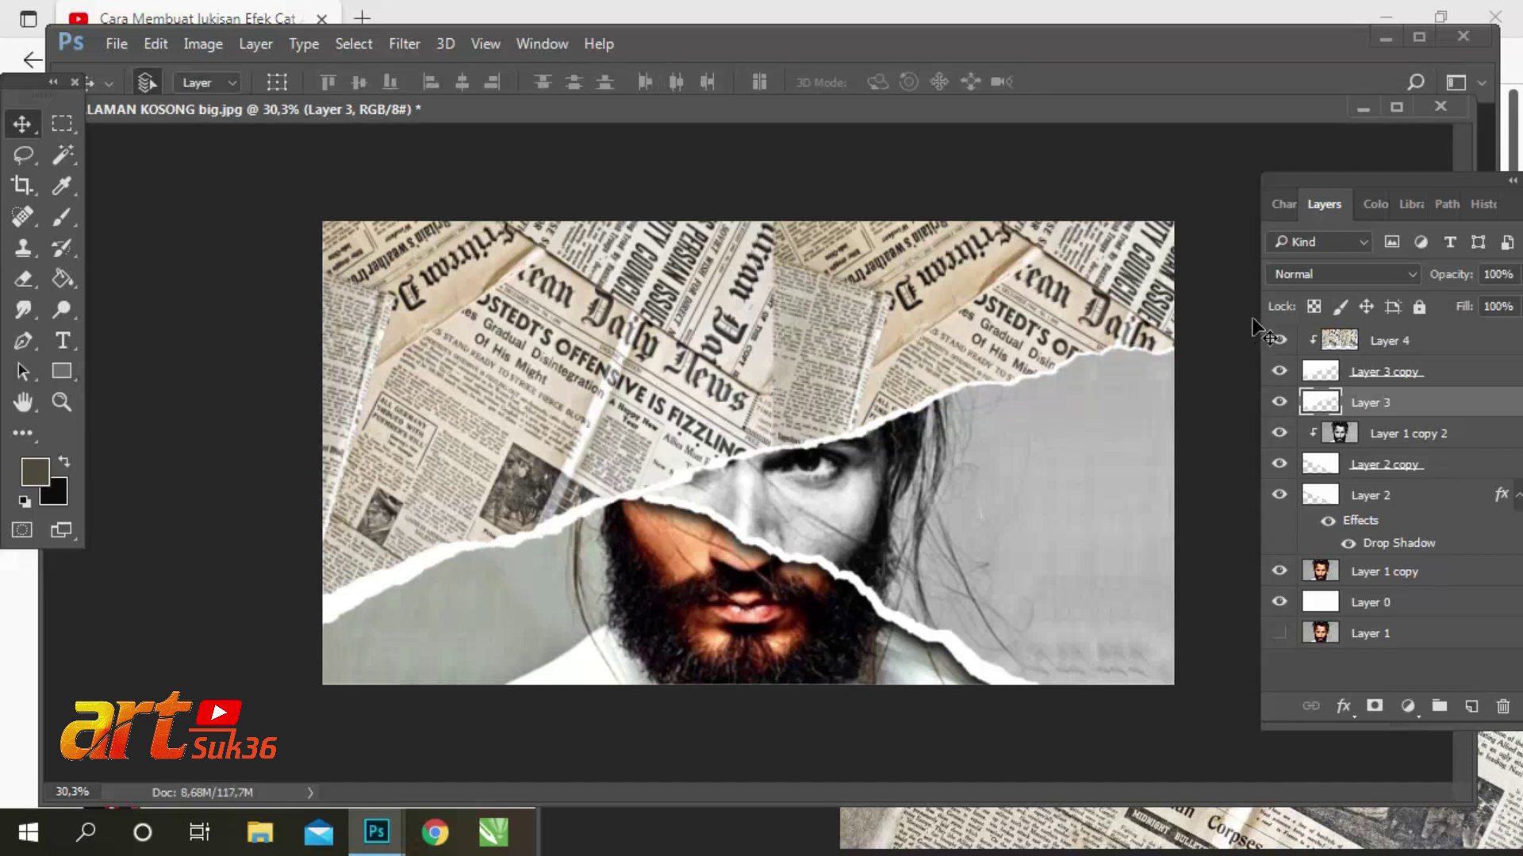
Step: Nudge newspaper Layer 4 up slightly, then bring a torn strip from cover.png in as Layer 5
click(1402, 341)
drag(1048, 392, 1048, 377)
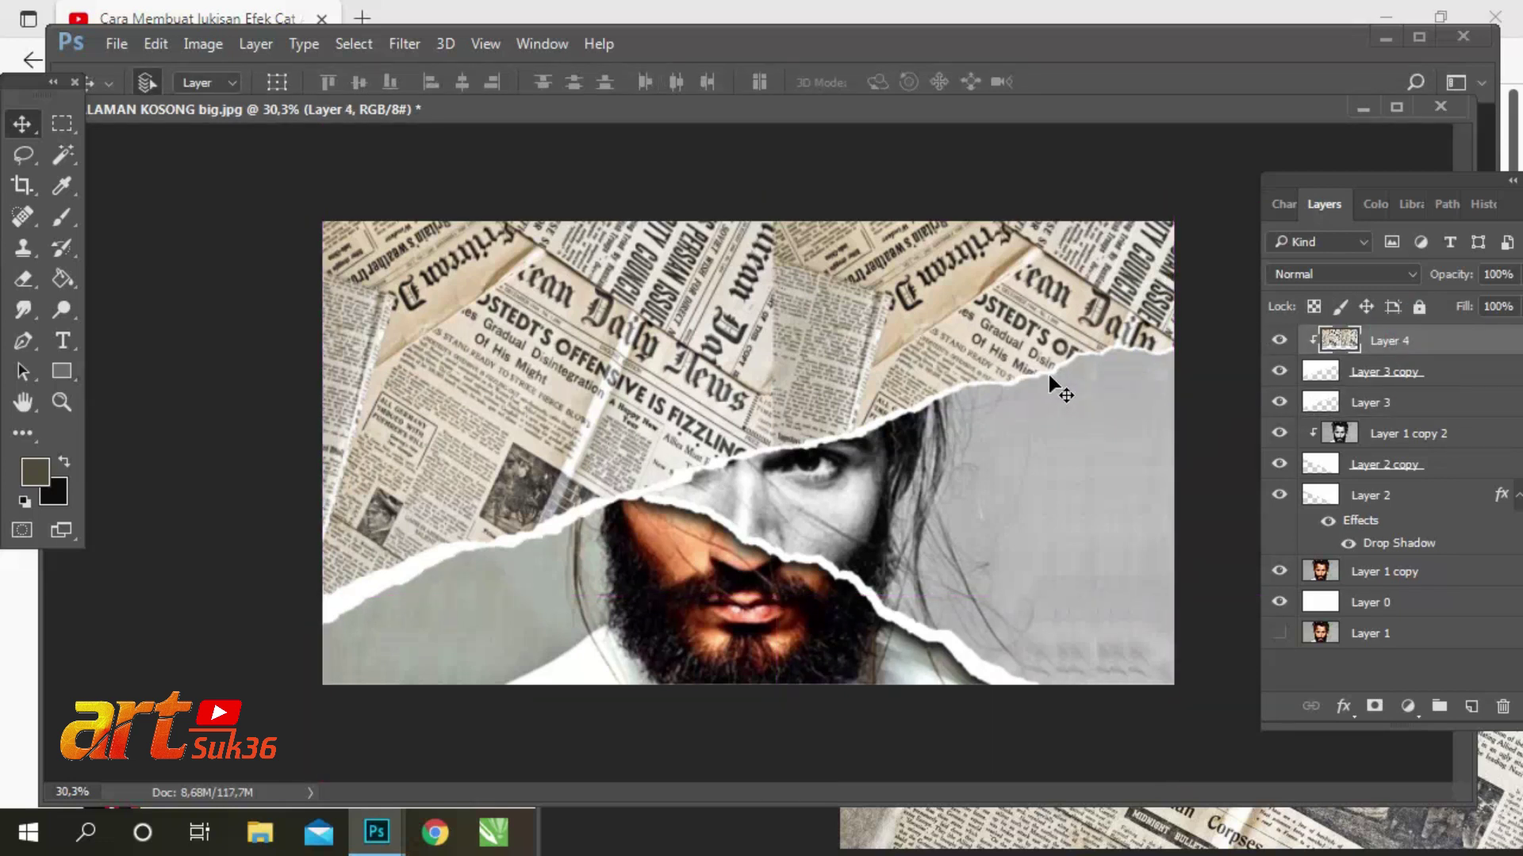
key(ctrl+o)
click(793, 262)
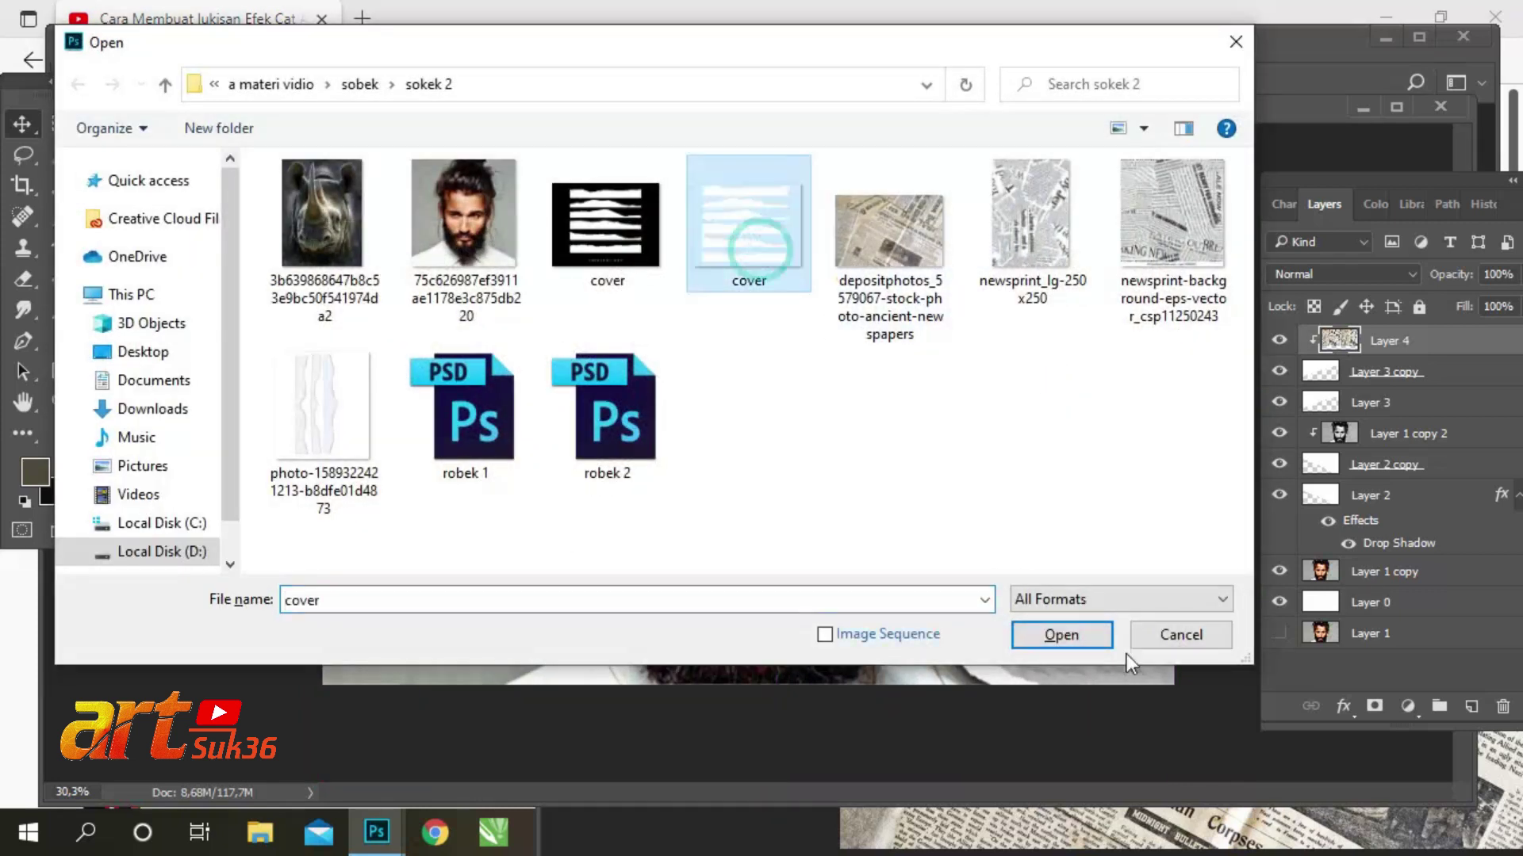
click(1094, 638)
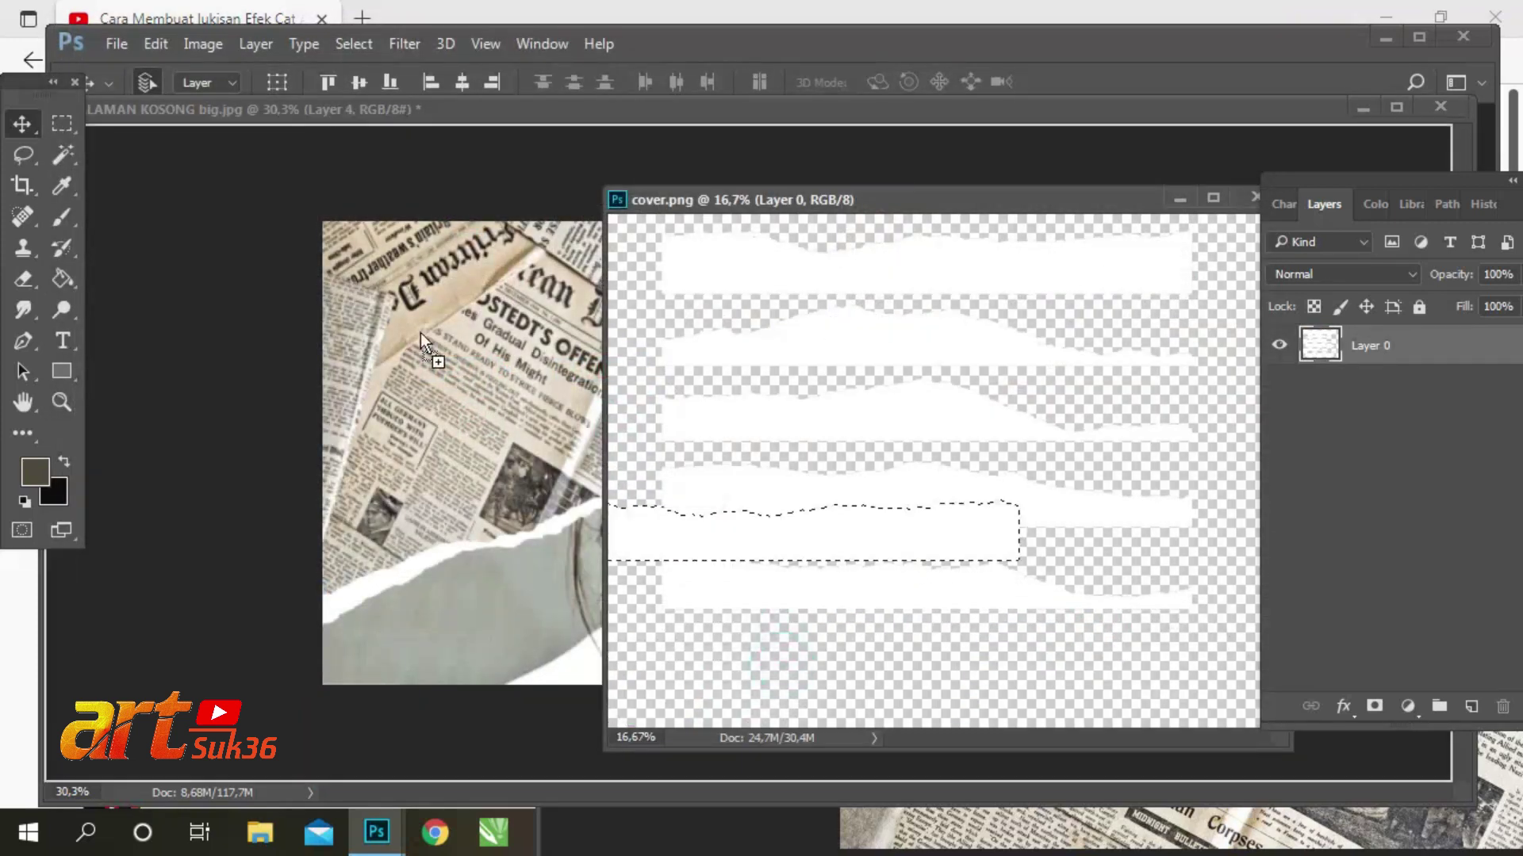
drag(781, 674, 958, 366)
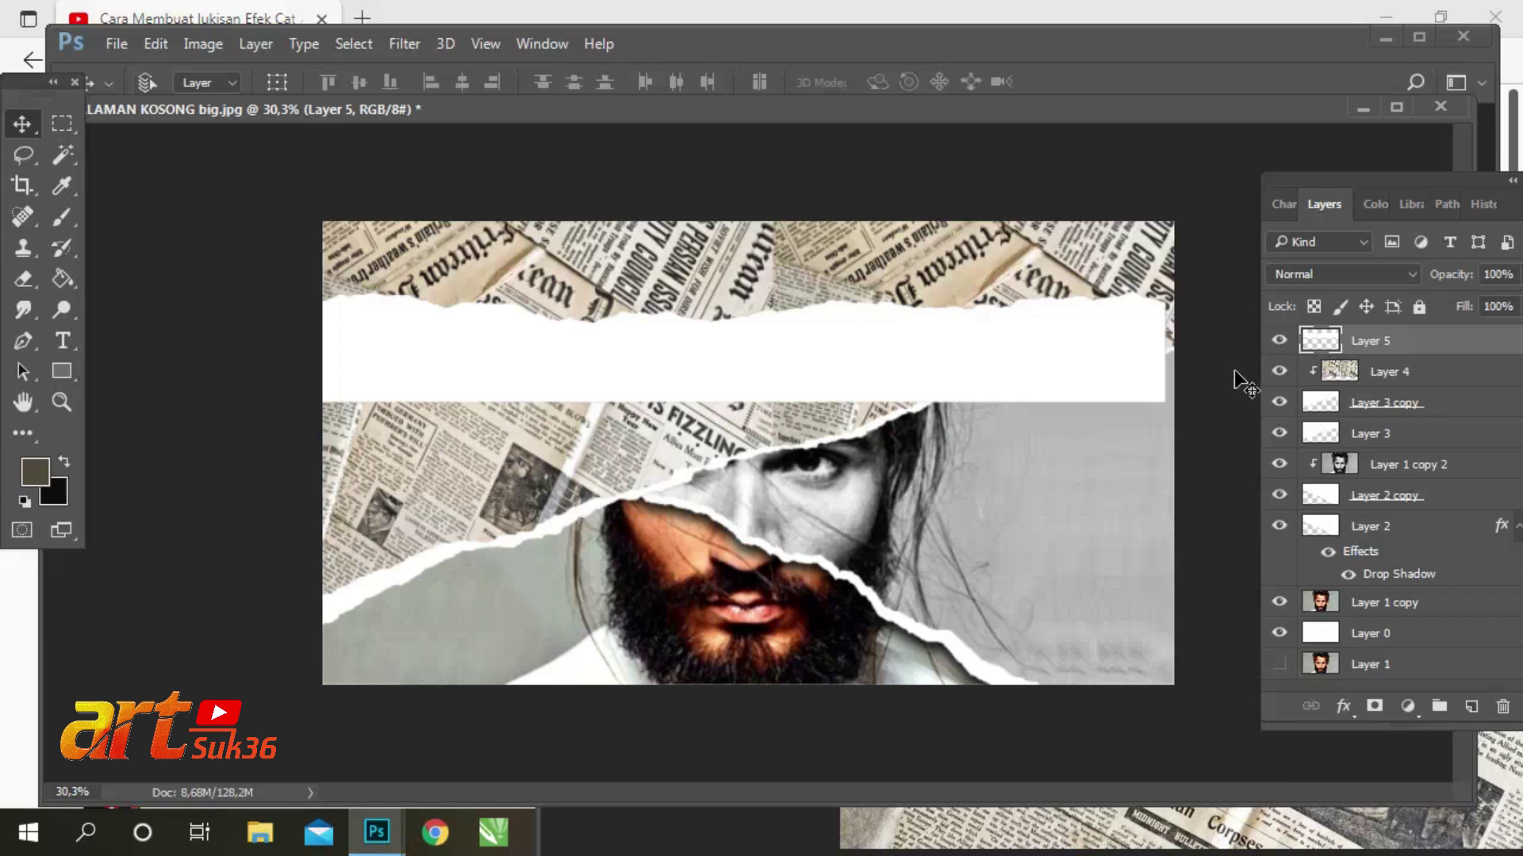
Step: Rotate the strip 180°, stretch it across the canvas top and lower it toward the face
key(ctrl+t)
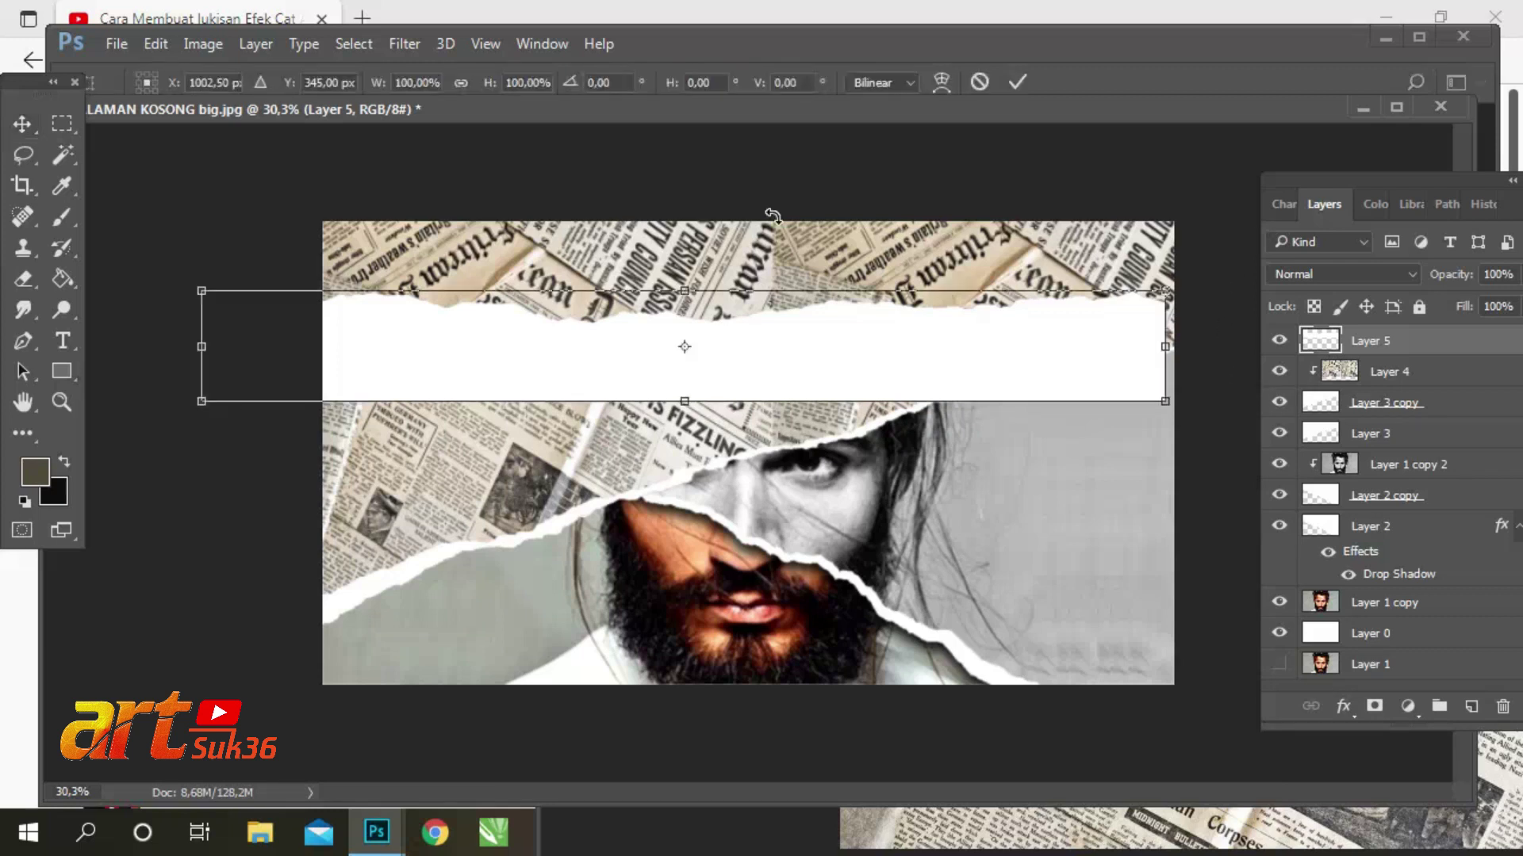
right_click(773, 251)
click(839, 519)
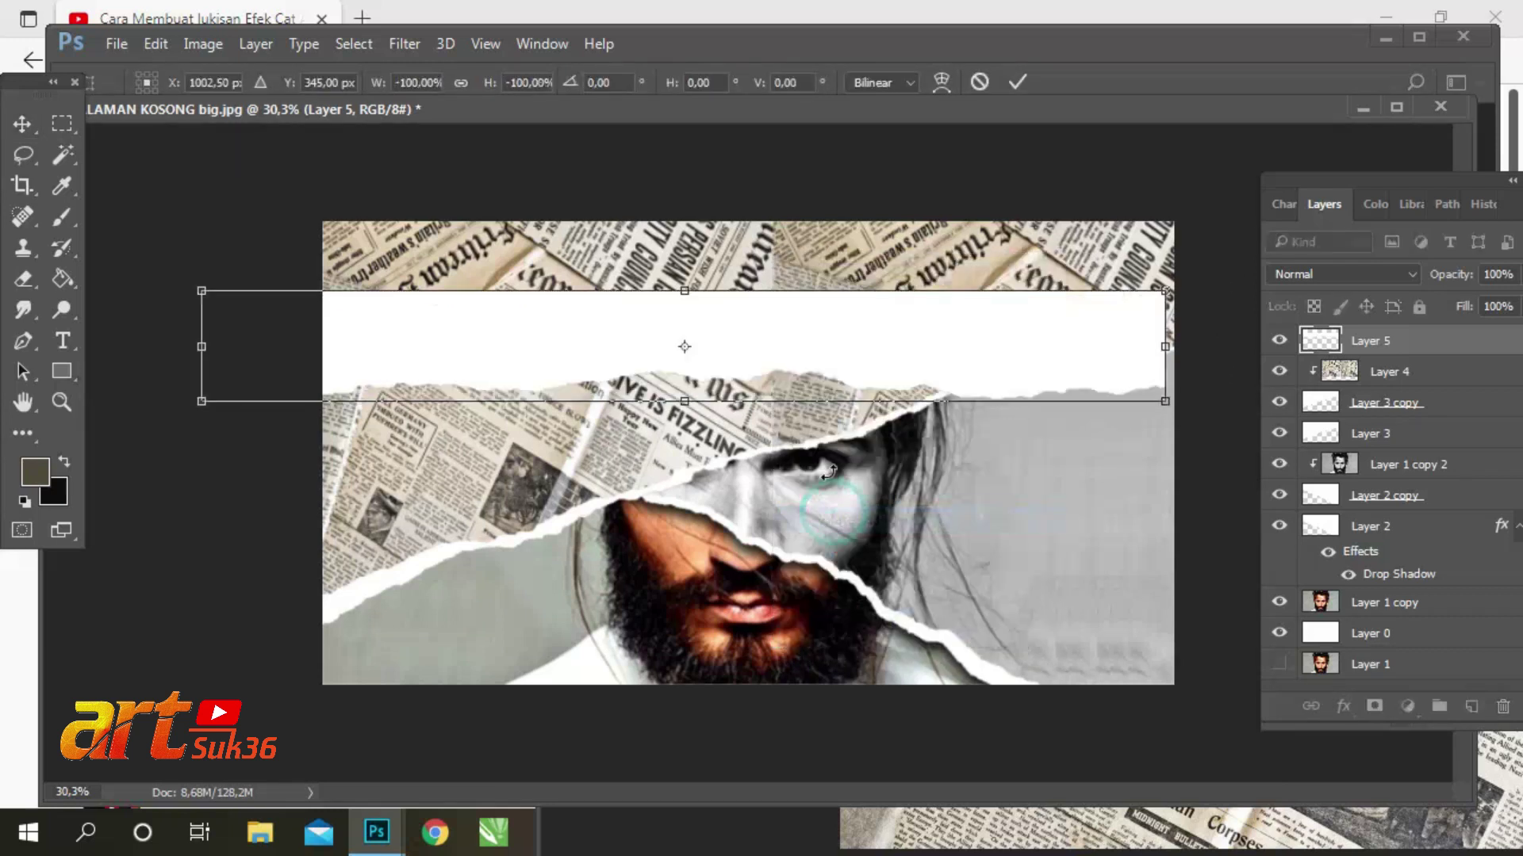
drag(1156, 301, 1160, 212)
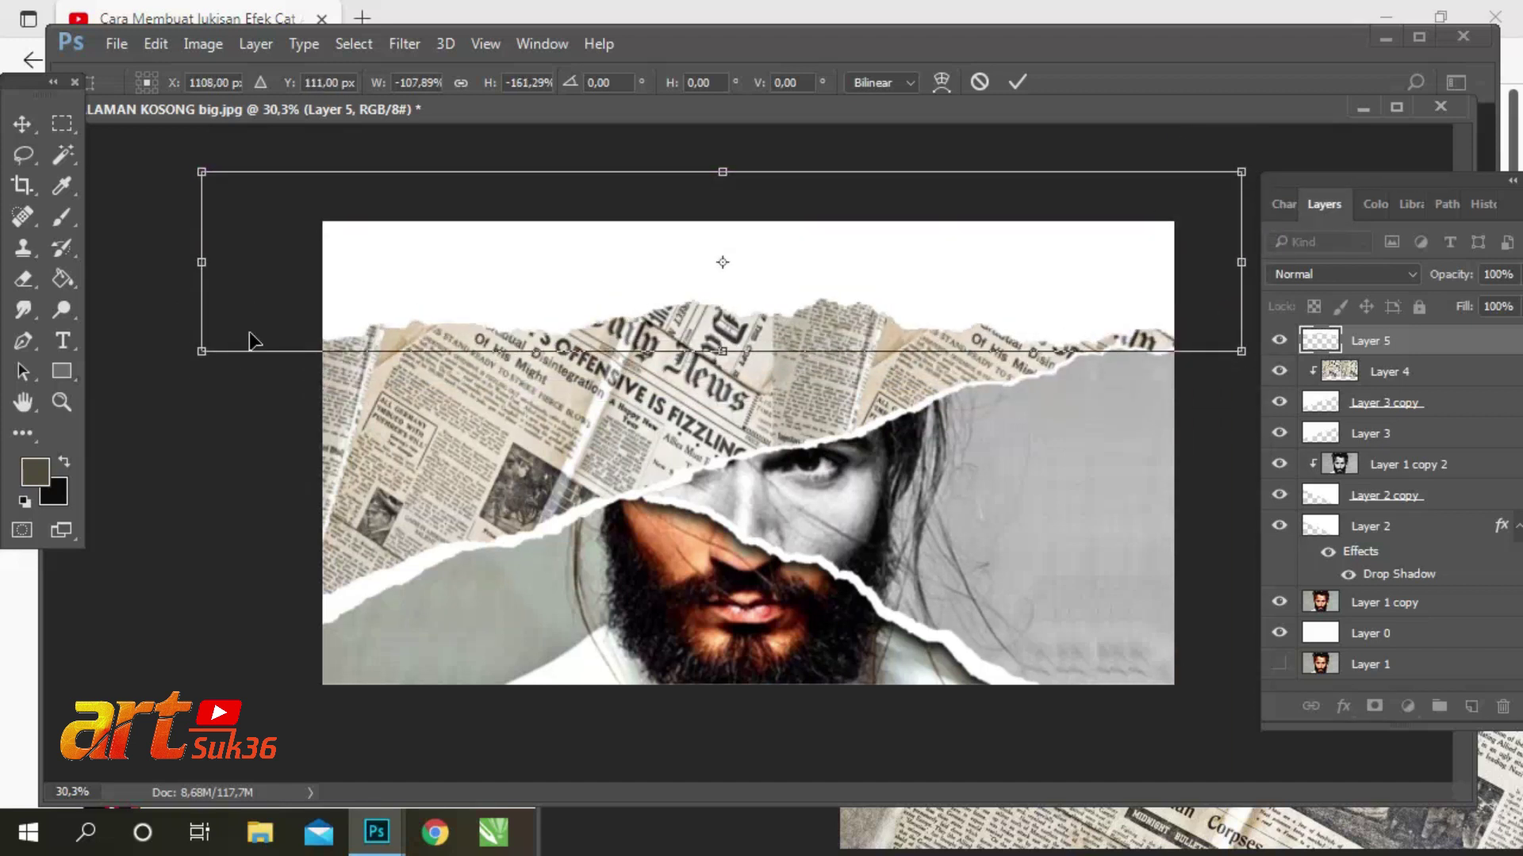
drag(801, 216, 806, 245)
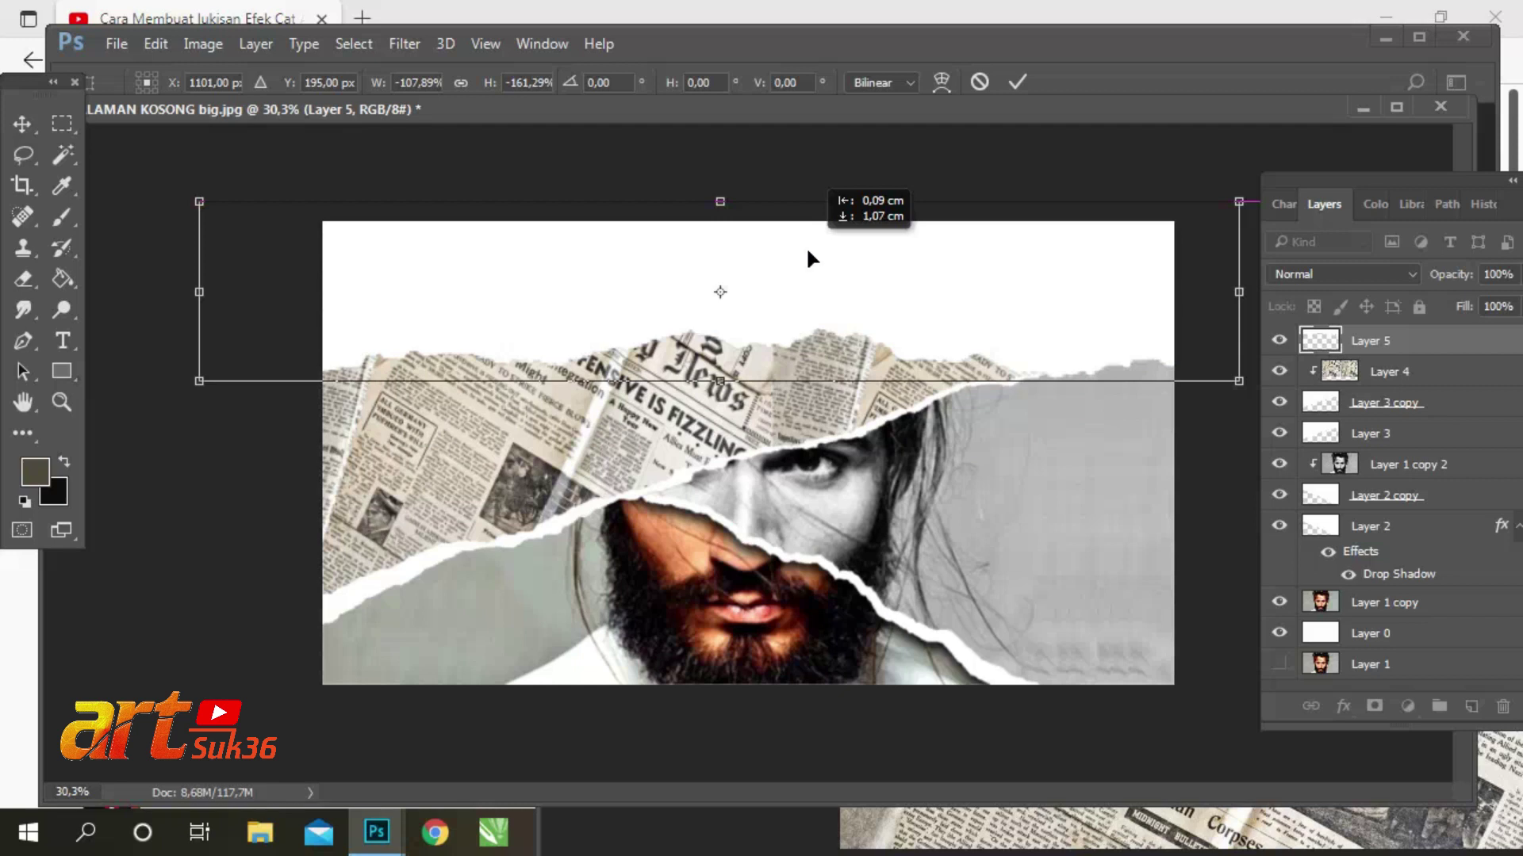
click(942, 81)
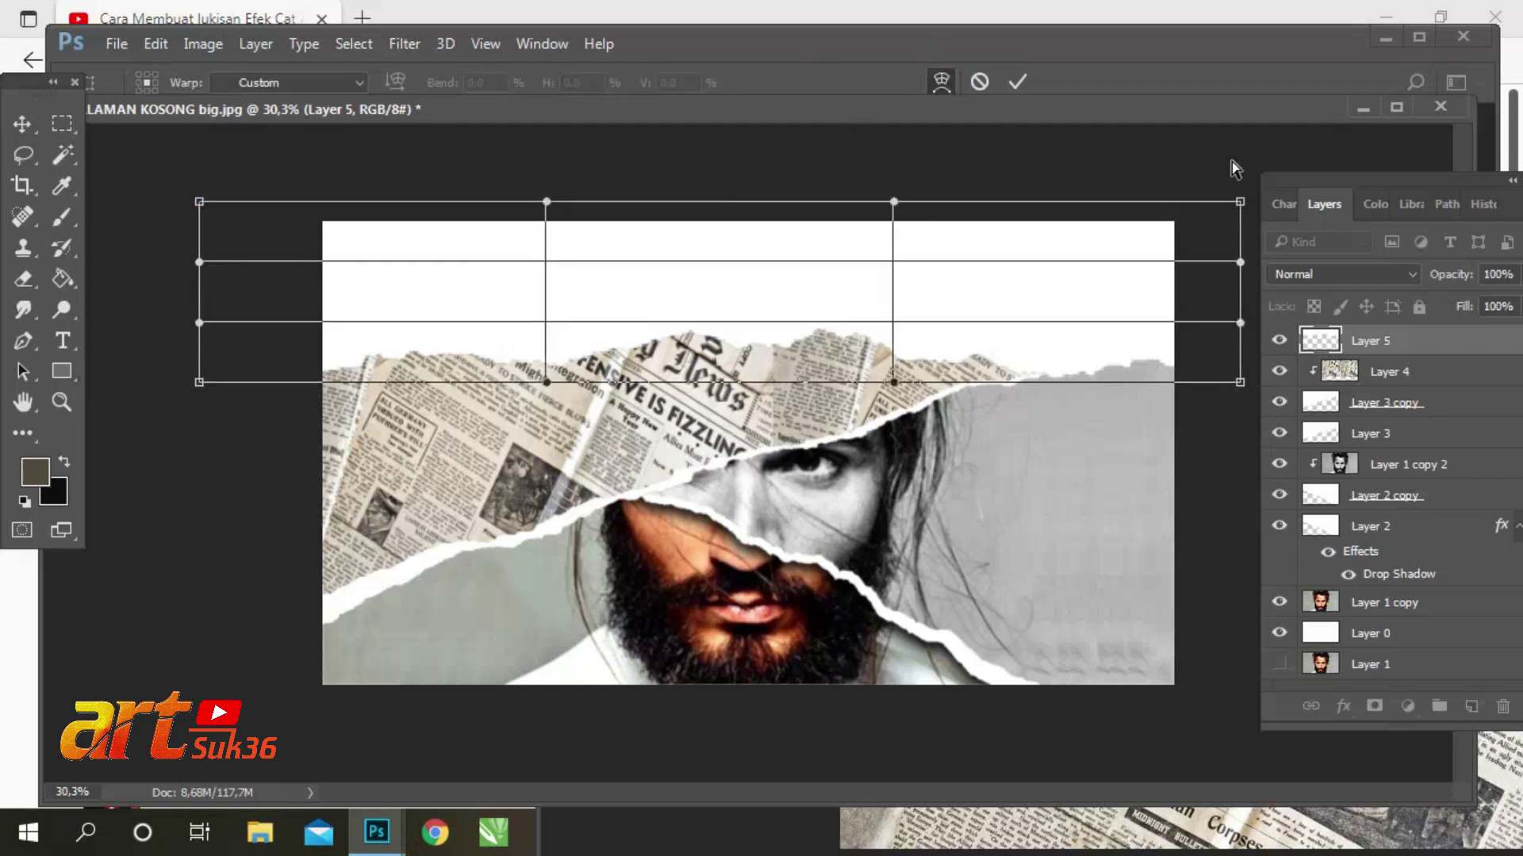
mouse_move(199, 383)
mouse_down()
mouse_move(236, 497)
mouse_move(233, 473)
mouse_up()
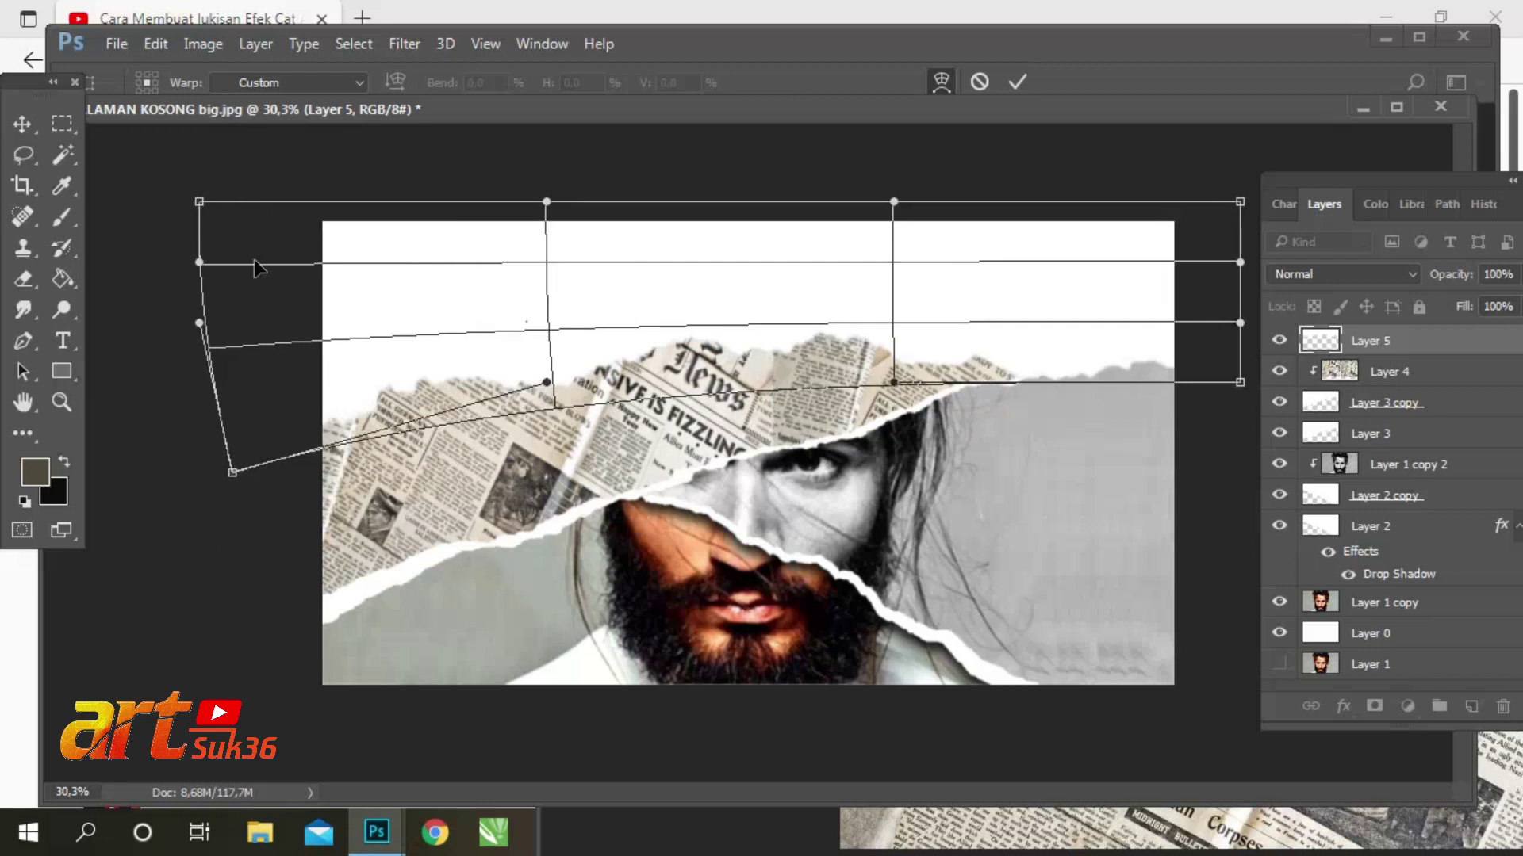
key(Escape)
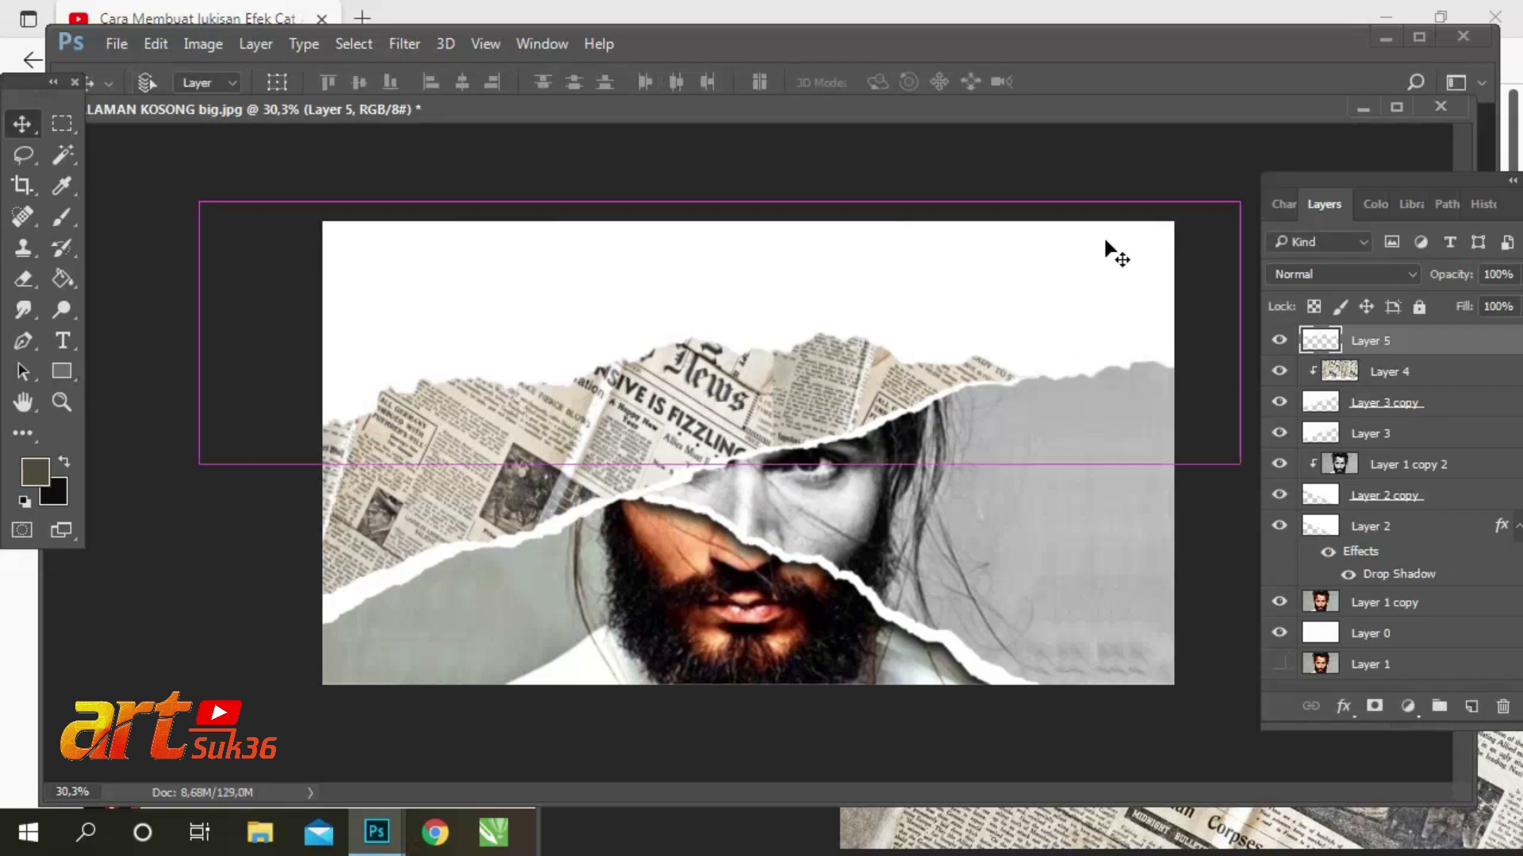
Step: Rotate the white strip about -10° and lower it into a diagonal band
key(ctrl+t)
drag(1169, 172, 1154, 135)
drag(527, 306, 517, 344)
mouse_move(1229, 182)
mouse_down()
mouse_move(1162, 137)
mouse_move(1170, 152)
mouse_up()
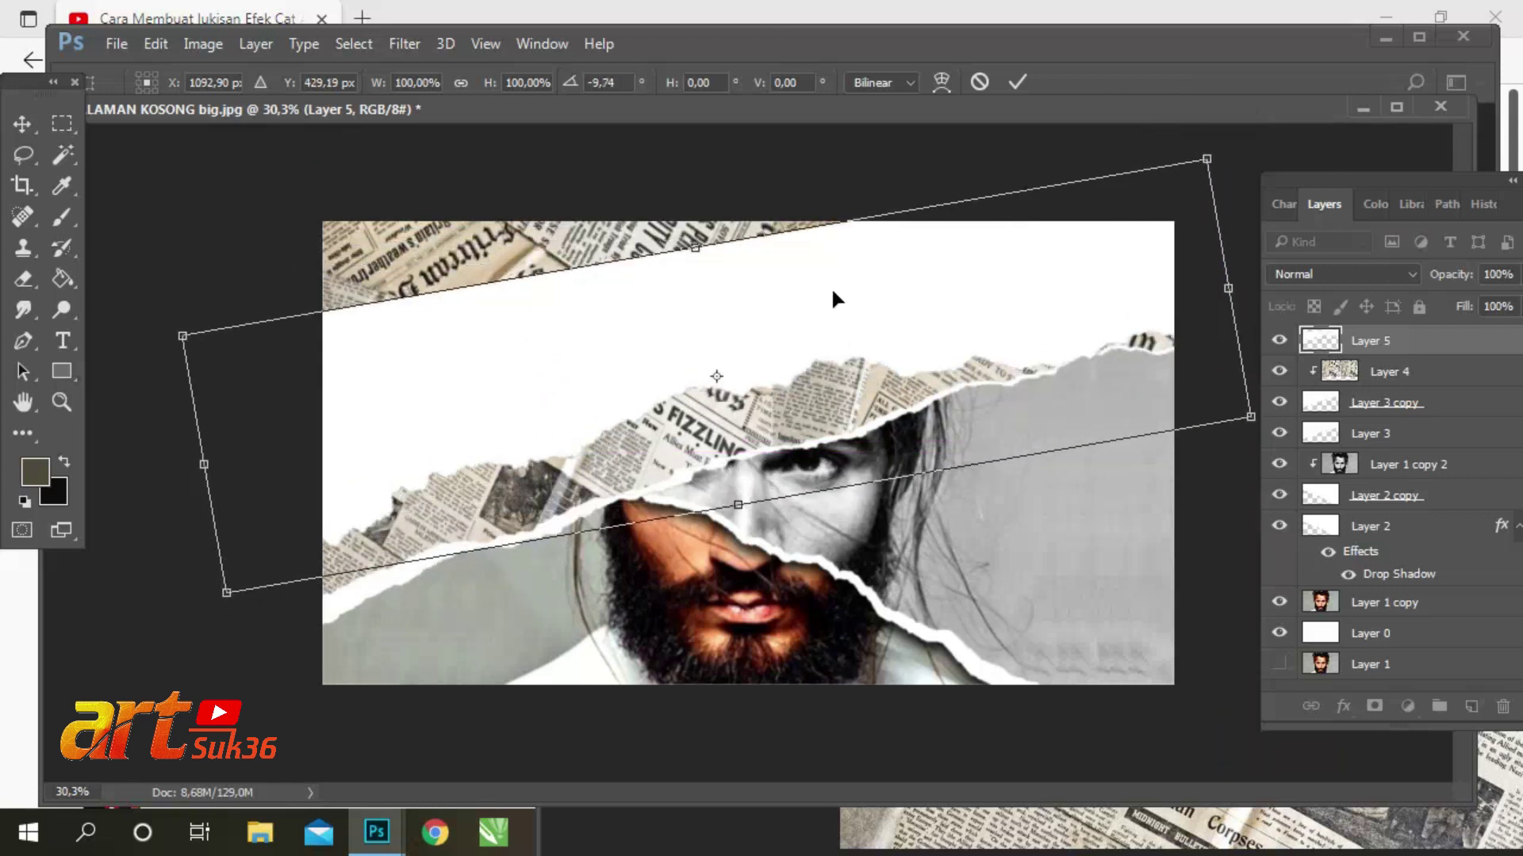
Step: Warp the strip's corners and edges into gentle curves and commit the warp
click(942, 81)
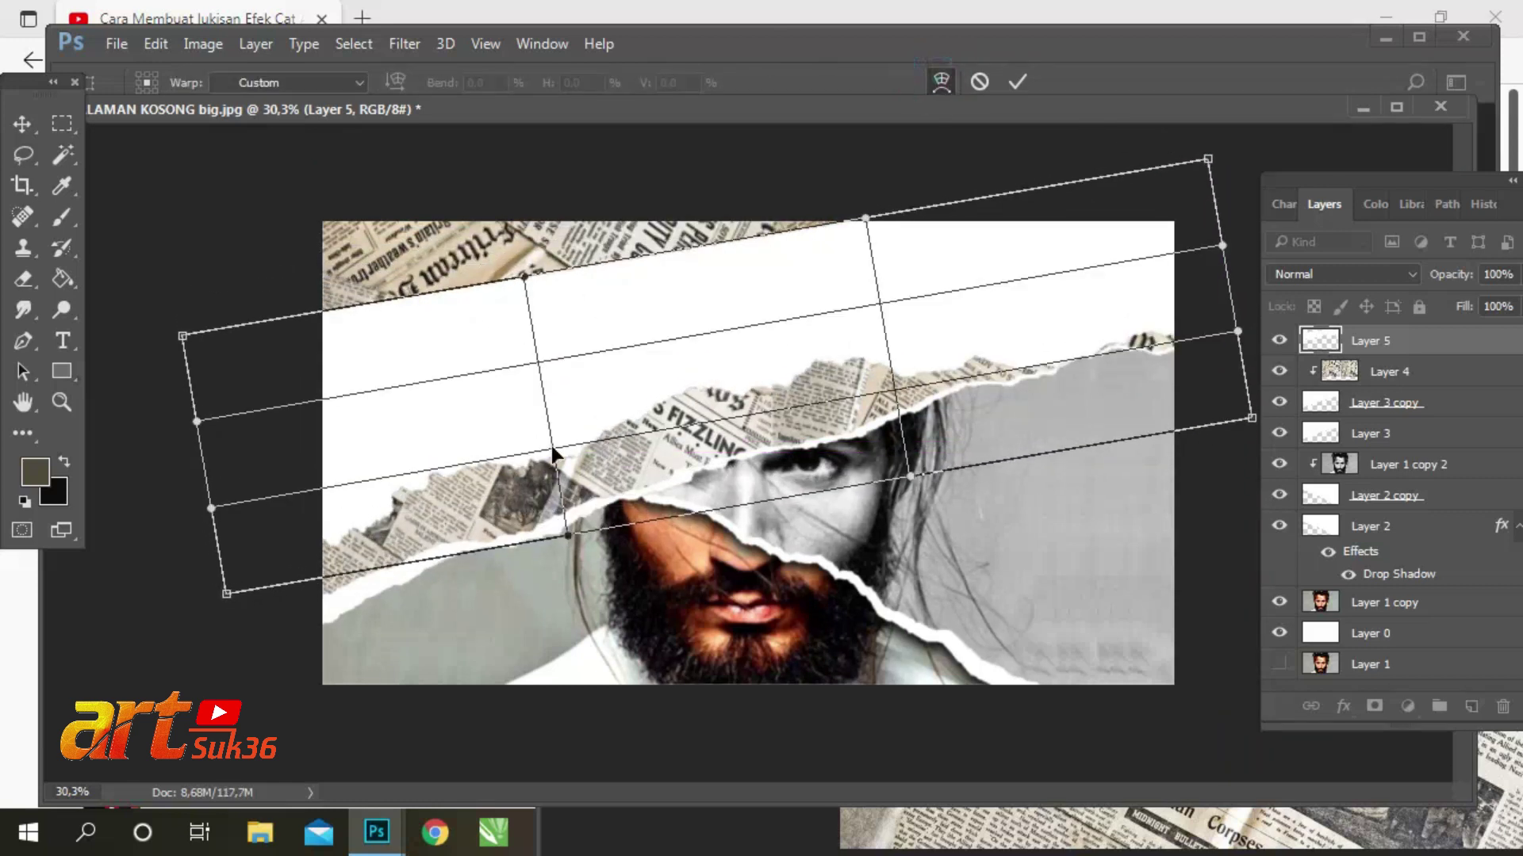
drag(551, 445, 559, 485)
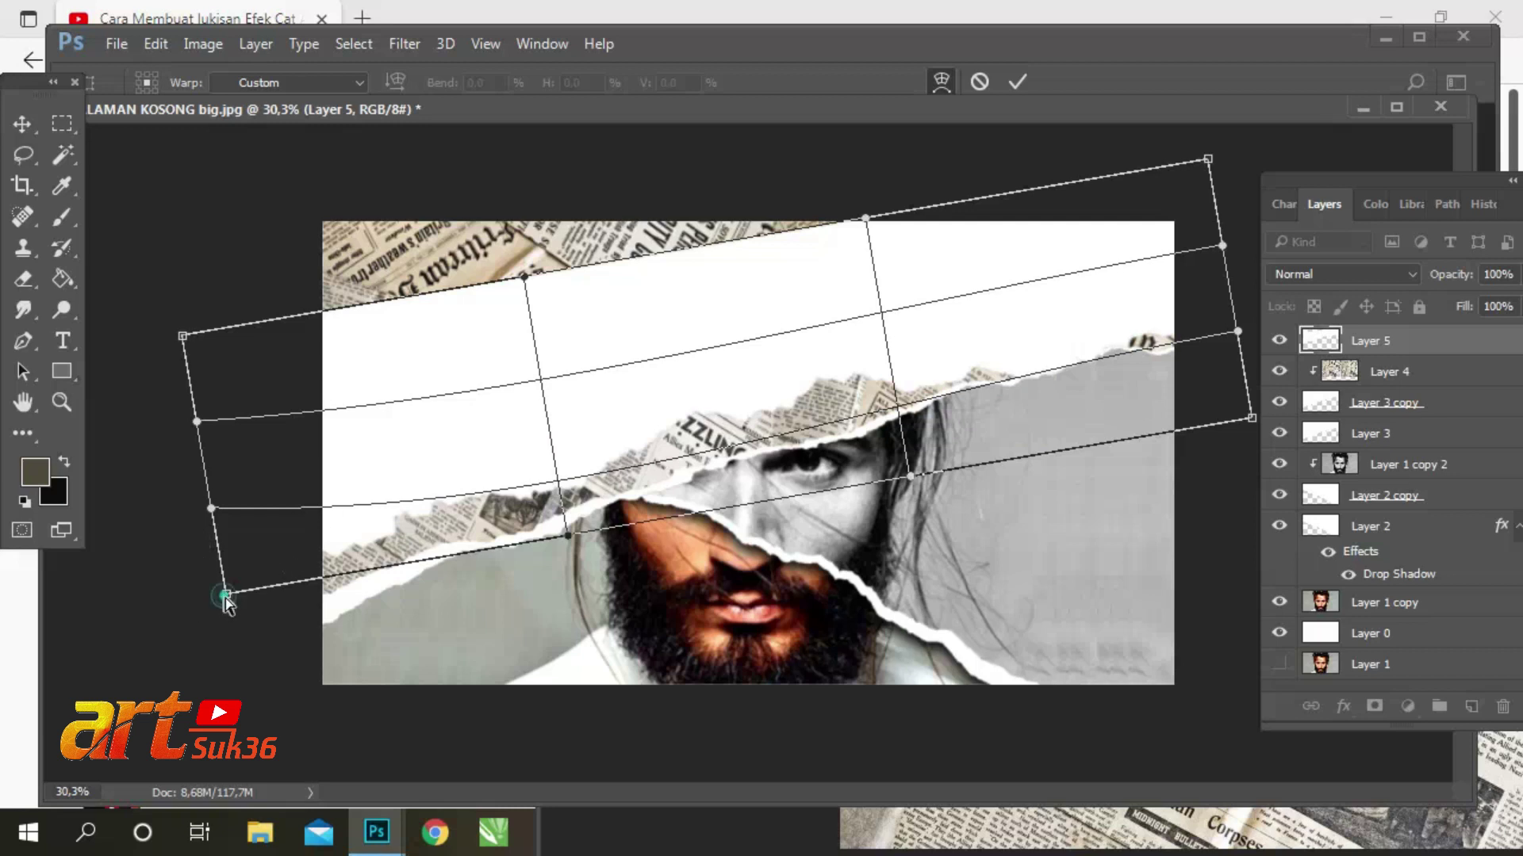
drag(226, 593, 232, 632)
click(1235, 320)
drag(1234, 320, 1201, 294)
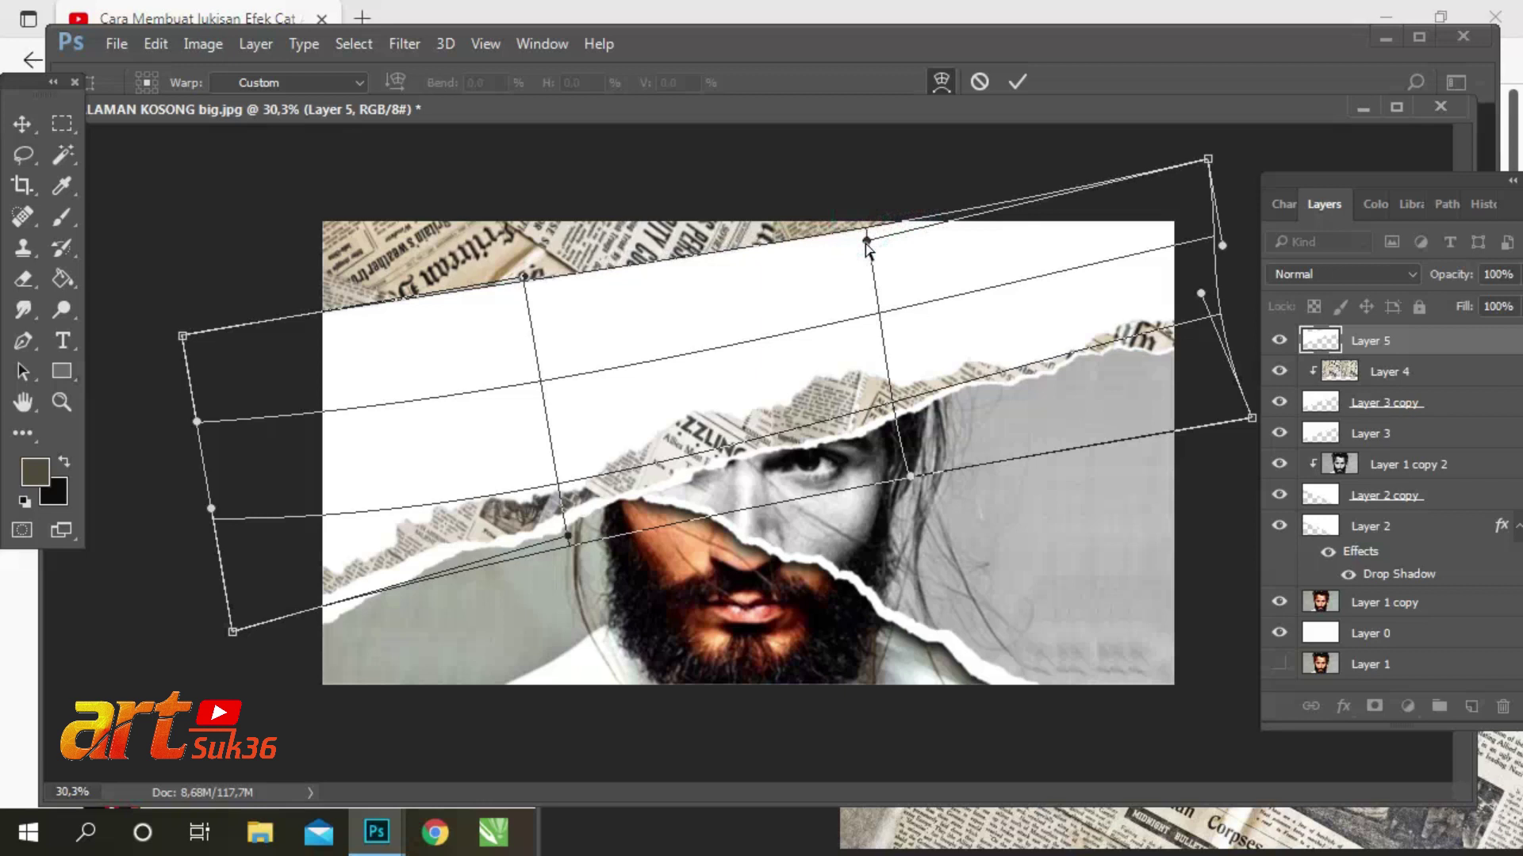
mouse_move(910, 474)
mouse_down()
mouse_move(1019, 440)
mouse_move(963, 447)
mouse_up()
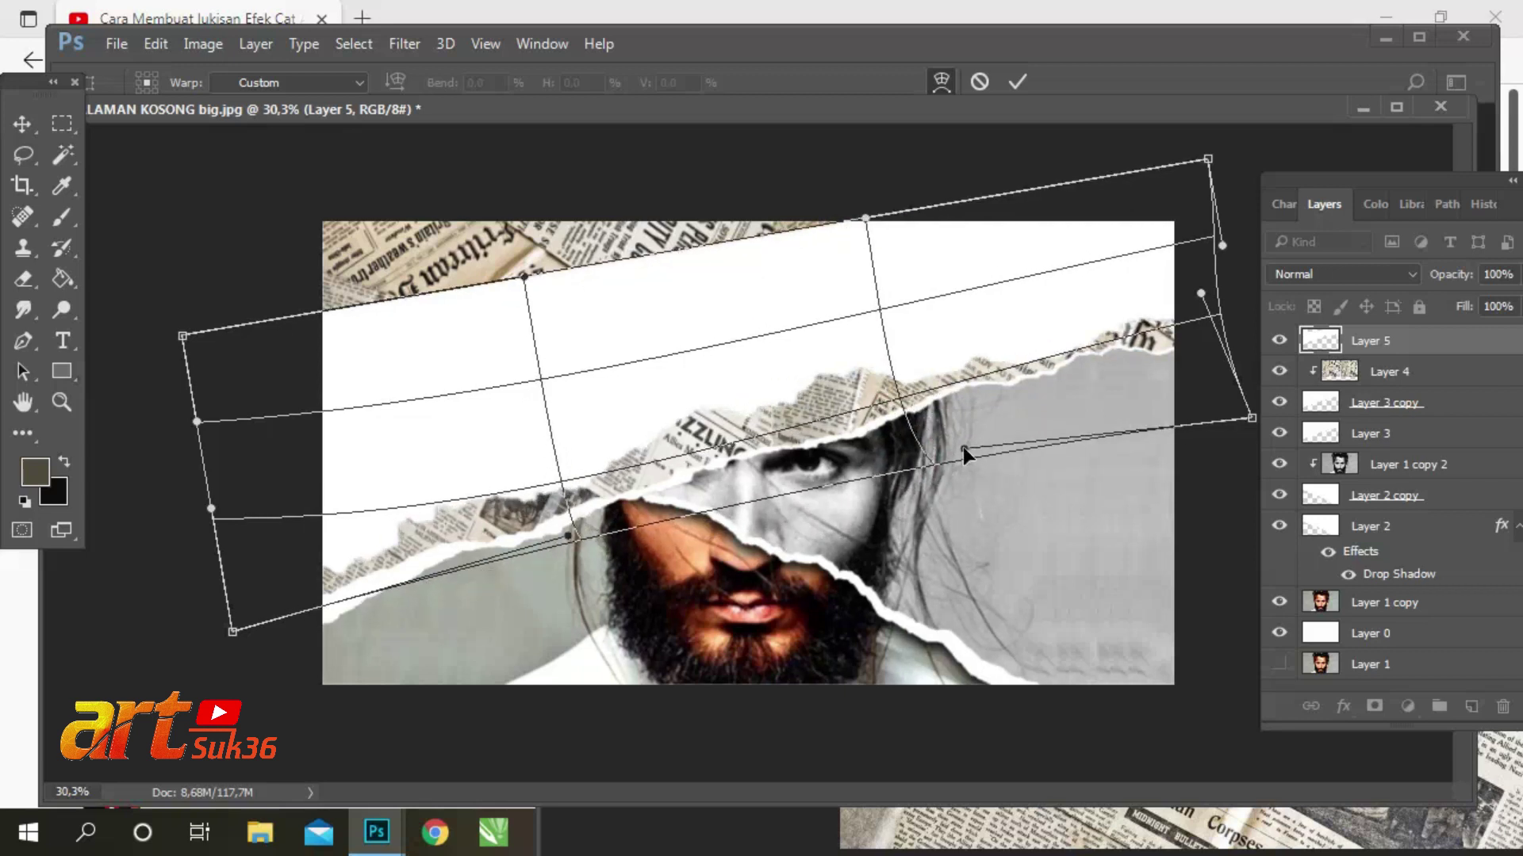
drag(212, 510, 176, 343)
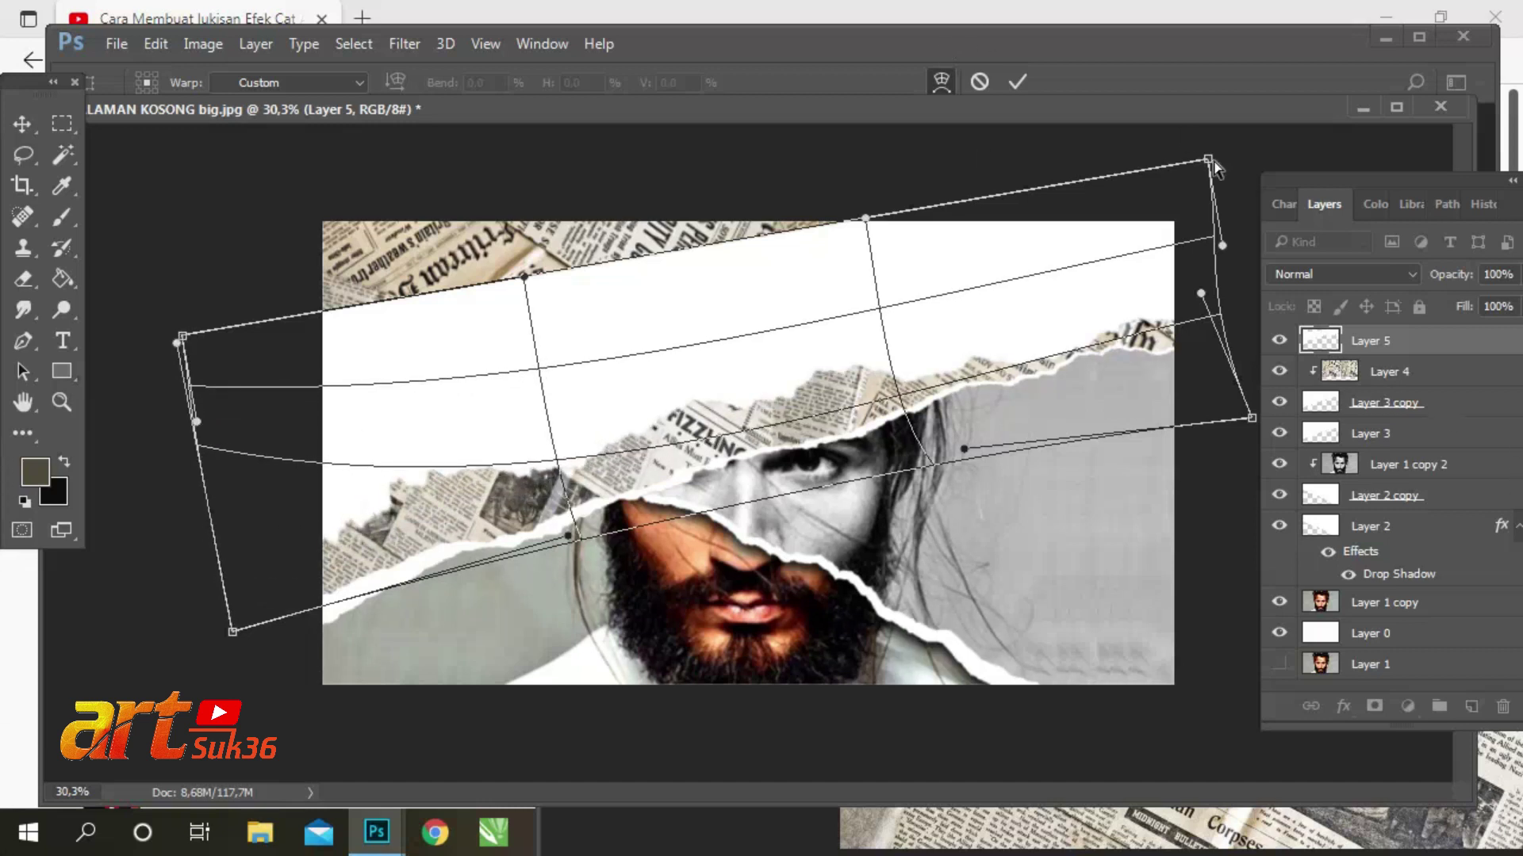
drag(1207, 159, 1196, 146)
drag(1222, 246, 1200, 290)
key(Return)
Step: Lasso the upper white band and move it up-left to cover the remaining newspaper corner
key(l)
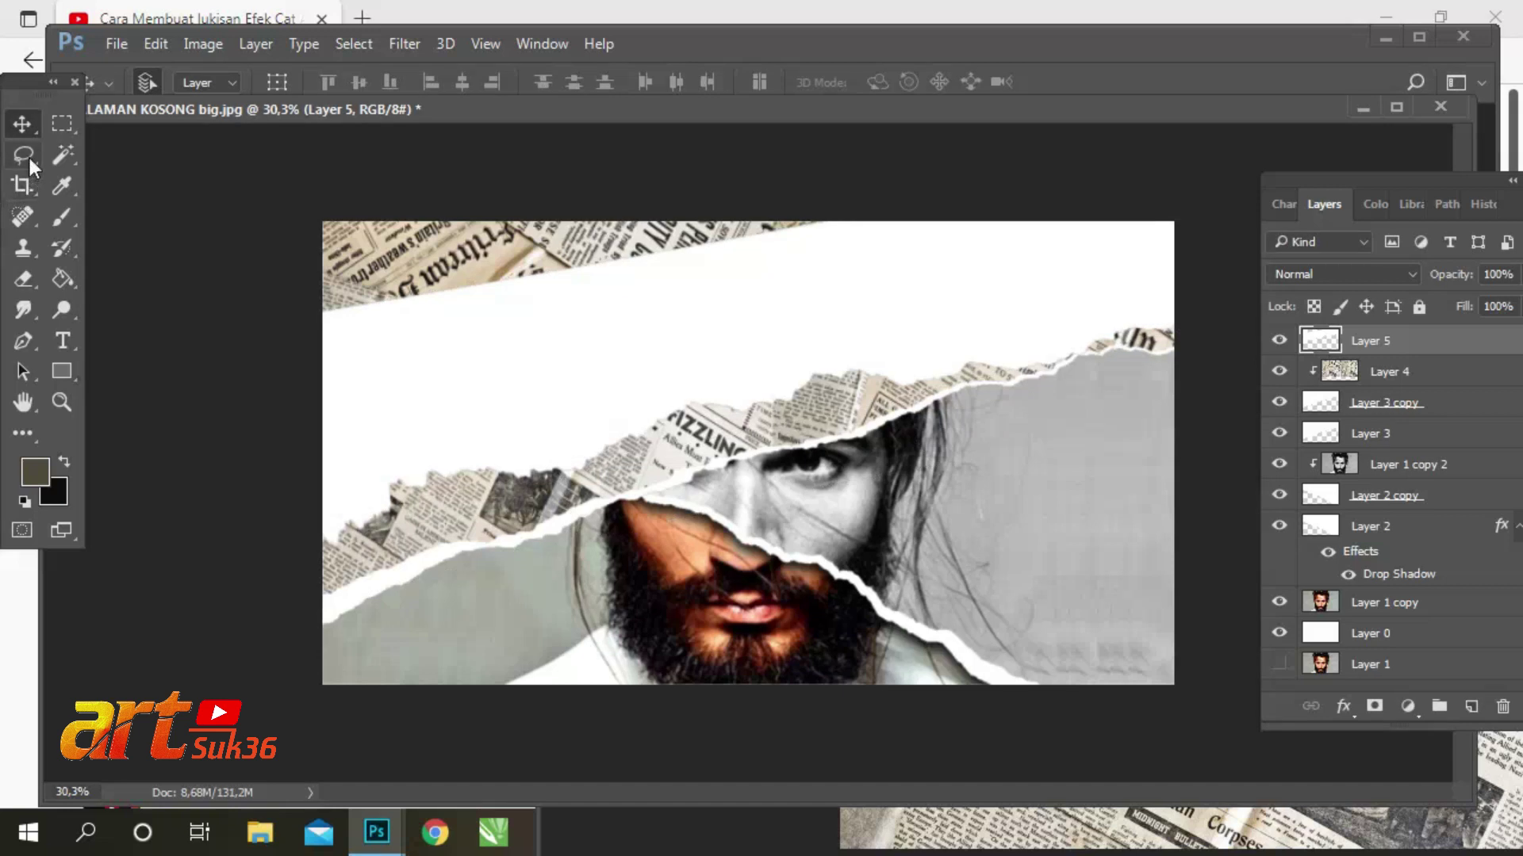
mouse_move(1027, 219)
mouse_down()
mouse_move(487, 436)
mouse_move(1019, 223)
mouse_up()
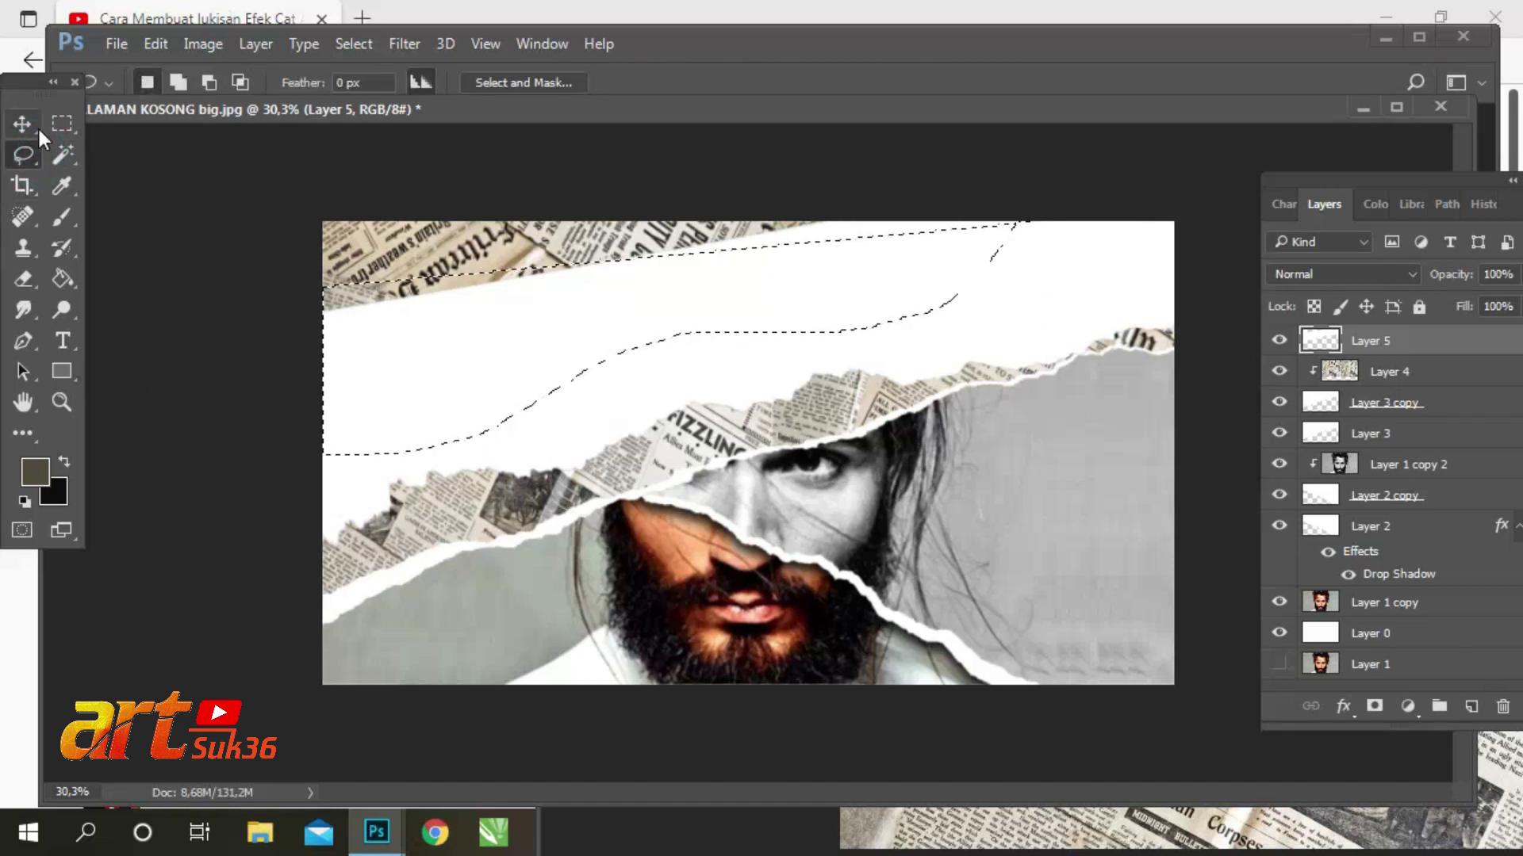
key(v)
drag(627, 311, 525, 223)
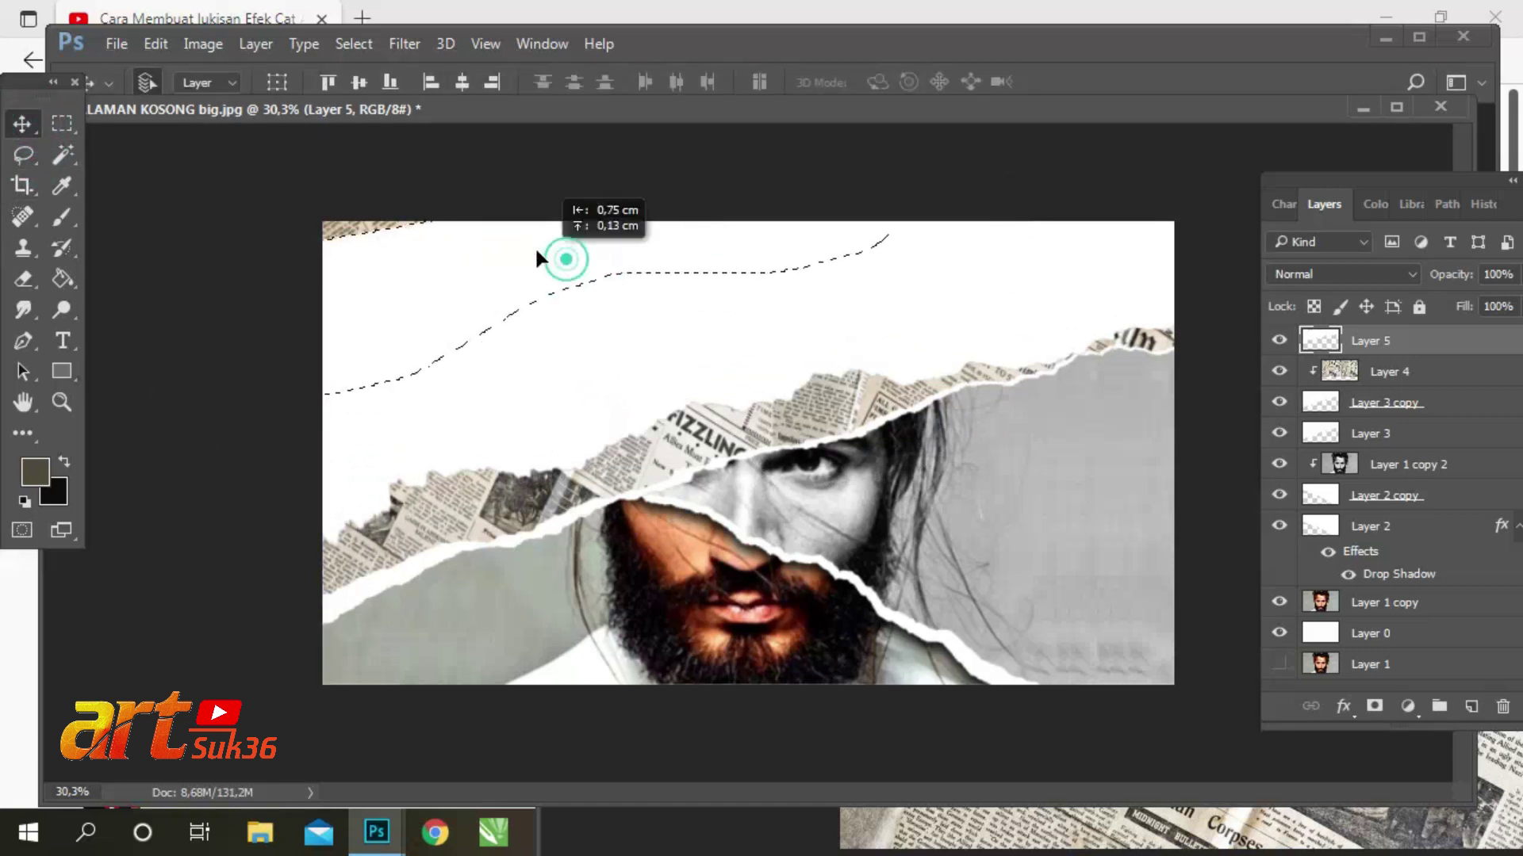
key(ctrl+d)
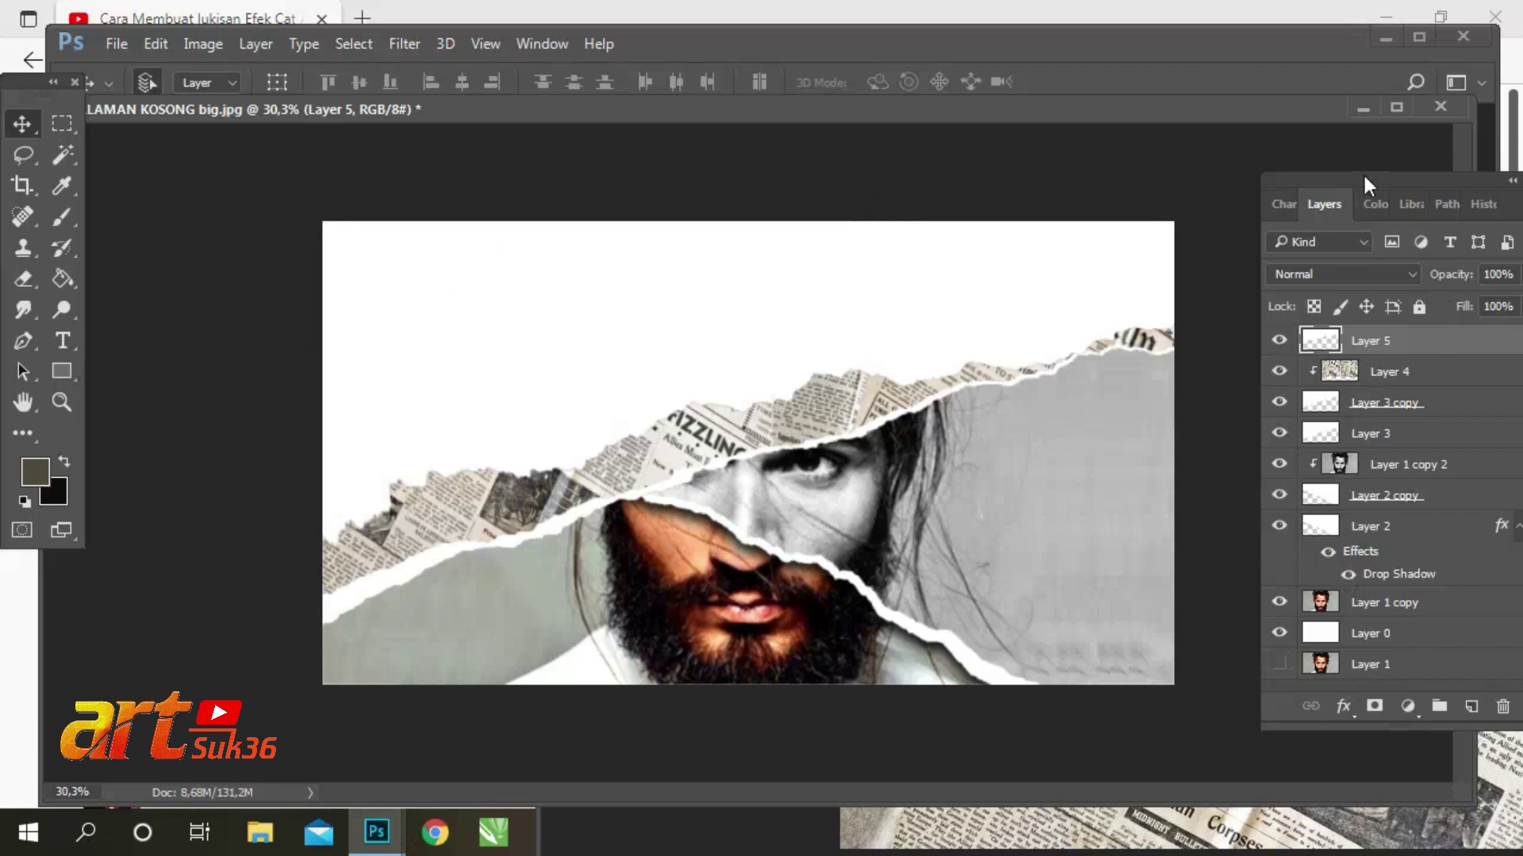
drag(1358, 175, 1336, 127)
Step: Show Layer 1, duplicate it, move Layer 1 copy 3 to the top and clip it to Layer 5
click(1256, 615)
drag(1364, 617, 1448, 658)
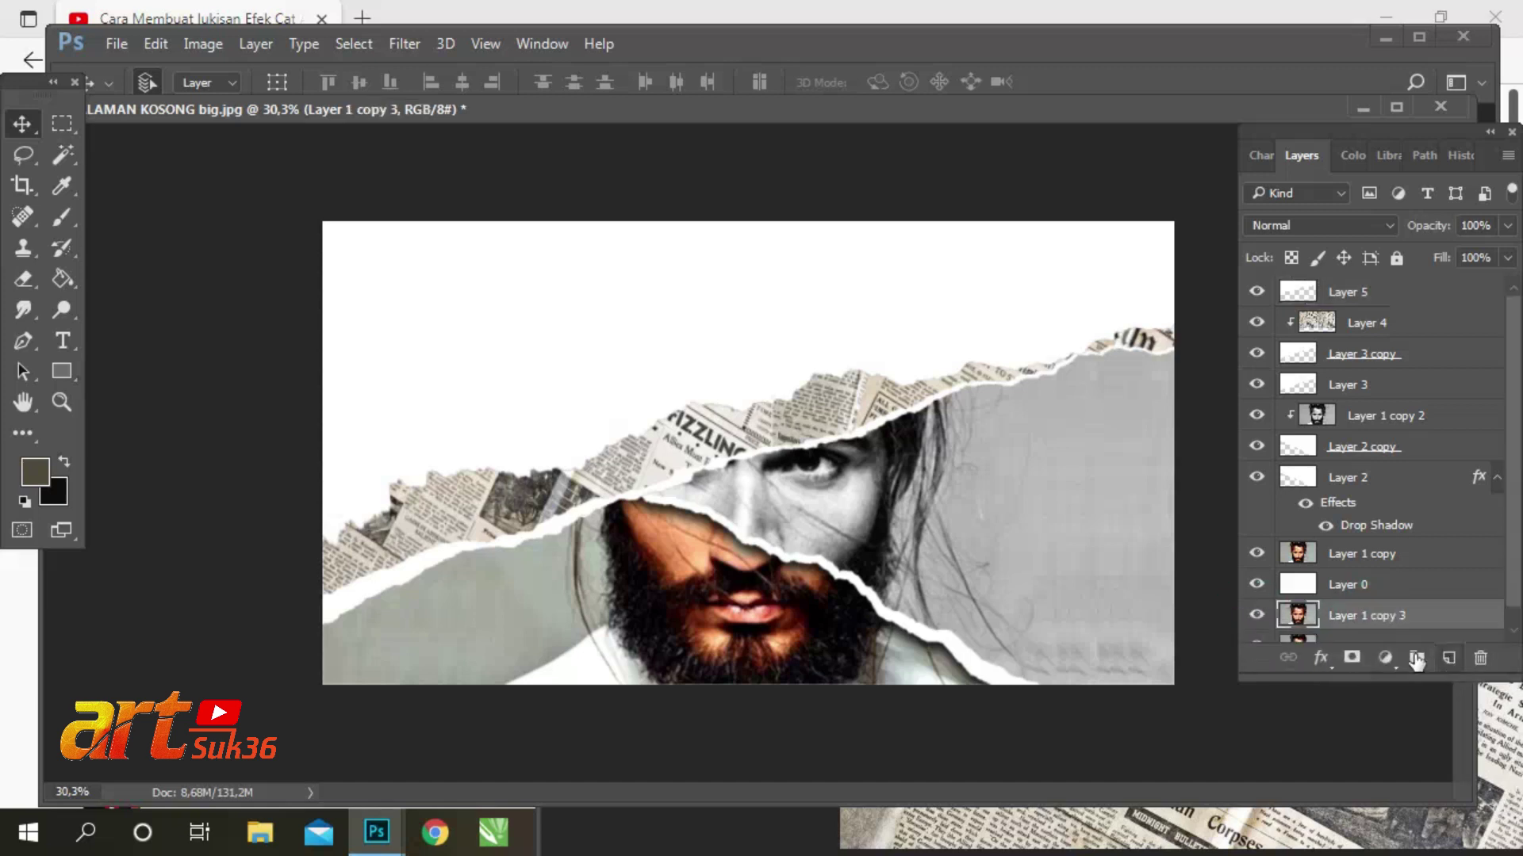
scroll(1269, 634, down, 1)
mouse_move(1332, 599)
mouse_down()
mouse_move(1335, 260)
mouse_move(1346, 623)
mouse_move(1346, 291)
mouse_up()
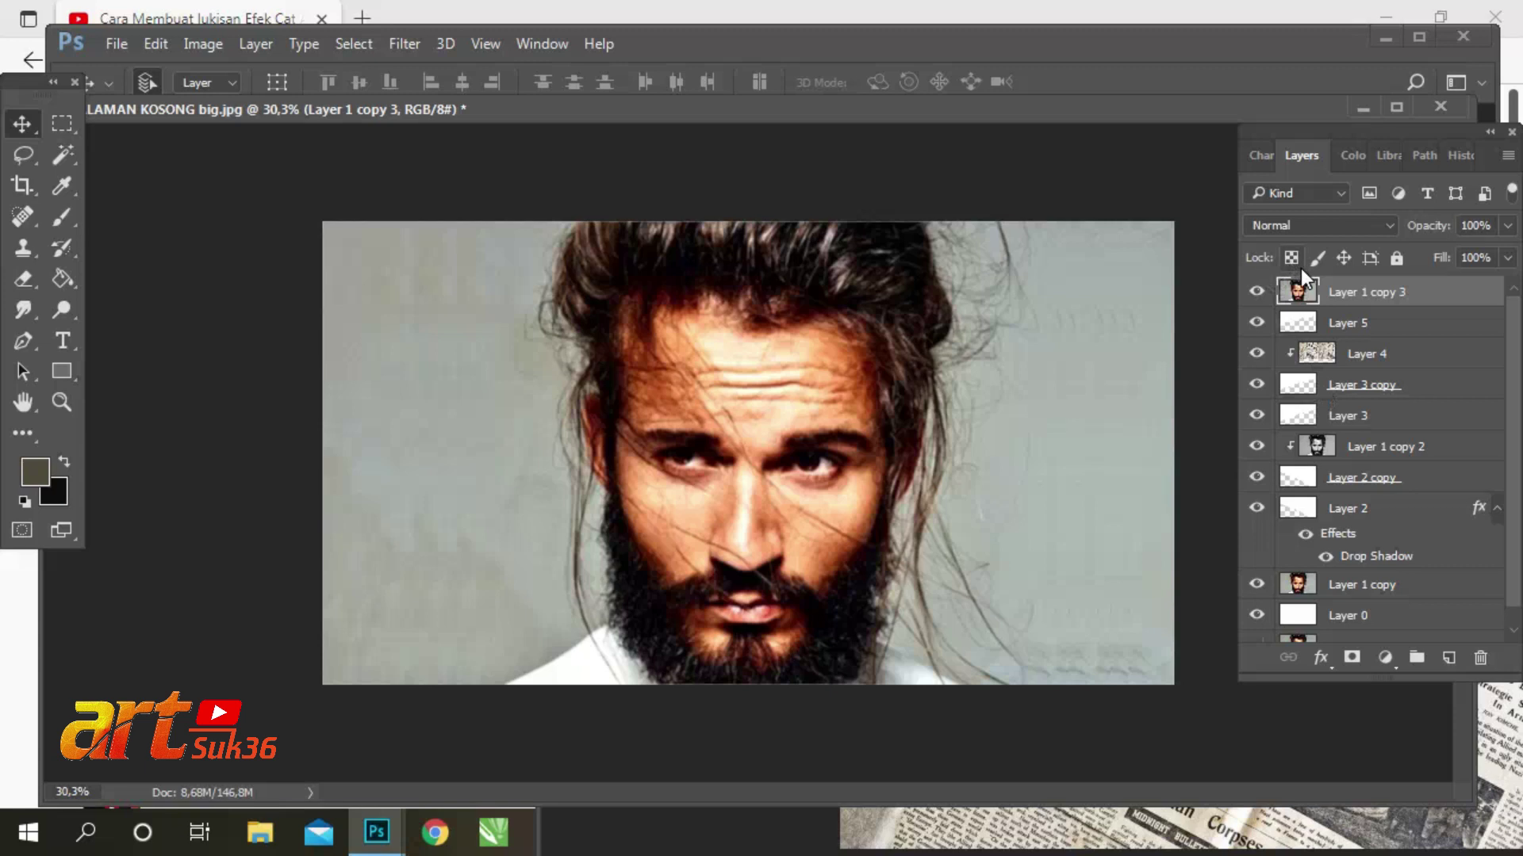
right_click(1340, 294)
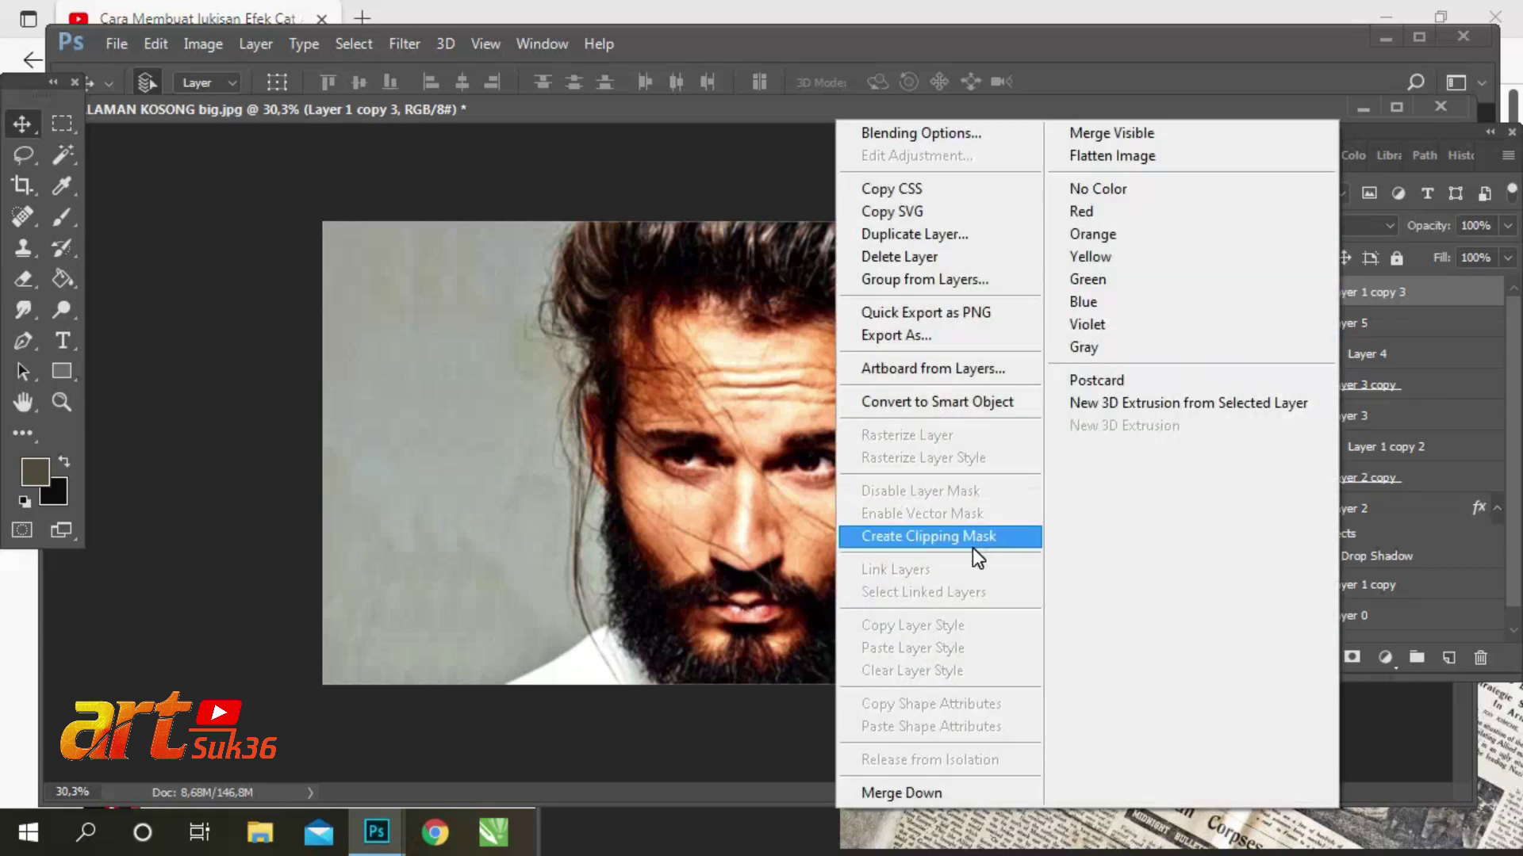
click(973, 537)
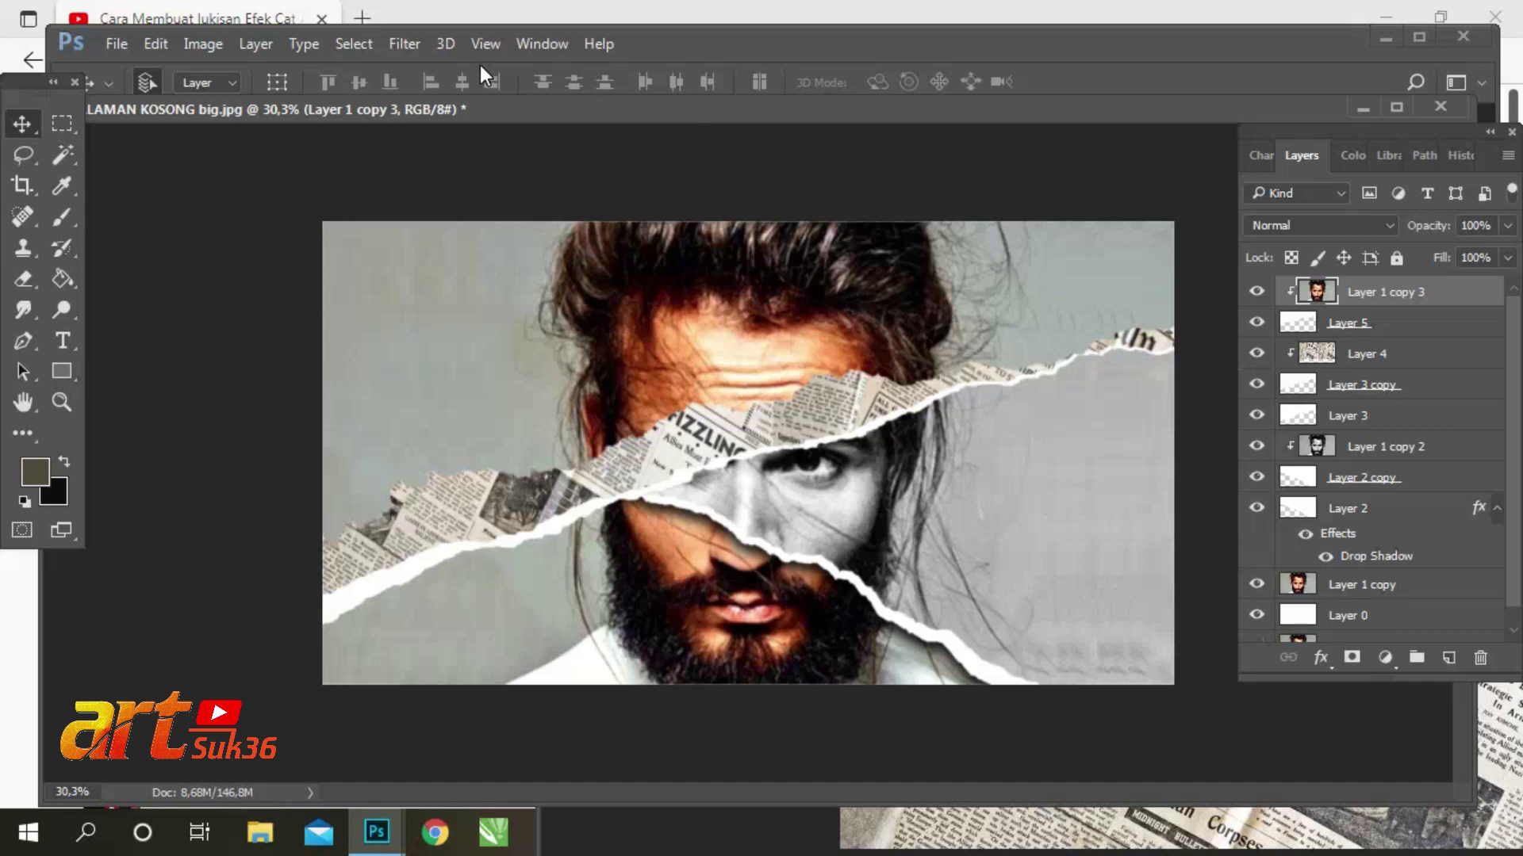
click(922, 205)
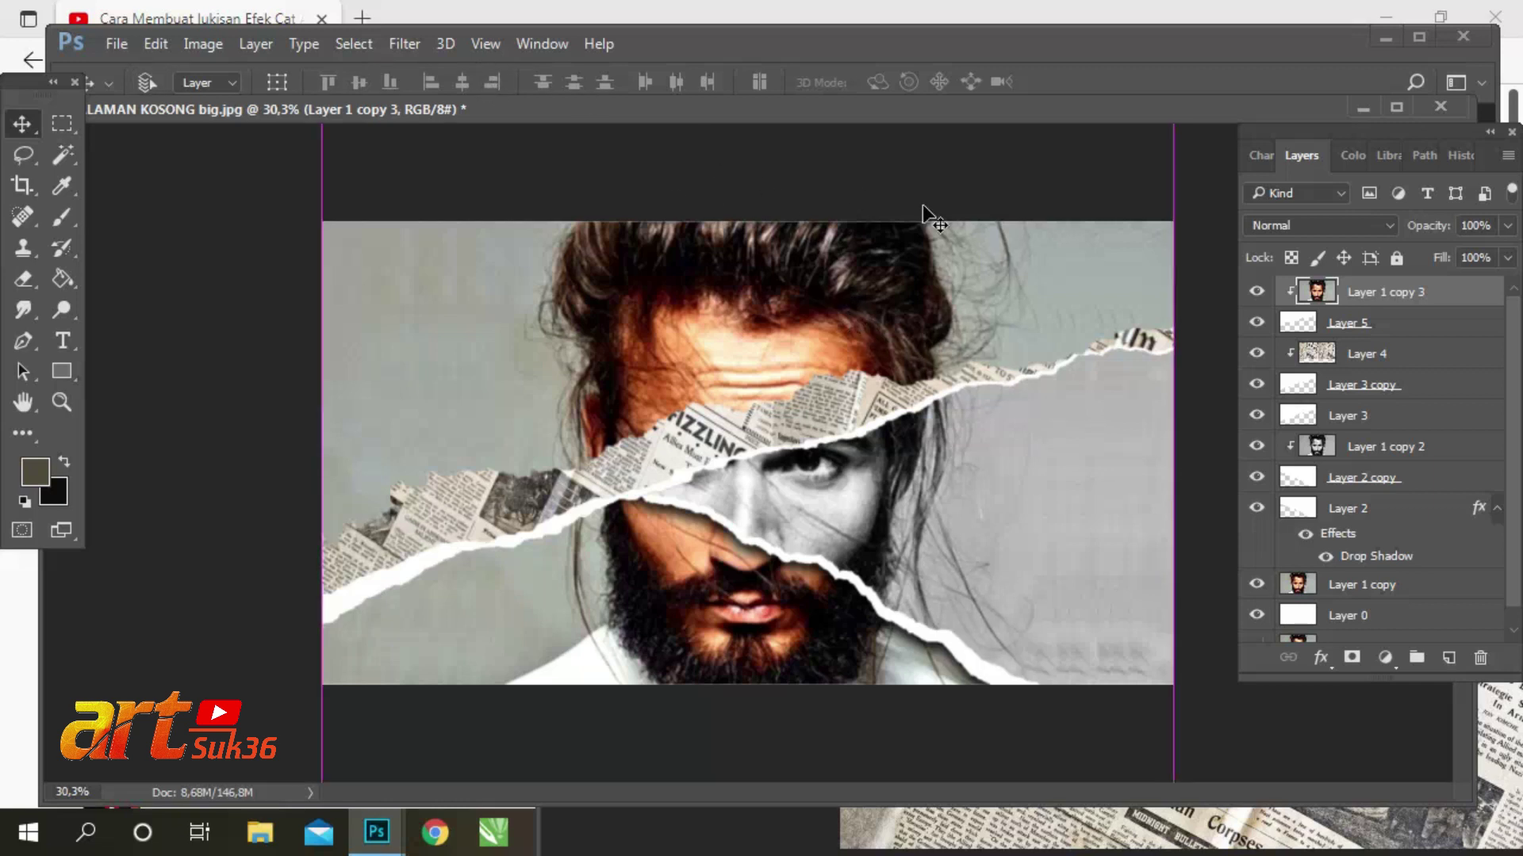
Step: Fade Layer 1 copy 3 to about 61% opacity
click(1508, 228)
drag(1501, 252, 1457, 244)
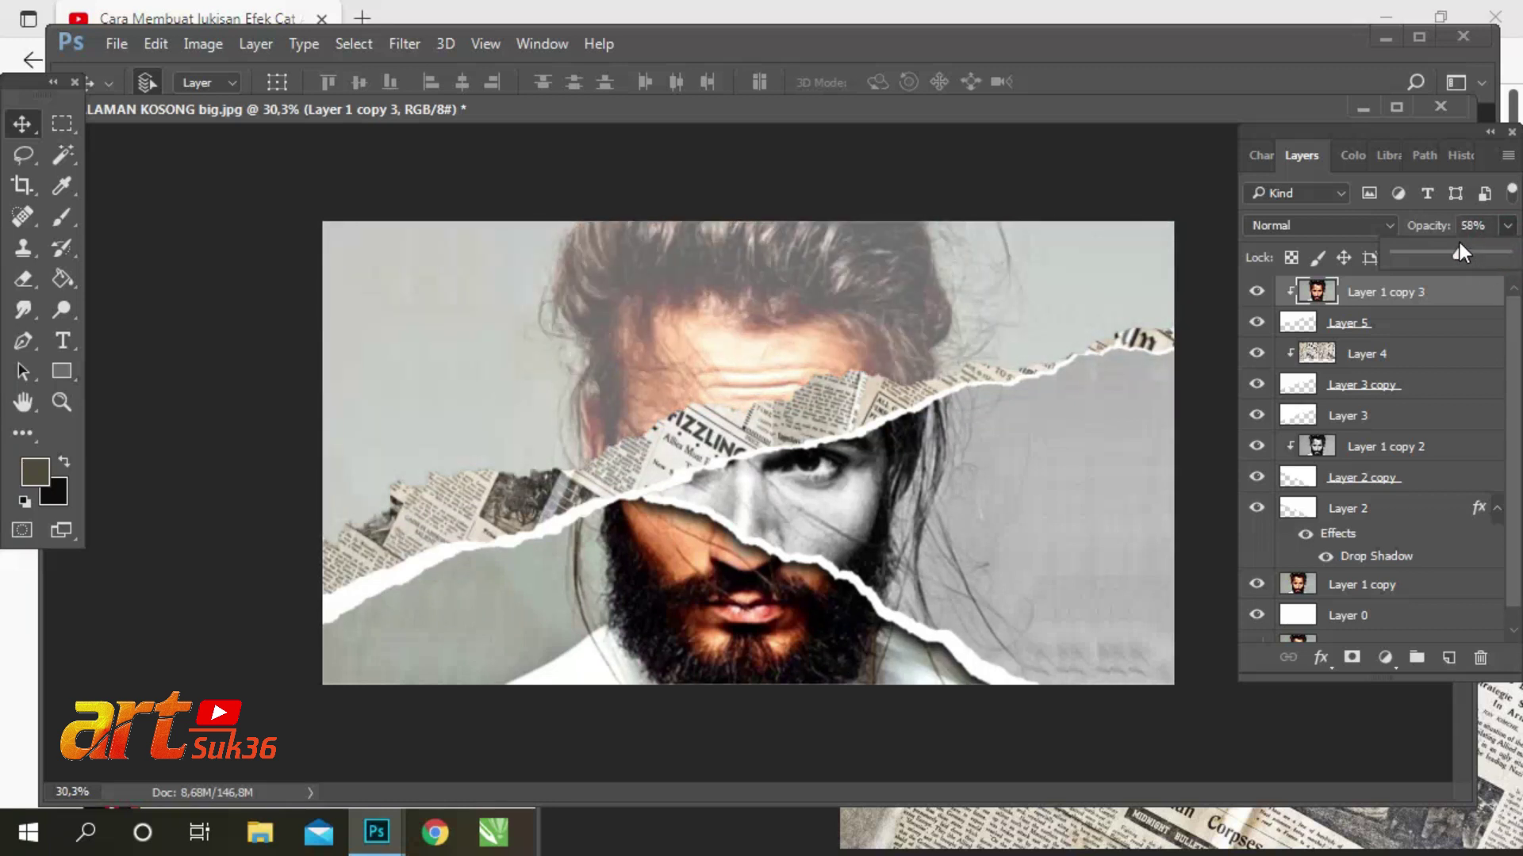
drag(1459, 244, 1521, 246)
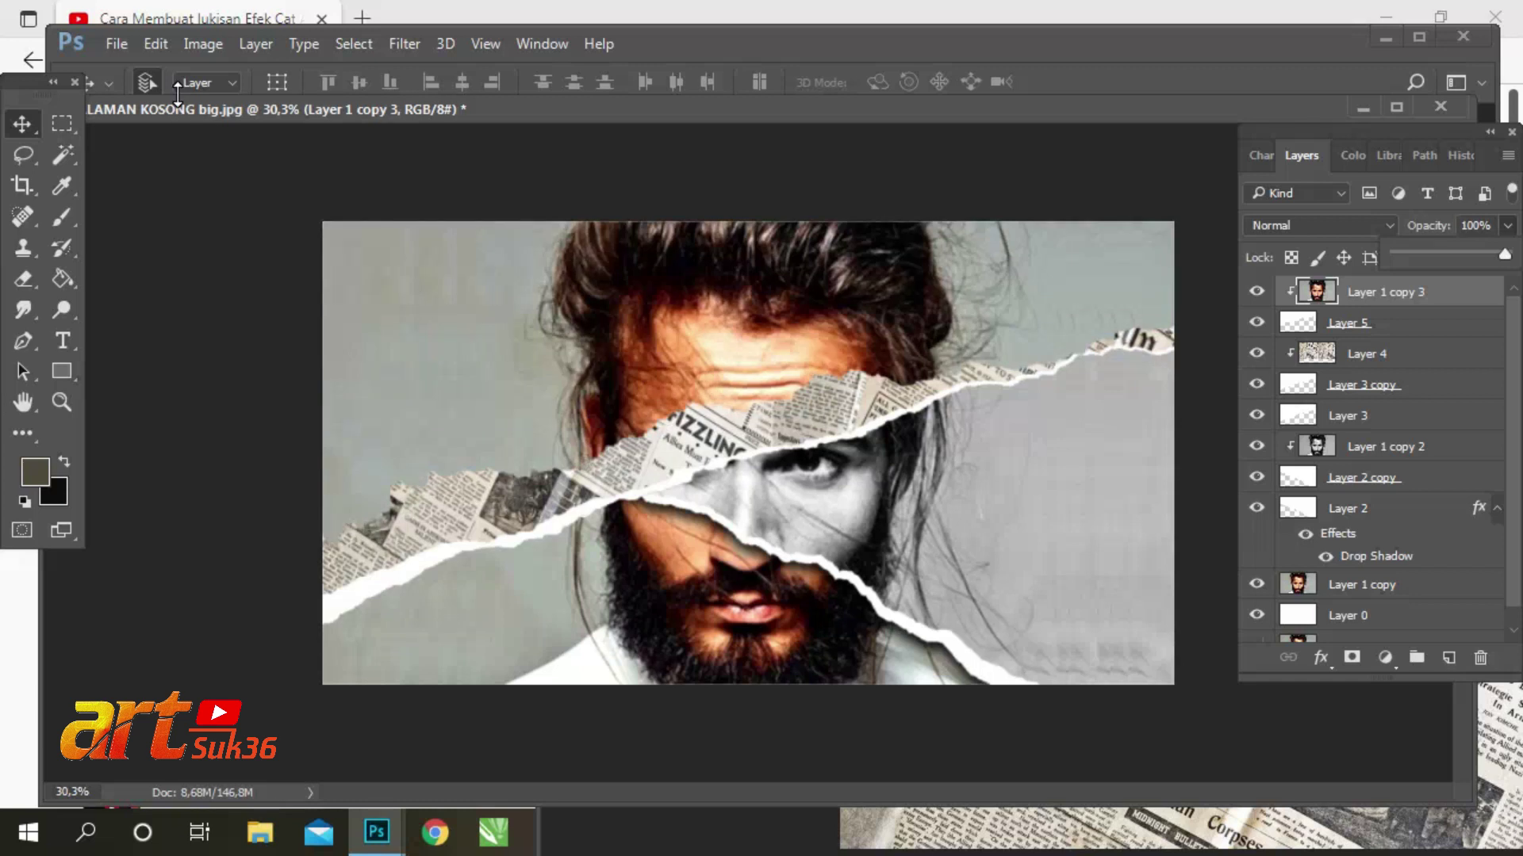
mouse_move(1504, 254)
mouse_down()
mouse_move(1455, 253)
mouse_move(1470, 258)
mouse_up()
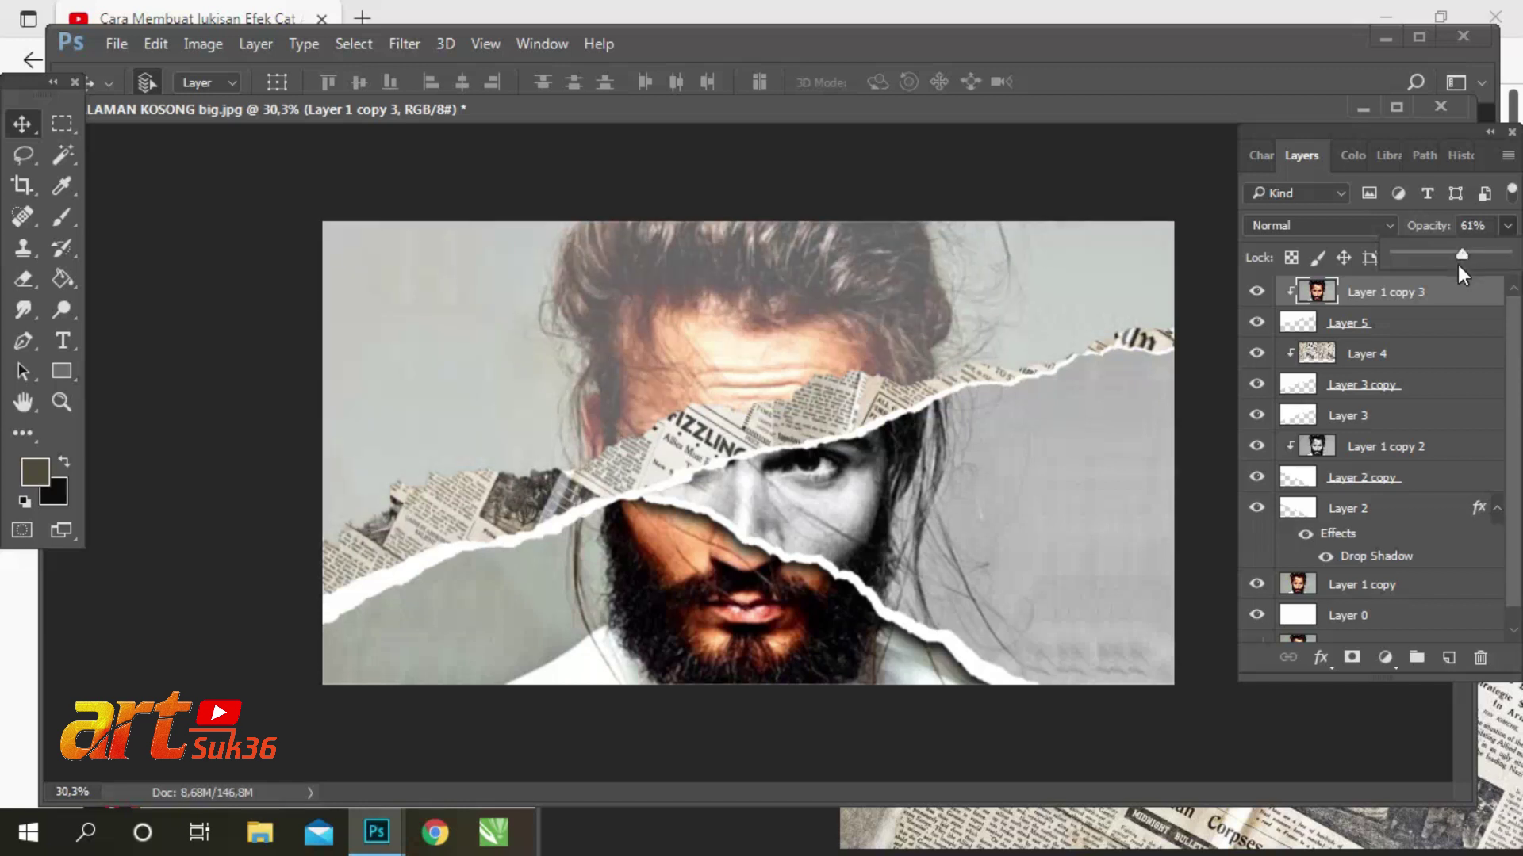
click(1398, 321)
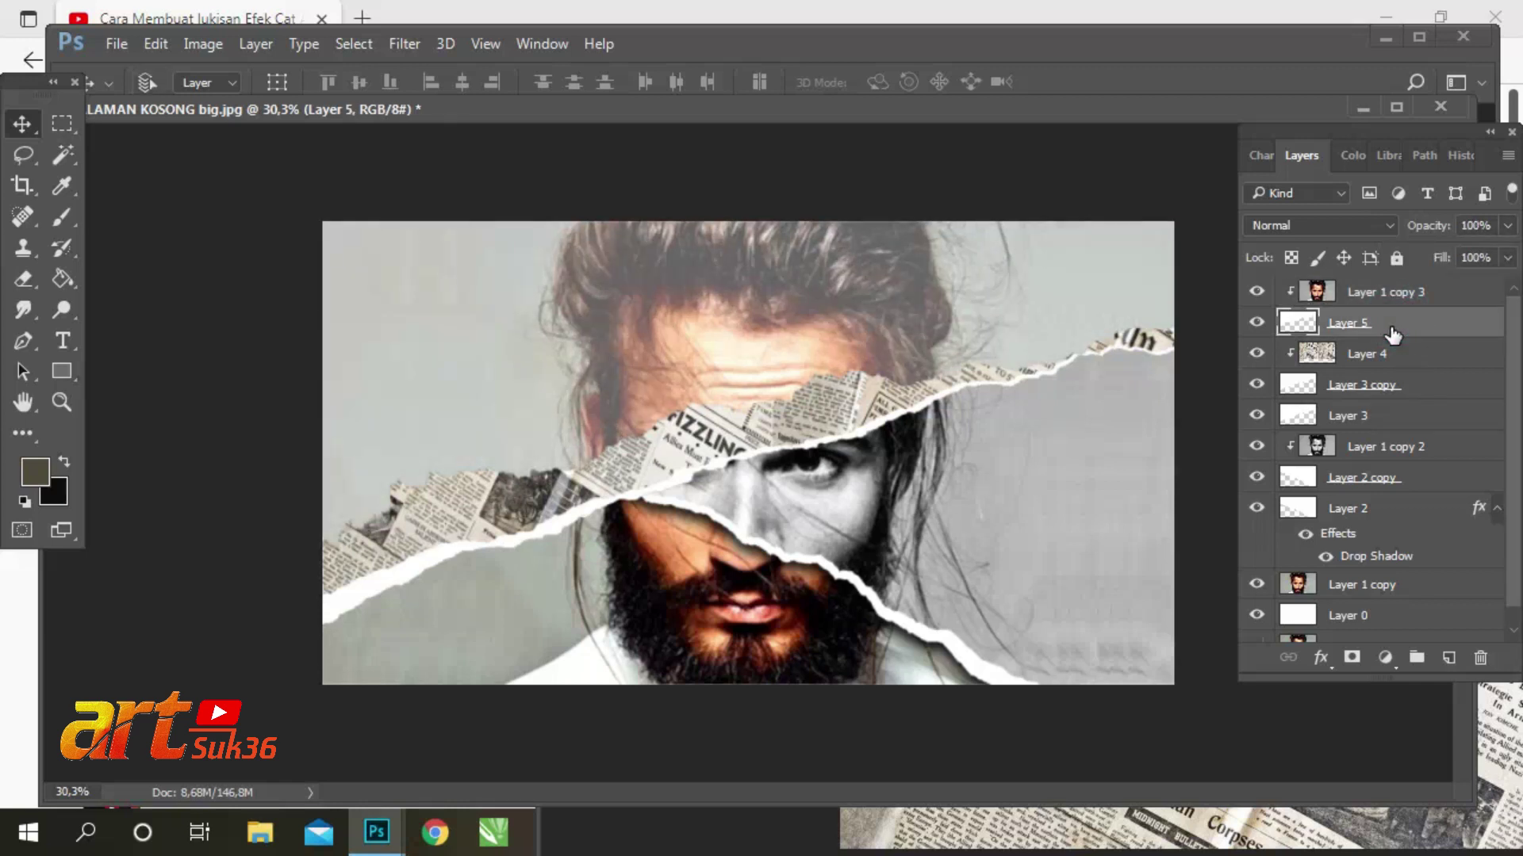
Step: Duplicate Layer 5, then warp the original's bottom corners down so its torn edge sits lower
key(ctrl+j)
click(1343, 354)
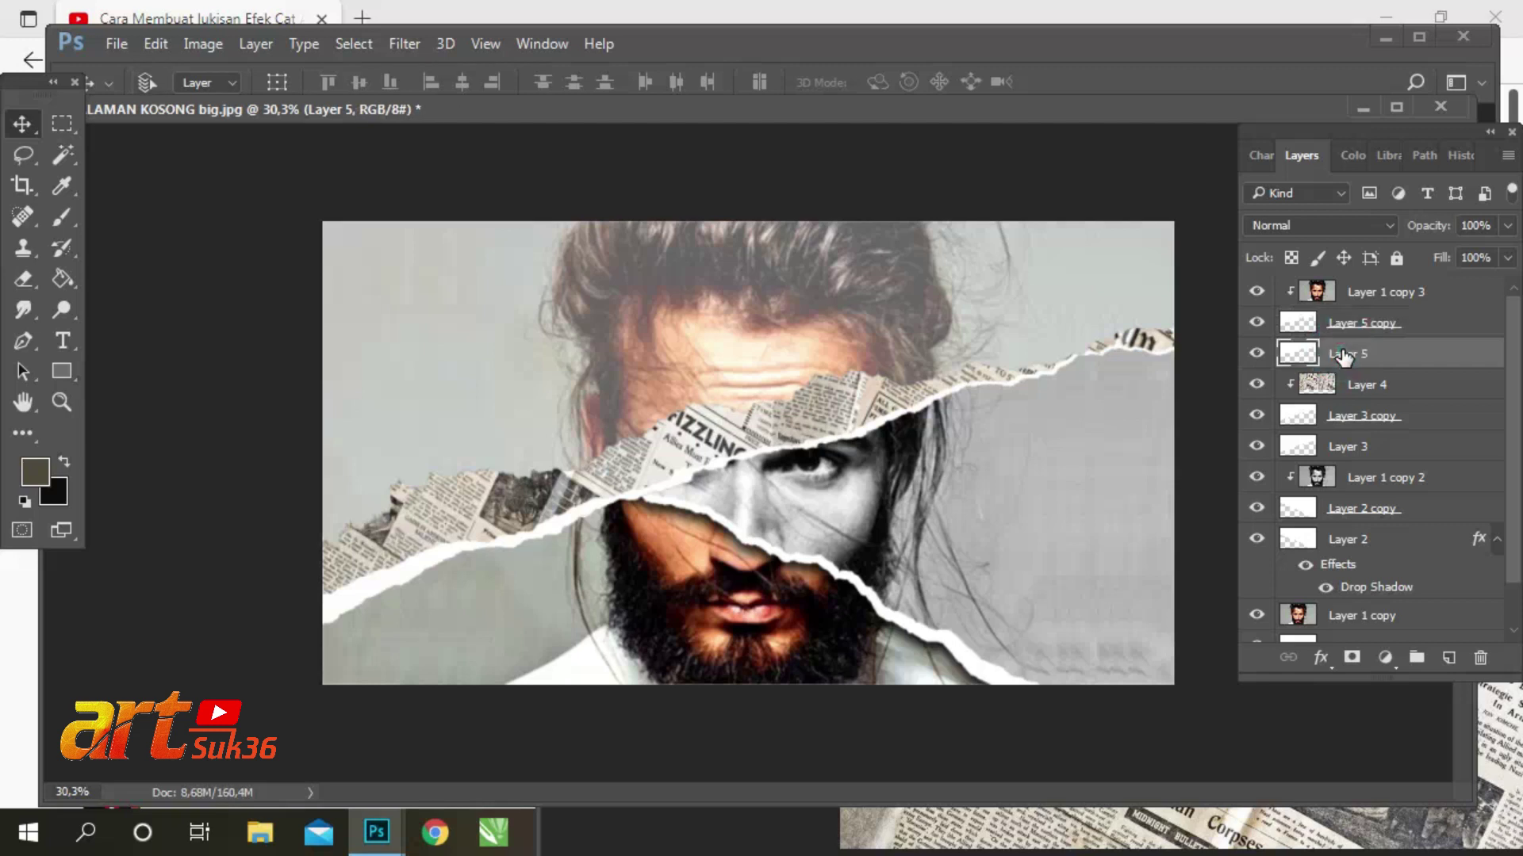
key(ctrl+t)
click(941, 82)
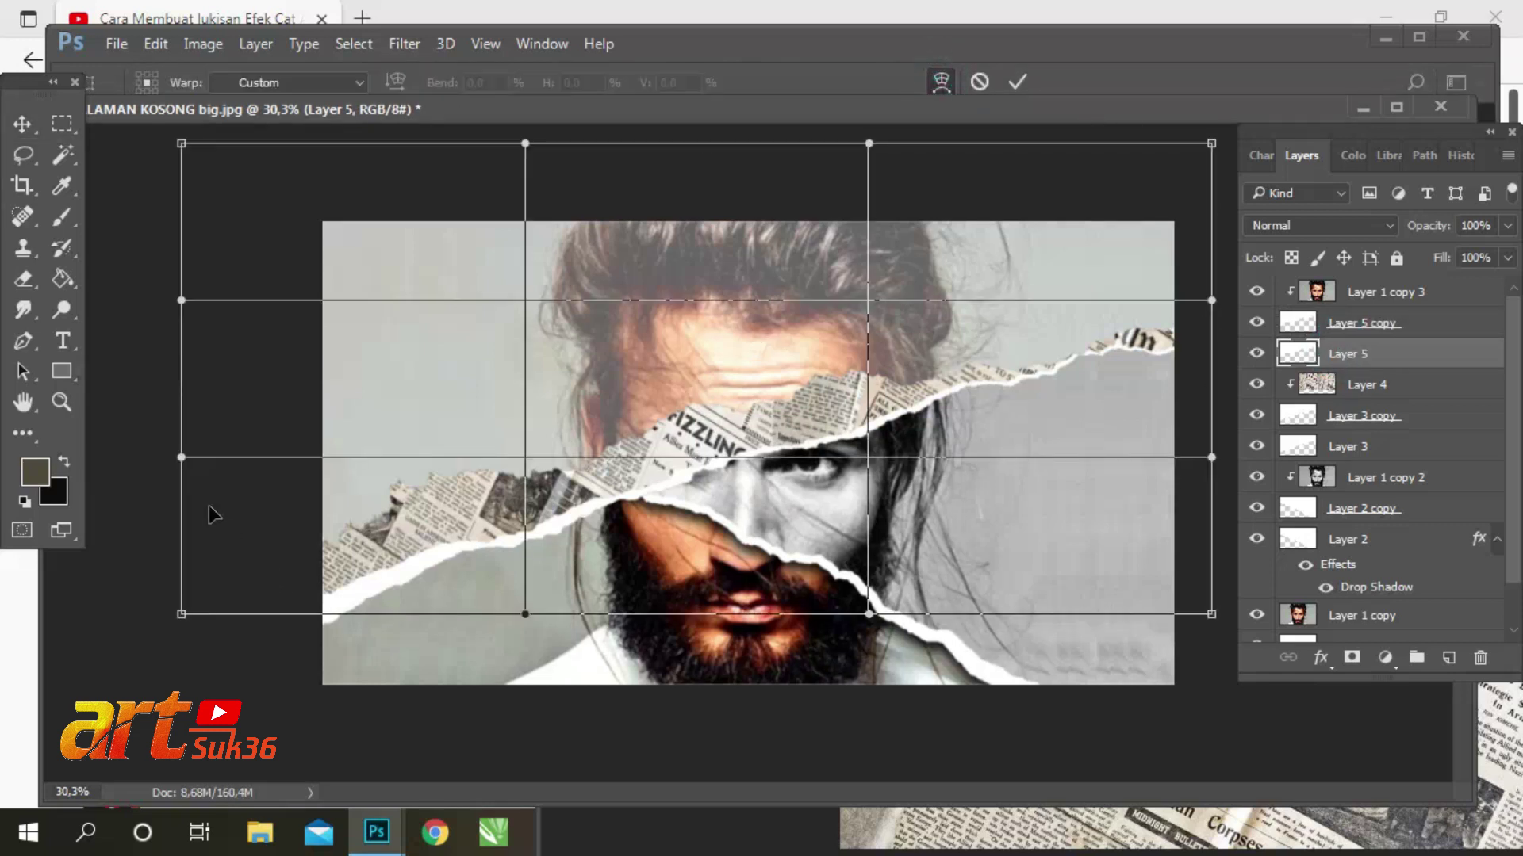
drag(181, 616, 189, 649)
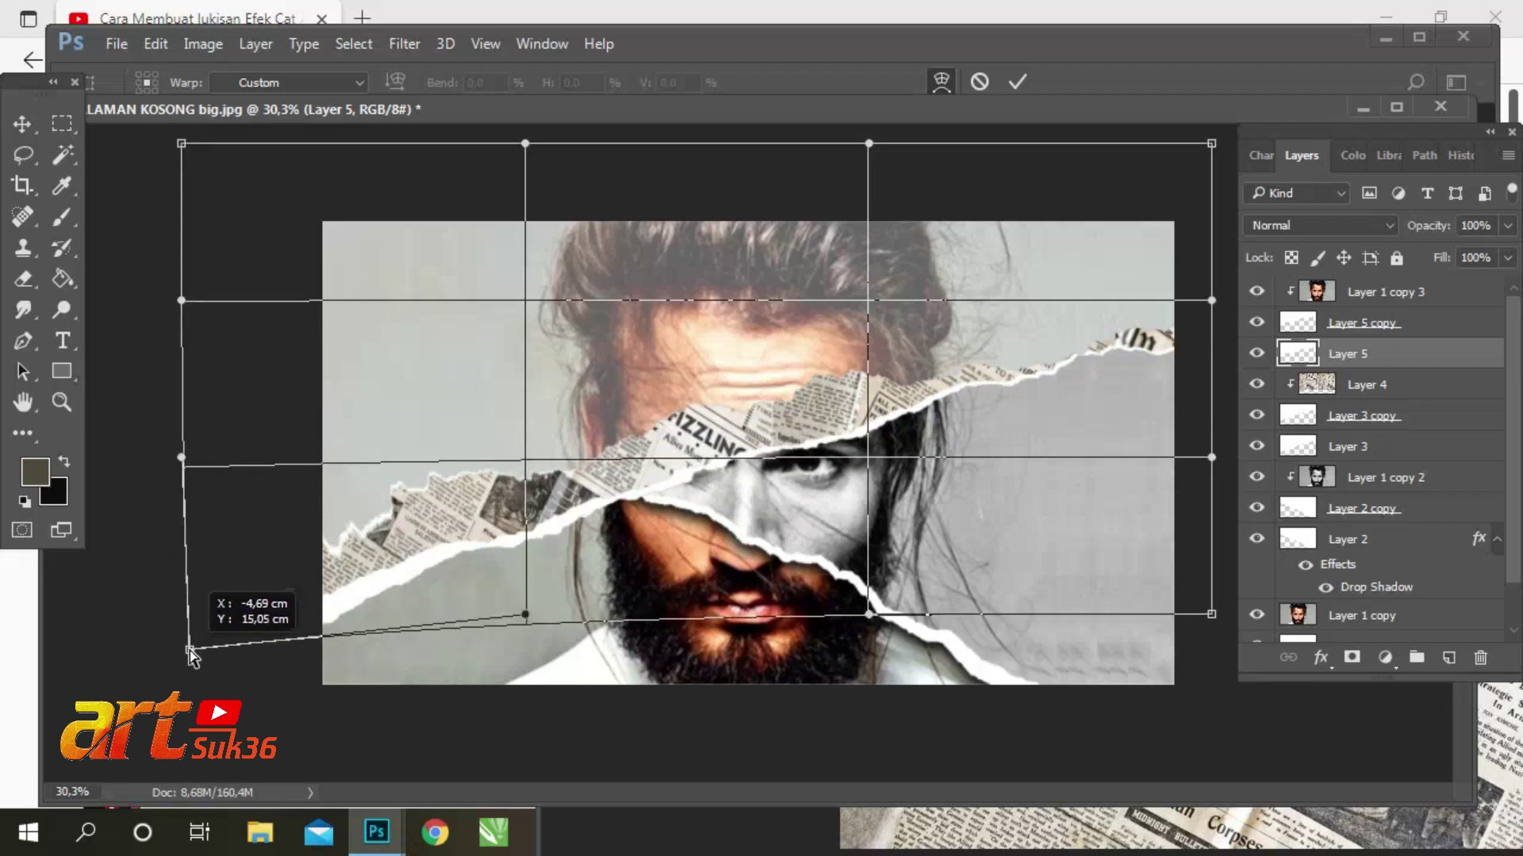
drag(1211, 614, 1206, 664)
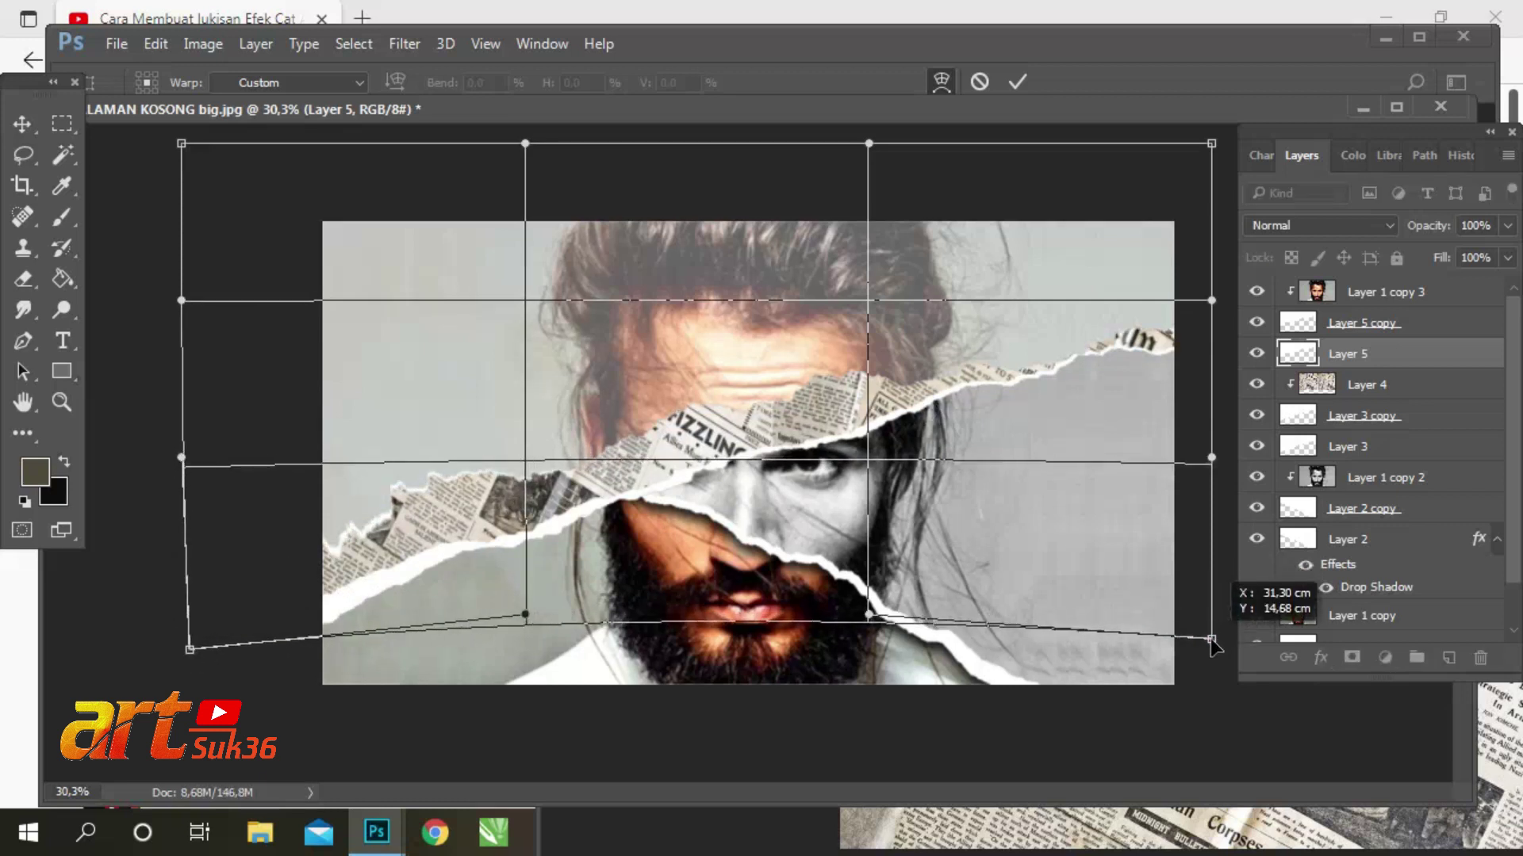
drag(846, 467, 851, 473)
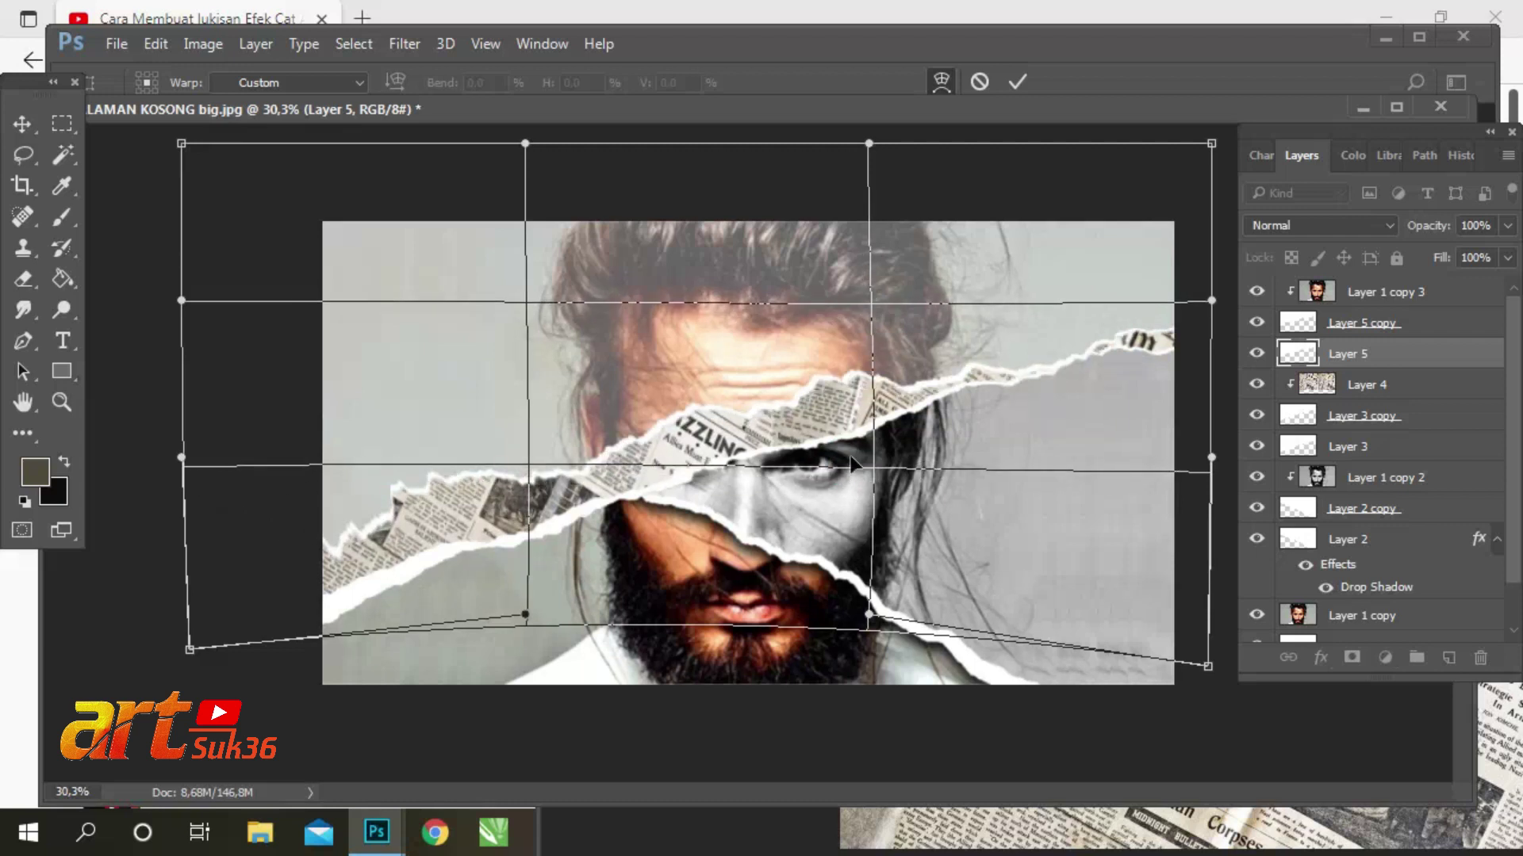
key(Return)
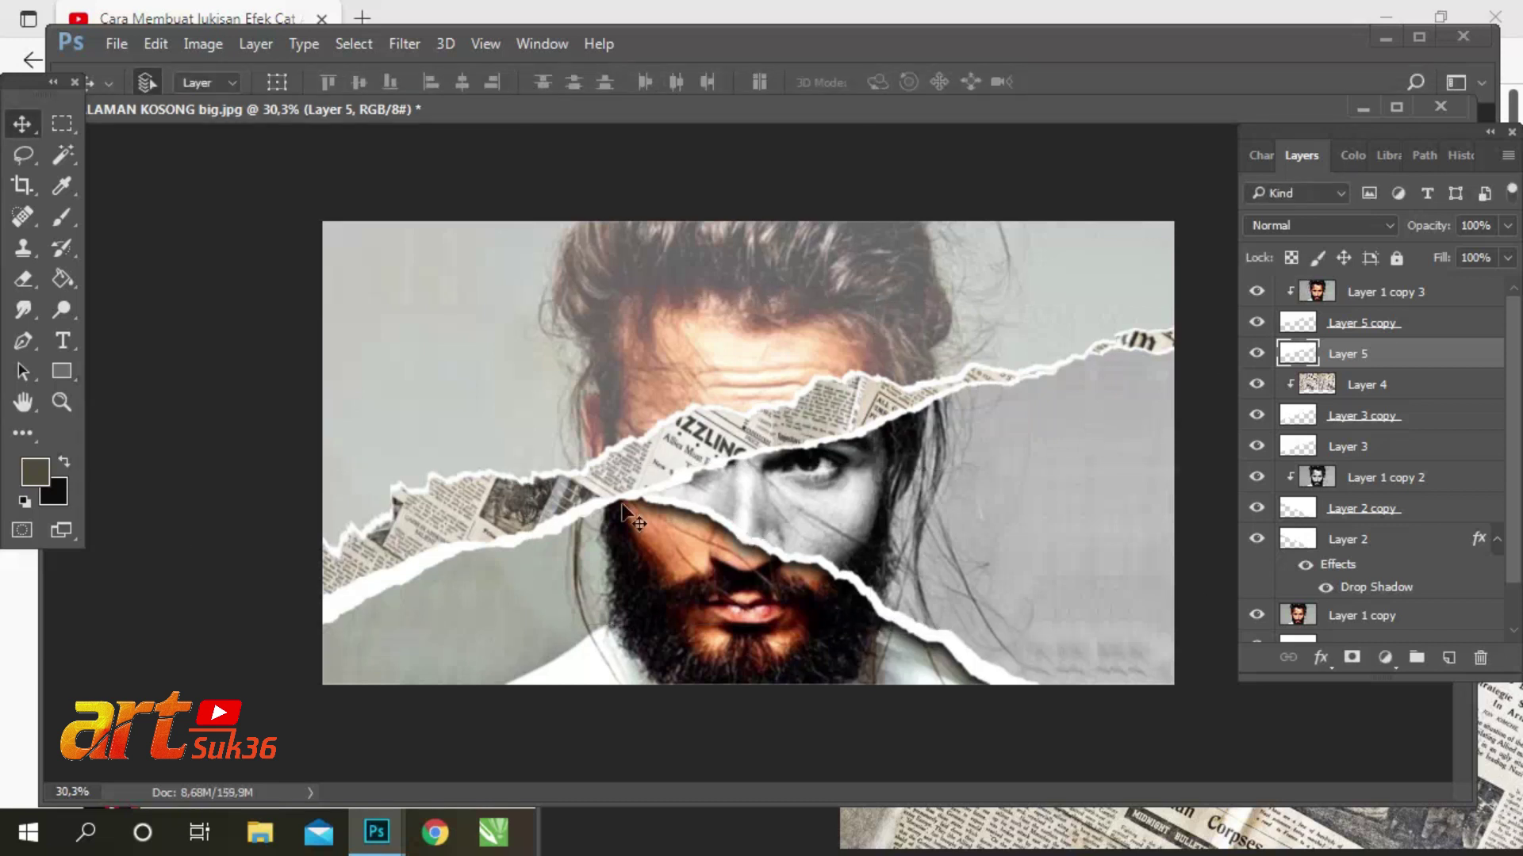
click(563, 517)
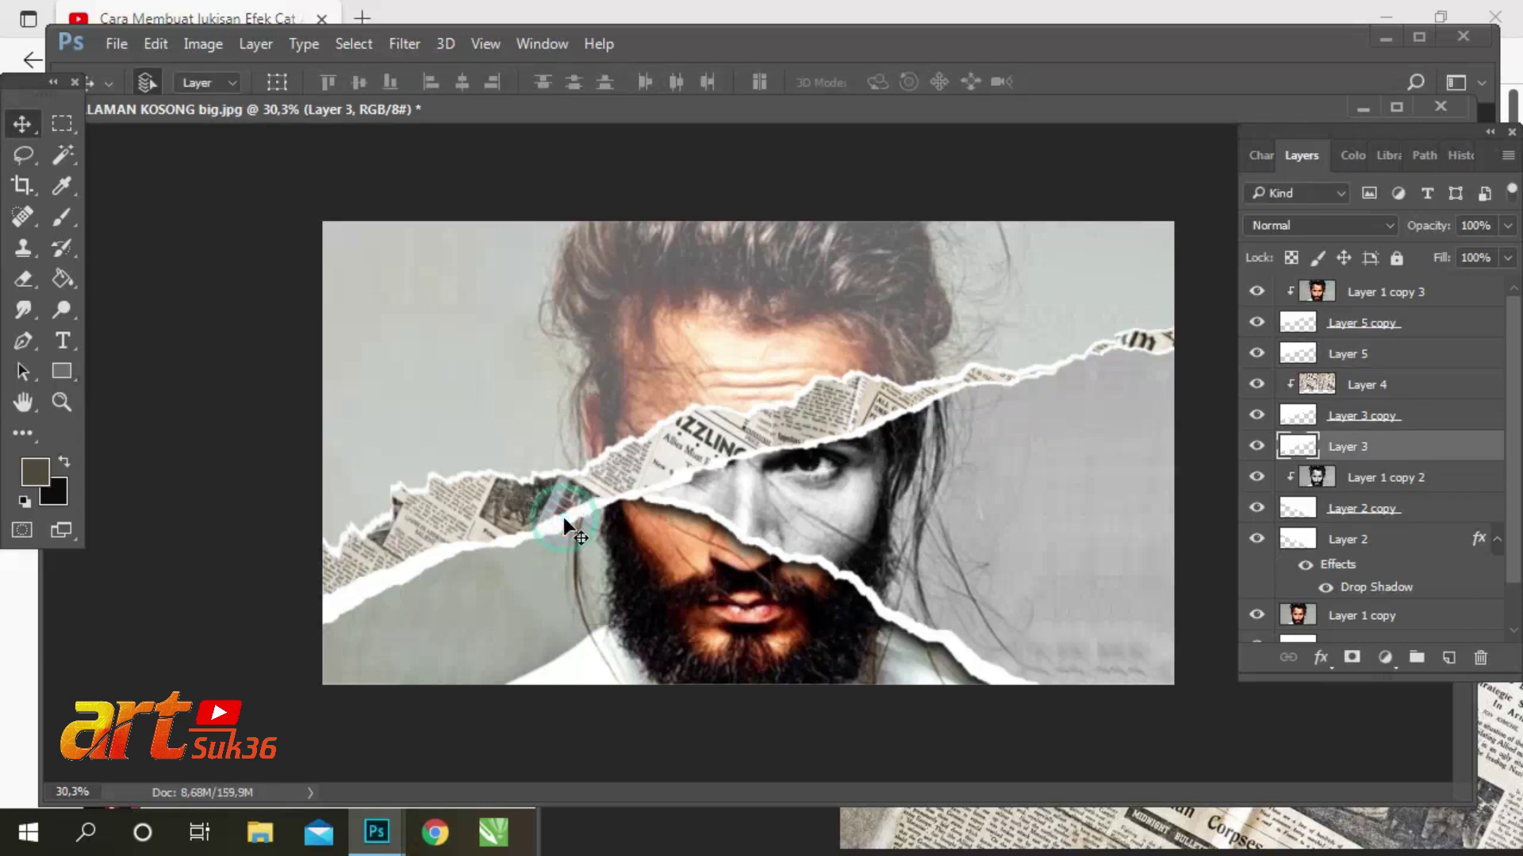
Step: Apply a Multiply drop shadow to Layer 3 at 95% opacity with 34 px distance
click(1321, 659)
click(1342, 648)
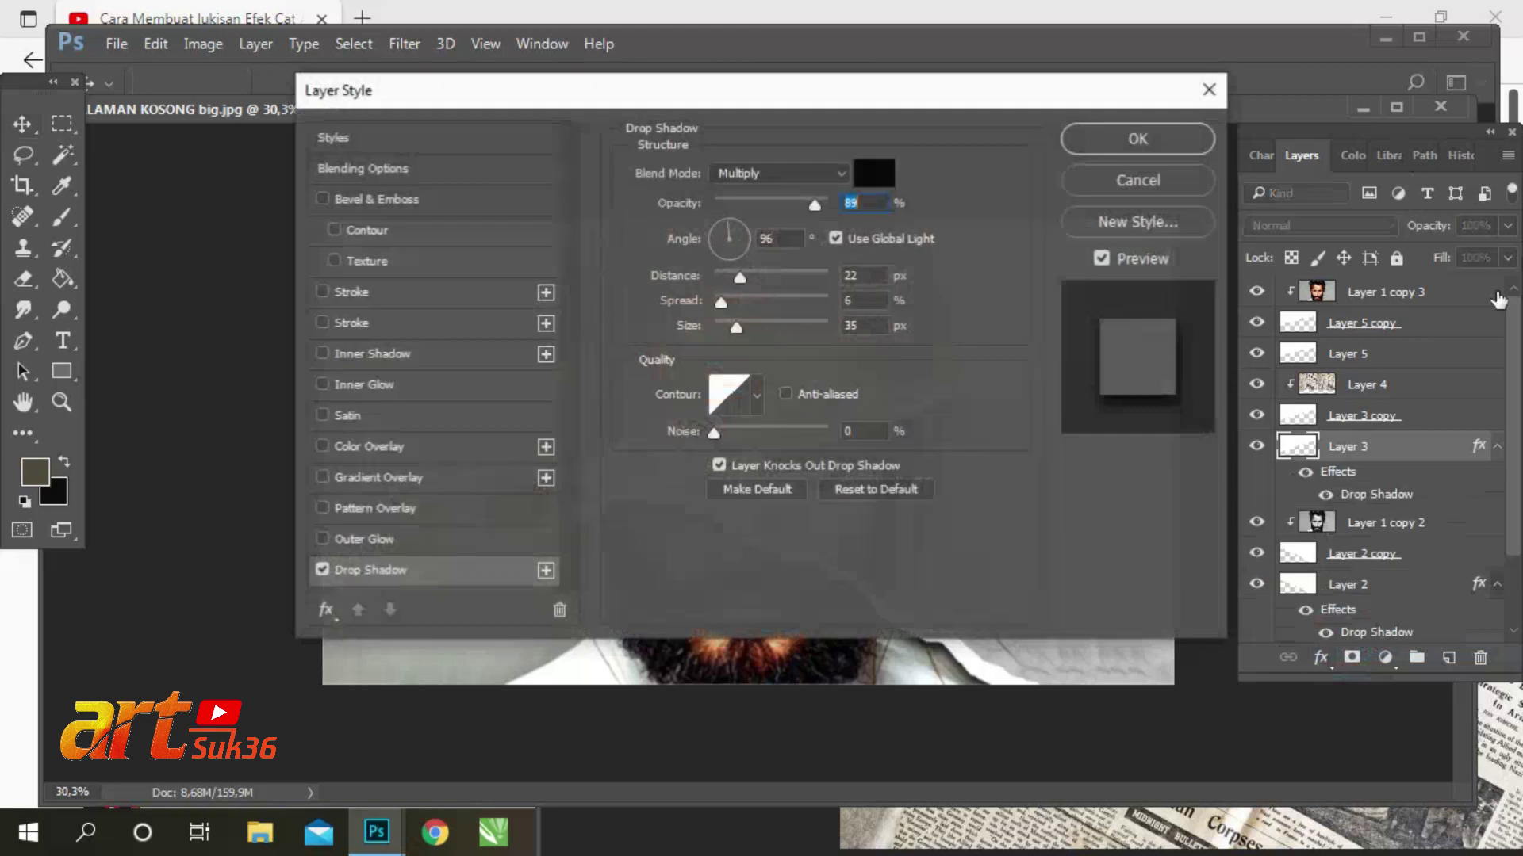
mouse_move(1105, 43)
mouse_down()
mouse_move(1191, 51)
mouse_move(1134, 21)
mouse_up()
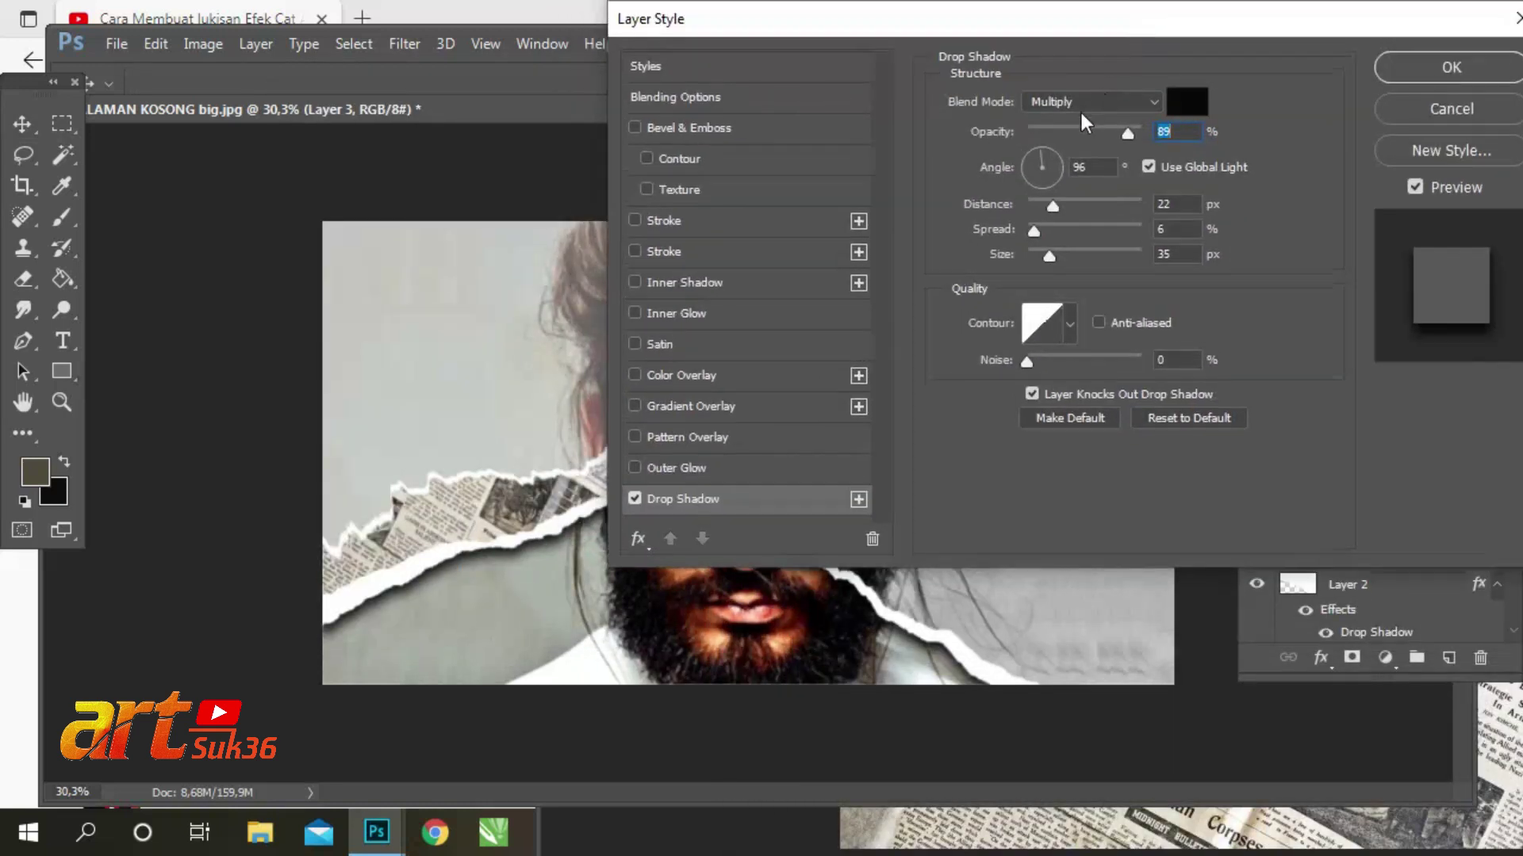
click(1050, 151)
drag(1126, 136, 1135, 133)
drag(1052, 206, 1074, 207)
drag(1116, 24, 1204, 91)
drag(1160, 270, 1153, 268)
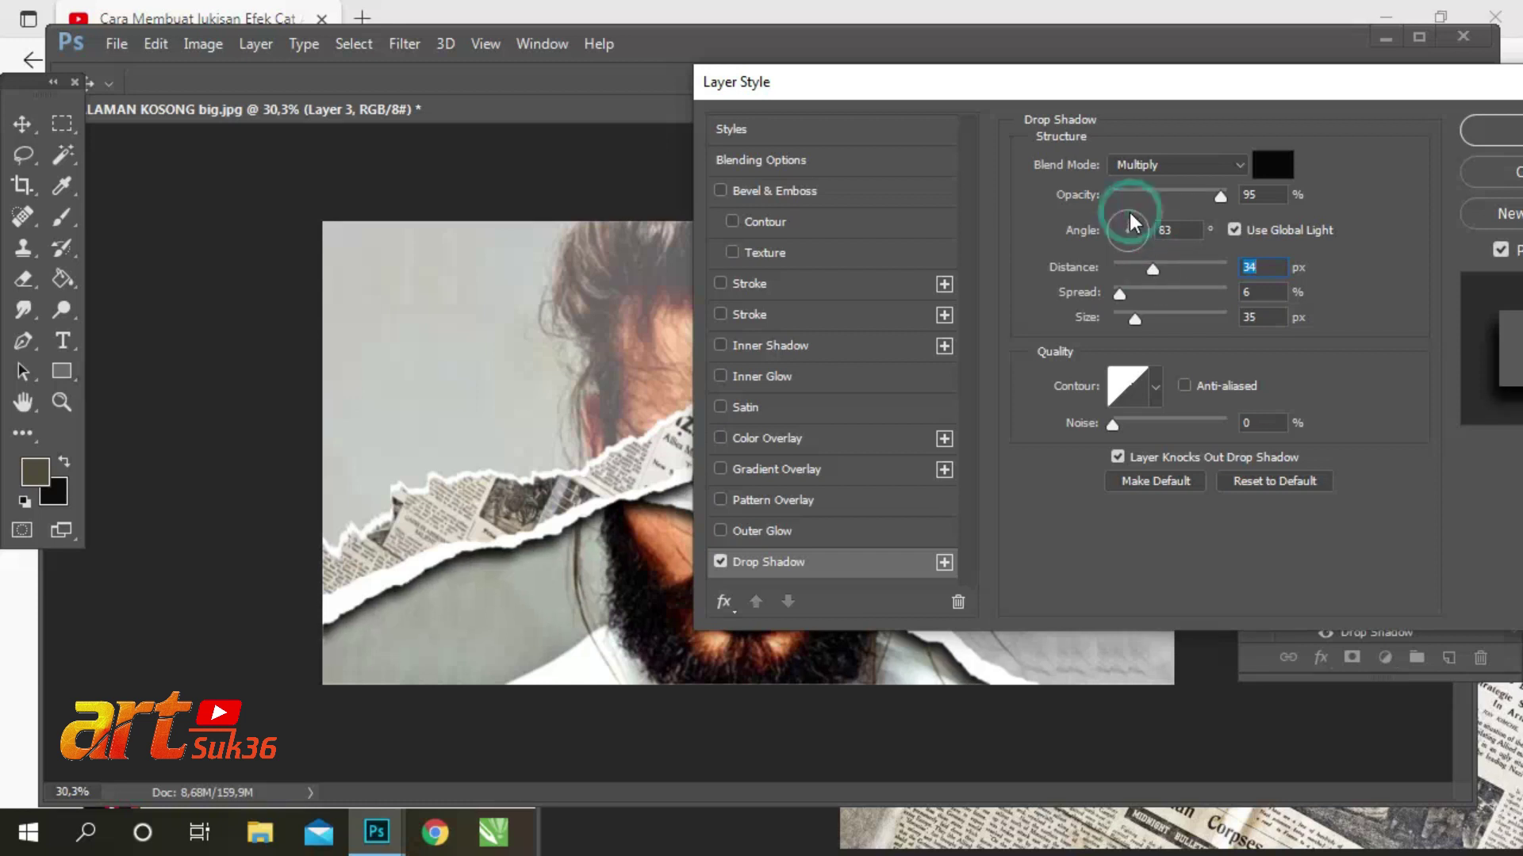
click(1495, 130)
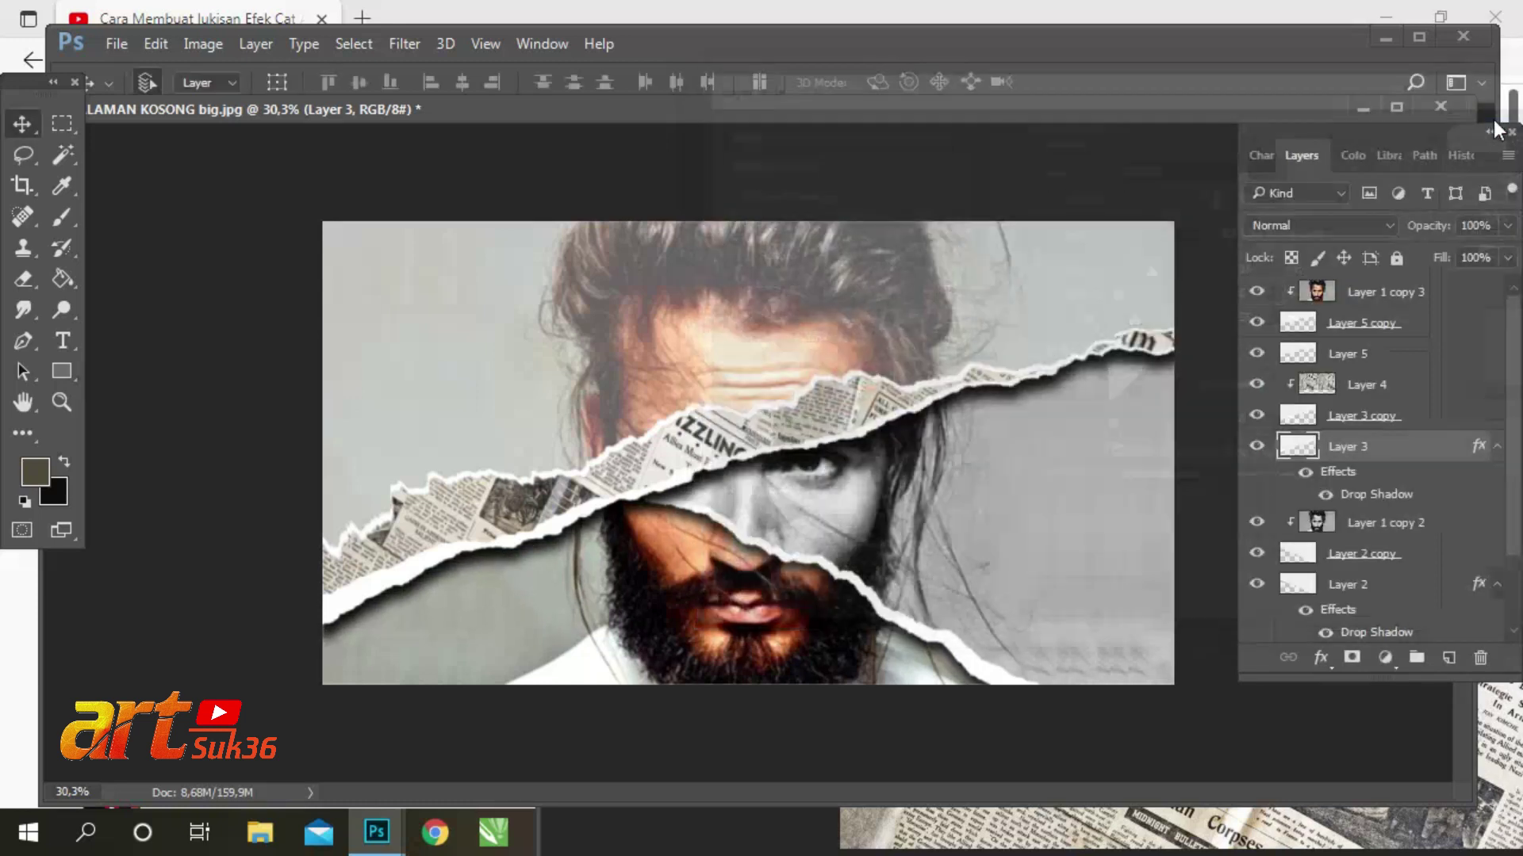
click(603, 448)
Step: Select Layer 5 and add a drop shadow with its distance shortened to 14 px
click(1348, 358)
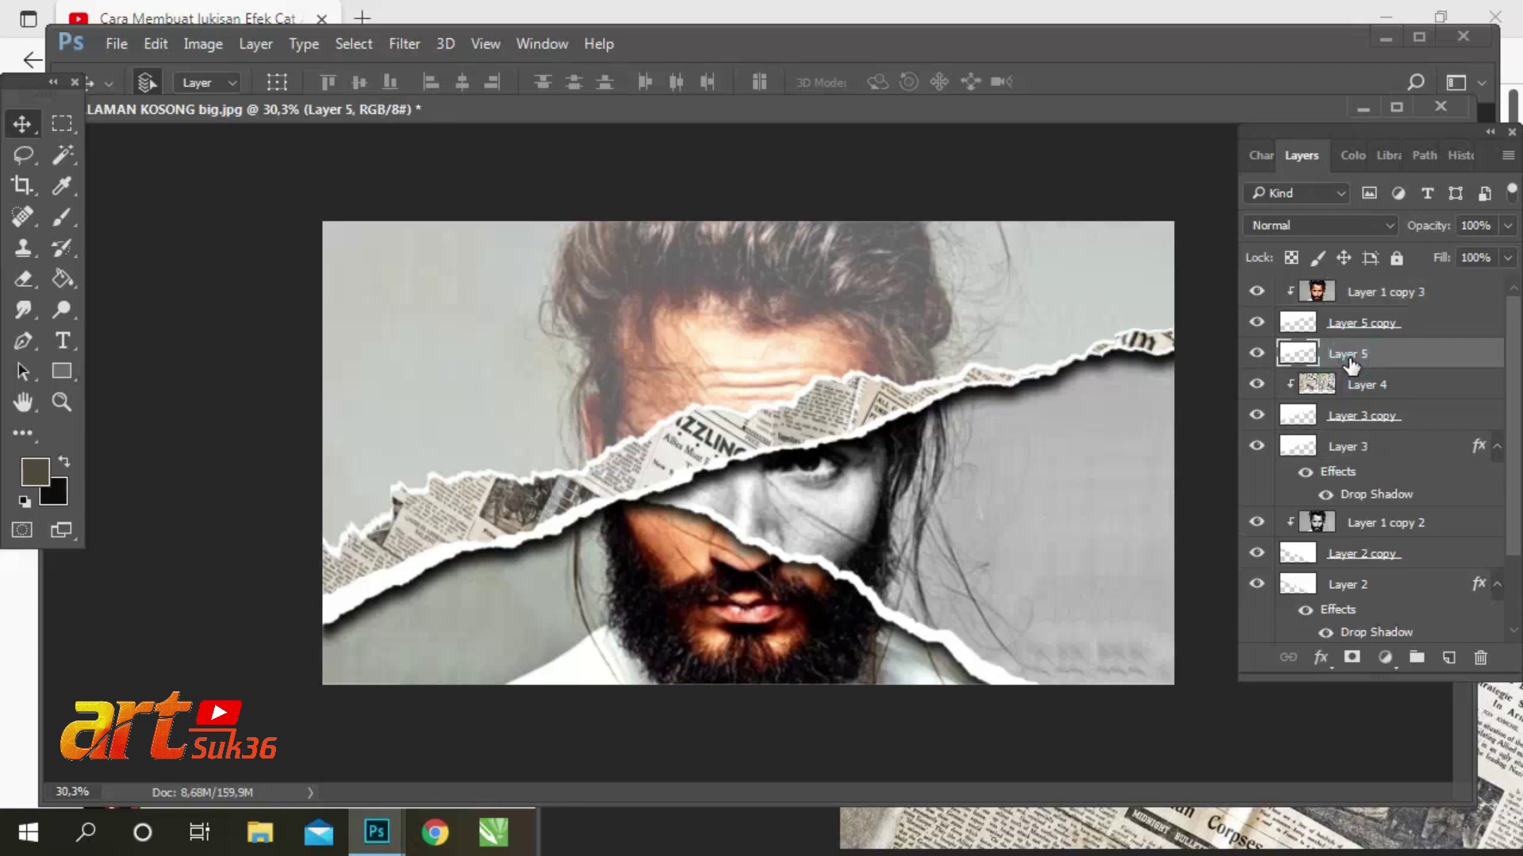
click(1320, 659)
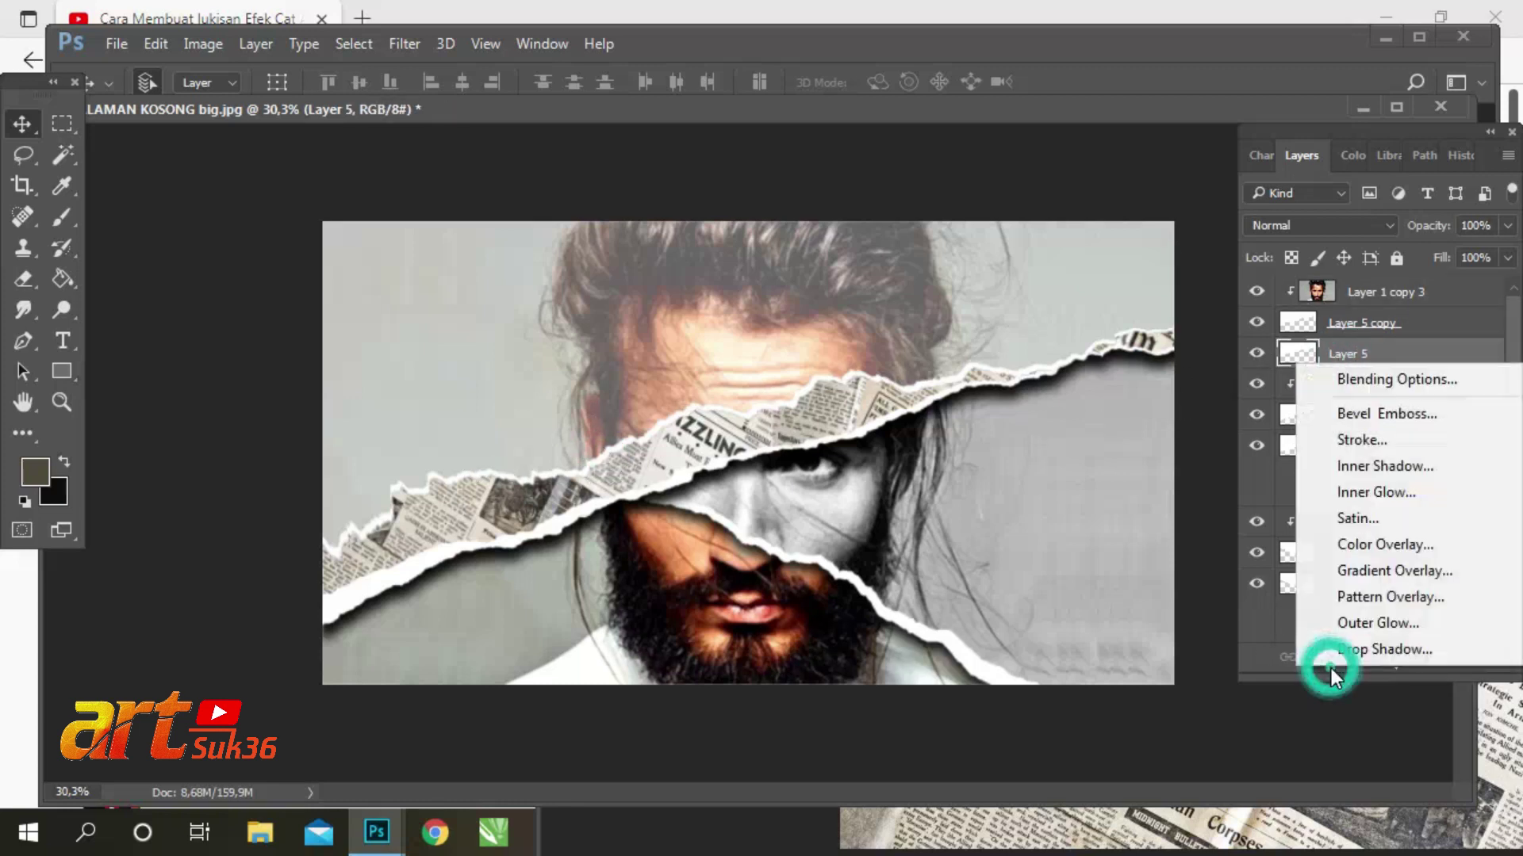
click(1334, 651)
mouse_move(811, 92)
mouse_down()
mouse_move(1201, 32)
mouse_move(1220, 43)
mouse_up()
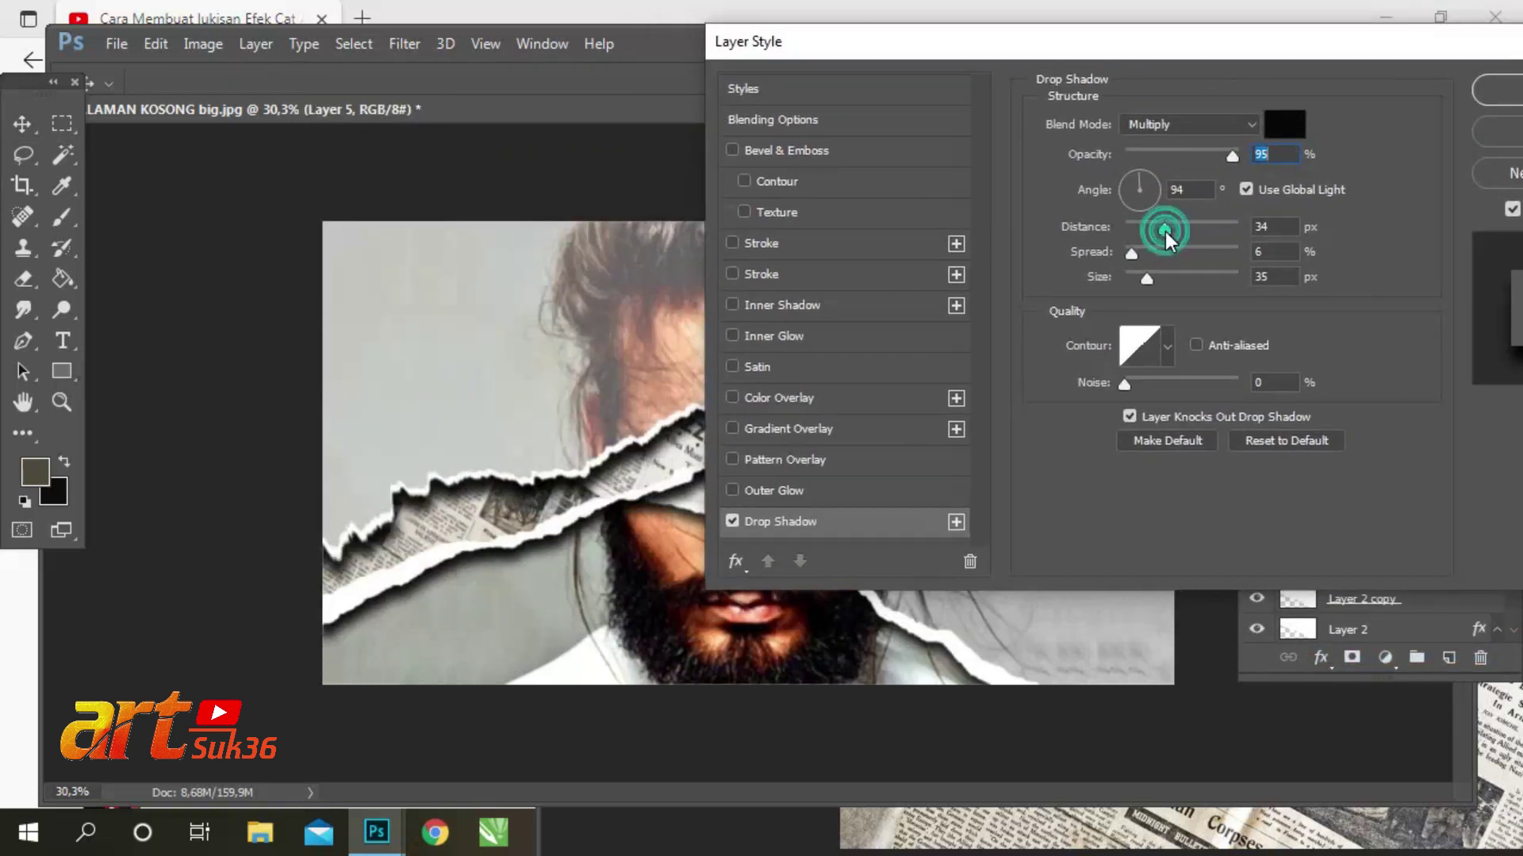
drag(1164, 232, 1153, 231)
mouse_move(1069, 47)
mouse_down()
mouse_move(1206, 40)
mouse_move(1386, 58)
mouse_move(1206, 44)
mouse_up()
drag(1284, 223, 1277, 225)
mouse_move(1227, 42)
mouse_down()
mouse_move(1509, 260)
mouse_move(1268, 430)
mouse_move(971, 97)
mouse_move(935, 94)
mouse_up()
Step: Confirm Layer 5's shadow, then copy the 36 logo from LOGO2 into the portrait
click(1372, 131)
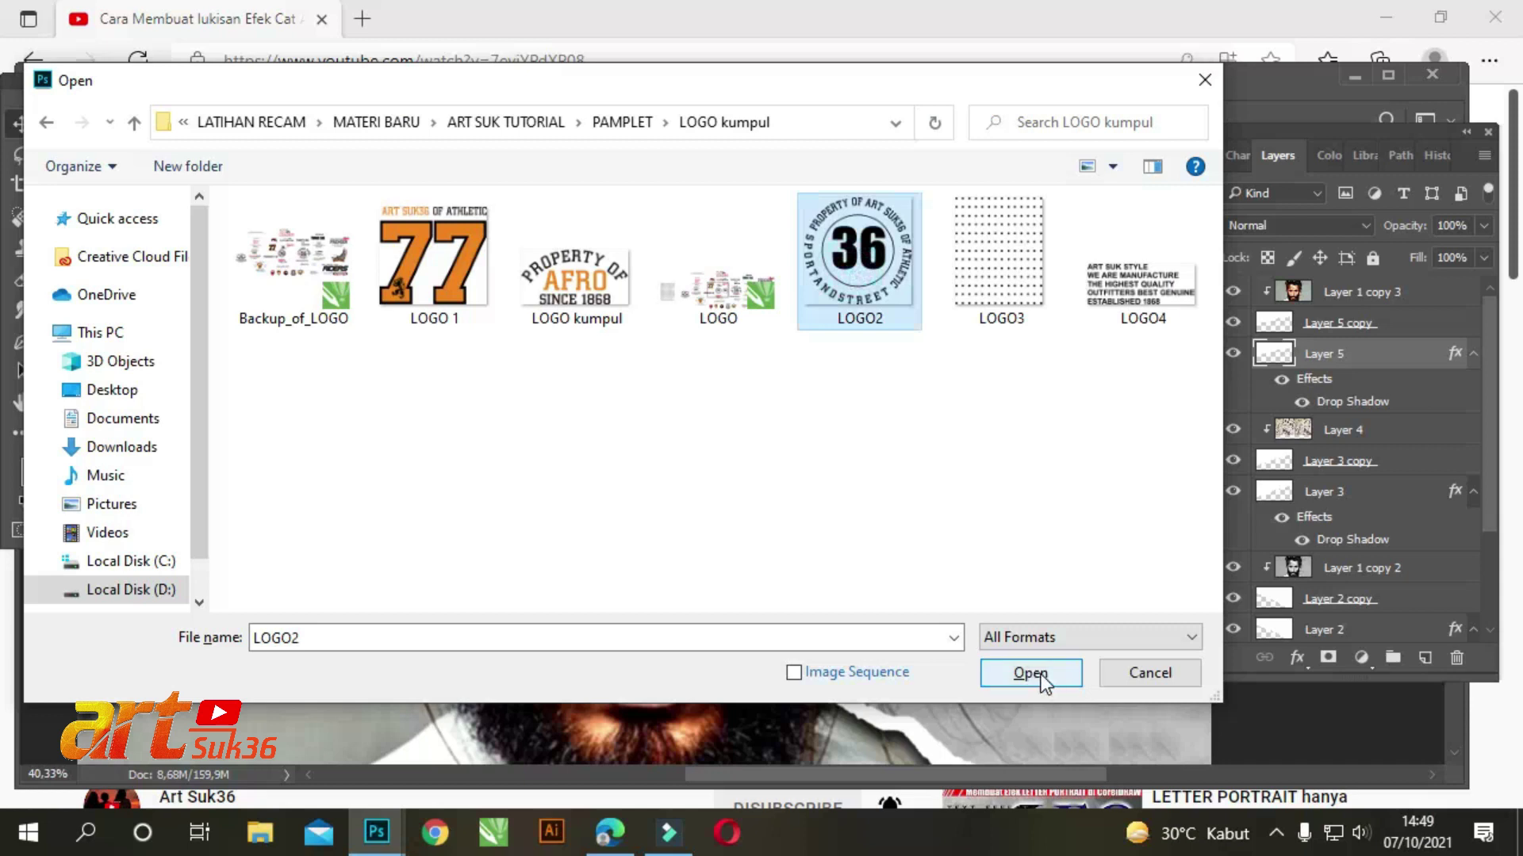
click(1030, 672)
drag(598, 169, 621, 240)
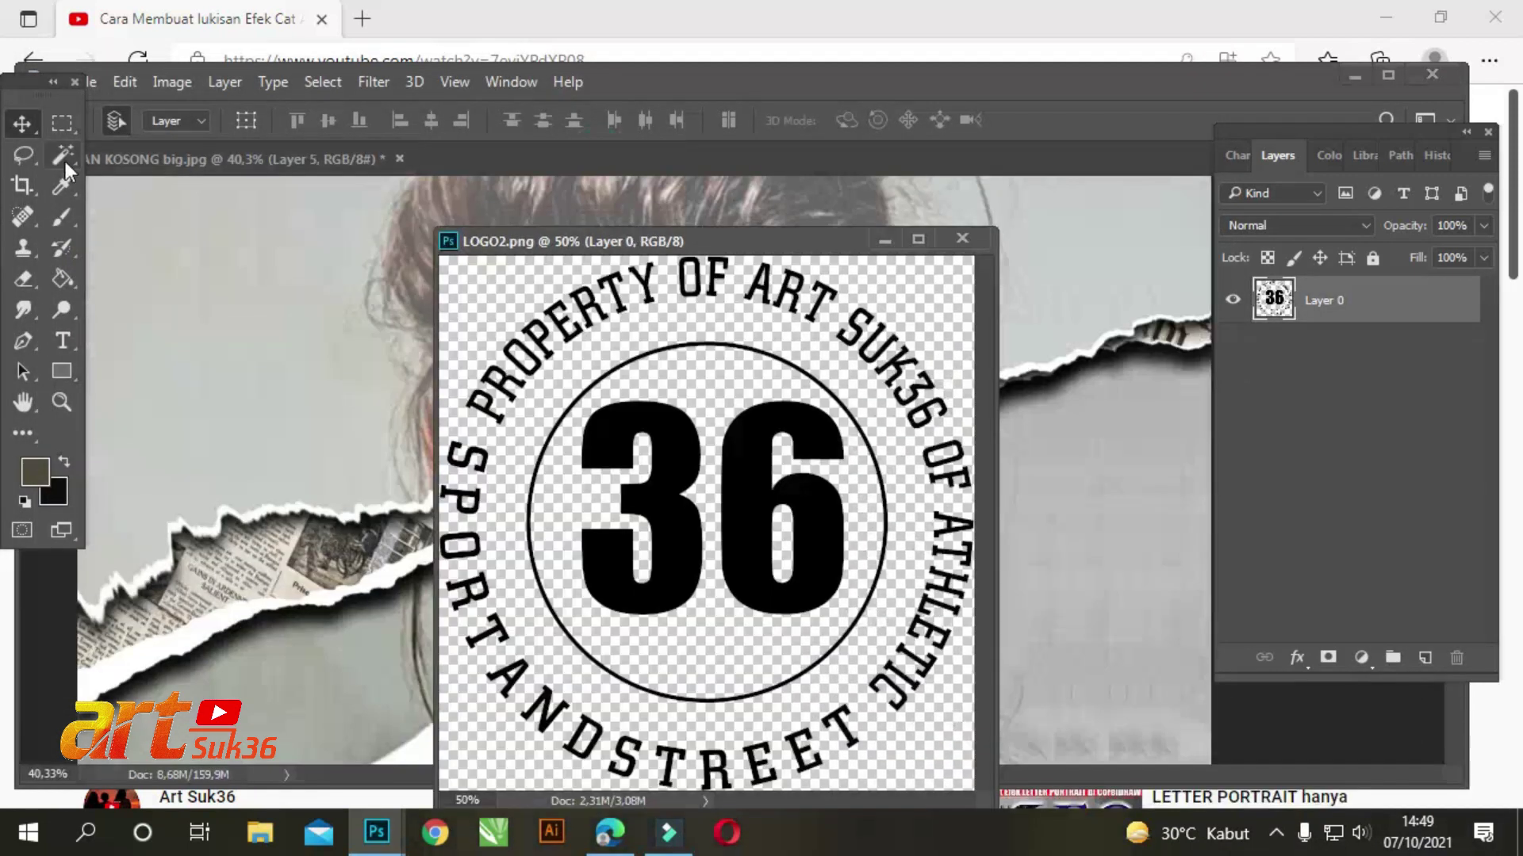
drag(564, 414, 307, 438)
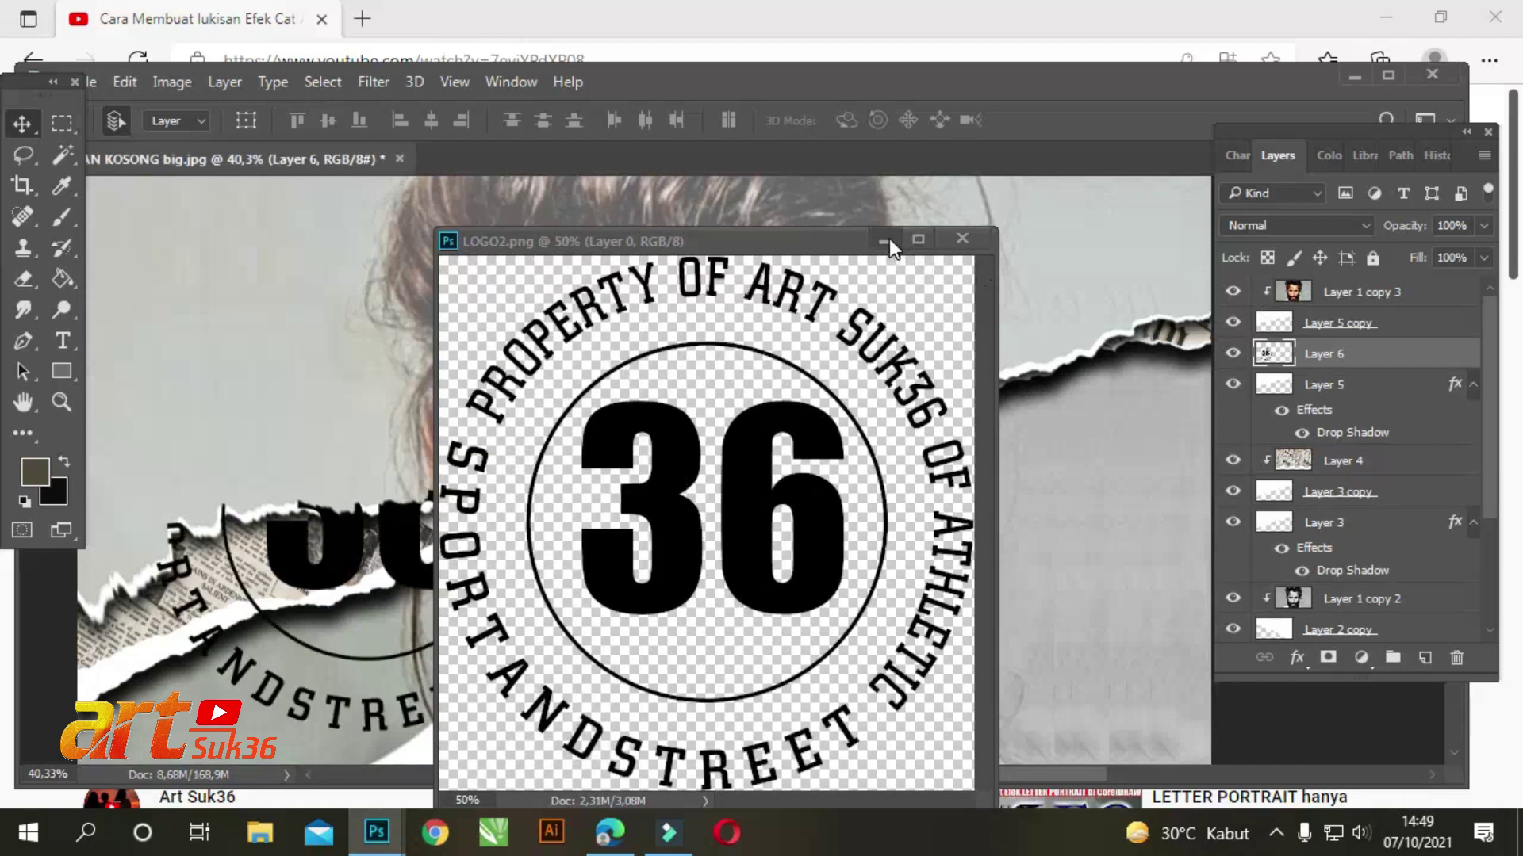
click(962, 241)
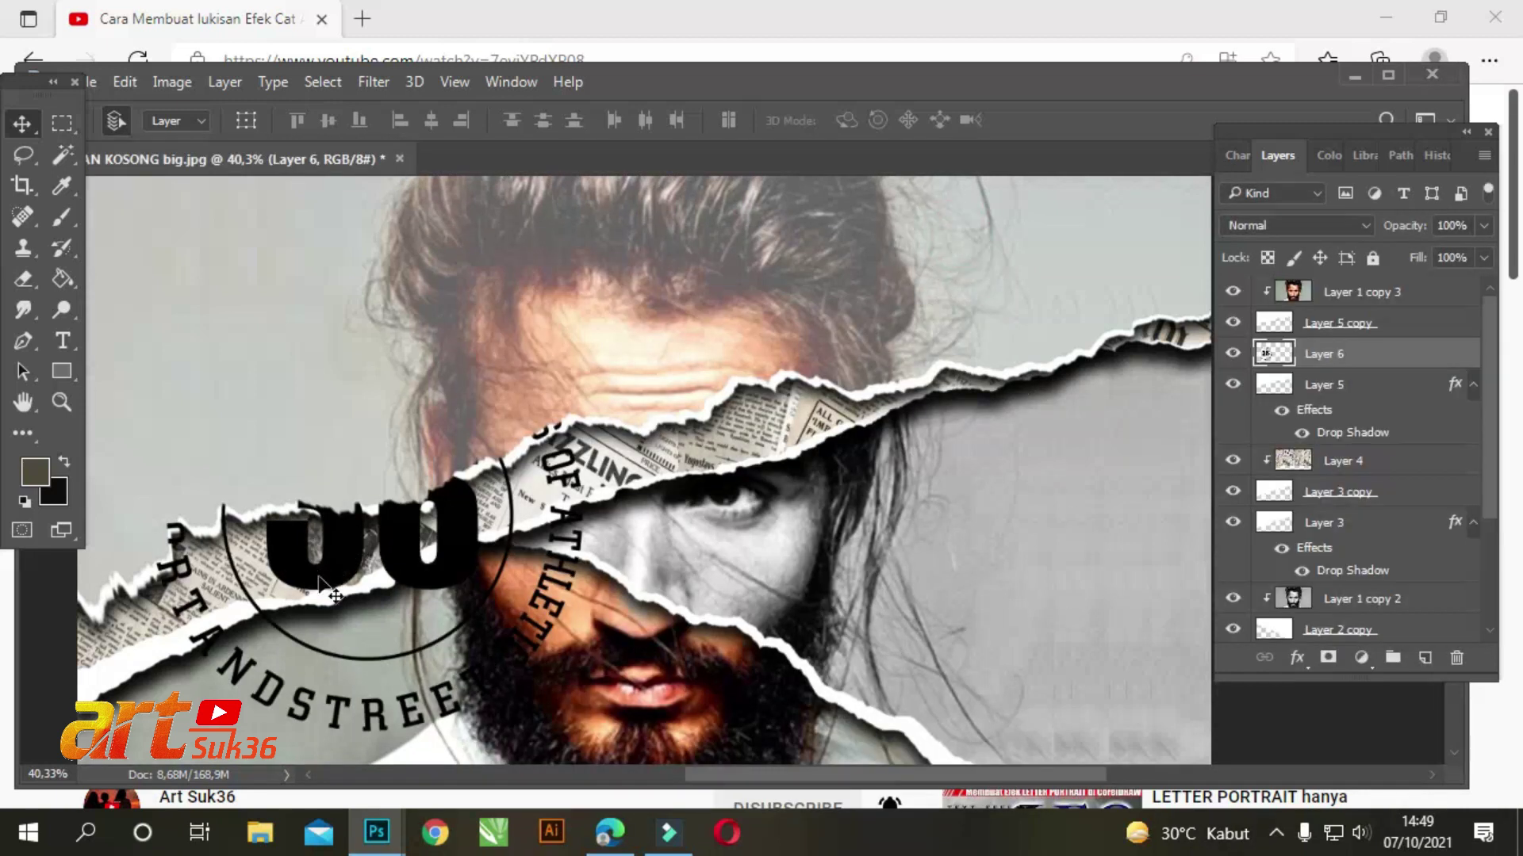
Step: Move the 36 logo to the lower left and place Layer 6 beneath the torn paper layers
drag(371, 550, 316, 581)
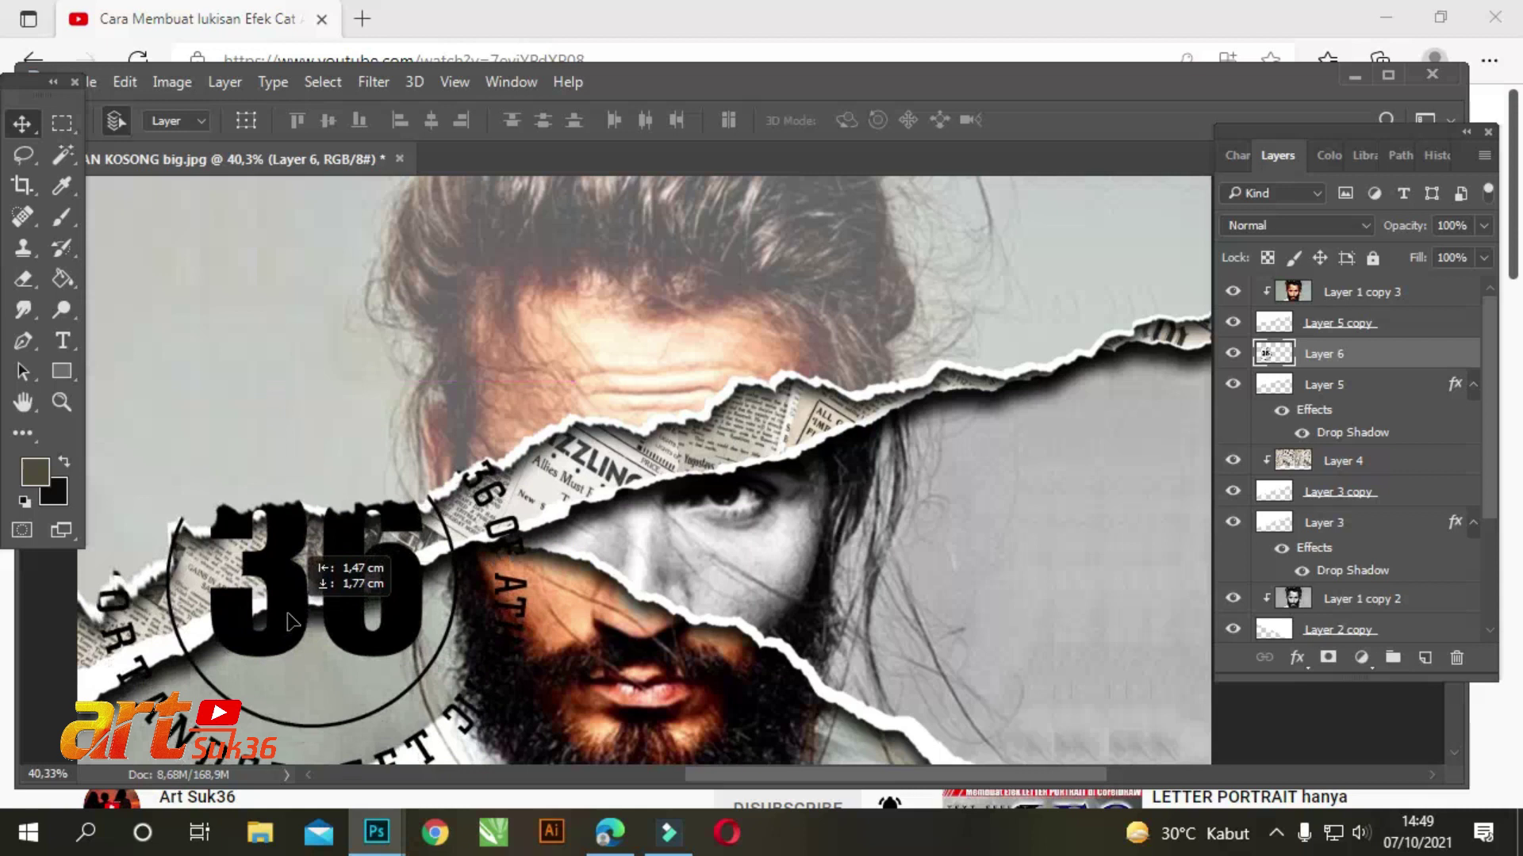
scroll(674, 309, down, 1)
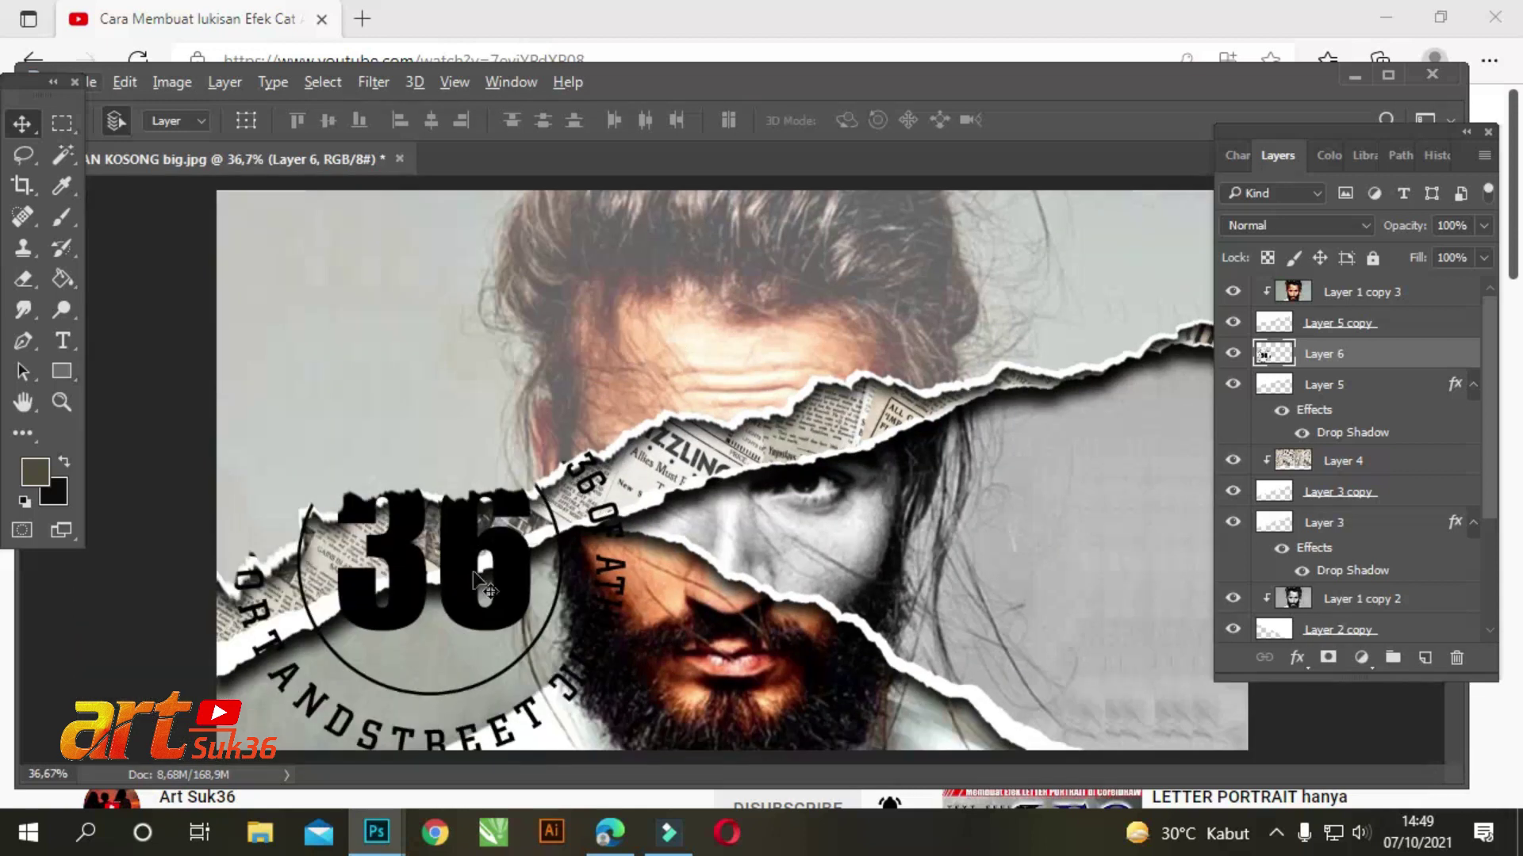
mouse_move(1323, 353)
mouse_down()
mouse_move(1340, 451)
mouse_move(1340, 420)
mouse_move(1319, 569)
mouse_up()
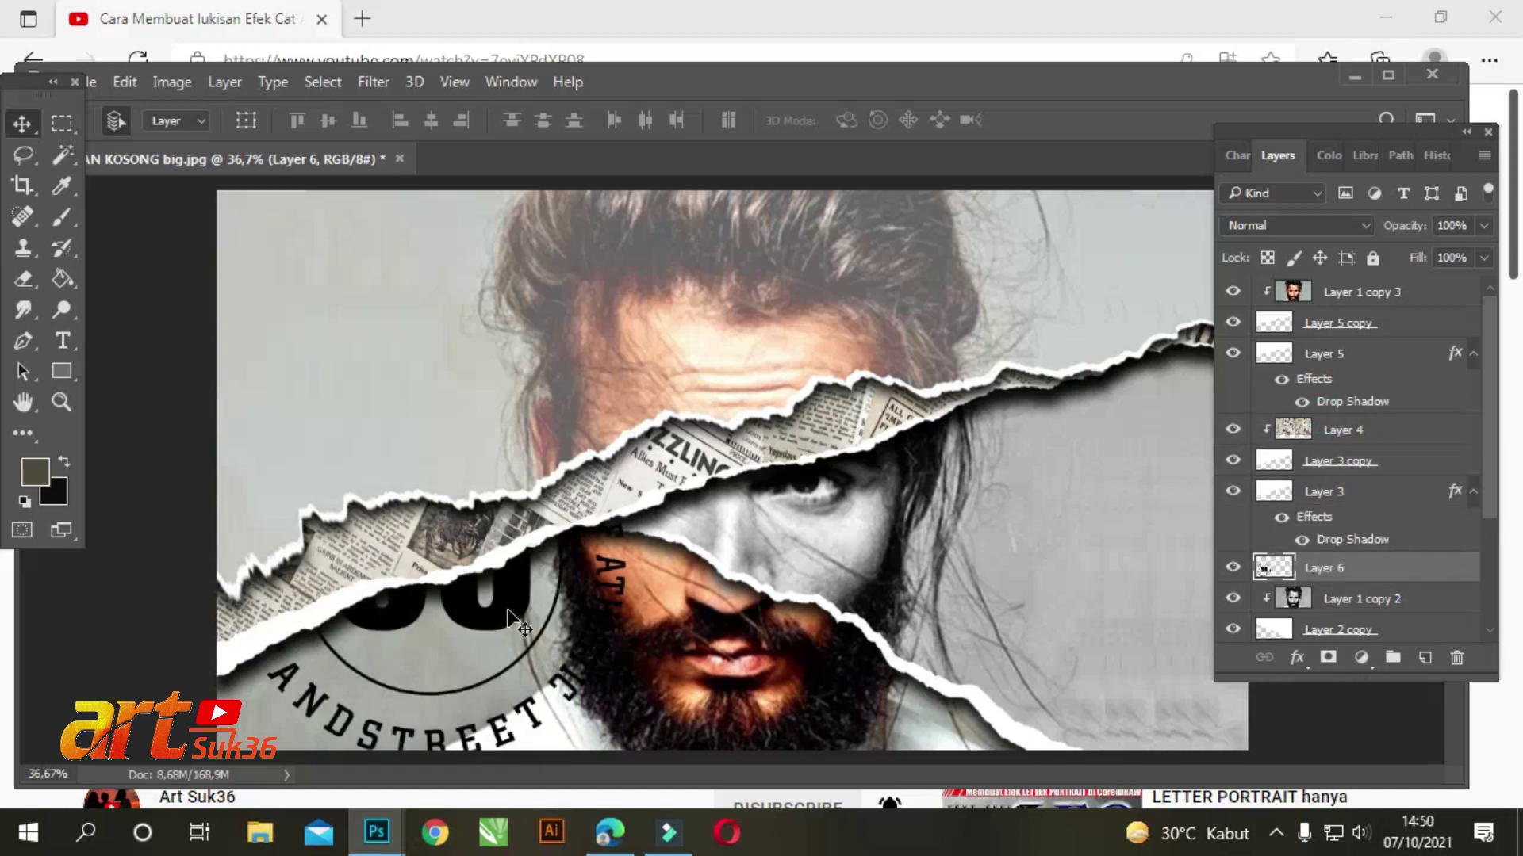
Step: Scale, rotate and move the 36 stamp to the right of the face over the tear
scroll(717, 376, down, 1)
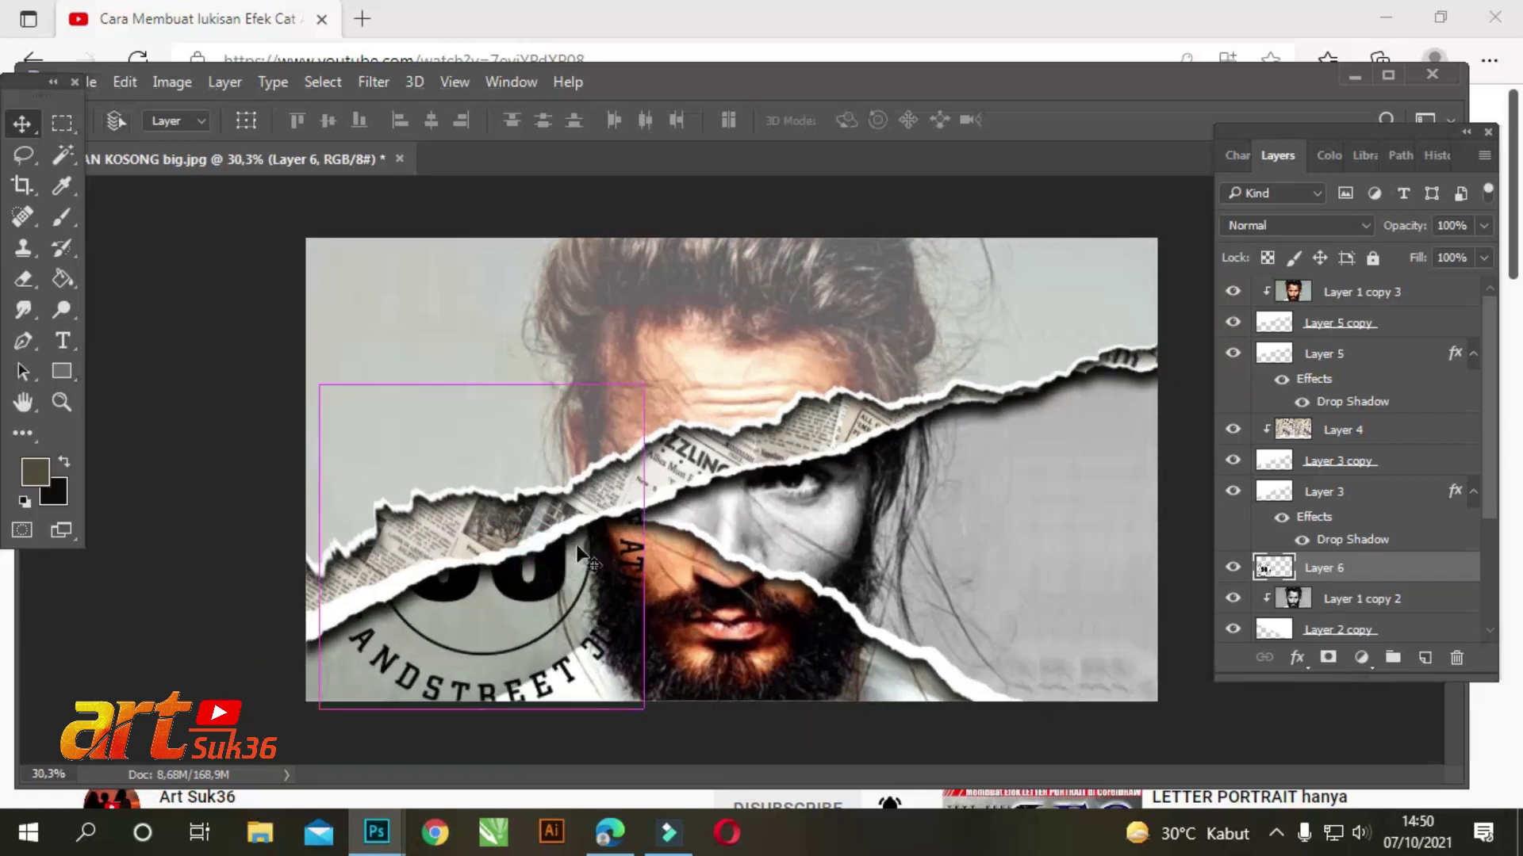
key(ctrl+t)
drag(644, 386, 551, 478)
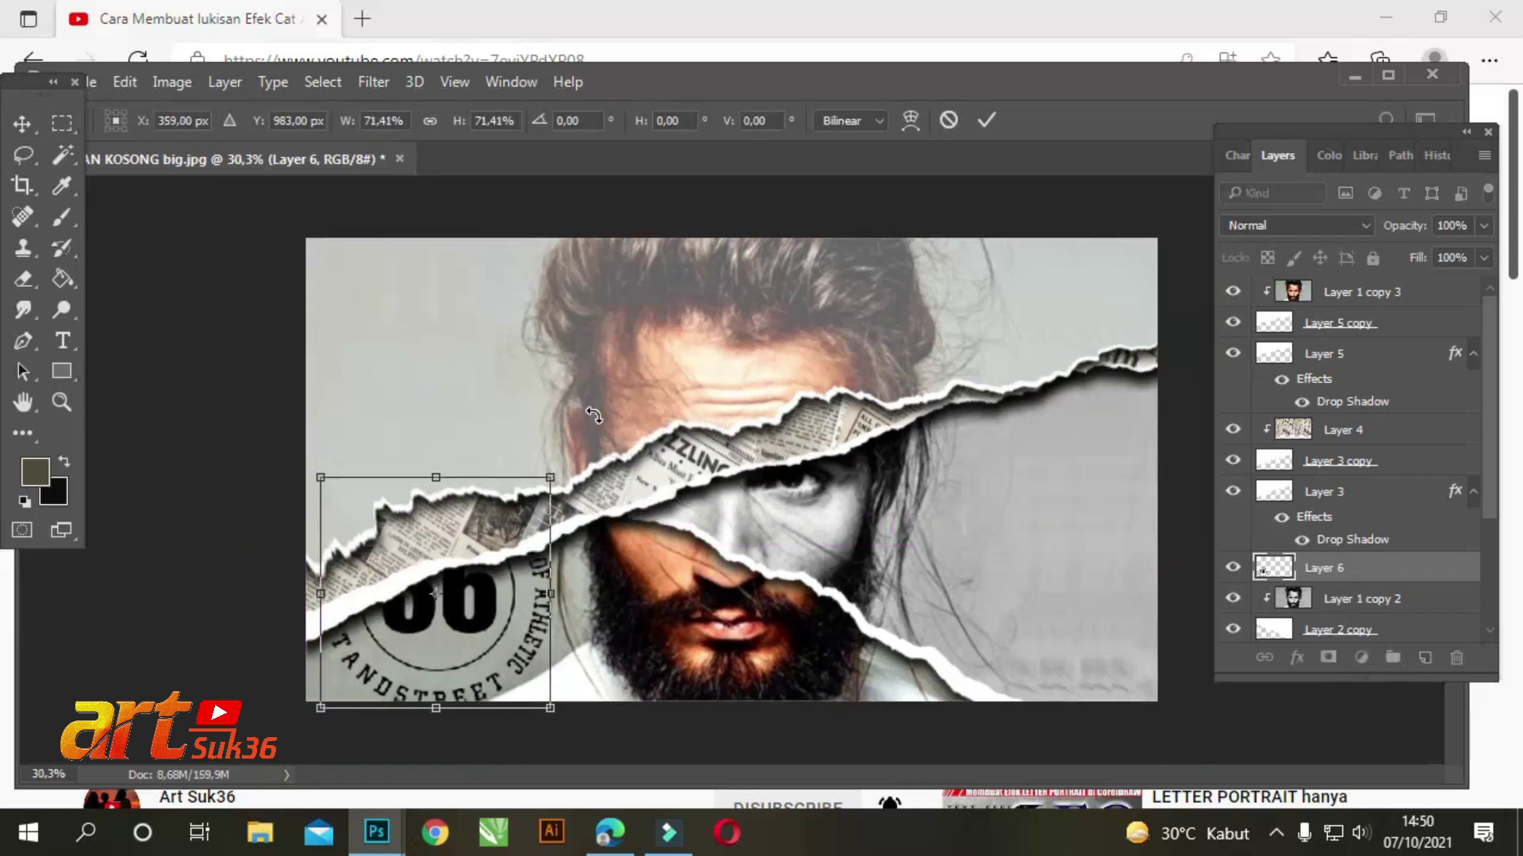
drag(593, 415, 632, 566)
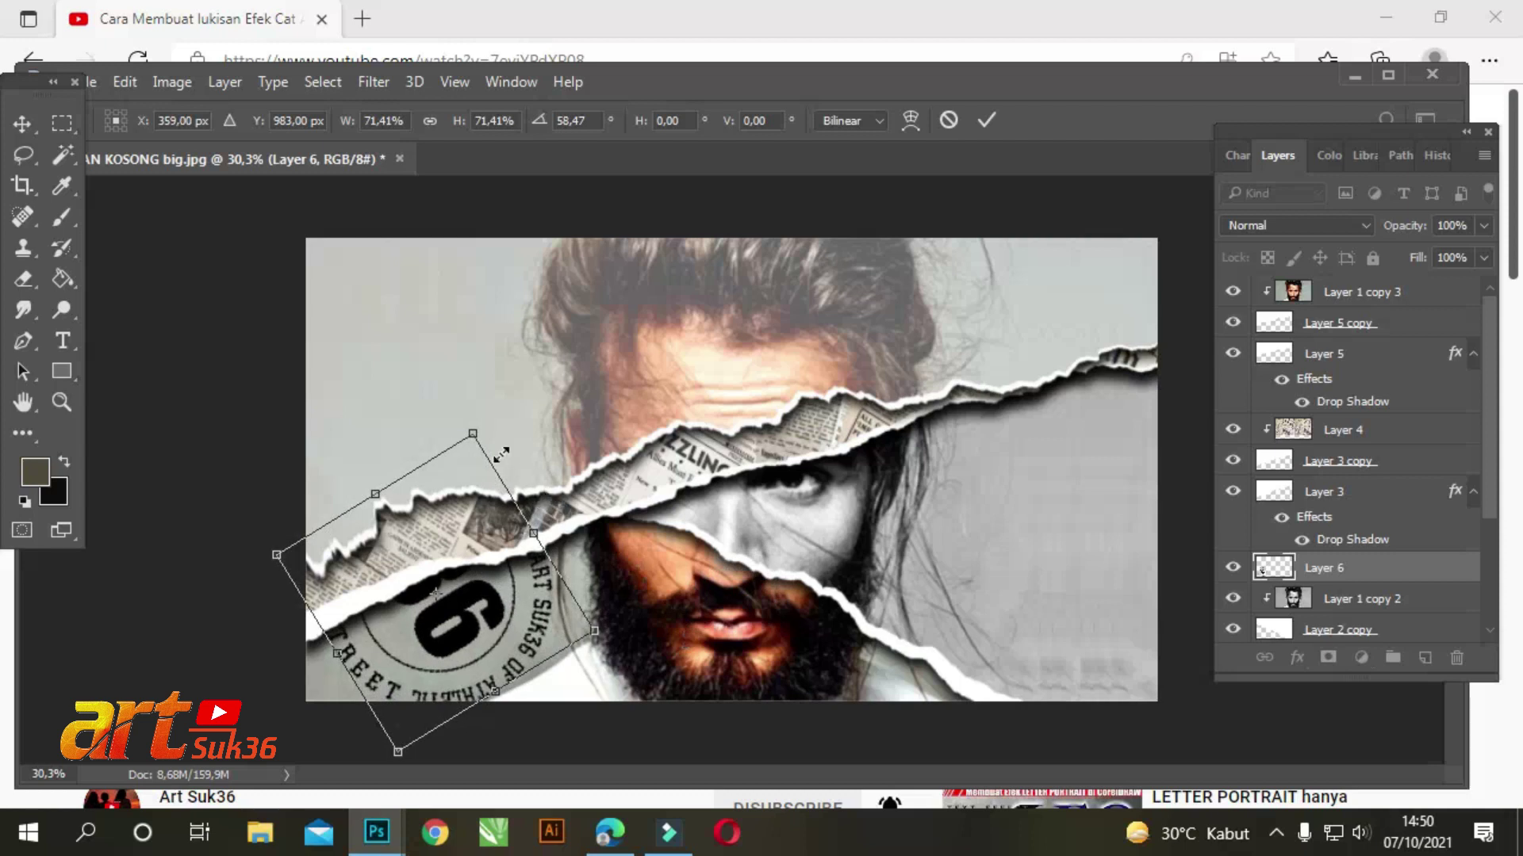
drag(474, 434, 491, 353)
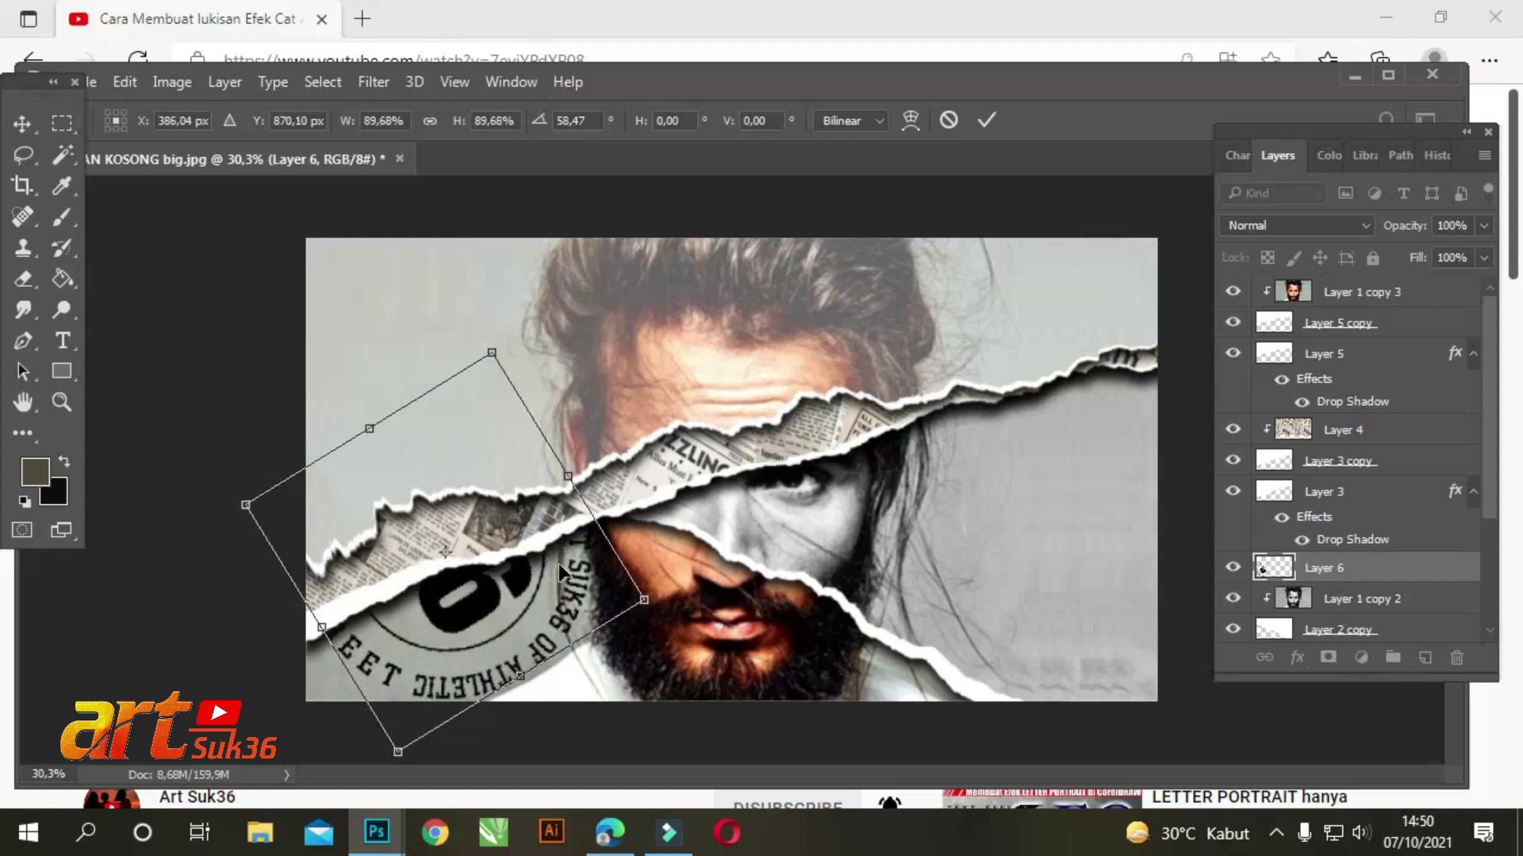
mouse_move(506, 606)
mouse_down()
mouse_move(1058, 539)
mouse_move(1051, 555)
mouse_up()
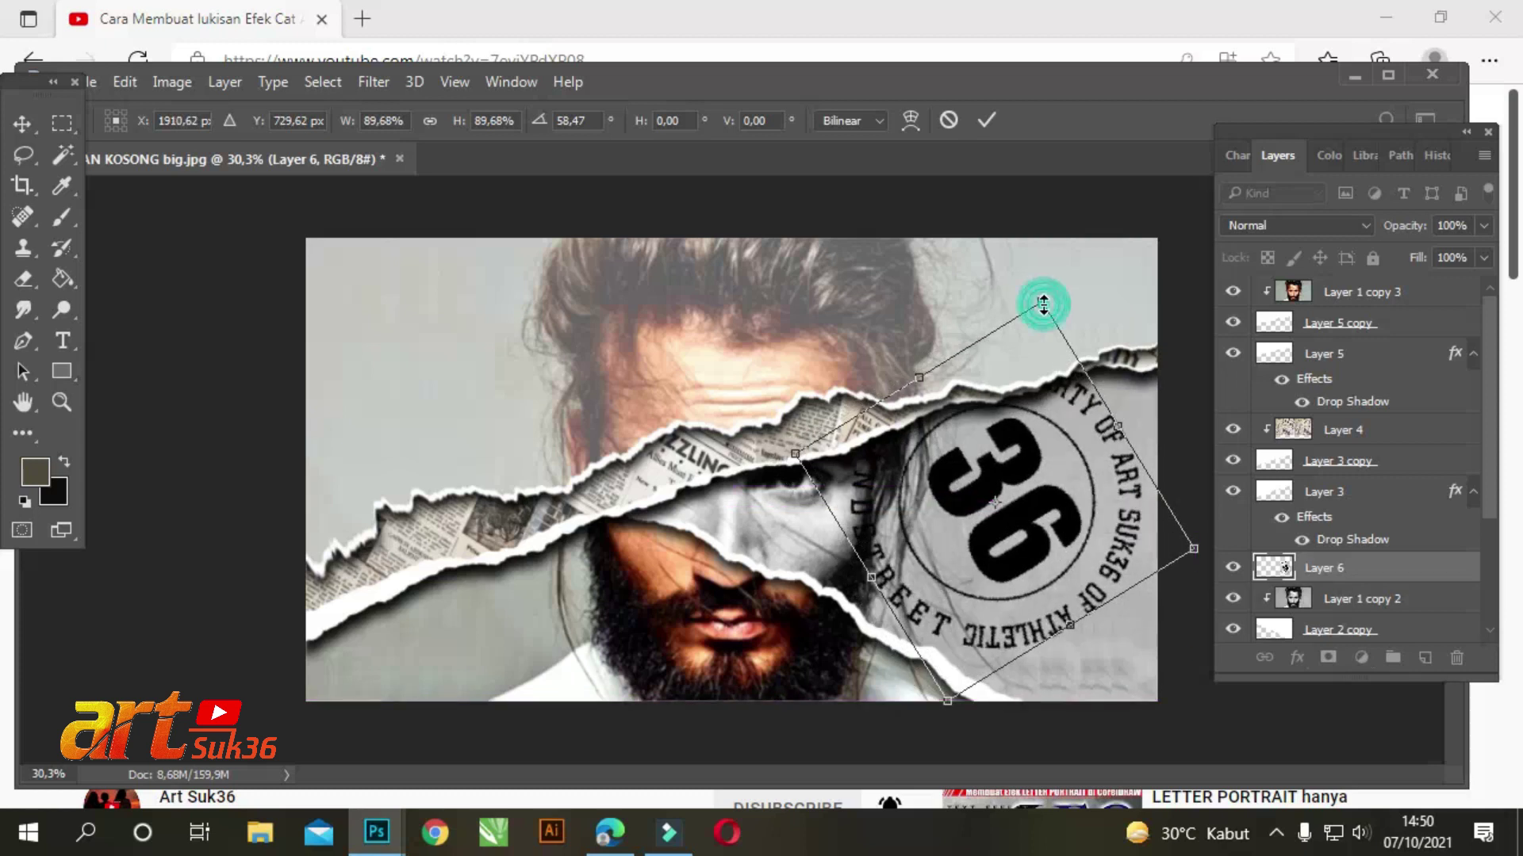
drag(1043, 304, 1142, 261)
mouse_move(1031, 525)
mouse_down()
mouse_move(1043, 474)
mouse_move(1017, 478)
mouse_up()
drag(1112, 257, 1090, 232)
drag(969, 325, 1000, 316)
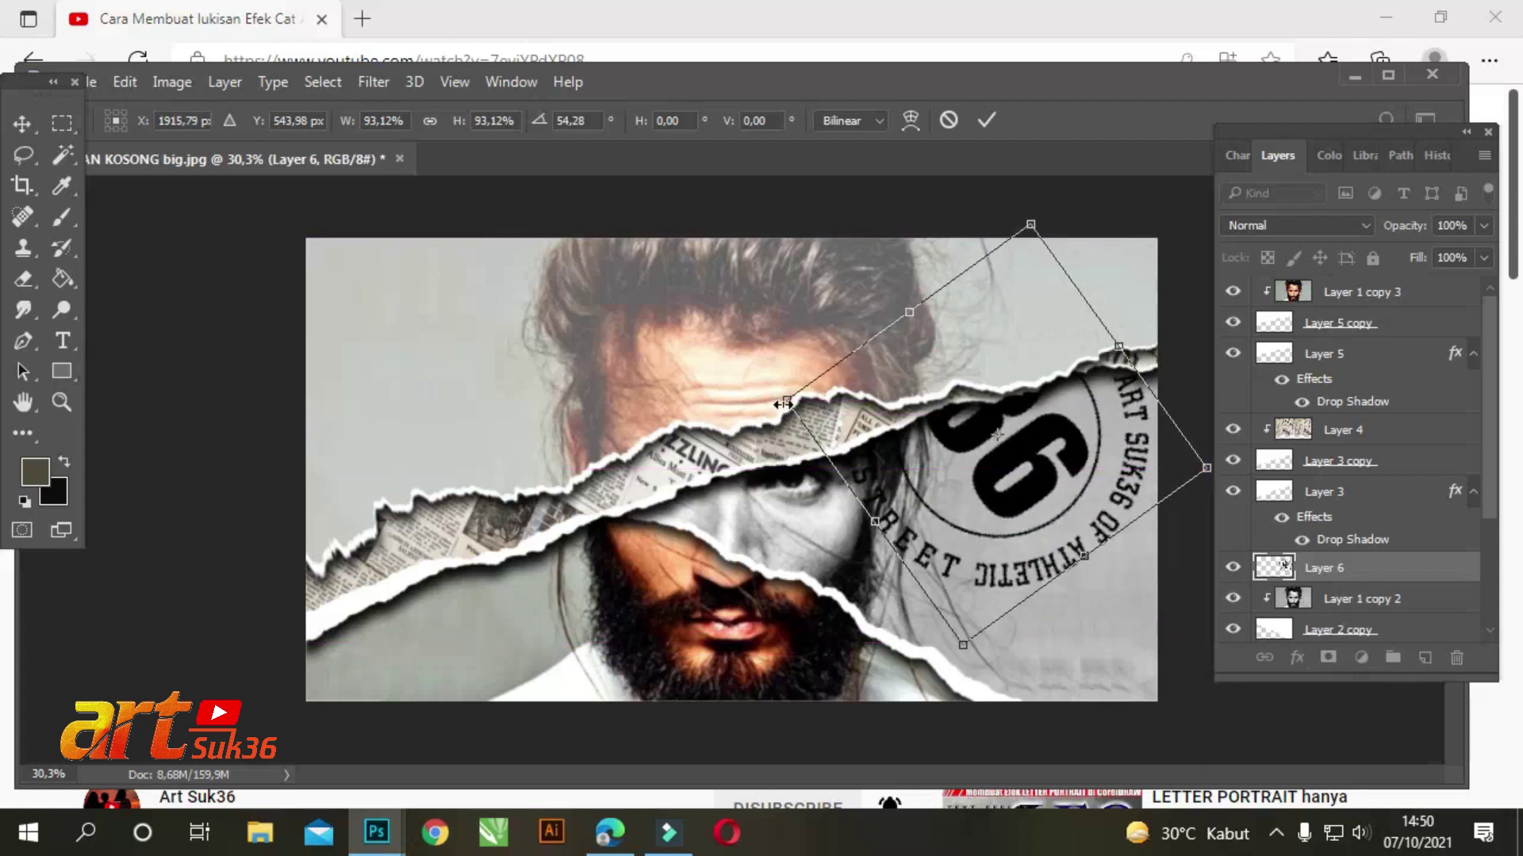
drag(787, 400, 821, 406)
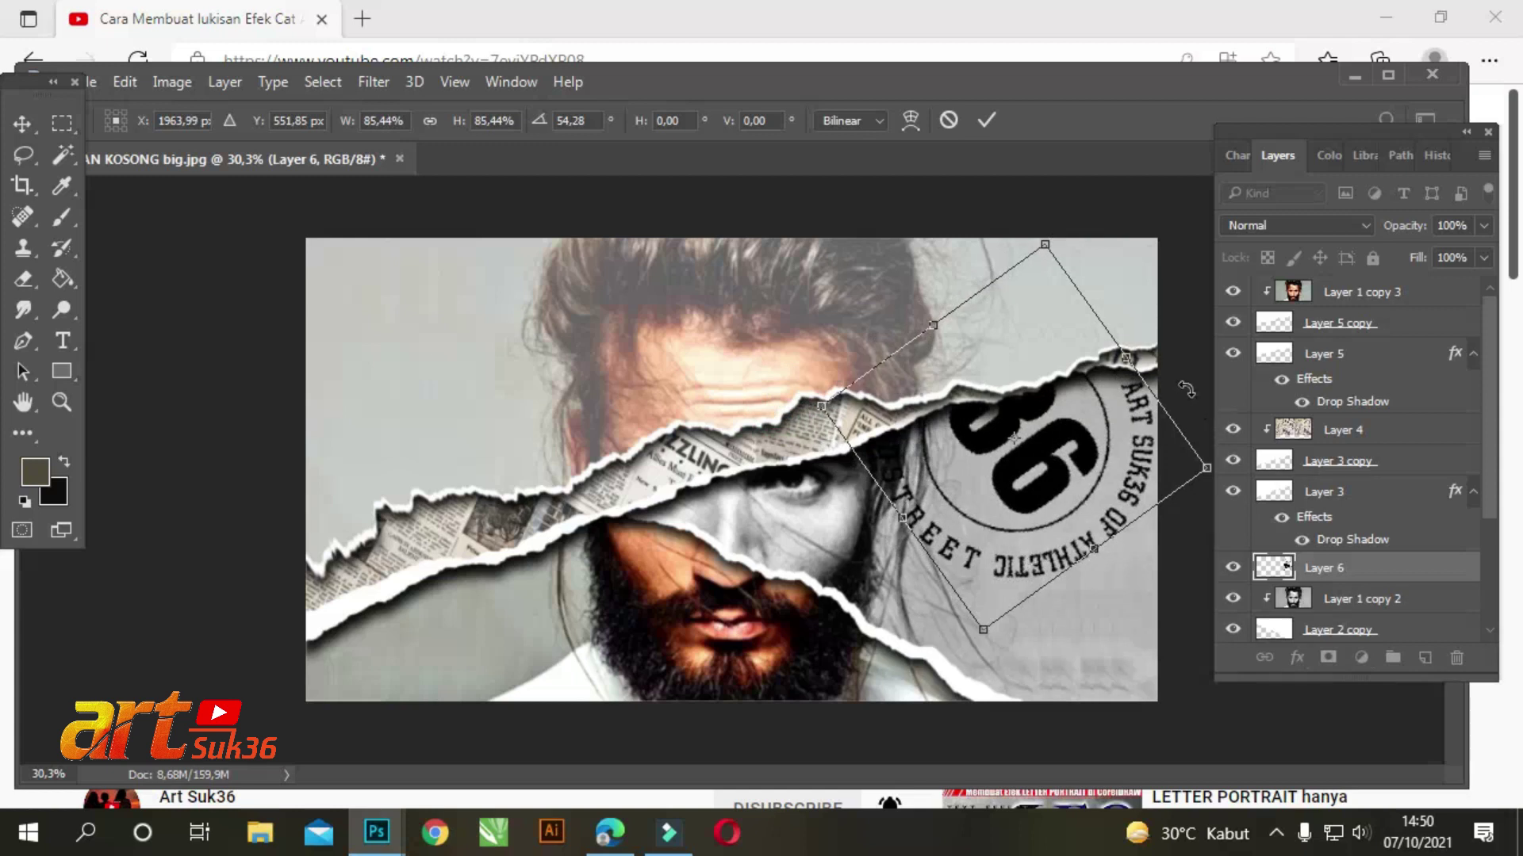
drag(1186, 389, 1196, 416)
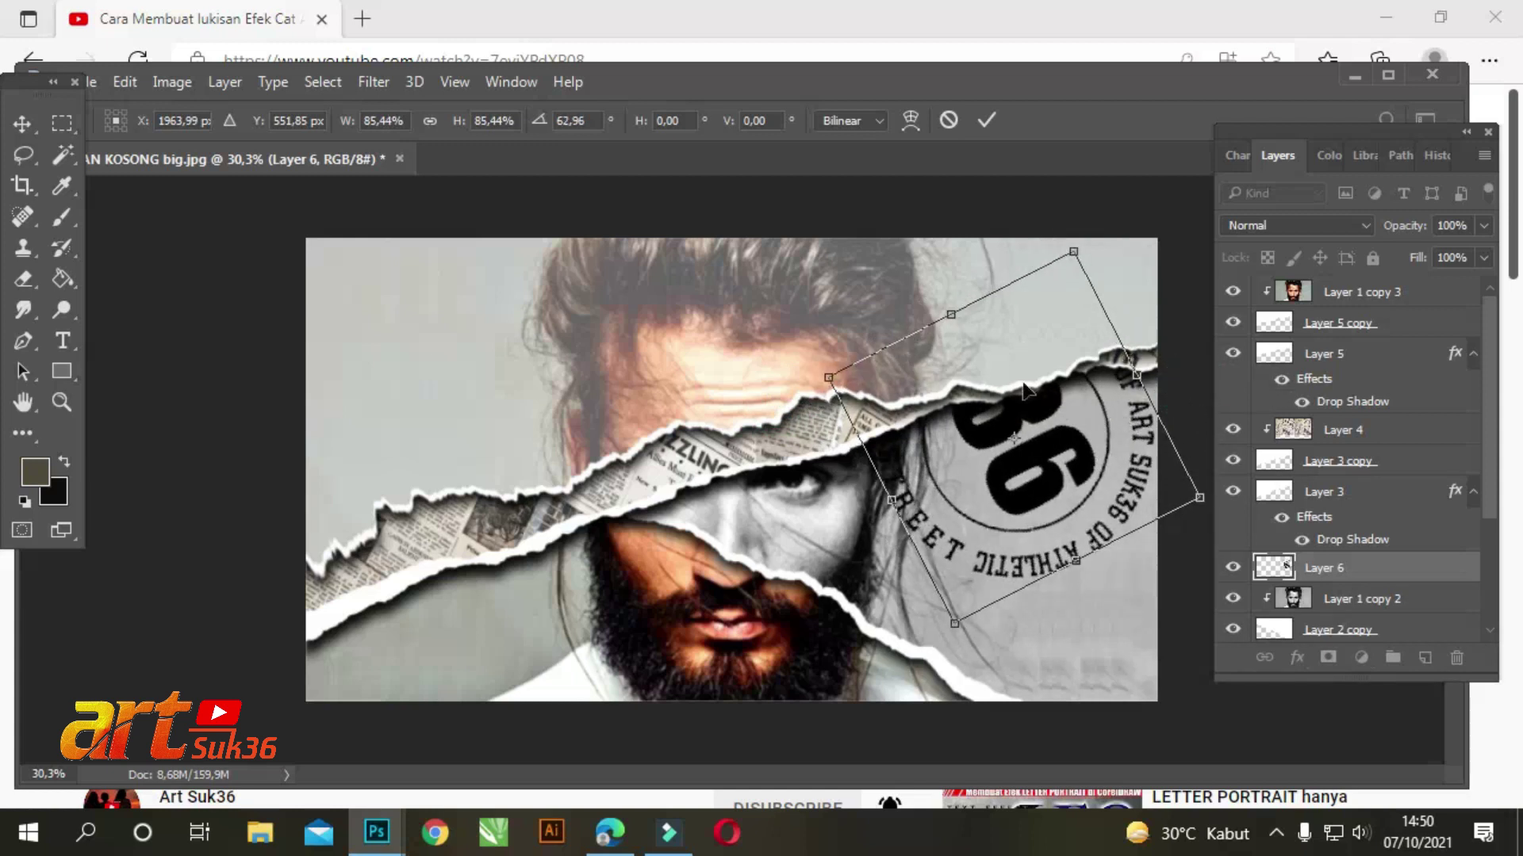
drag(1035, 480, 1030, 466)
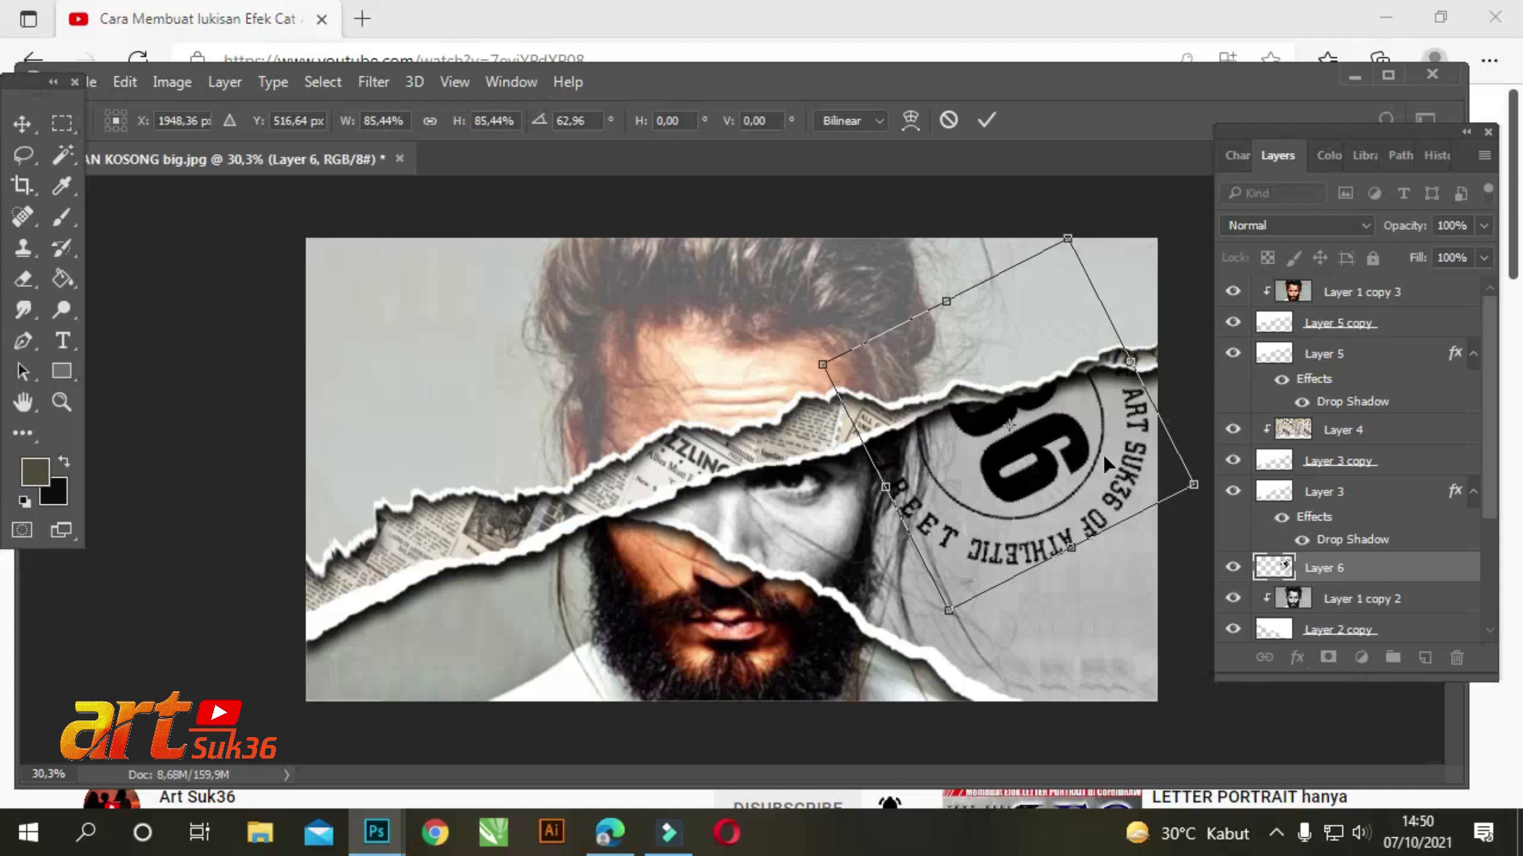
drag(946, 606, 949, 598)
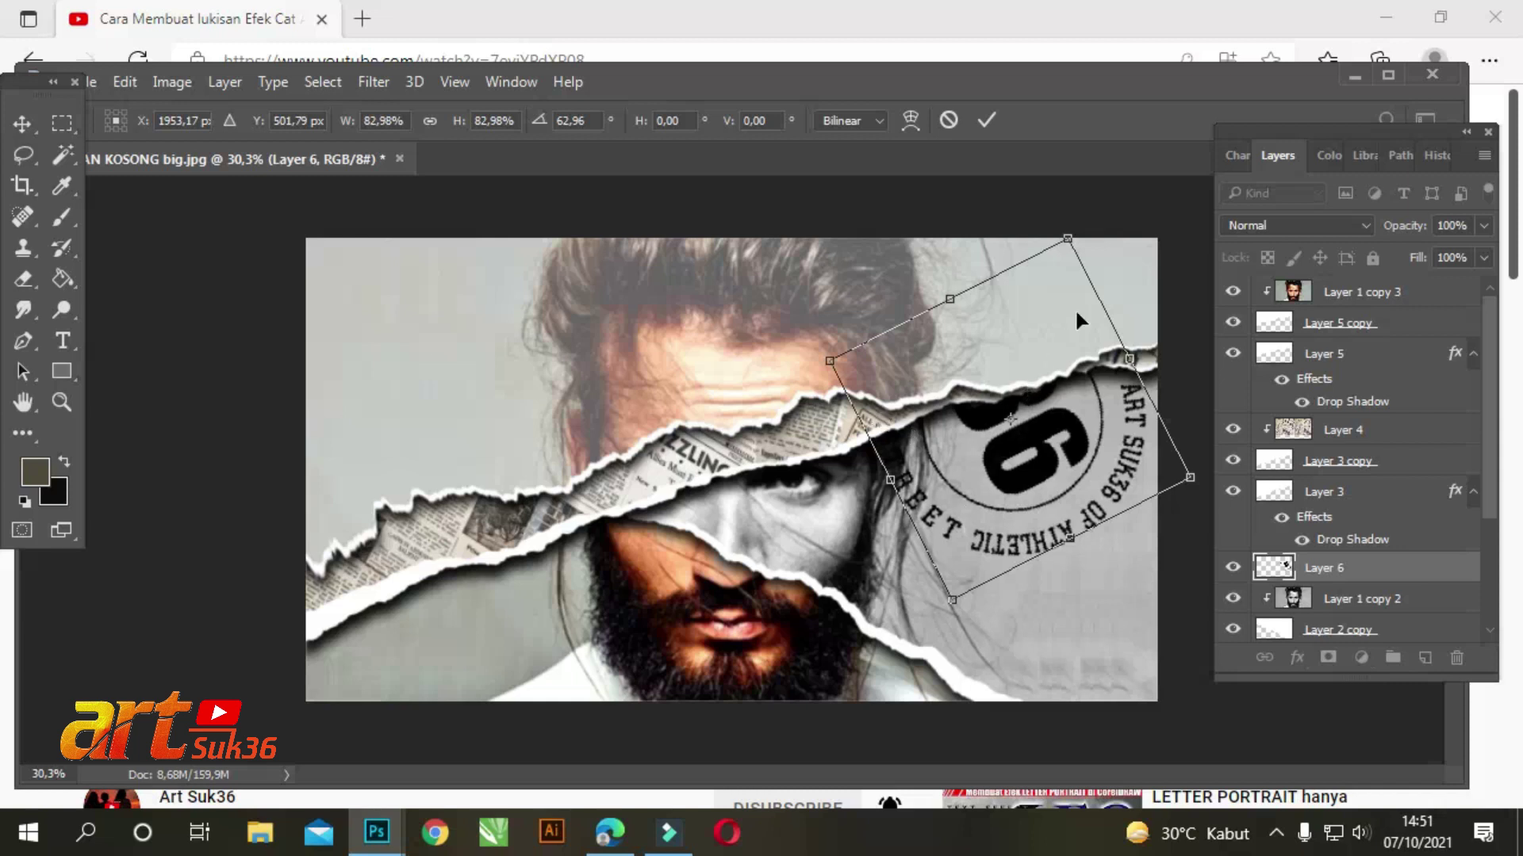
Step: Fine-tune the stamp to about 33 degrees and its final position, then commit the transform
mouse_move(1133, 256)
mouse_down()
mouse_move(768, 364)
mouse_move(765, 383)
mouse_up()
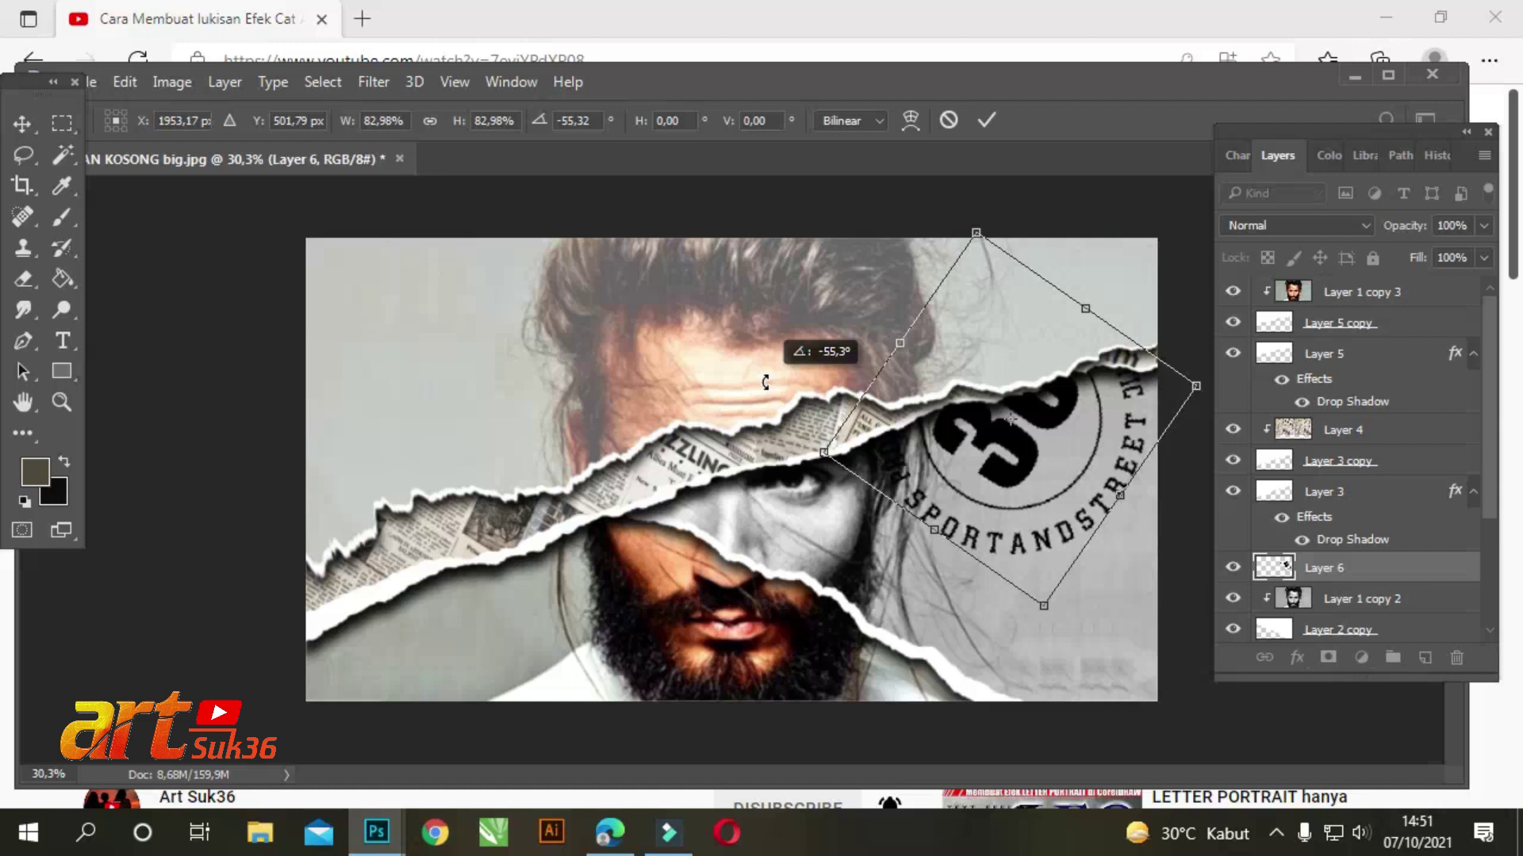
drag(766, 382, 765, 383)
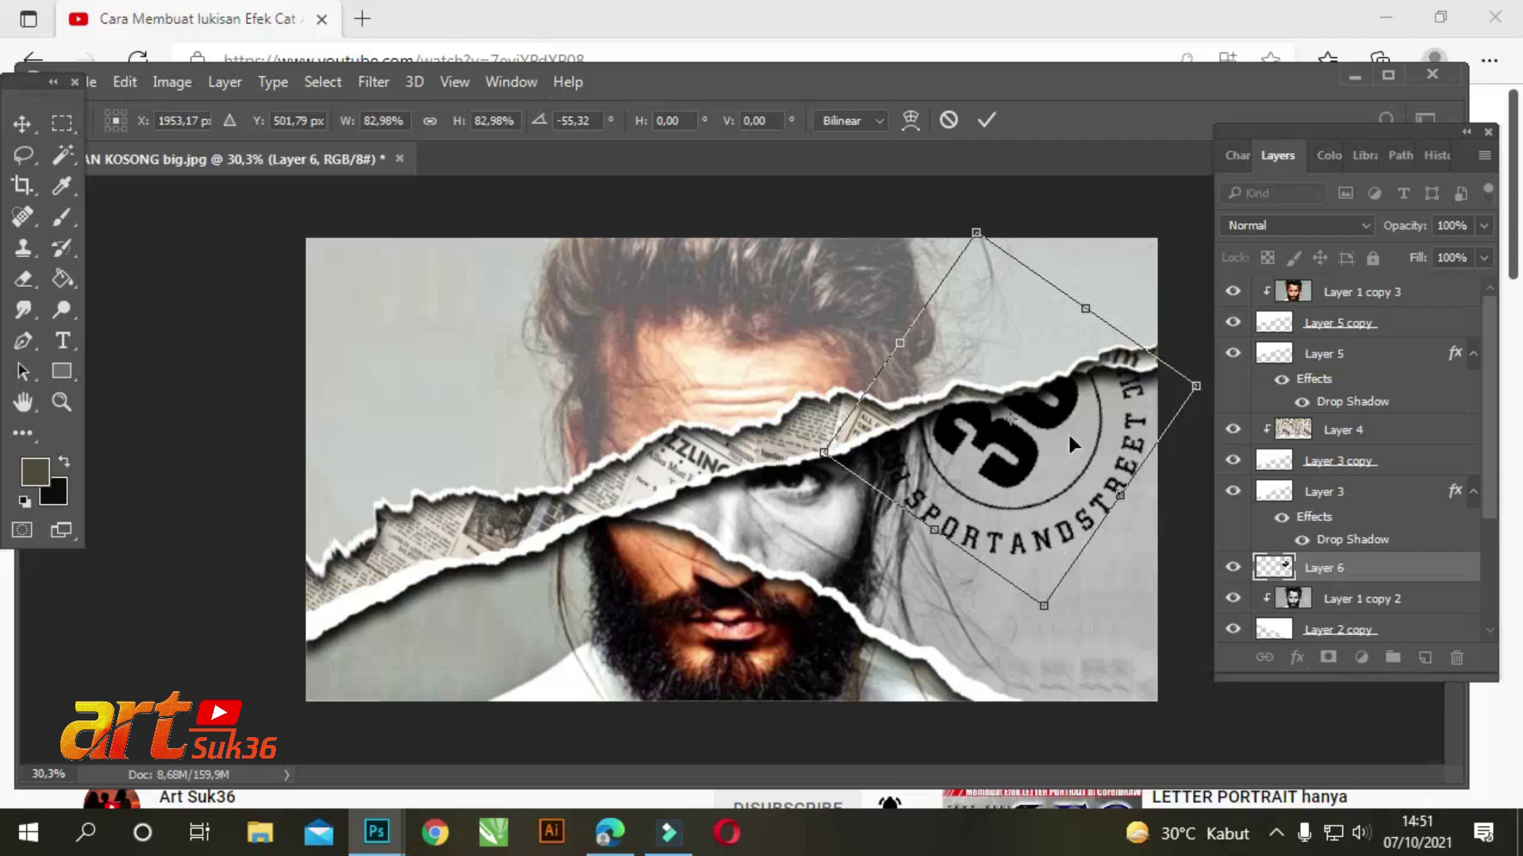
mouse_move(1027, 454)
mouse_down()
mouse_move(474, 579)
mouse_move(493, 639)
mouse_move(1028, 449)
mouse_up()
mouse_move(1063, 615)
mouse_down()
mouse_move(1043, 666)
mouse_move(965, 674)
mouse_move(1067, 580)
mouse_up()
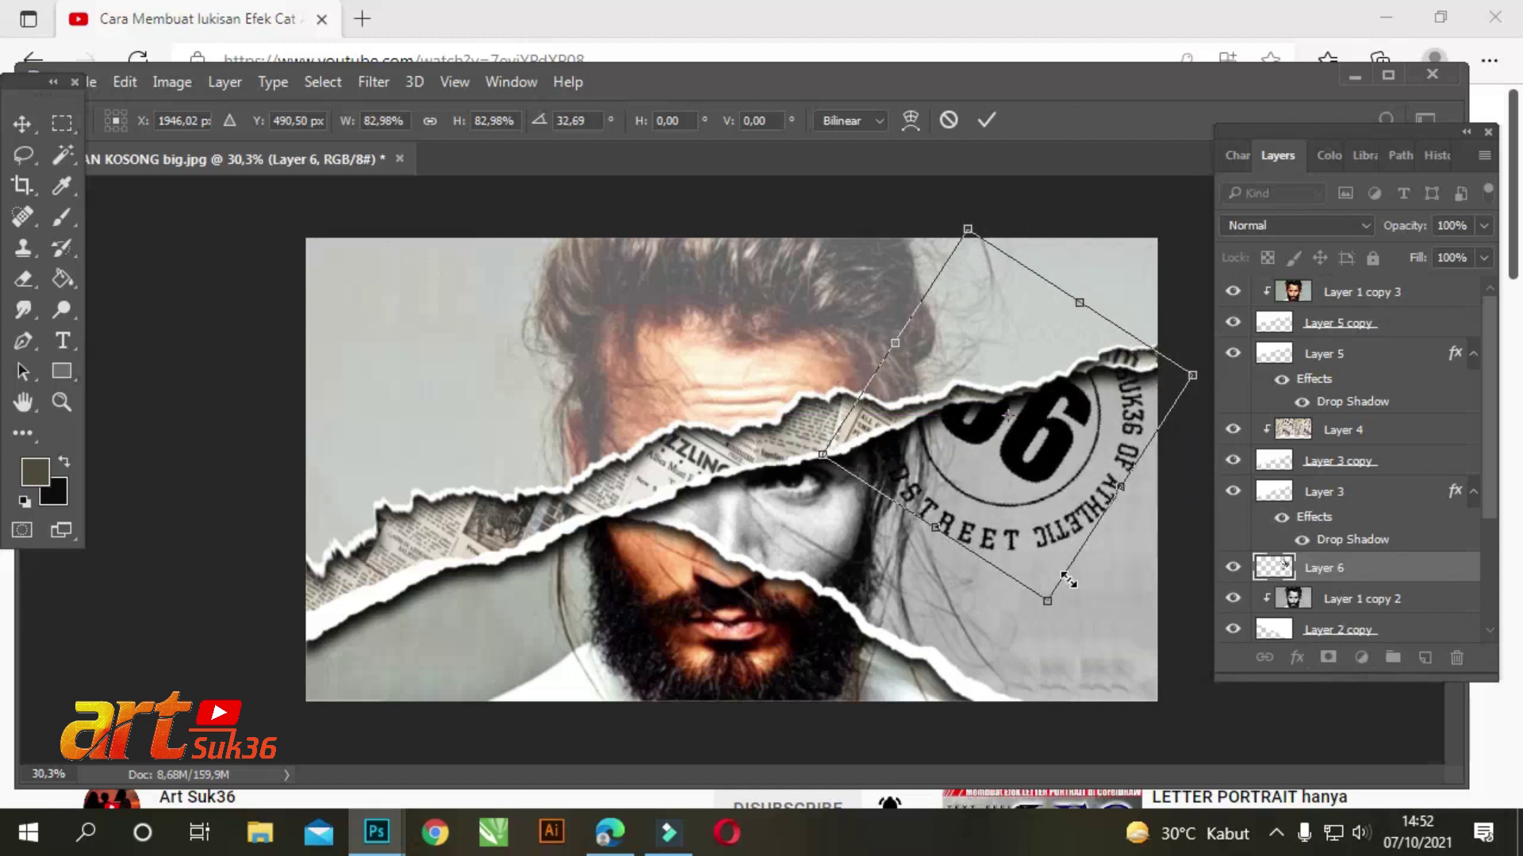
drag(1010, 494, 1011, 487)
key(Return)
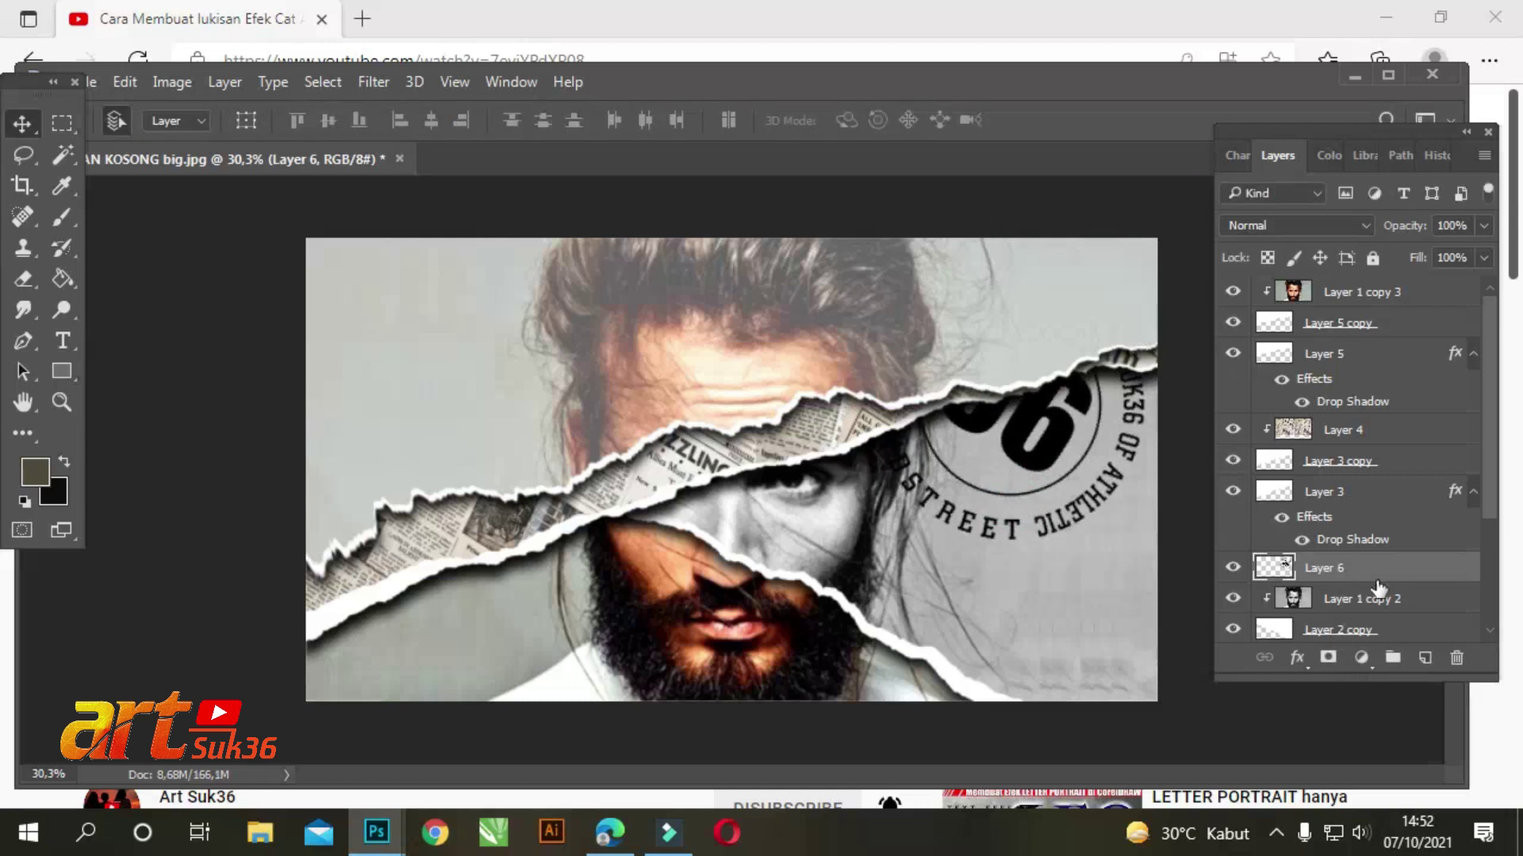
Step: Duplicate the stamp layer to the top of the stack and load Layer 5 copy's torn-paper shape
drag(1373, 569, 1425, 658)
drag(1348, 569, 1318, 268)
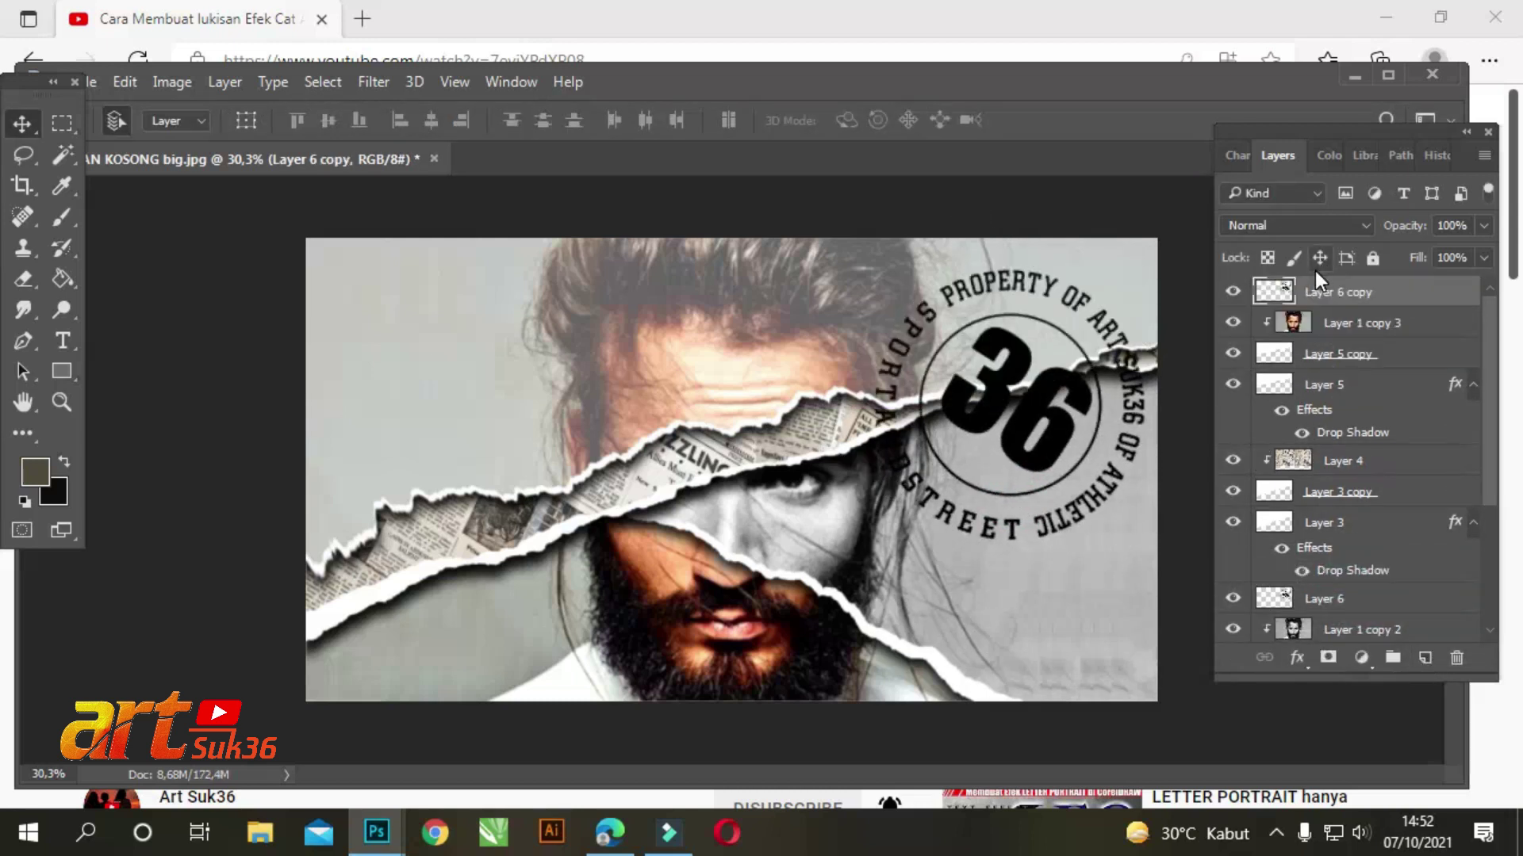
ctrl+shift+click(899, 410)
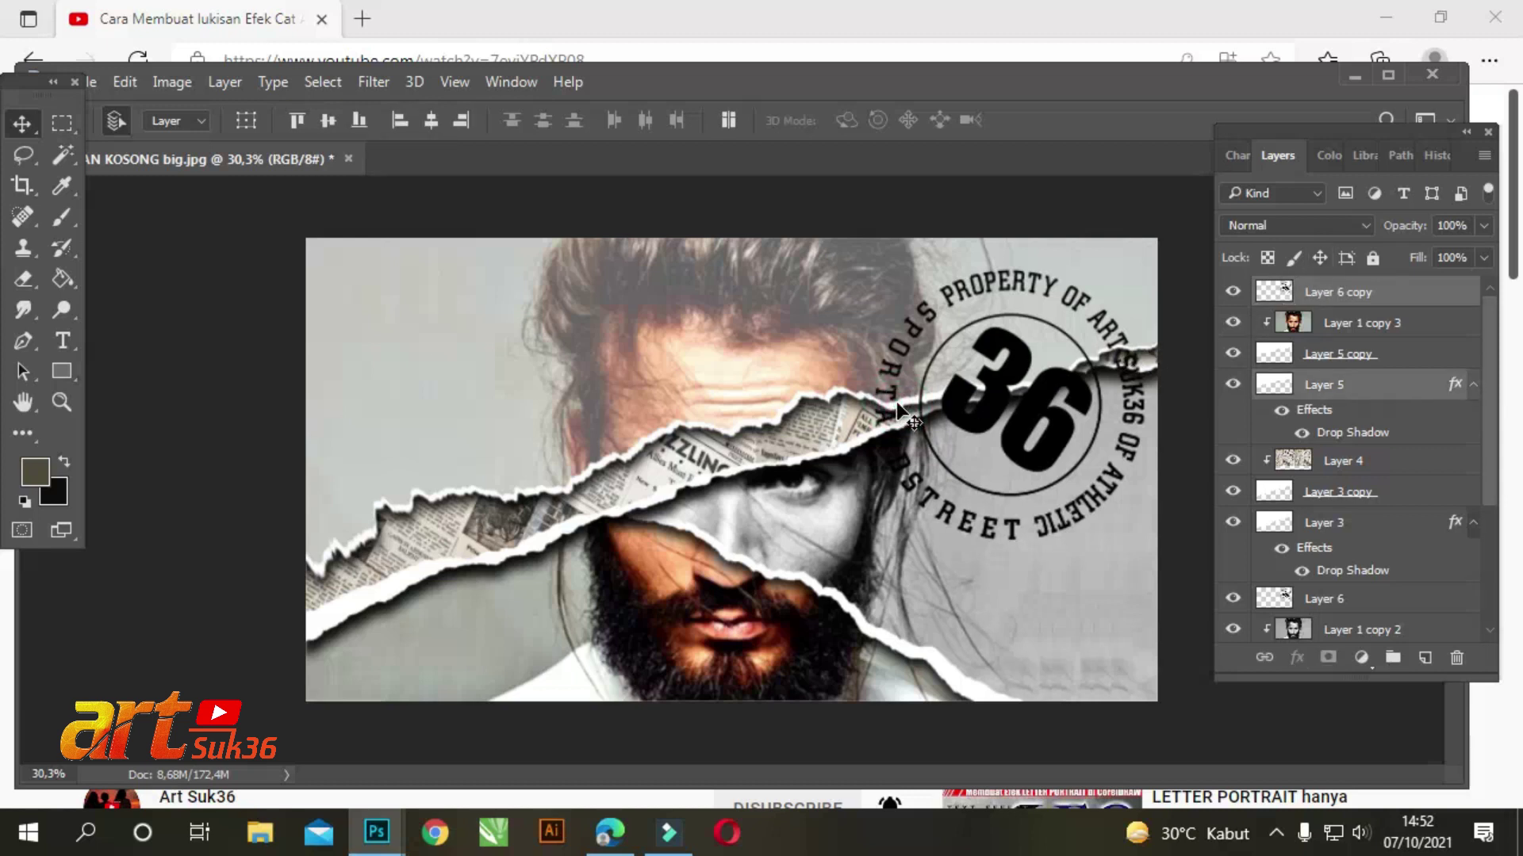
shift+click(1342, 359)
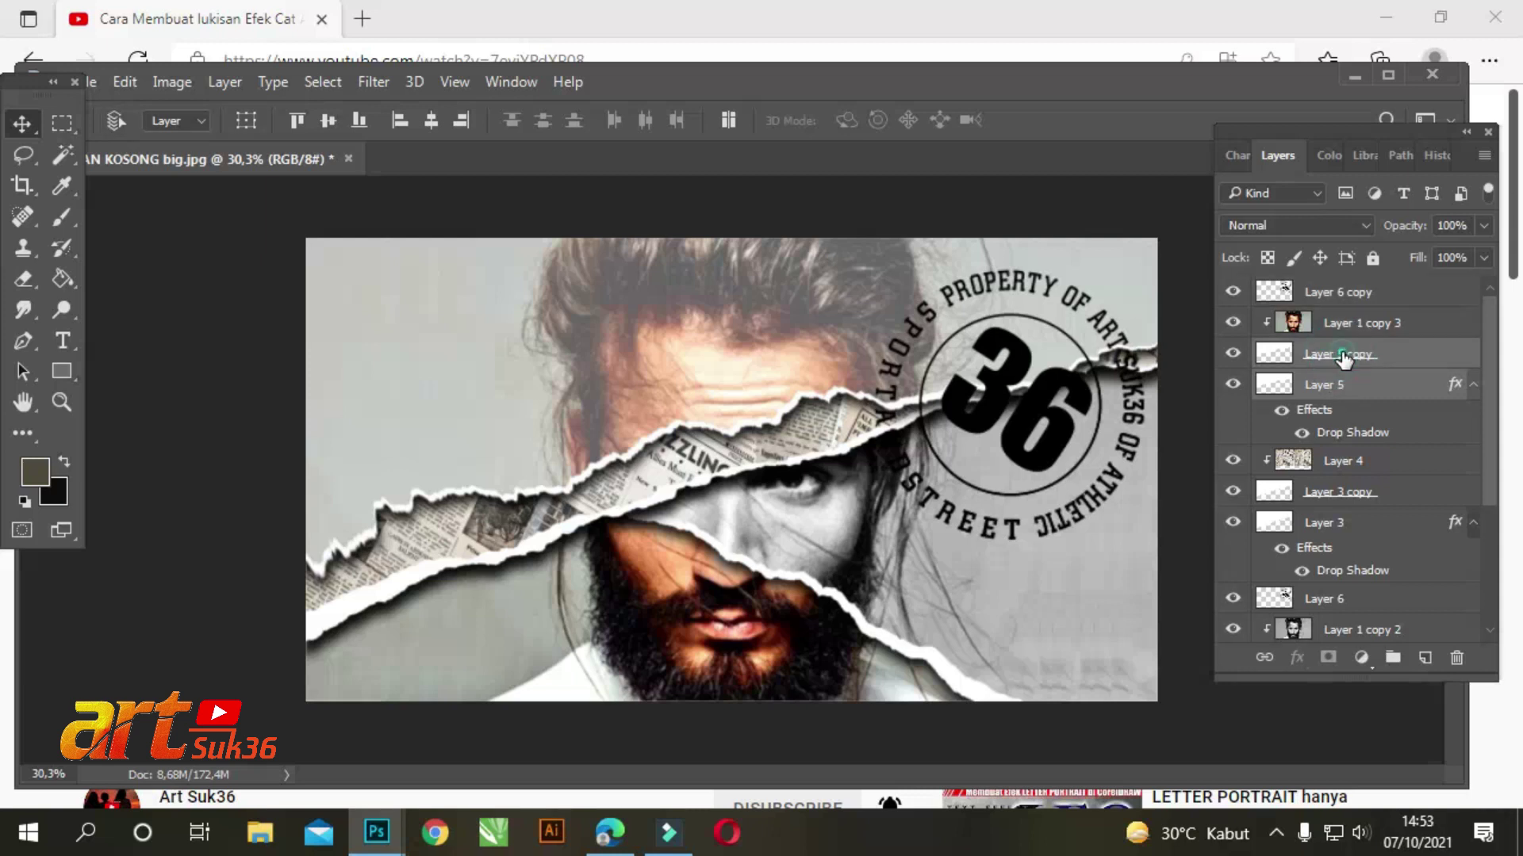
click(1342, 359)
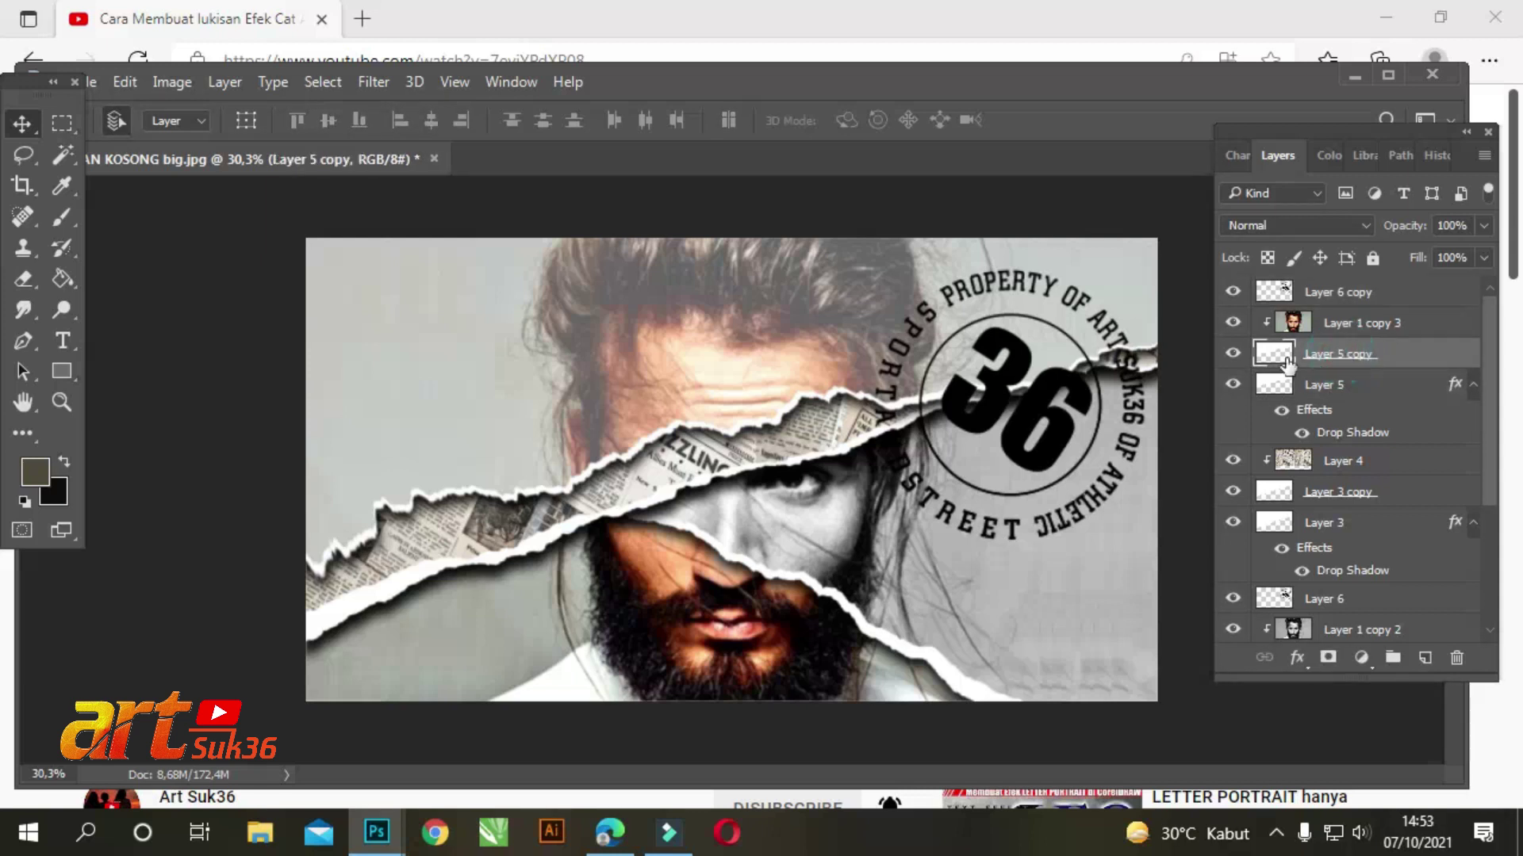
ctrl+click(1269, 358)
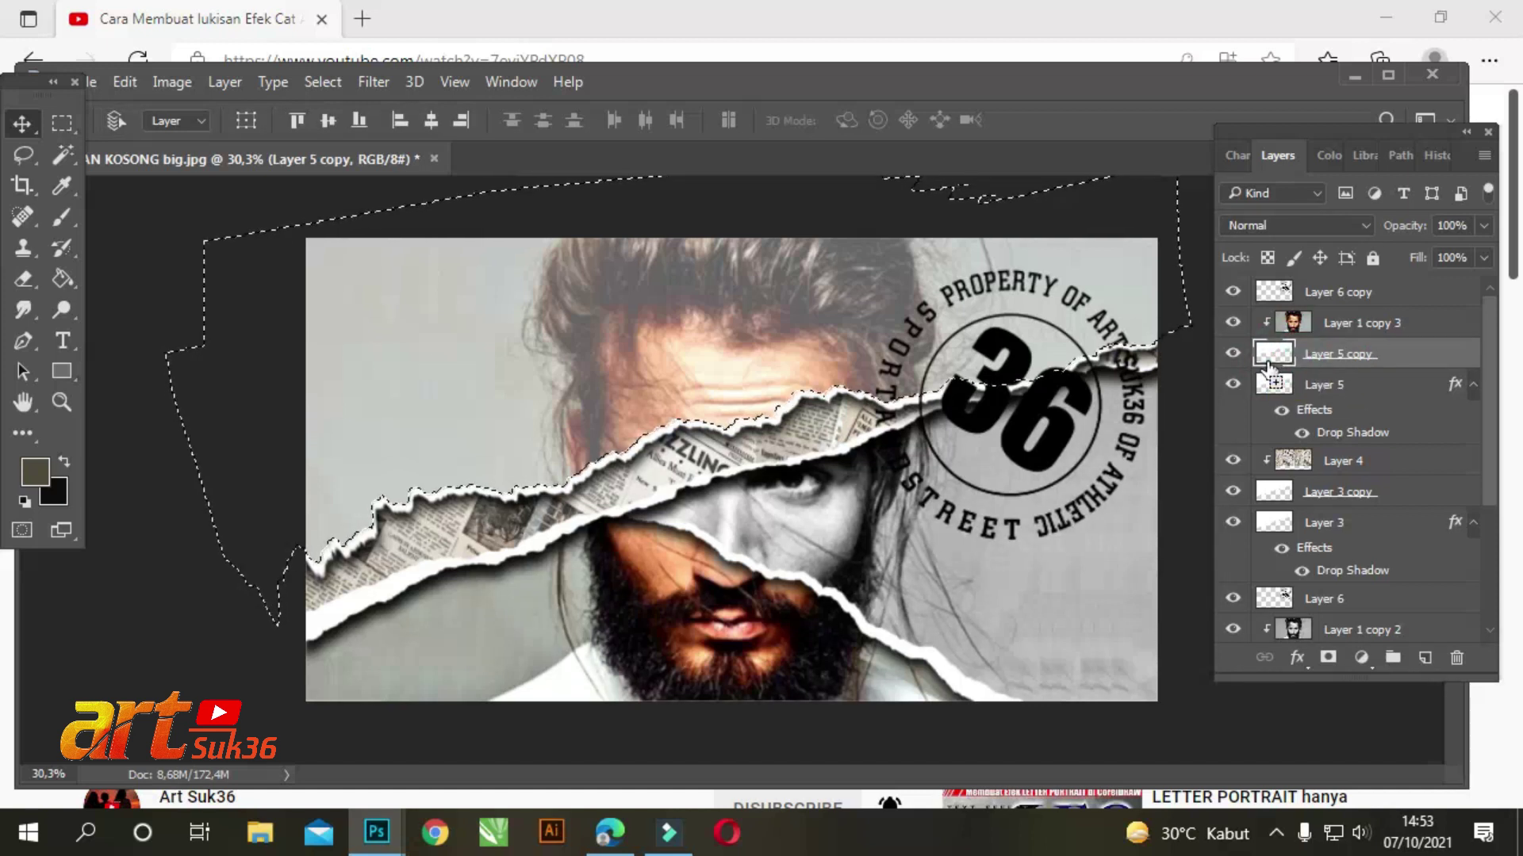
Step: Make Layer 6 copy active, clear the selection, and try lower opacities before restoring 100%
click(1331, 293)
key(ctrl+a)
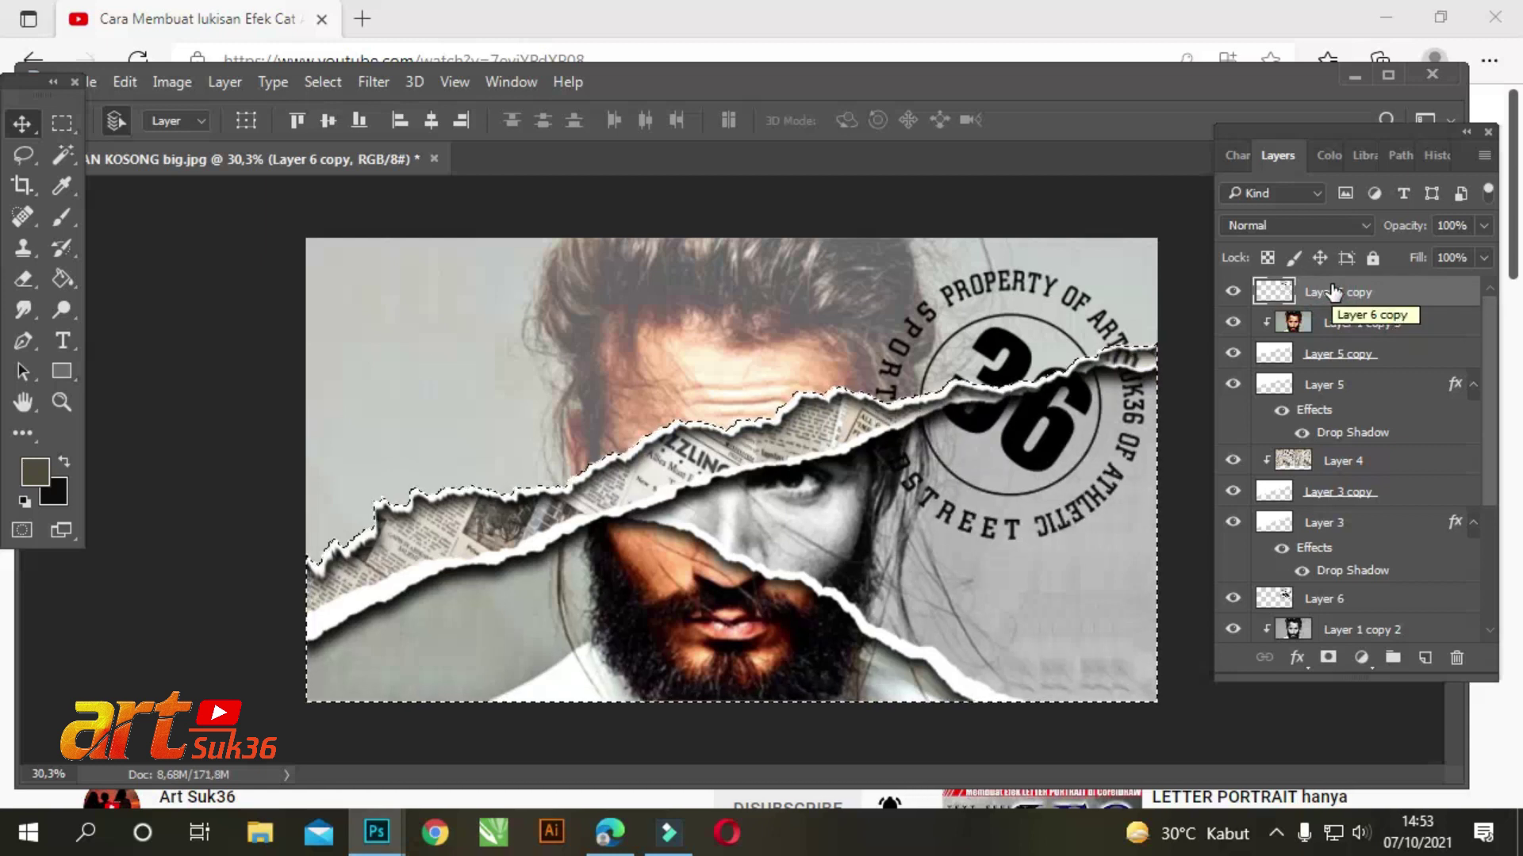
key(ctrl+d)
click(1481, 226)
drag(1480, 255, 1426, 260)
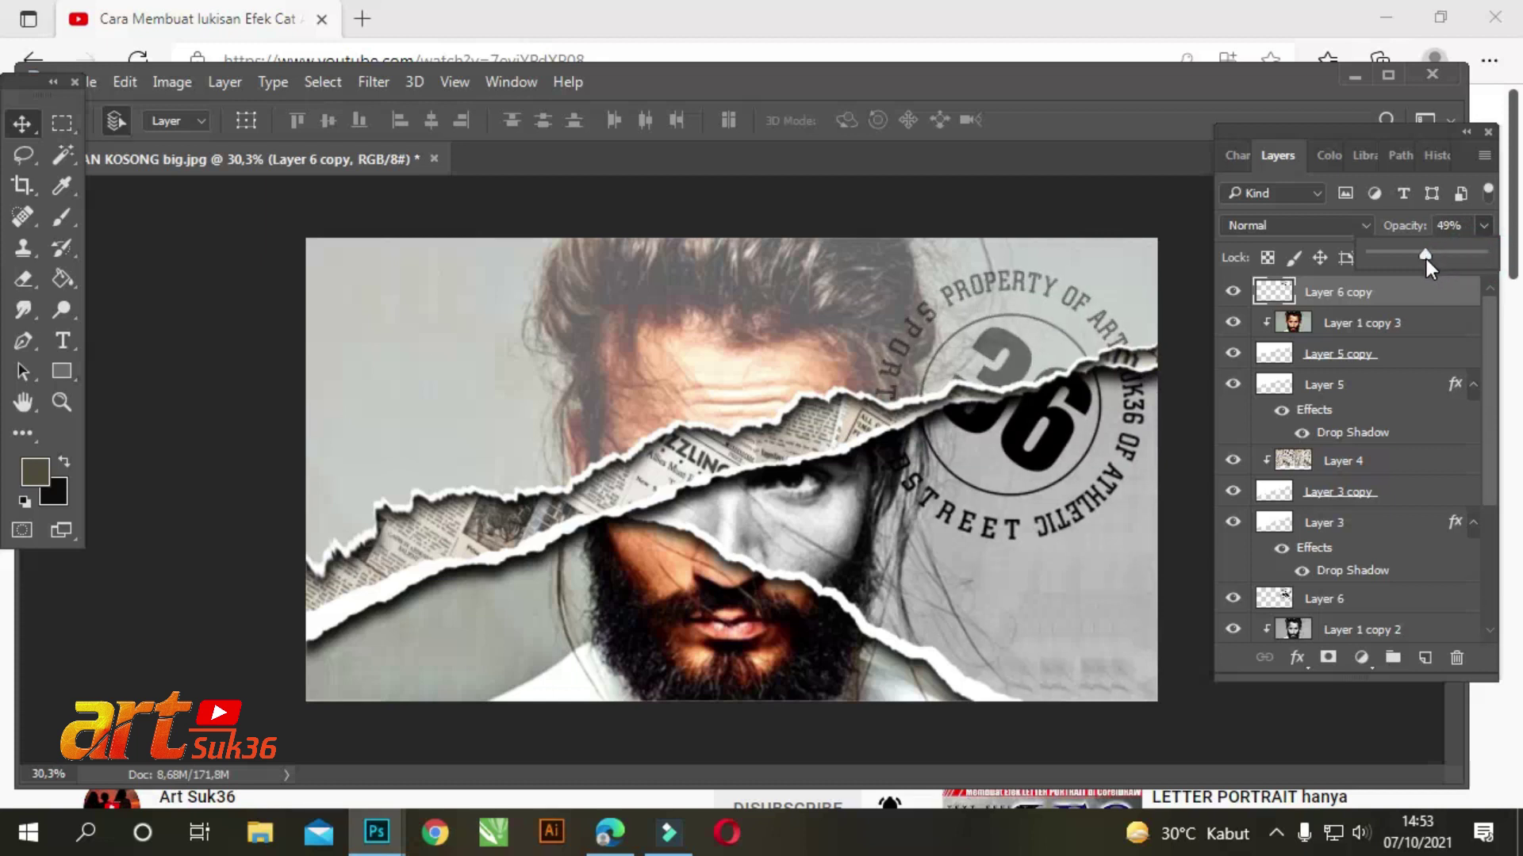
drag(1421, 259, 1419, 260)
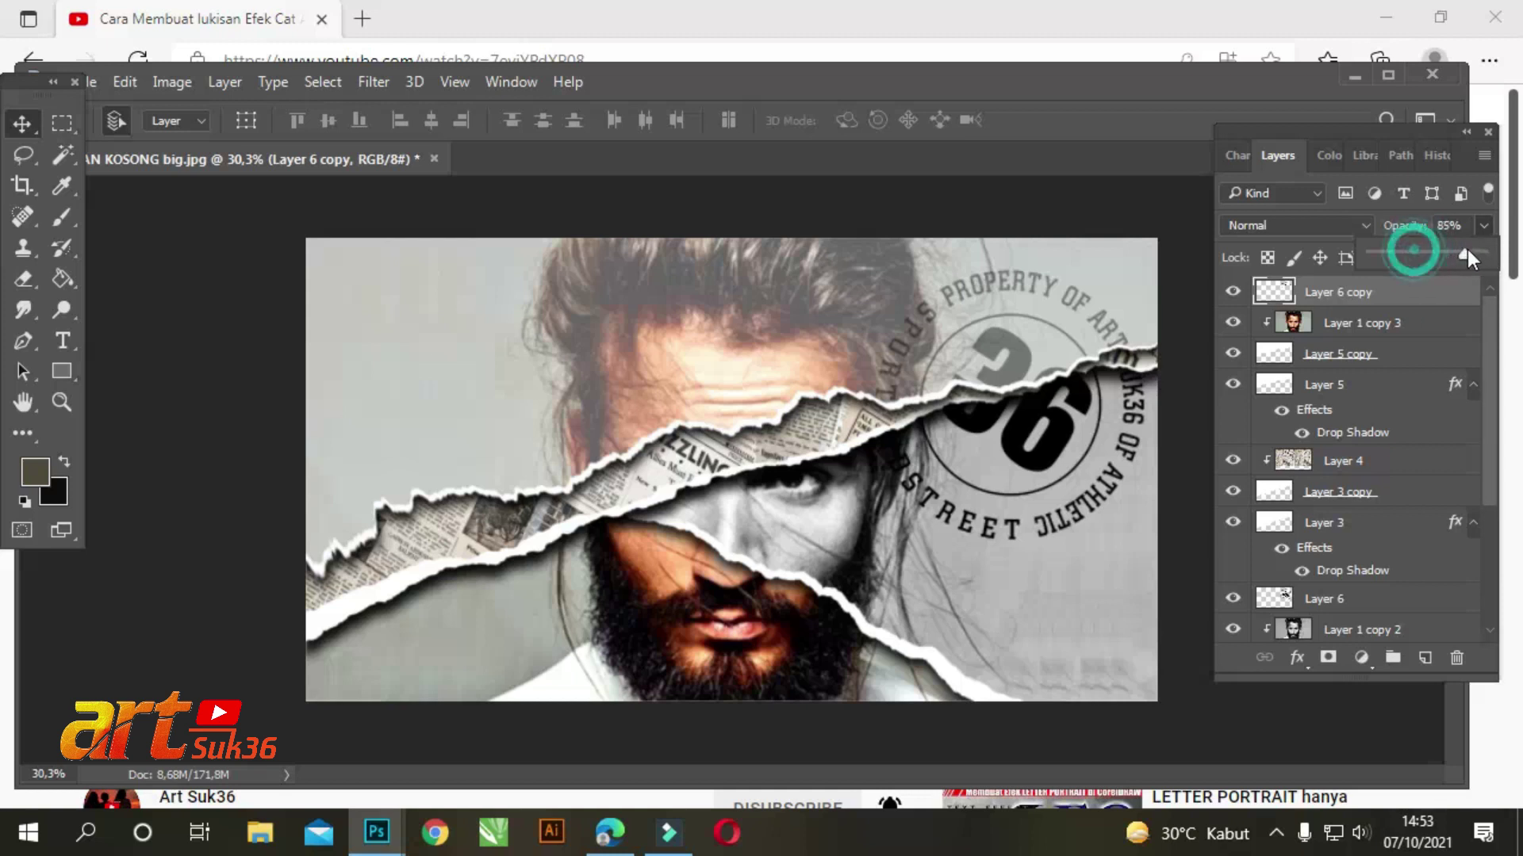
drag(1468, 249, 1481, 254)
click(174, 92)
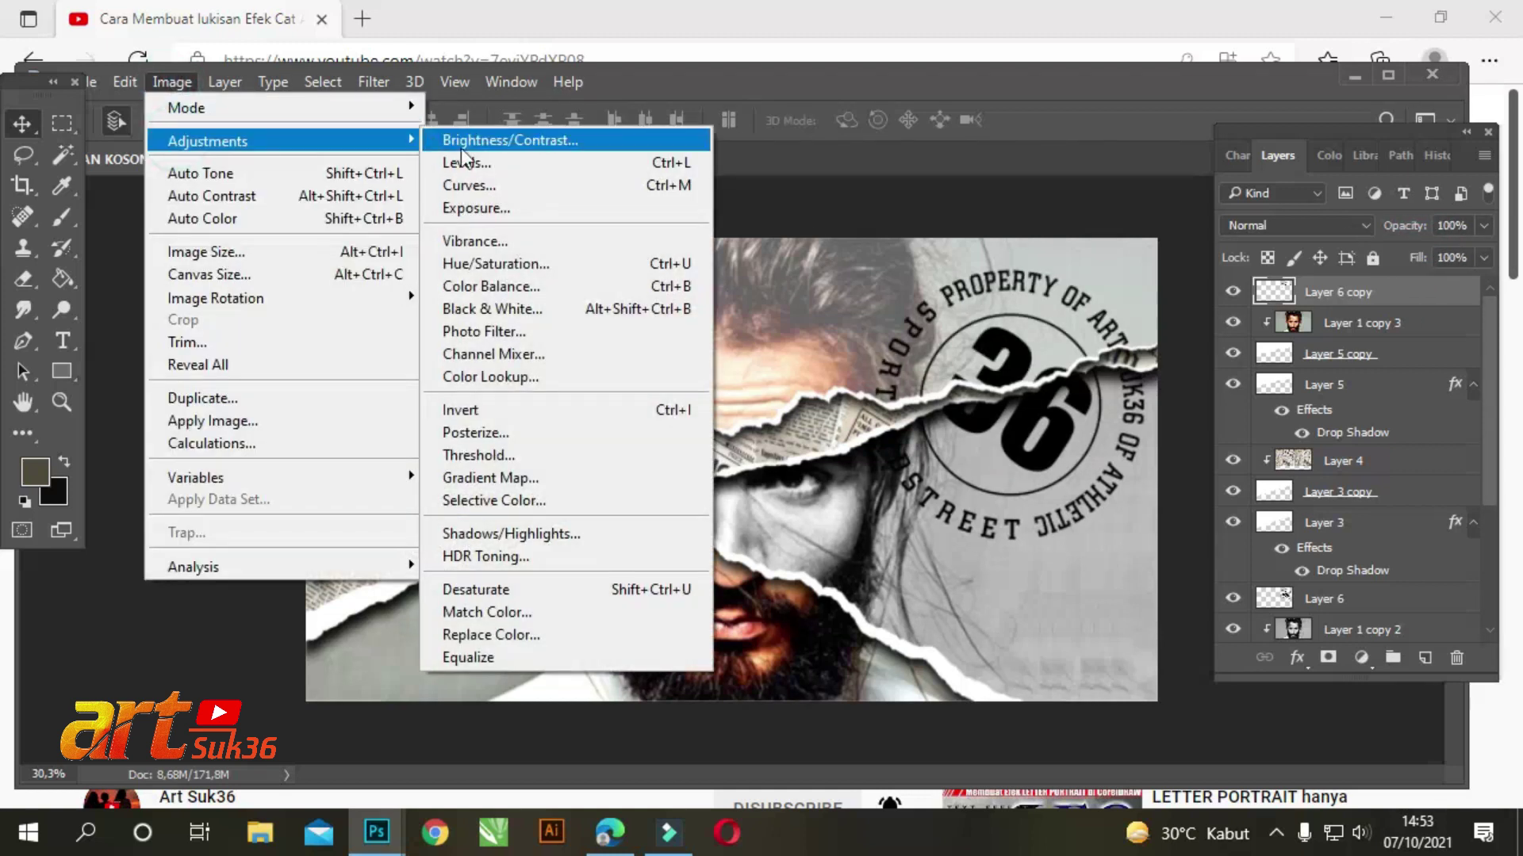
Step: Pick an off-white foreground colour and preview a white-to-black Gradient Map on the stamp copy
click(35, 473)
click(813, 376)
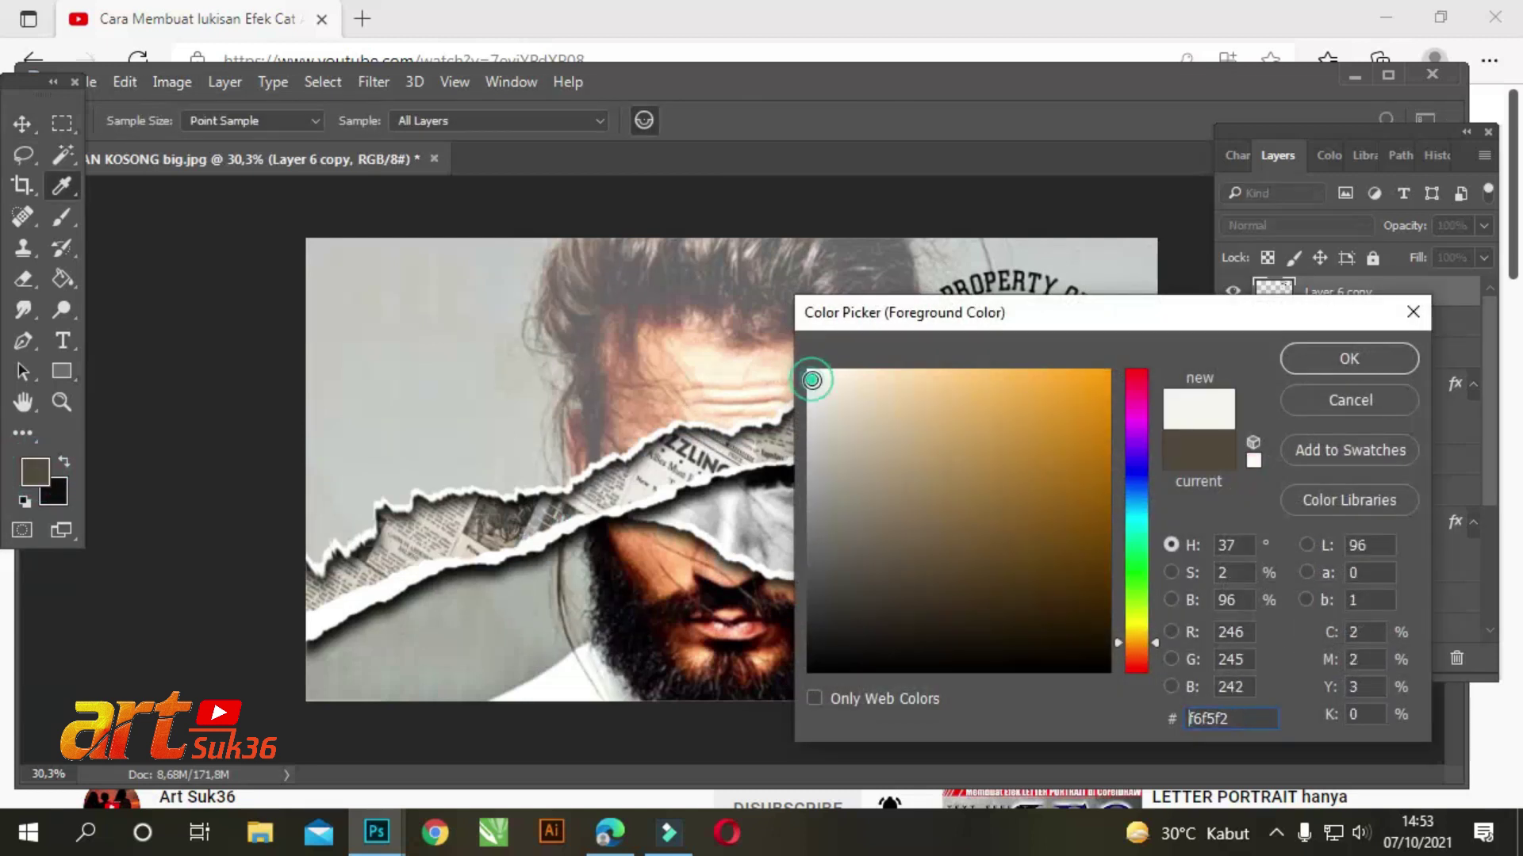
click(1348, 358)
click(162, 86)
mouse_move(207, 140)
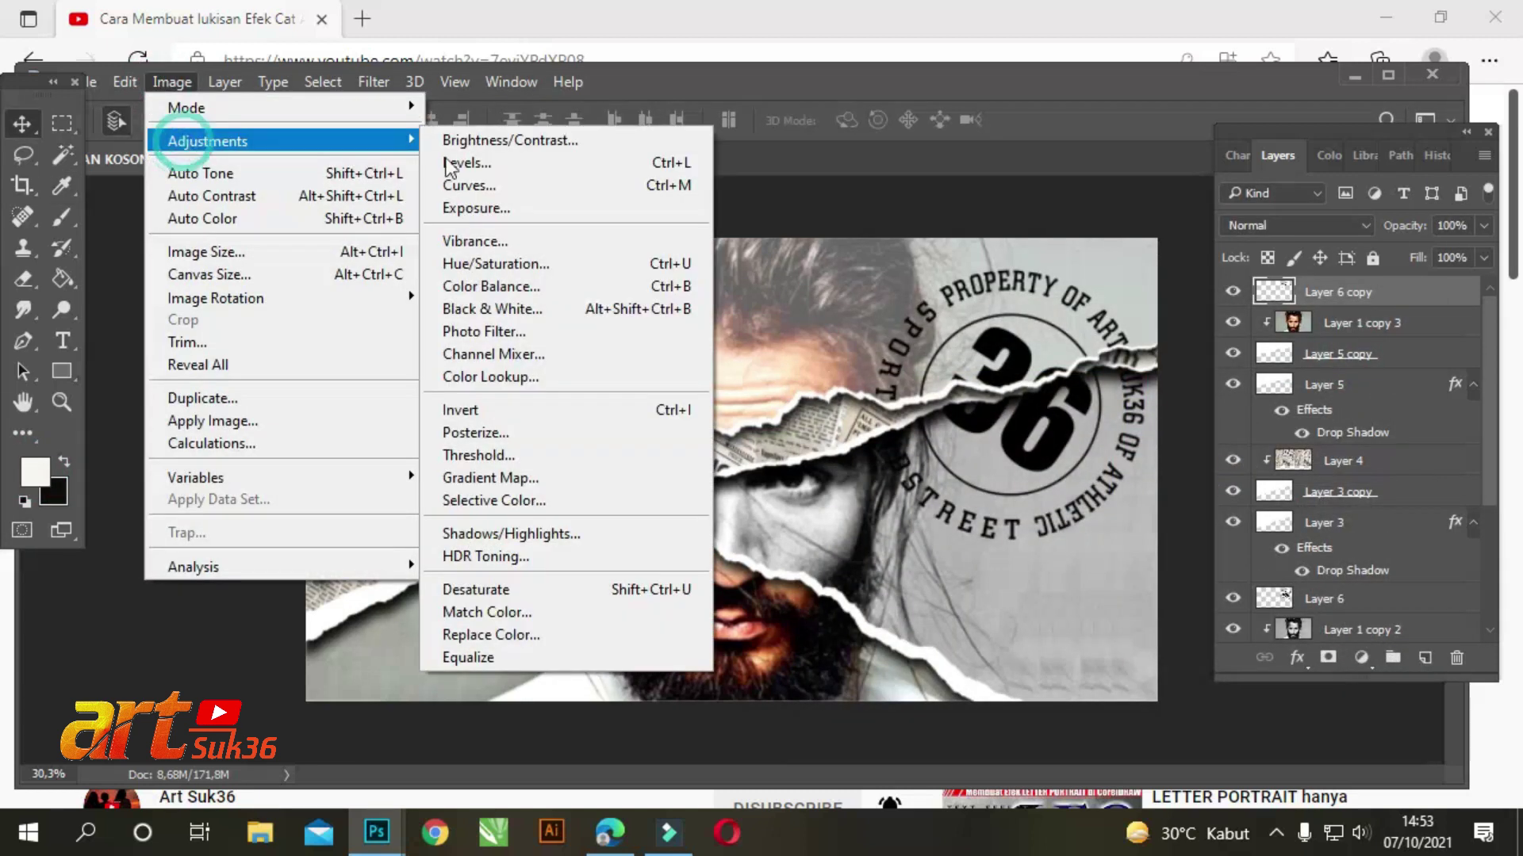
click(515, 478)
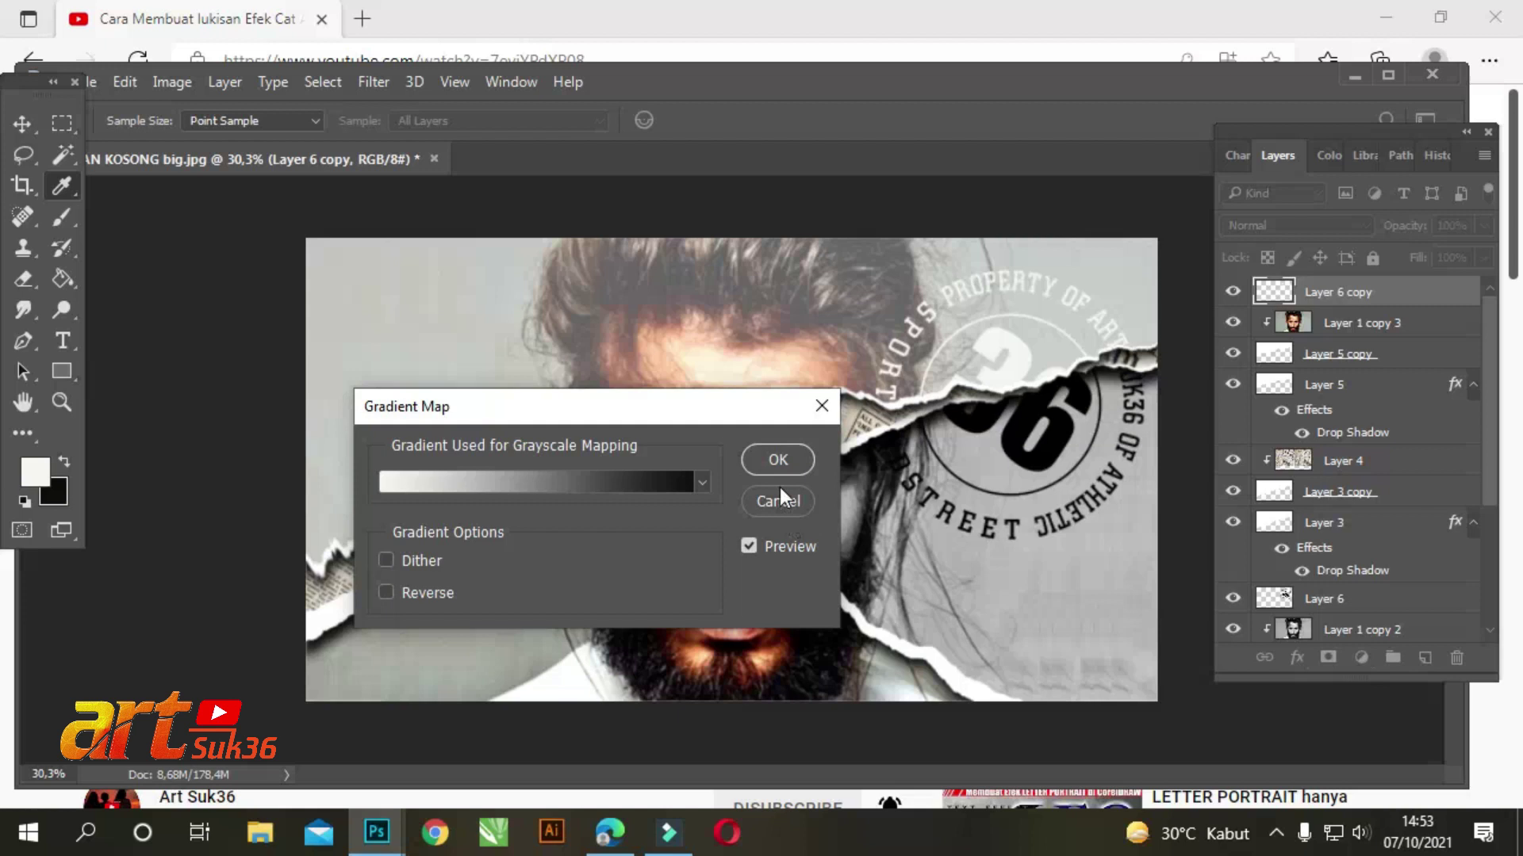
click(779, 498)
key(v)
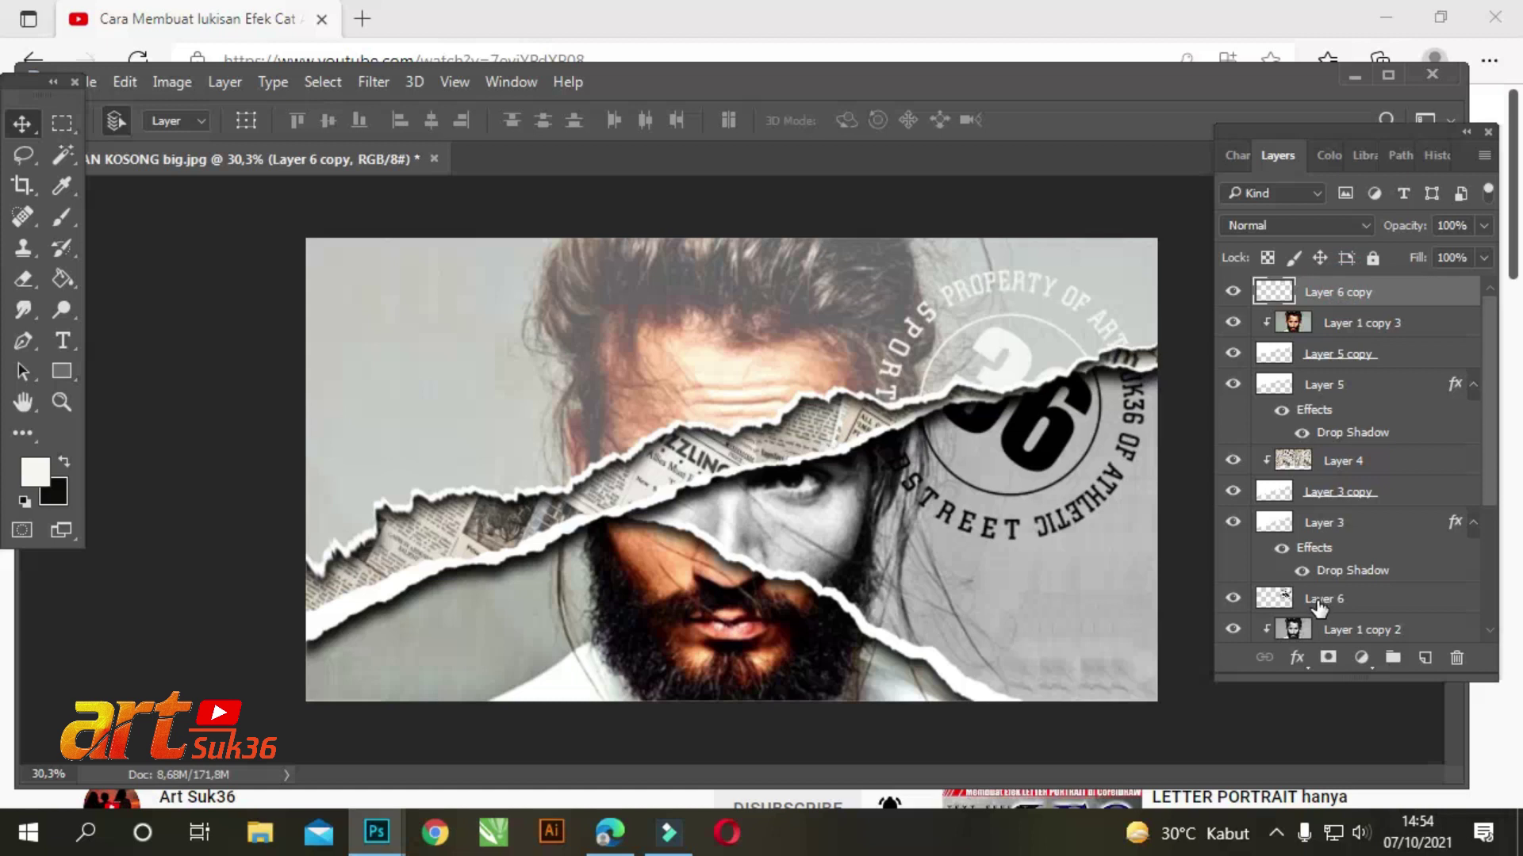
Step: Remove the empty Layer 7 text layer and add a new empty layer
click(65, 342)
click(412, 436)
key(ctrl+Return)
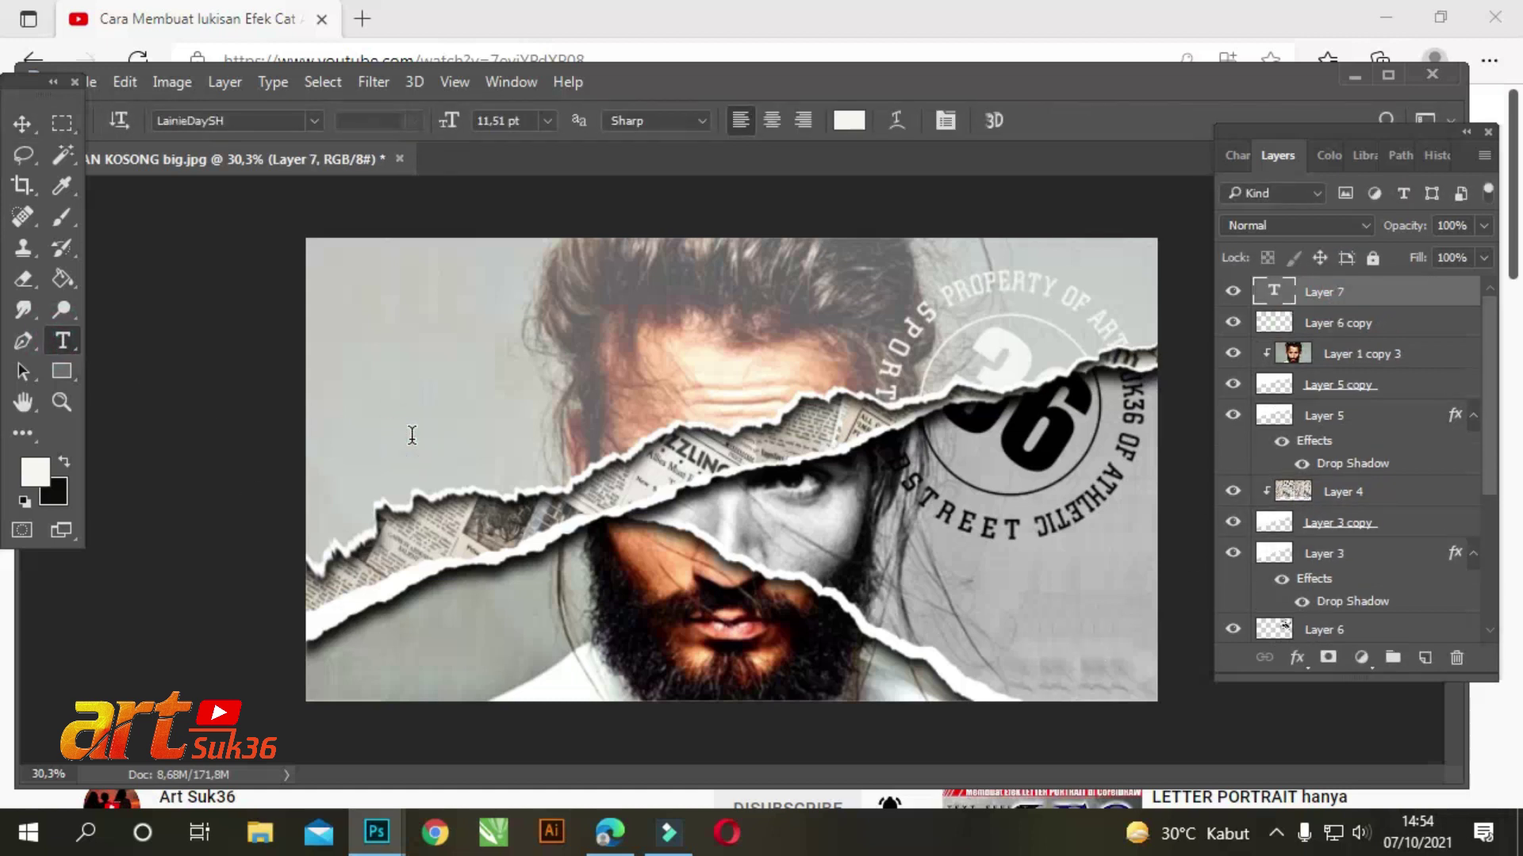
key(u)
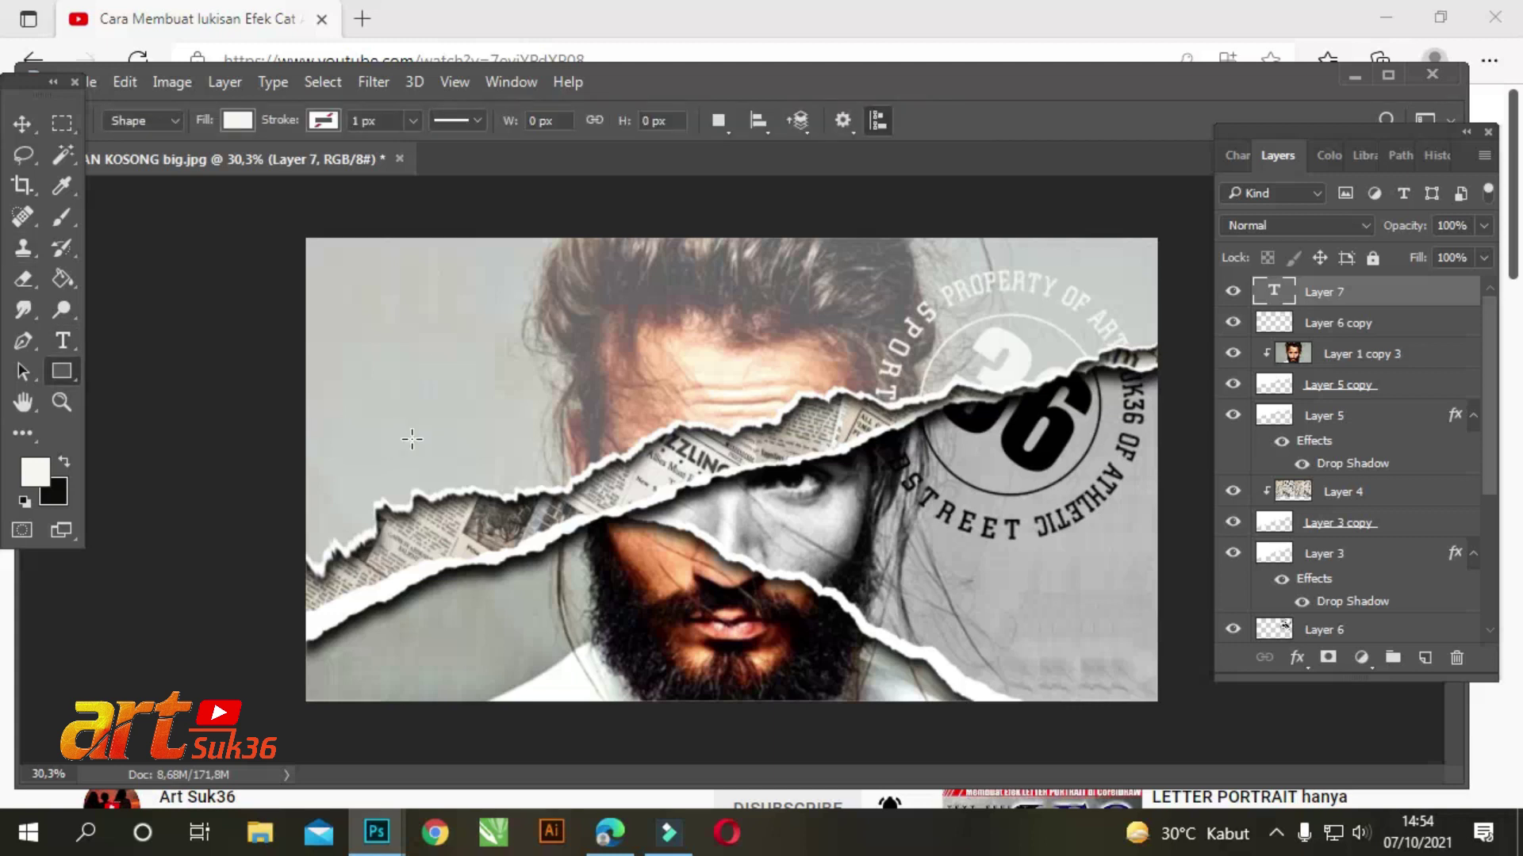
key(t)
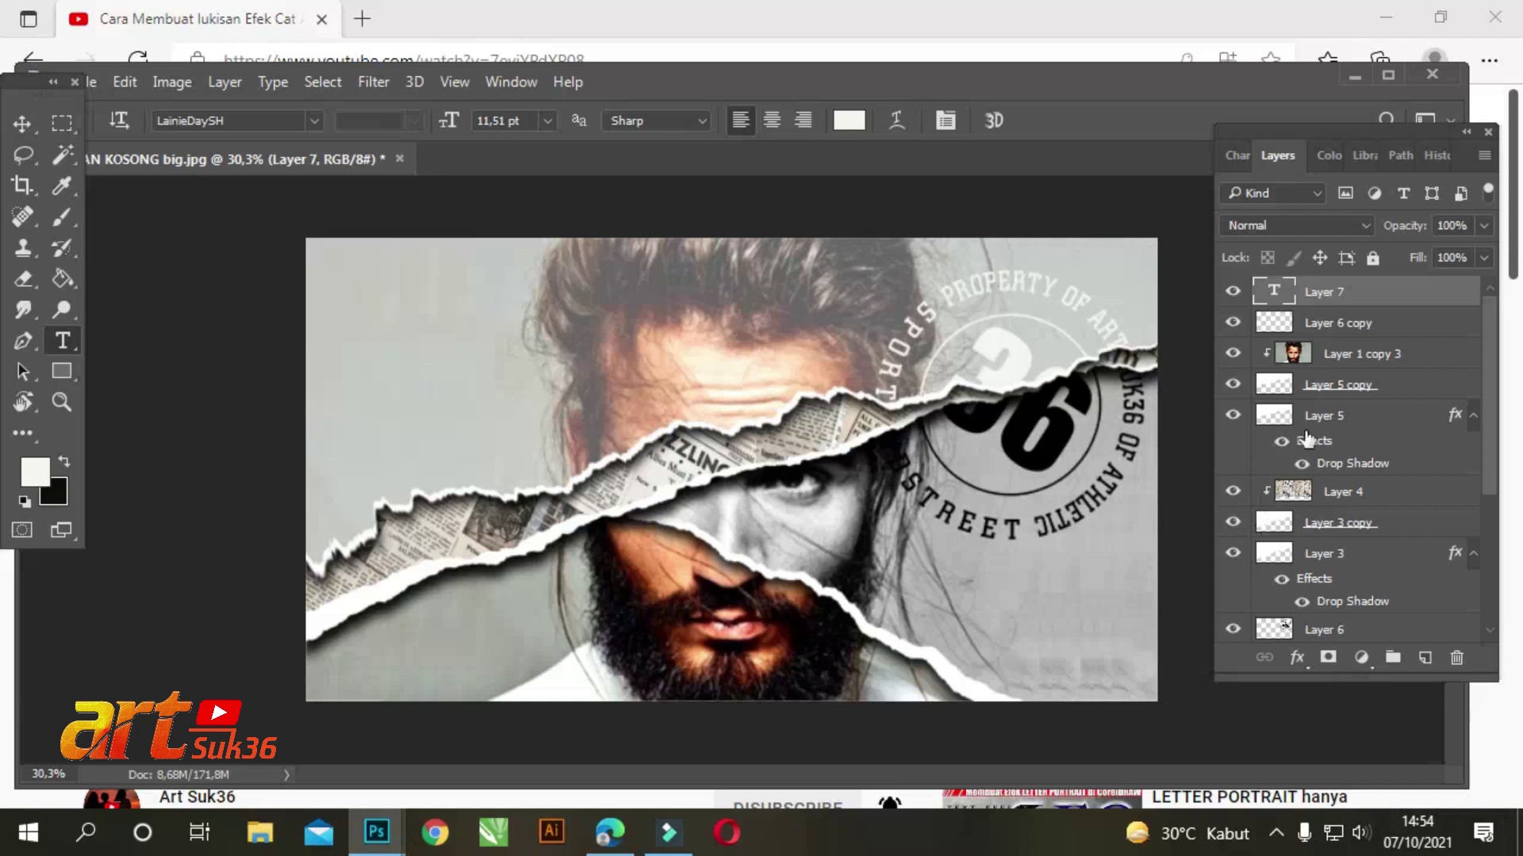
click(1272, 292)
drag(1373, 298, 1456, 658)
click(1424, 656)
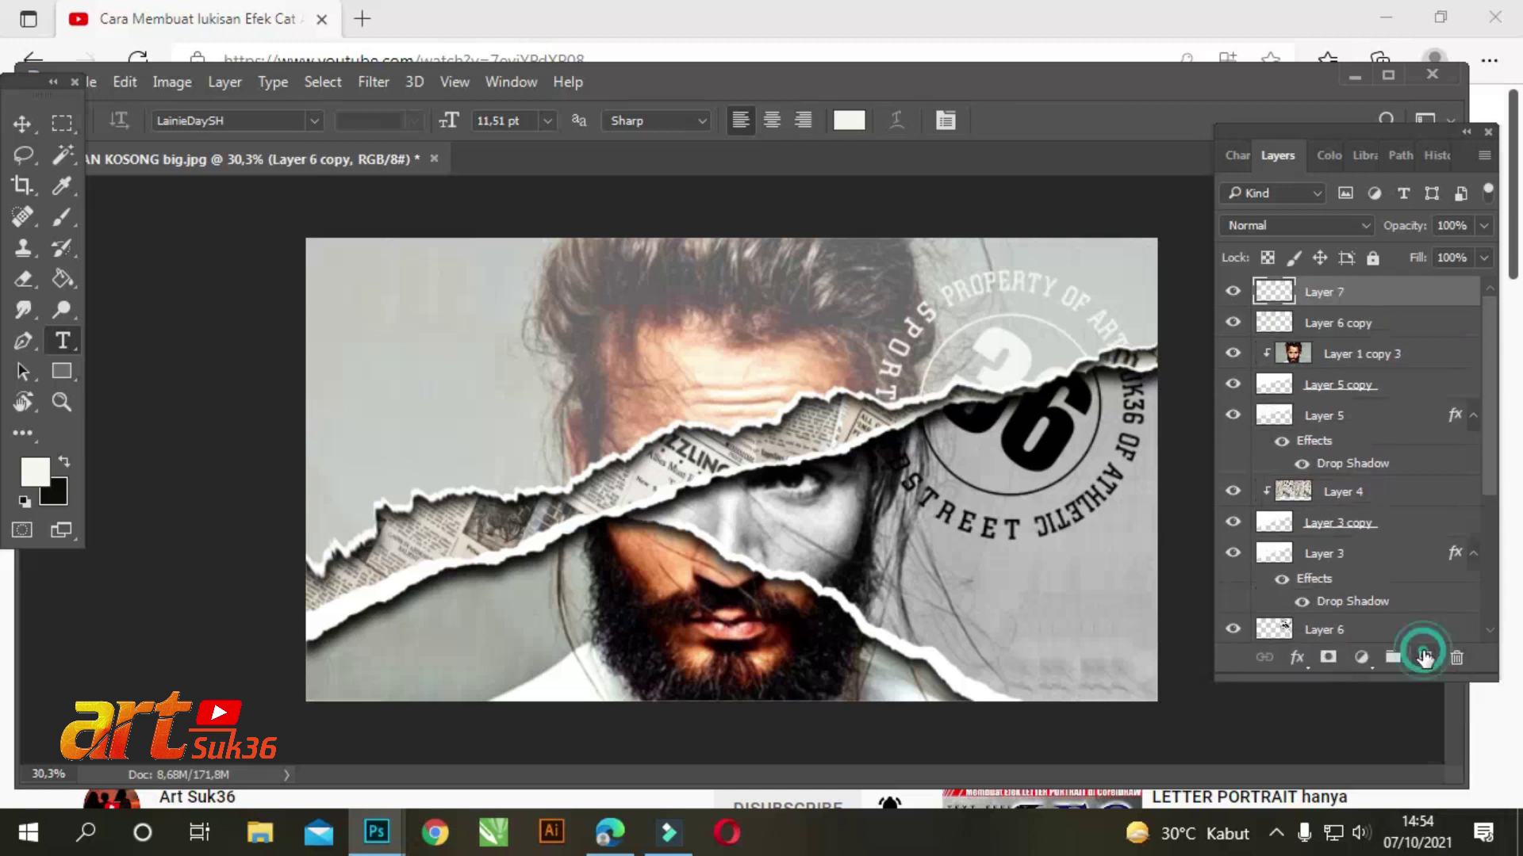
Step: Type 'art suk36s' at the upper left of the portrait and commit it
click(424, 312)
text(art suk36s)
key(ctrl+t)
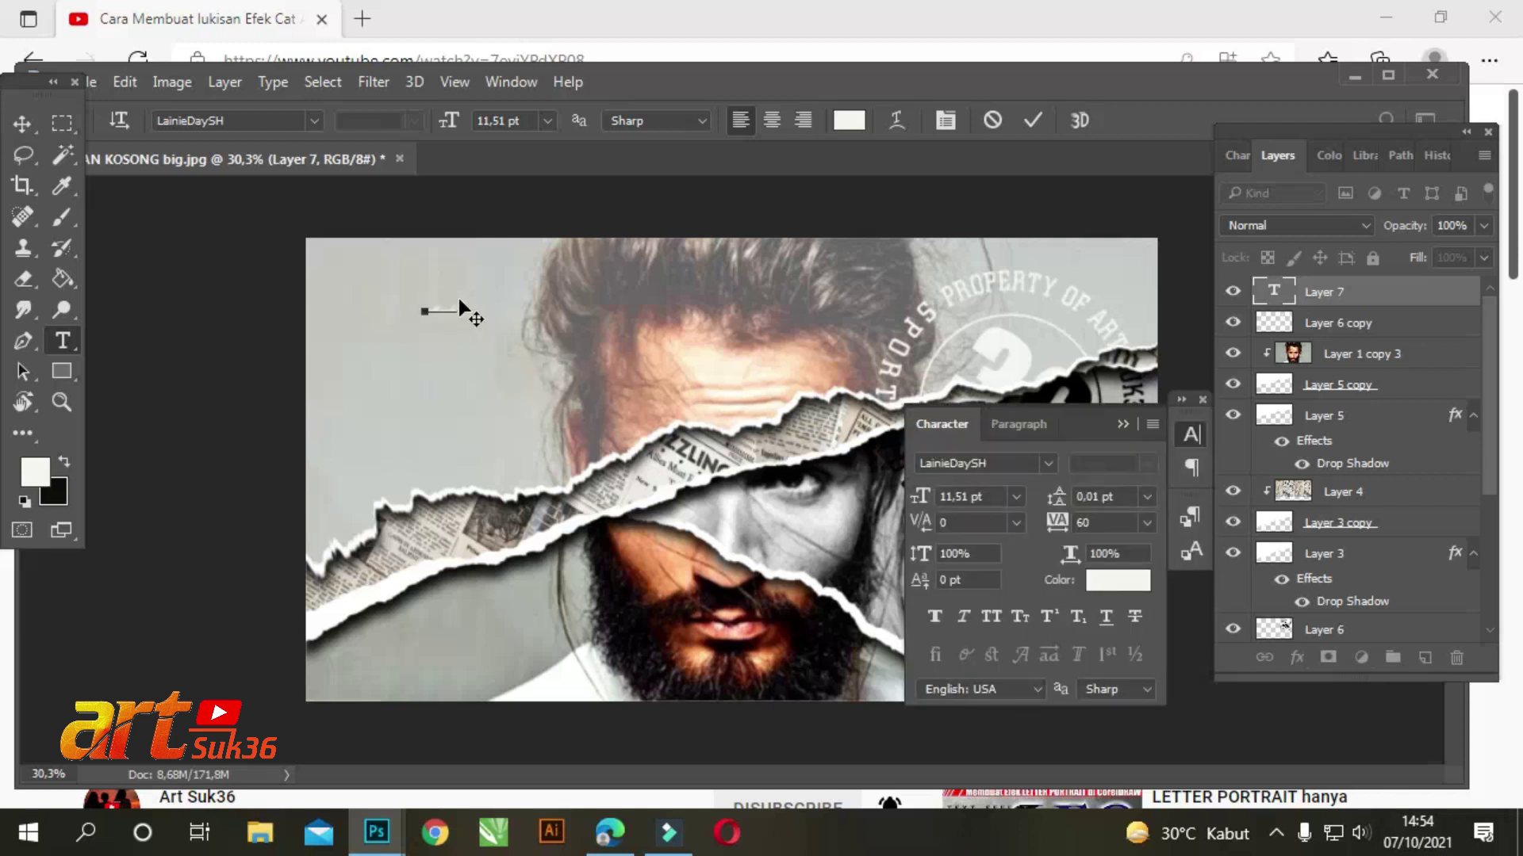
key(ctrl+Return)
Step: Enlarge the art suk text with Free Transform and shift it left
key(ctrl+t)
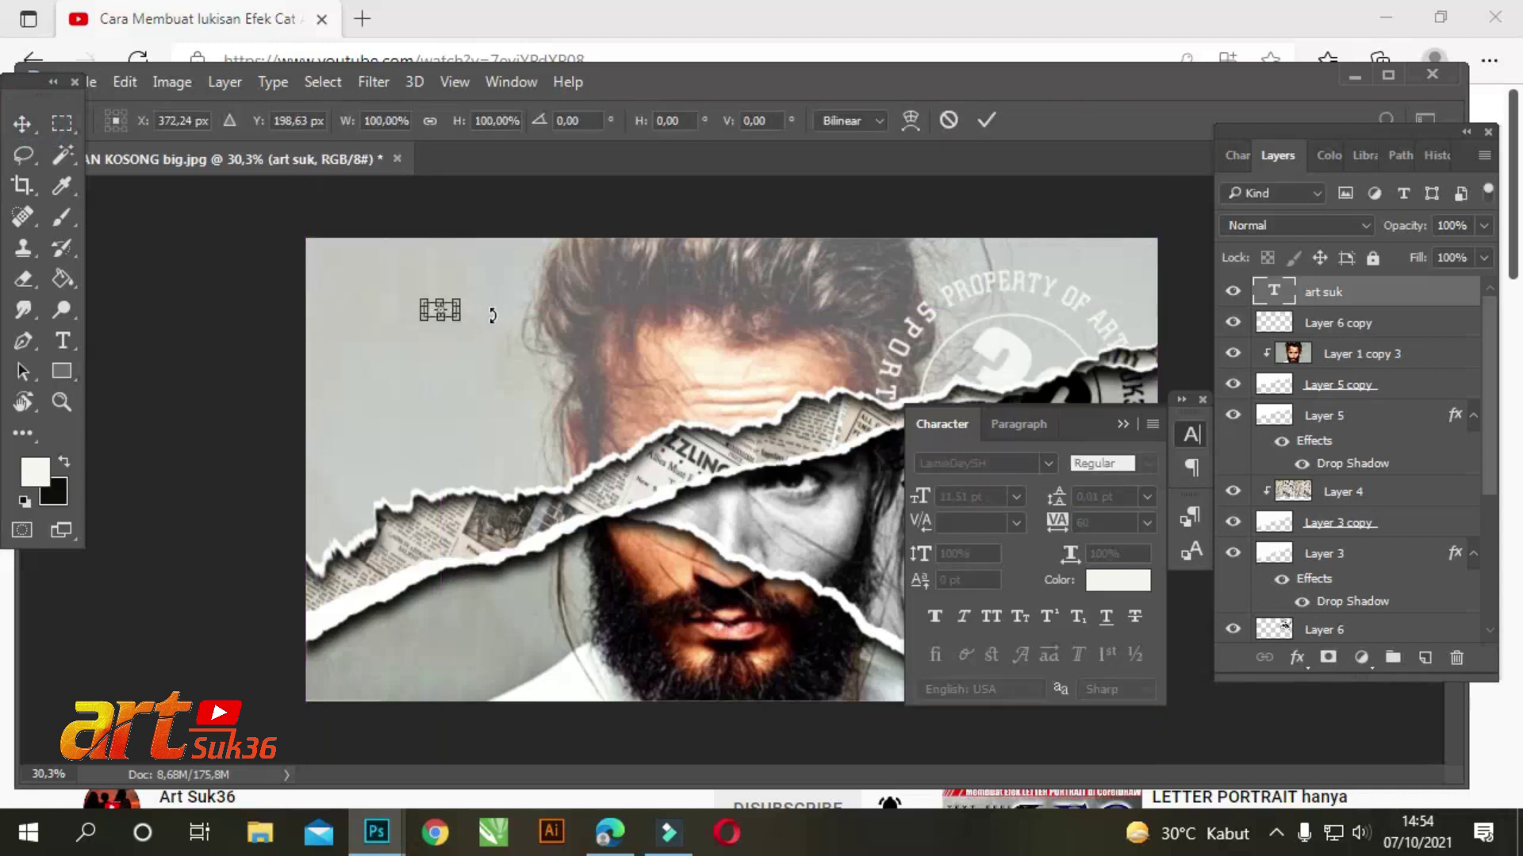
drag(461, 292, 614, 224)
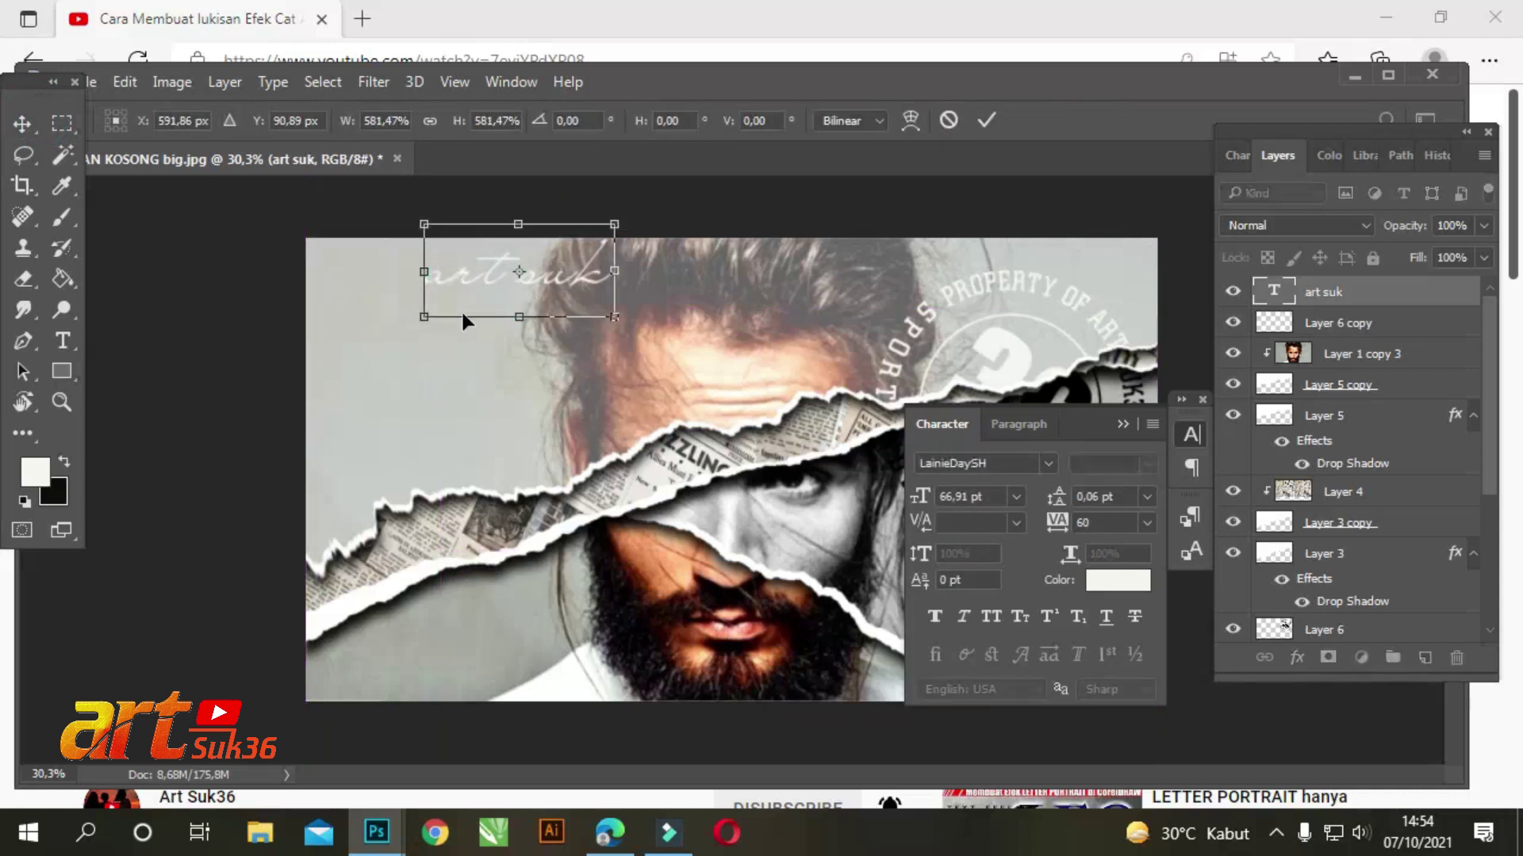
drag(422, 320, 299, 380)
mouse_move(484, 325)
mouse_down()
mouse_move(549, 431)
mouse_move(504, 428)
mouse_up()
drag(634, 330, 680, 309)
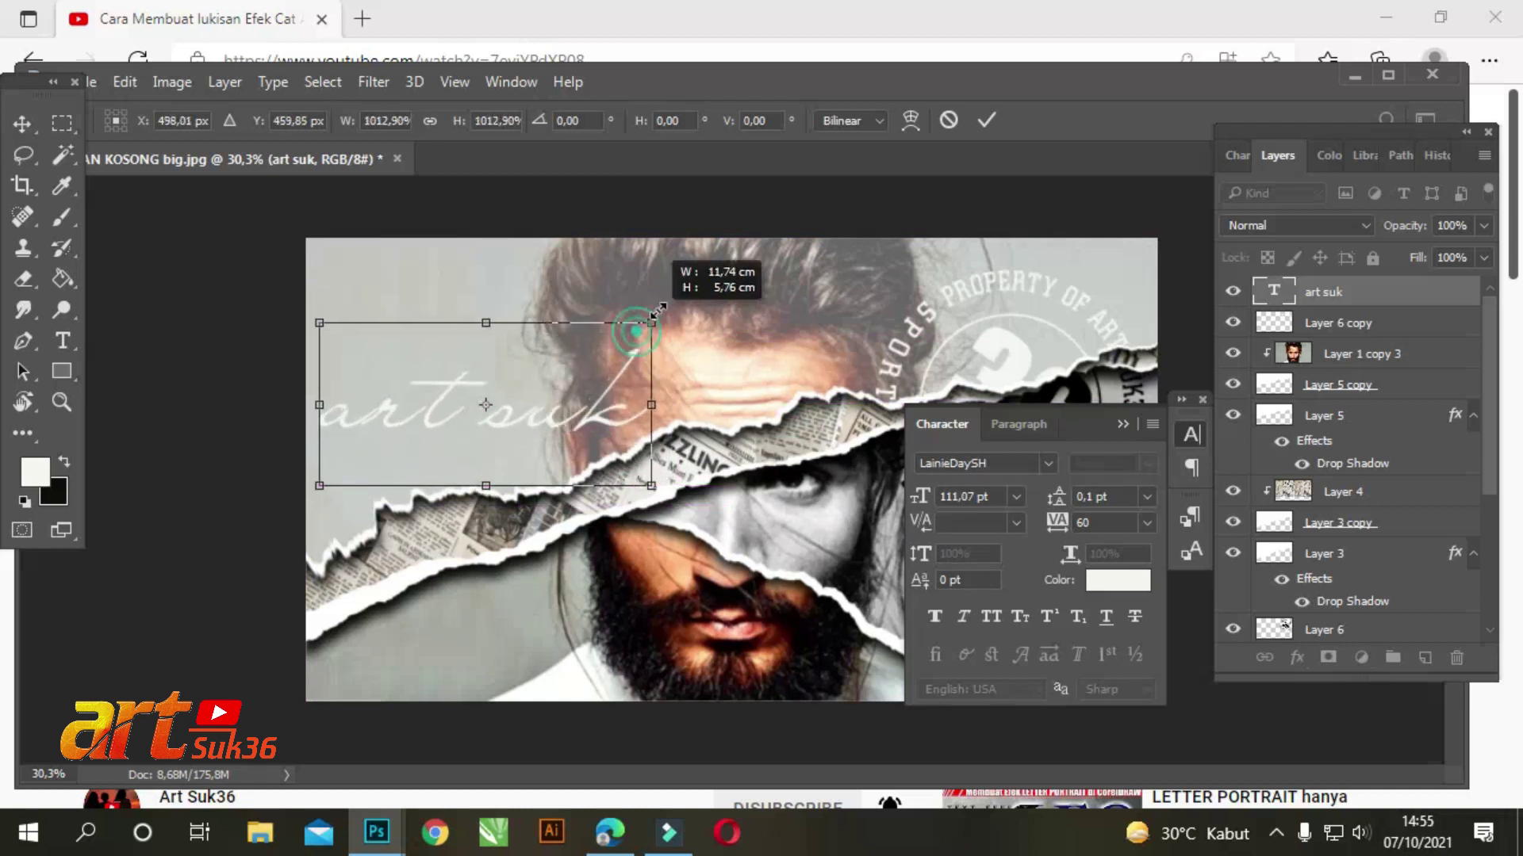
key(Return)
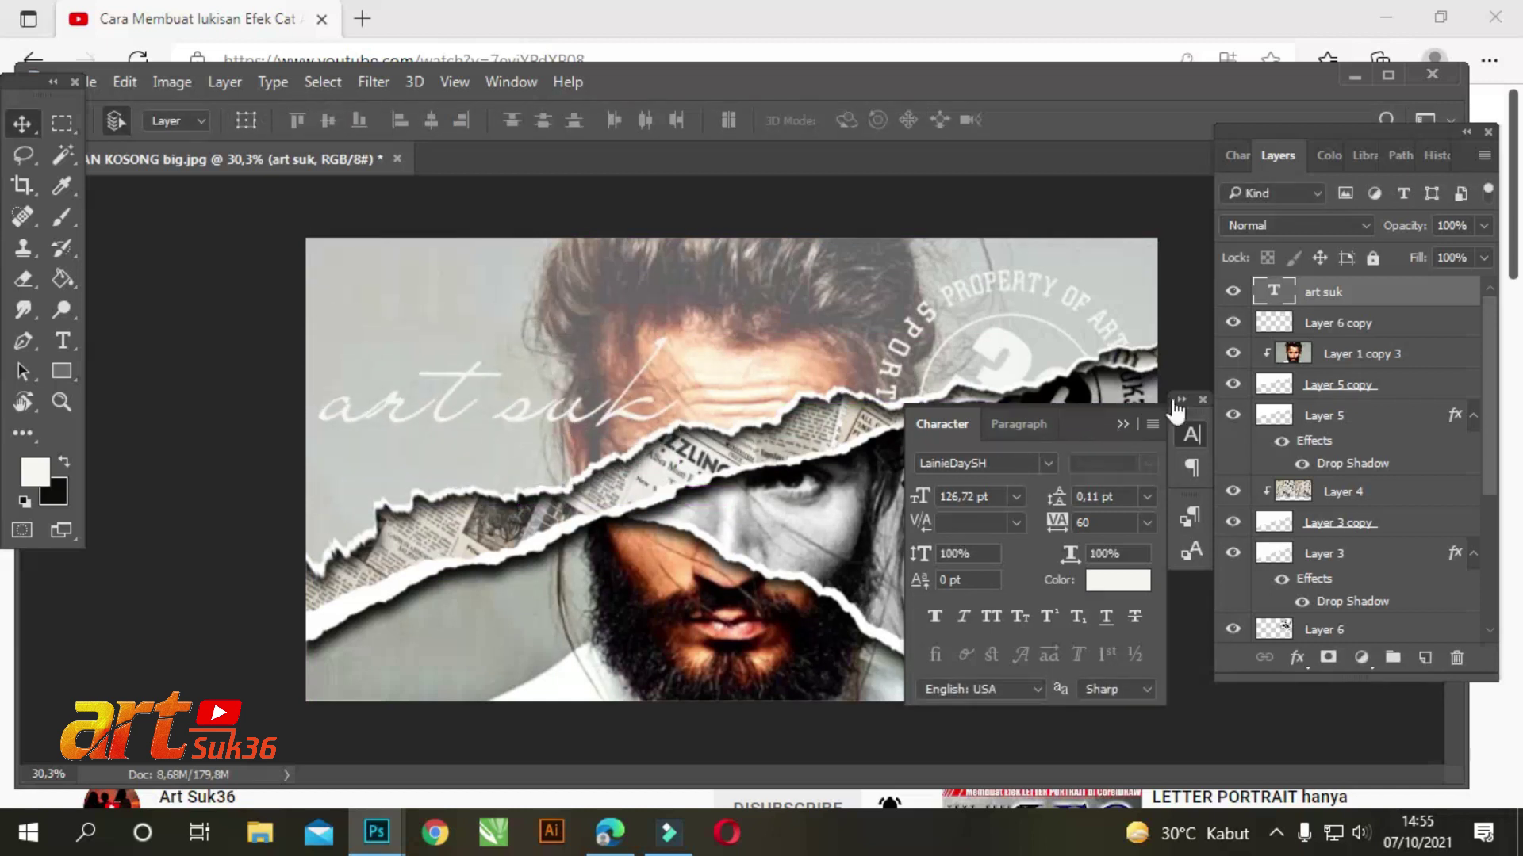
Step: Nudge the art suk text into place and scale it slightly larger again
click(1120, 426)
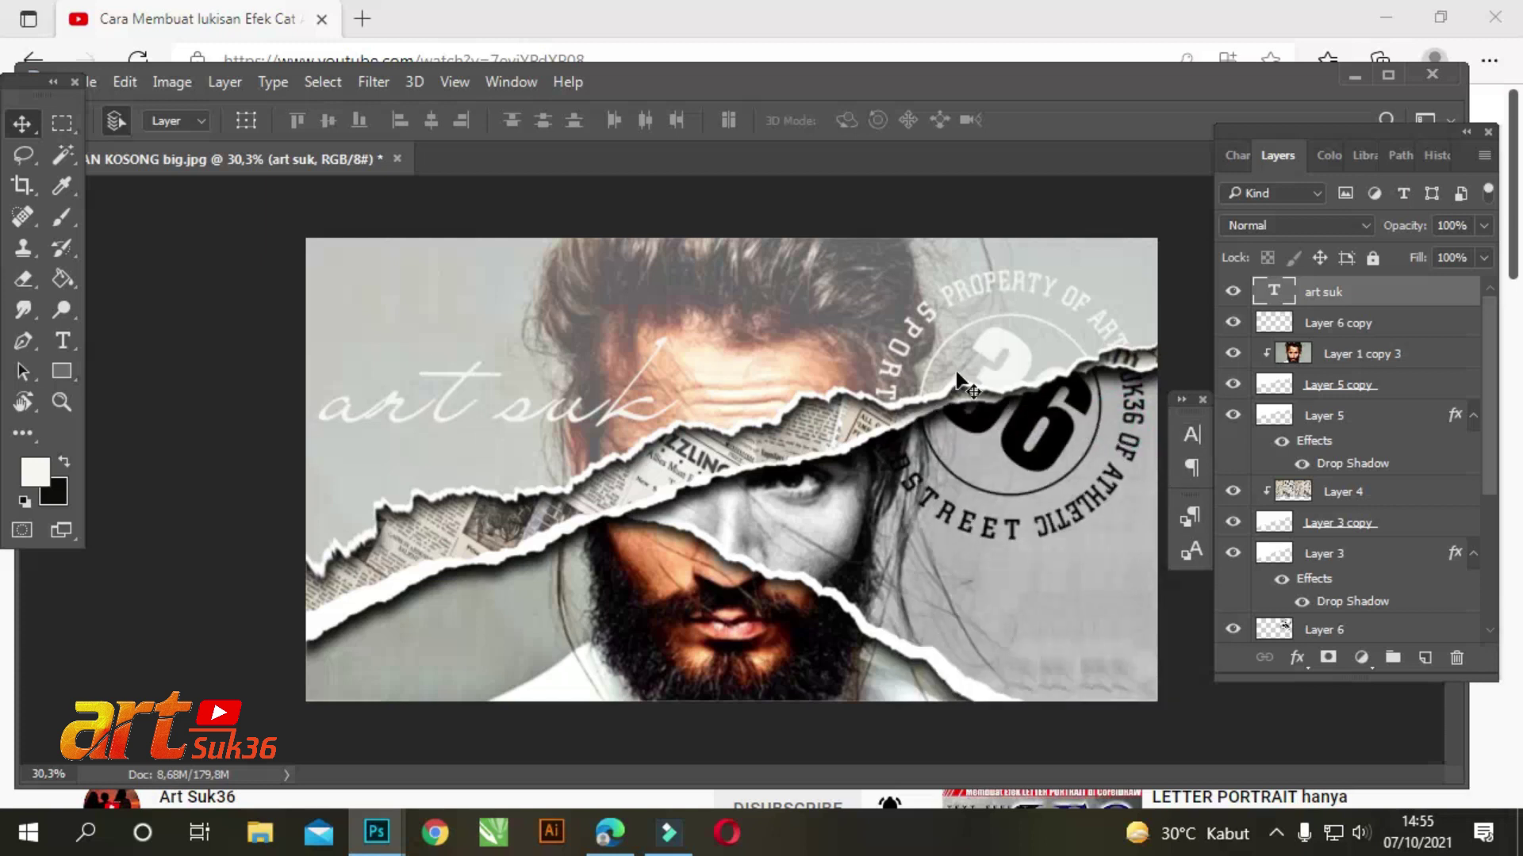
mouse_move(617, 412)
mouse_down()
mouse_move(630, 680)
mouse_move(609, 312)
mouse_up()
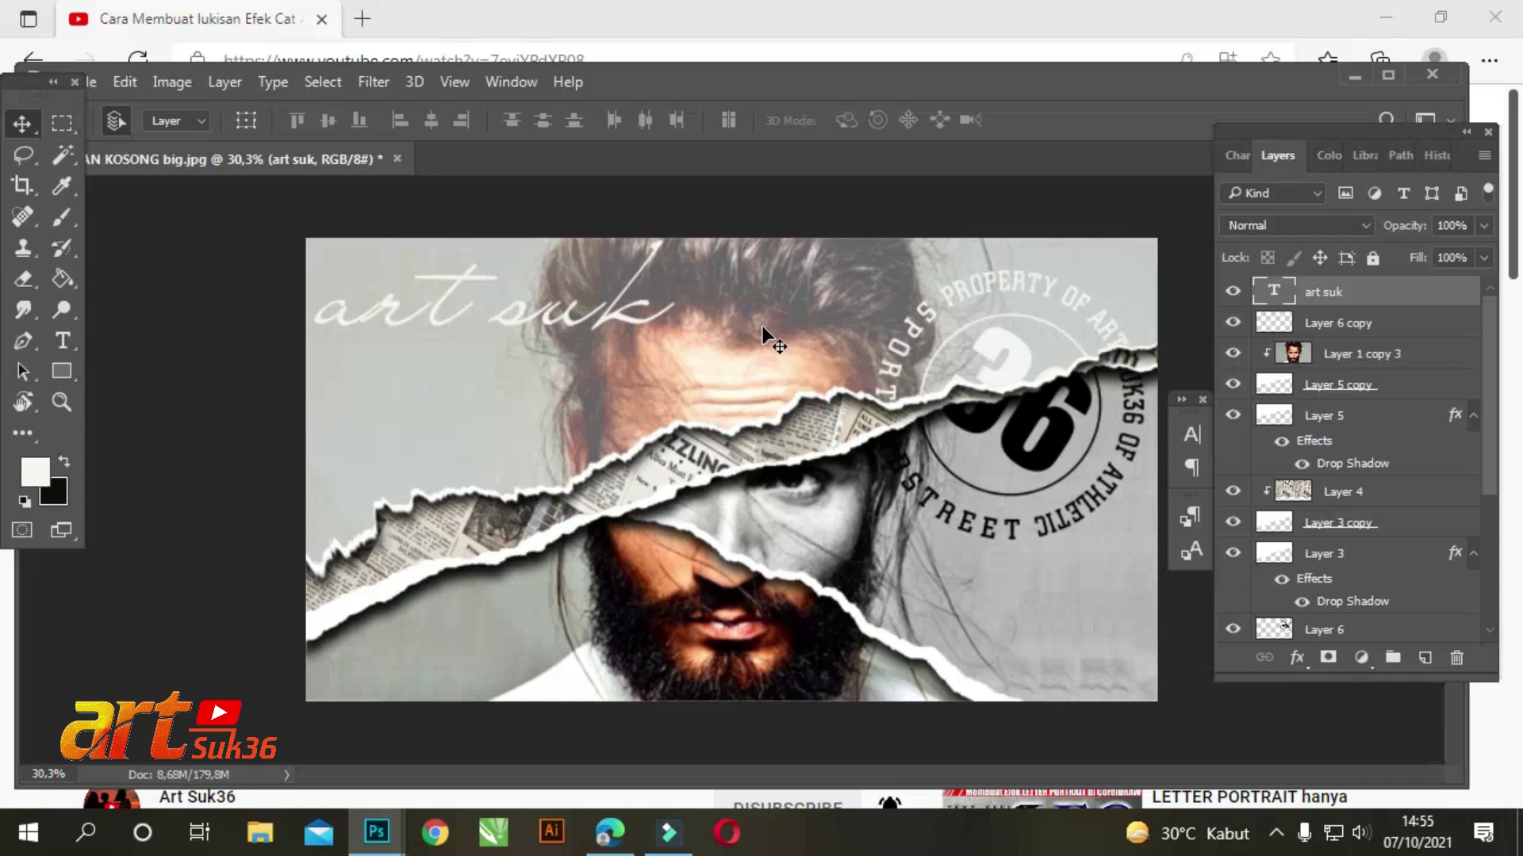
key(ctrl+t)
drag(675, 388, 713, 406)
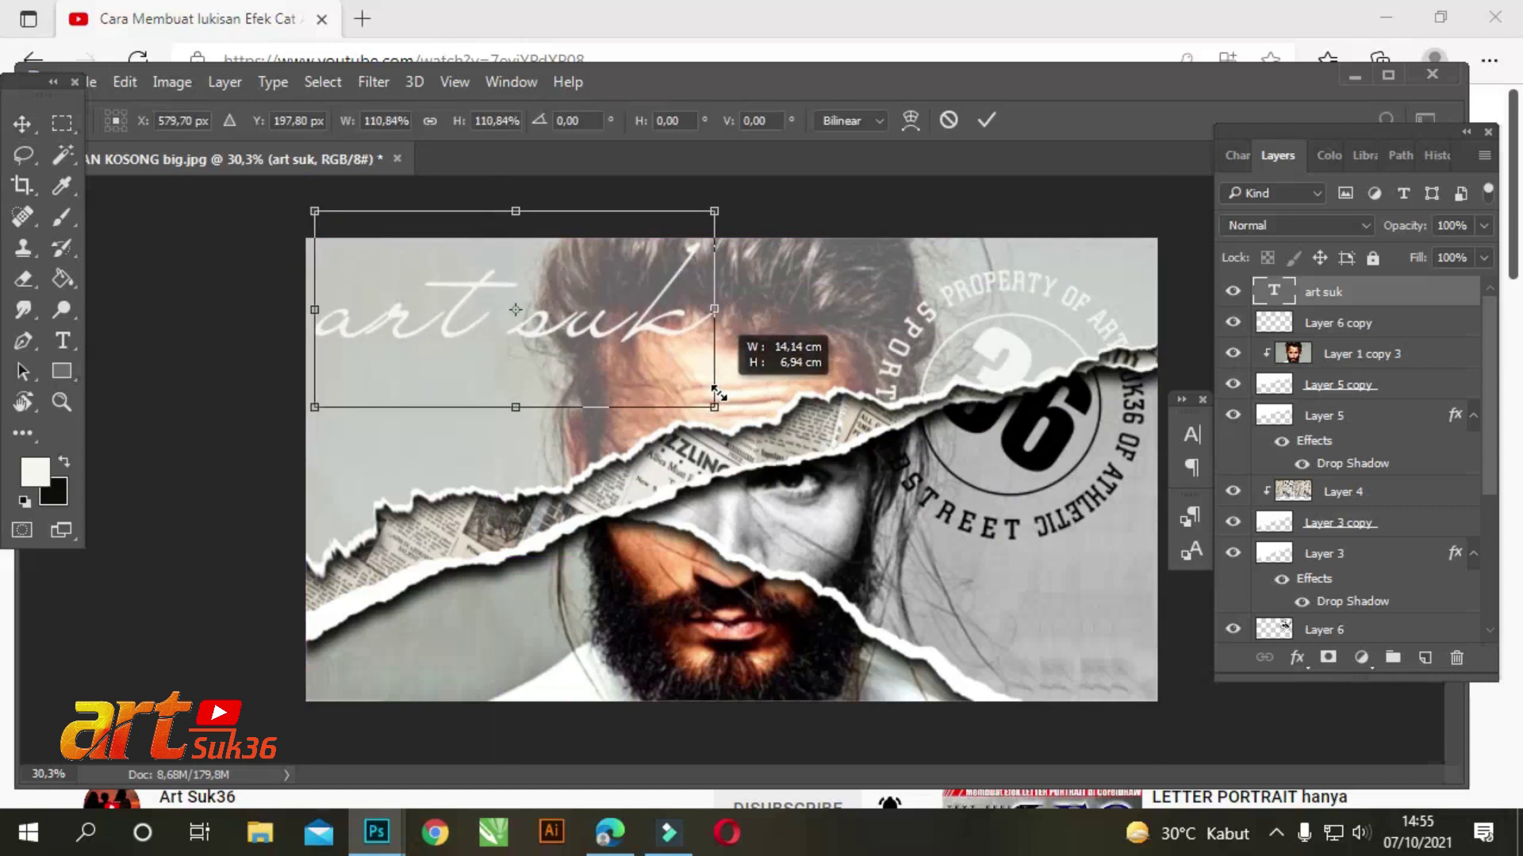
key(Return)
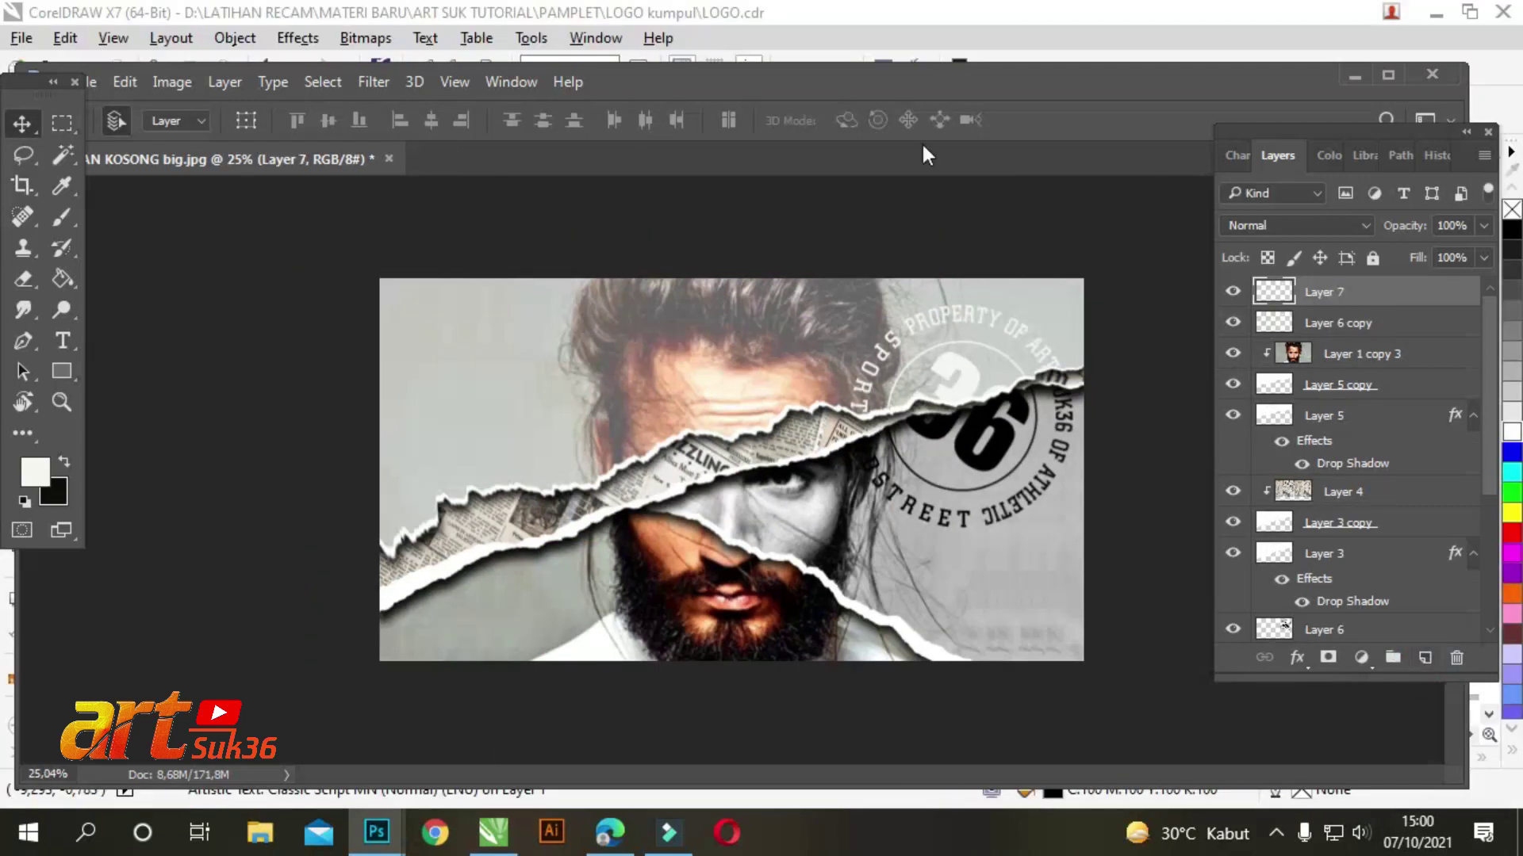
Step: Create a new 'art suk36' text line at the upper left of the portrait
click(63, 341)
click(409, 380)
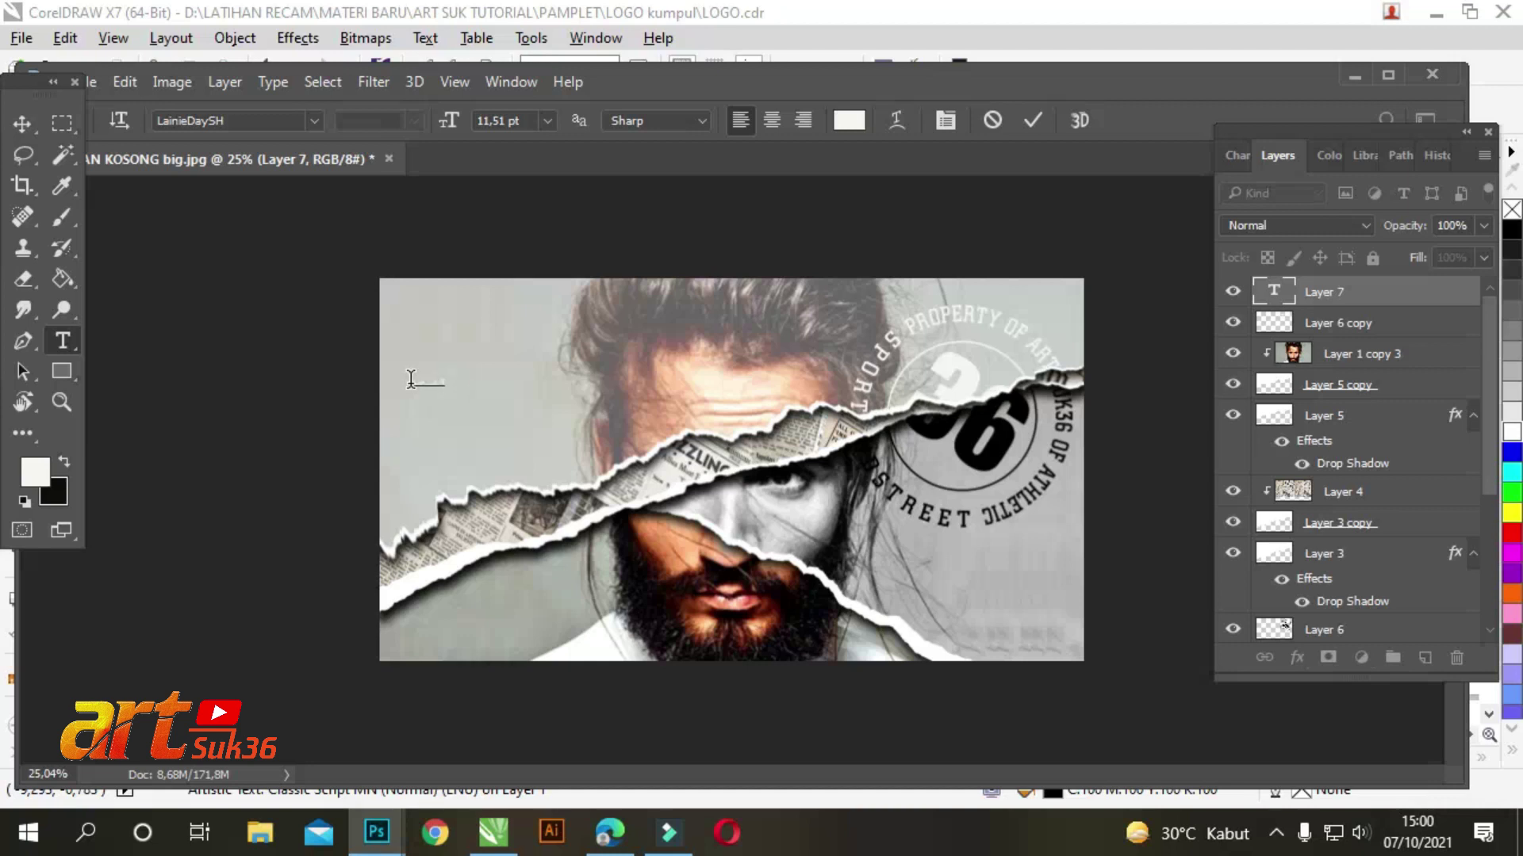
key(ctrl+t)
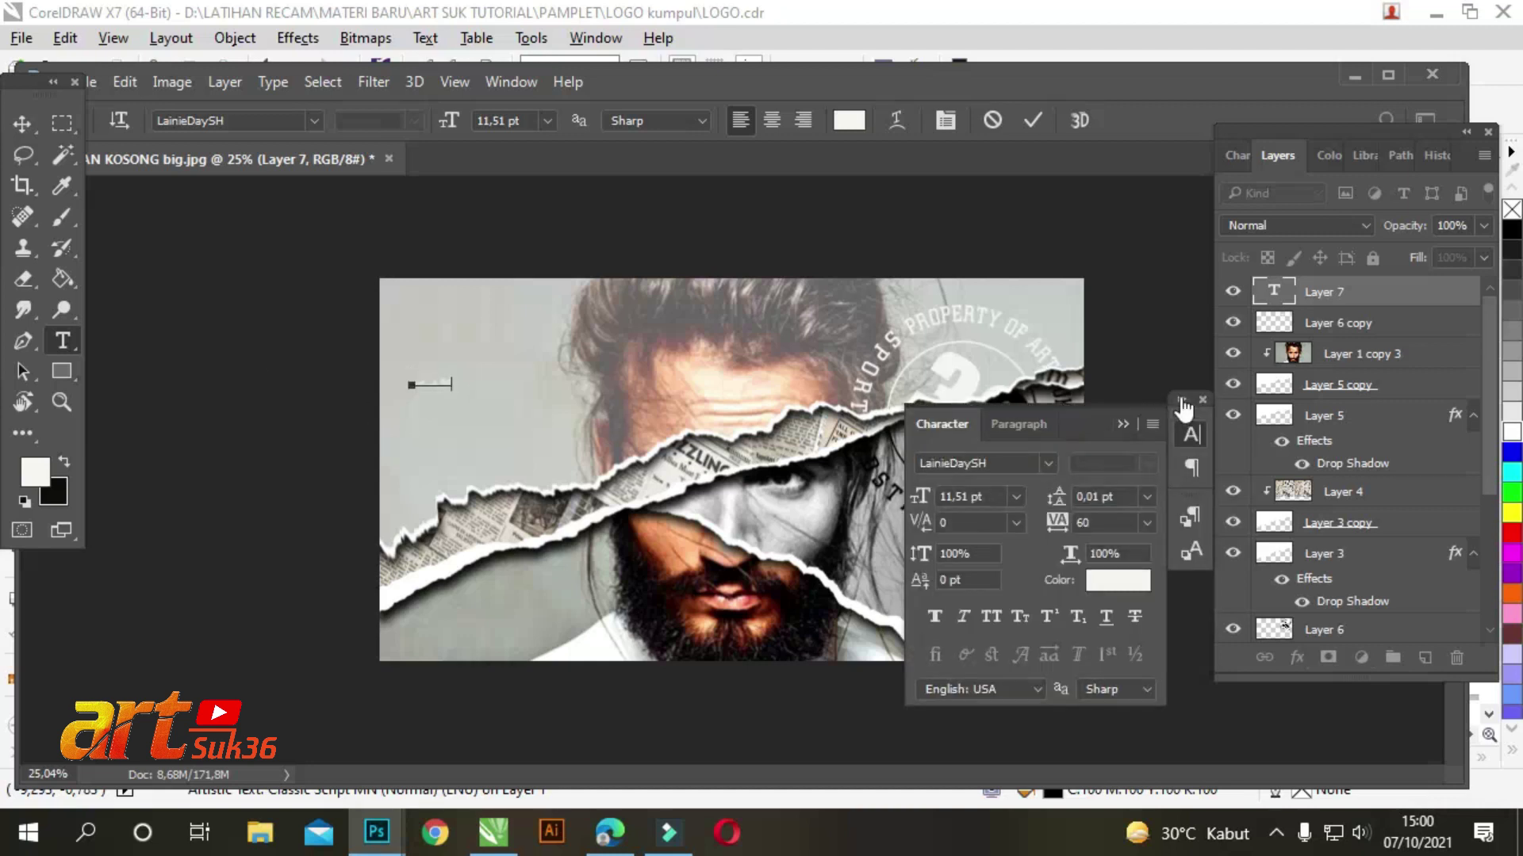
click(1181, 401)
key(ctrl+Return)
Step: Scale art suk36 to about 650% in the top-left corner, then switch to CorelDRAW
key(ctrl+t)
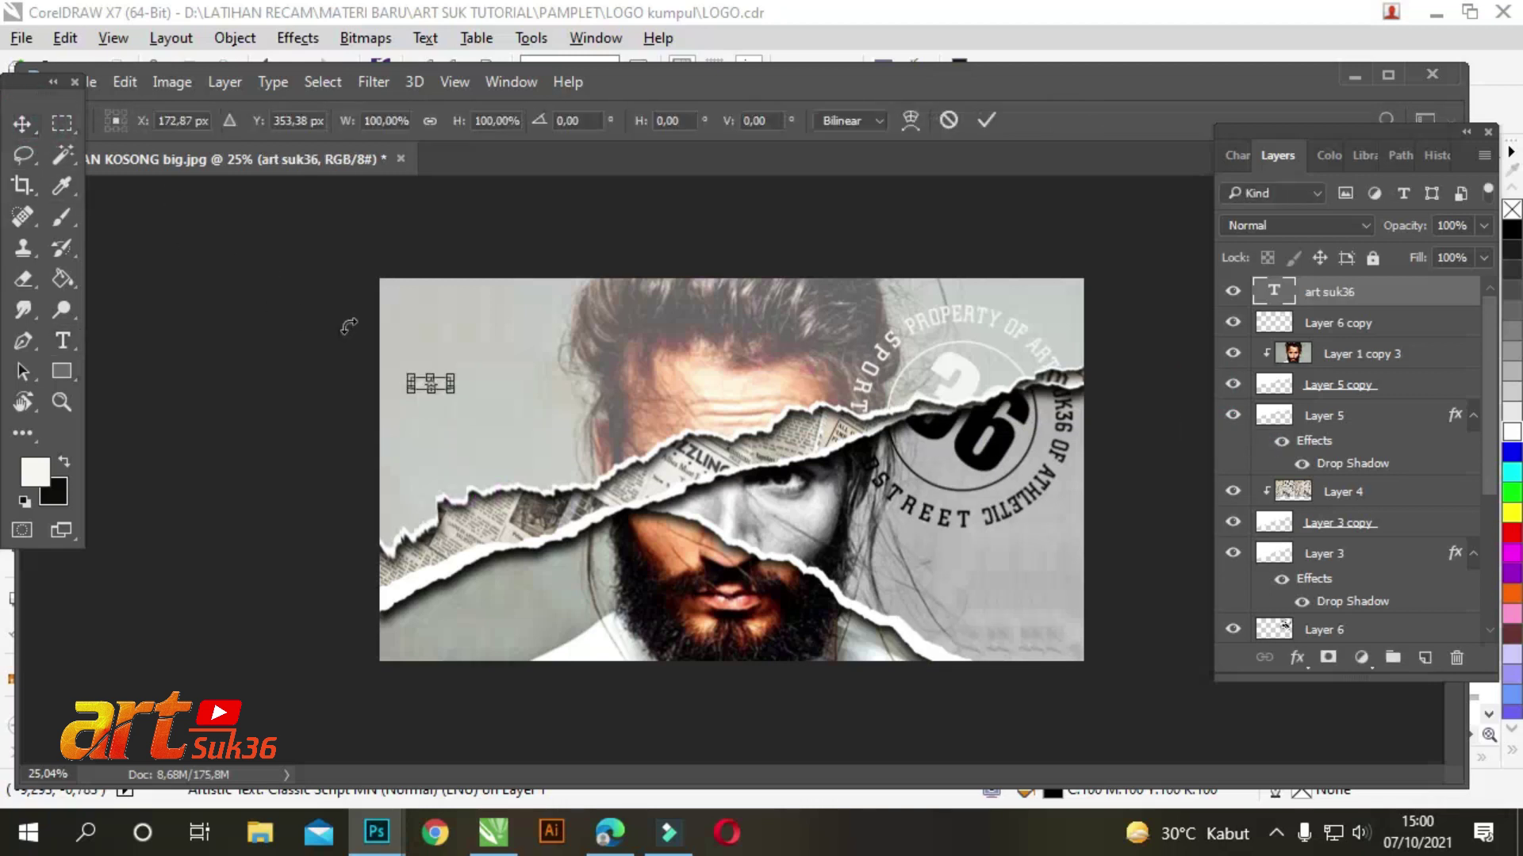
drag(461, 378, 679, 293)
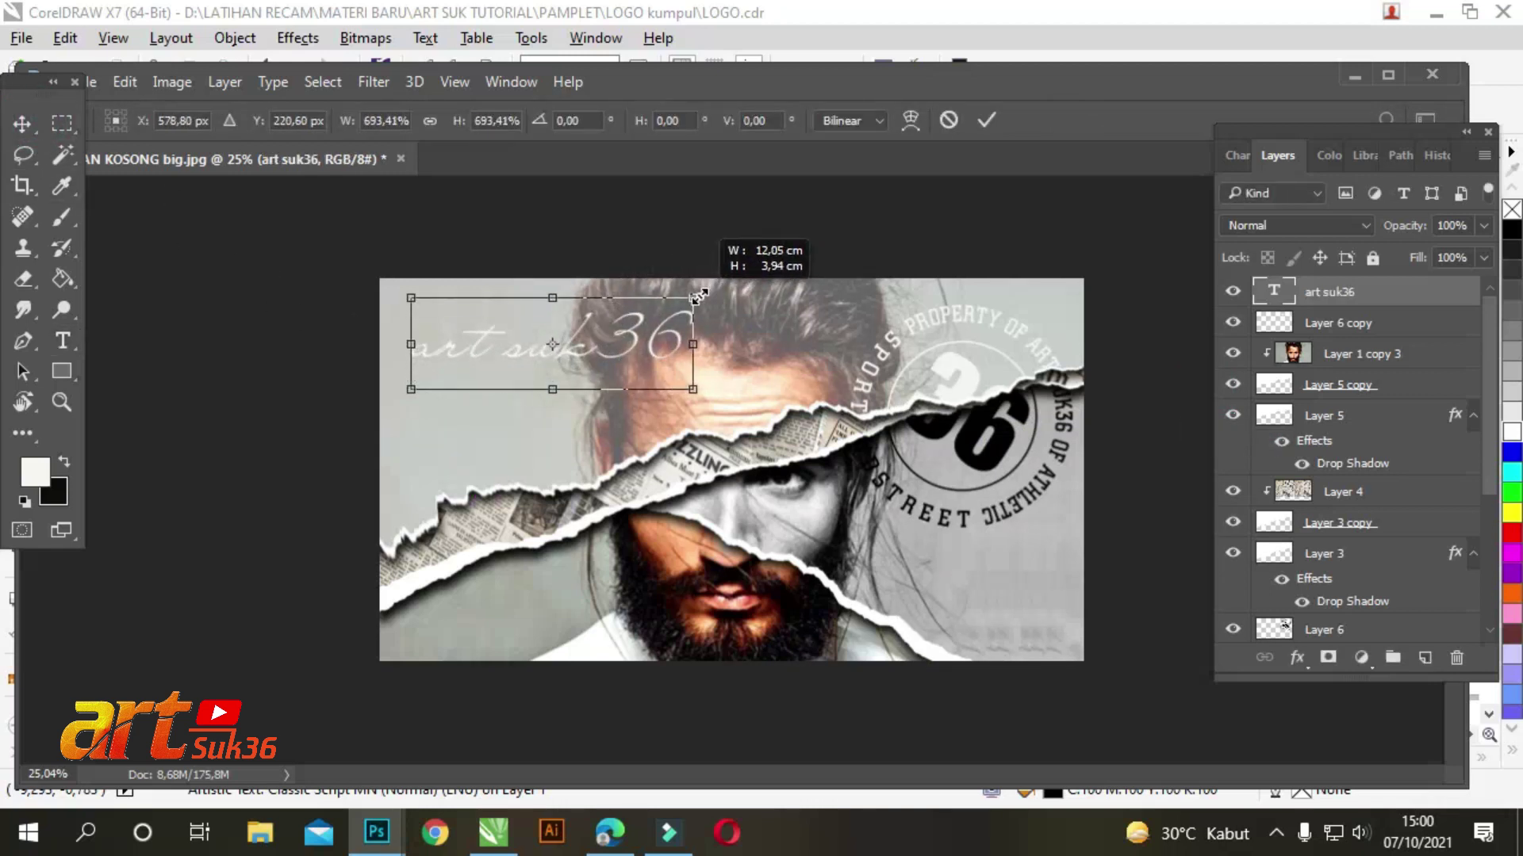
drag(530, 339, 501, 313)
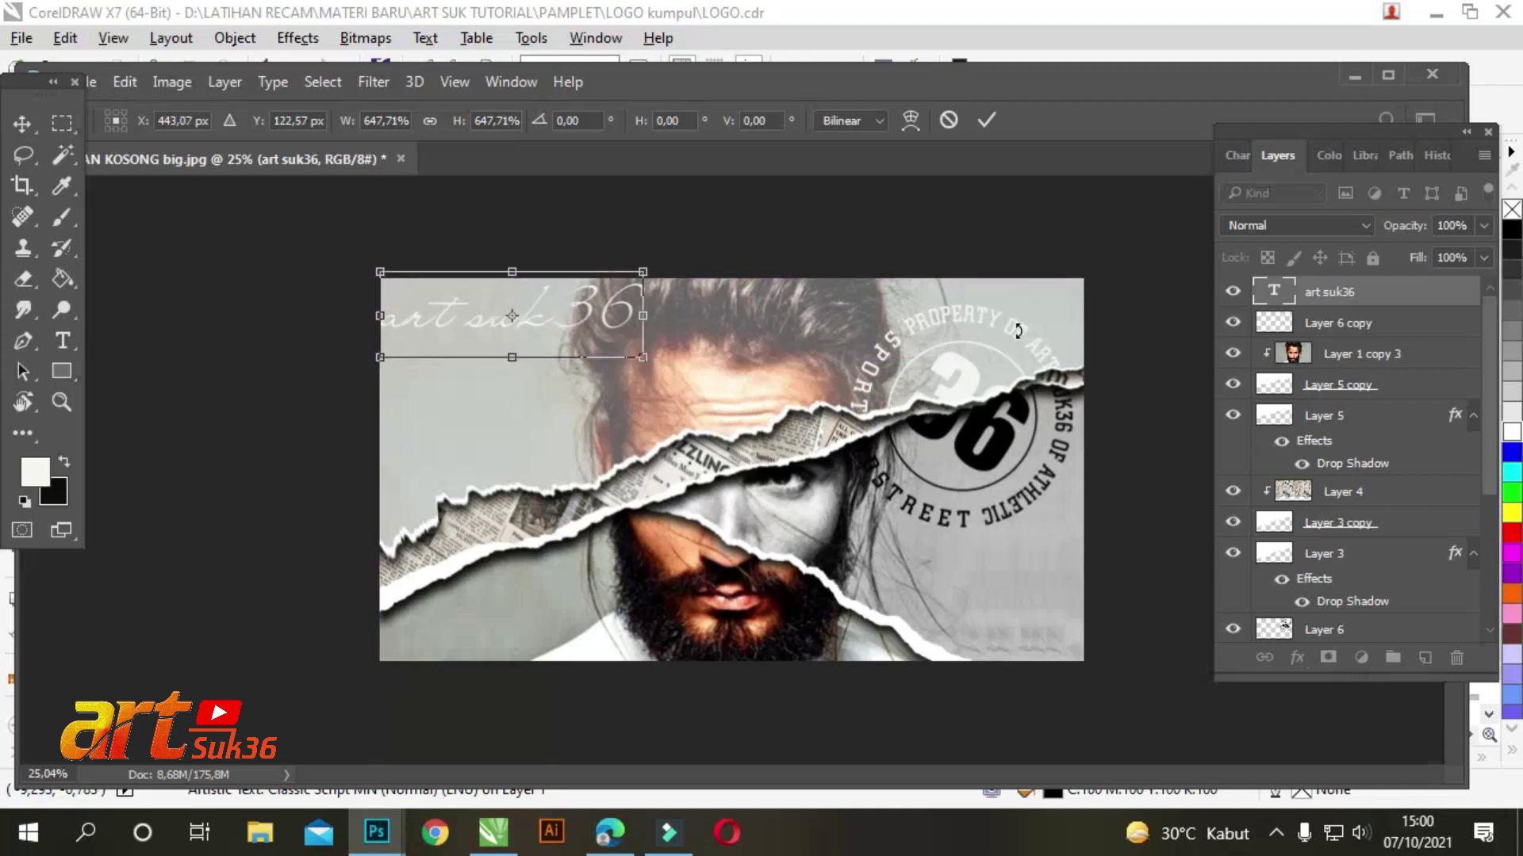
key(Return)
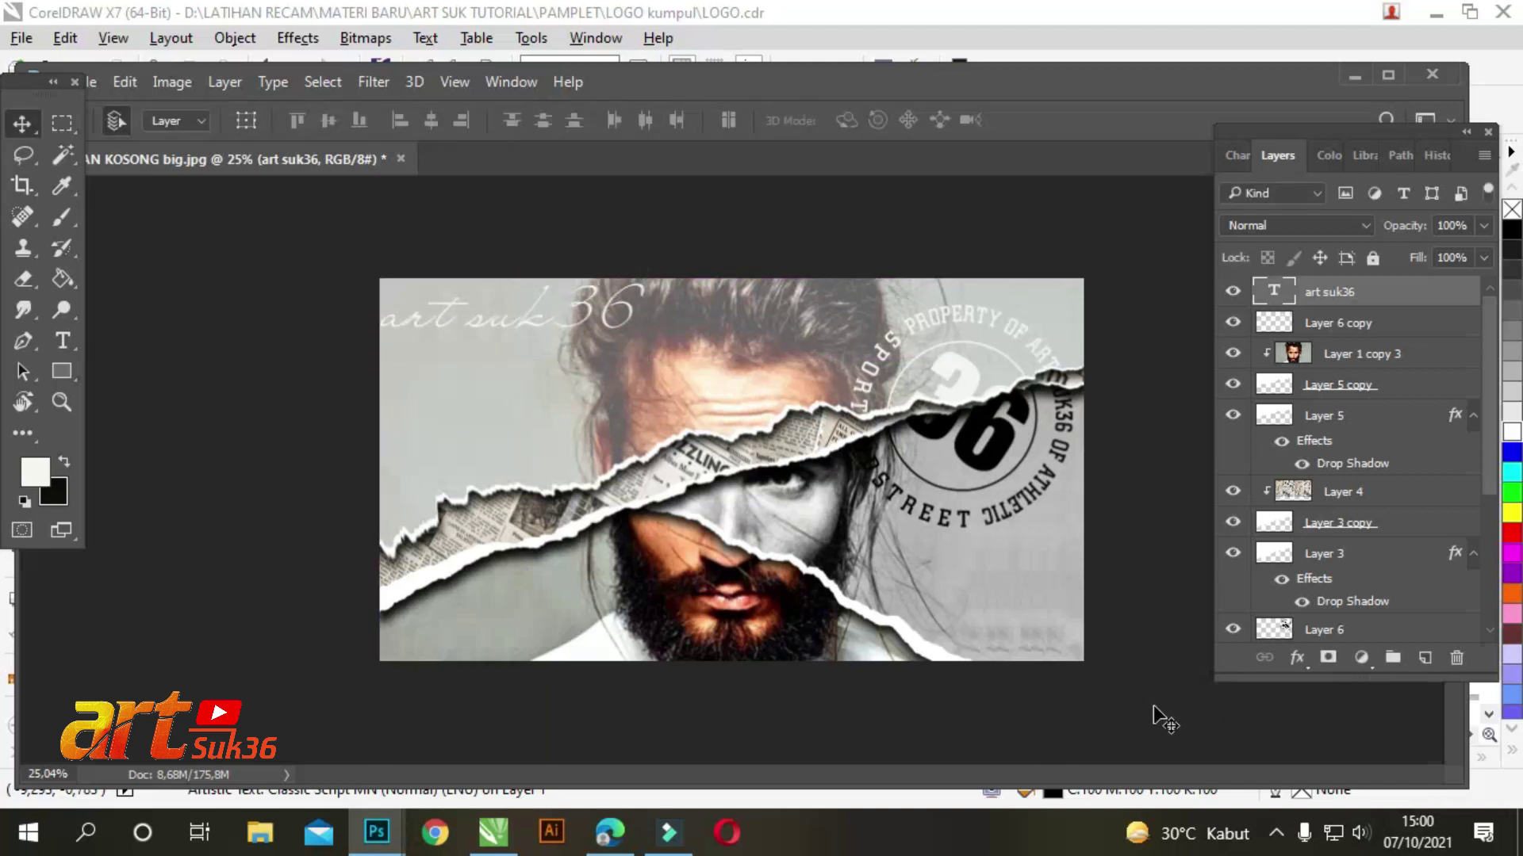
click(1045, 701)
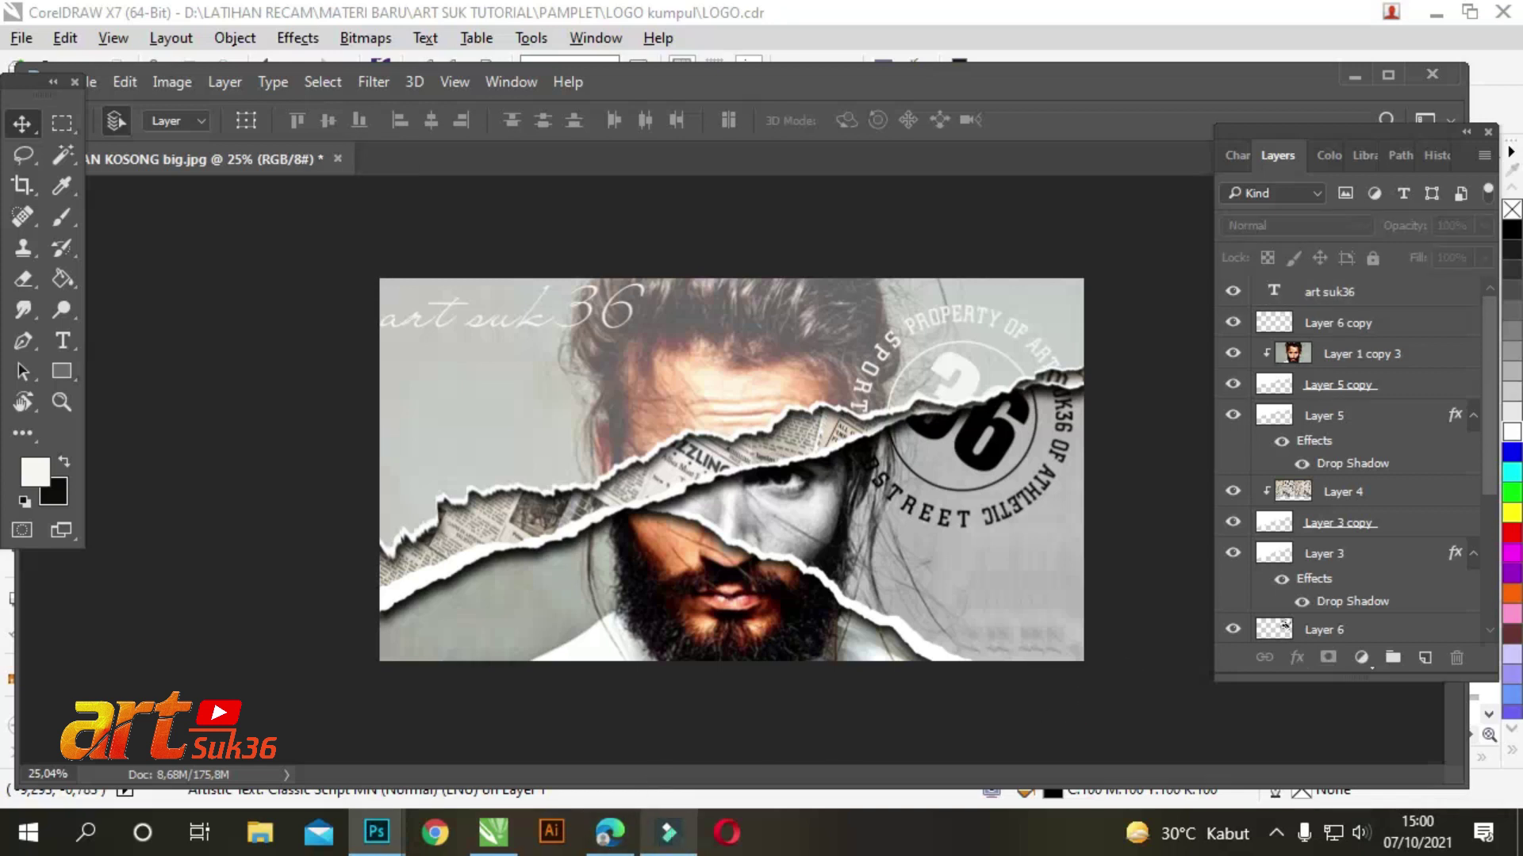
click(492, 833)
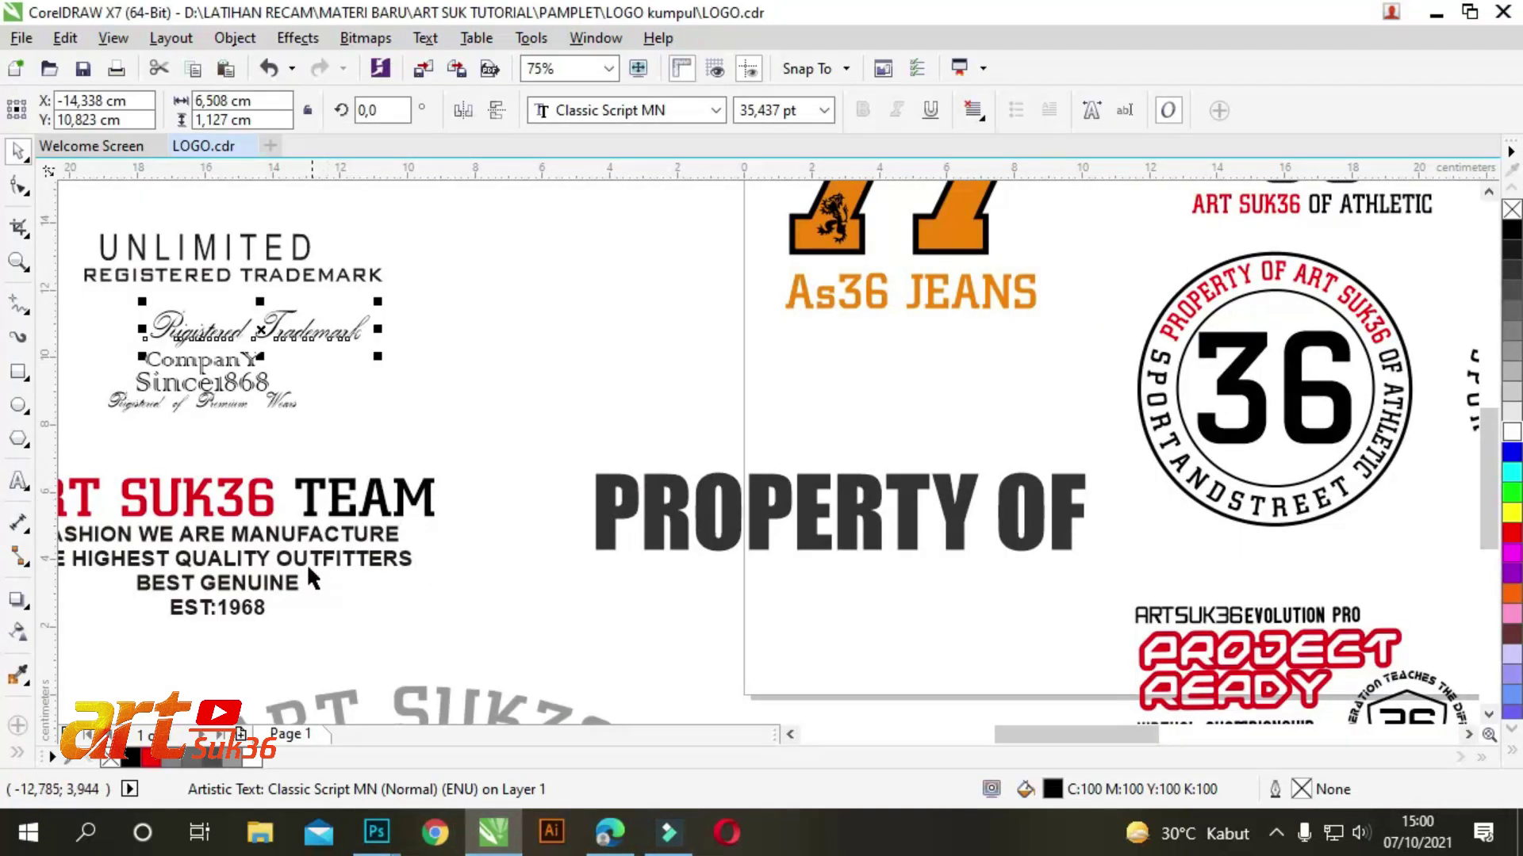
Step: Select the UNLIMITED text in CorelDRAW and return to HALAMAN KOSONG big.jpg in Photoshop
click(300, 238)
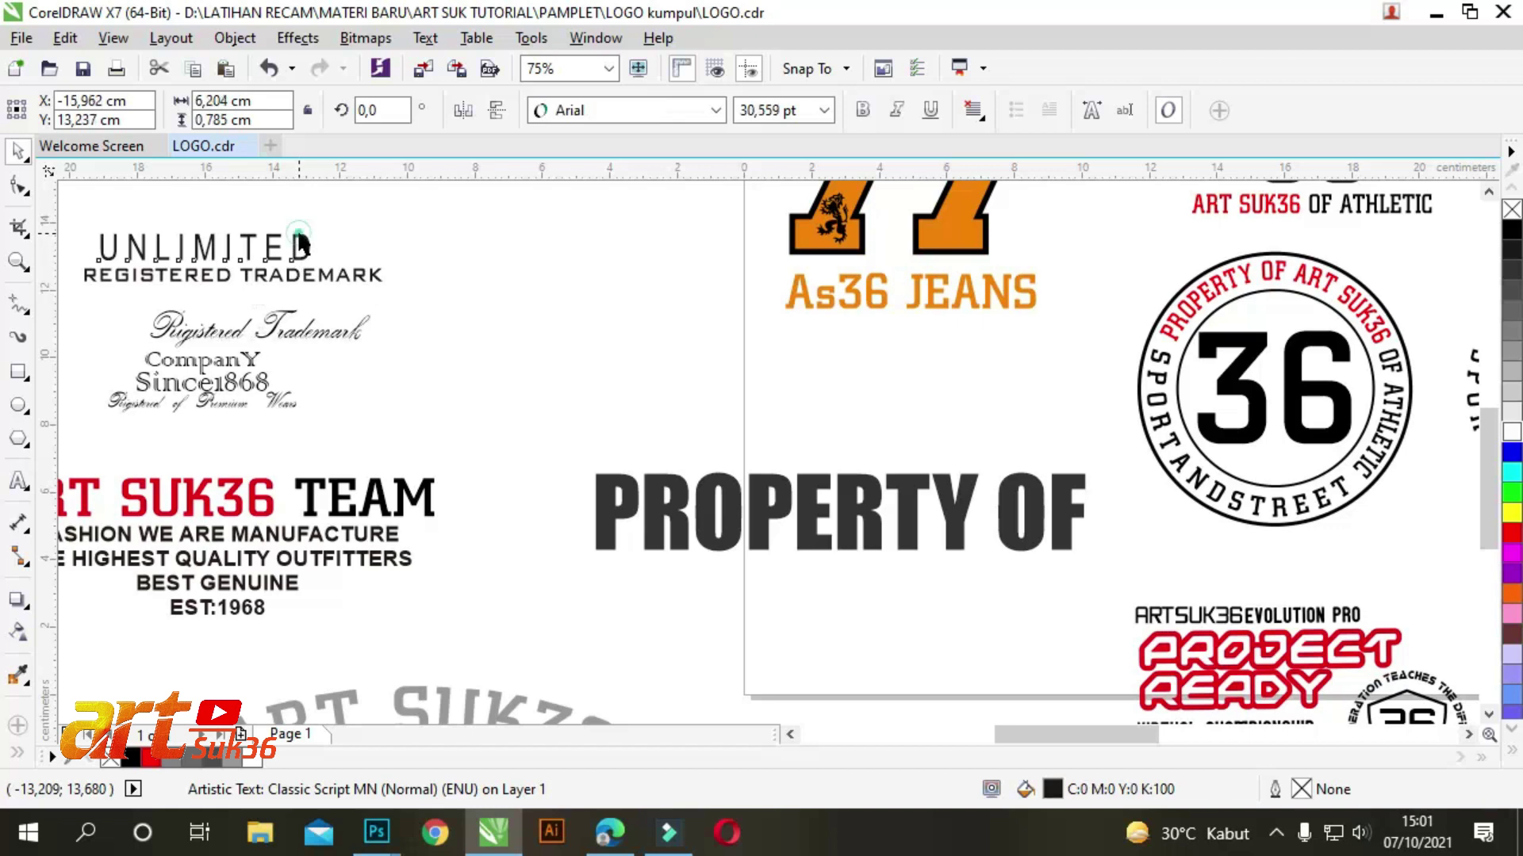
mouse_move(376, 833)
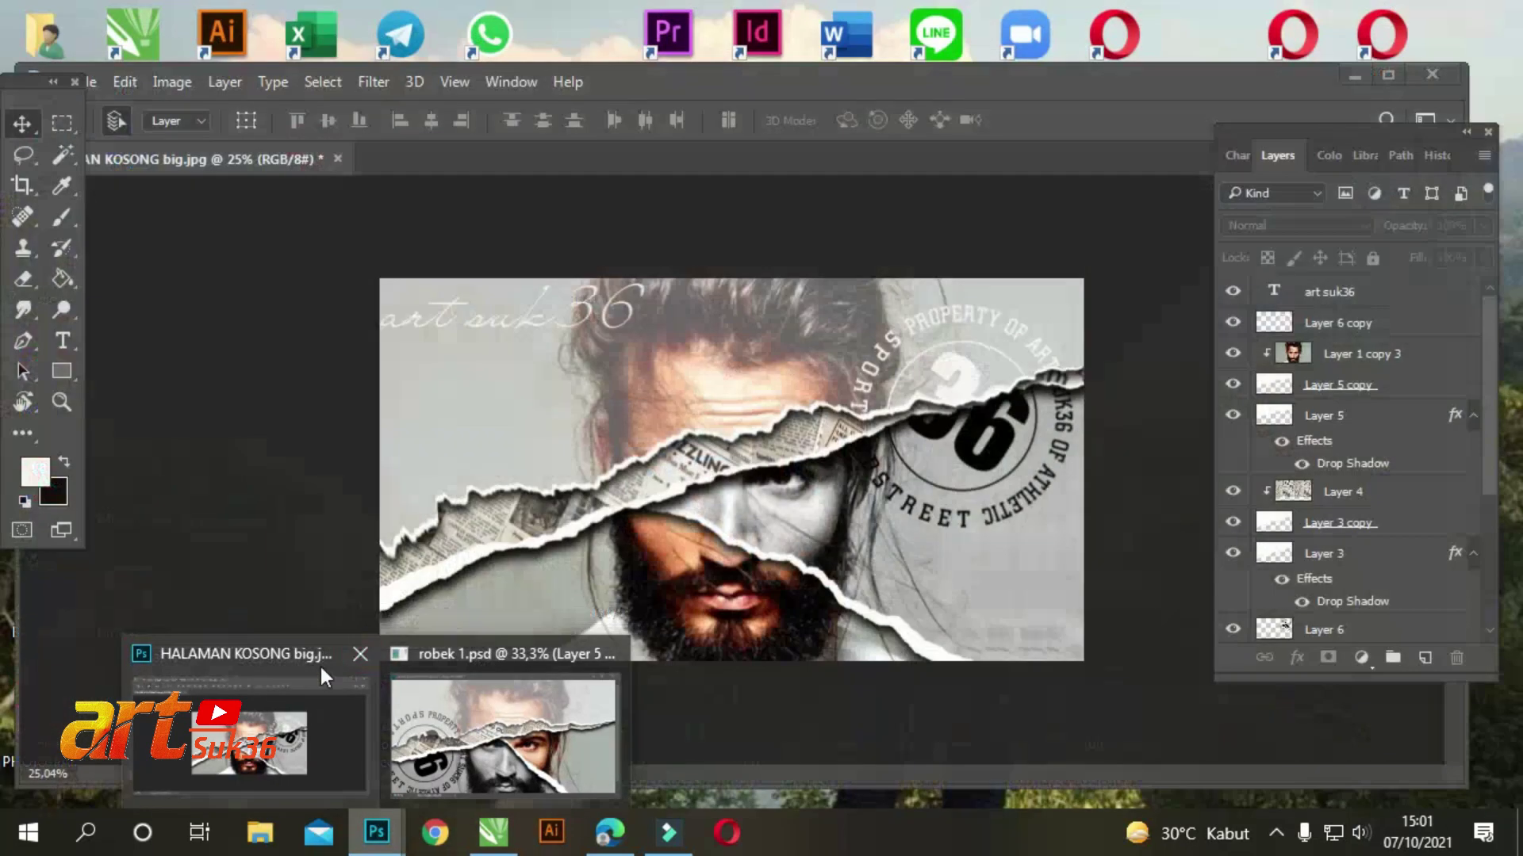
click(313, 662)
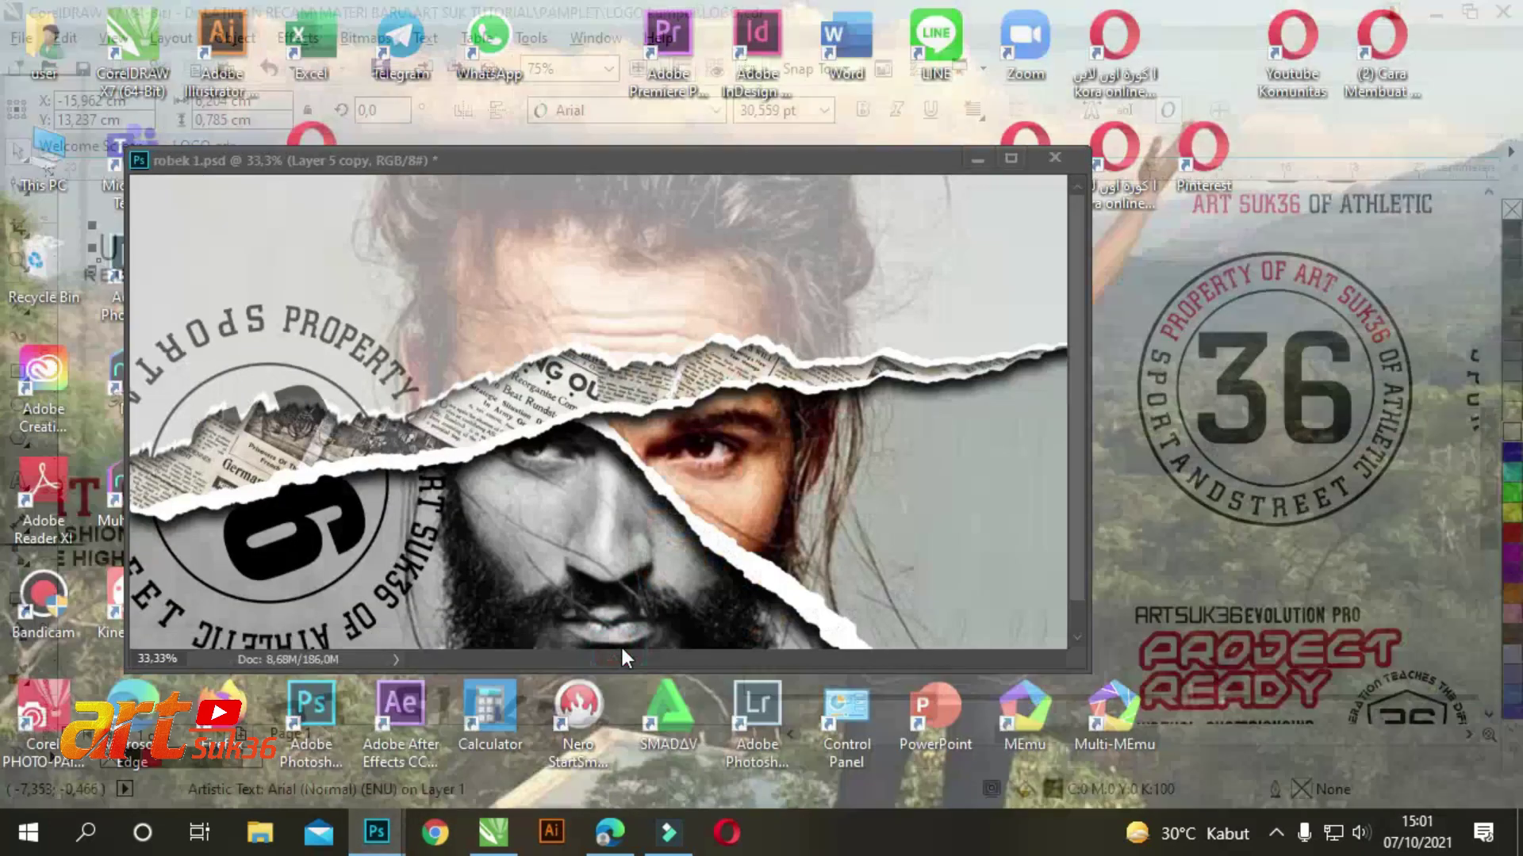
Step: Close robek 1.psd without saving and paste UNLIMITED as a new text layer
click(612, 652)
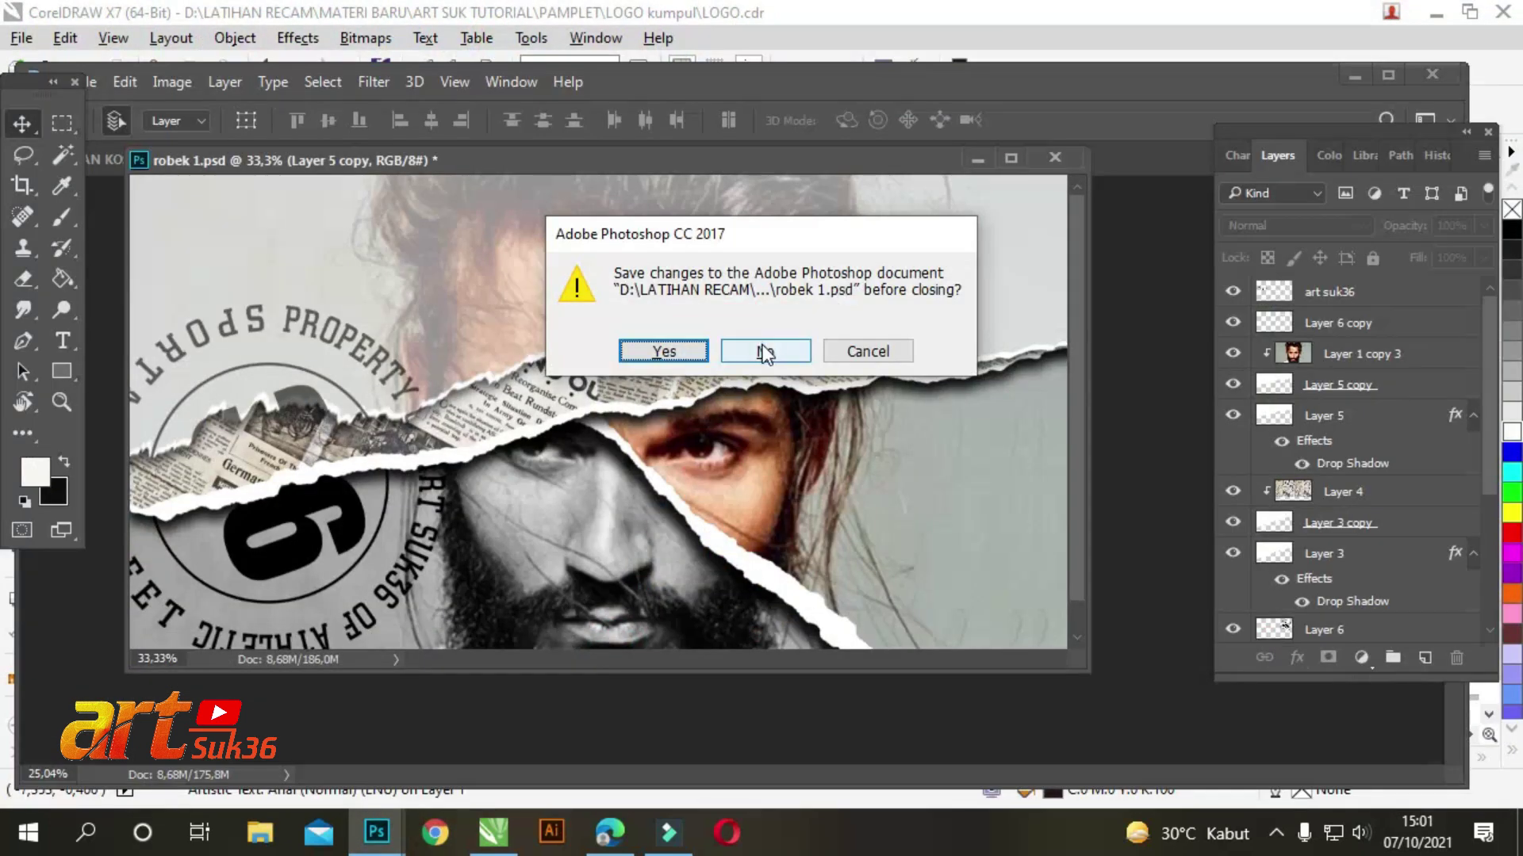
click(765, 349)
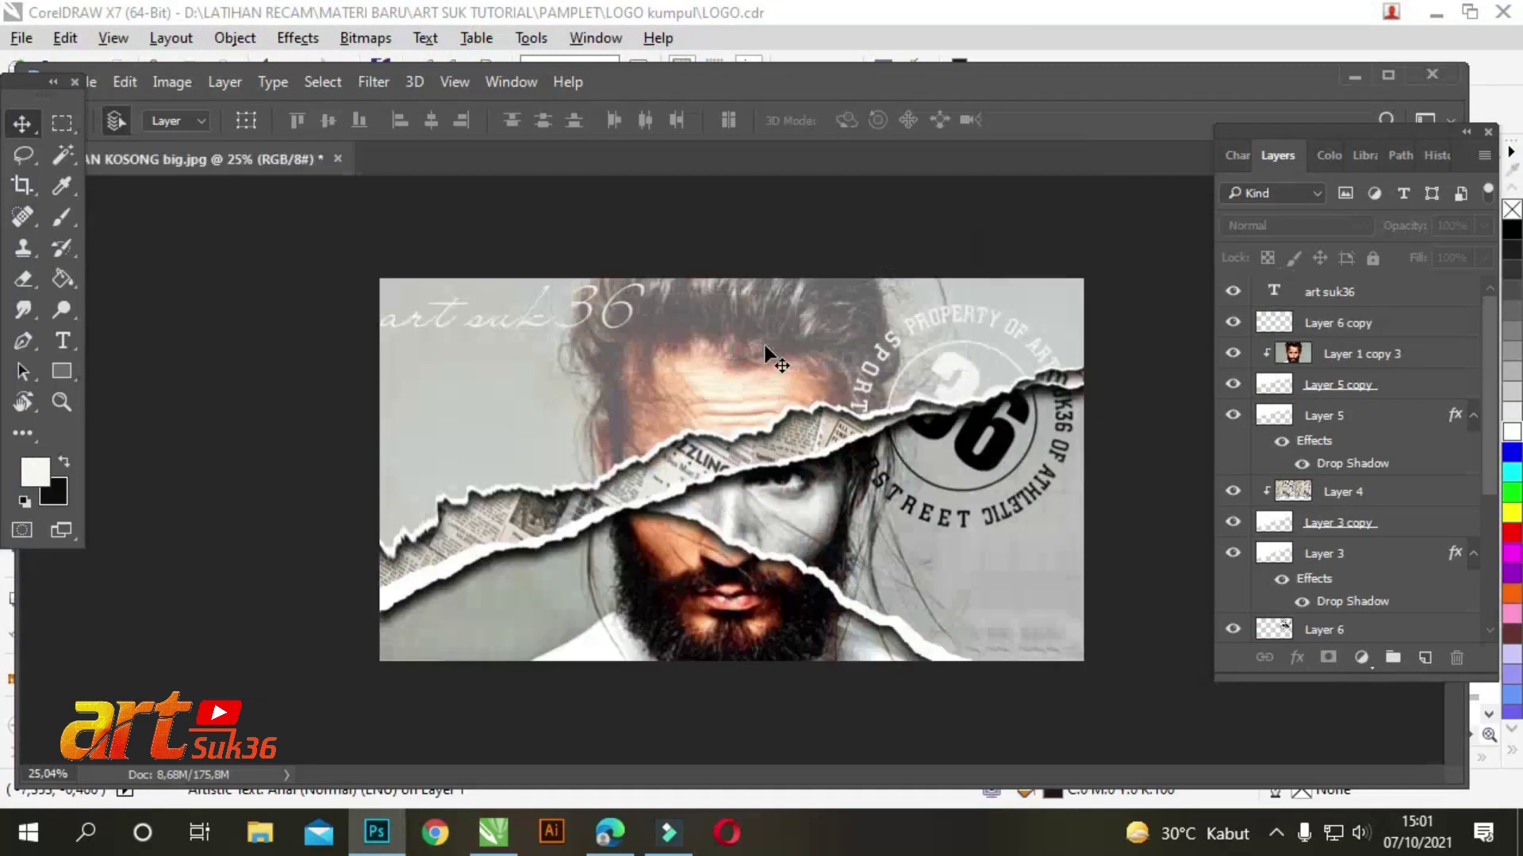
click(62, 340)
click(433, 382)
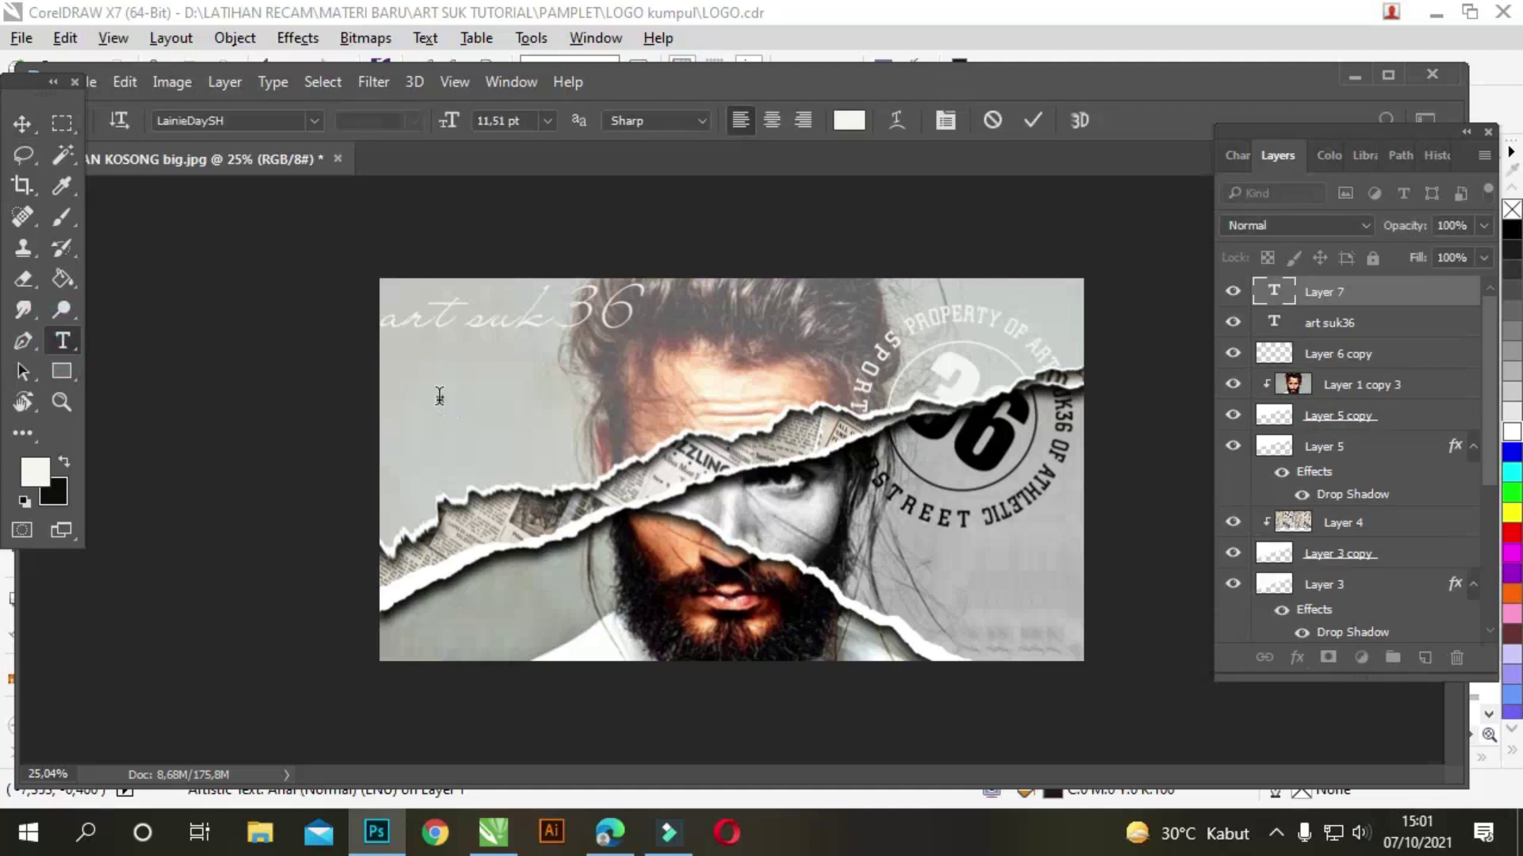
right_click(439, 394)
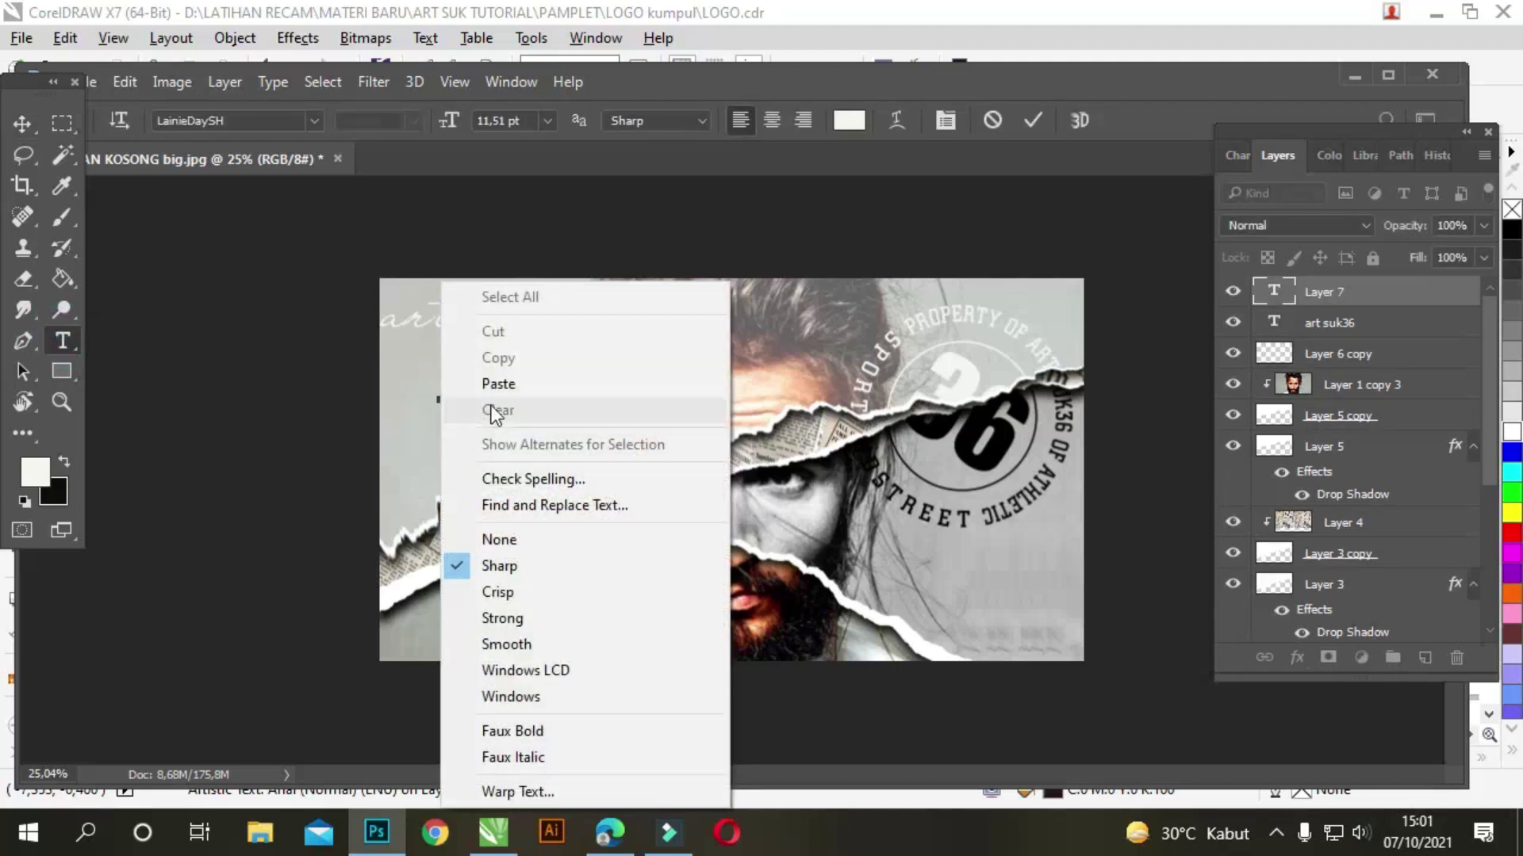
click(502, 382)
click(21, 123)
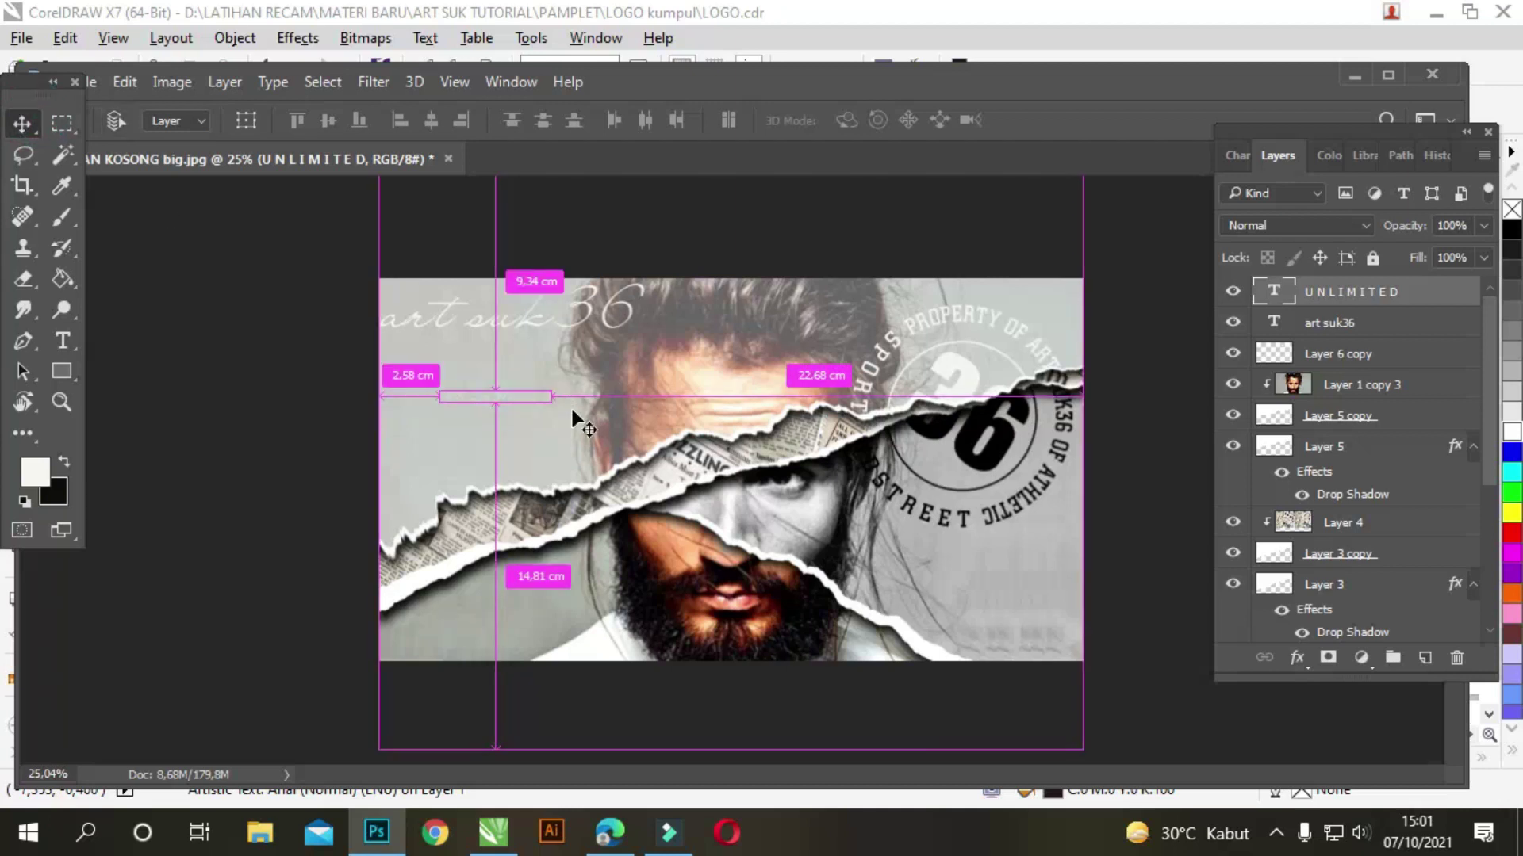
Step: Enlarge UNLIMITED, set it in Antigoni Med, and move it to the bottom centre
key(ctrl+t)
drag(553, 385, 757, 277)
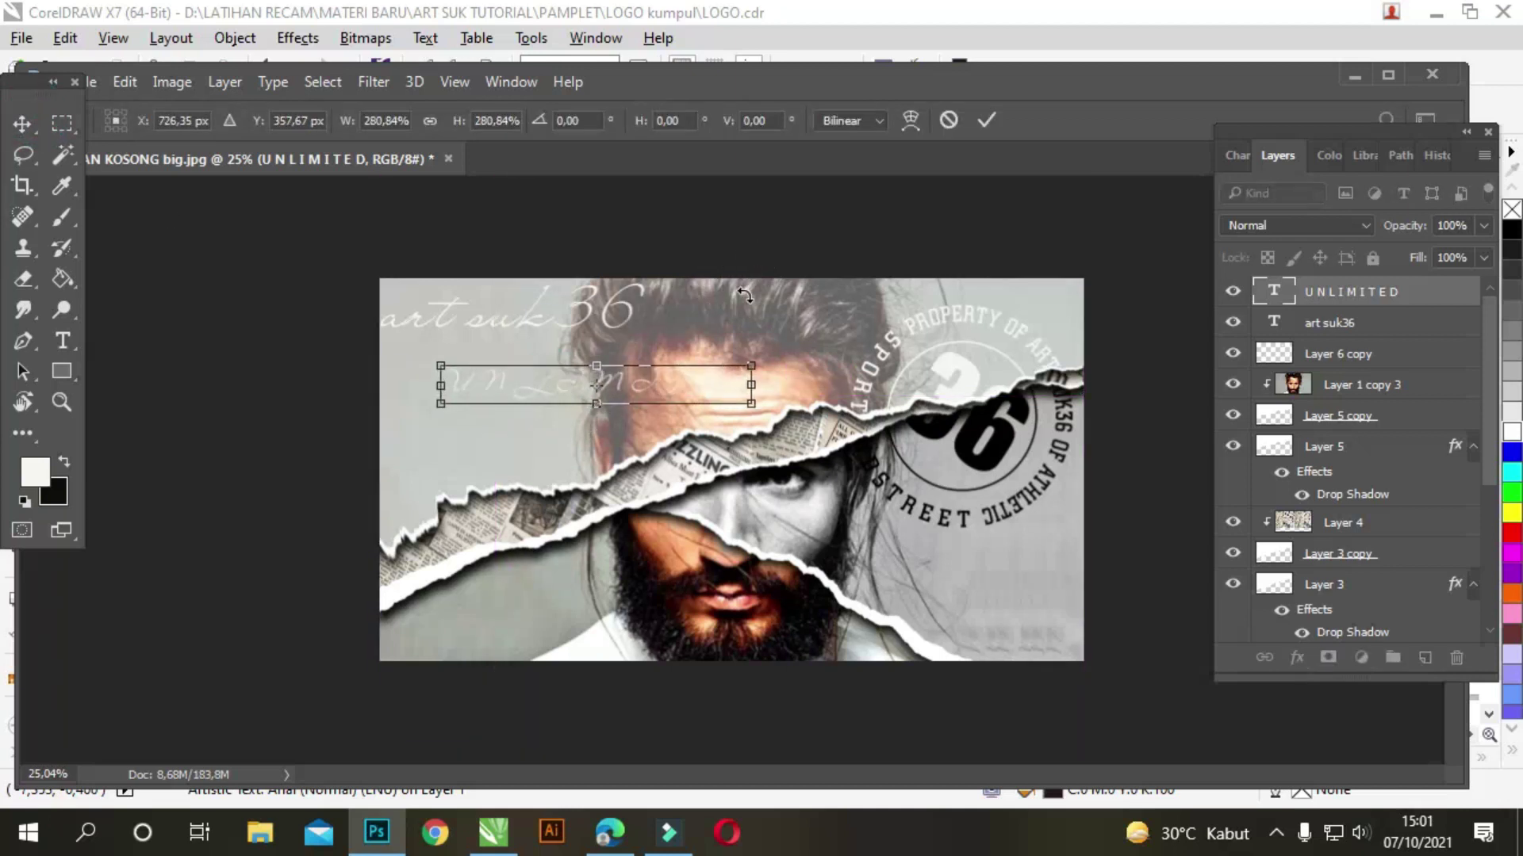
key(Return)
click(63, 341)
drag(440, 386, 1015, 392)
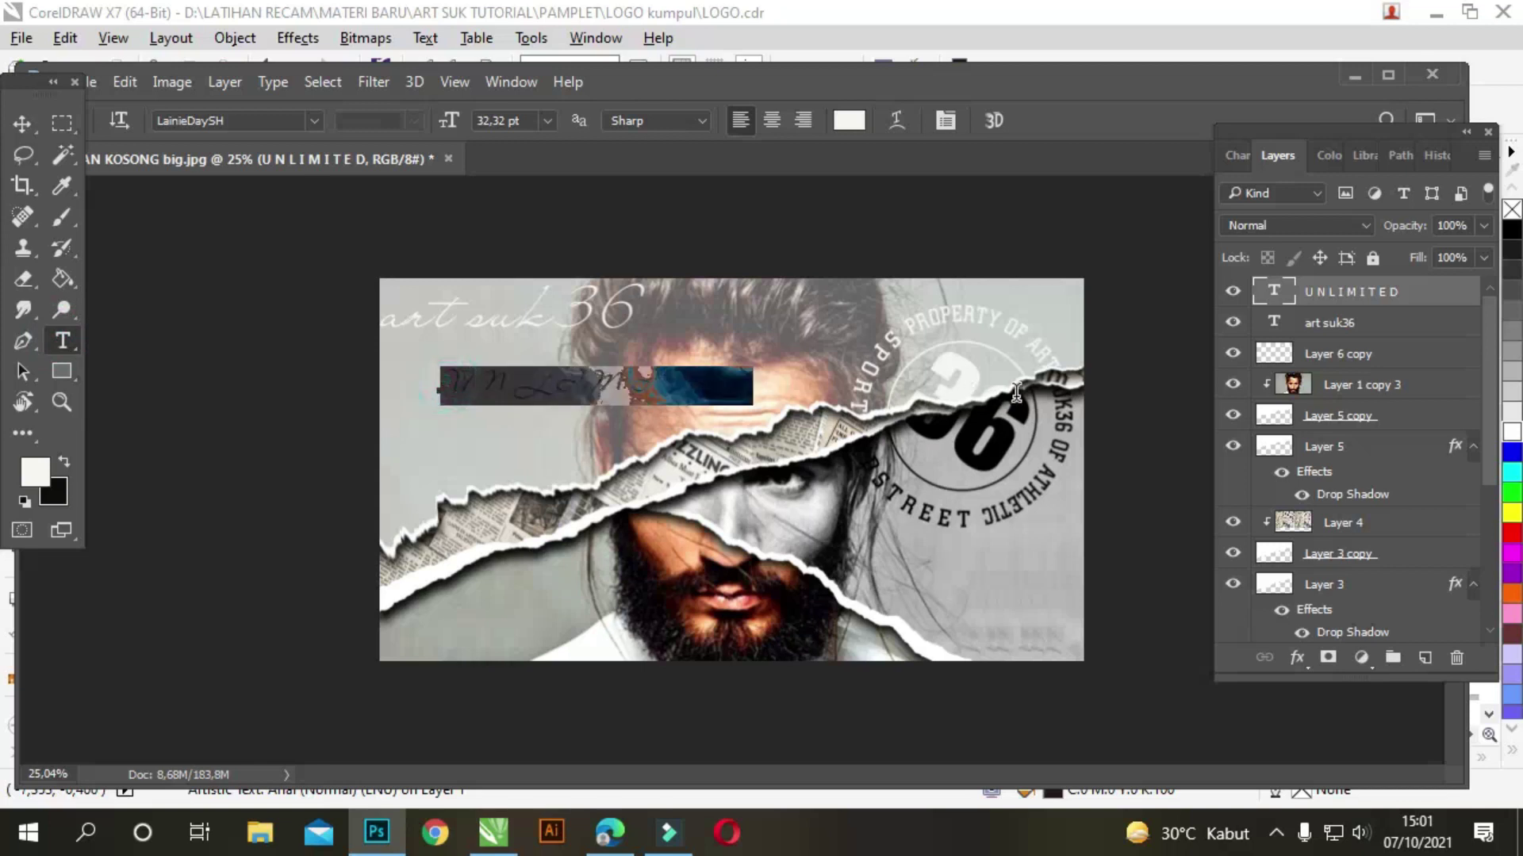
click(311, 117)
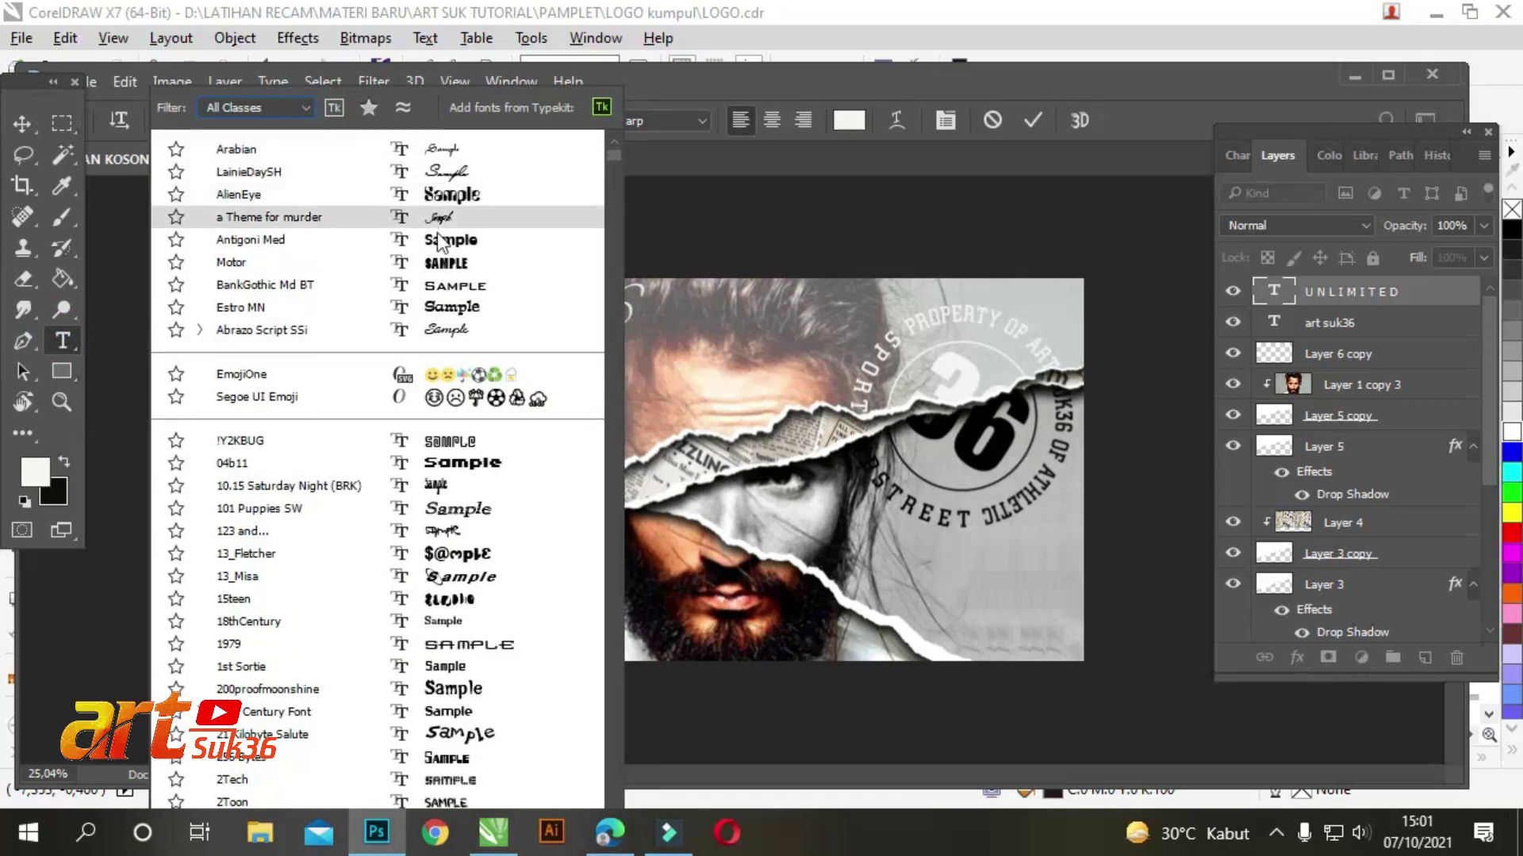
click(436, 237)
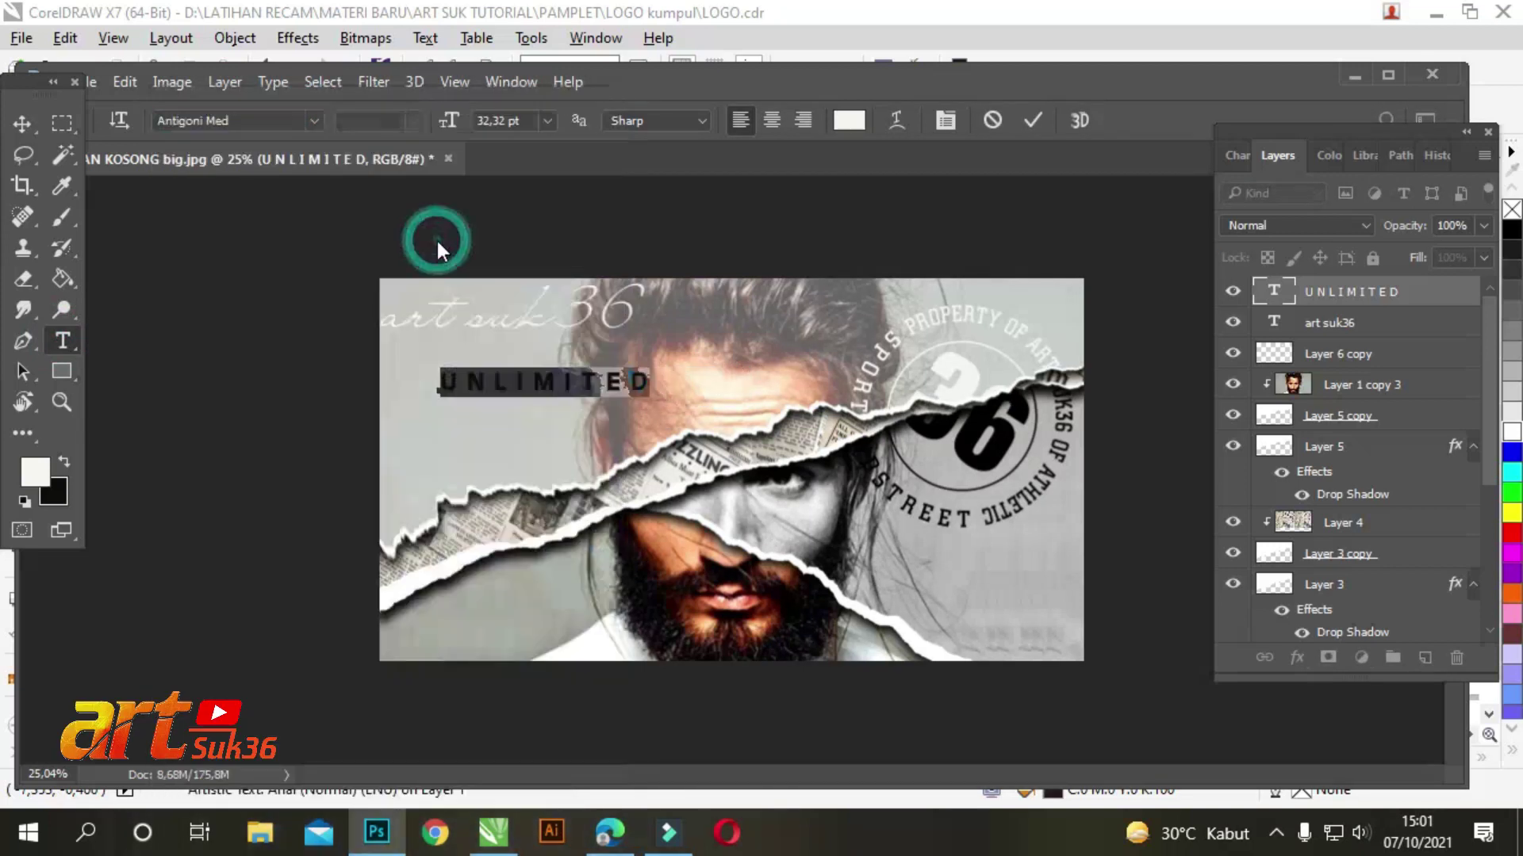
click(23, 125)
mouse_move(639, 382)
mouse_down()
mouse_move(823, 381)
mouse_move(825, 632)
mouse_up()
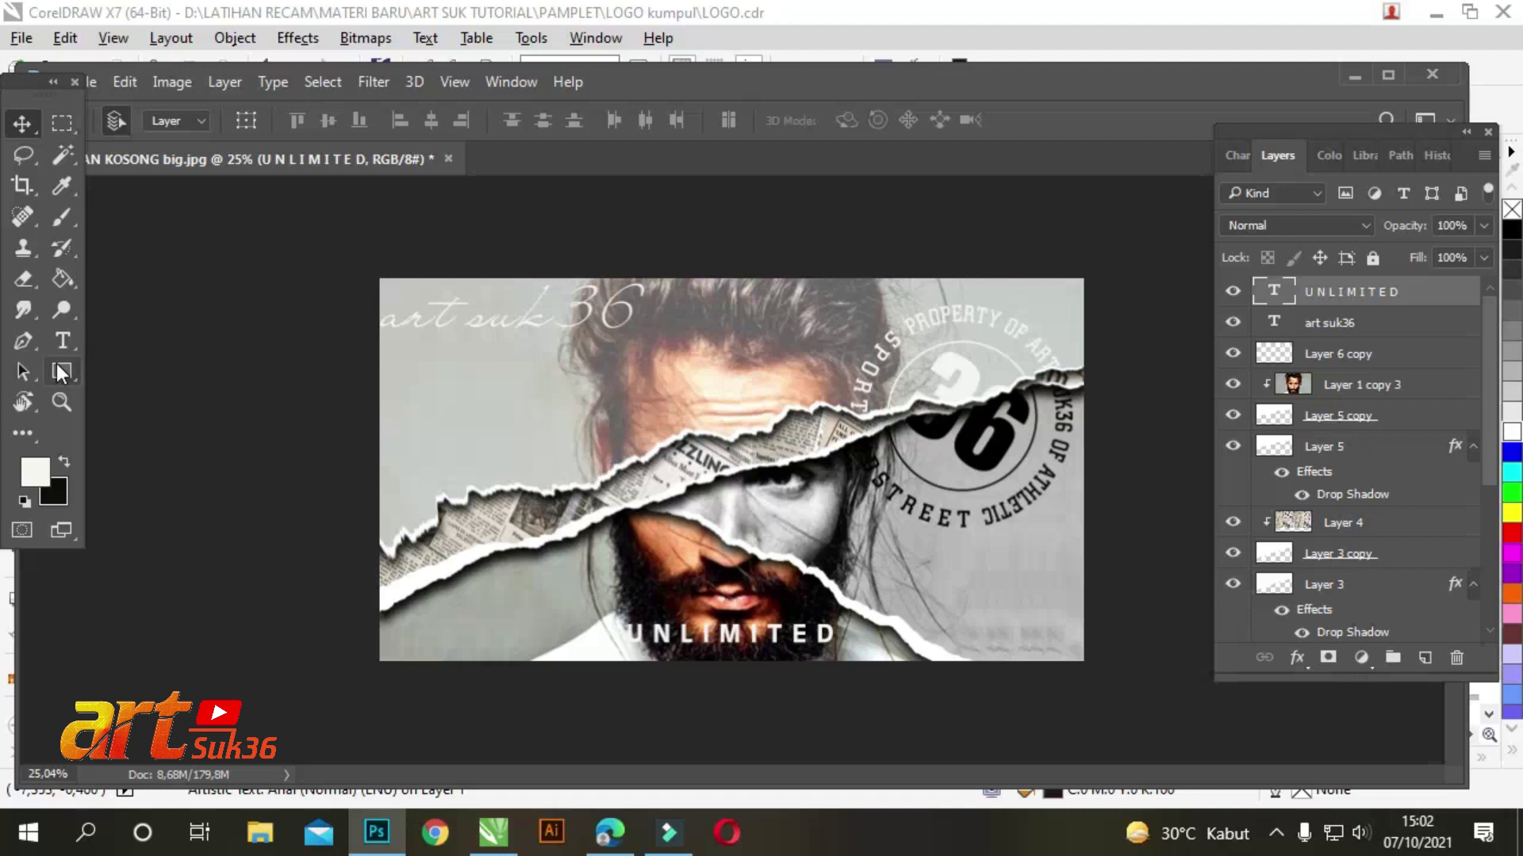
Step: Add large VINTAGE text rotated -90° to run vertically along the left edge
click(59, 341)
click(447, 426)
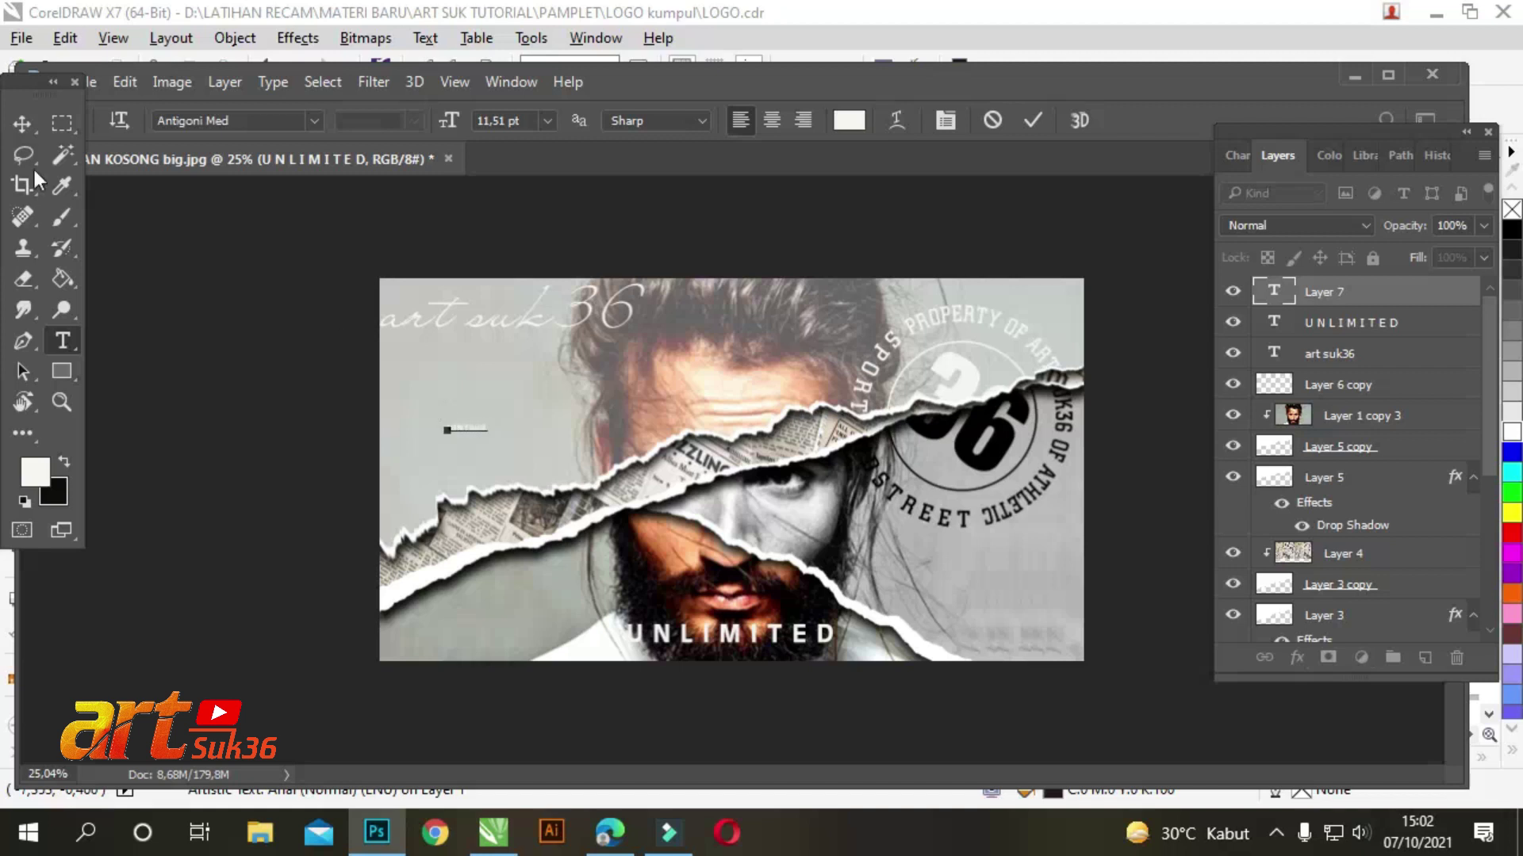
click(22, 123)
mouse_move(460, 401)
mouse_down()
mouse_move(485, 427)
mouse_move(791, 308)
mouse_up()
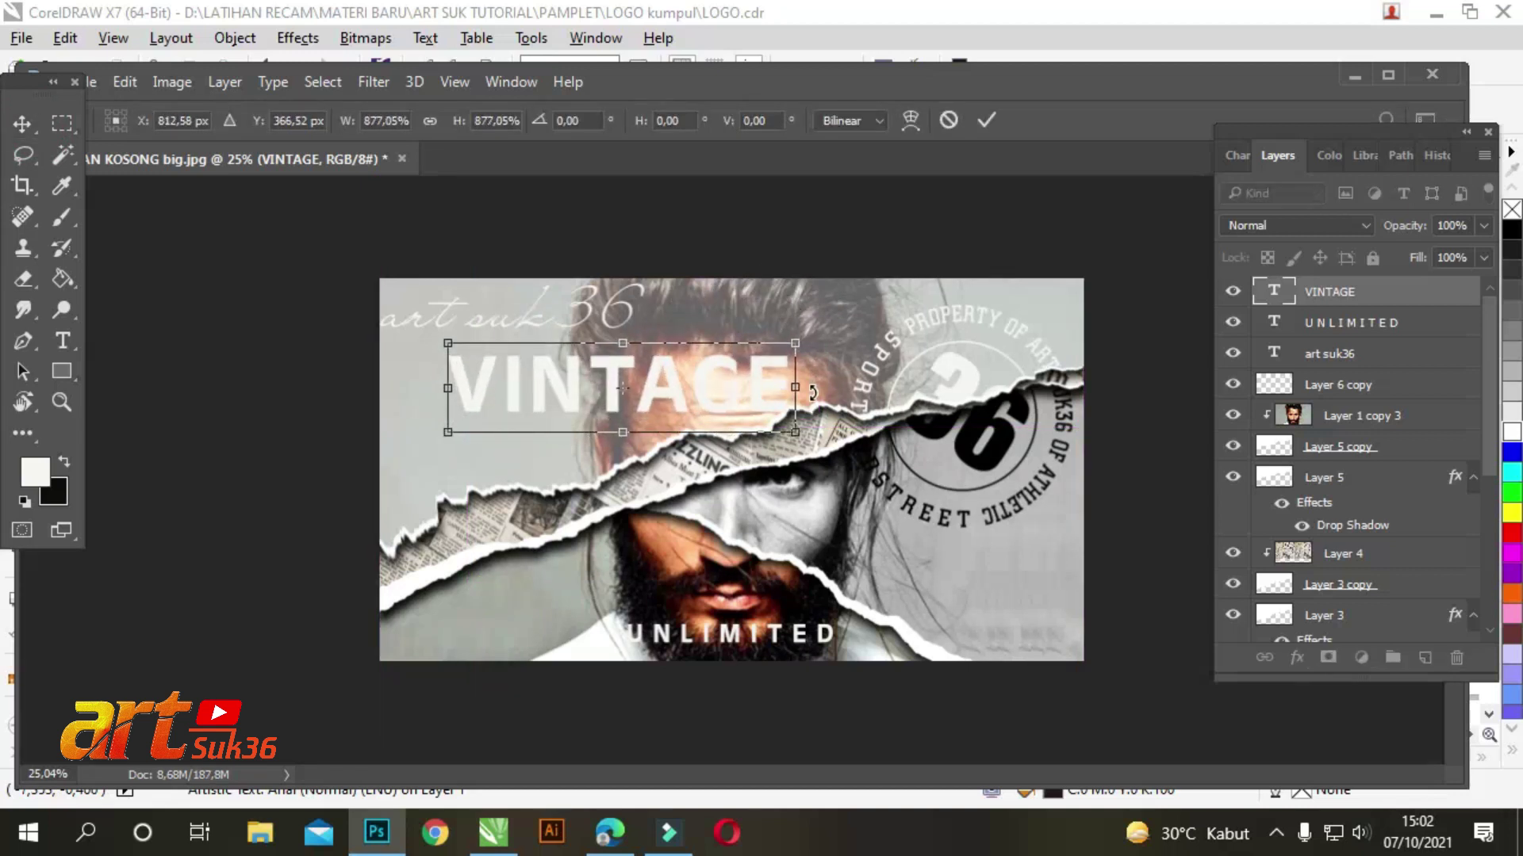
drag(827, 332, 498, 189)
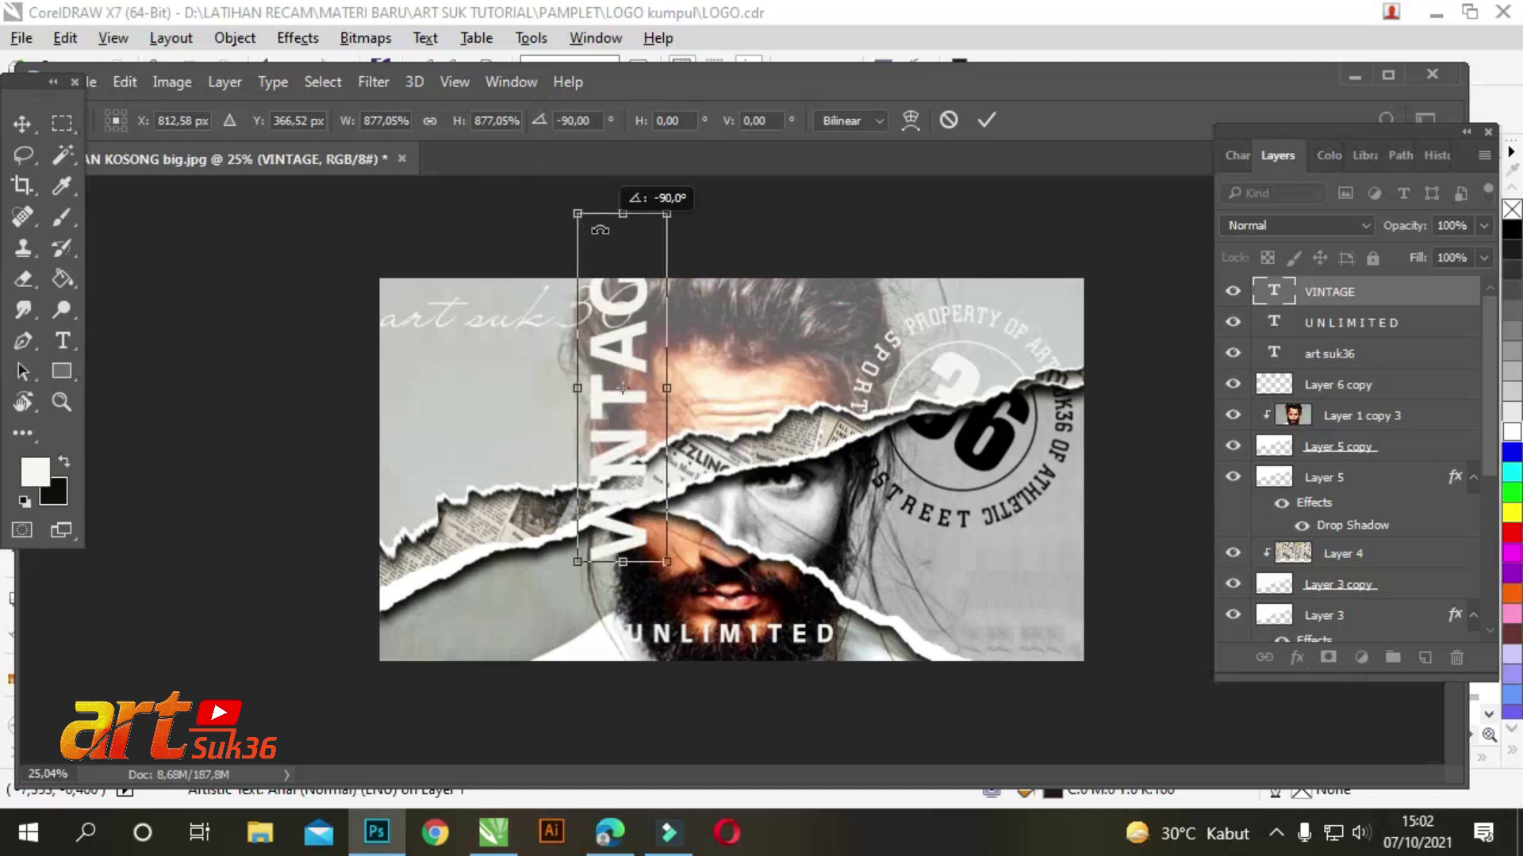
mouse_move(623, 315)
mouse_down()
mouse_move(468, 406)
mouse_move(431, 397)
mouse_up()
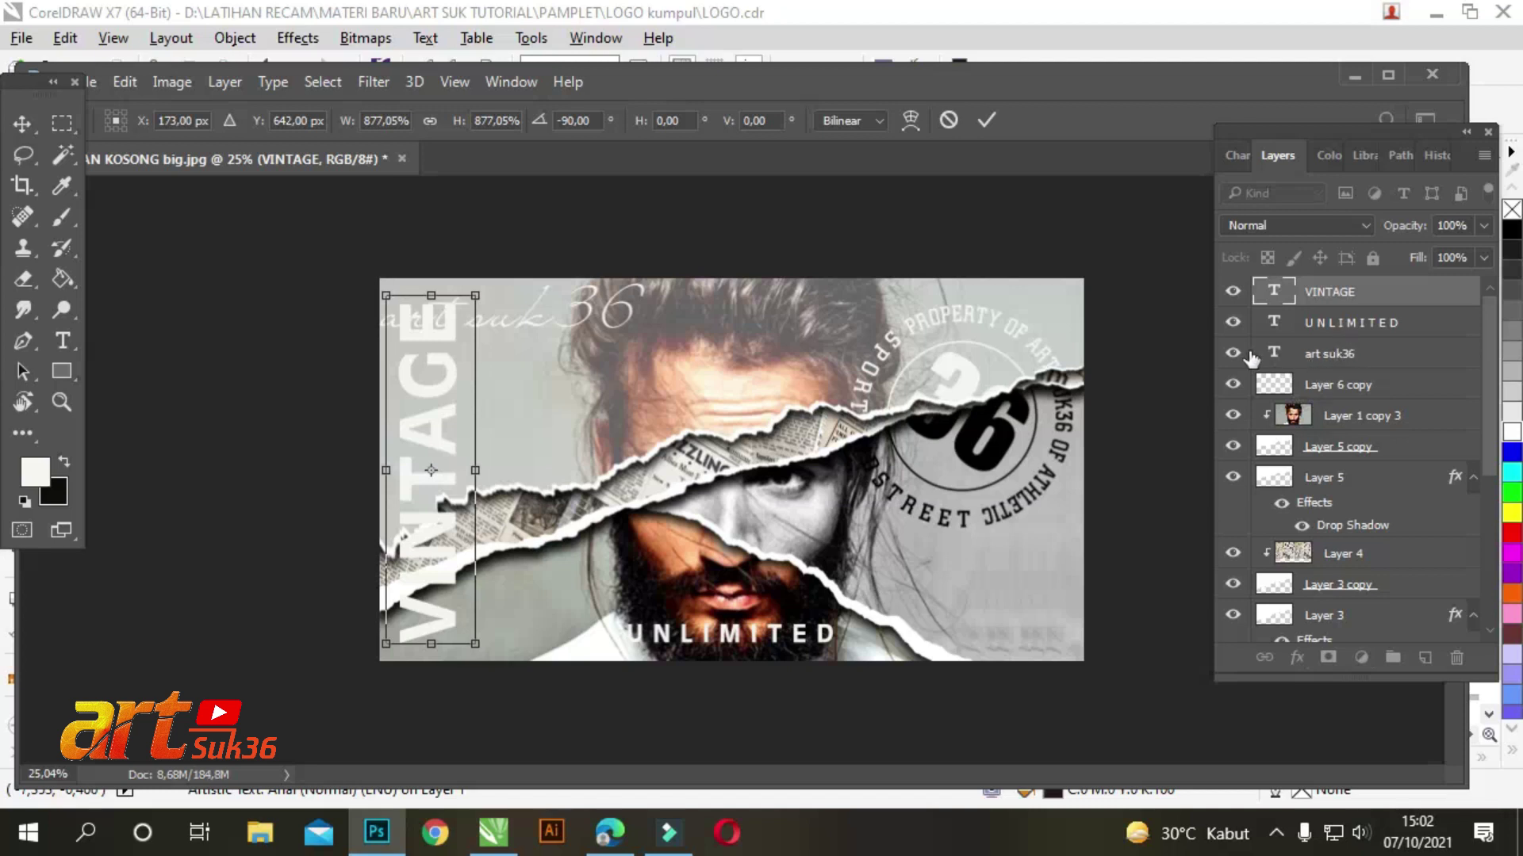
key(Return)
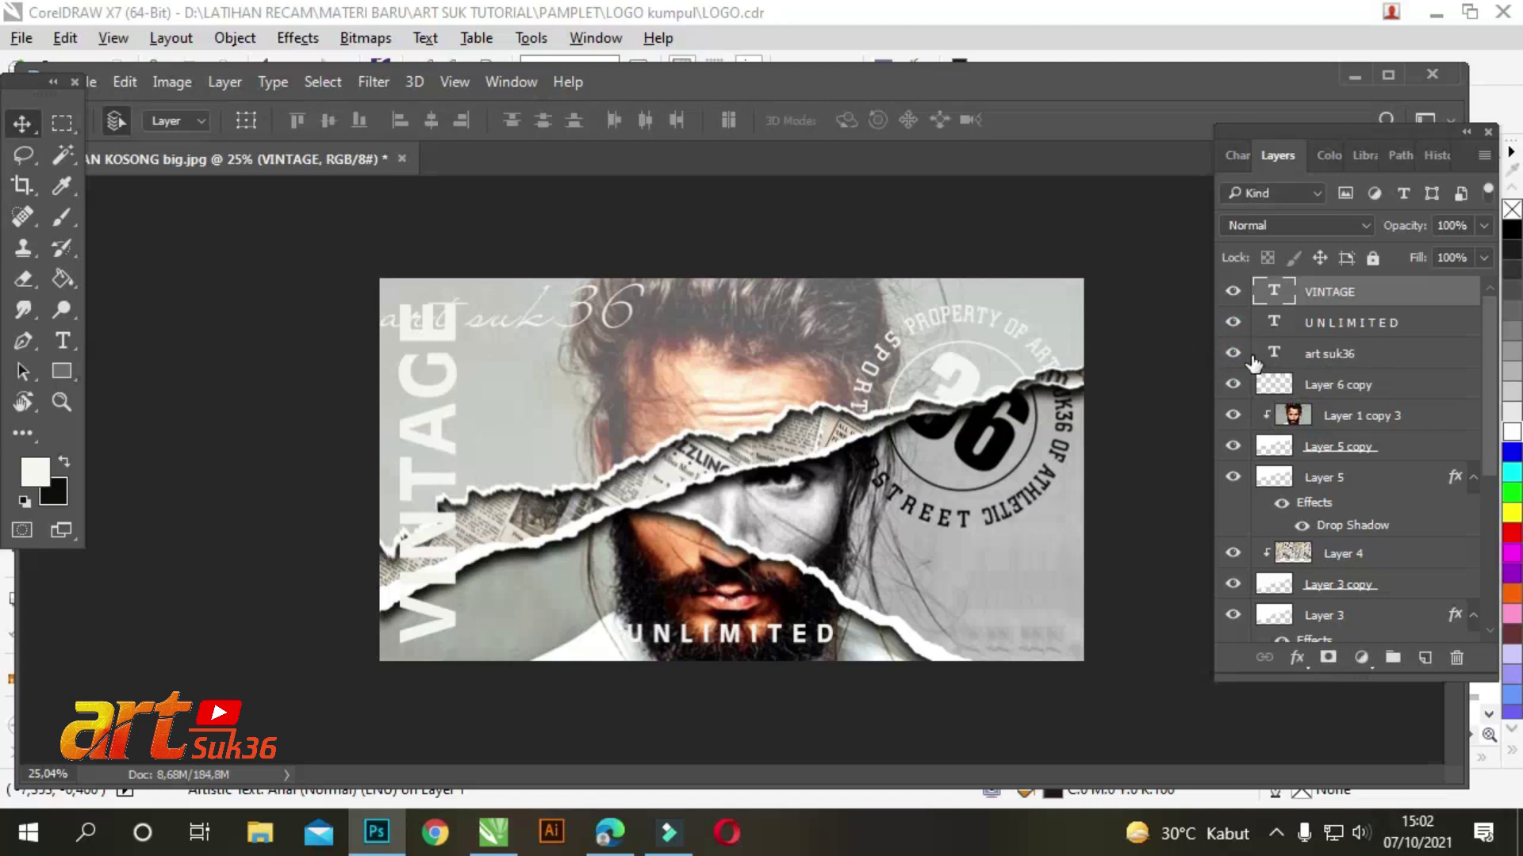
Step: Hide art suk36, enlarge VINTAGE to about 130% running off the bottom, and add an empty layer
click(1232, 353)
mouse_move(439, 335)
mouse_down()
mouse_move(464, 334)
mouse_move(515, 250)
mouse_up()
key(ctrl+t)
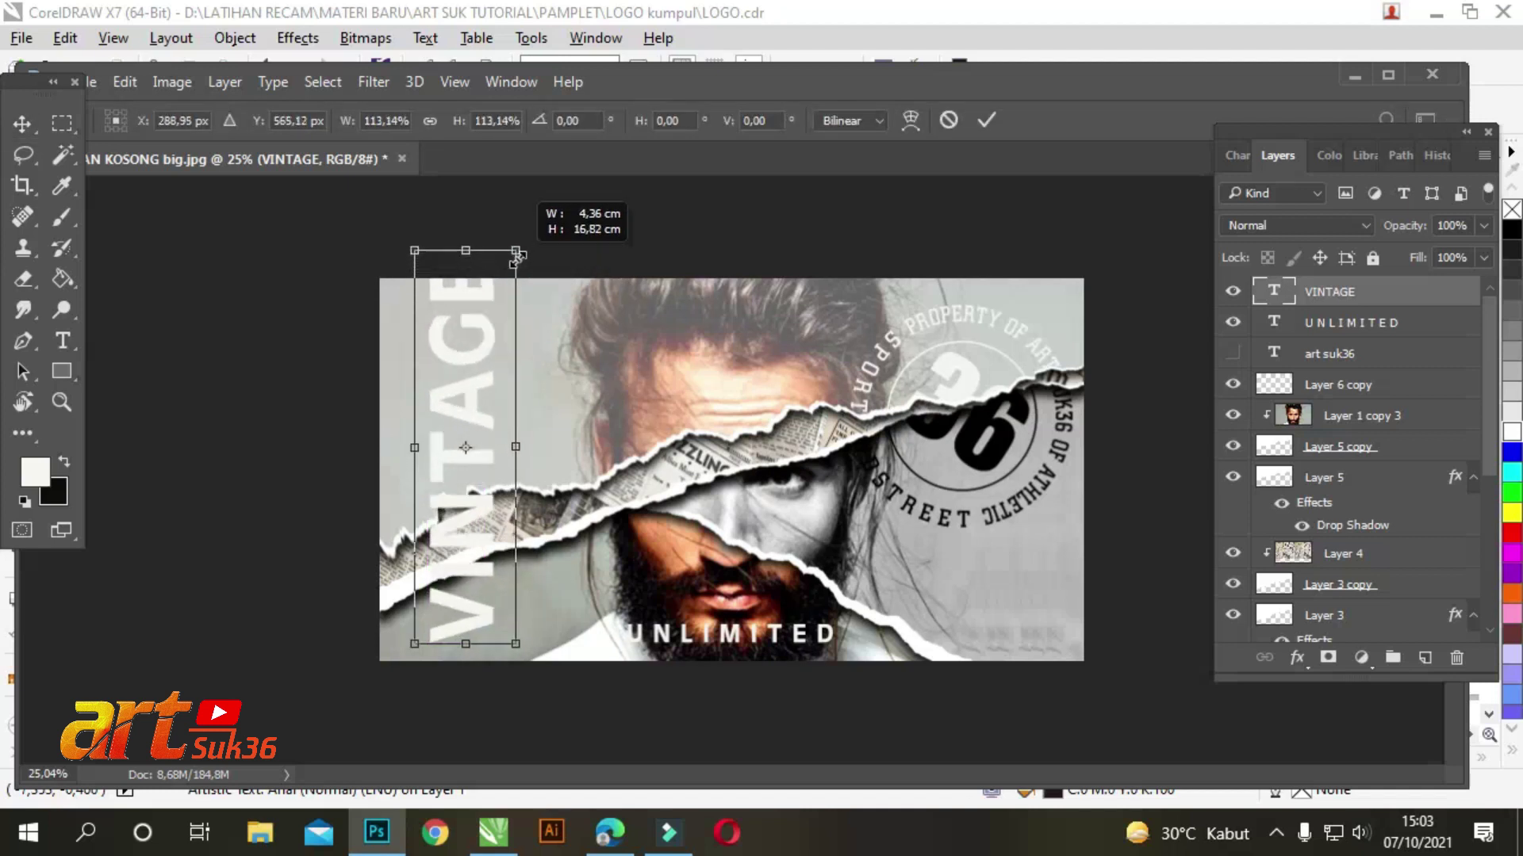
drag(414, 643, 326, 811)
drag(478, 379, 492, 402)
key(Return)
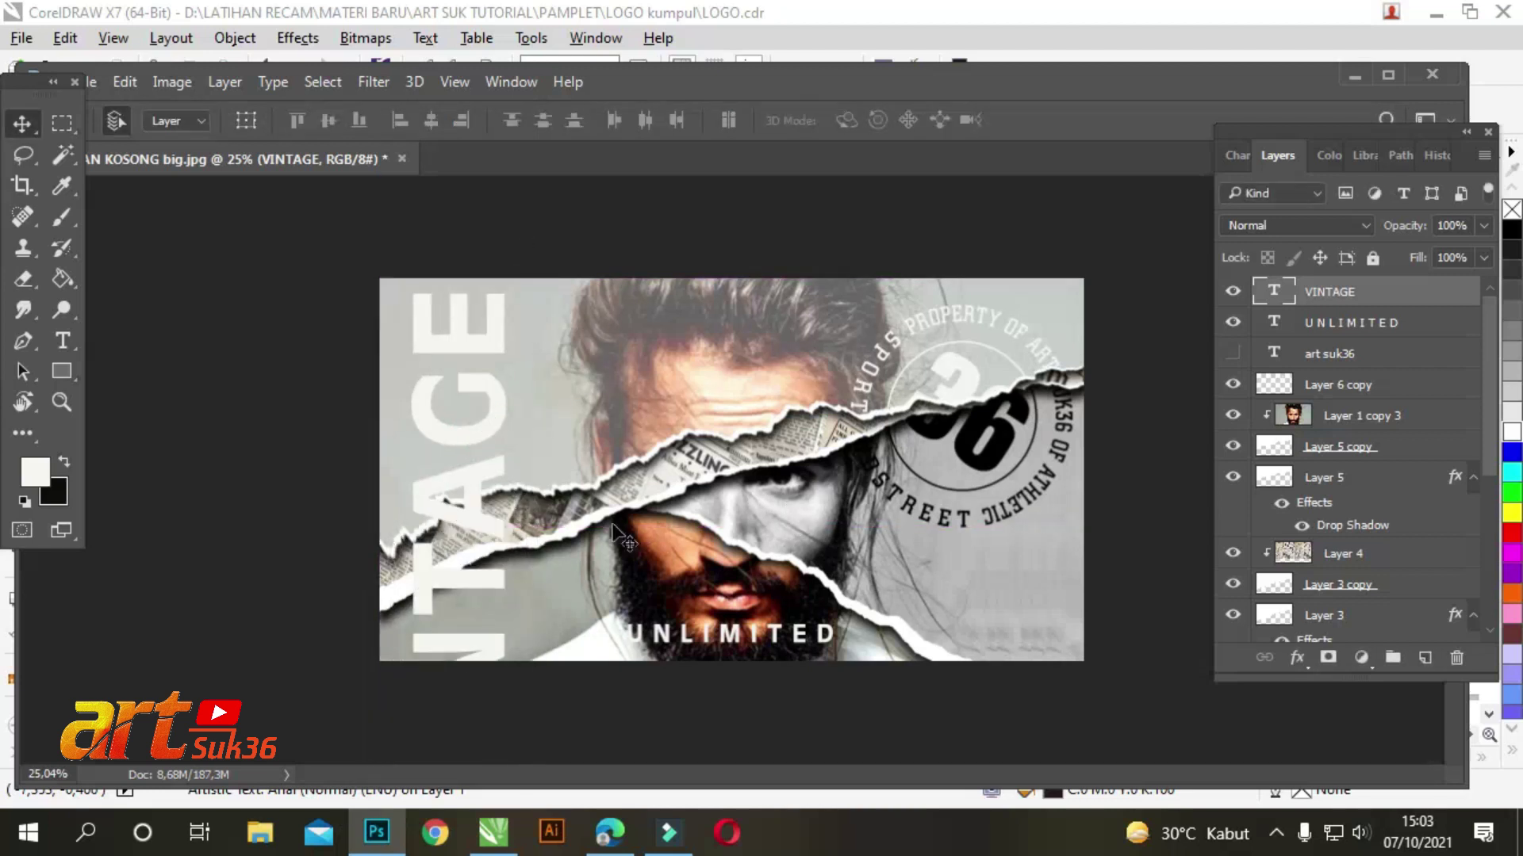
click(1425, 658)
click(1346, 322)
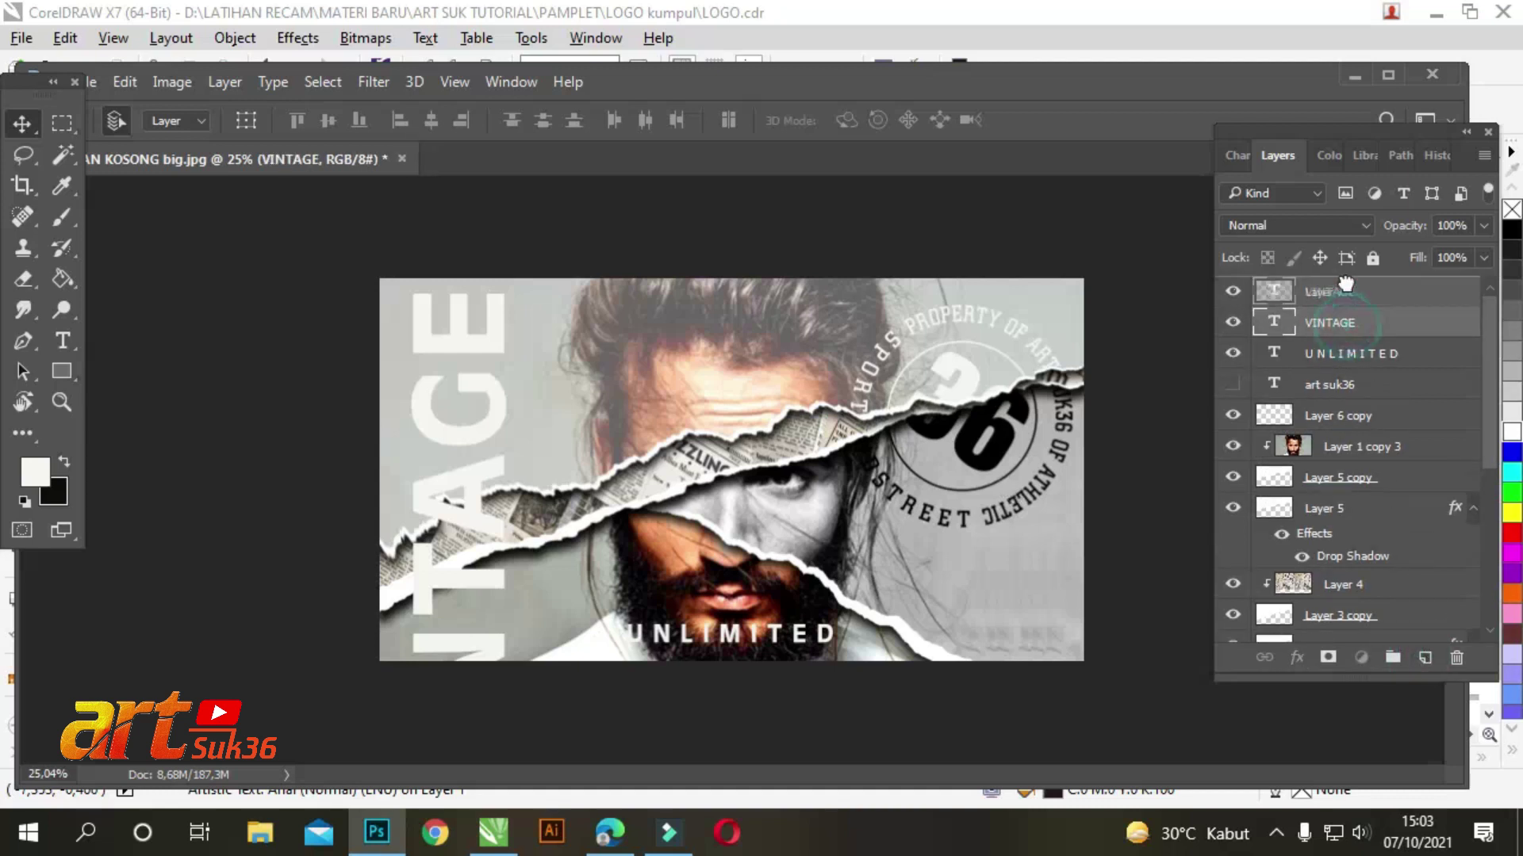
Step: Move VINTAGE back to the top, try merging it with the empty layer, then undo
drag(1348, 315, 1348, 287)
shift+click(1332, 324)
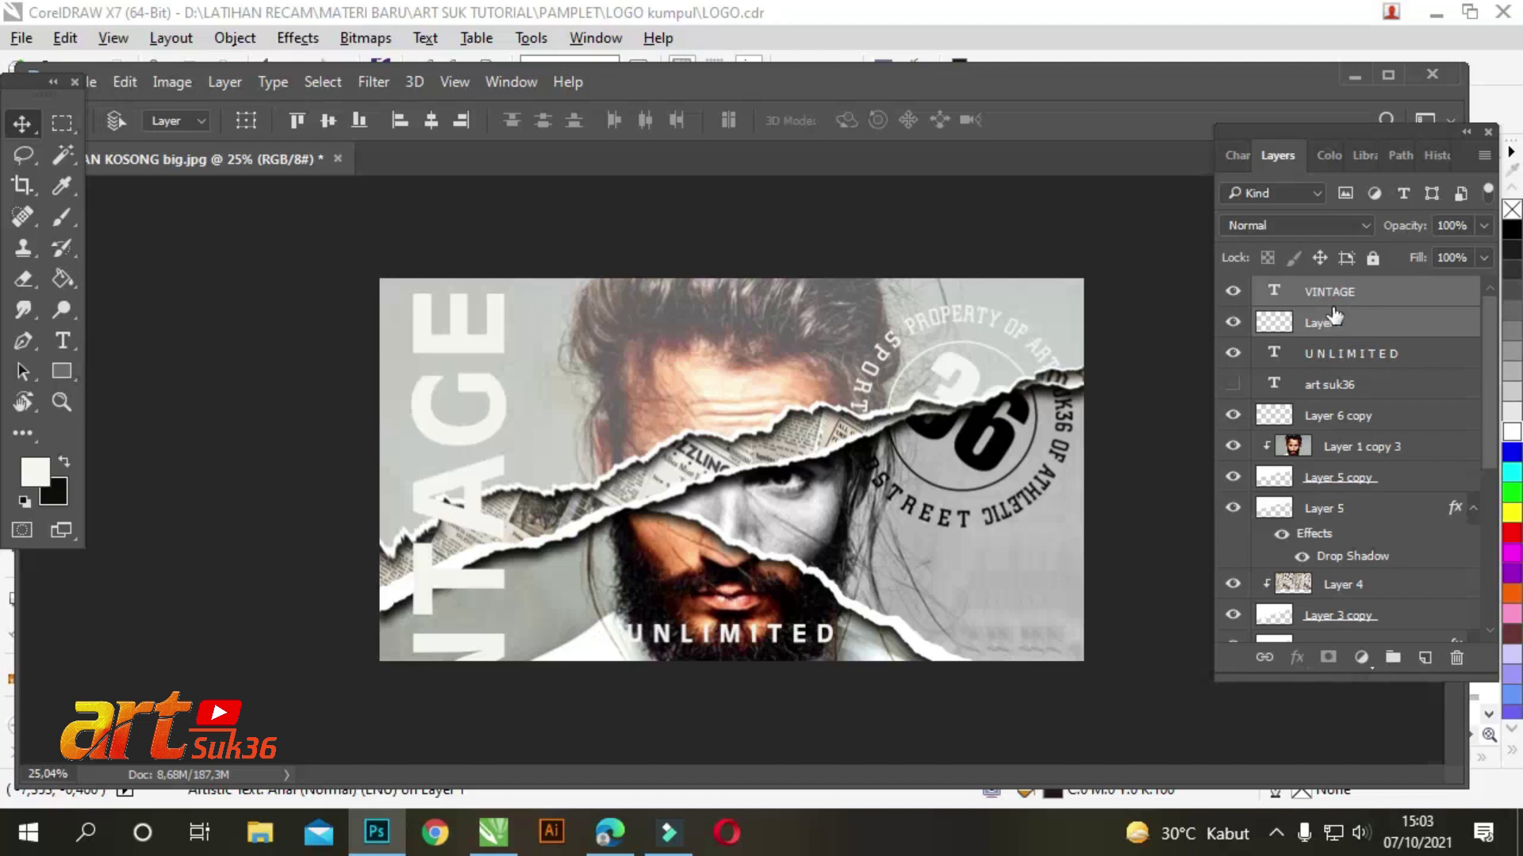
key(ctrl+e)
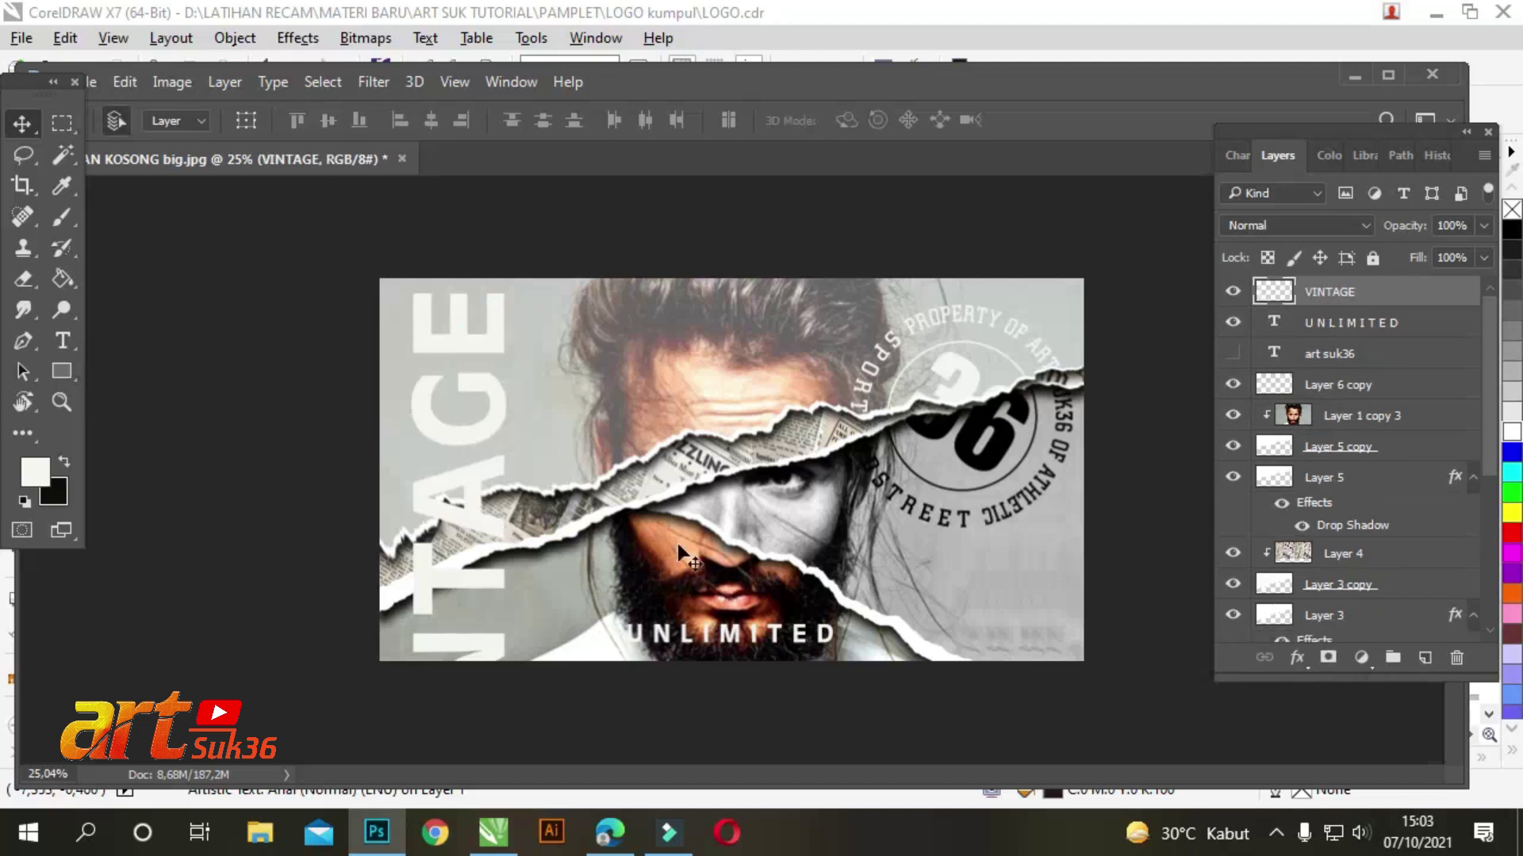
key(ctrl+z)
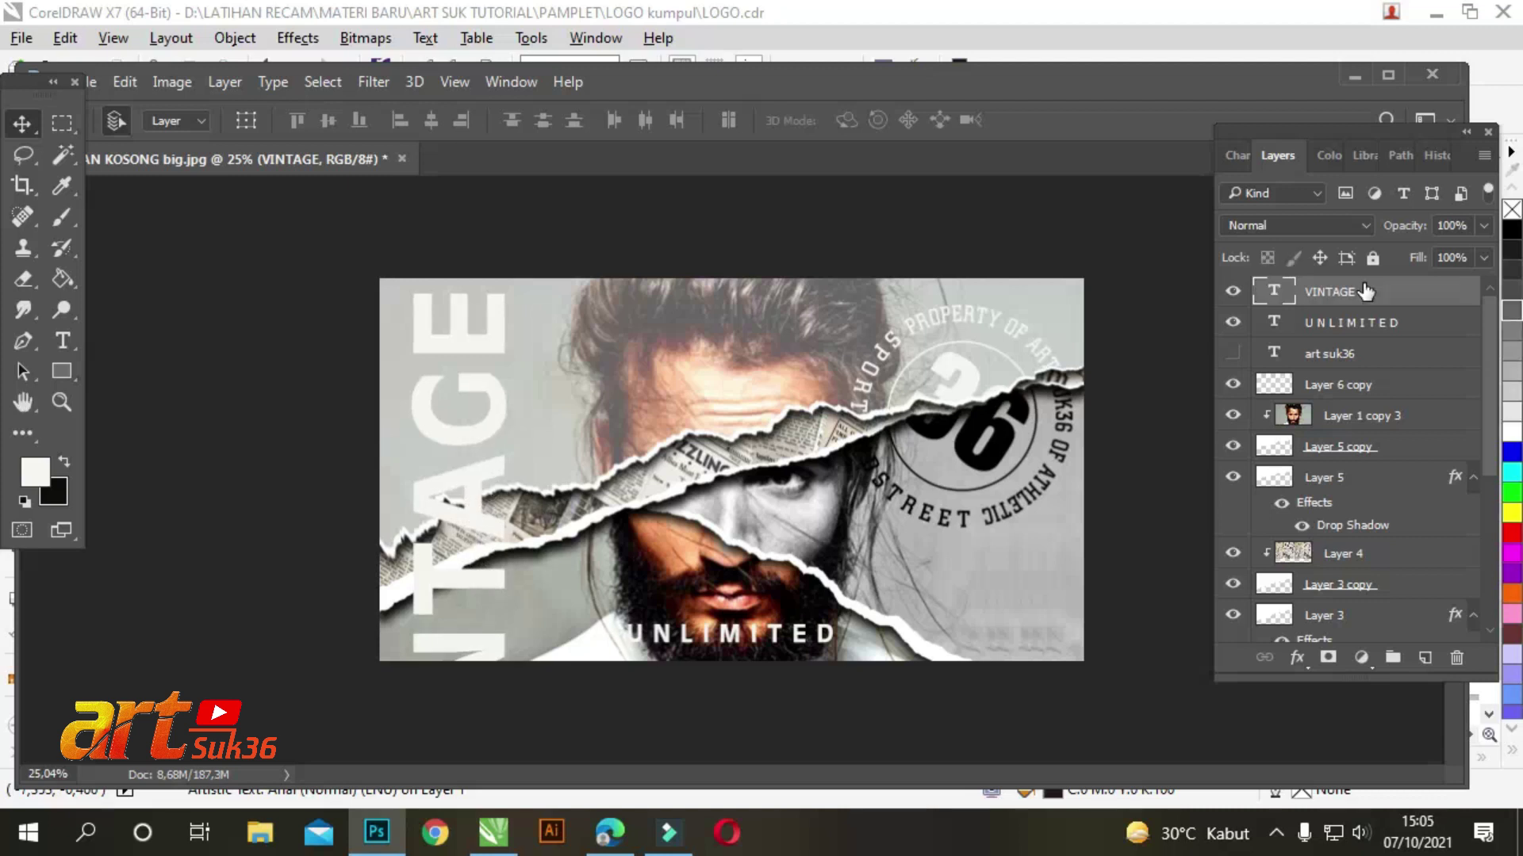
Step: Give VINTAGE a Stroke layer style with 0% Fill Opacity for hollow outlined letters
double_click(1364, 292)
drag(906, 93, 885, 458)
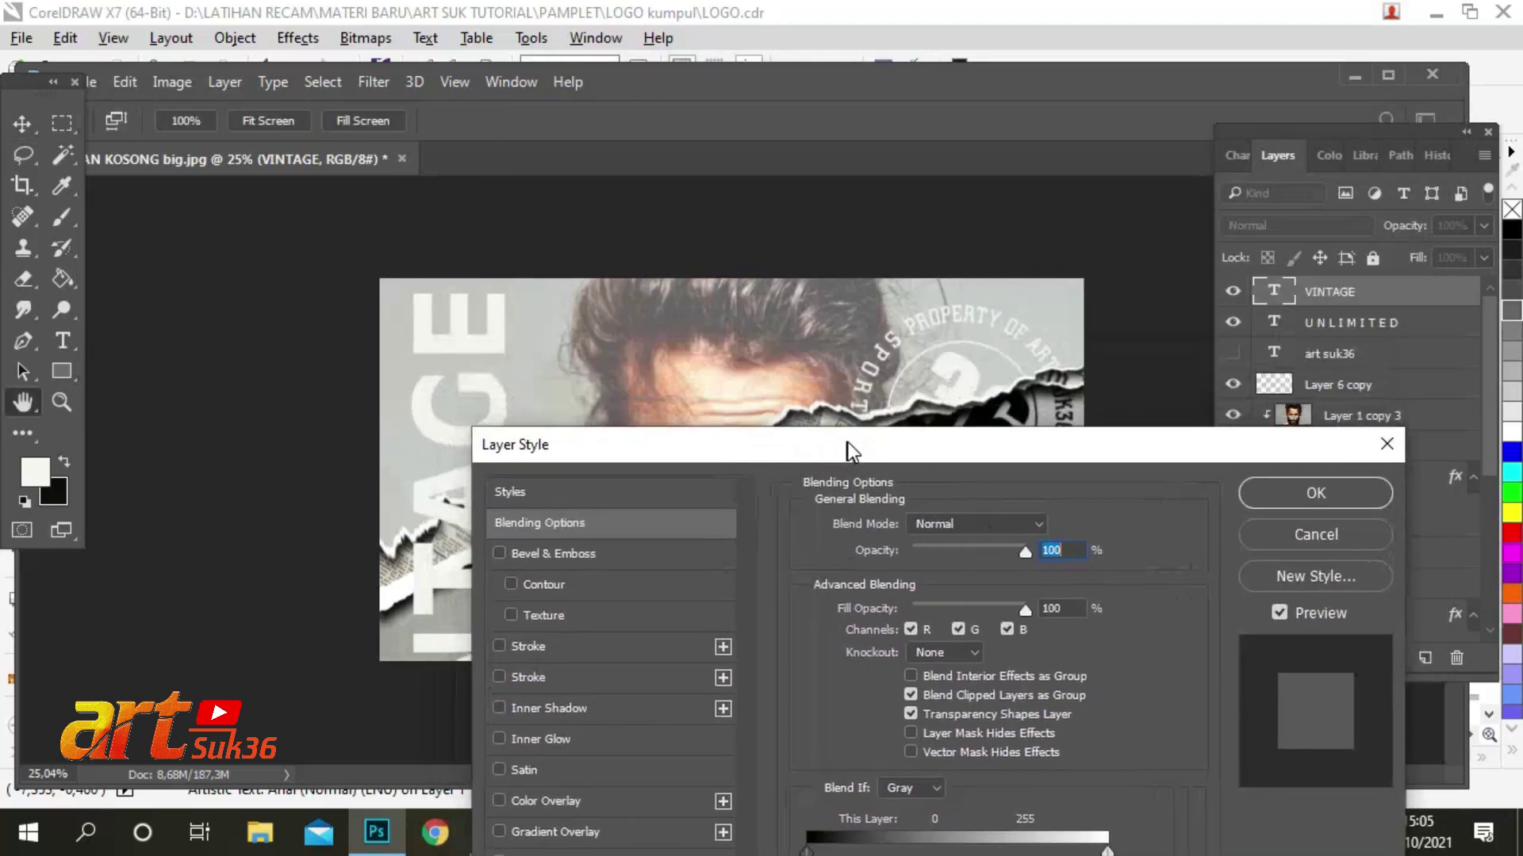
click(540, 677)
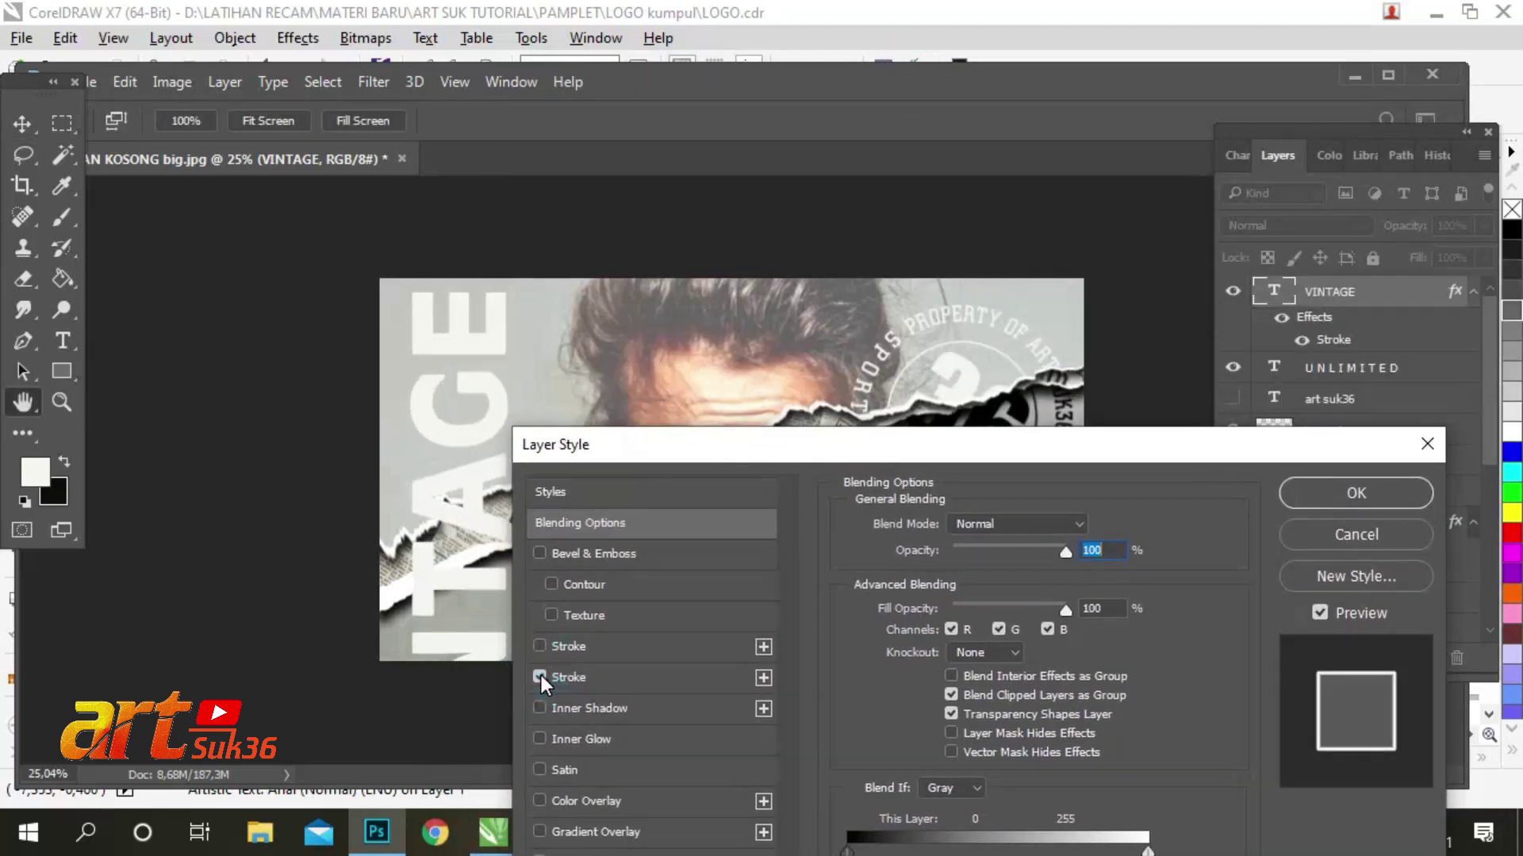
drag(1056, 616, 929, 616)
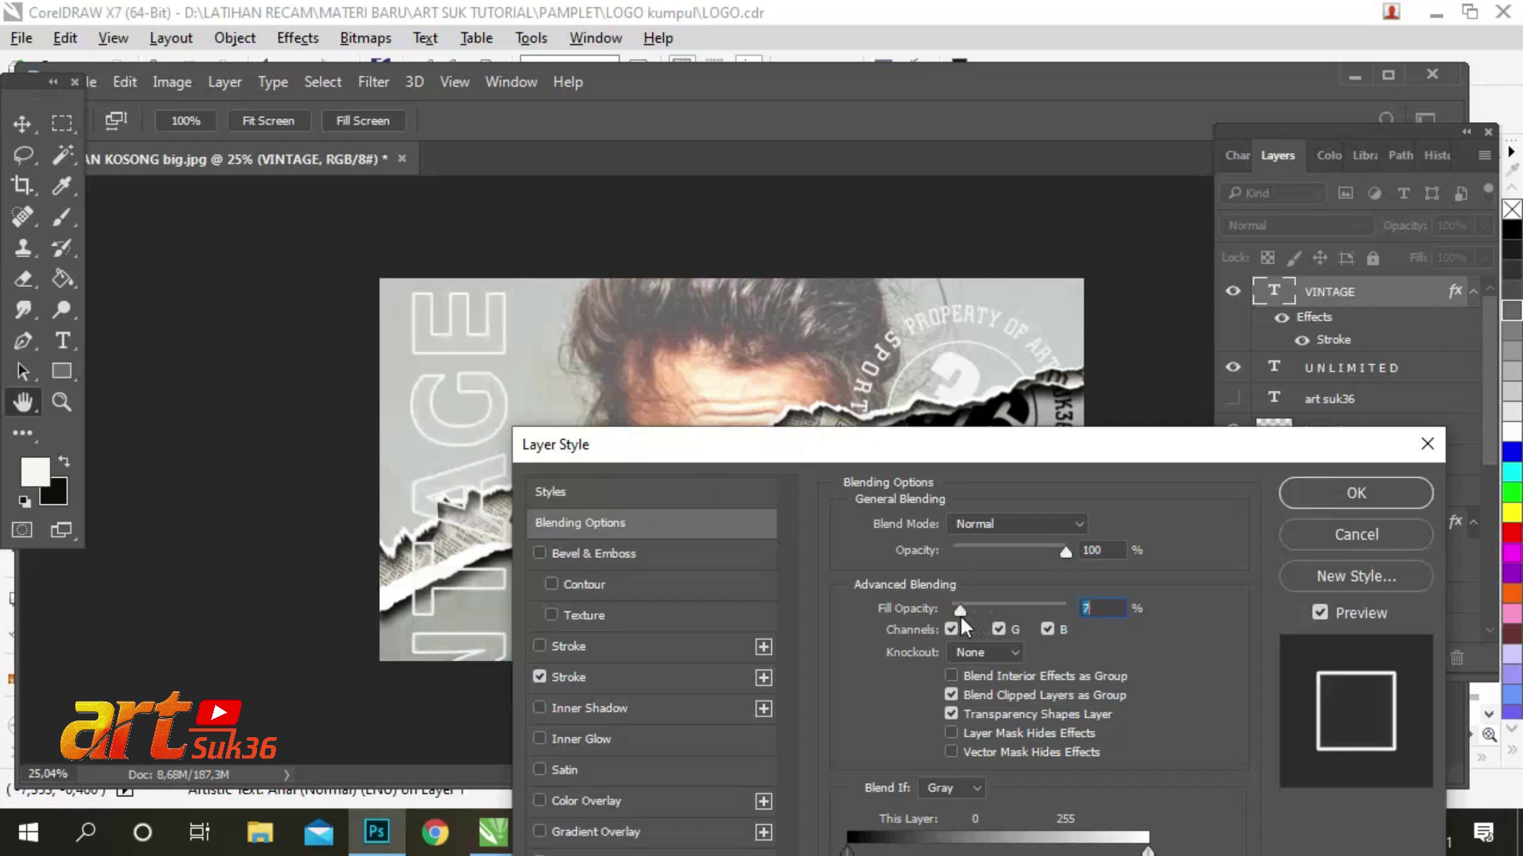
drag(1060, 553, 1050, 555)
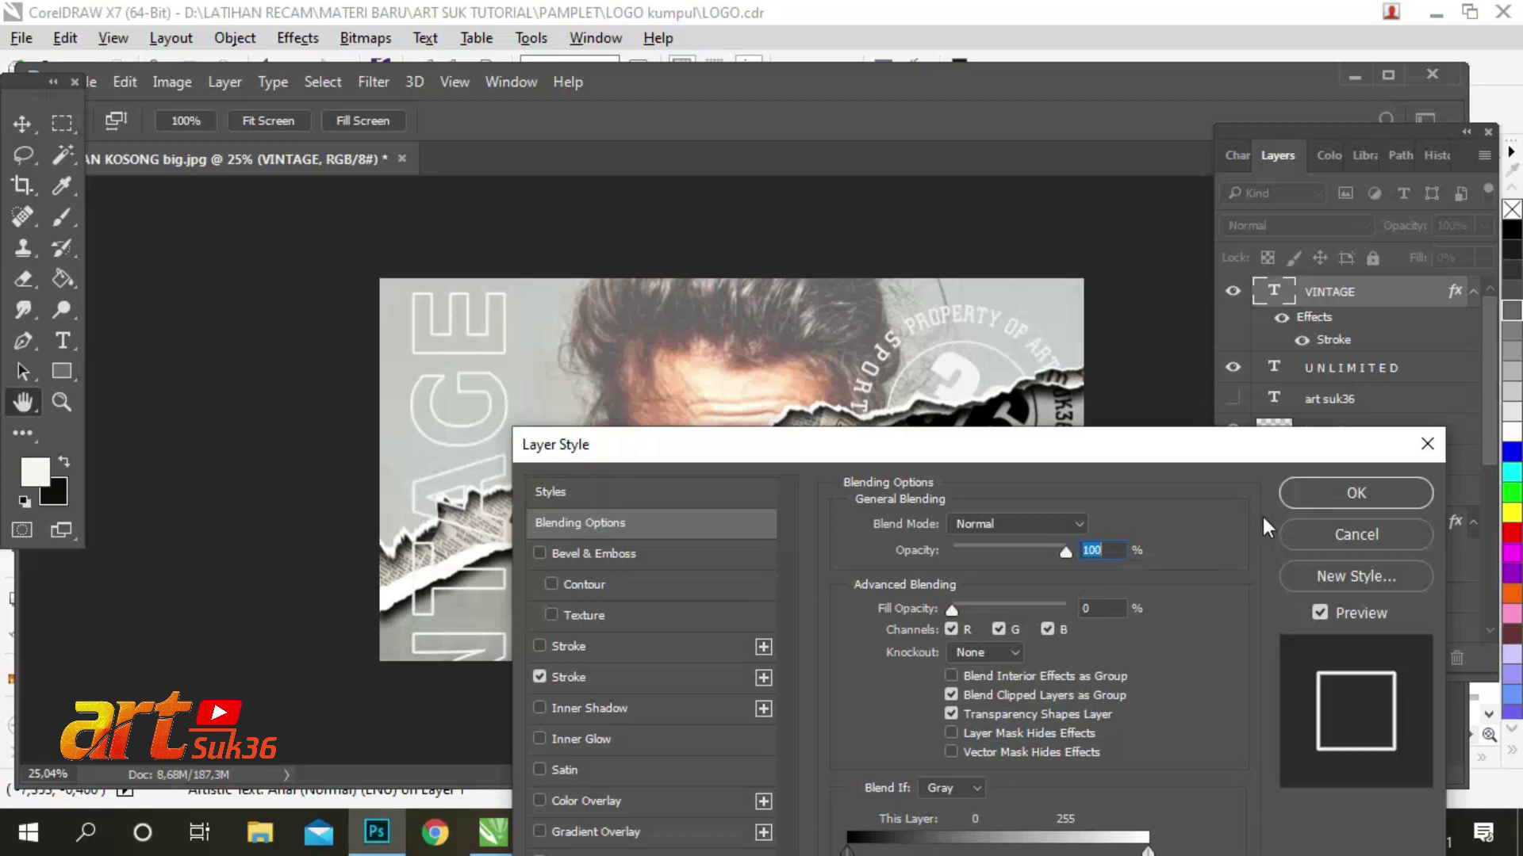
click(1352, 488)
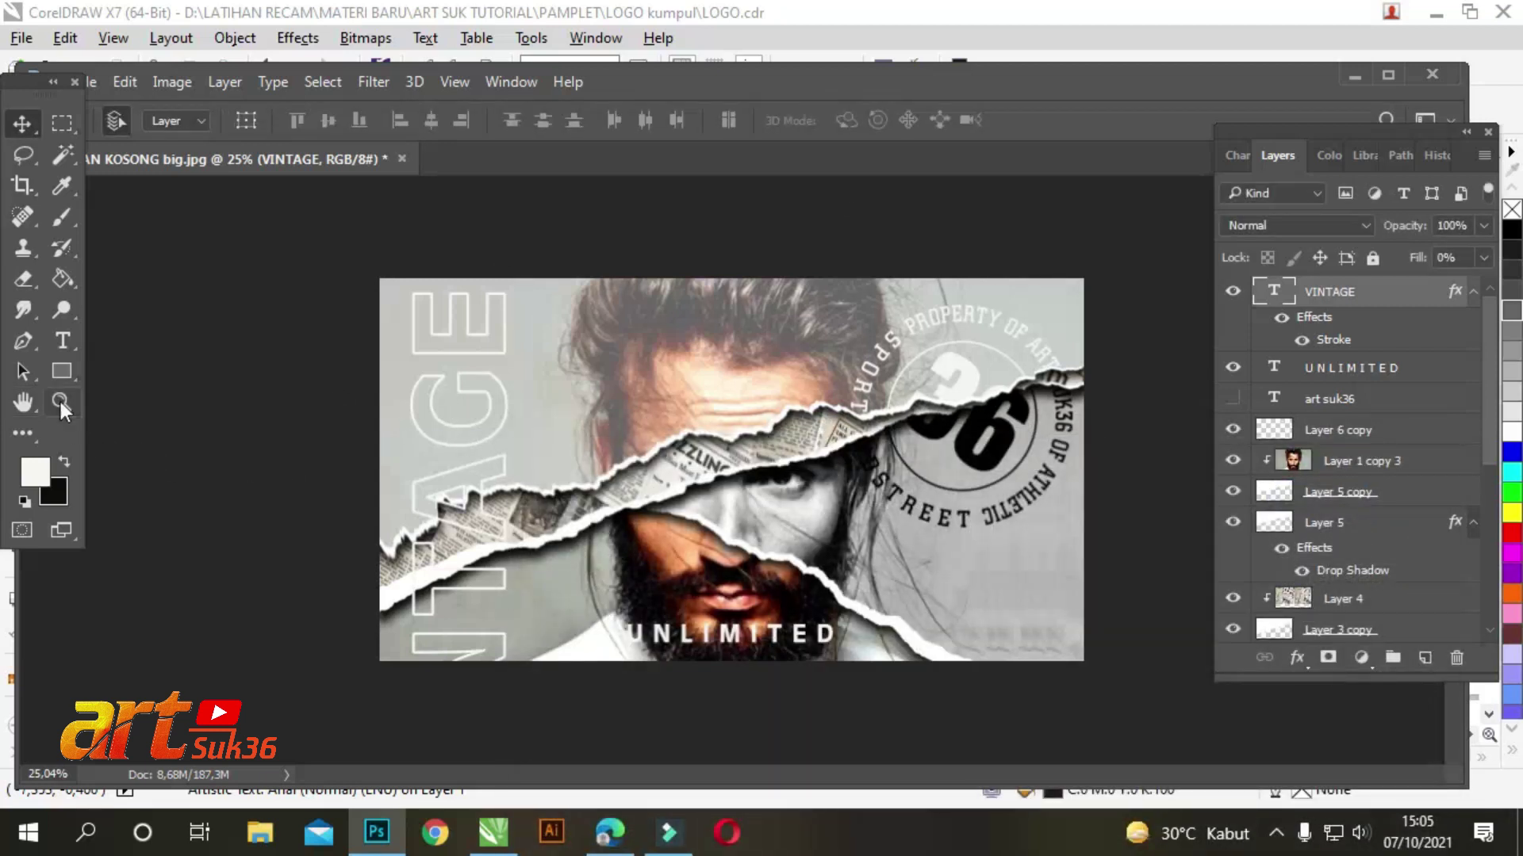
click(60, 405)
Step: Zoom in and merge VINTAGE with a new empty layer to rasterize it
scroll(527, 612, up, 1)
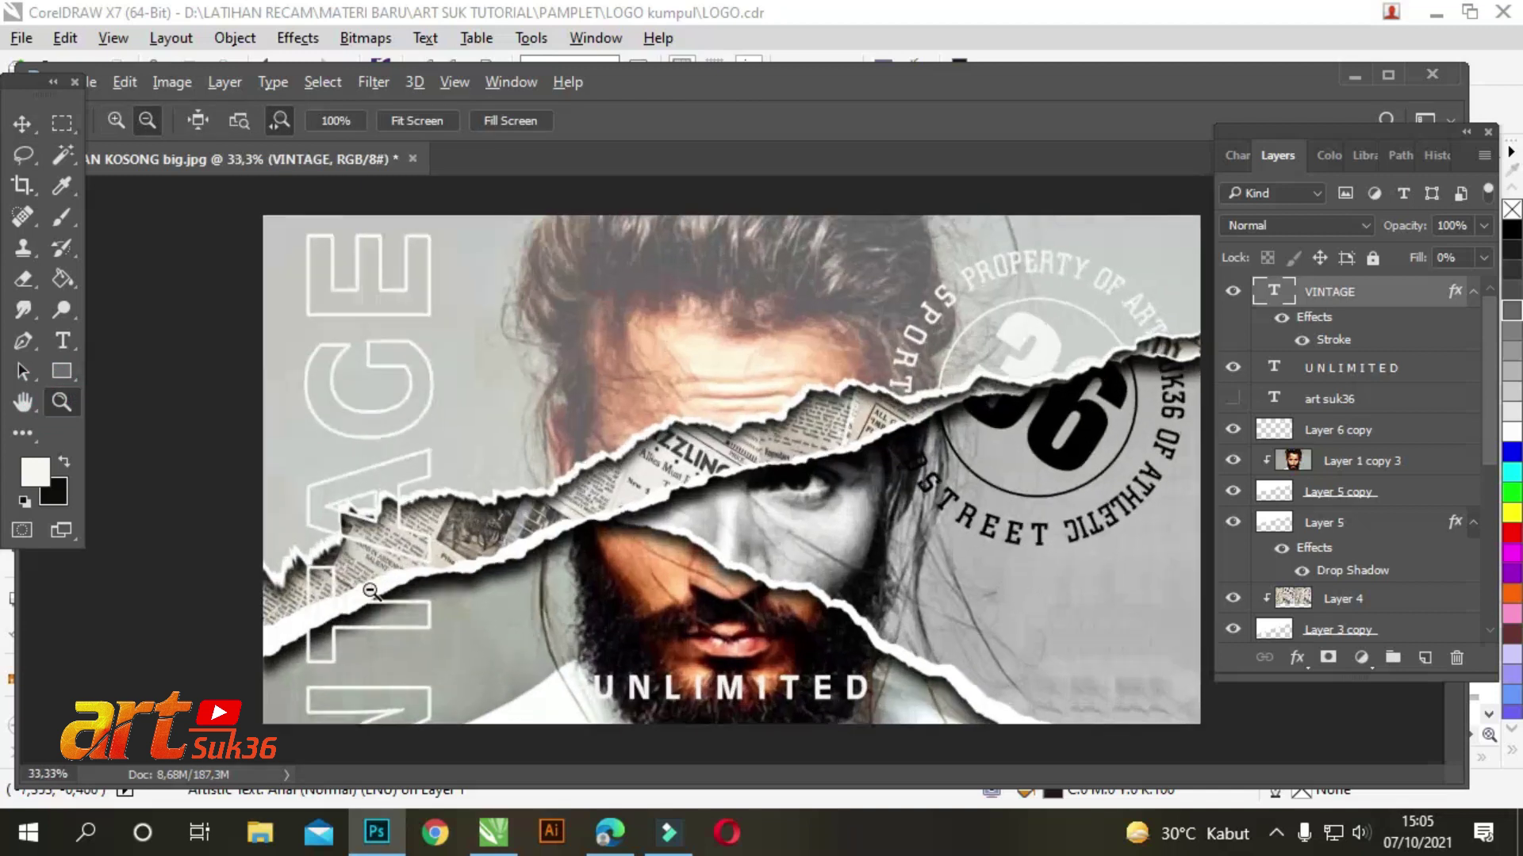
scroll(370, 591, up, 1)
drag(300, 590, 817, 457)
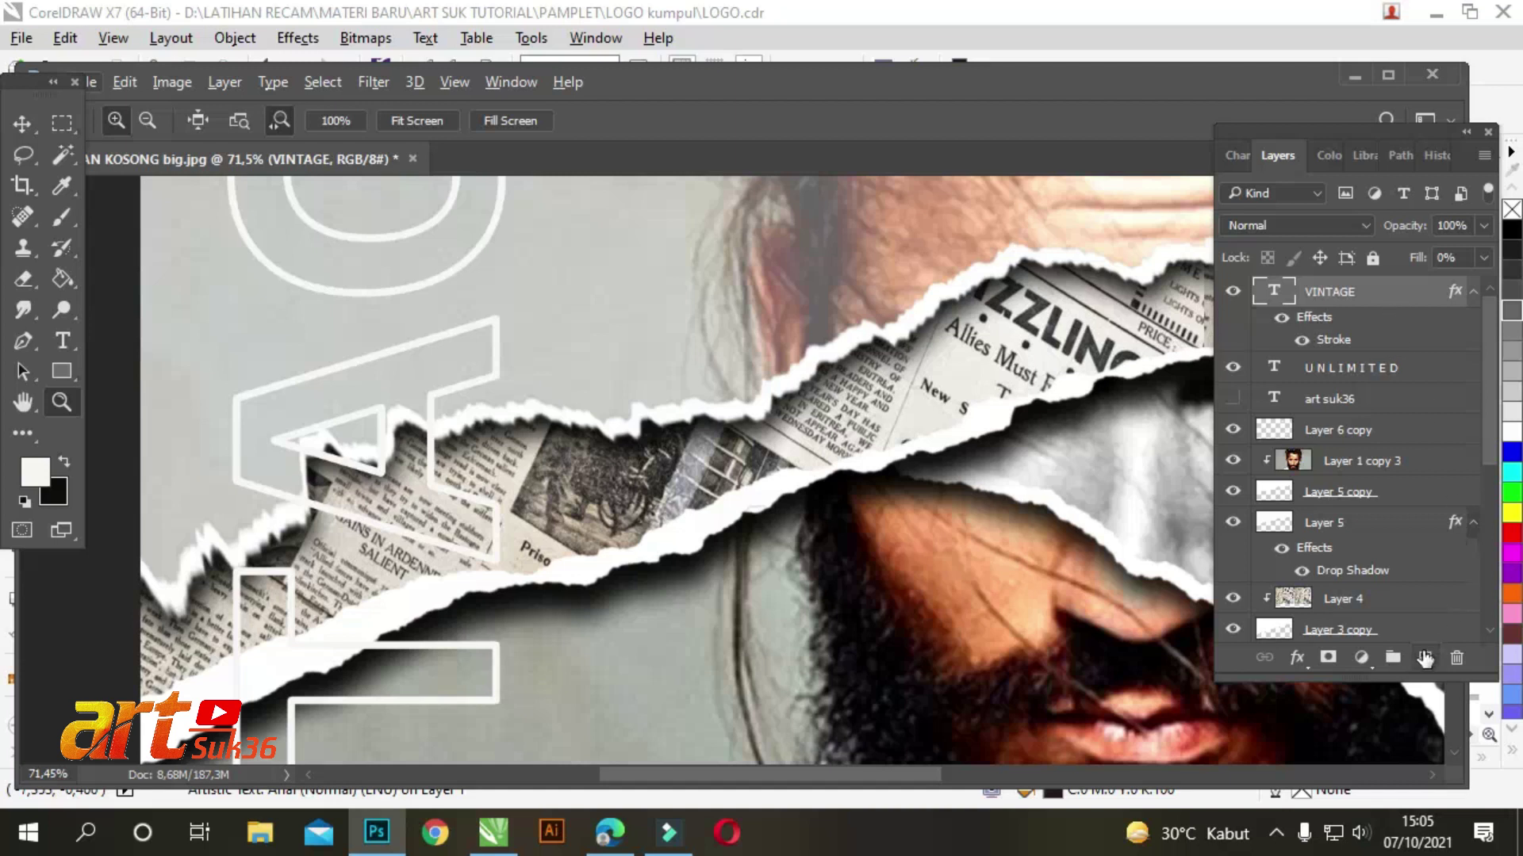
click(1425, 657)
click(1338, 323)
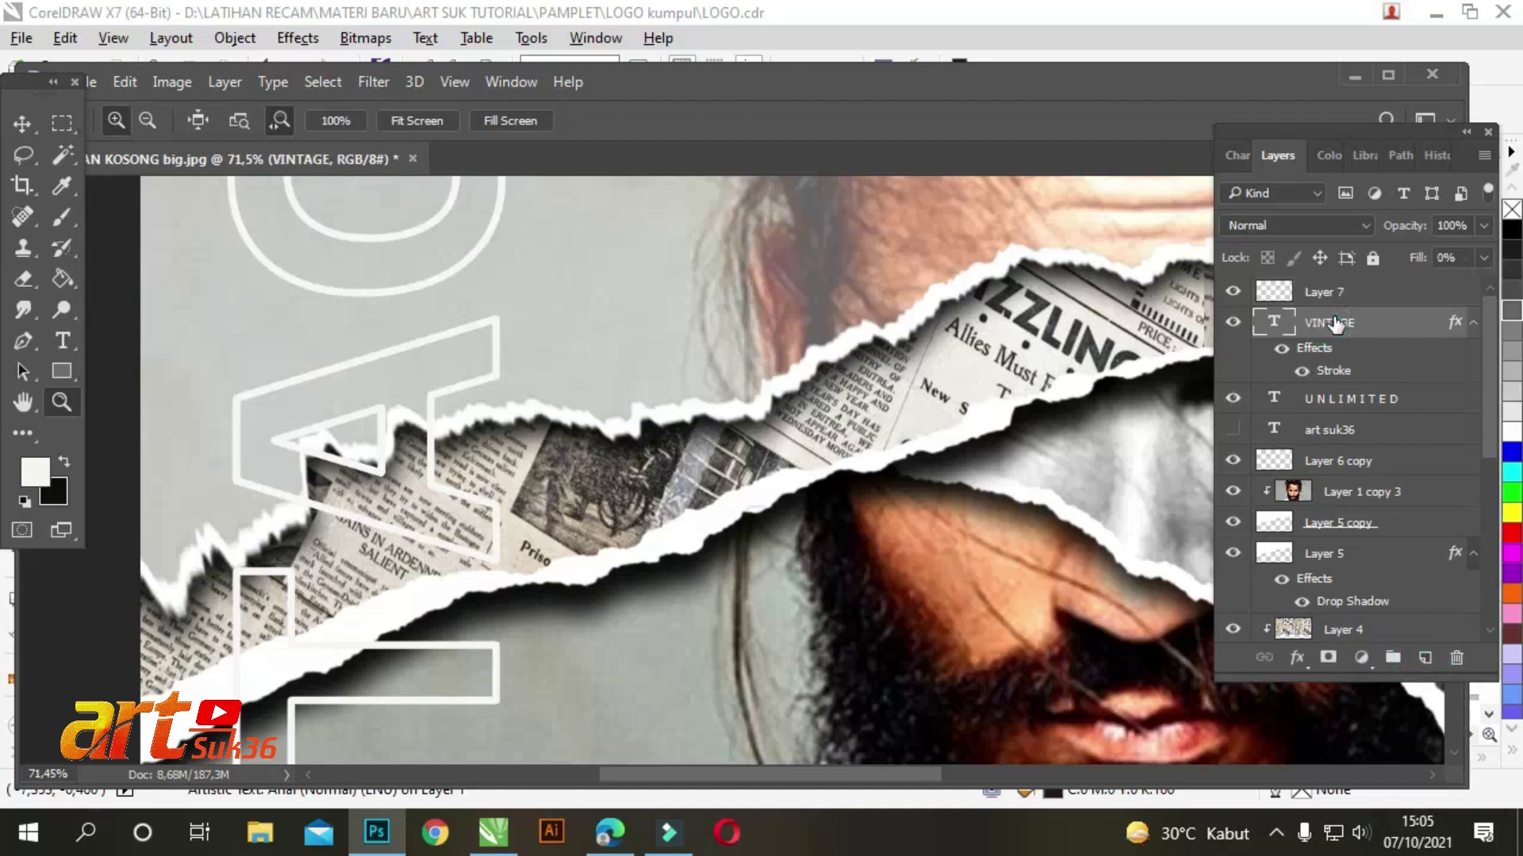
drag(1338, 324, 1328, 285)
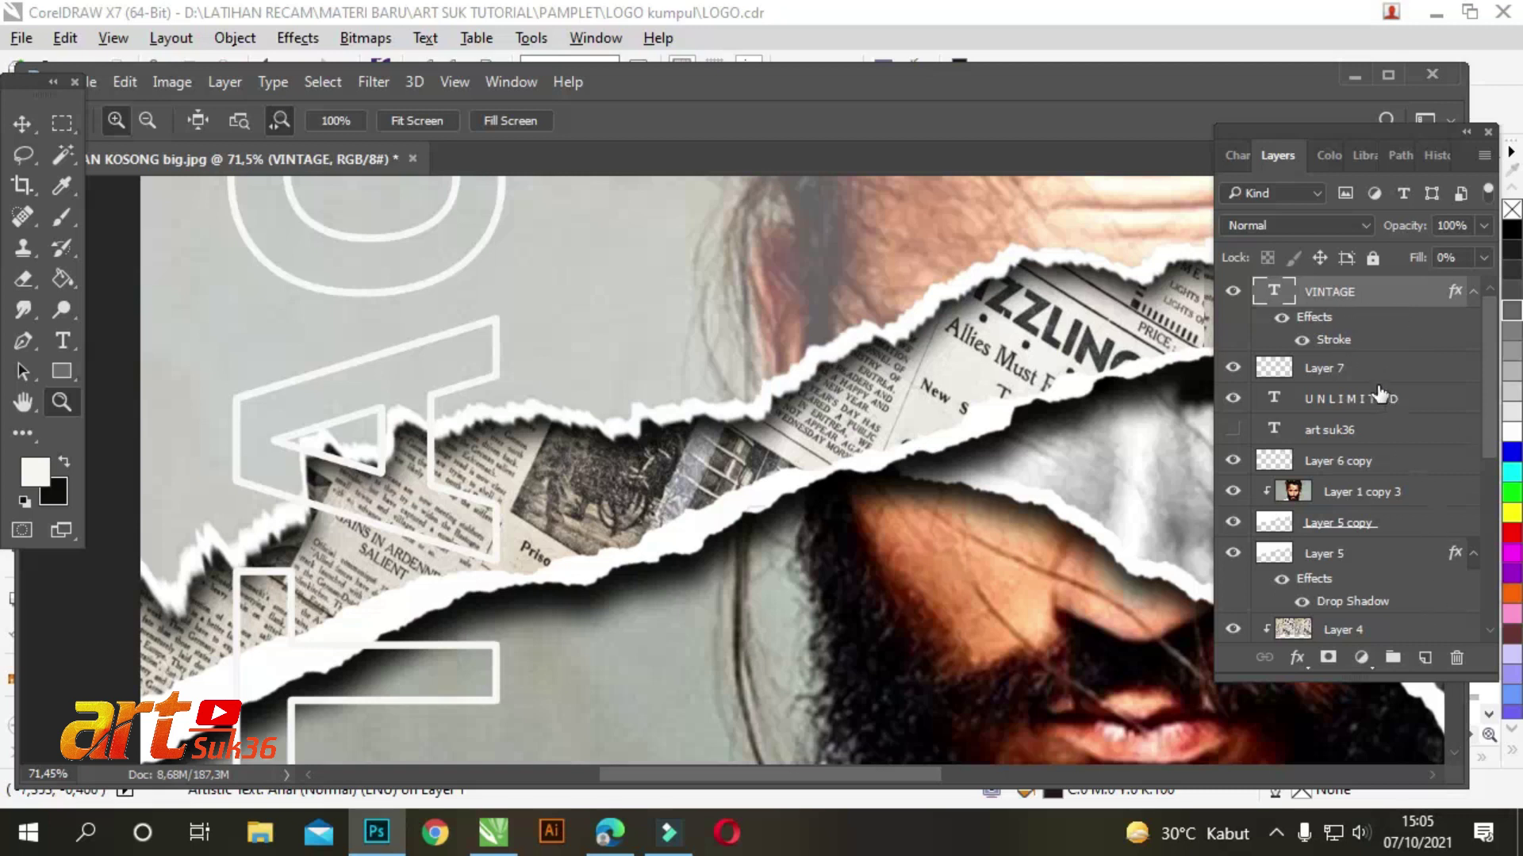
click(1323, 371)
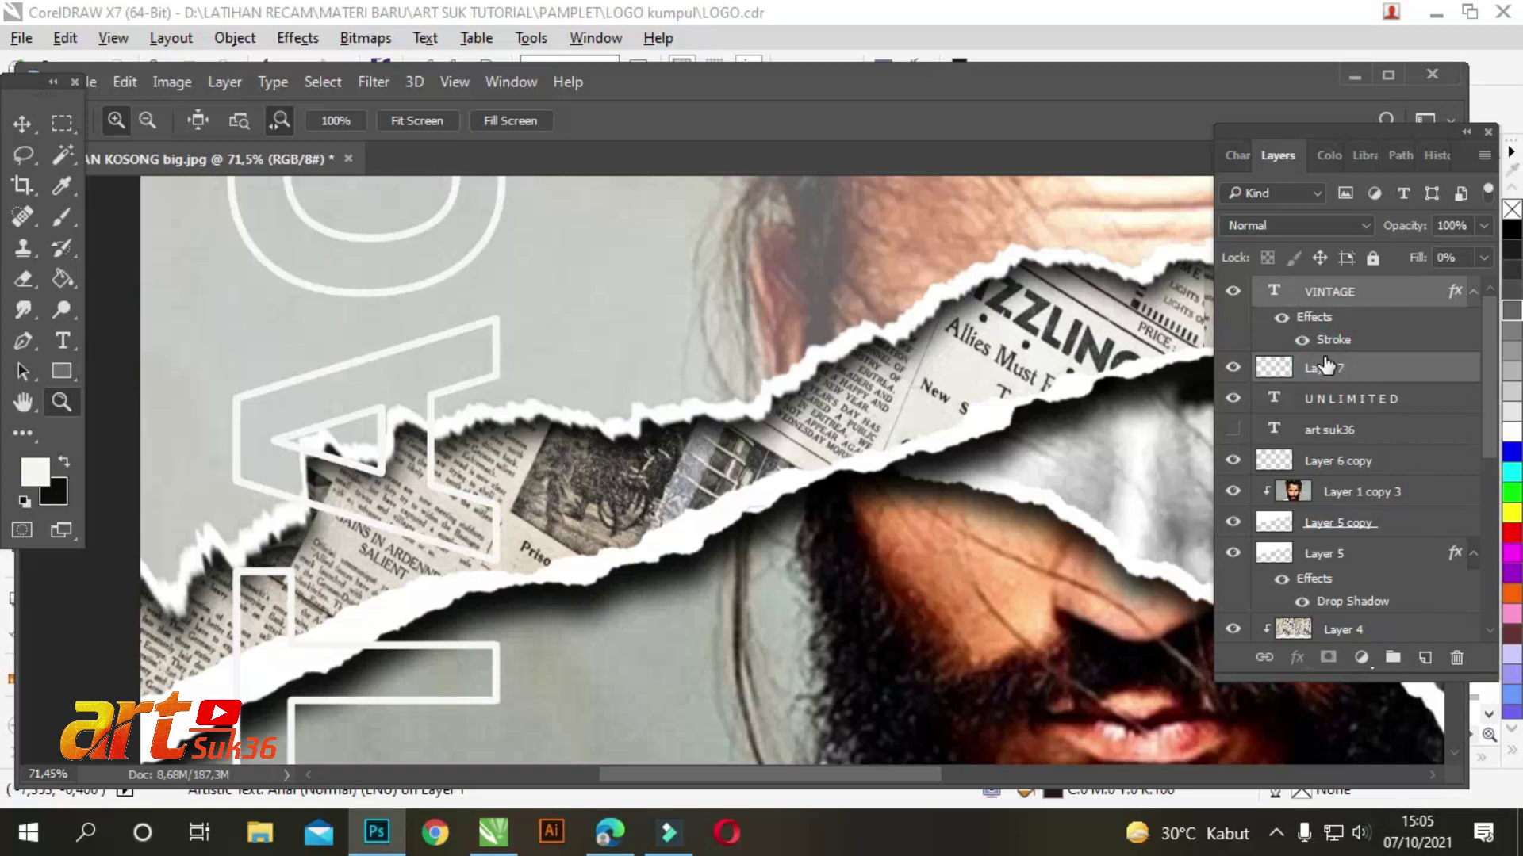
key(ctrl+e)
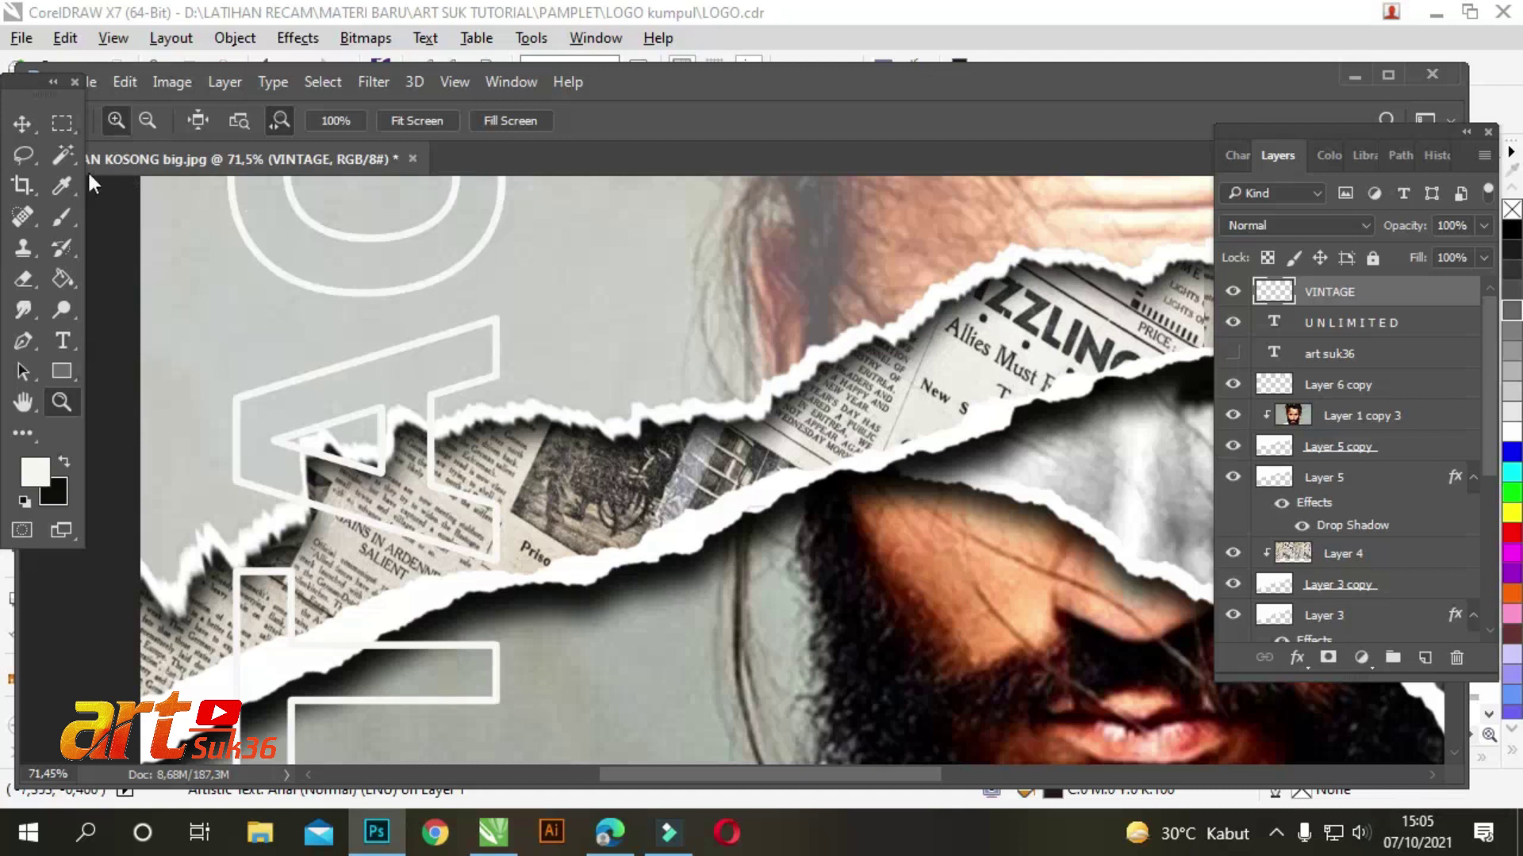
click(22, 123)
Step: Copy the VINTAGE part inside the Layer 5 copy torn-paper shape onto a VINTAGE copy layer
scroll(689, 388, down, 2)
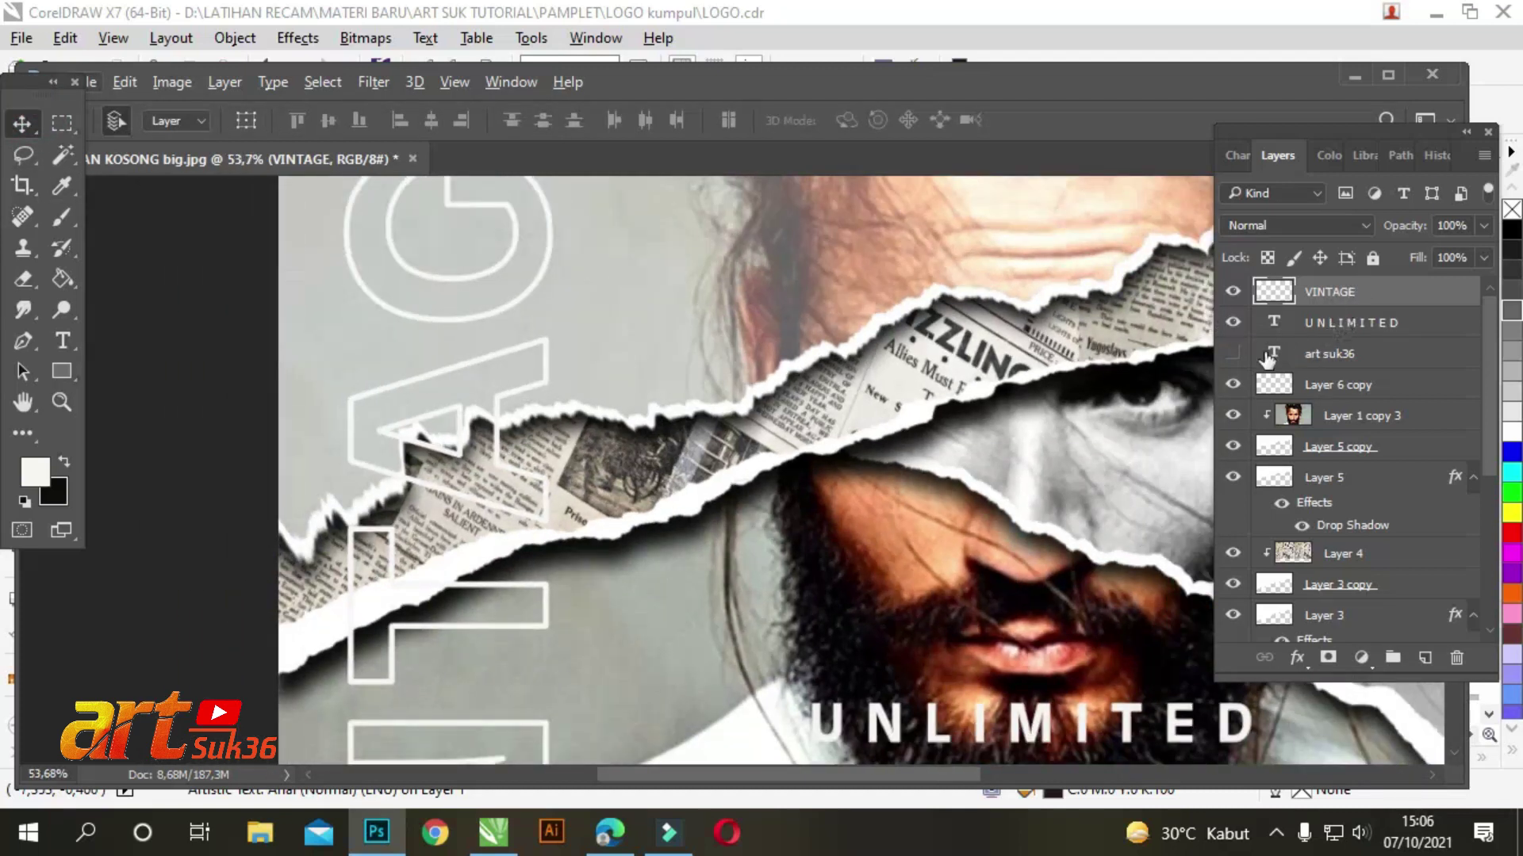
shift+click(1279, 385)
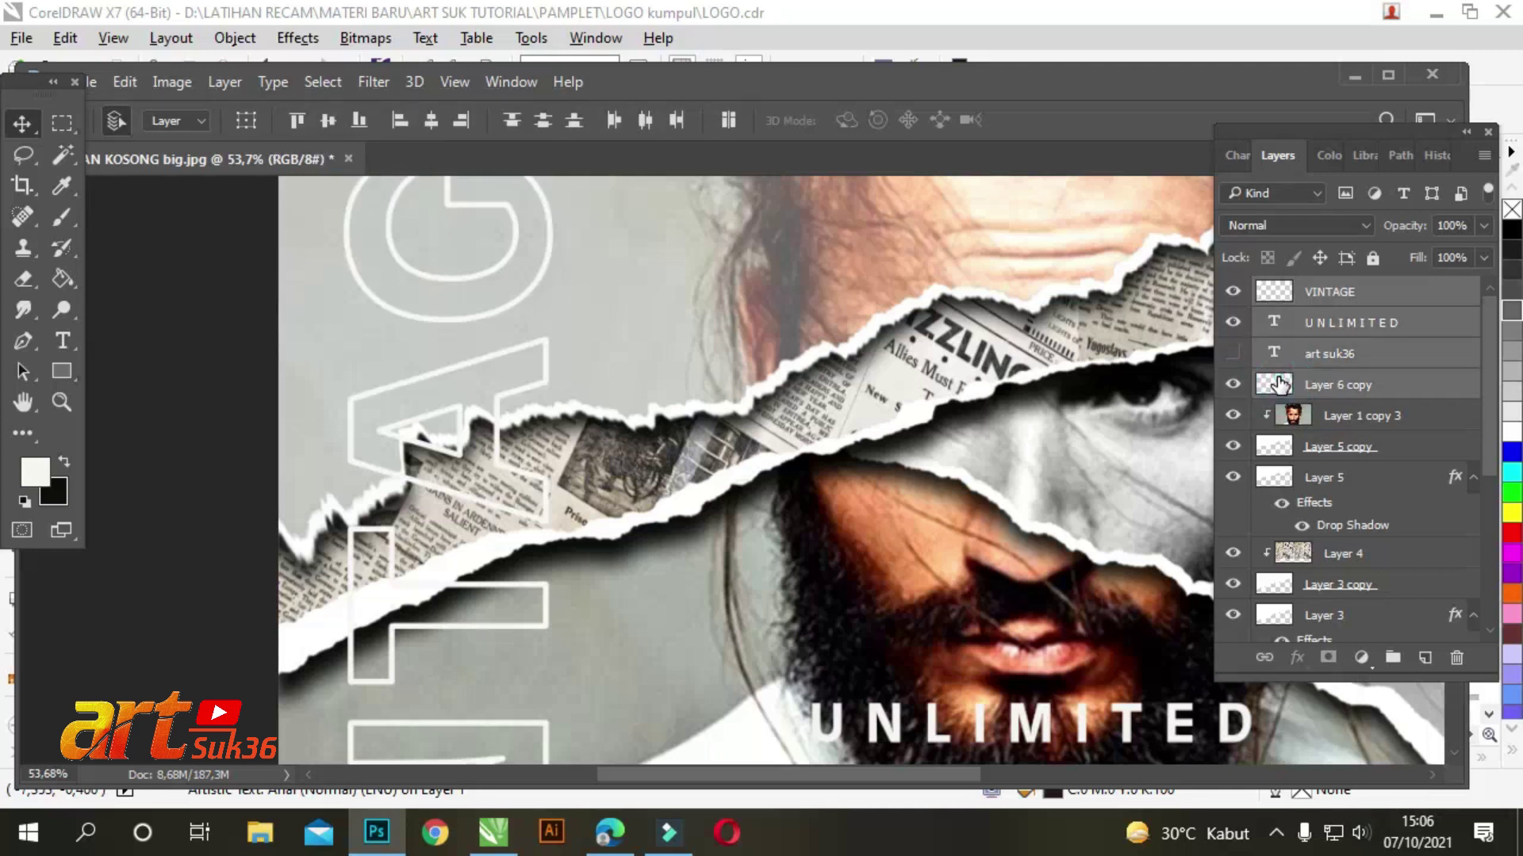
click(1325, 452)
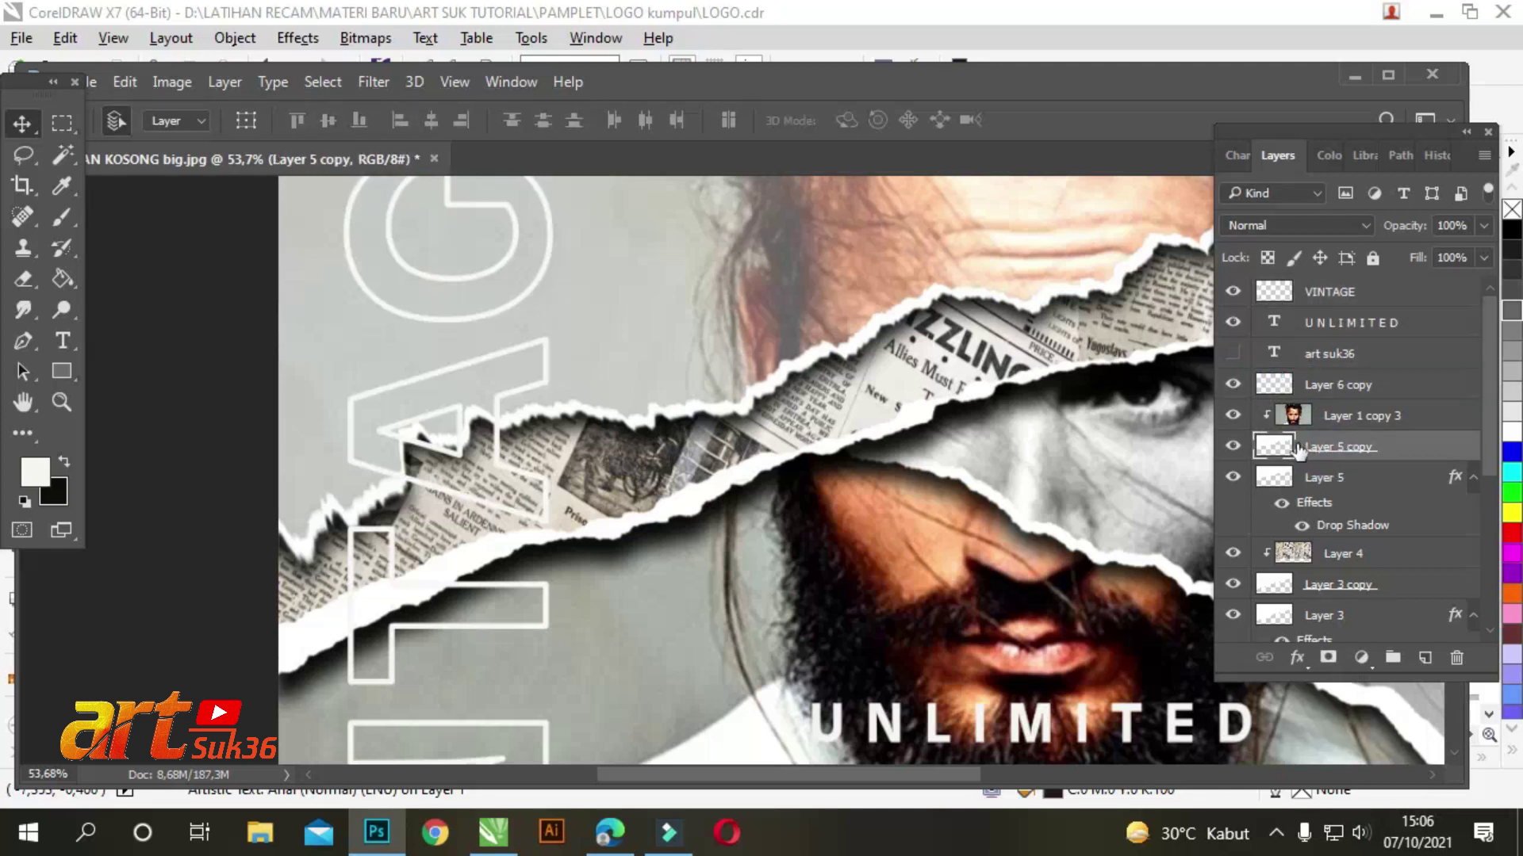
ctrl+click(1273, 446)
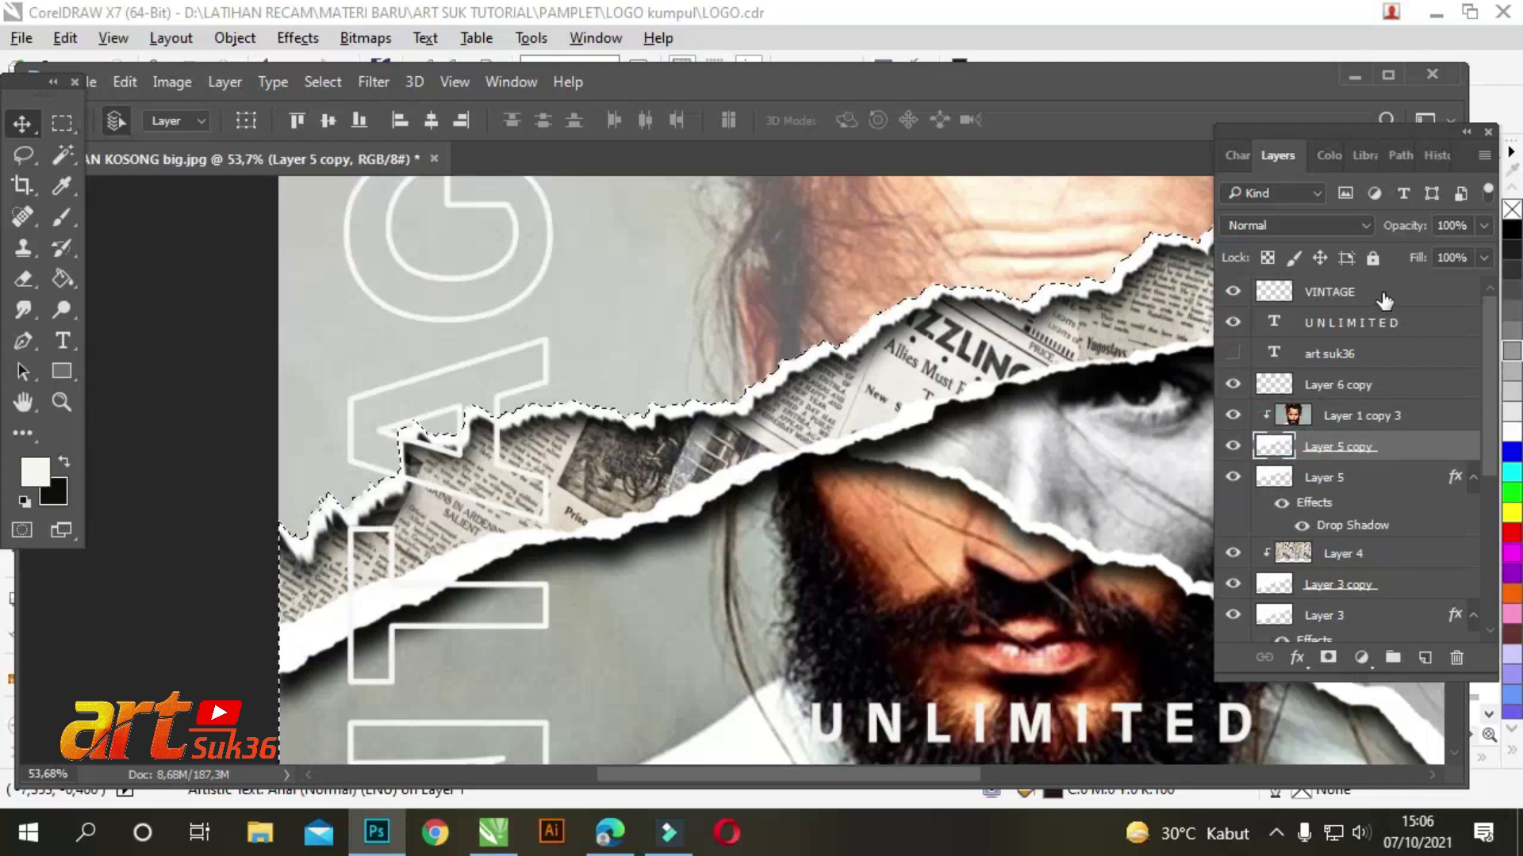
drag(1384, 300, 1425, 658)
click(1232, 322)
scroll(678, 245, down, 1)
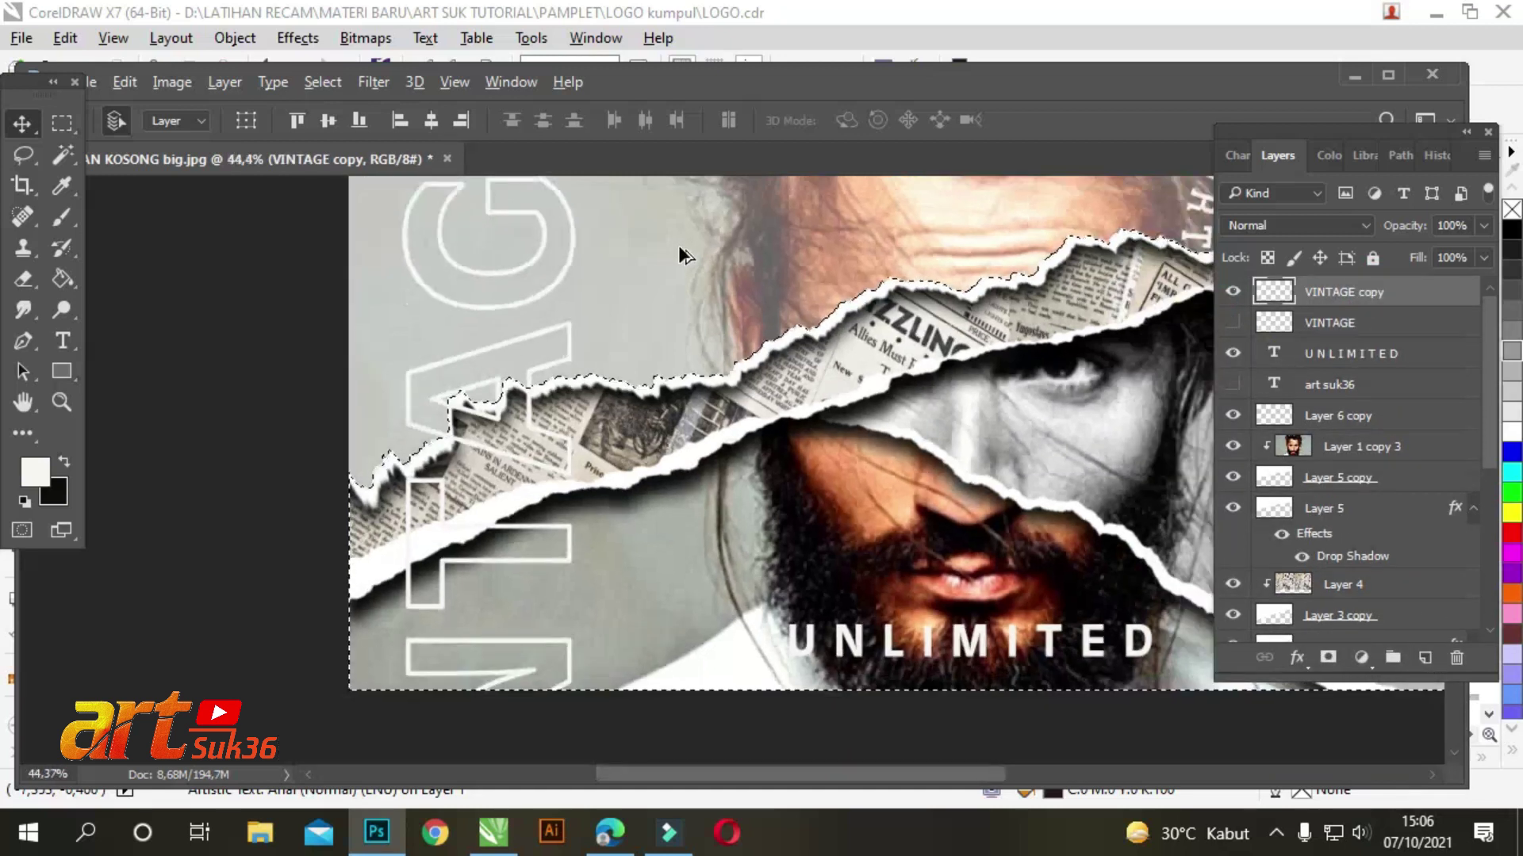
scroll(678, 245, down, 1)
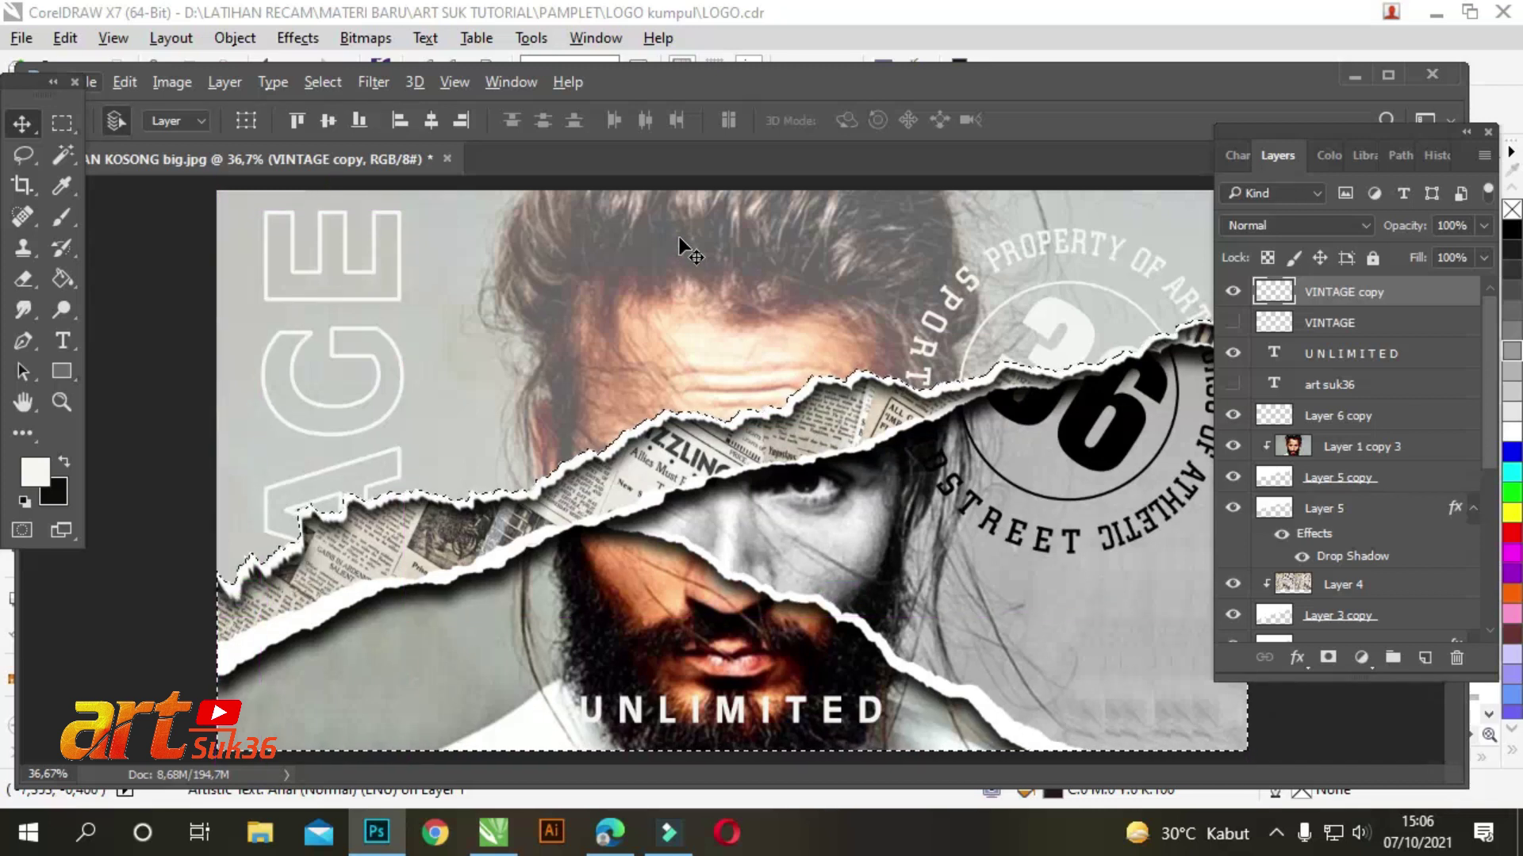
click(1232, 323)
Step: Select the VINTAGE layer and make black the foreground colour
click(1316, 323)
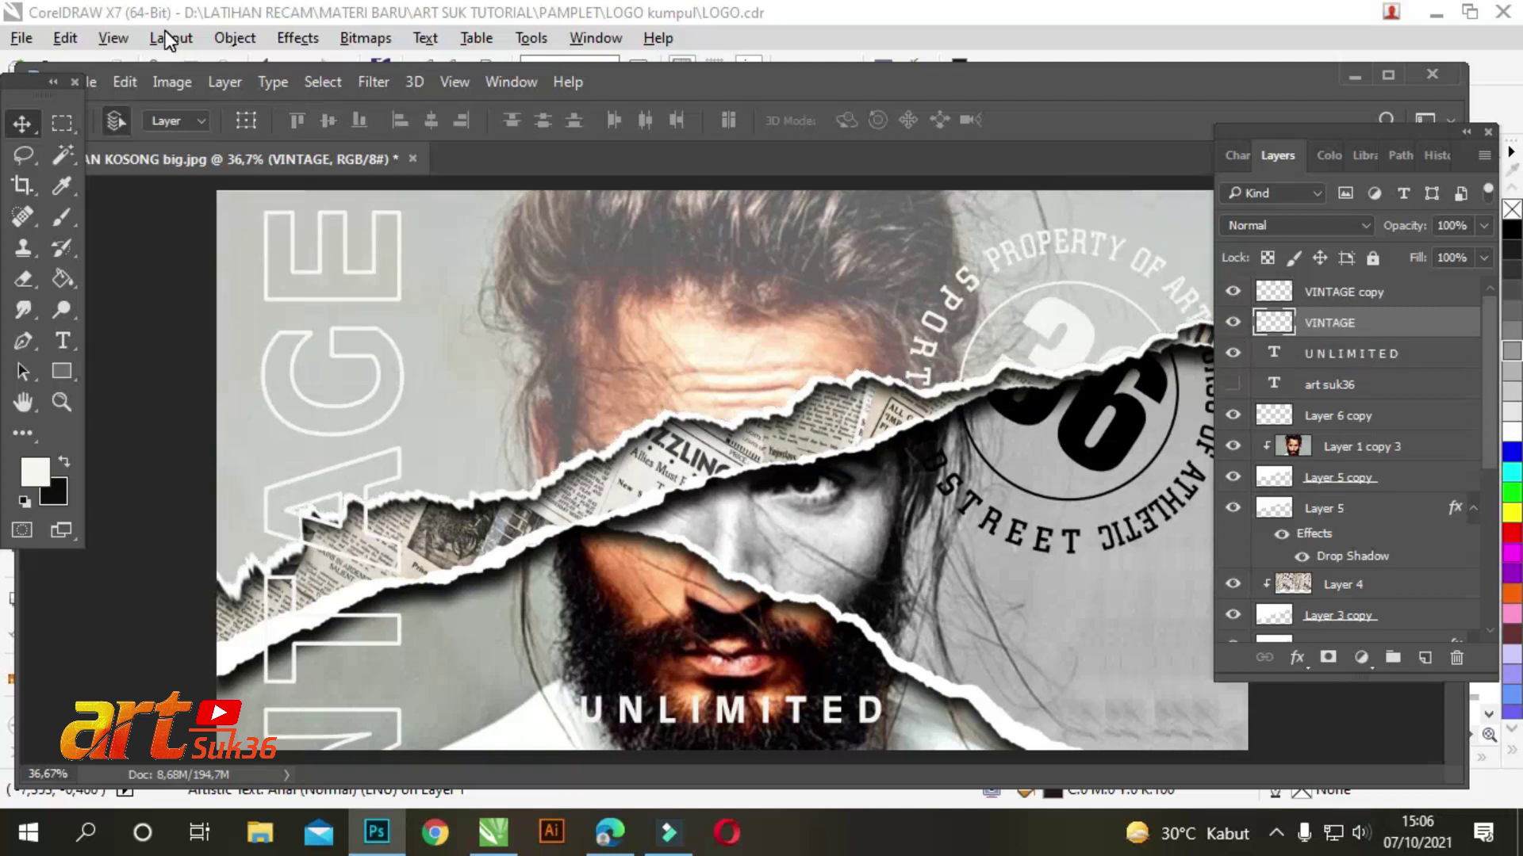
click(115, 38)
mouse_move(271, 211)
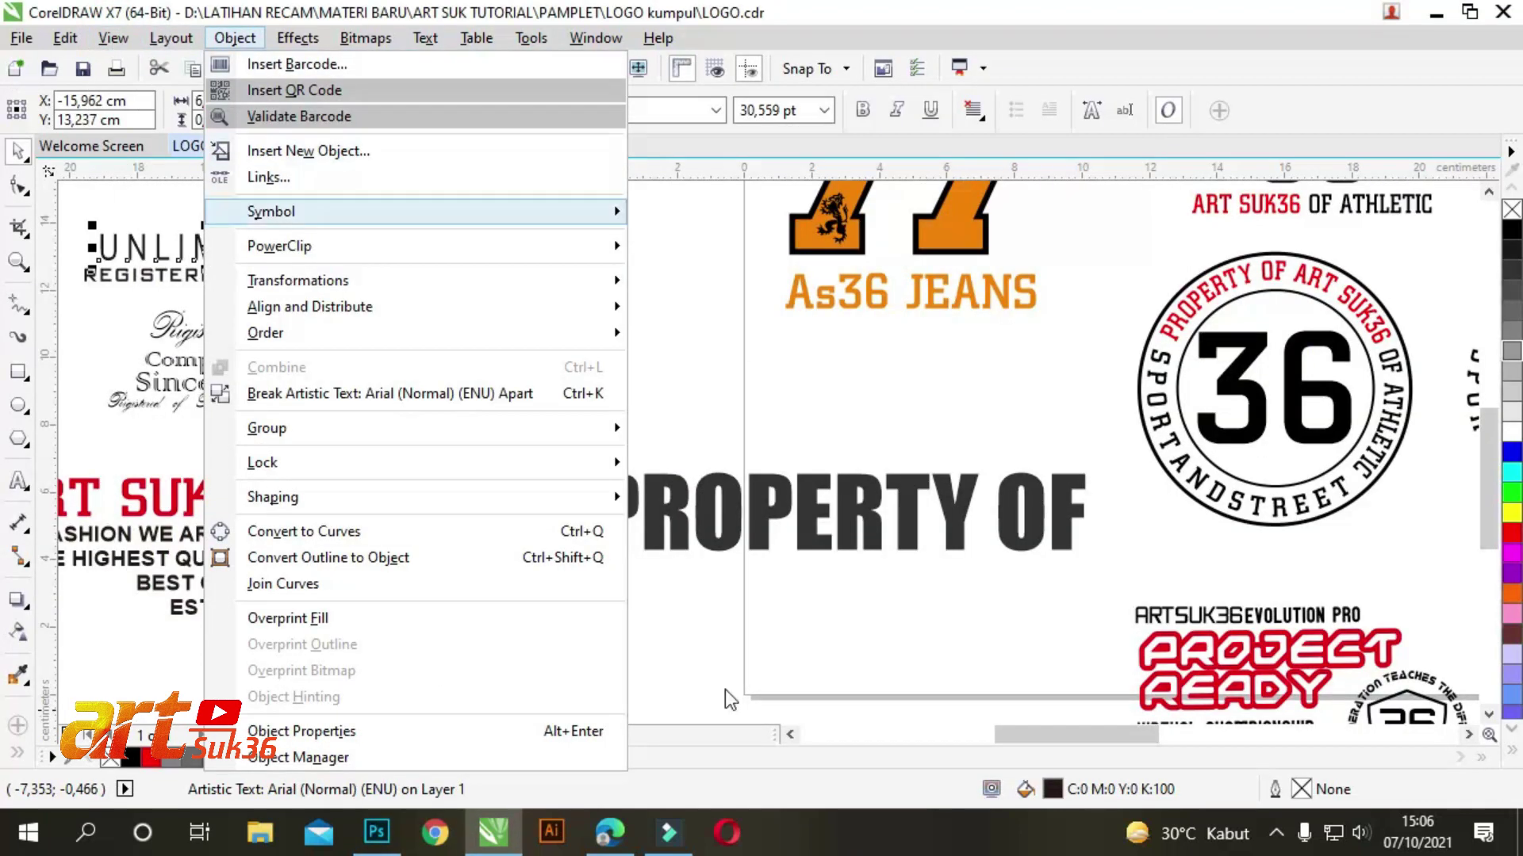
click(383, 839)
click(183, 84)
mouse_move(207, 141)
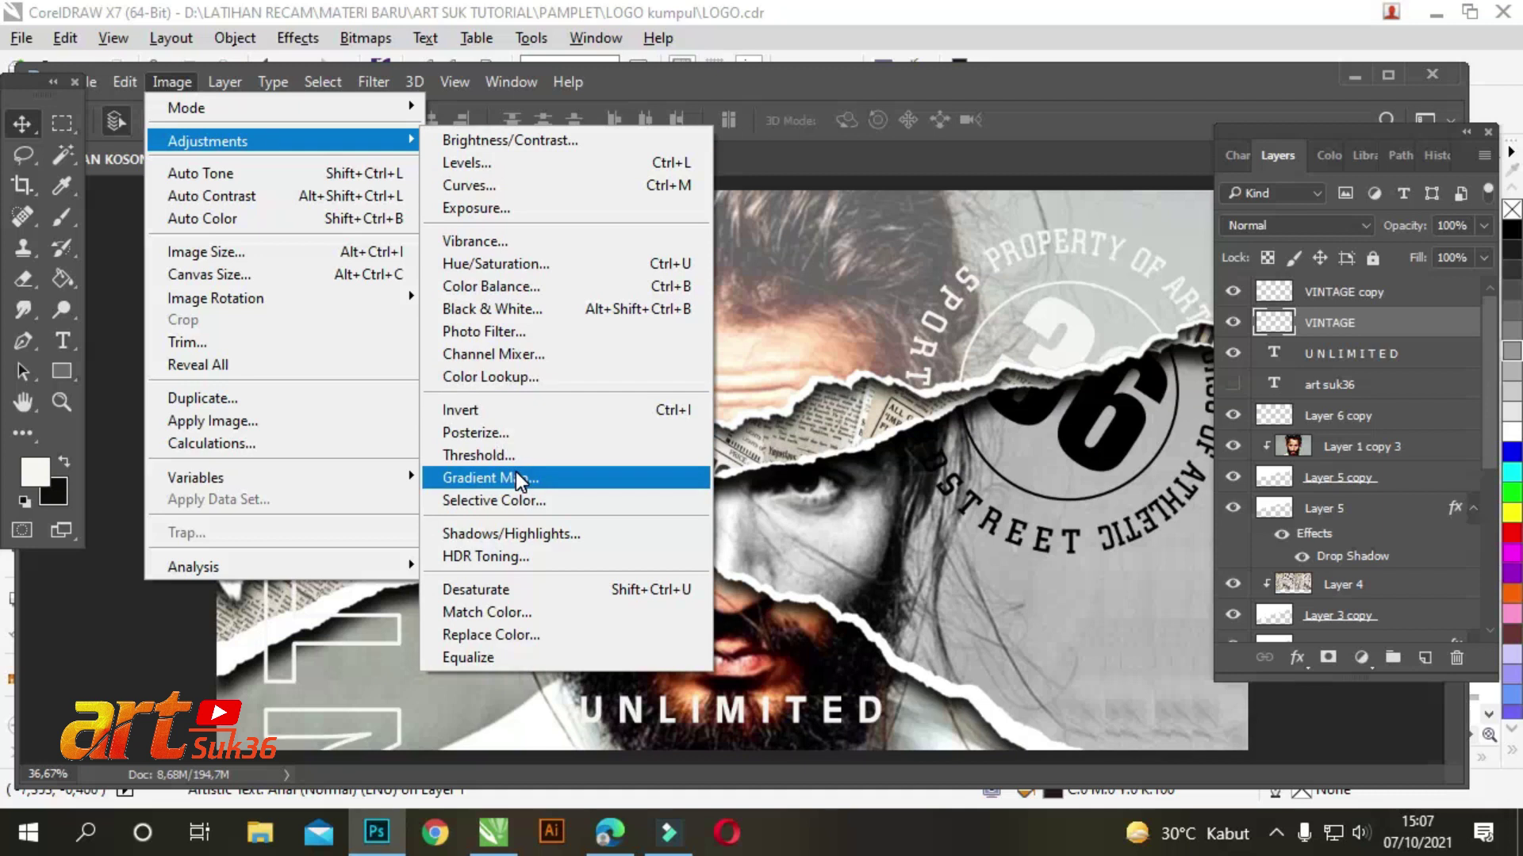
click(59, 460)
Step: Apply a Gradient Map to VINTAGE with the black stop pushed to 99%
click(170, 83)
mouse_move(490, 376)
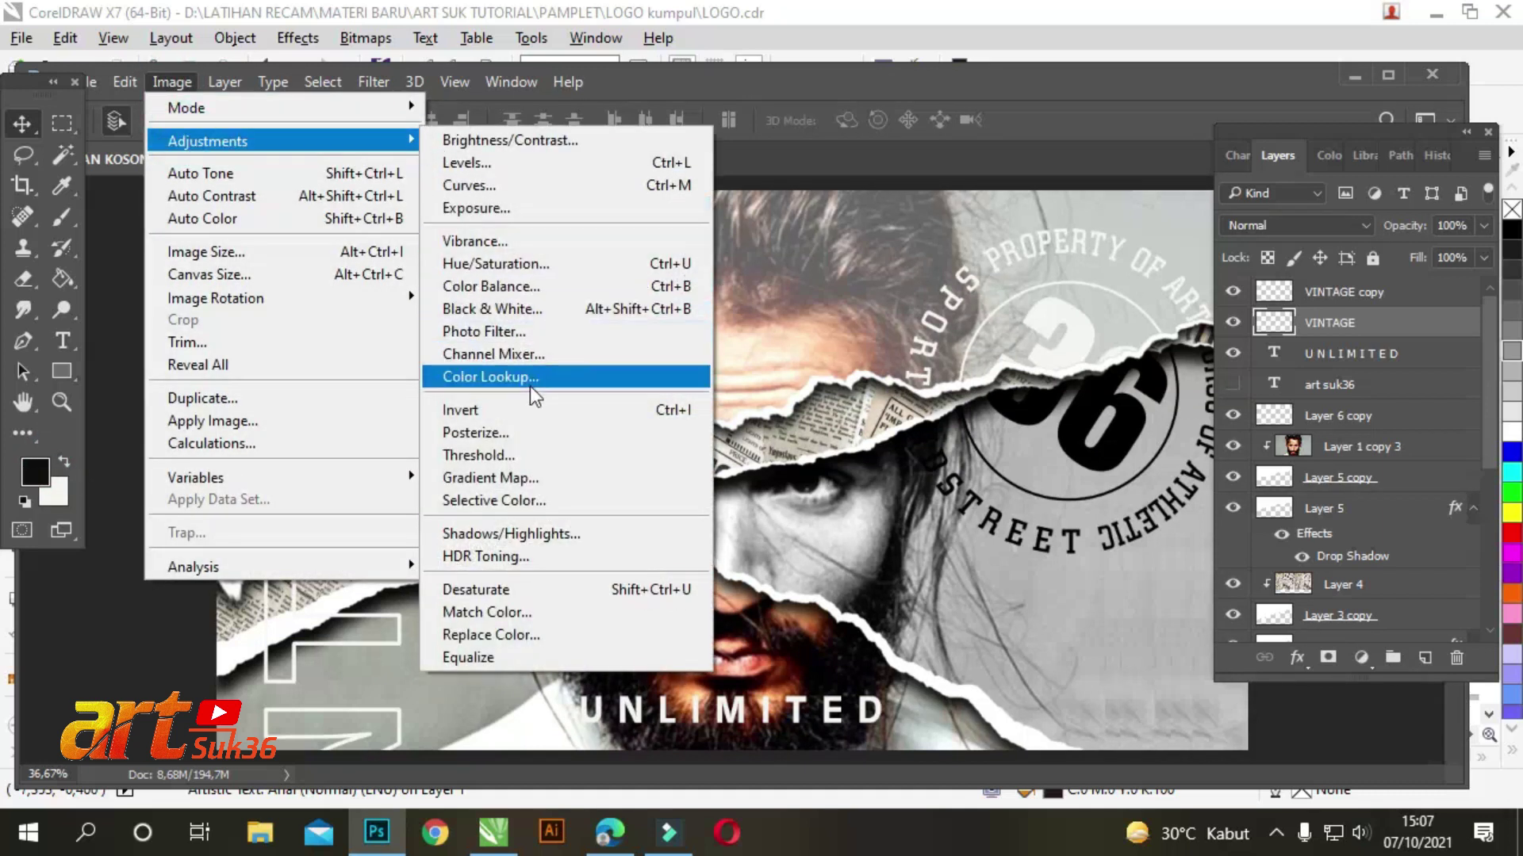
click(507, 476)
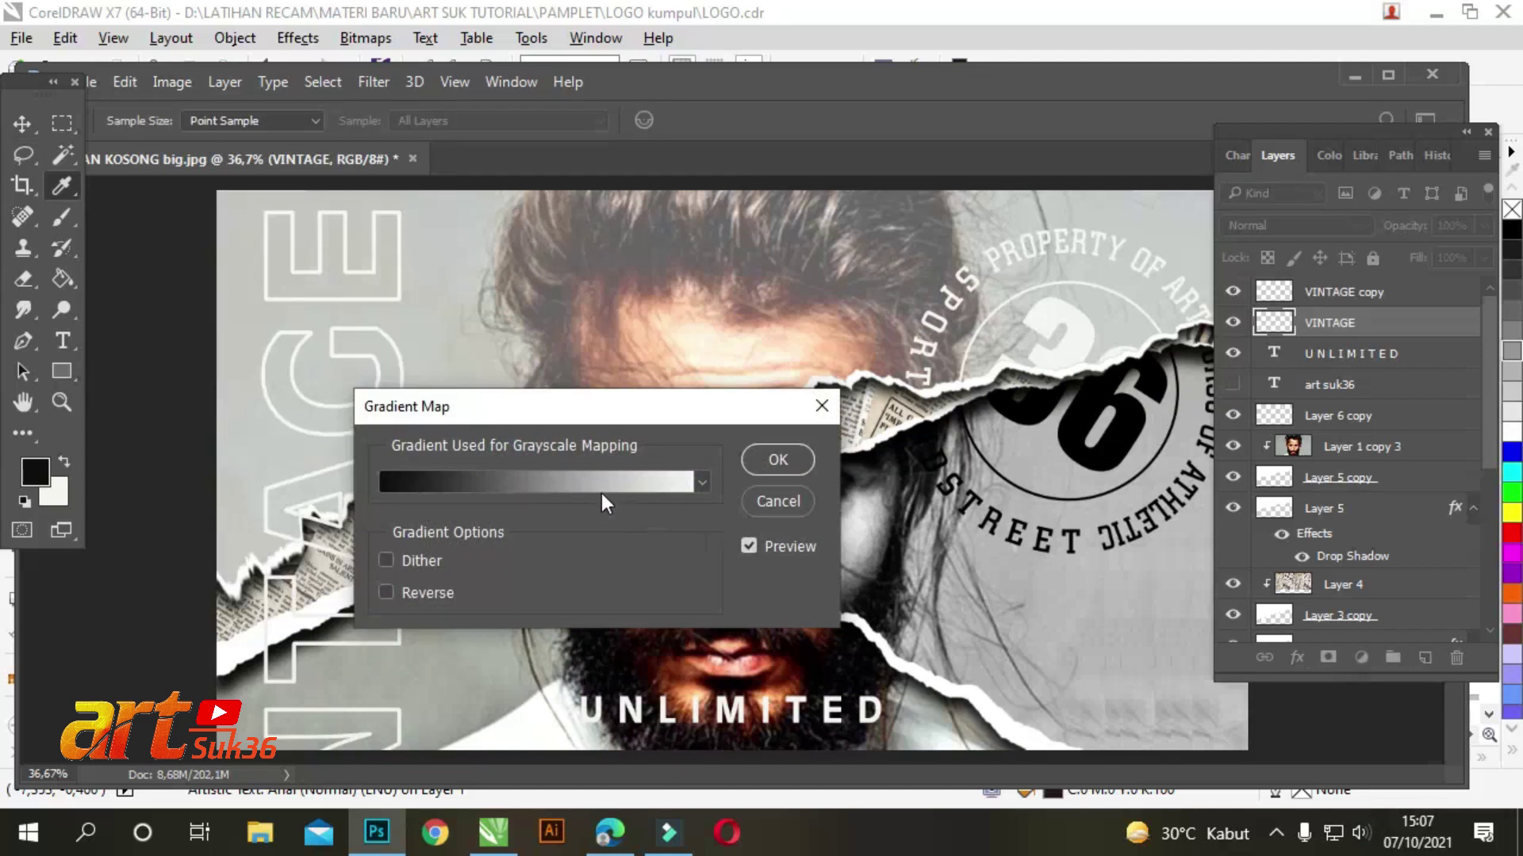
click(602, 495)
drag(159, 572, 531, 570)
mouse_move(443, 174)
mouse_down()
mouse_move(815, 184)
mouse_move(877, 165)
mouse_up()
drag(965, 563, 1050, 568)
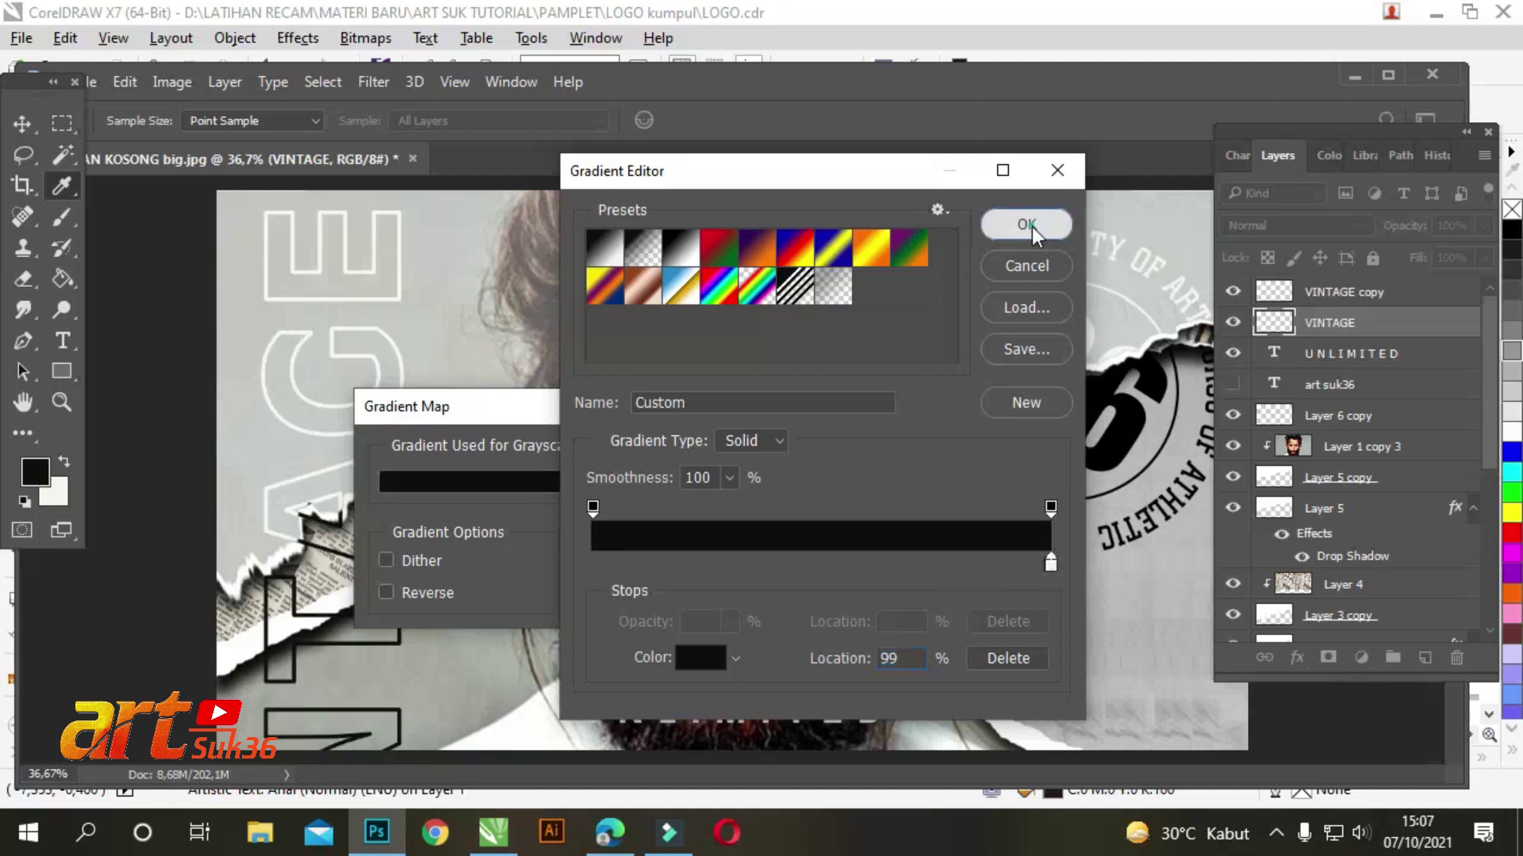
click(1028, 225)
click(780, 460)
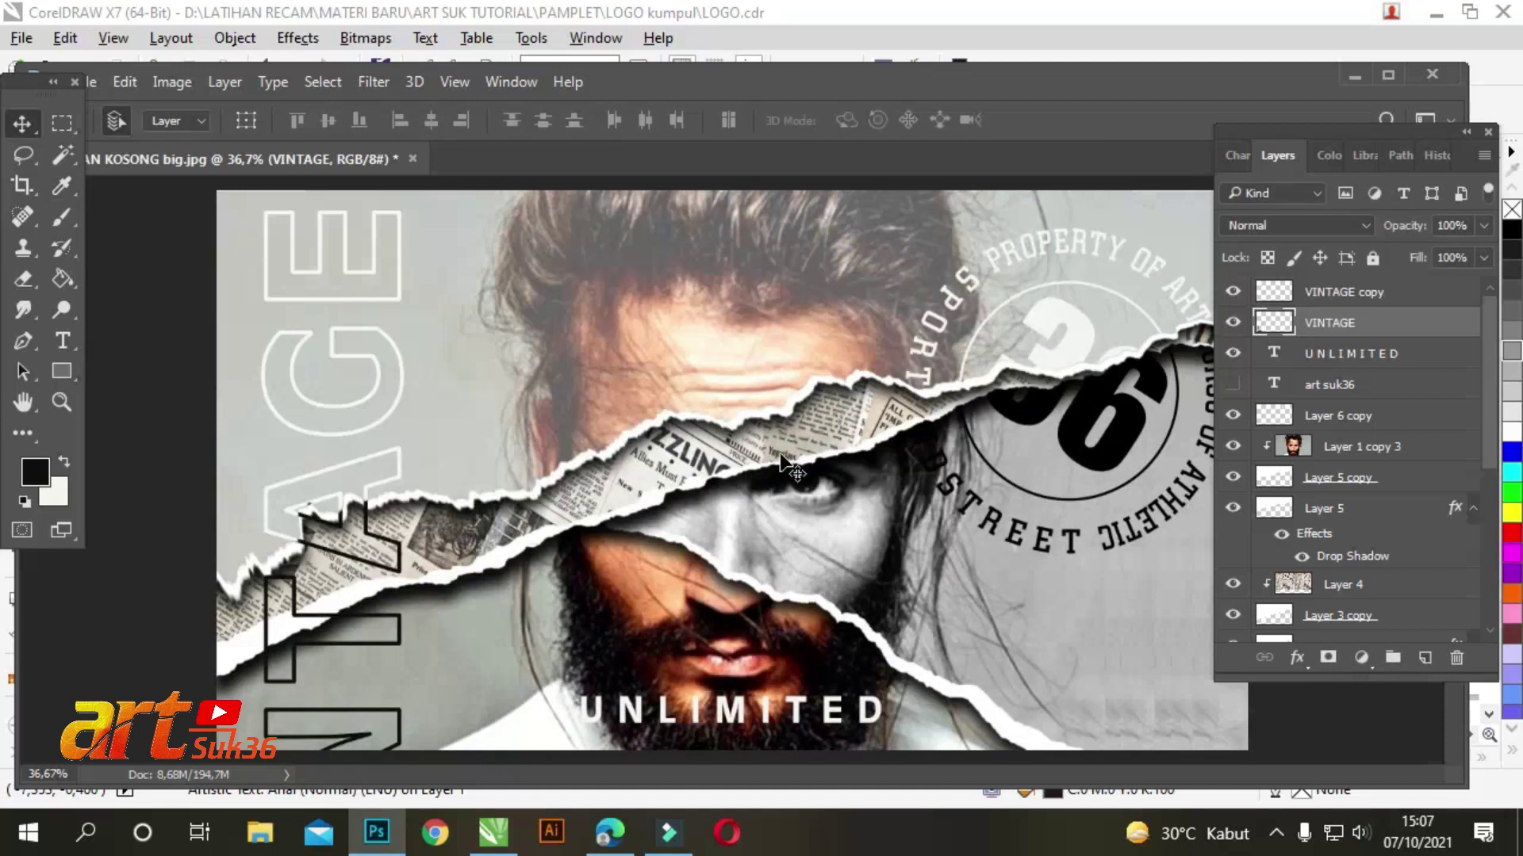
Step: Load Layer 3's torn-strip shape as a selection
scroll(659, 300, down, 2)
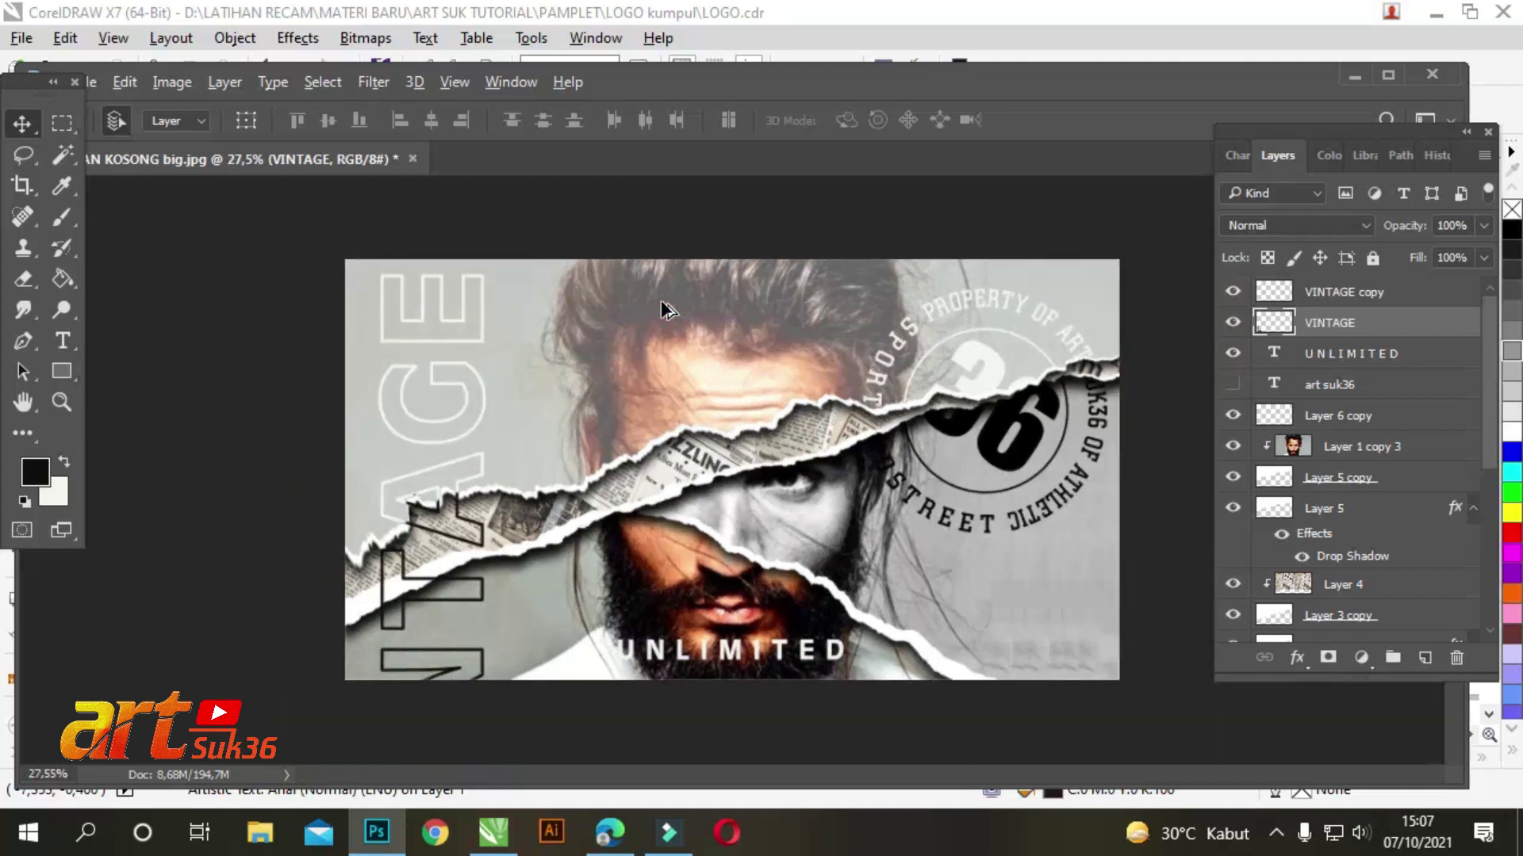
scroll(426, 593, up, 2)
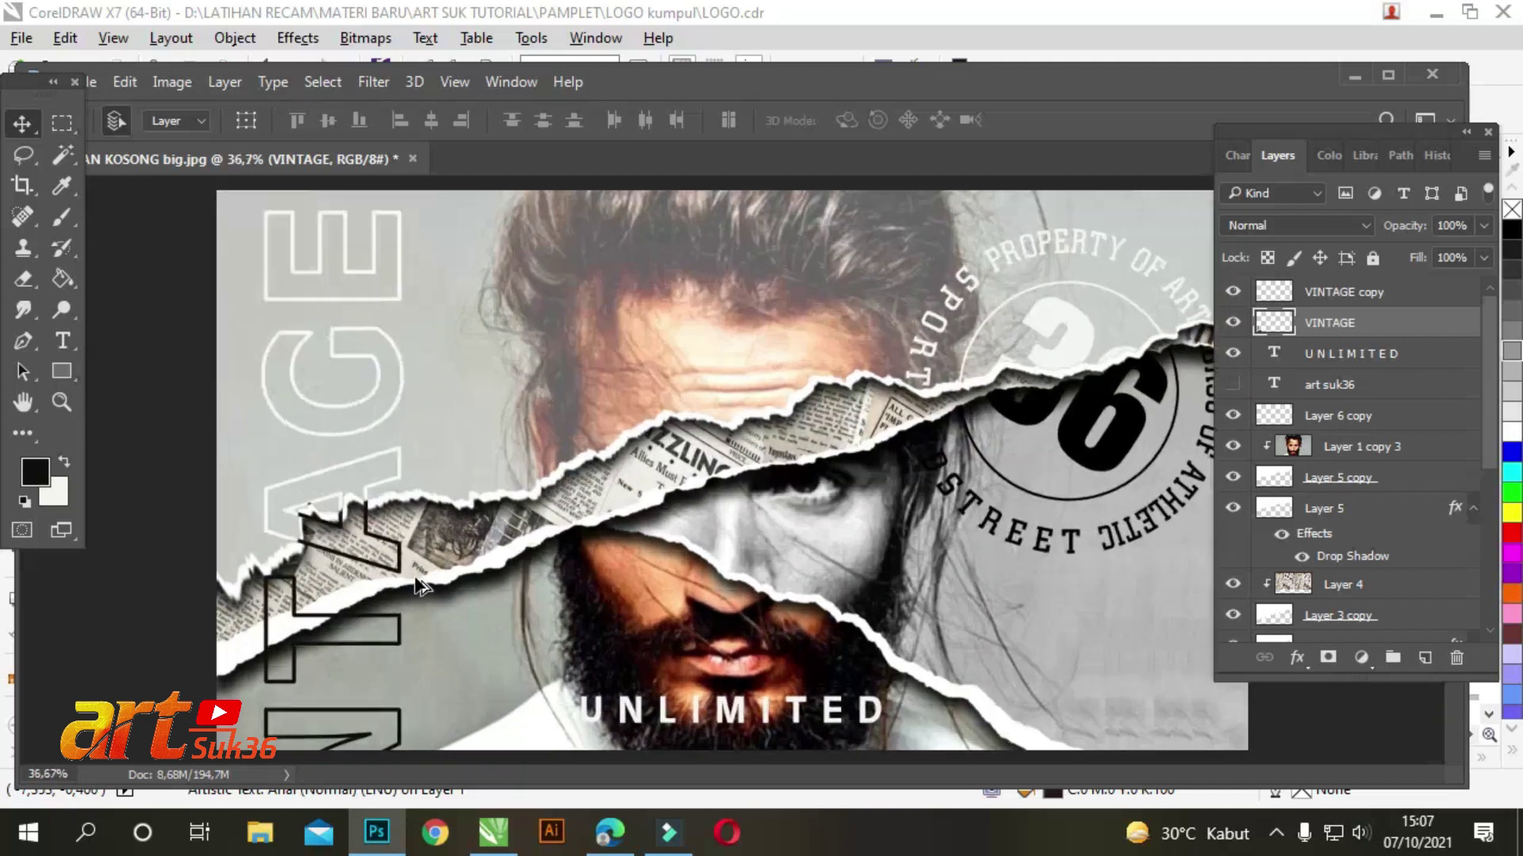
scroll(408, 598, up, 1)
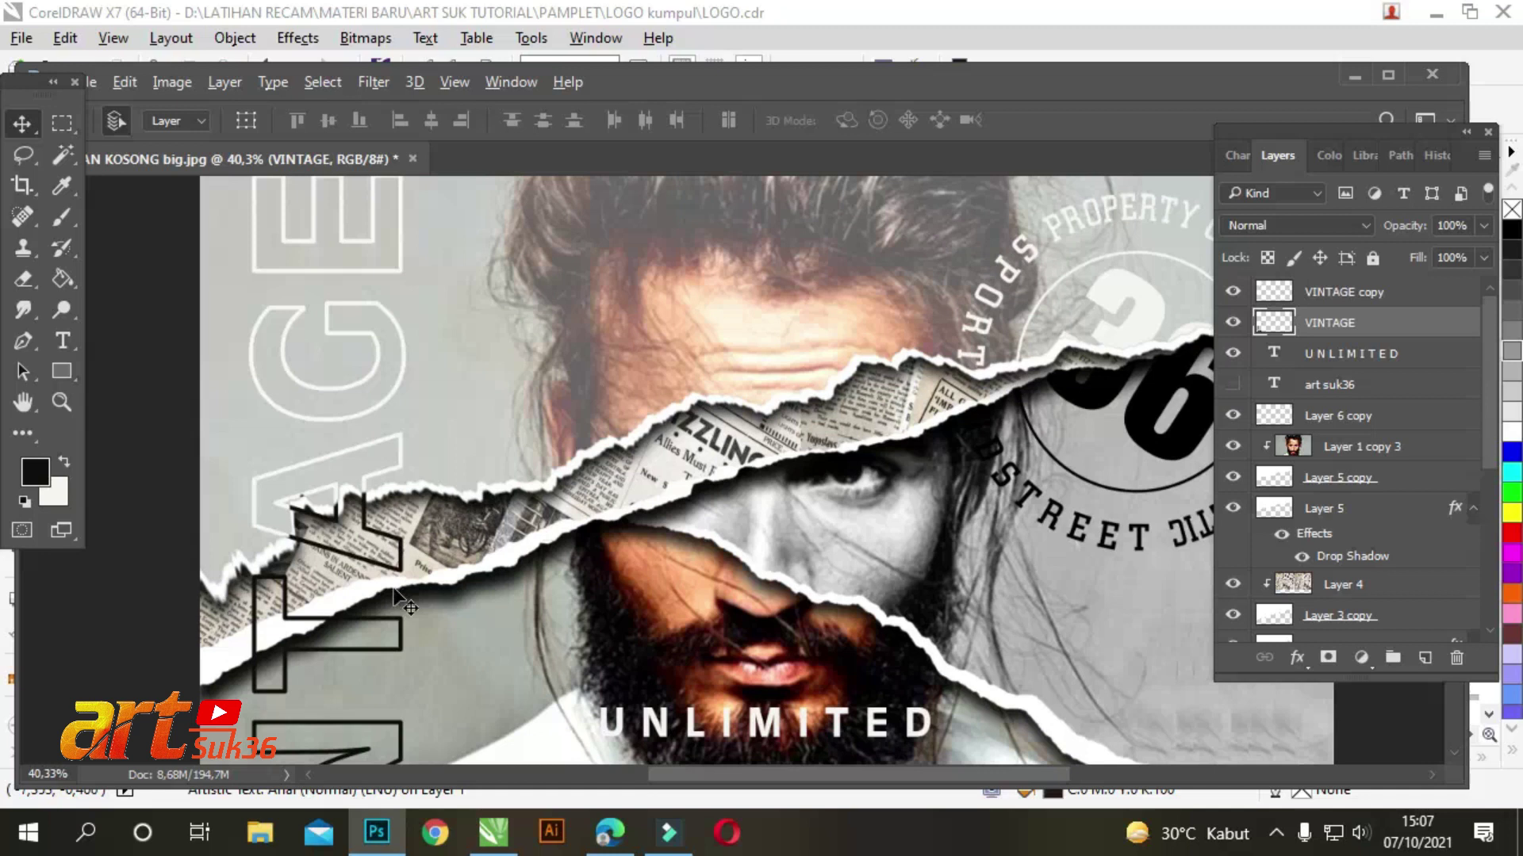
click(356, 604)
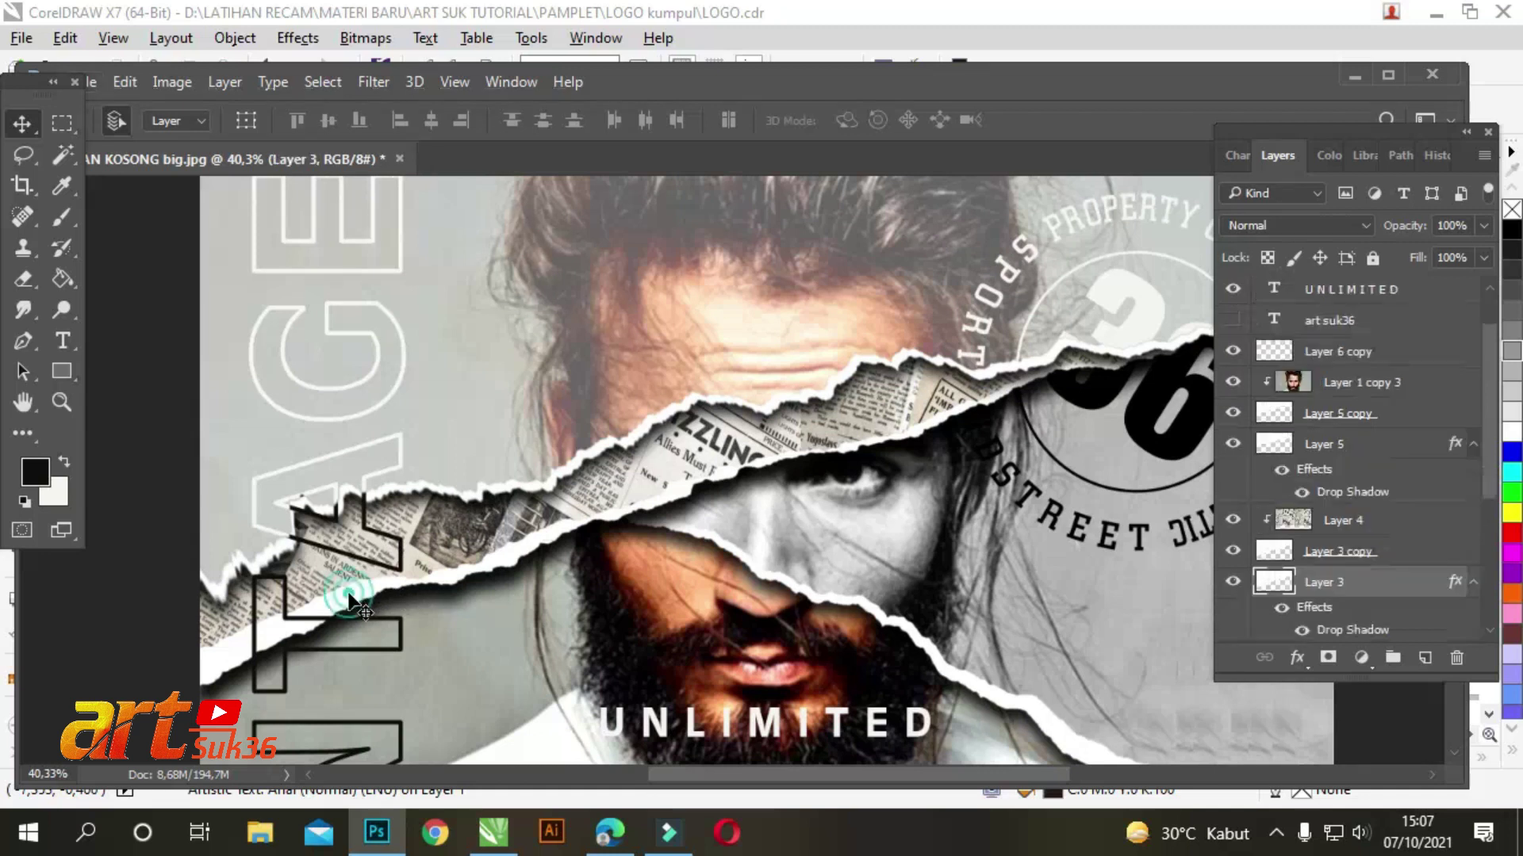
ctrl+click(1275, 583)
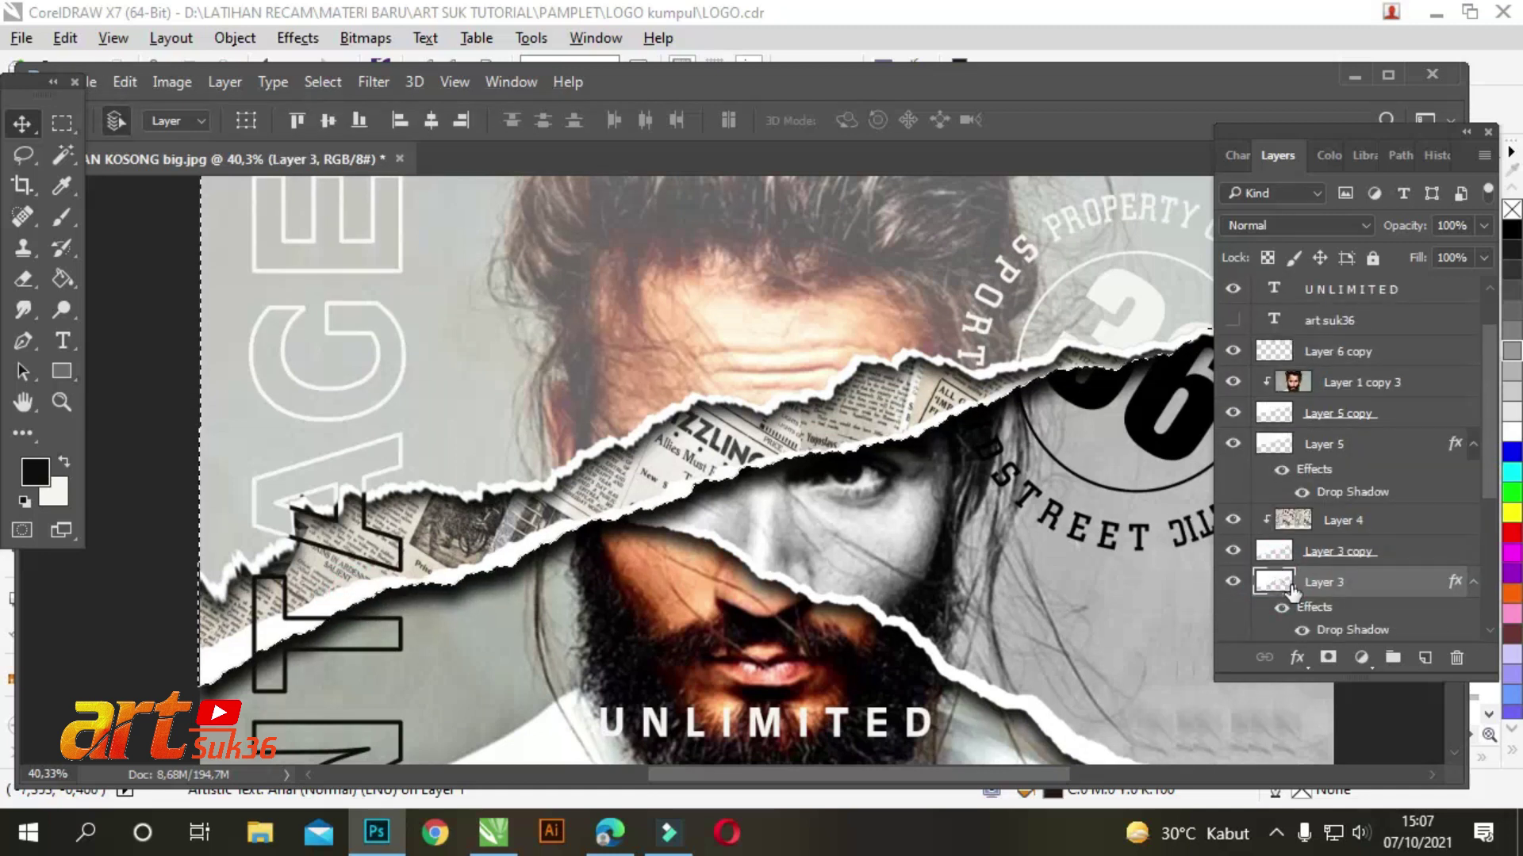
Step: Delete the VINTAGE outline inside that selection and nudge the VINTAGE layer into place
scroll(1488, 369, up, 2)
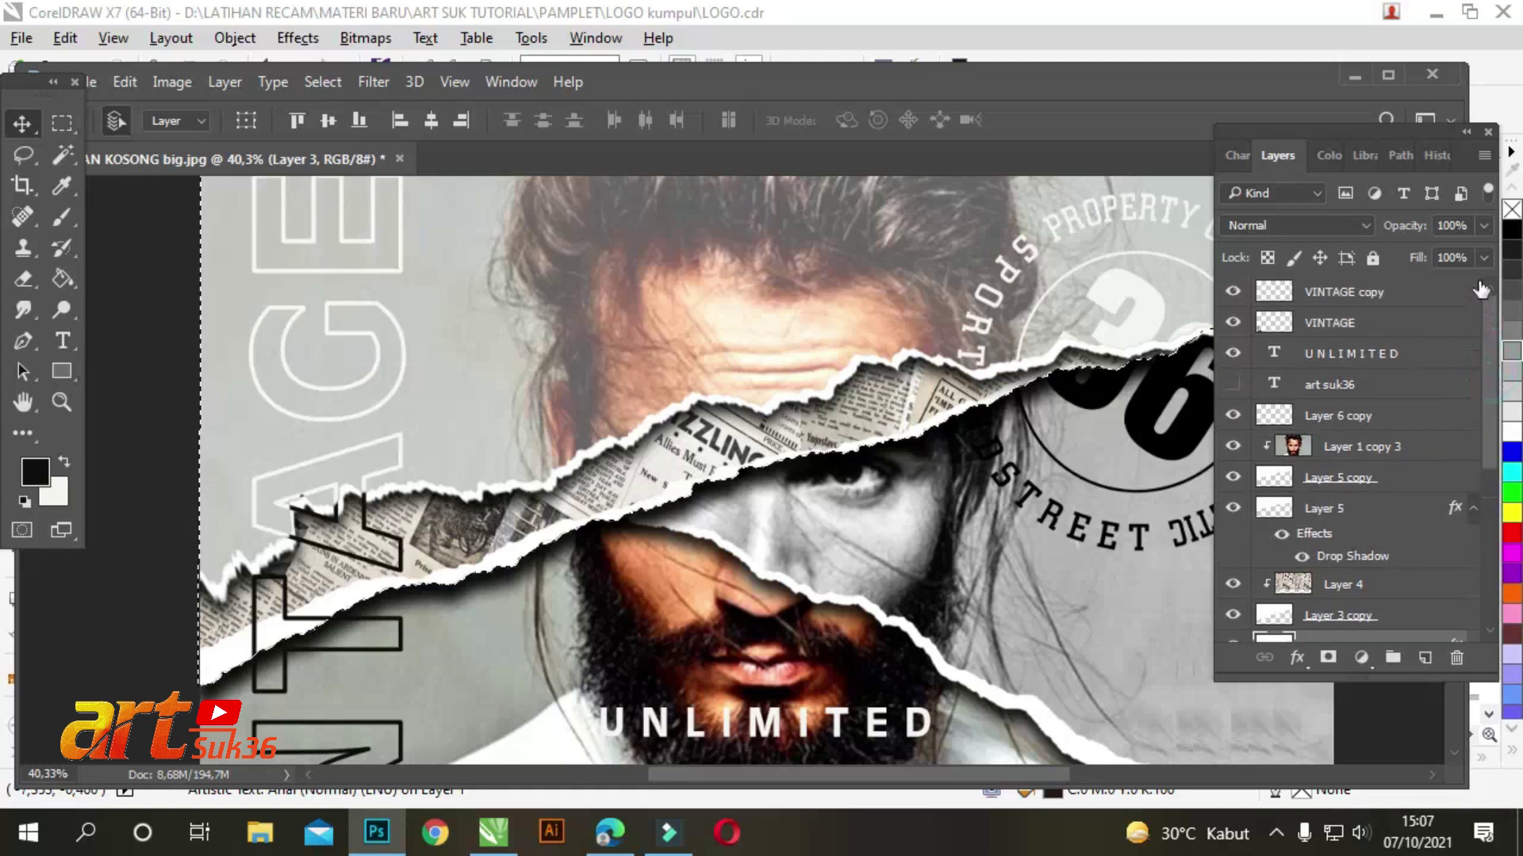
click(1335, 324)
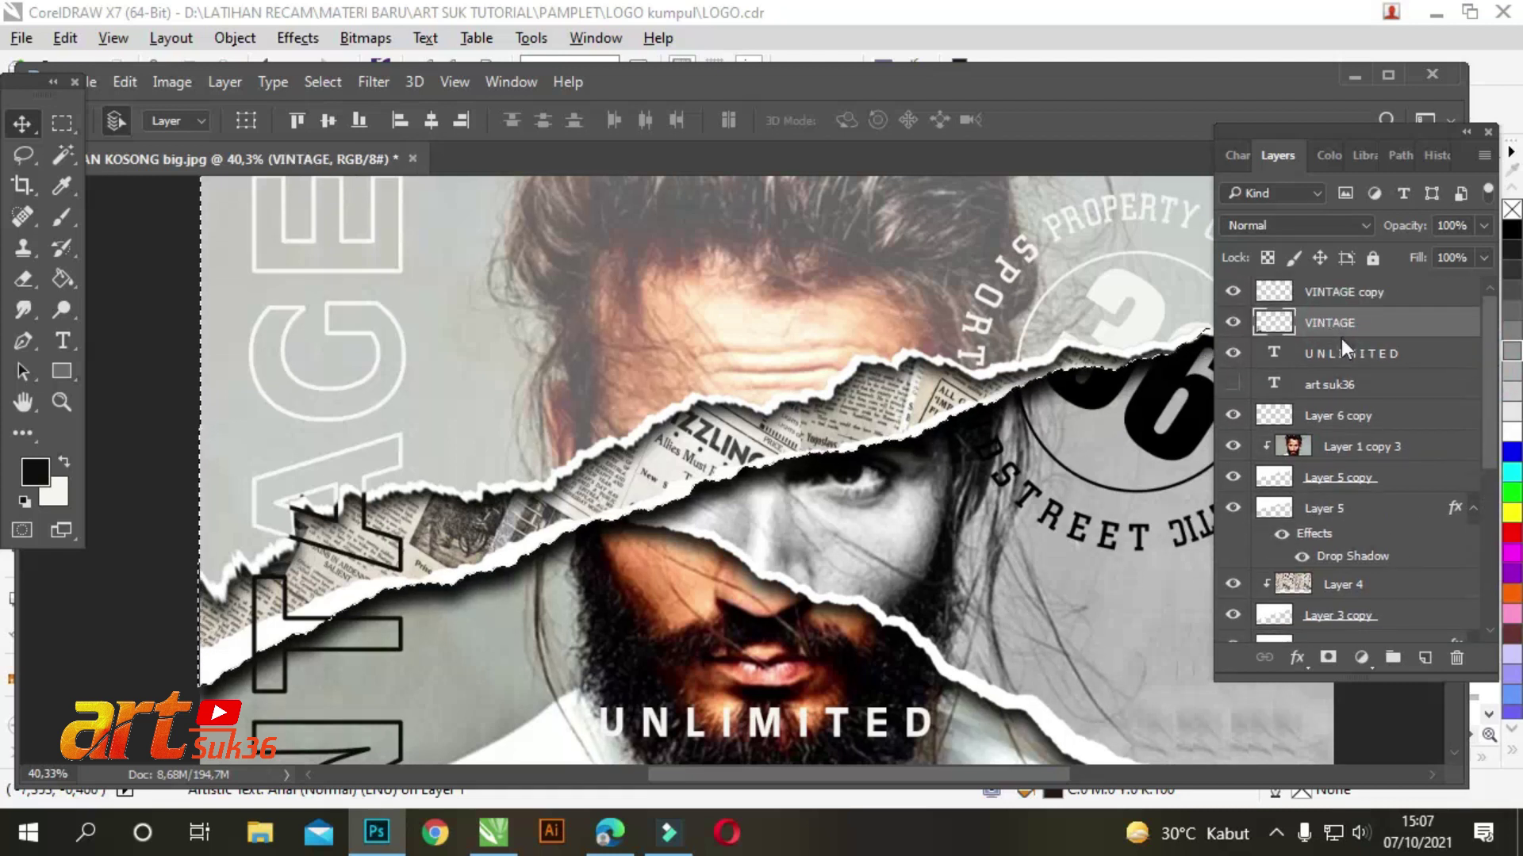
key(Delete)
scroll(610, 438, down, 3)
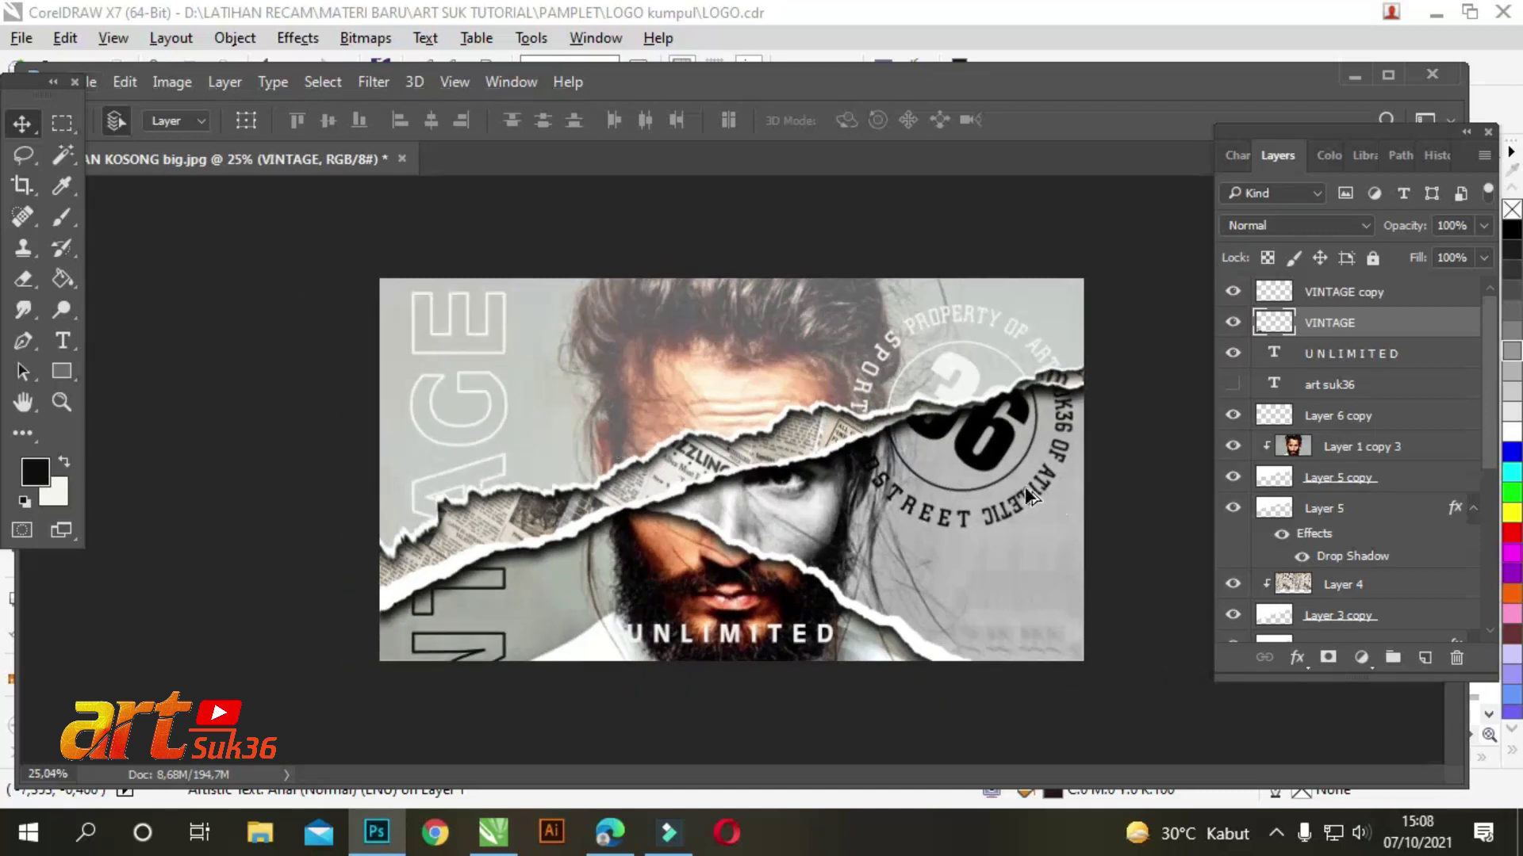
scroll(1025, 487, up, 1)
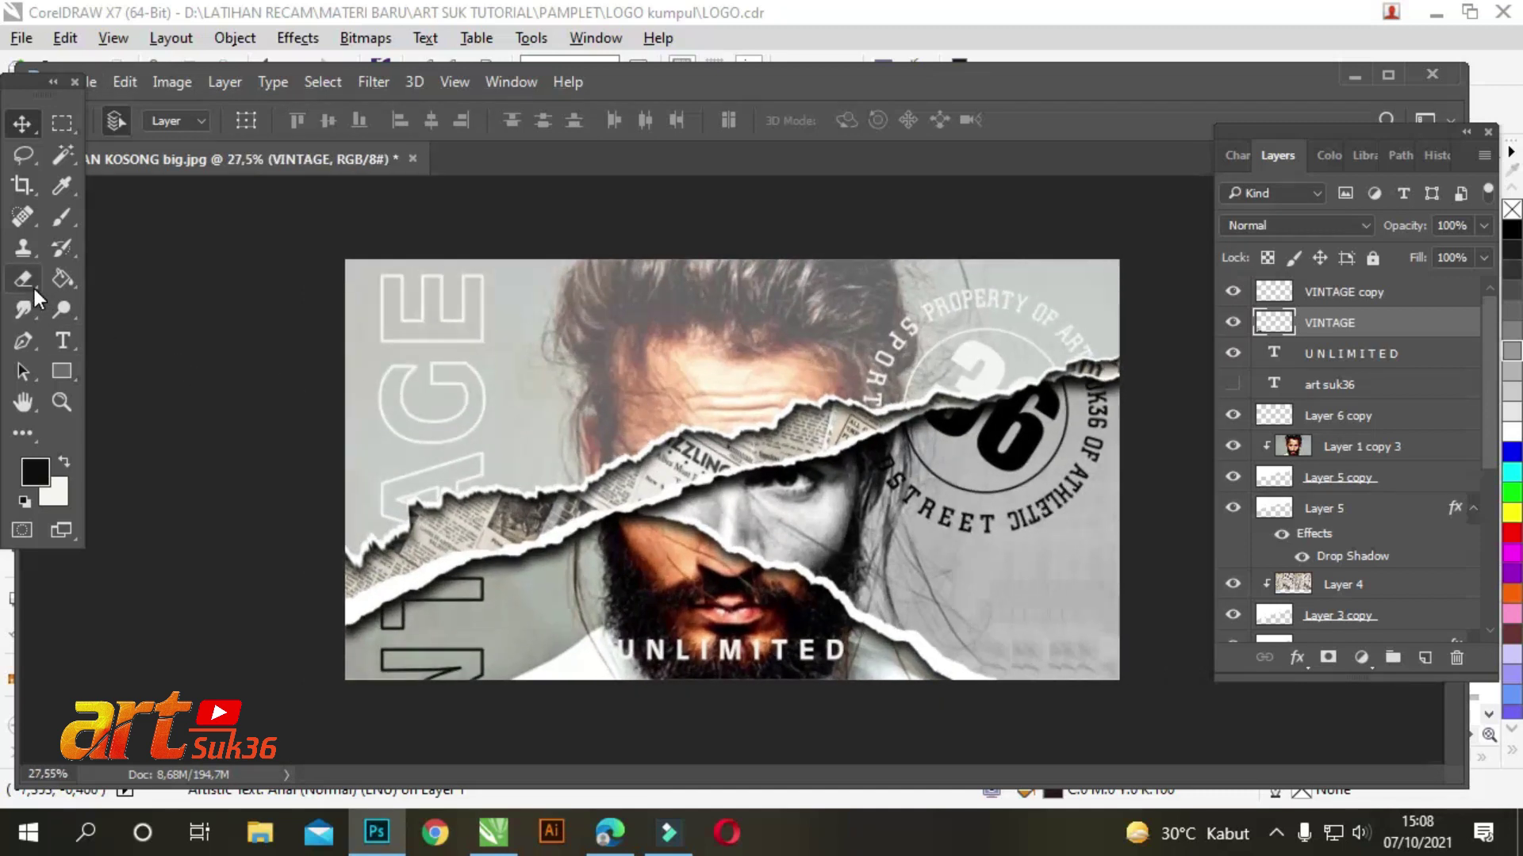
drag(697, 325, 696, 321)
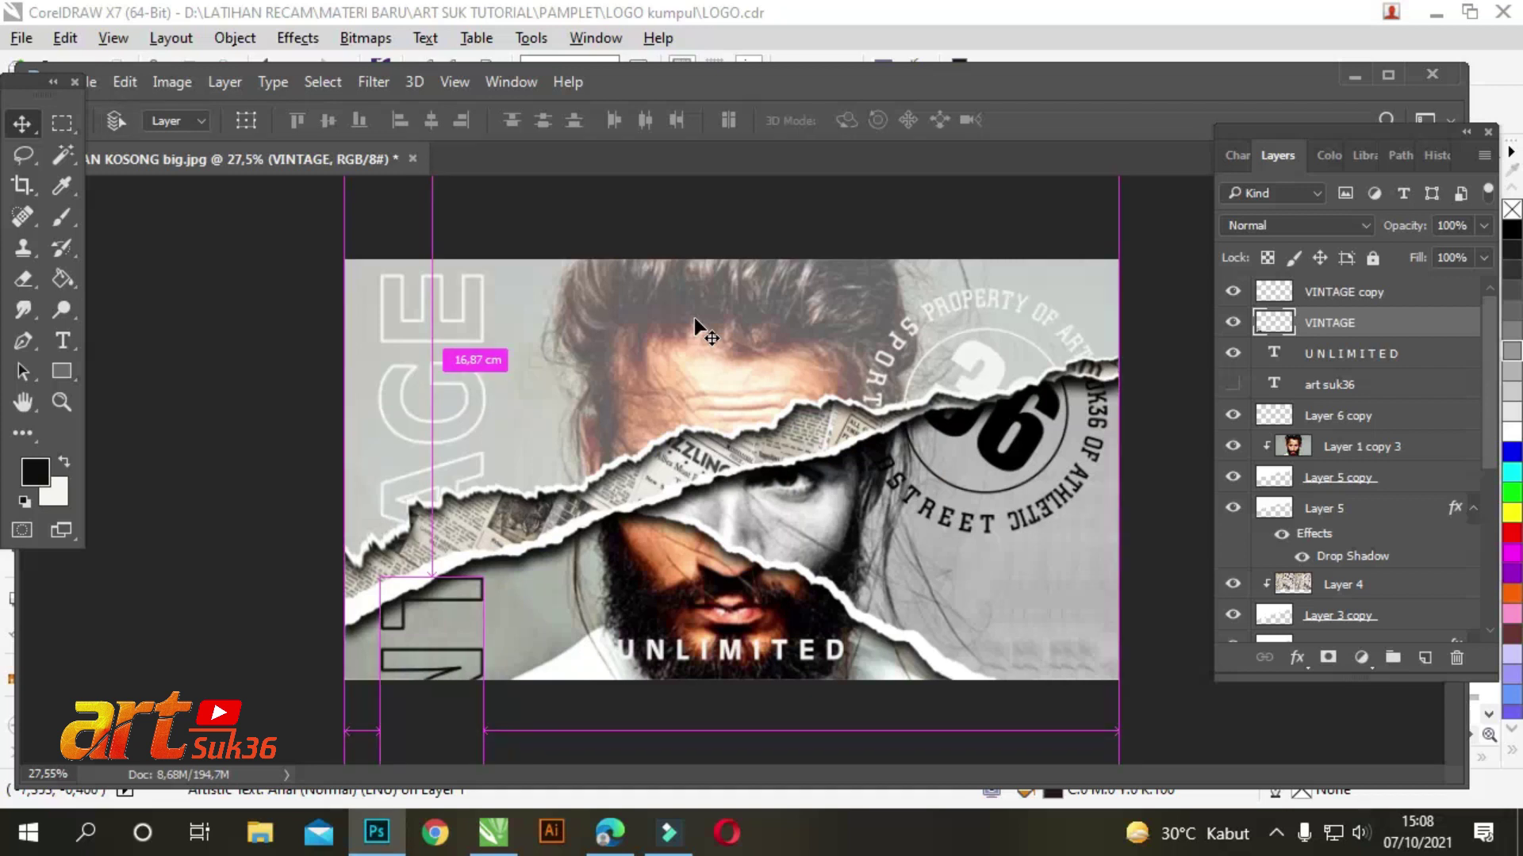
Step: Open LOGO3, copy its dot pattern into the portrait composite, and close it
key(ctrl+o)
click(1001, 261)
click(1031, 673)
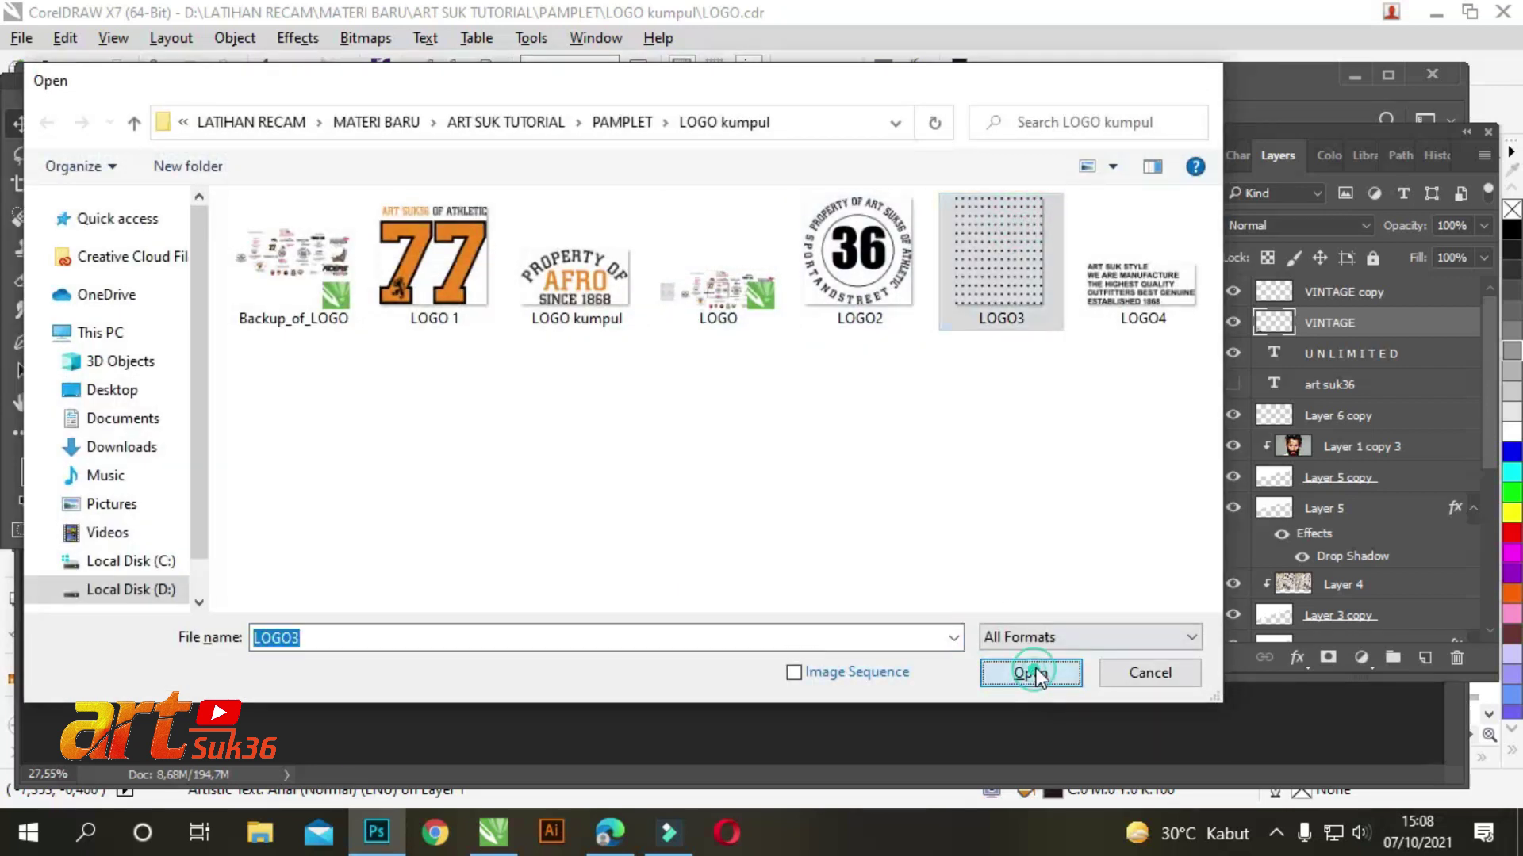
drag(651, 168, 646, 241)
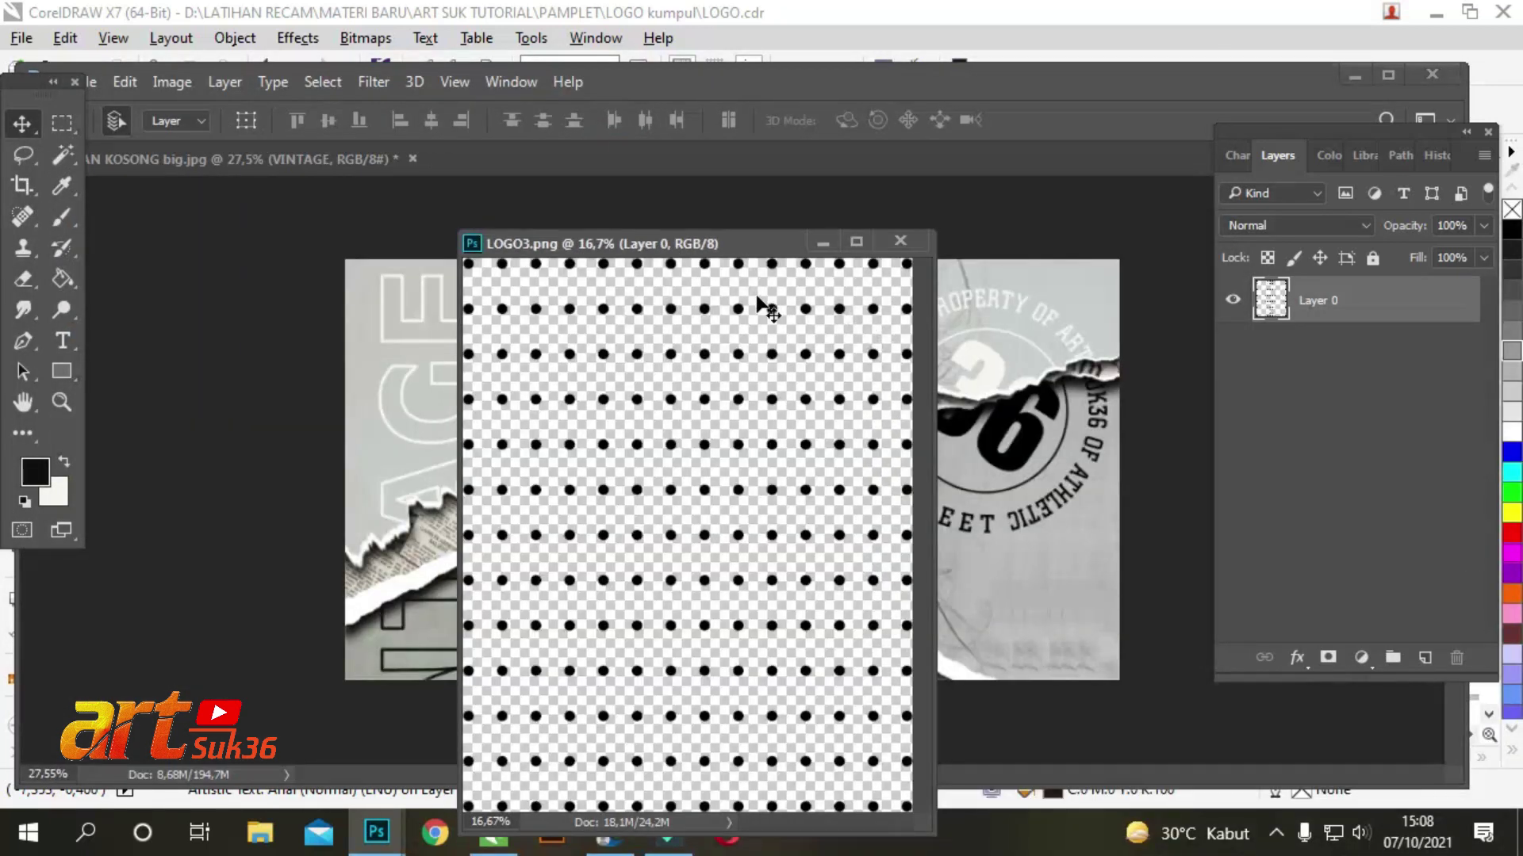
drag(769, 310, 390, 315)
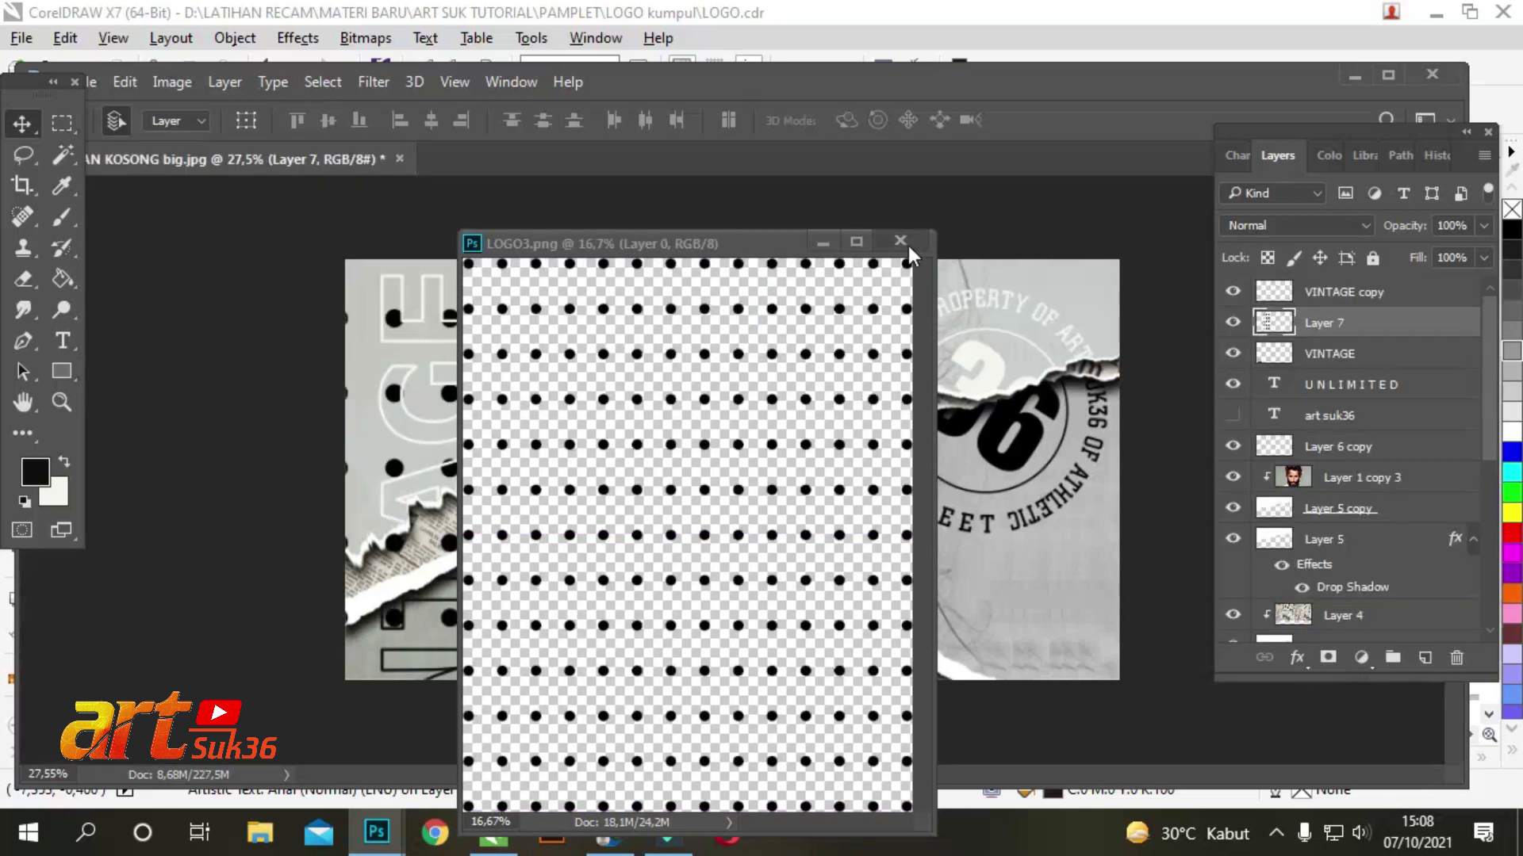
click(901, 241)
Step: Scale the dot pattern to about 28% and place it over the forehead
key(ctrl+t)
mouse_move(635, 228)
mouse_down()
mouse_move(171, 761)
mouse_move(867, 213)
mouse_up()
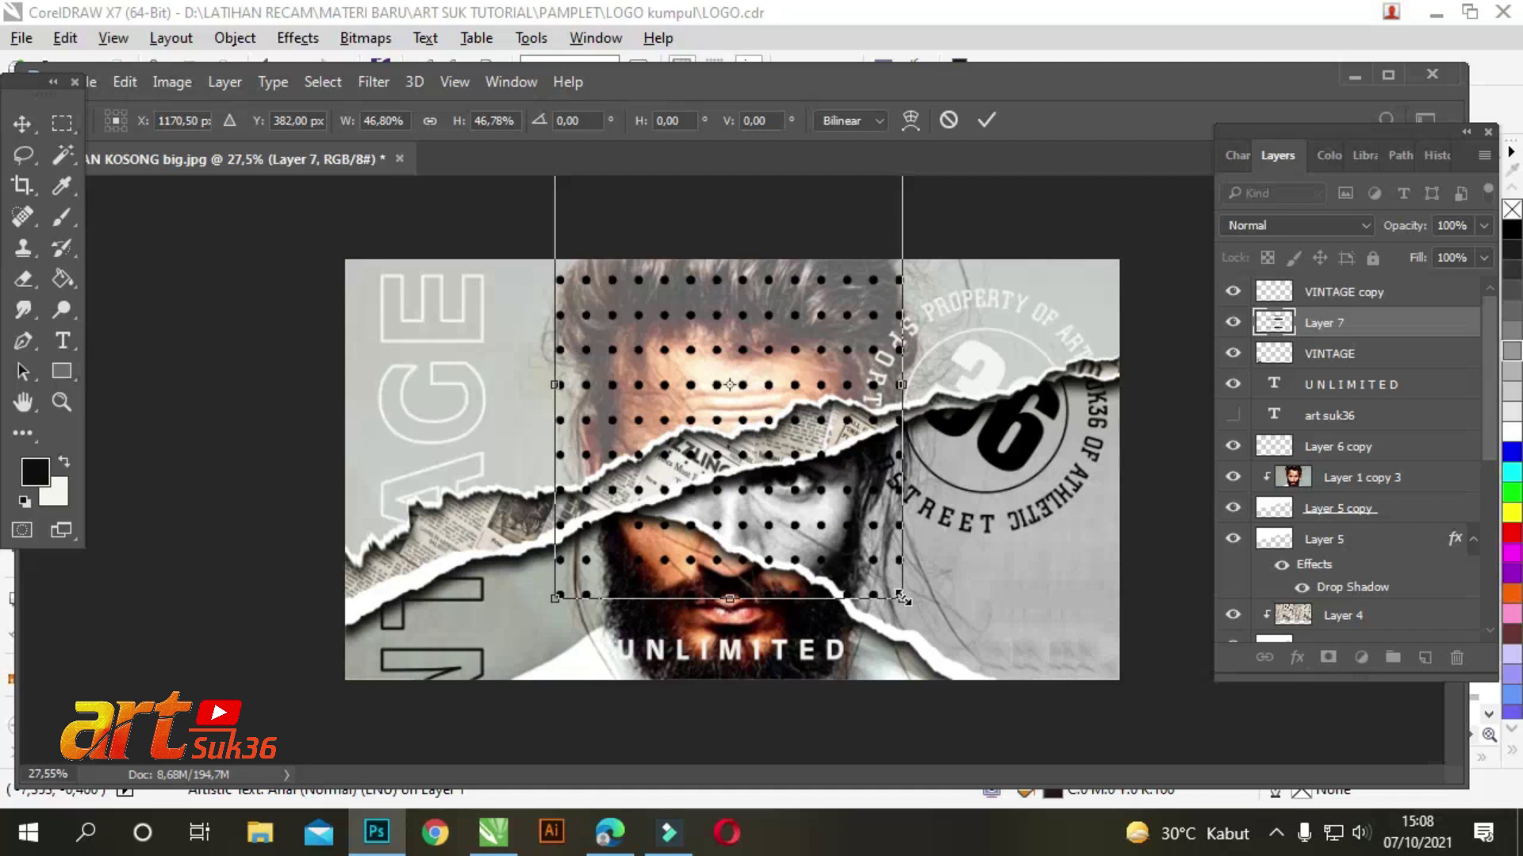
drag(903, 599, 765, 430)
mouse_move(706, 303)
mouse_down()
mouse_move(769, 293)
mouse_move(773, 311)
mouse_up()
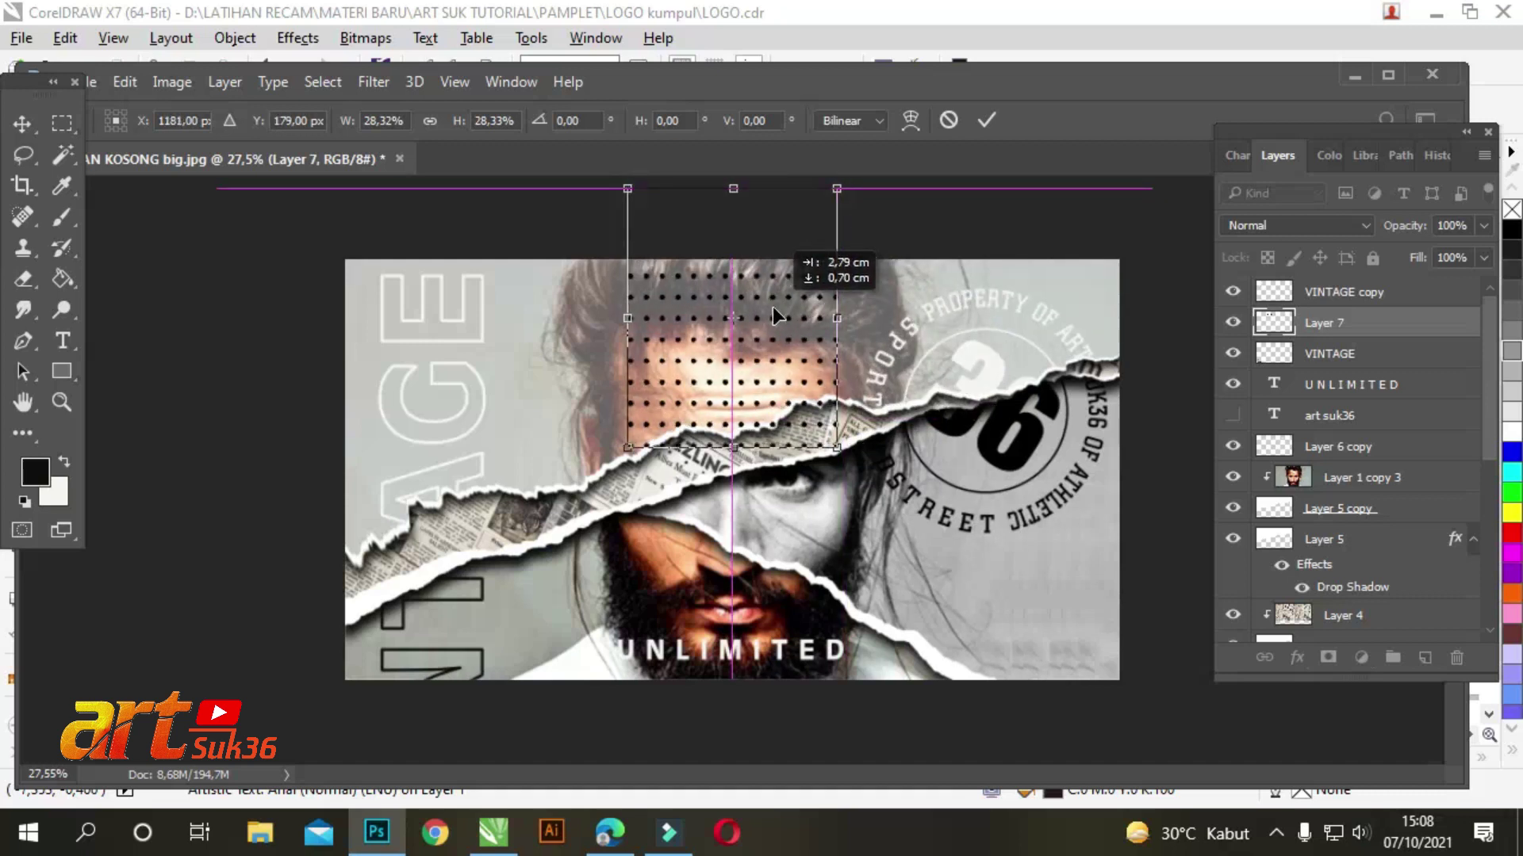
drag(773, 315, 768, 341)
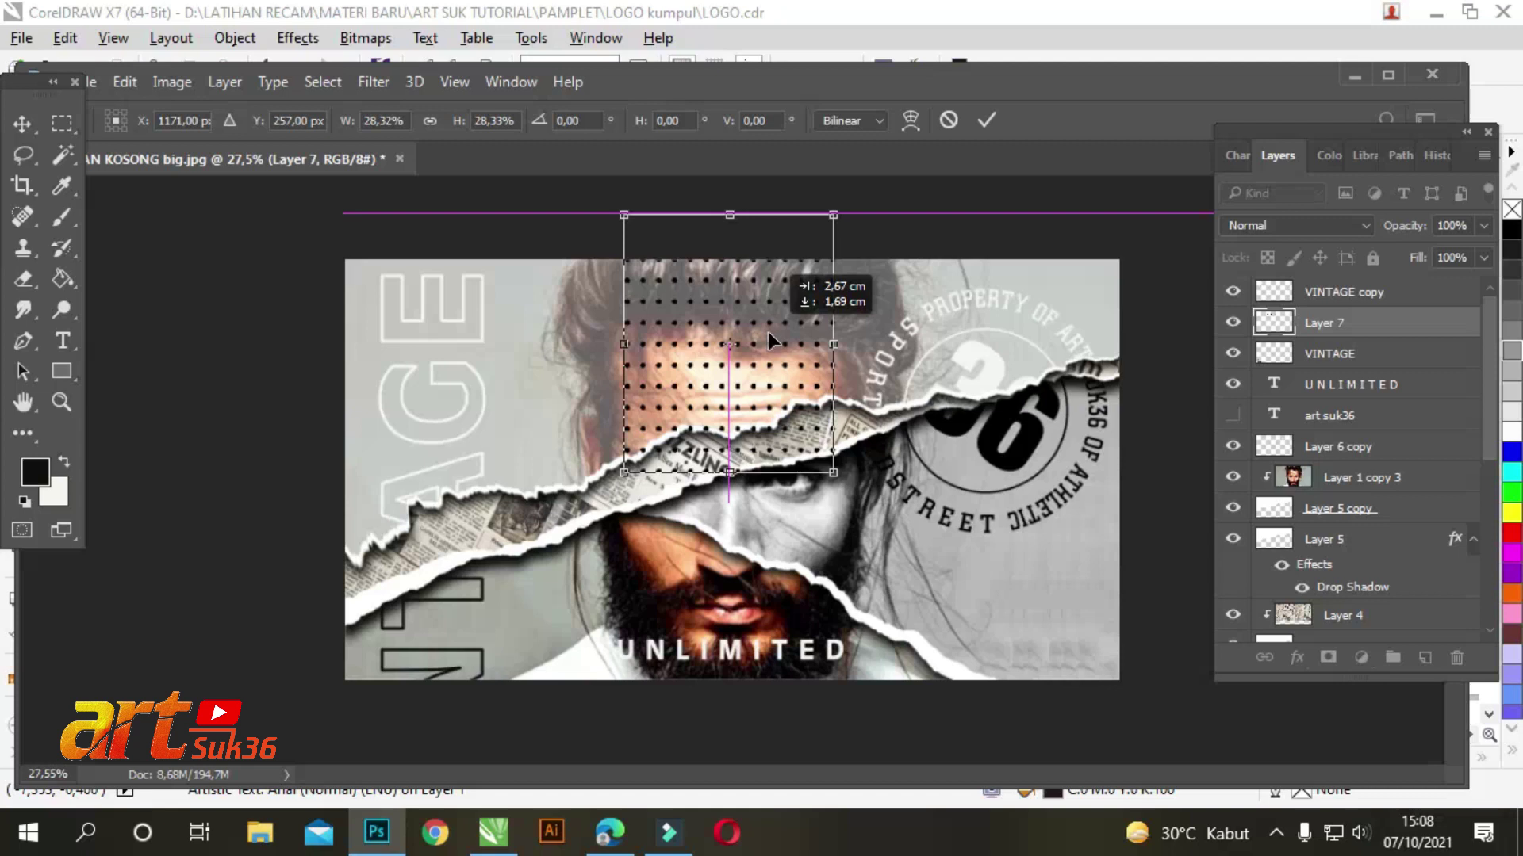
mouse_move(767, 295)
mouse_down()
mouse_move(394, 316)
mouse_move(773, 270)
mouse_up()
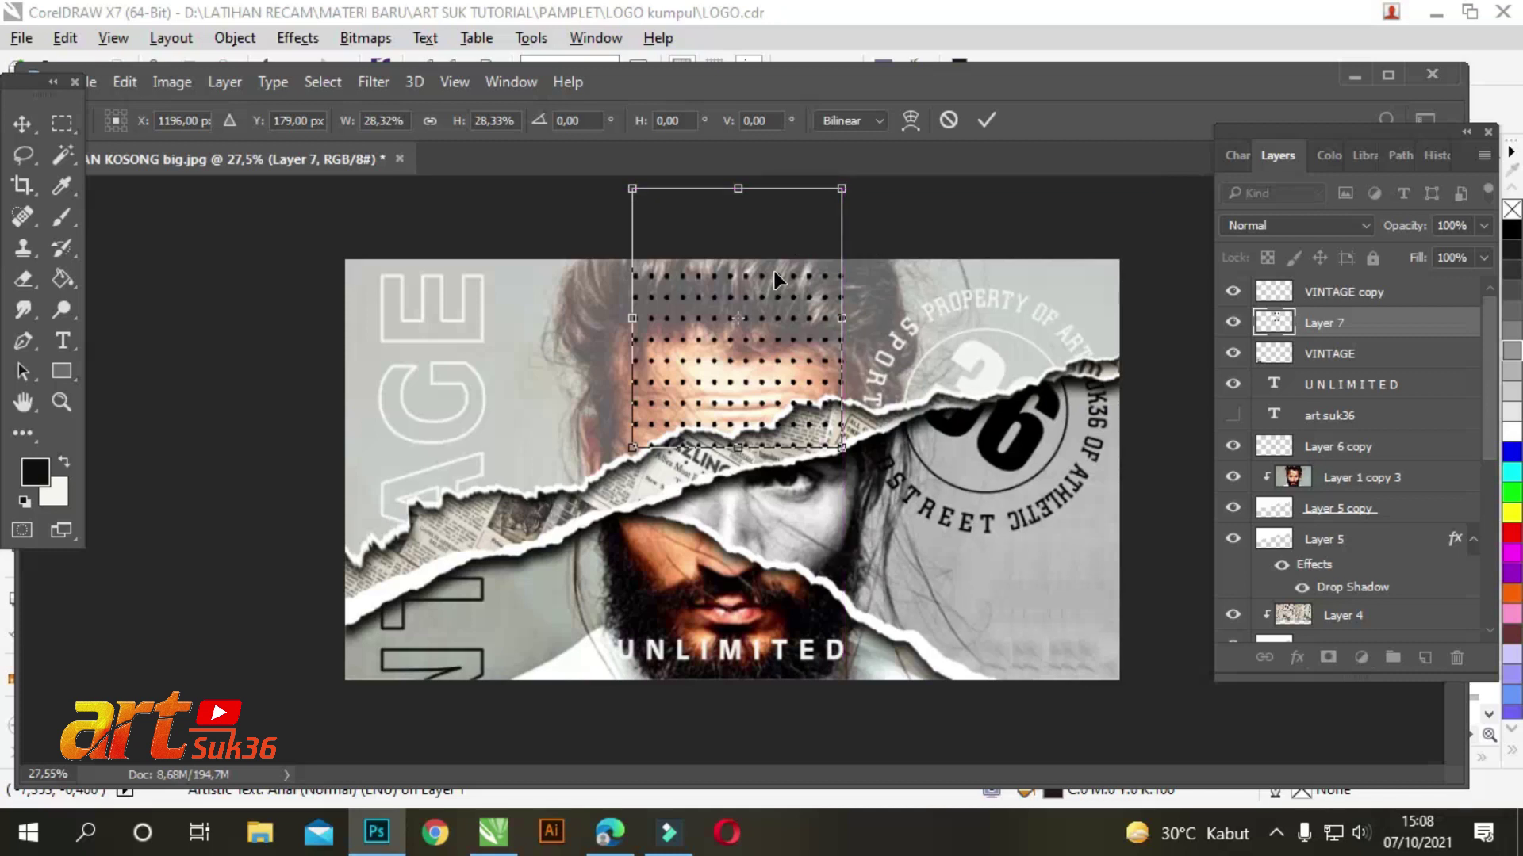
key(Return)
Step: Delete the dots above and below, leaving two rows across the forehead
click(62, 123)
mouse_move(551, 265)
mouse_down()
mouse_move(831, 283)
mouse_move(930, 350)
mouse_up()
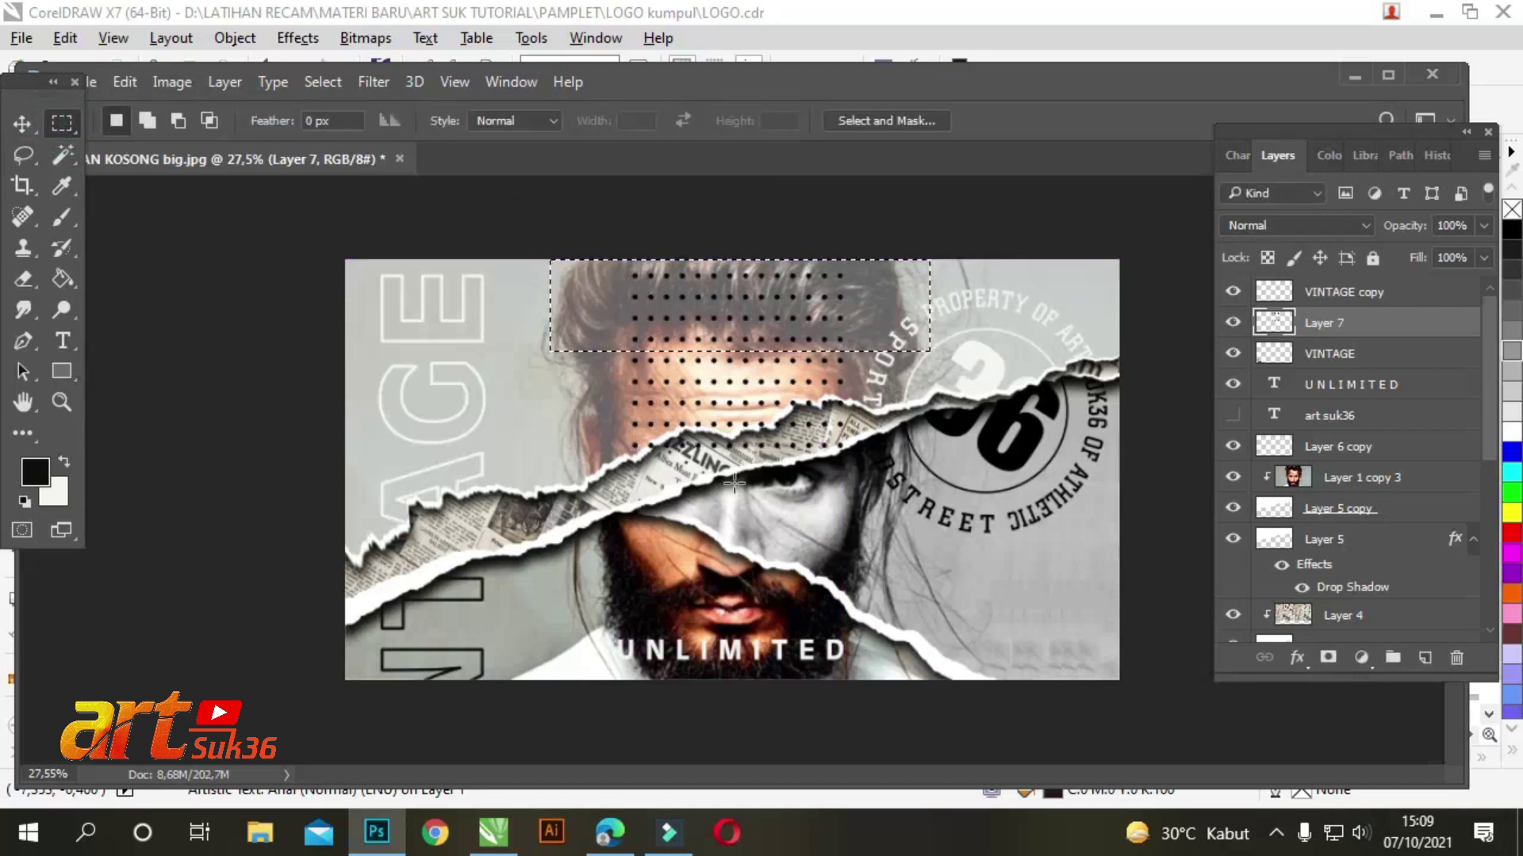
drag(510, 602, 1042, 395)
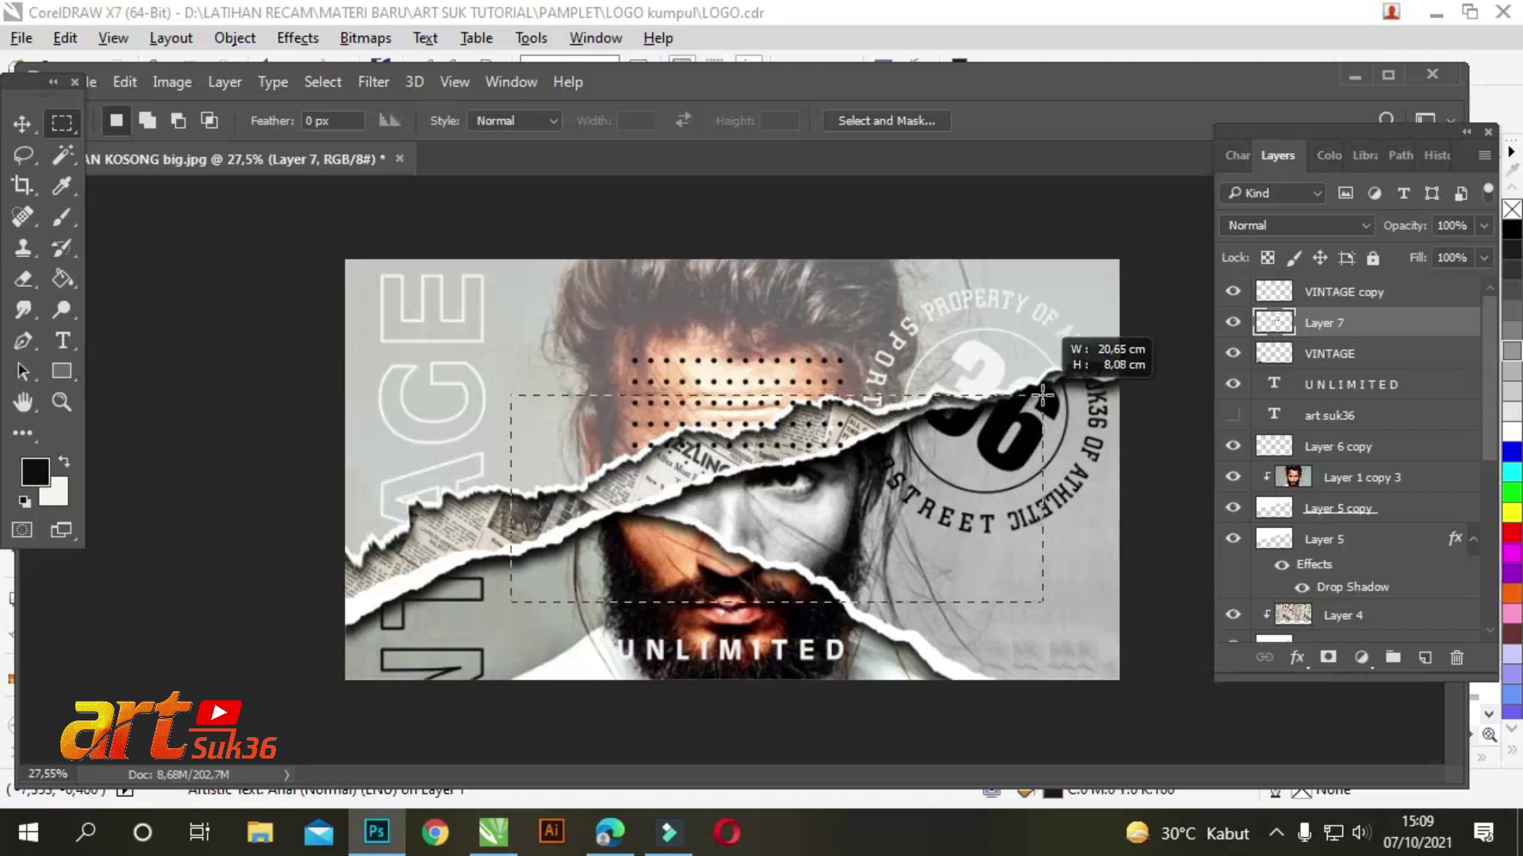
key(Delete)
key(ctrl+d)
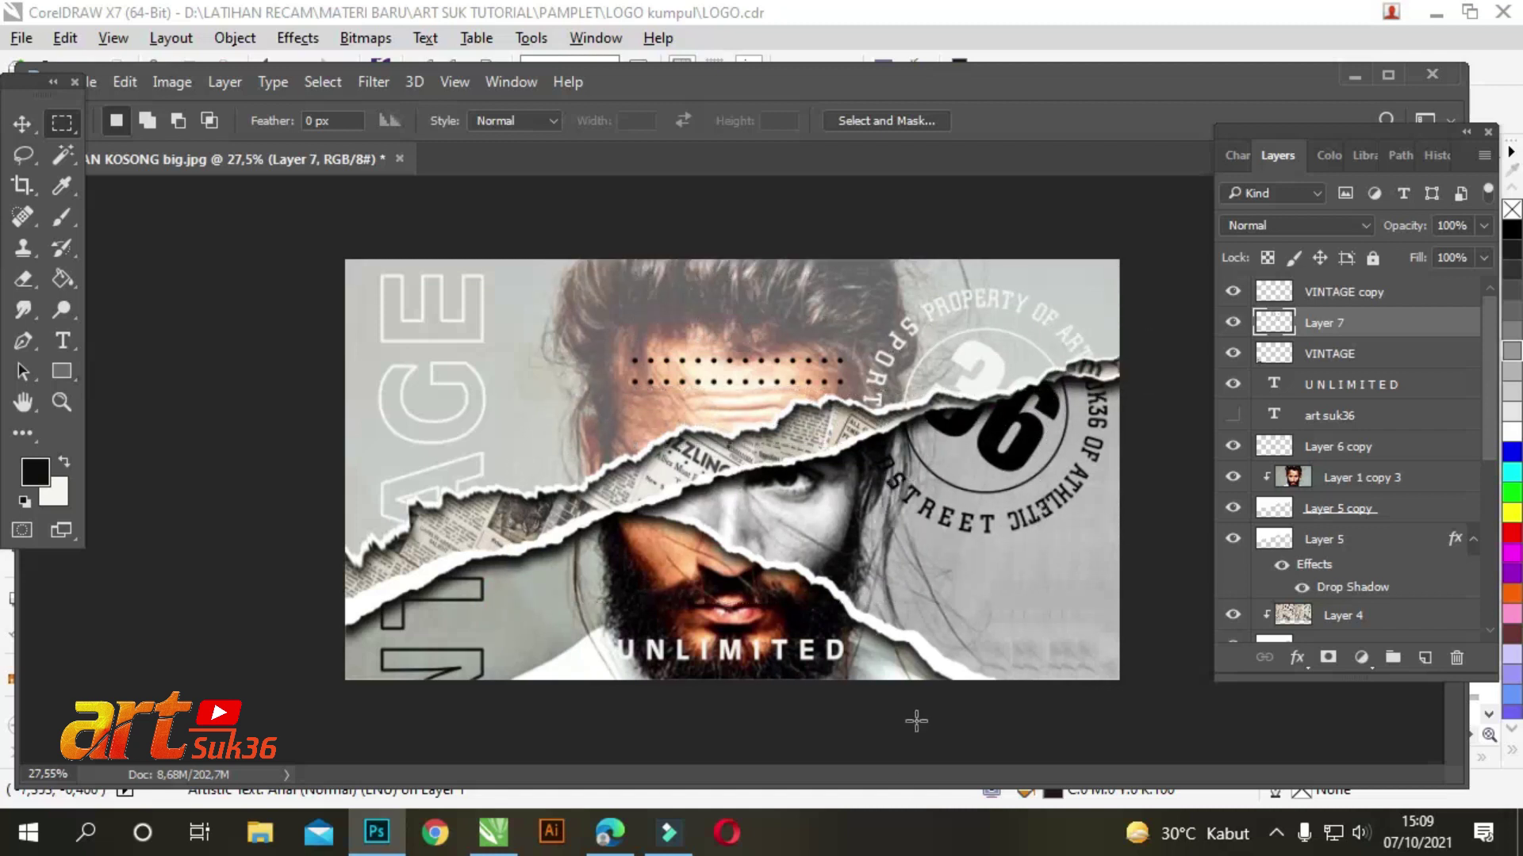
Step: Scroll around the canvas to inspect the trimmed dot rows
scroll(1088, 609, up, 1)
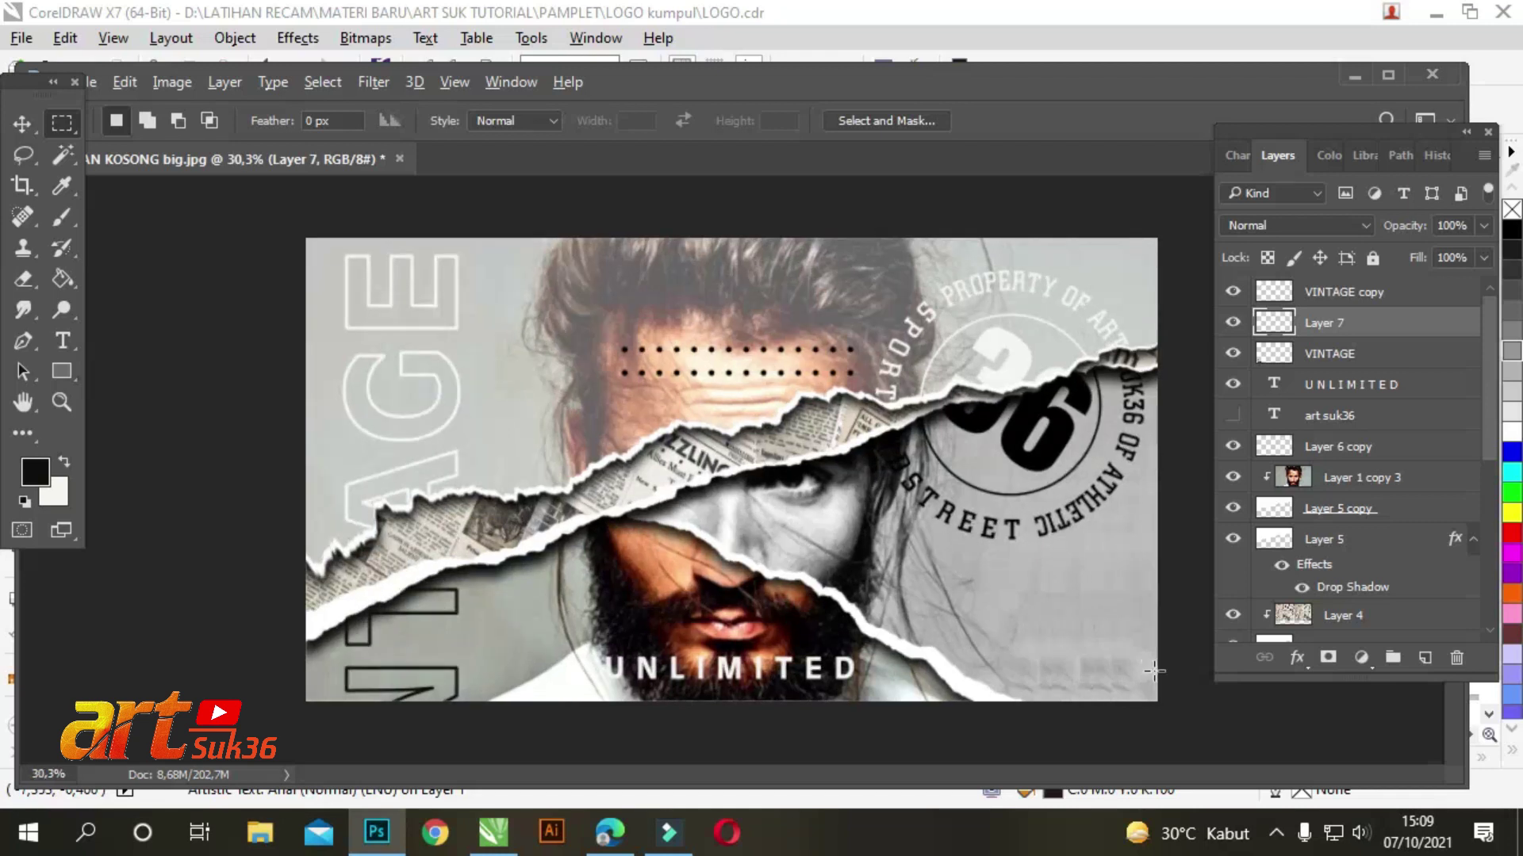
scroll(1163, 728, up, 1)
scroll(1175, 727, up, 1)
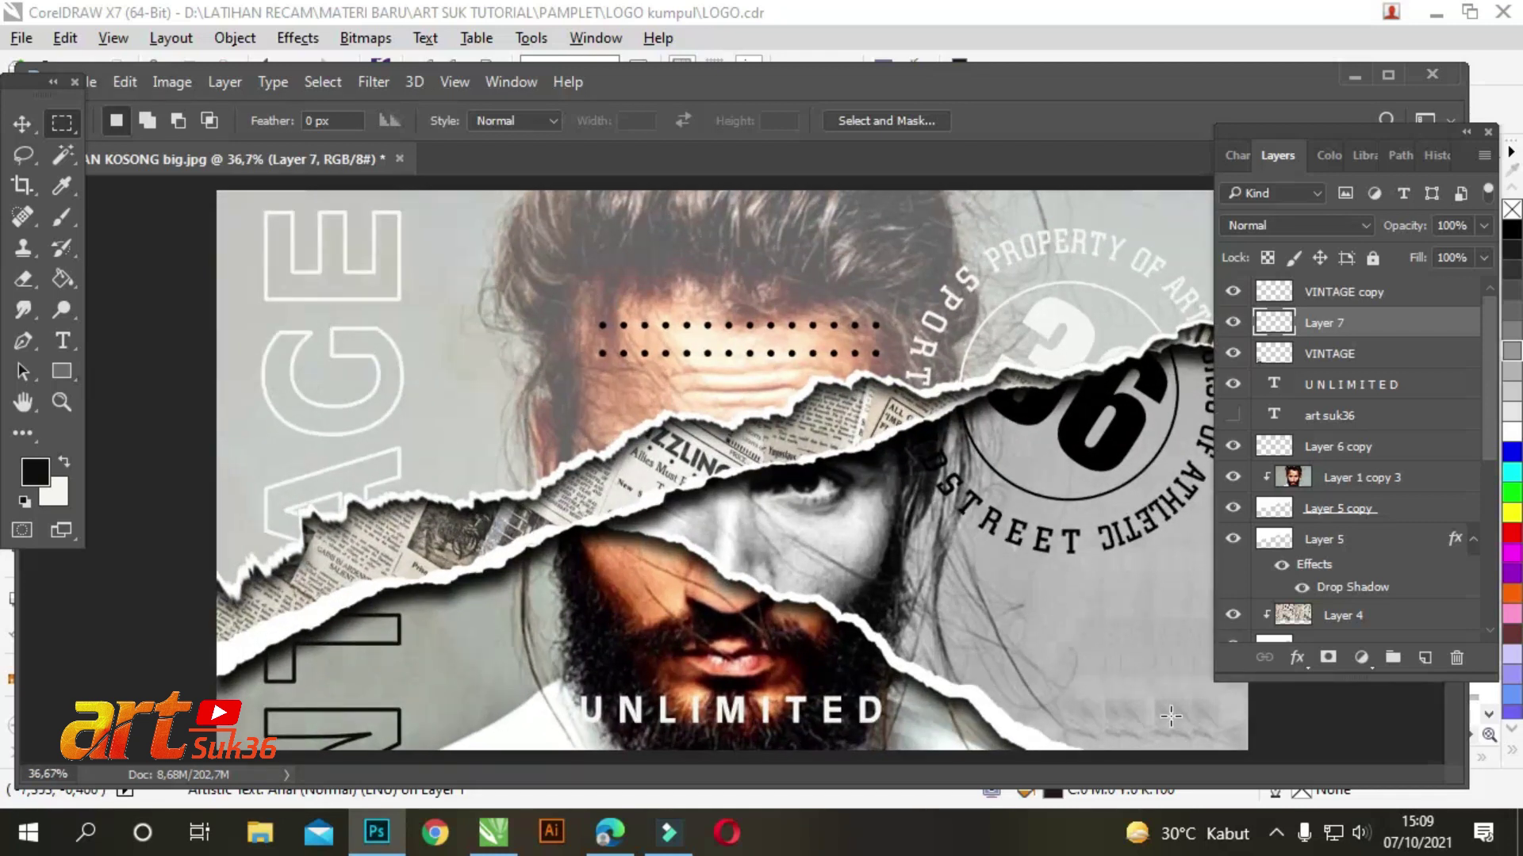
scroll(1170, 716, up, 1)
scroll(1149, 674, left, 1)
scroll(1150, 675, left, 1)
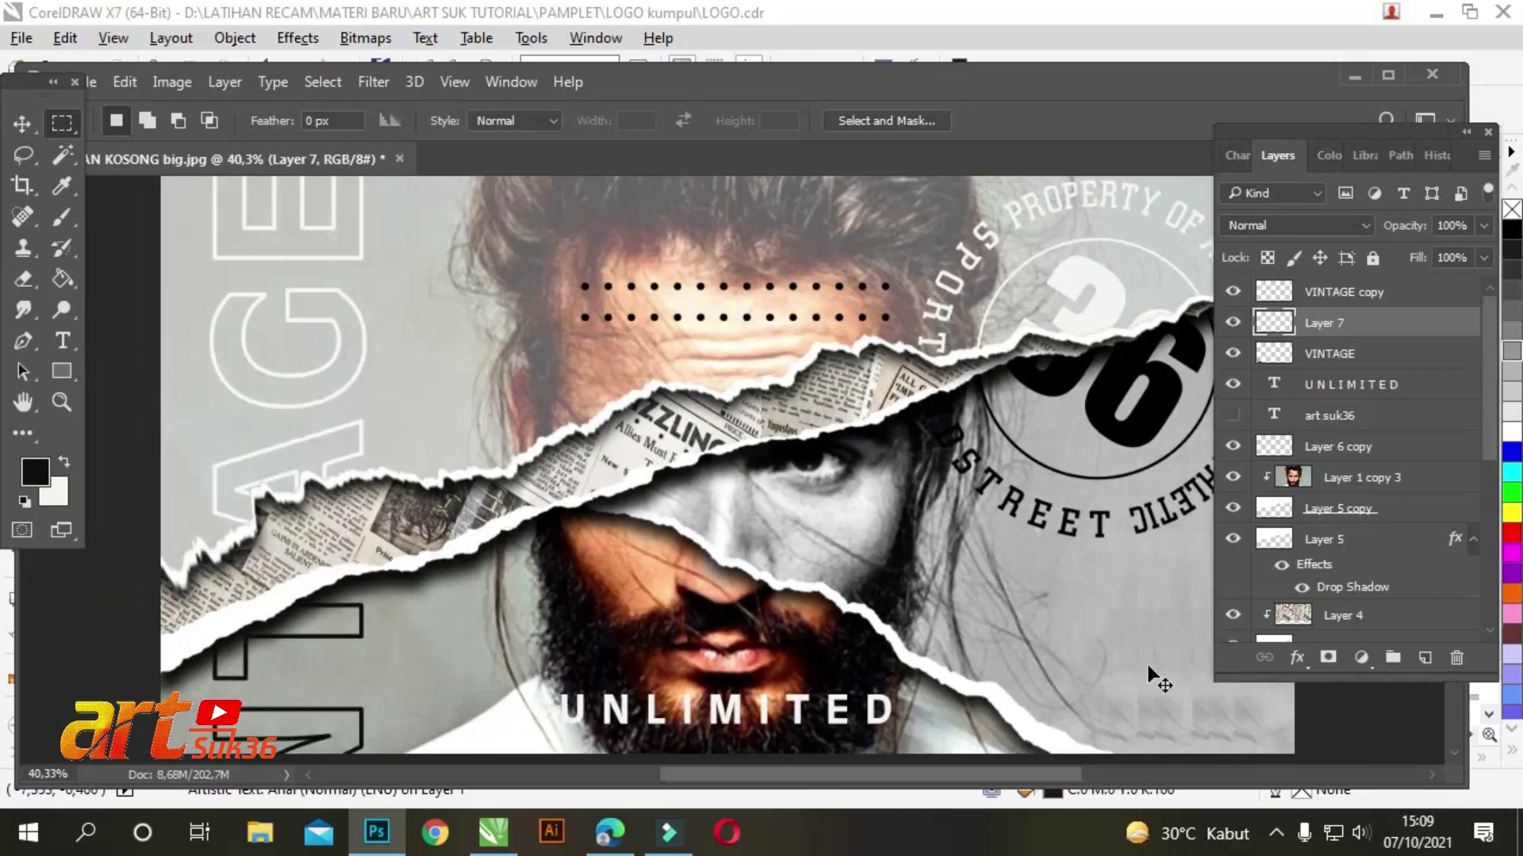
scroll(1156, 681, left, 2)
scroll(1021, 610, right, 1)
scroll(1021, 611, right, 1)
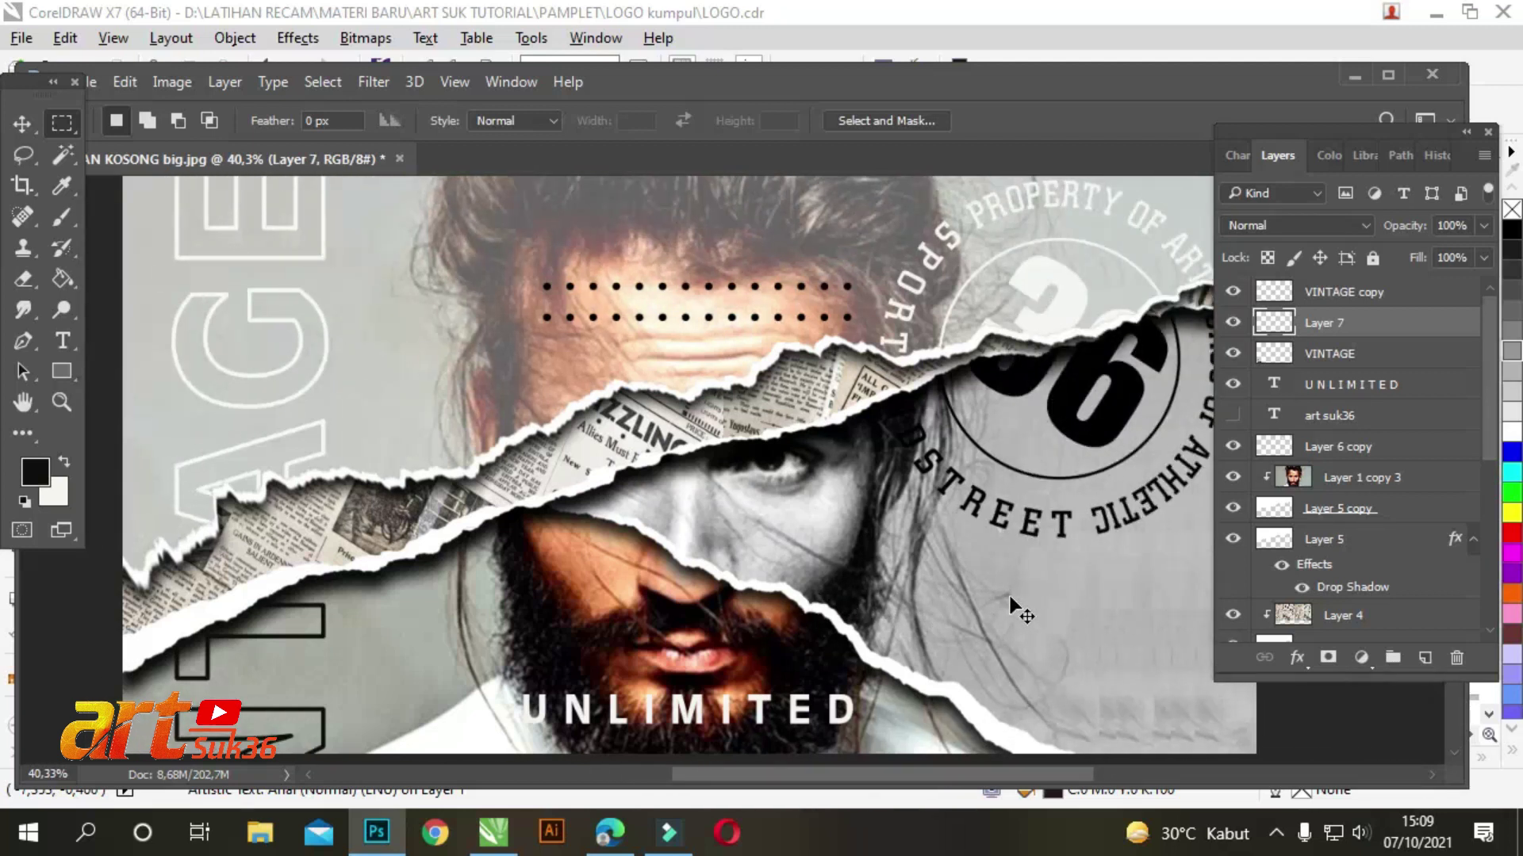
scroll(1022, 610, right, 1)
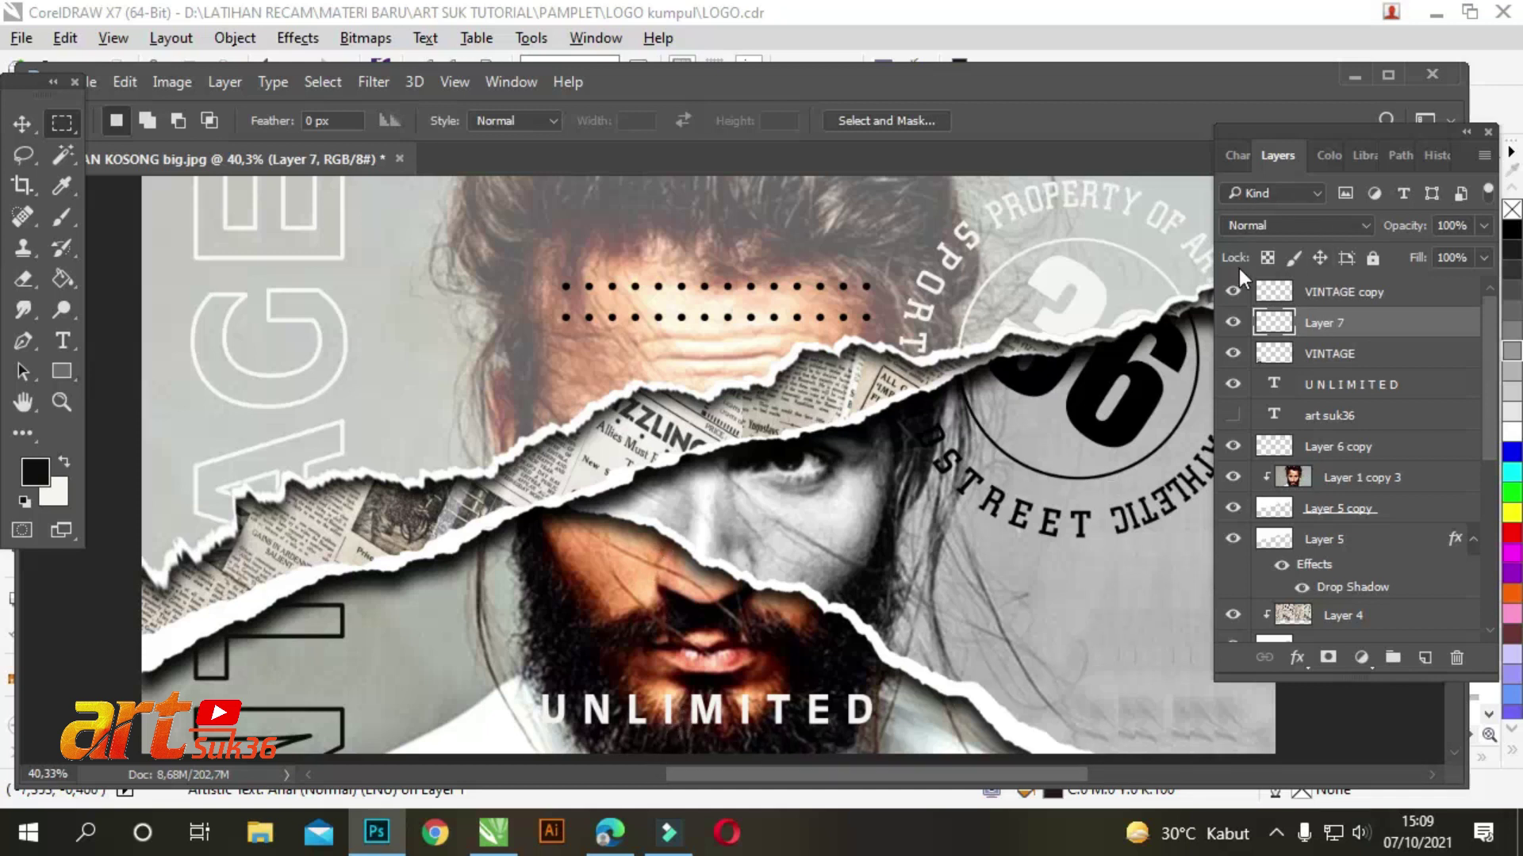
Step: Lower VINTAGE copy opacity to 60% and Layer 6 copy opacity to 61%
click(1376, 292)
click(1483, 225)
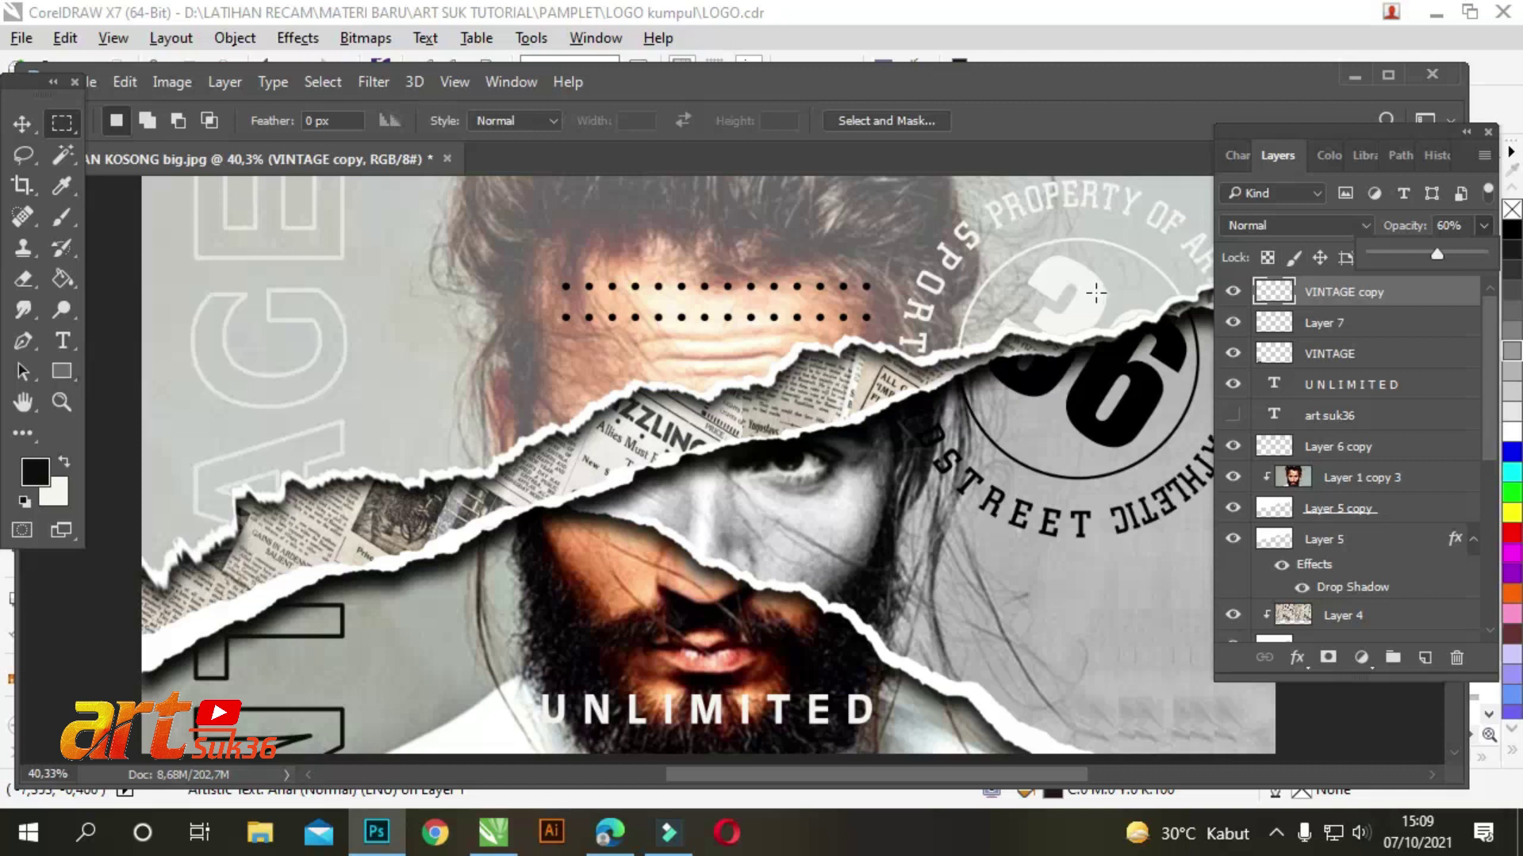
click(23, 123)
ctrl+click(1086, 282)
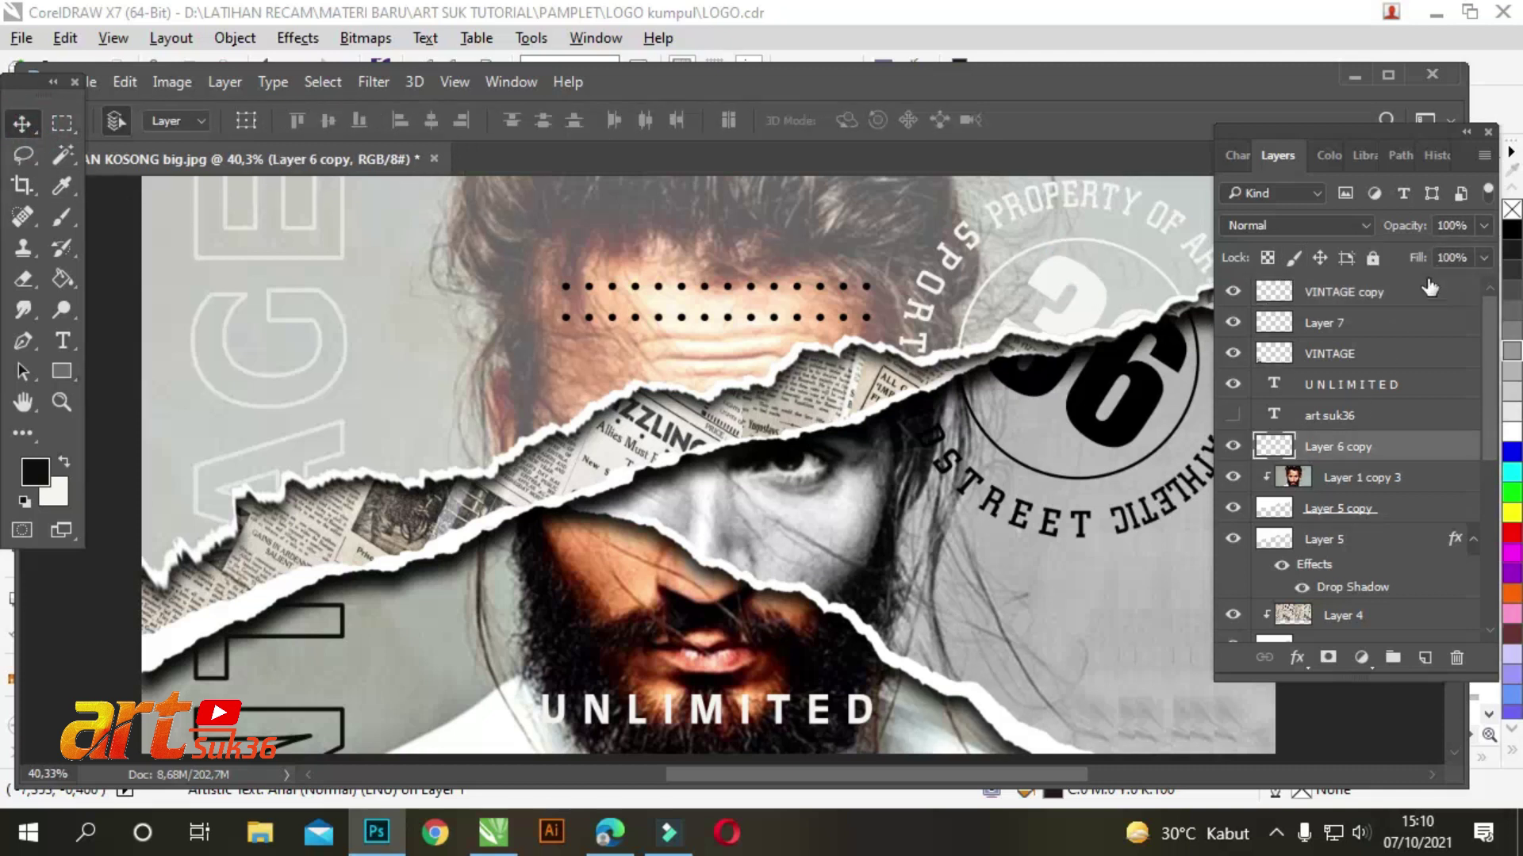
click(1481, 227)
drag(1460, 259, 1453, 259)
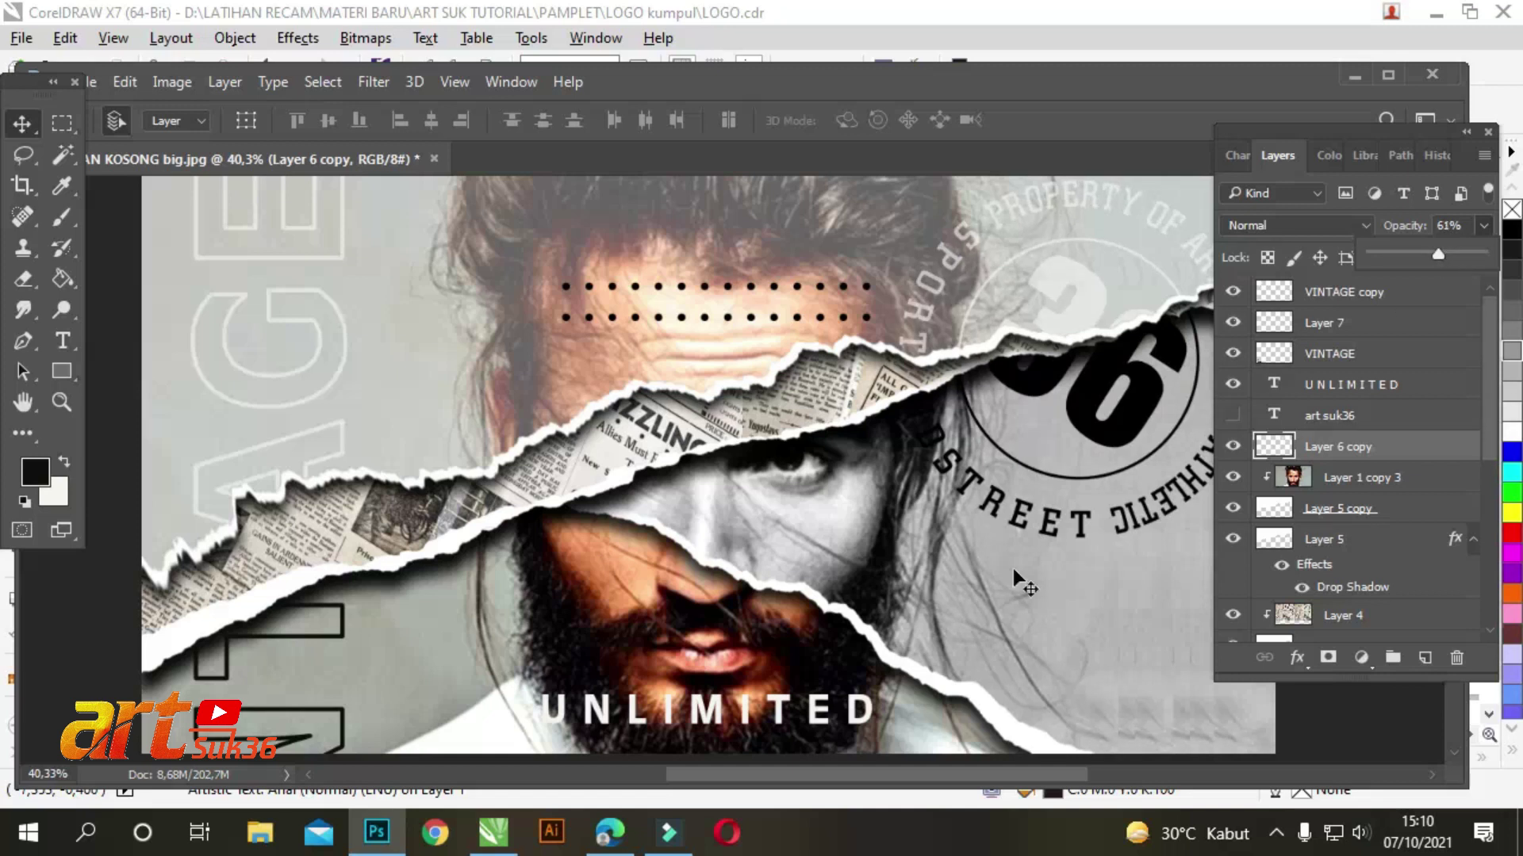
Step: Try a lower UNLIMITED opacity, restore it to full, and set Layer 6 fill to 80%
click(872, 710)
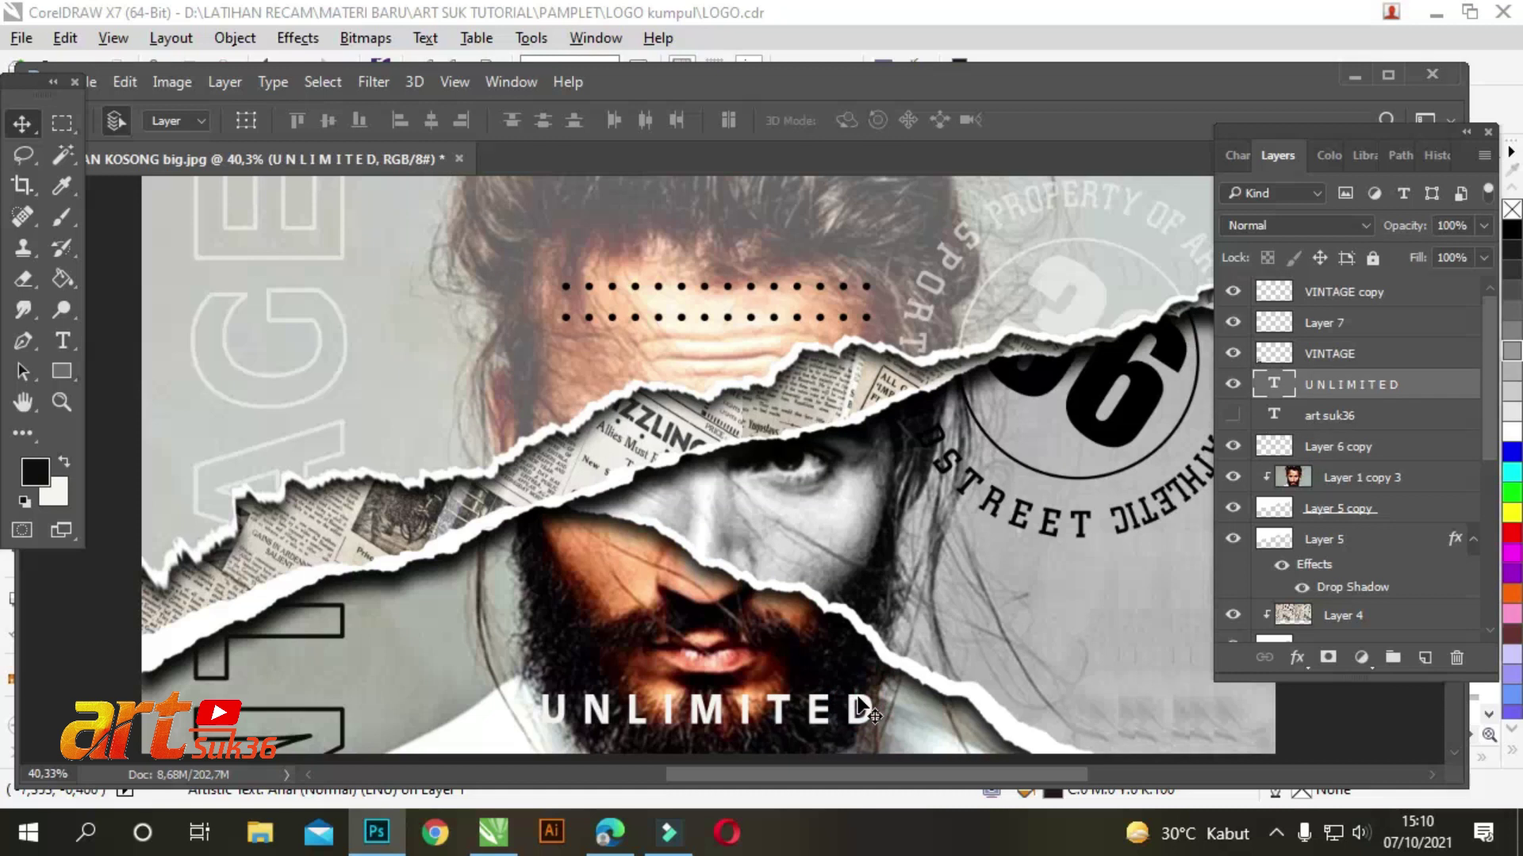
click(1483, 228)
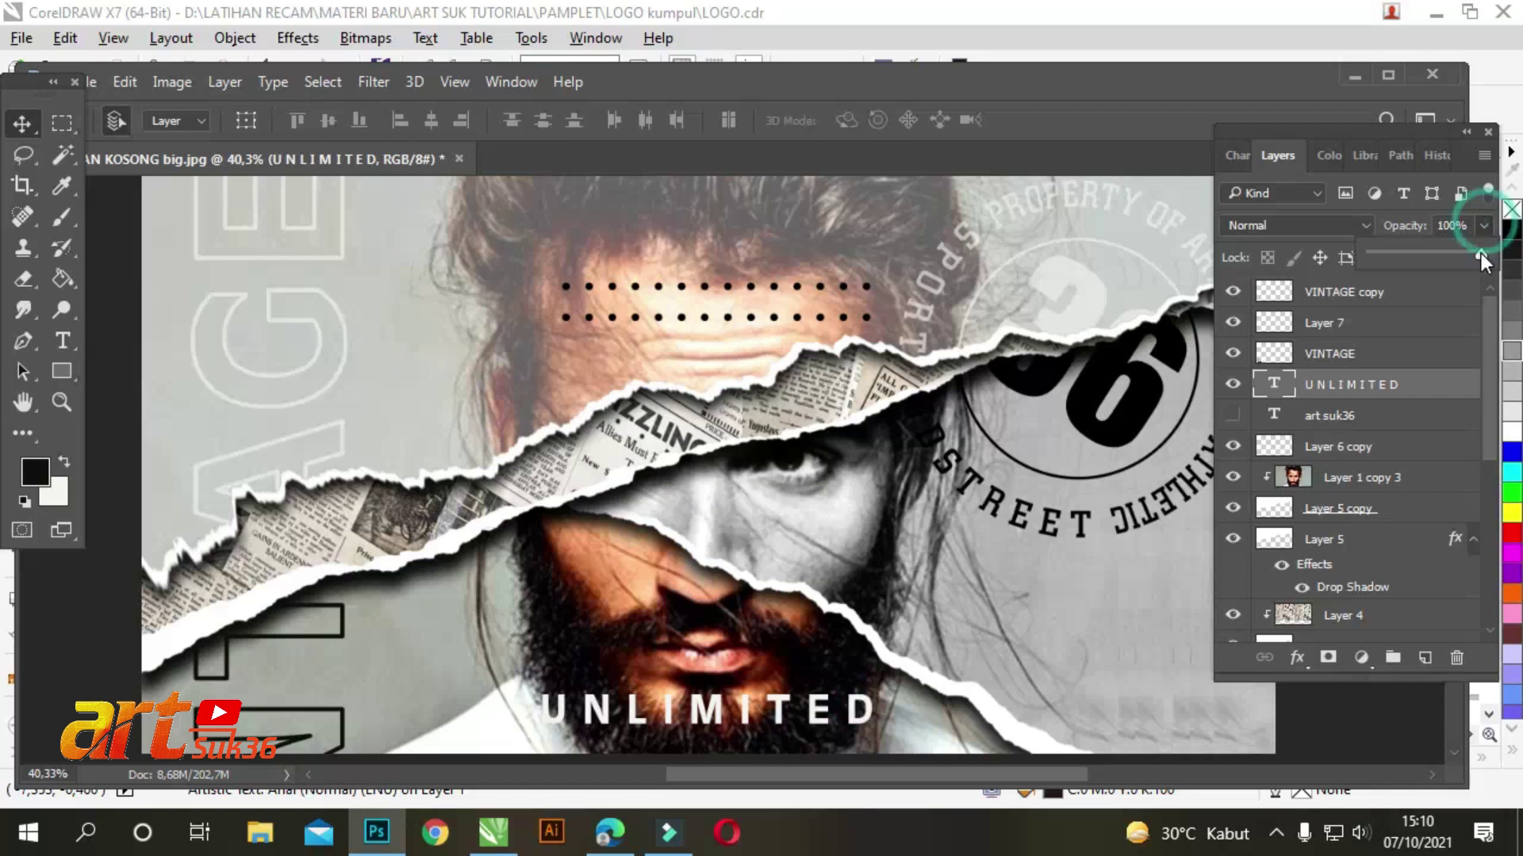
drag(1484, 252, 1434, 254)
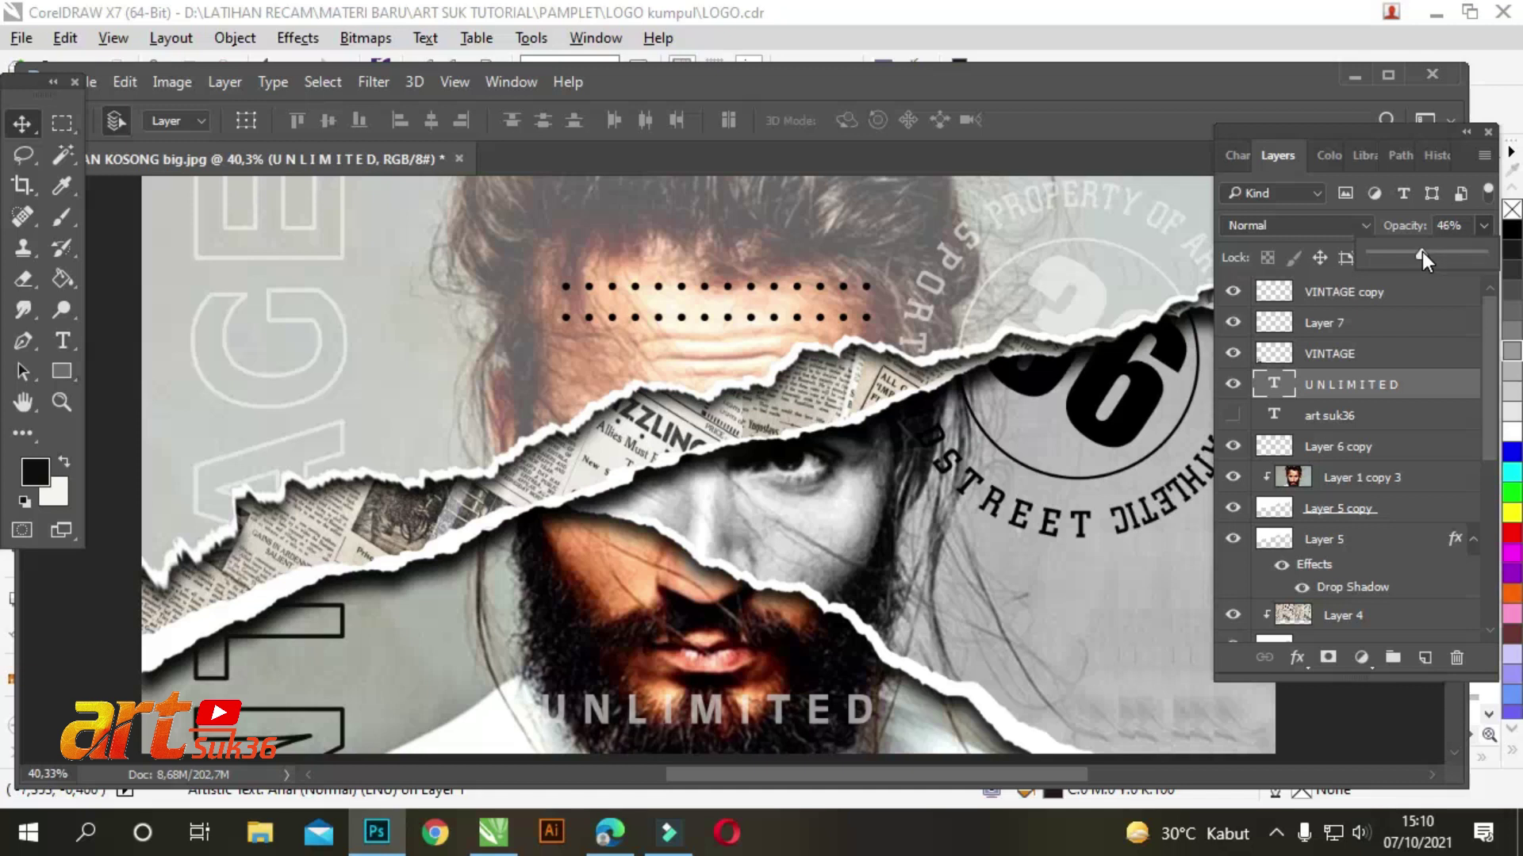
mouse_move(1443, 247)
mouse_down()
mouse_move(1487, 240)
mouse_move(1426, 253)
mouse_move(1483, 252)
mouse_up()
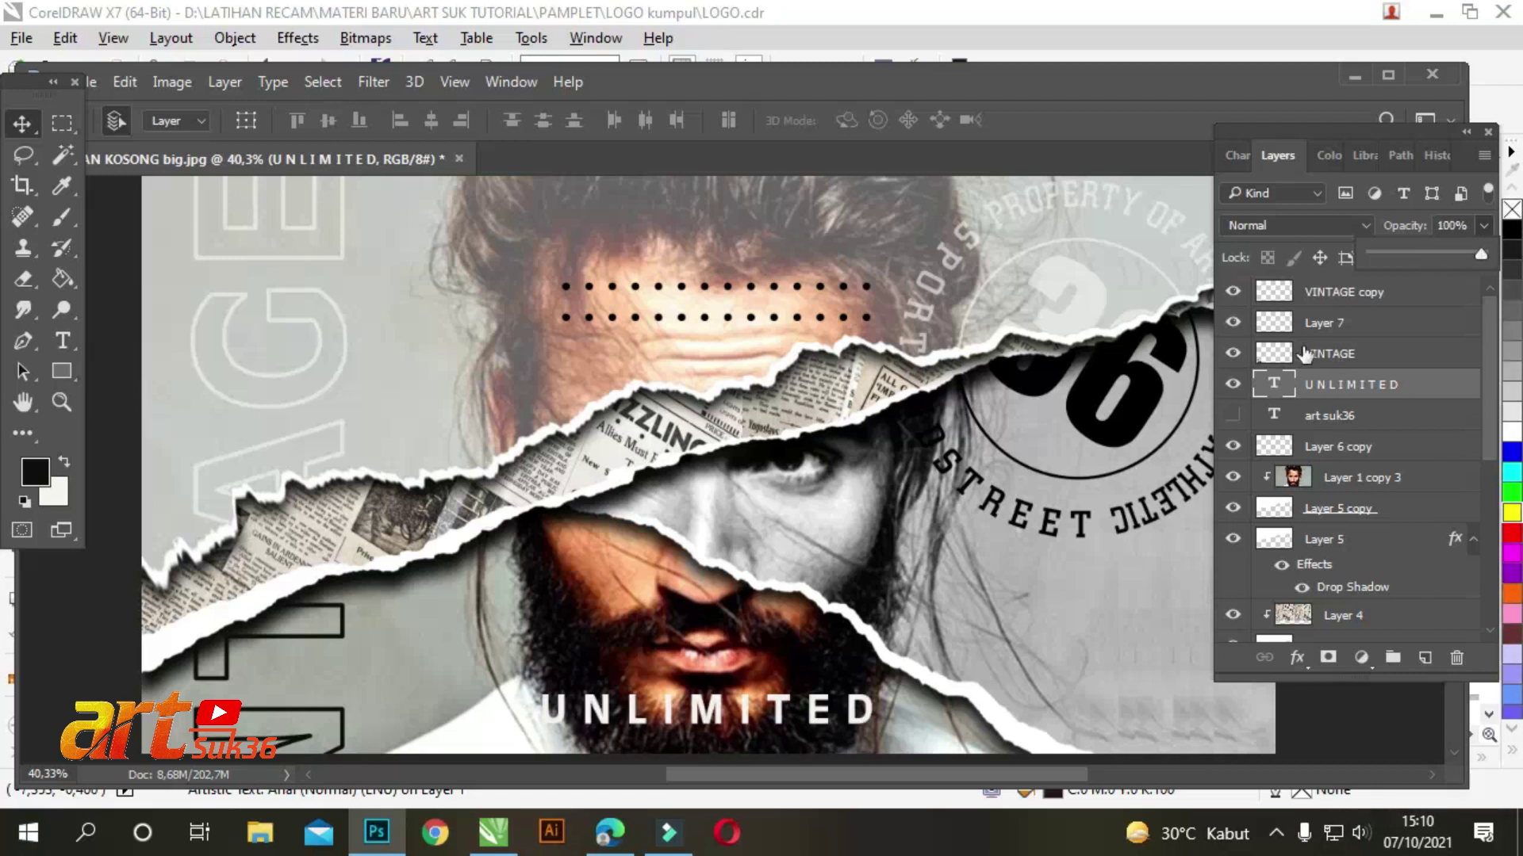
ctrl+click(1153, 405)
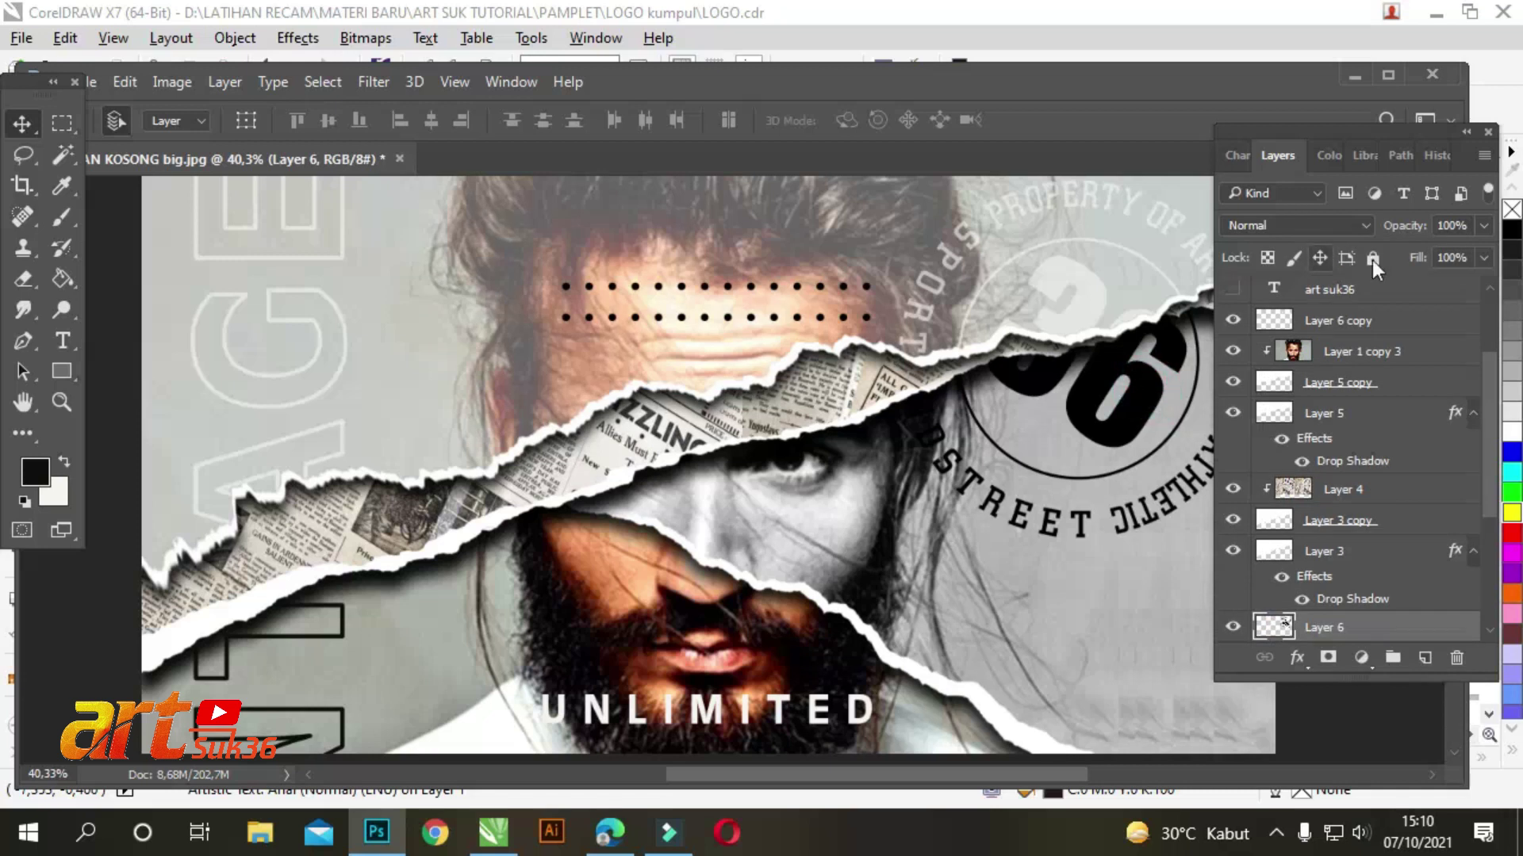
click(1483, 258)
drag(1475, 287, 1431, 289)
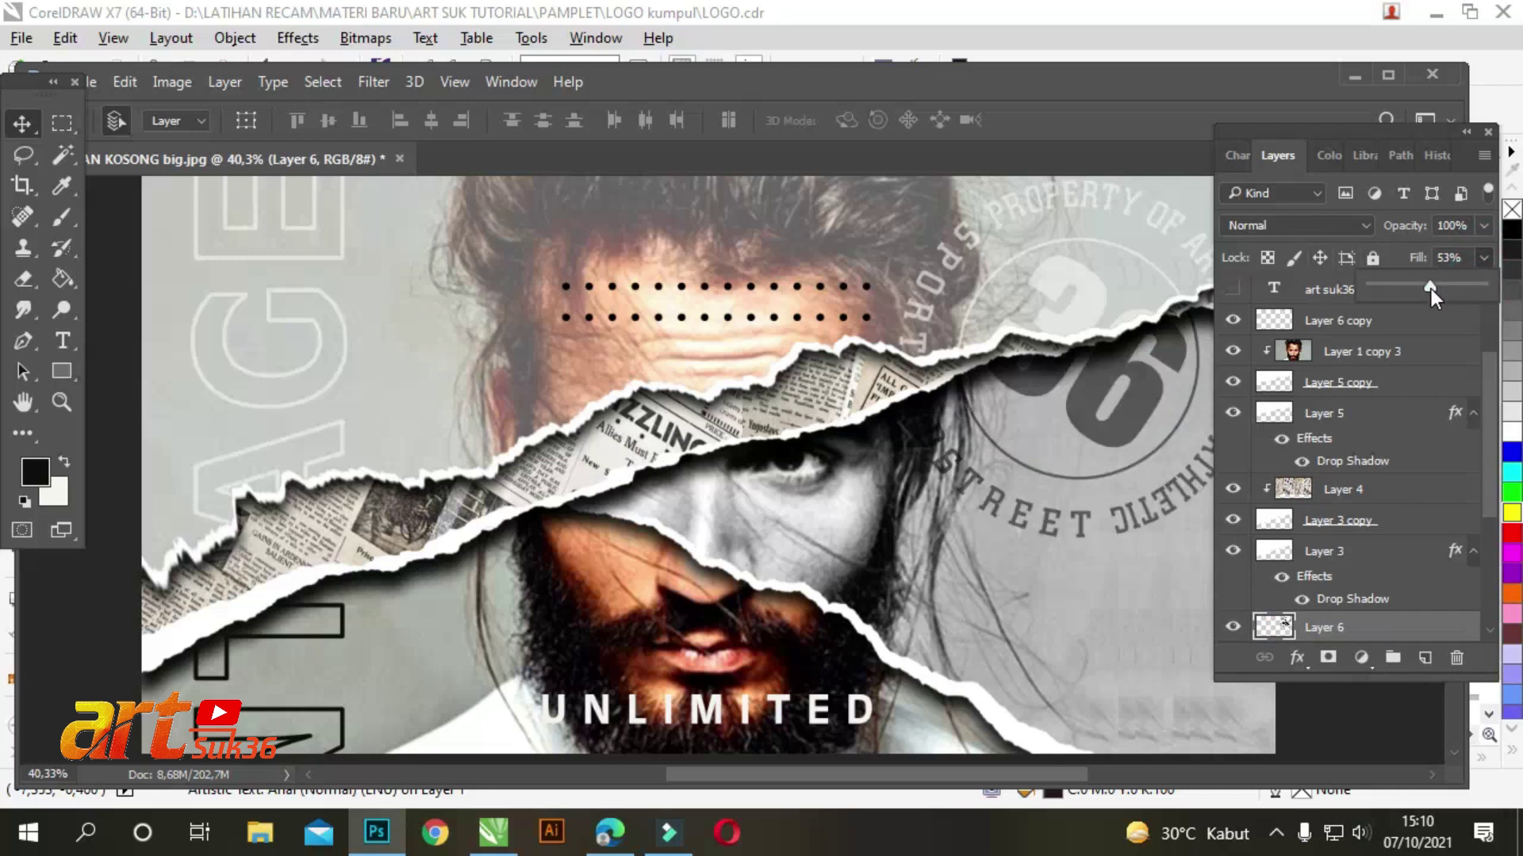
drag(1430, 289, 1459, 287)
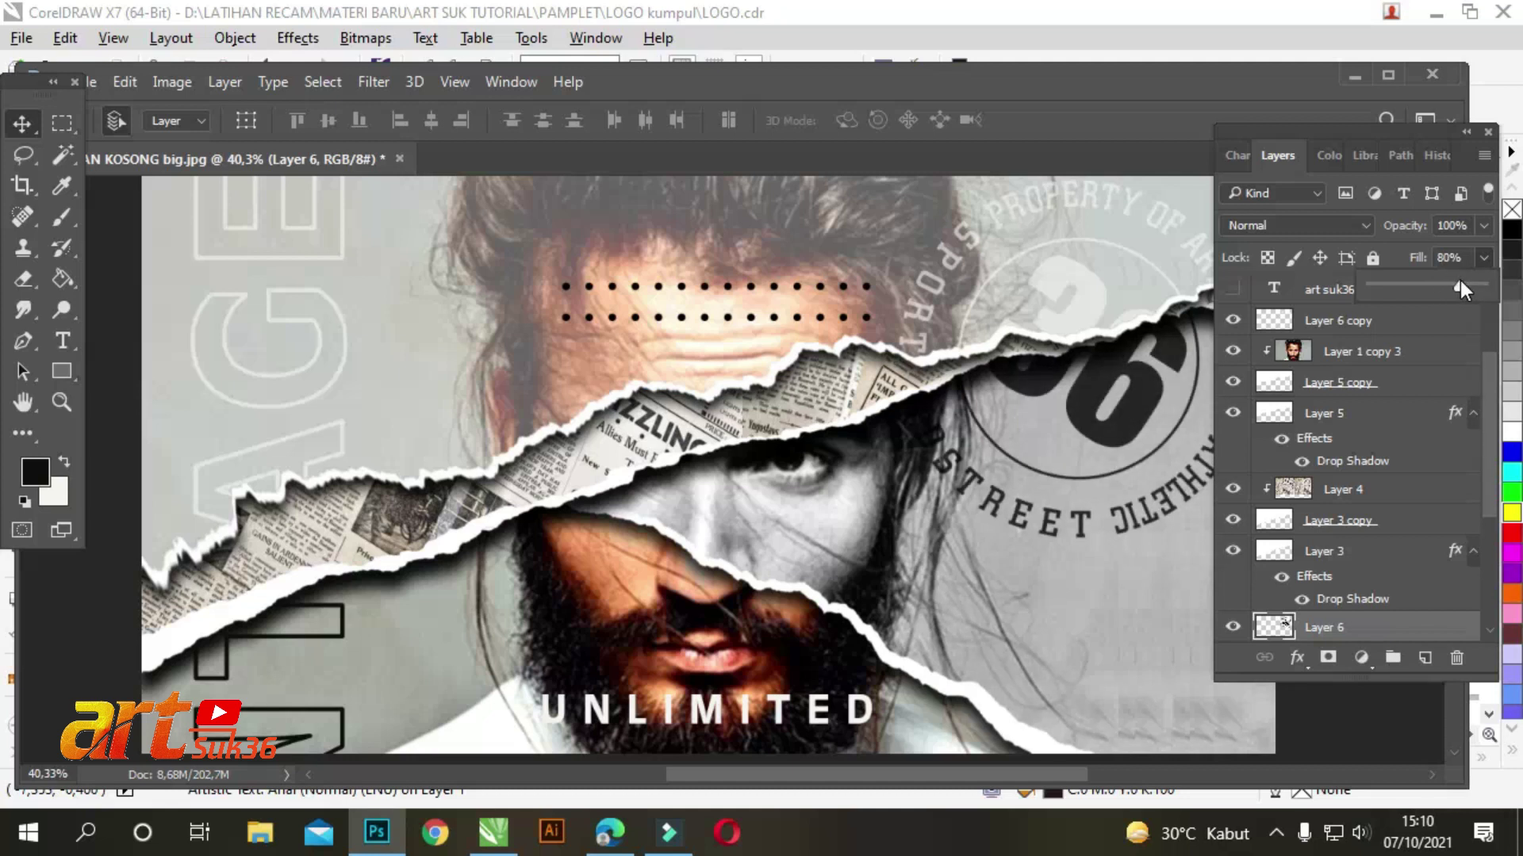
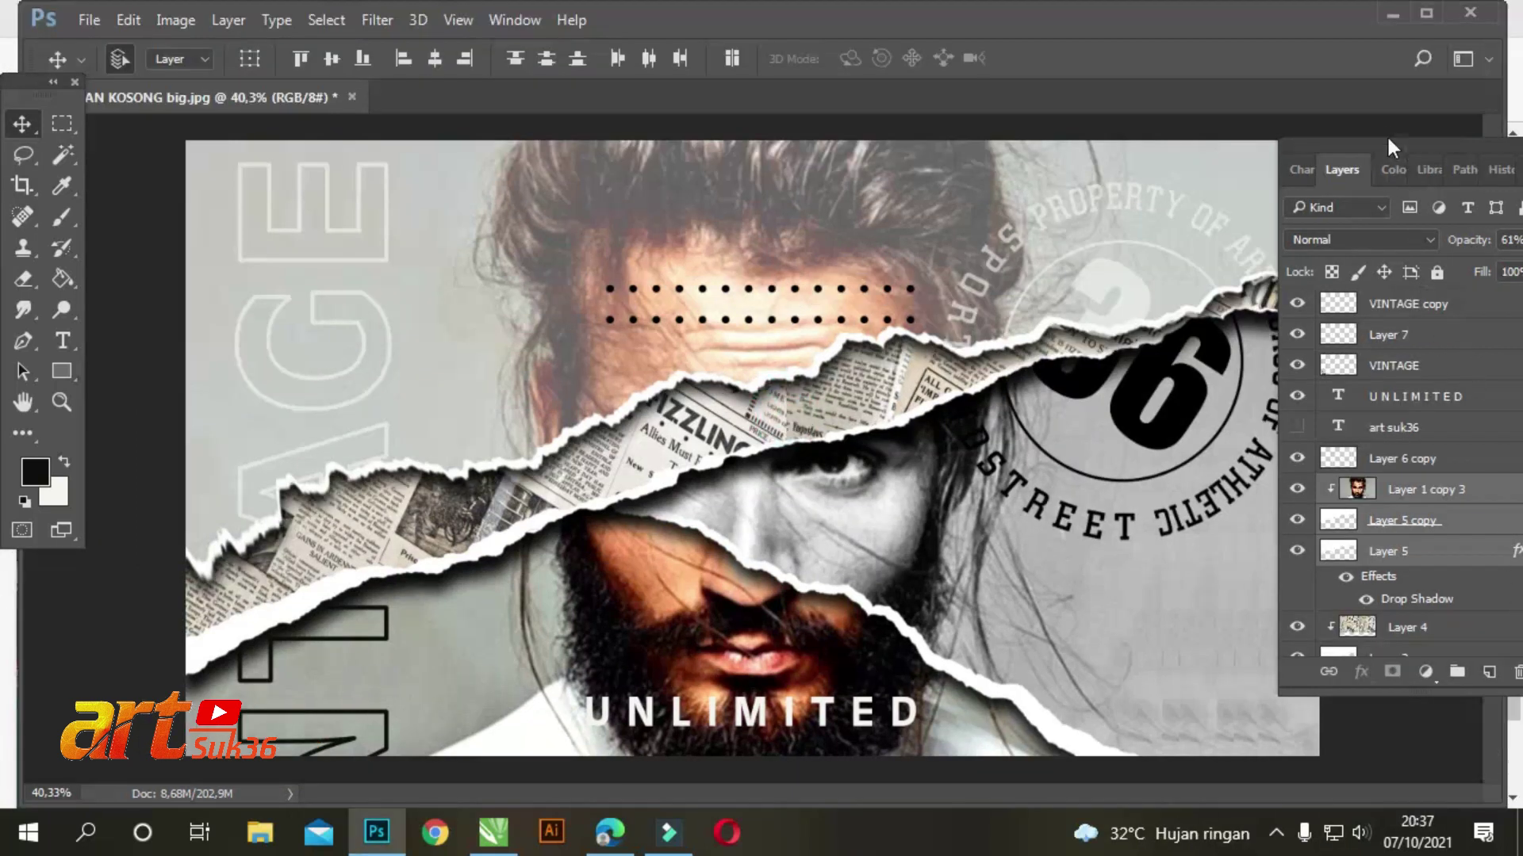
Step: Nudge the torn newspaper strip (Layer 4 and Layer 3) up two pixels
drag(1389, 147, 1368, 138)
scroll(1417, 369, down, 2)
scroll(1417, 369, down, 1)
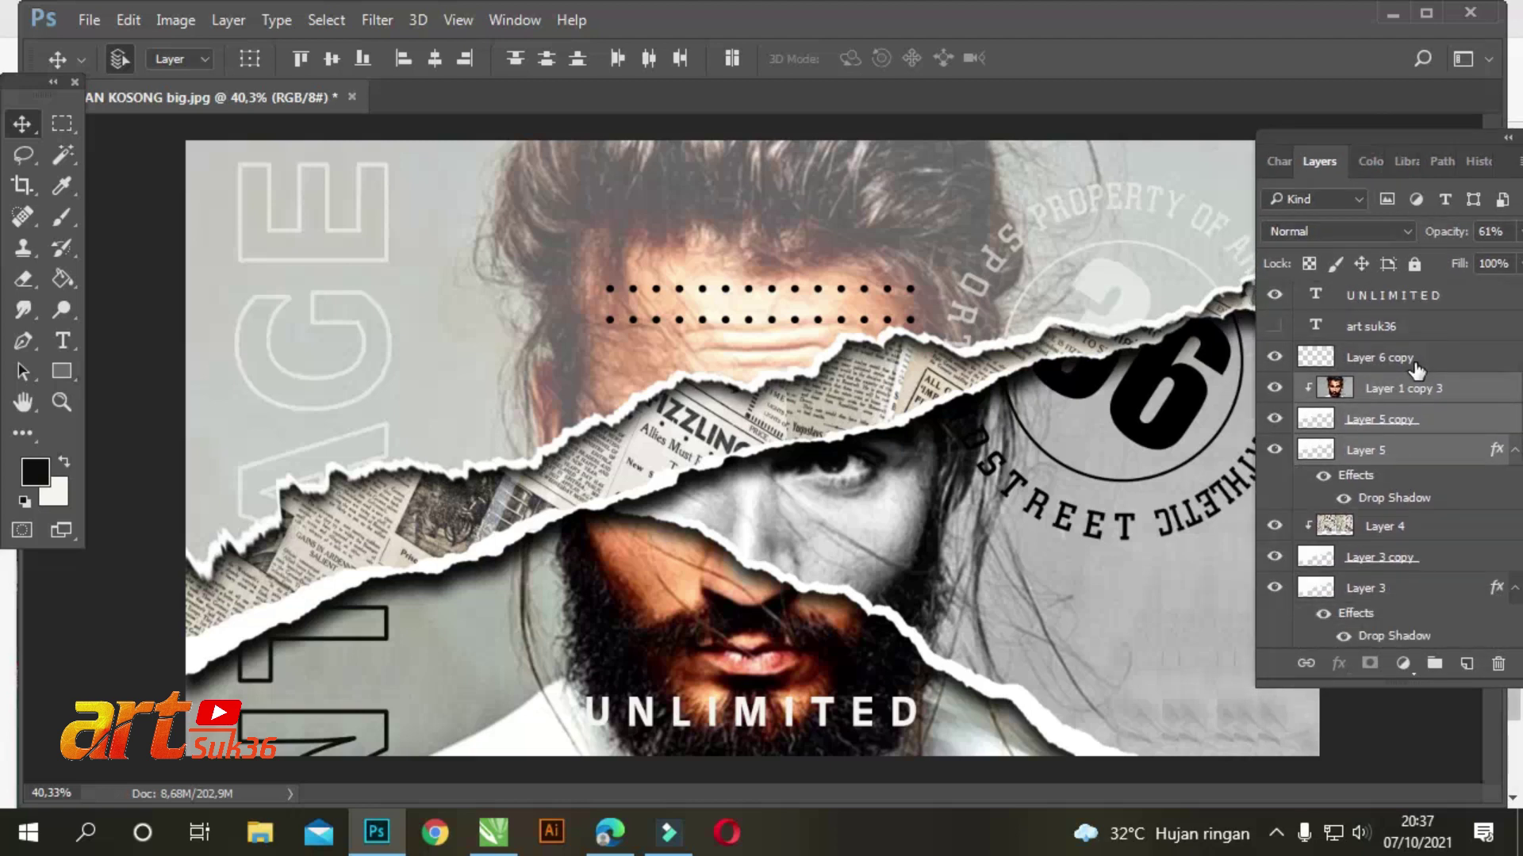
click(1373, 527)
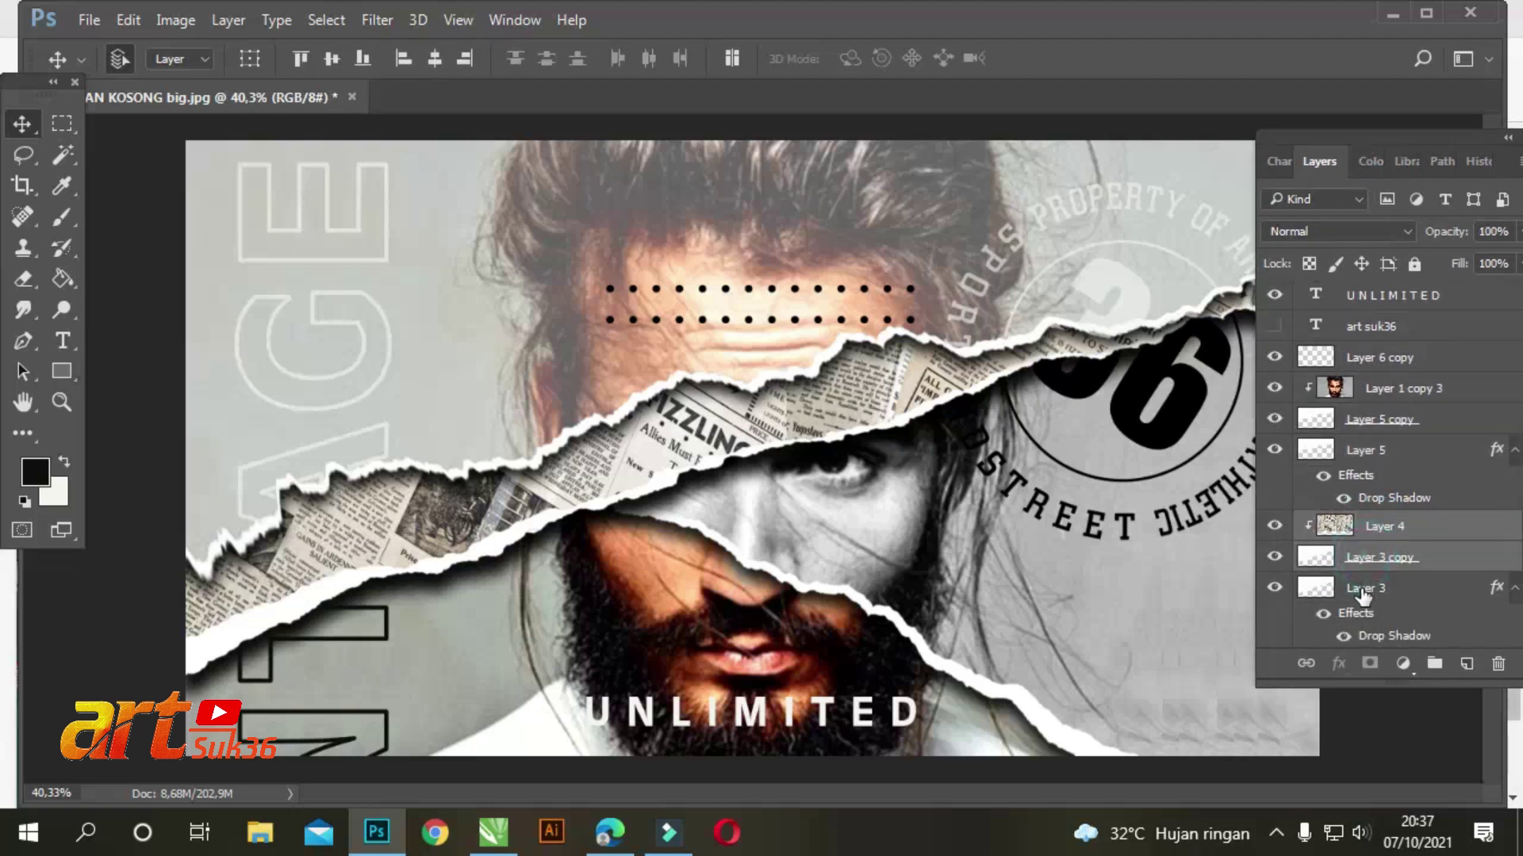
ctrl+click(1362, 591)
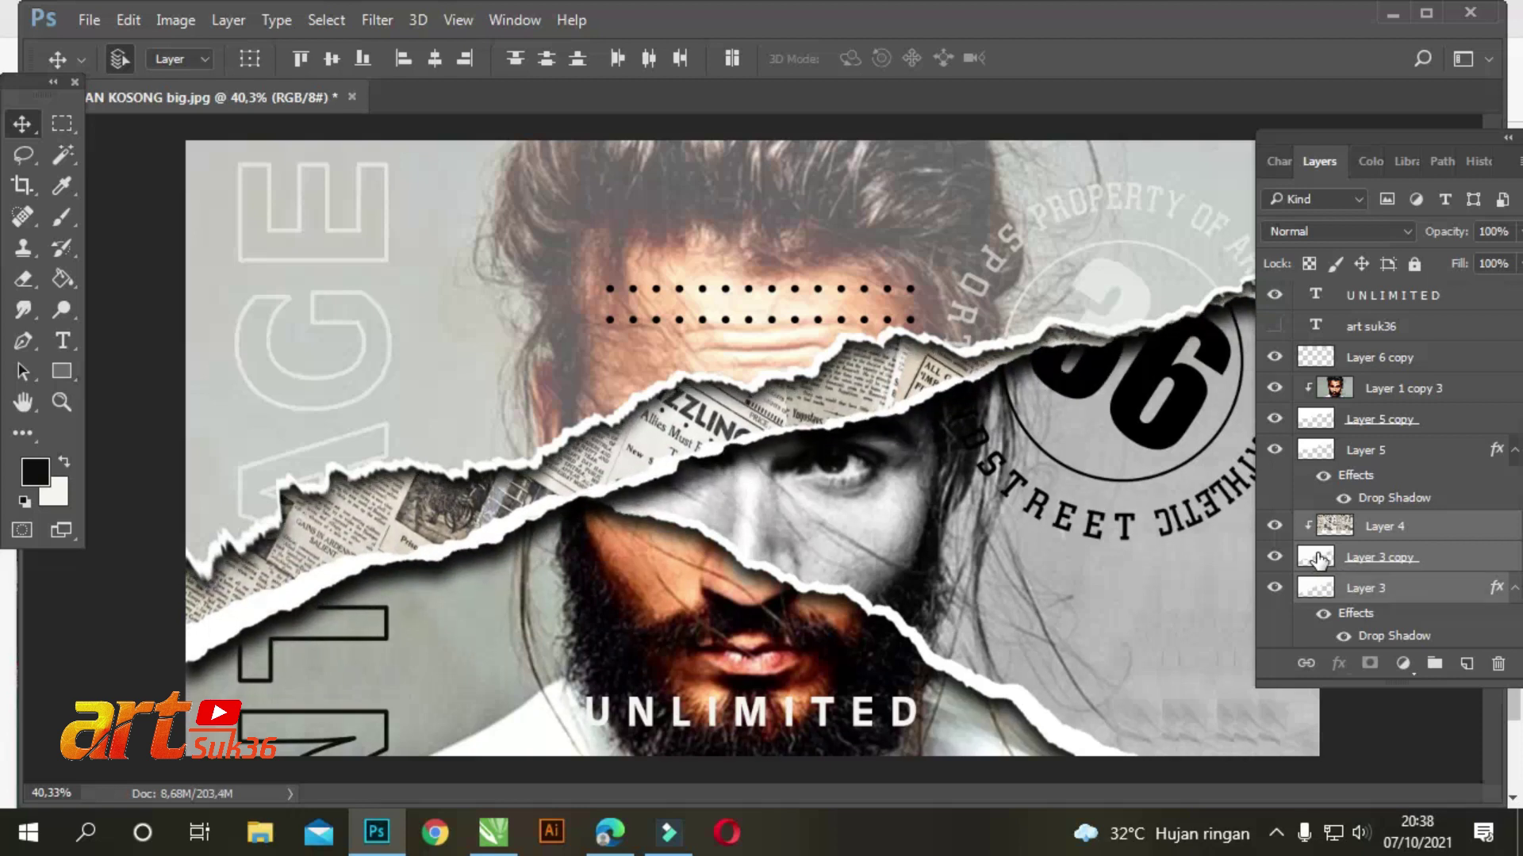
key(Up)
key(Up)
key(Up)
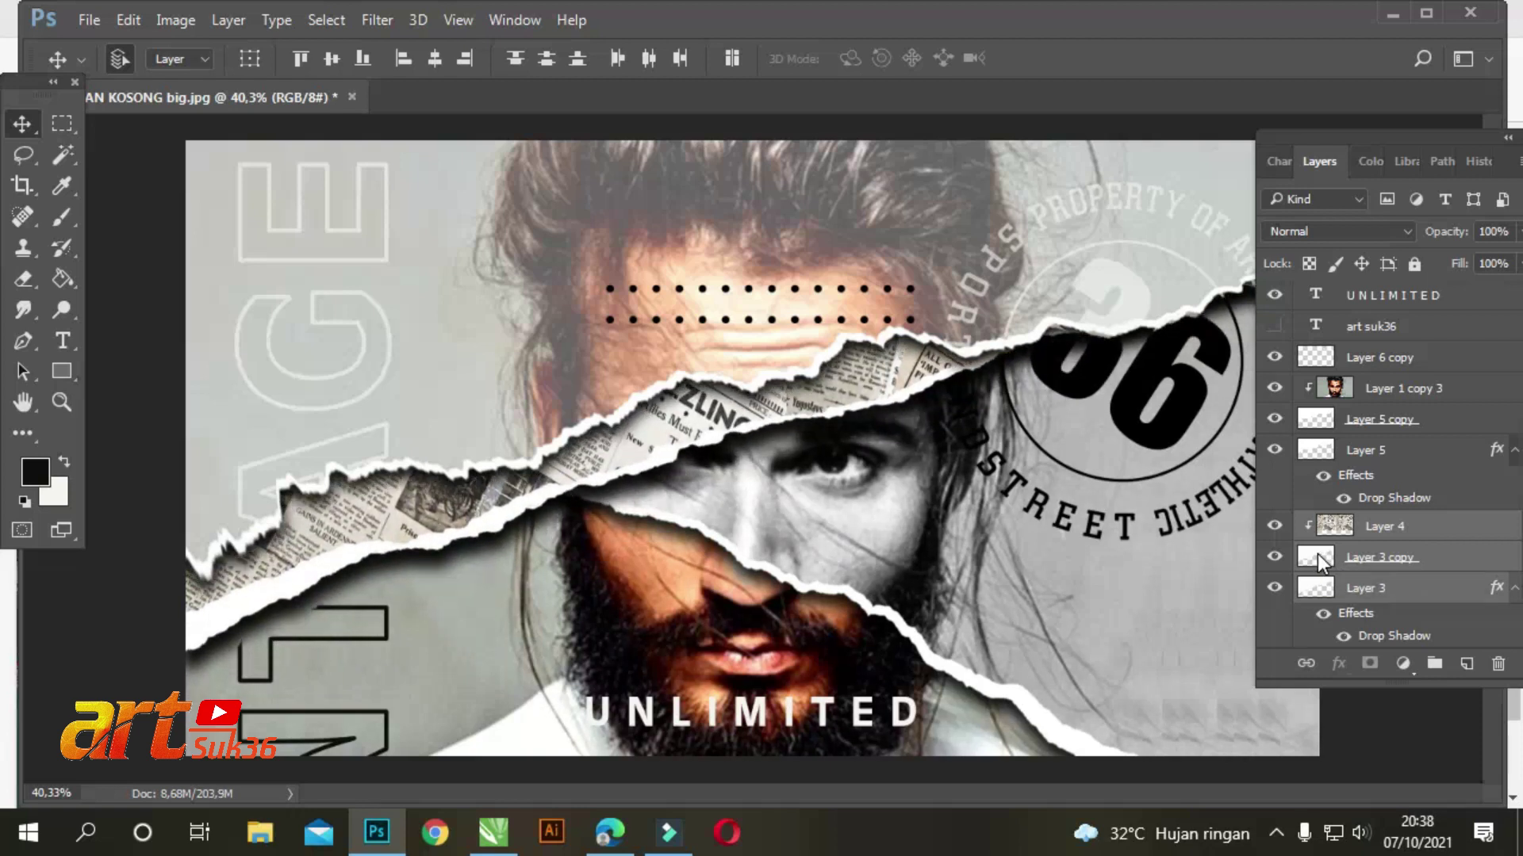
key(Up)
key(Up)
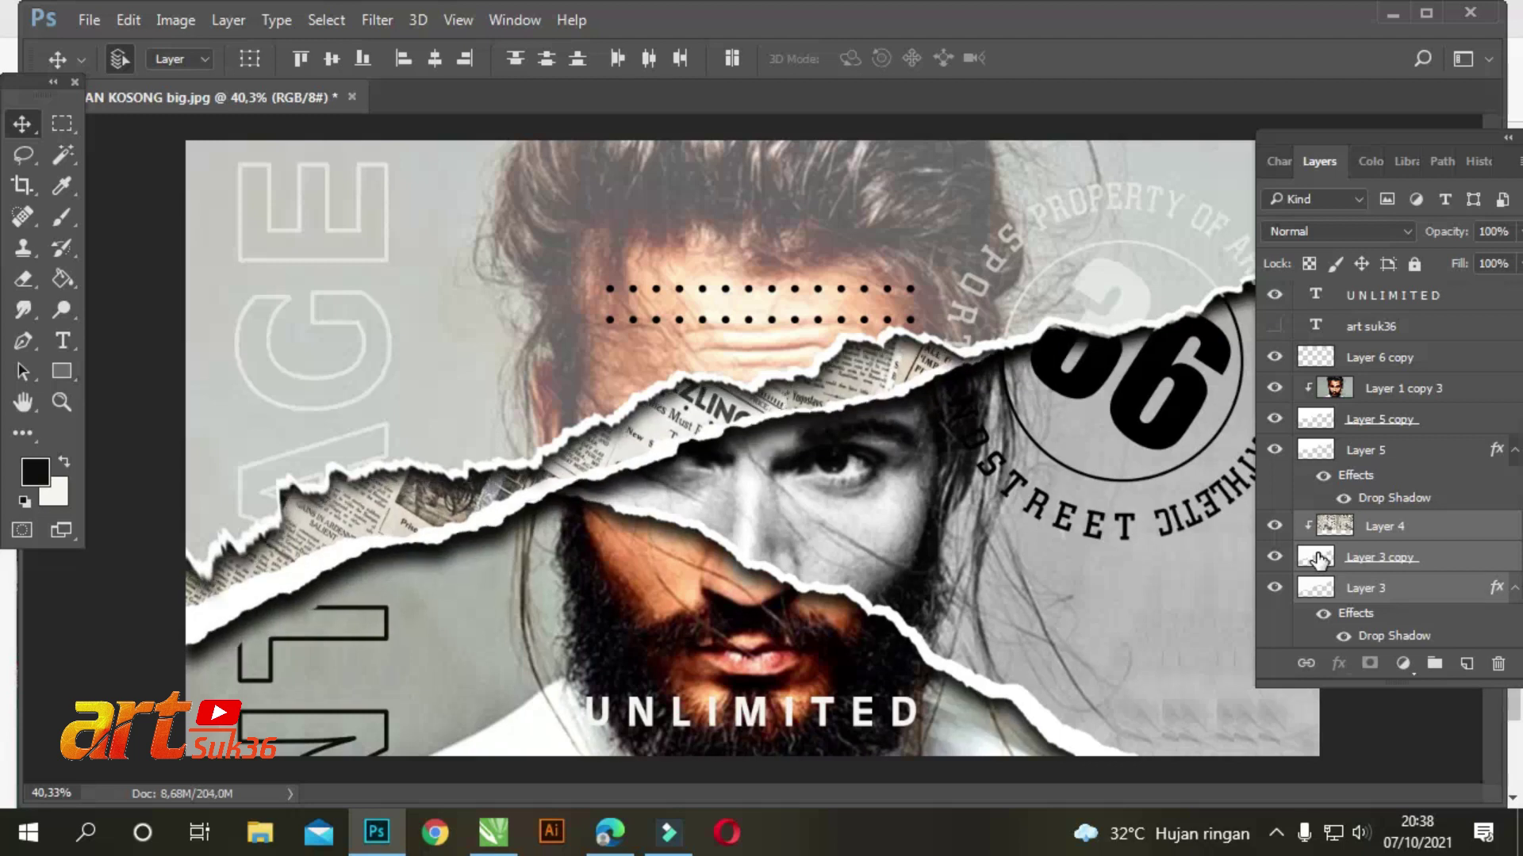
Step: Move Layer 1 copy 3, Layer 5 copy and Layer 5 up together
click(782, 192)
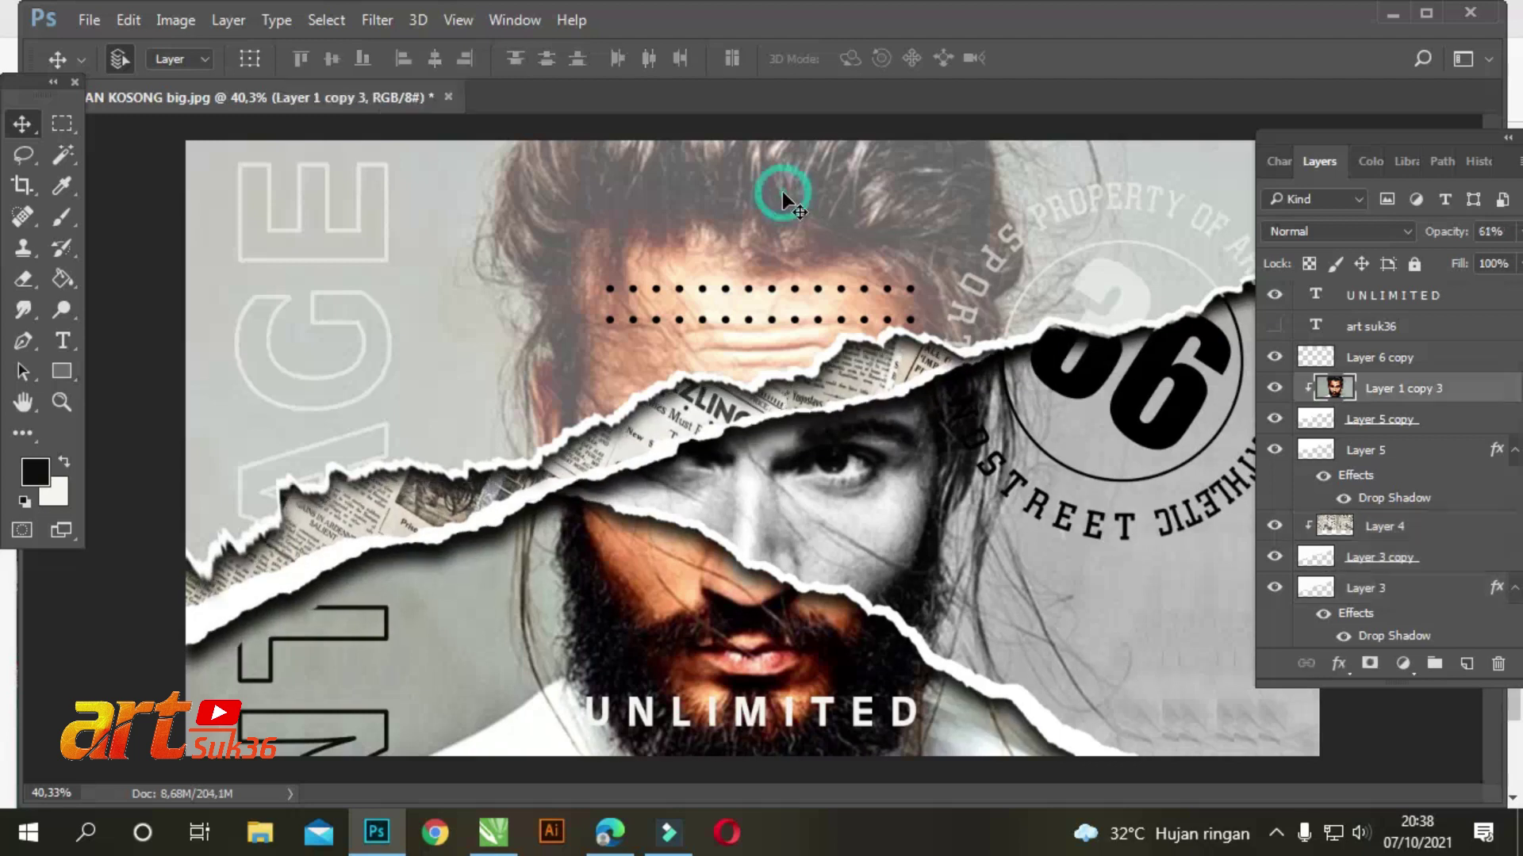
ctrl+click(1393, 428)
ctrl+click(1368, 453)
key(Up)
key(Up)
key(Up)
key(Up)
key(Up)
key(Up)
key(Up)
key(Up)
key(Up)
key(Up)
key(Up)
key(Up)
key(Up)
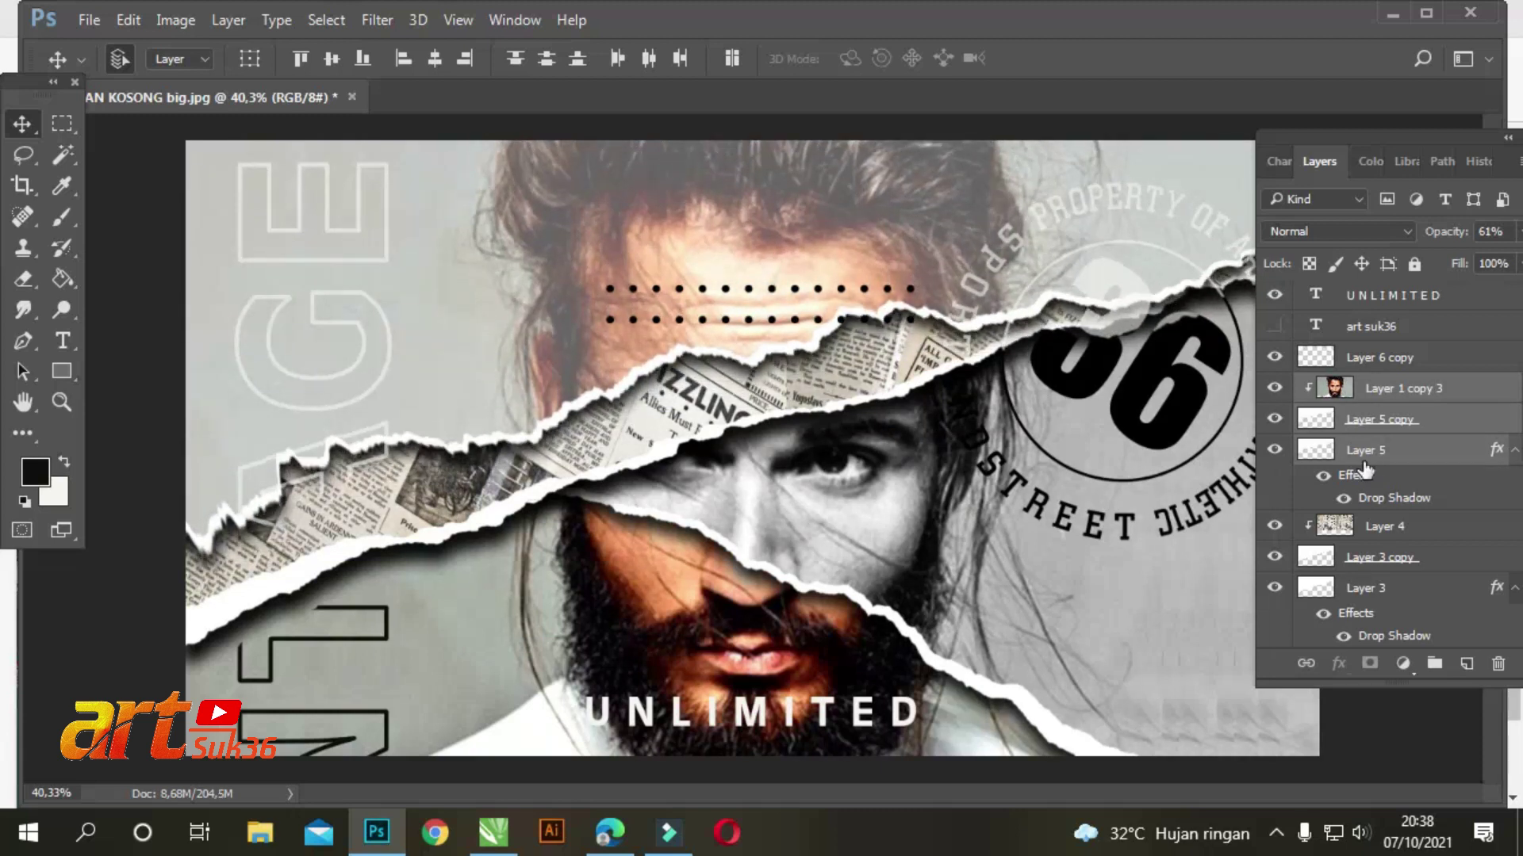
key(Up)
key(Up)
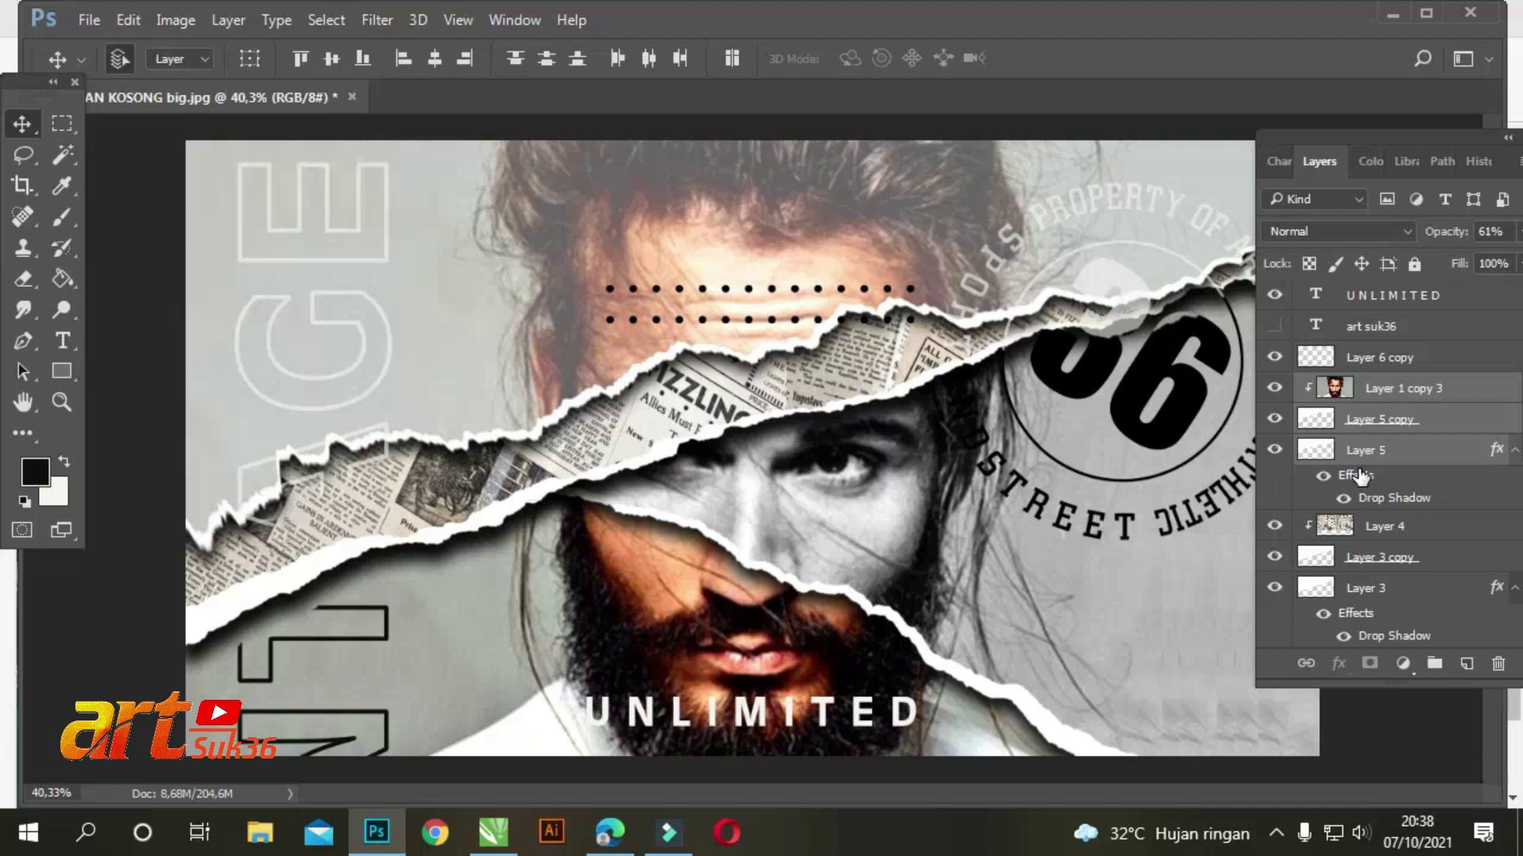
Step: Shift Layer 6 copy's torn edge and the Layer 7 dotted pattern up slightly
click(1379, 361)
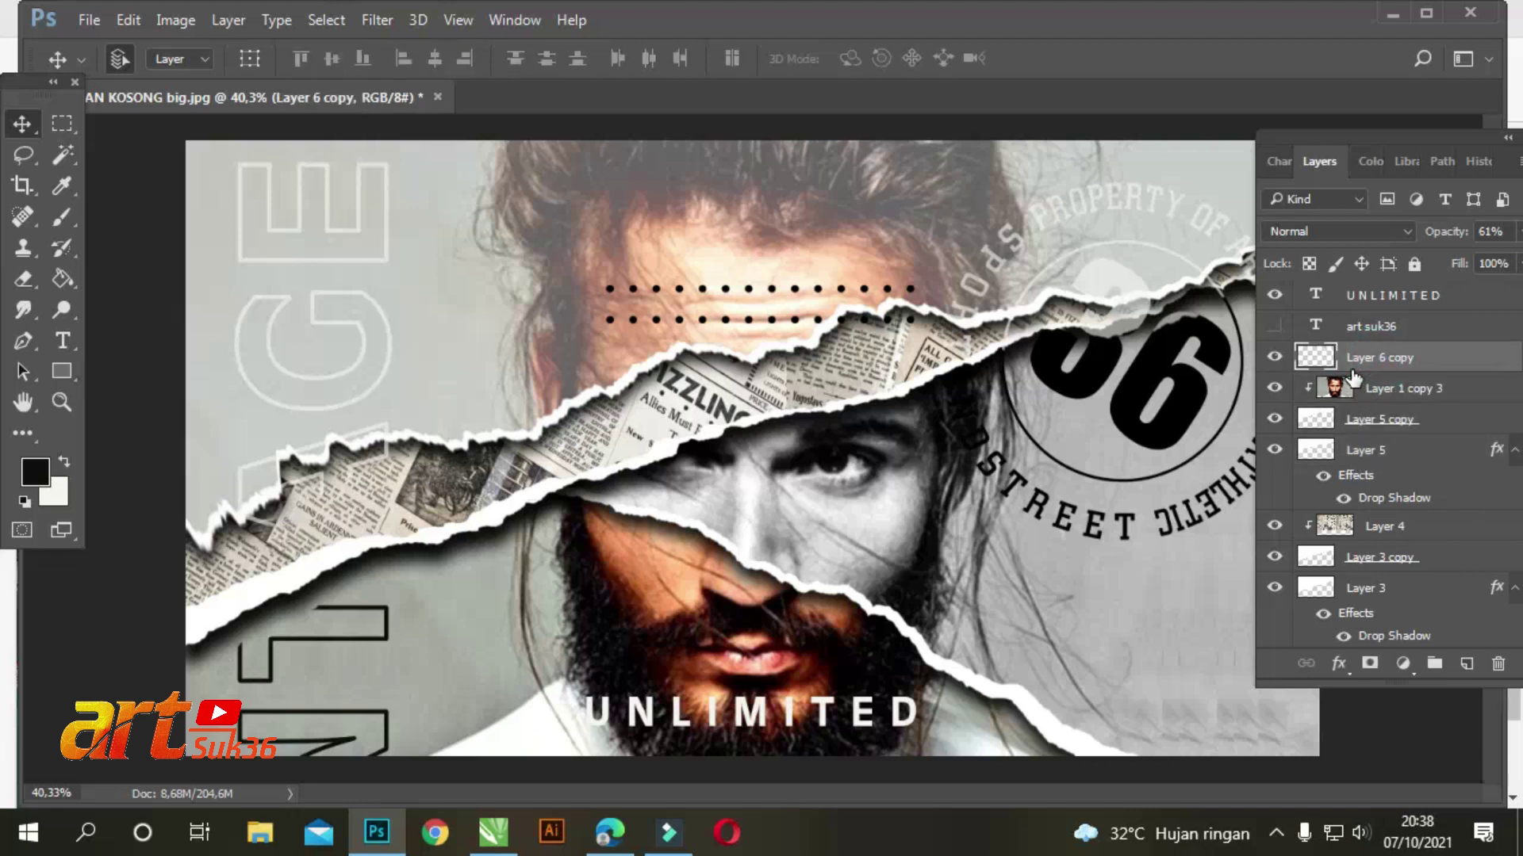
key(shift+Up)
key(shift+Up)
key(shift+Up)
key(shift+Up)
key(shift+Up)
key(shift+Up)
key(shift+Up)
key(shift+Up)
key(shift+Up)
key(shift+Up)
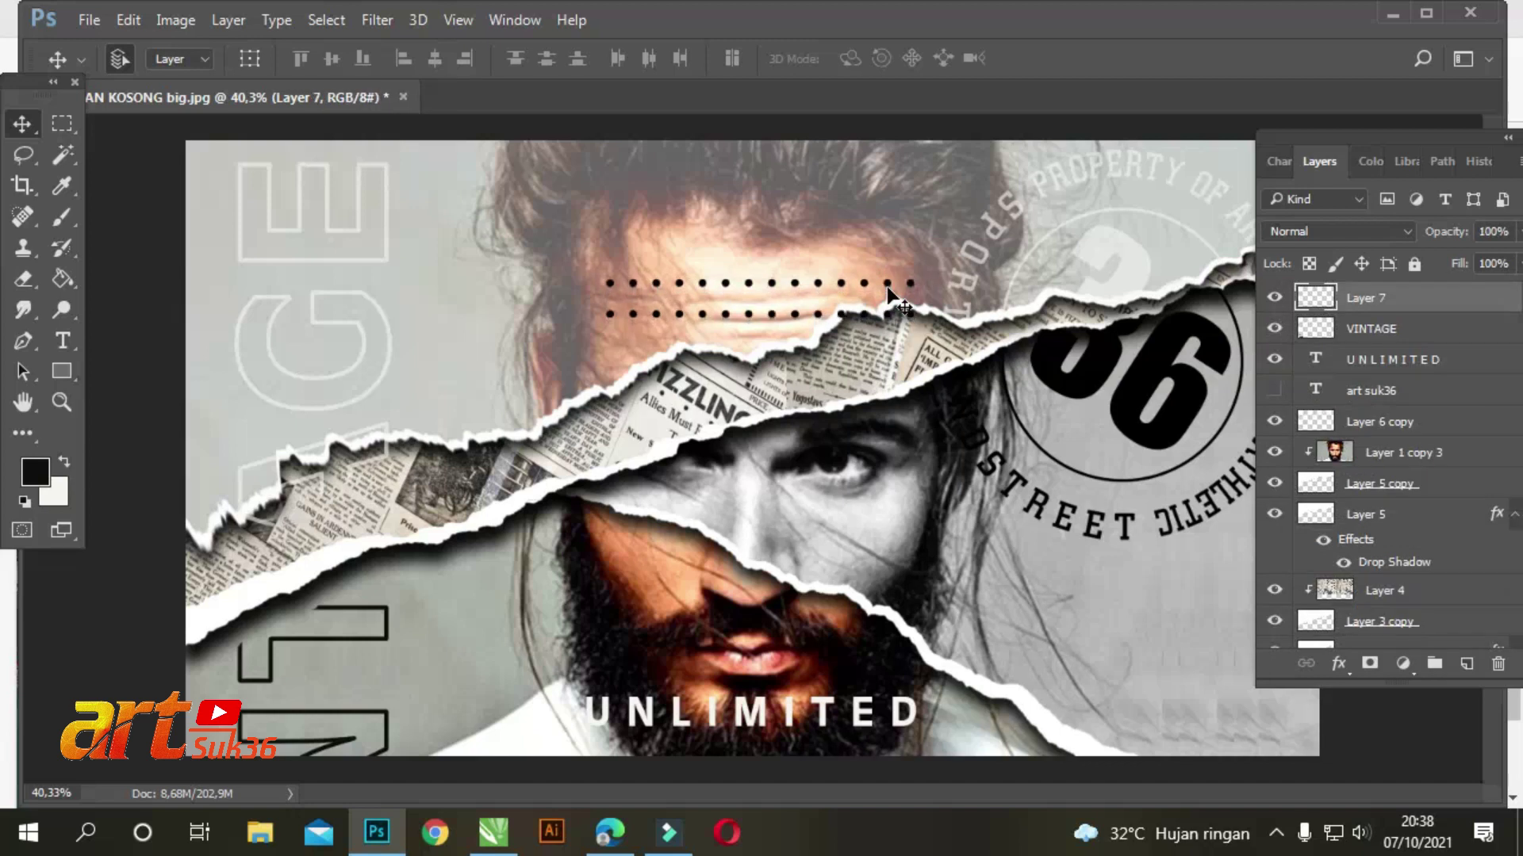
key(shift+Up)
key(shift+Up)
key(shift+Up)
key(shift+Up)
key(shift+Up)
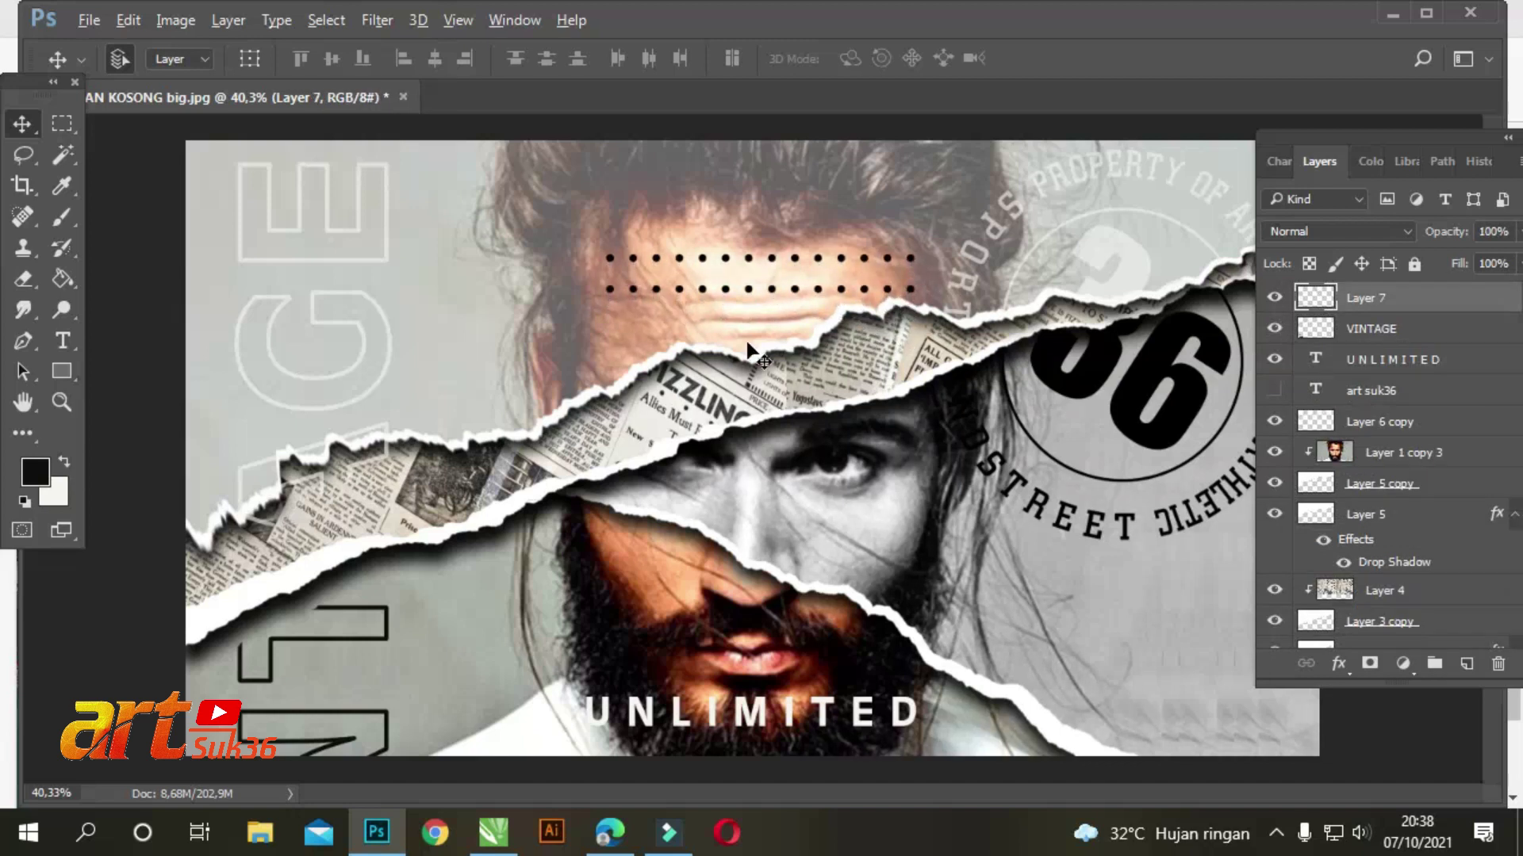
scroll(746, 352, down, 1)
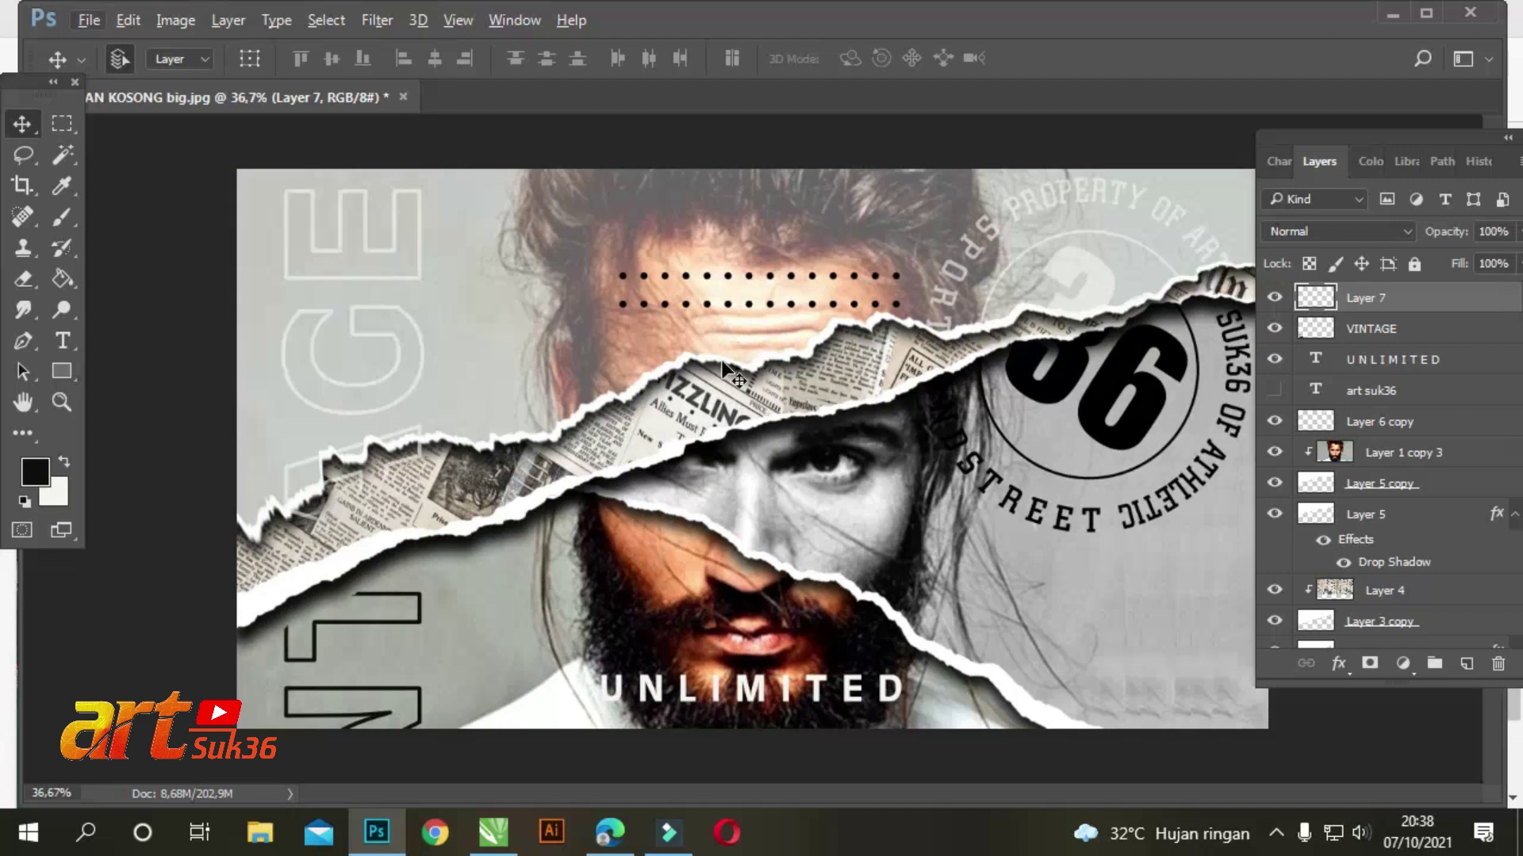
Step: Lower Layer 2's opacity
click(849, 591)
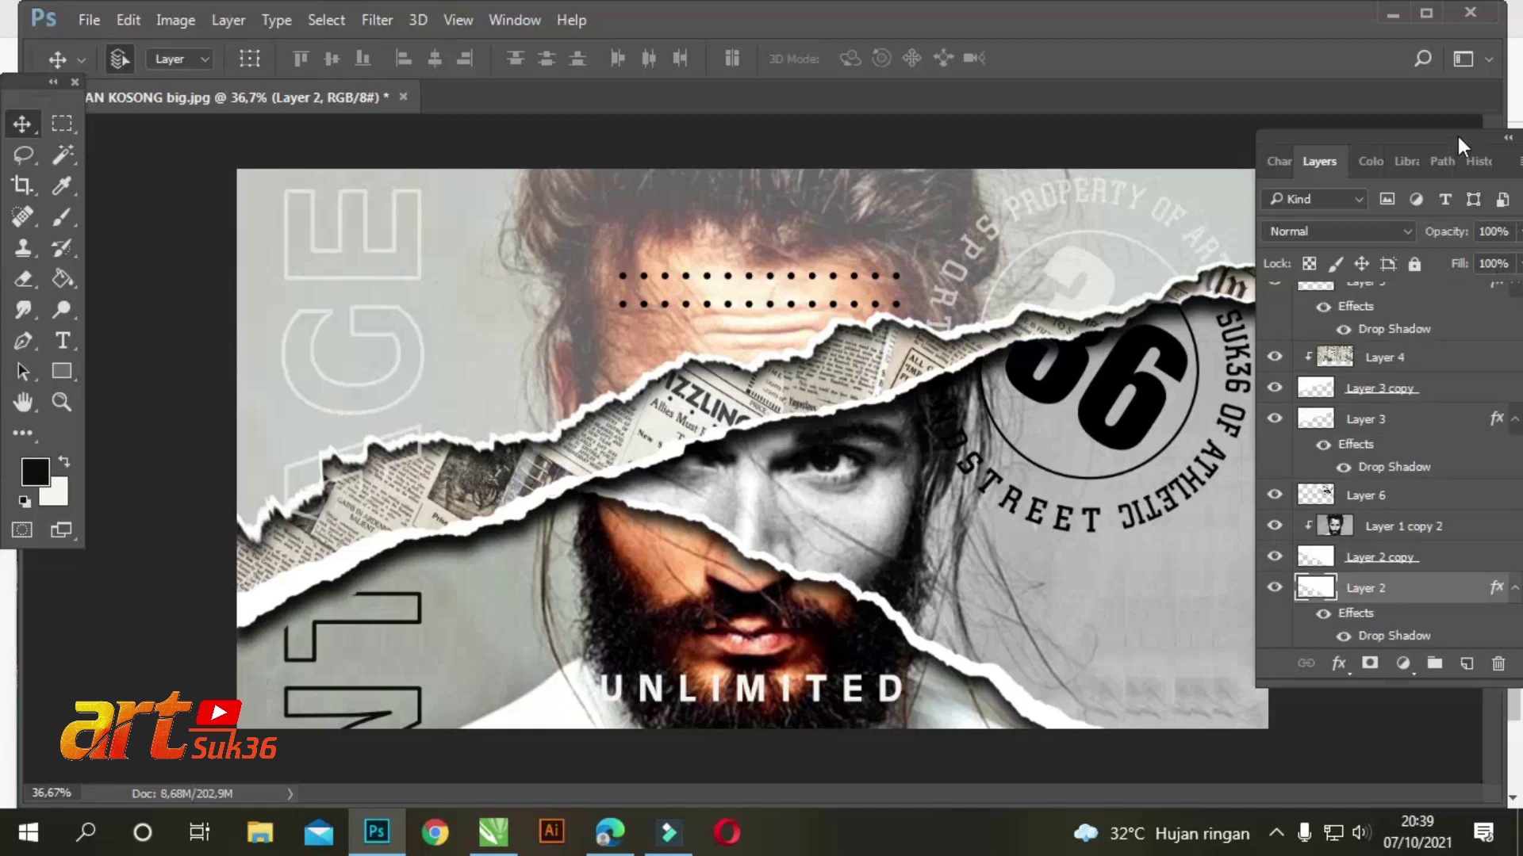
drag(1457, 136, 1420, 135)
click(1488, 231)
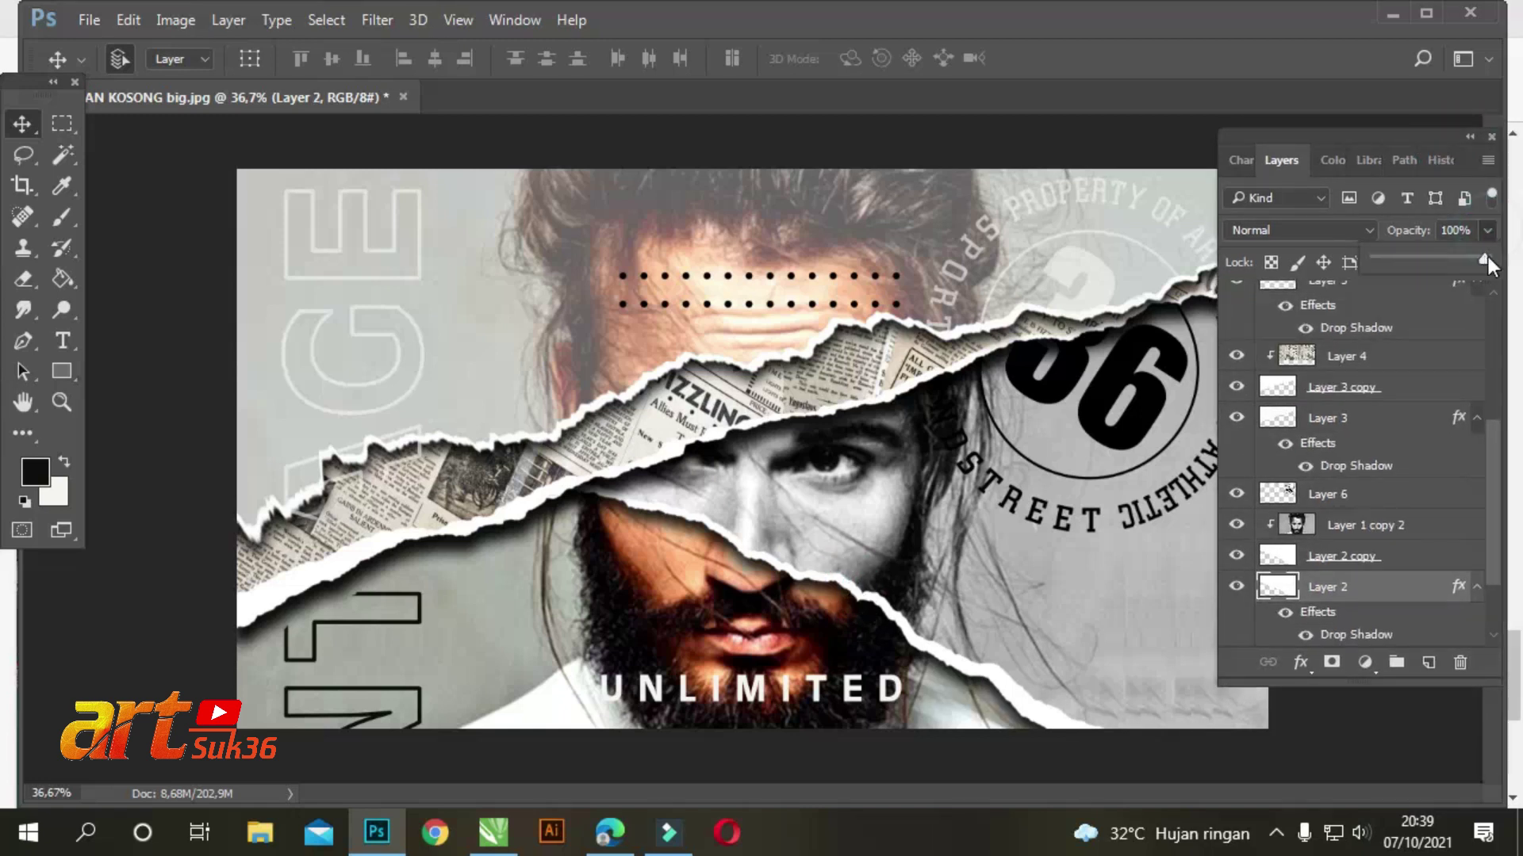
drag(1477, 258, 1463, 253)
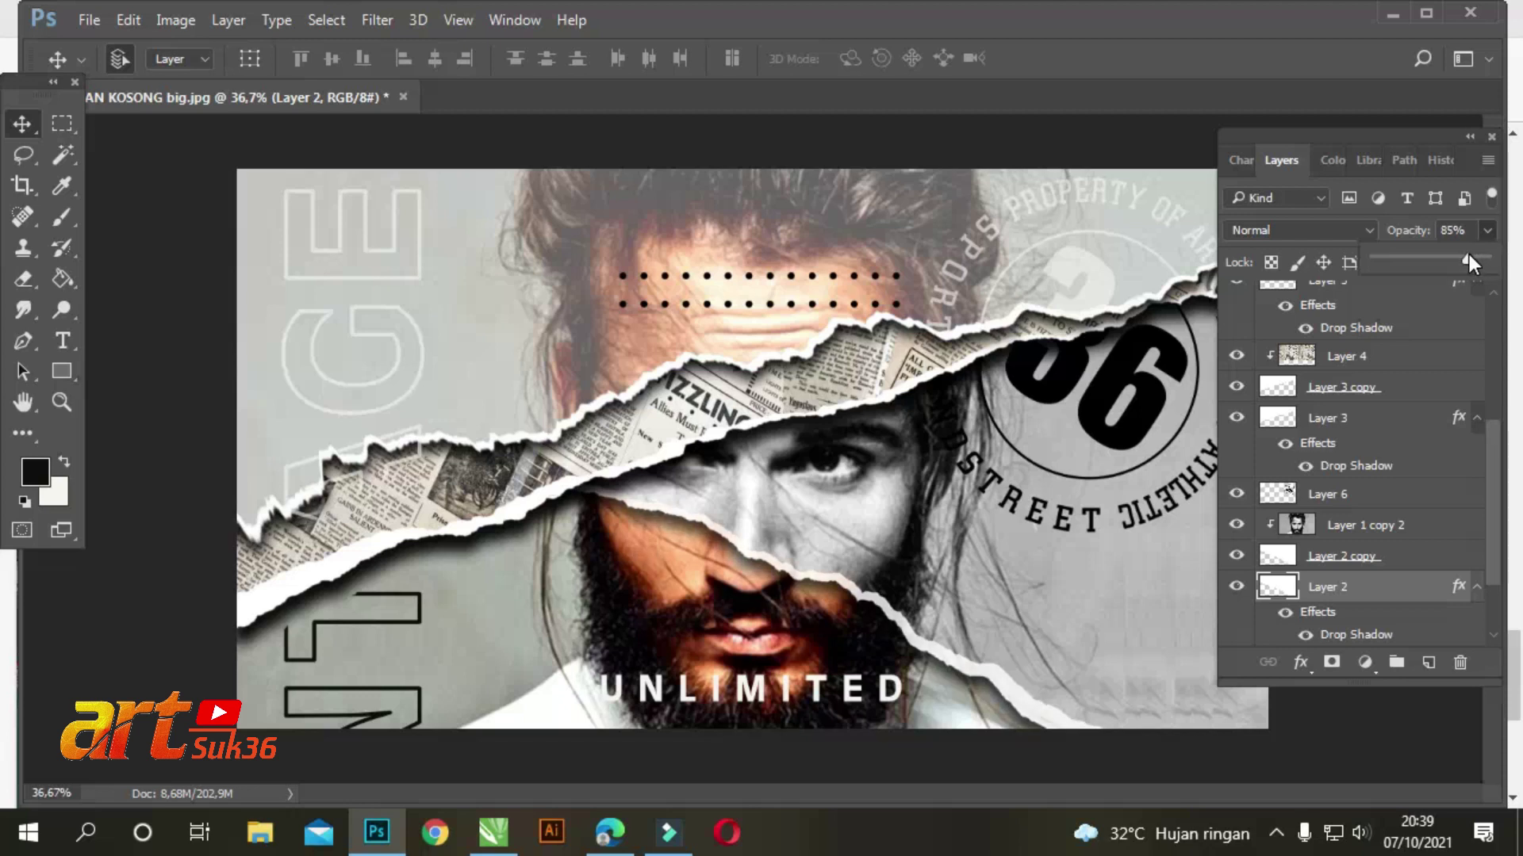
Step: Set Layer 5's fill to 0% and reduce Layer 6's fill to 63%, fading the 36 badge
click(842, 341)
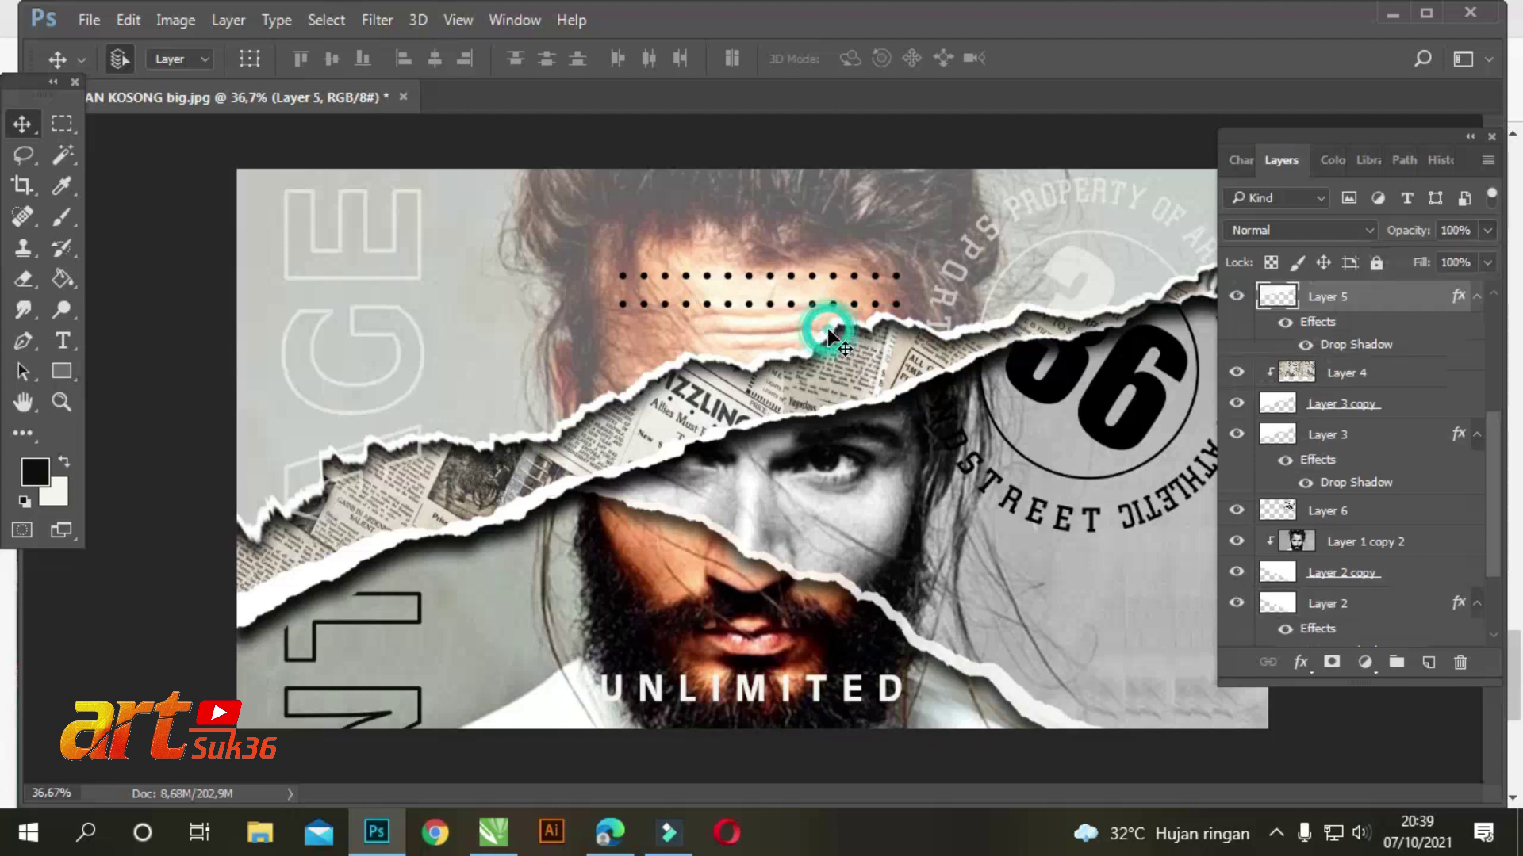
click(1488, 262)
drag(1486, 290, 1393, 278)
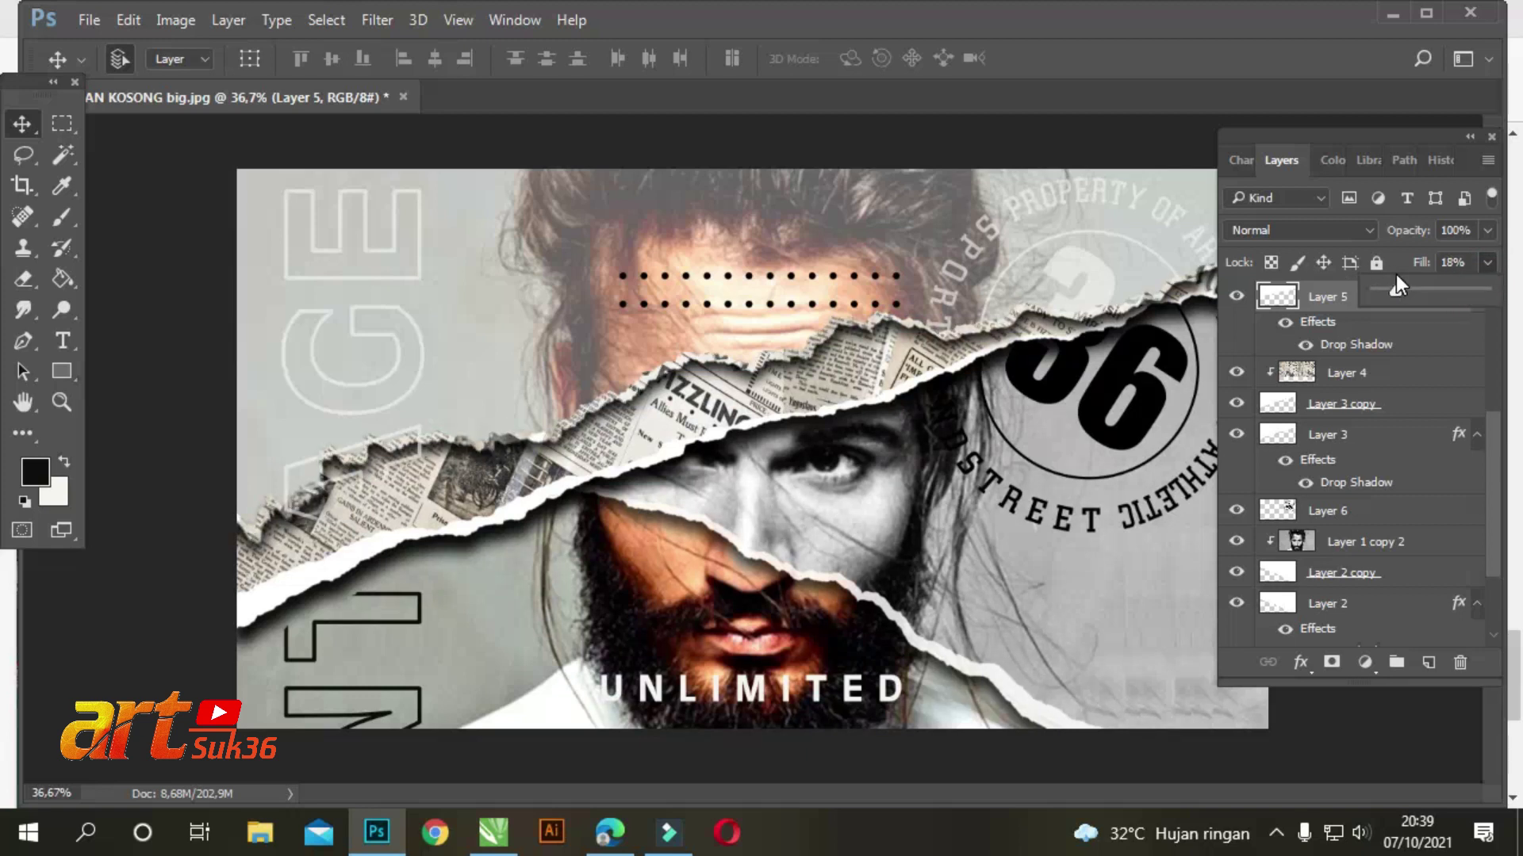
mouse_move(1396, 274)
mouse_down()
mouse_move(1376, 273)
mouse_move(1448, 275)
mouse_up()
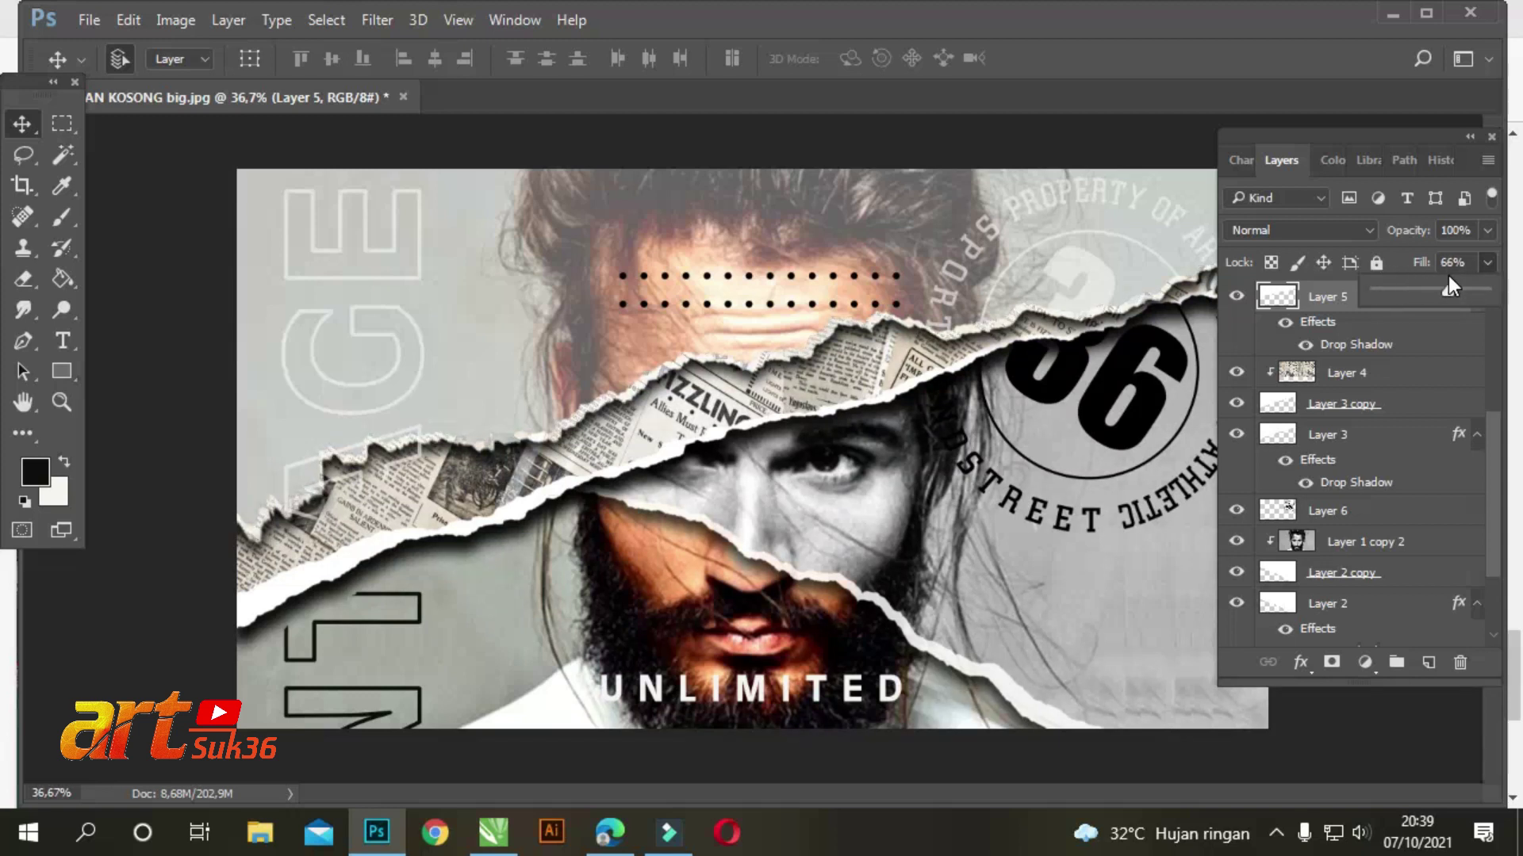
ctrl+click(1150, 419)
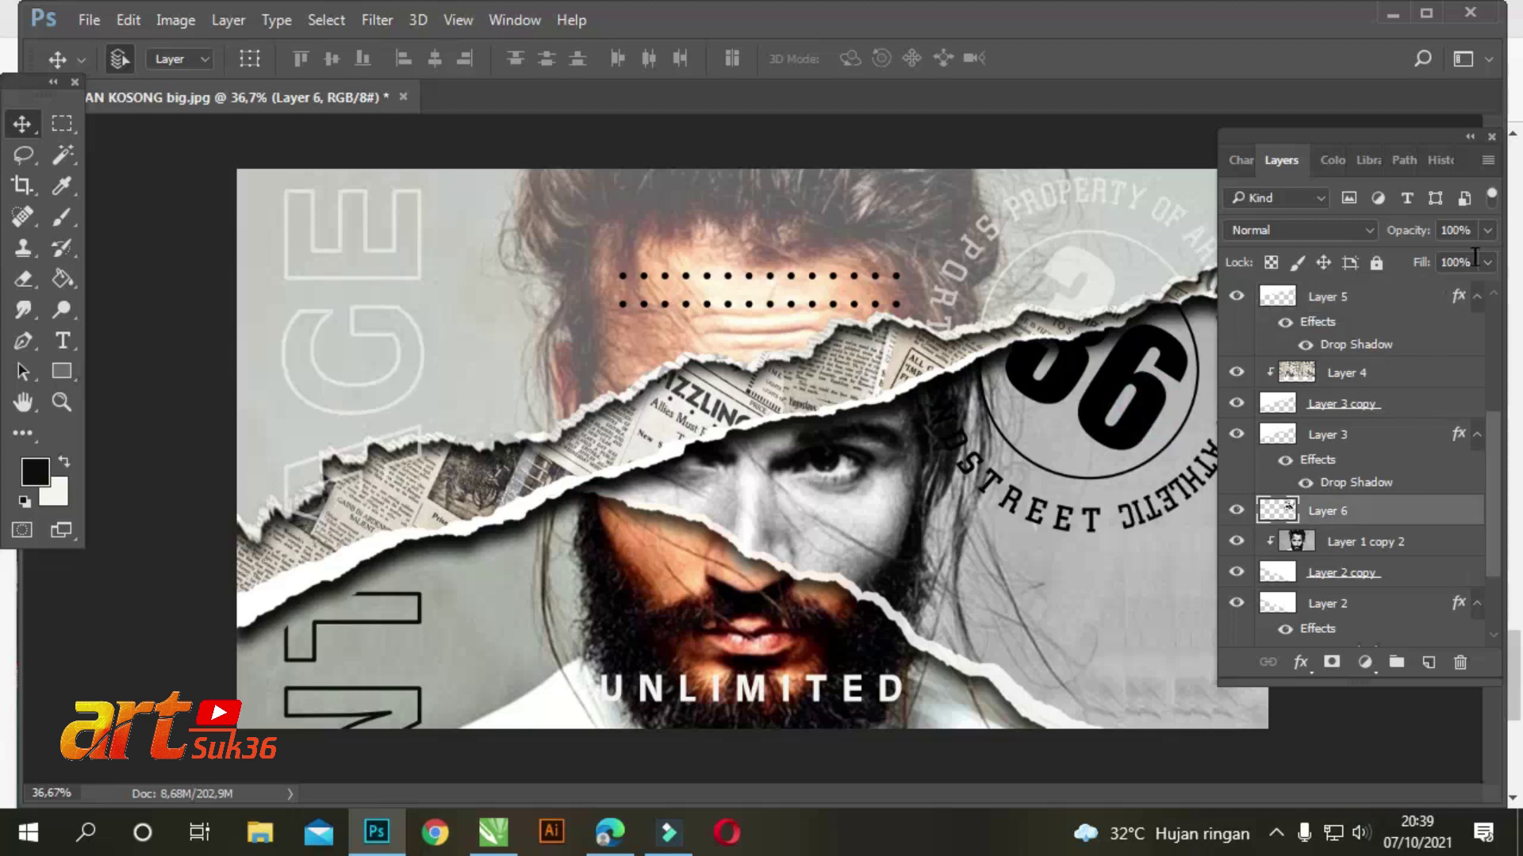
drag(1473, 289, 1453, 288)
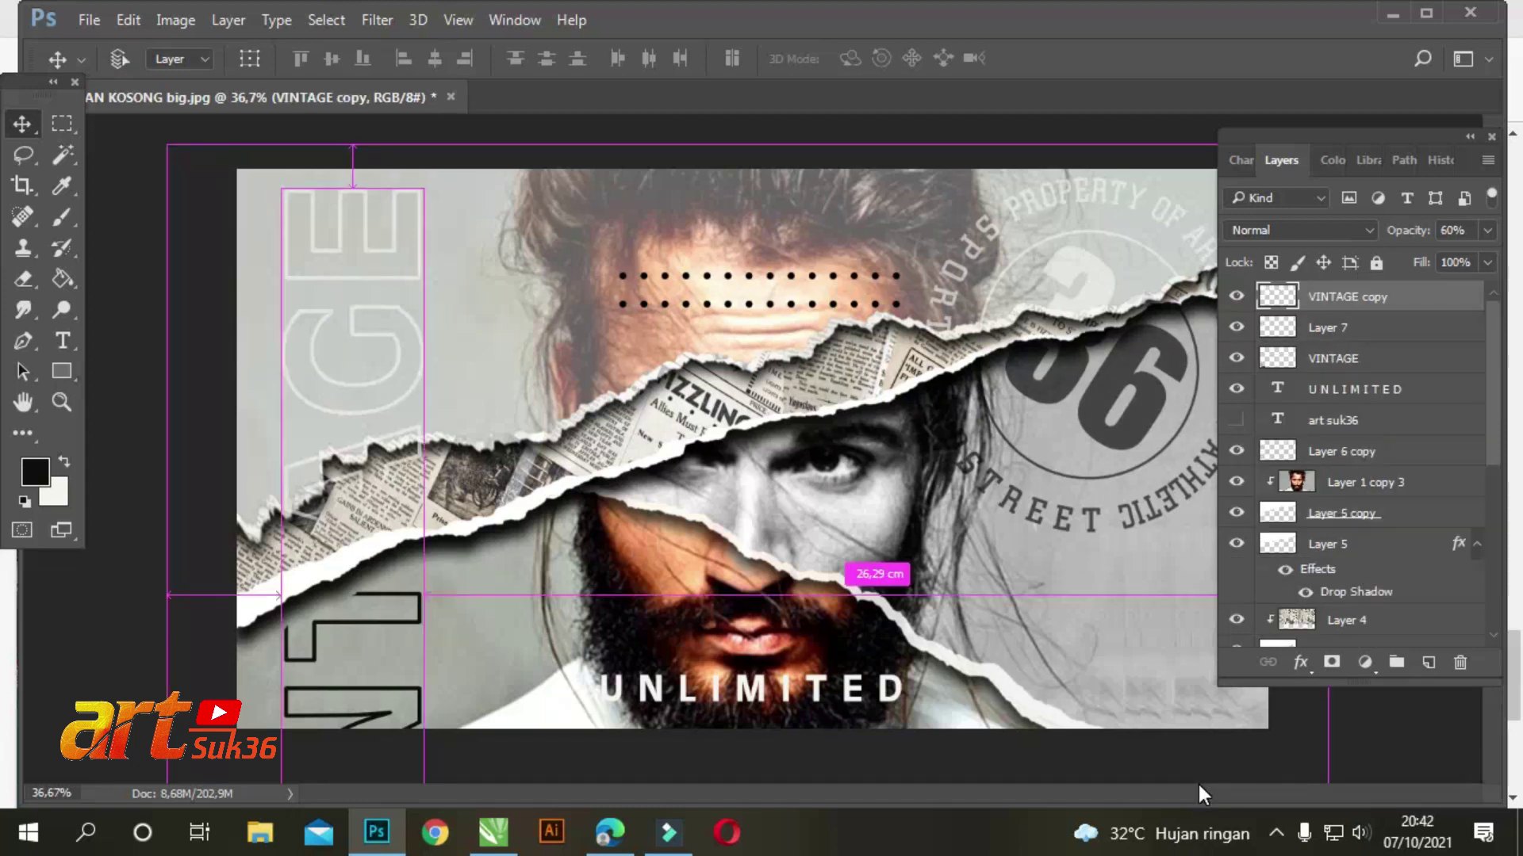
Step: Open the artsuk36 logo image and scale it down
key(ctrl+o)
click(761, 389)
click(1002, 615)
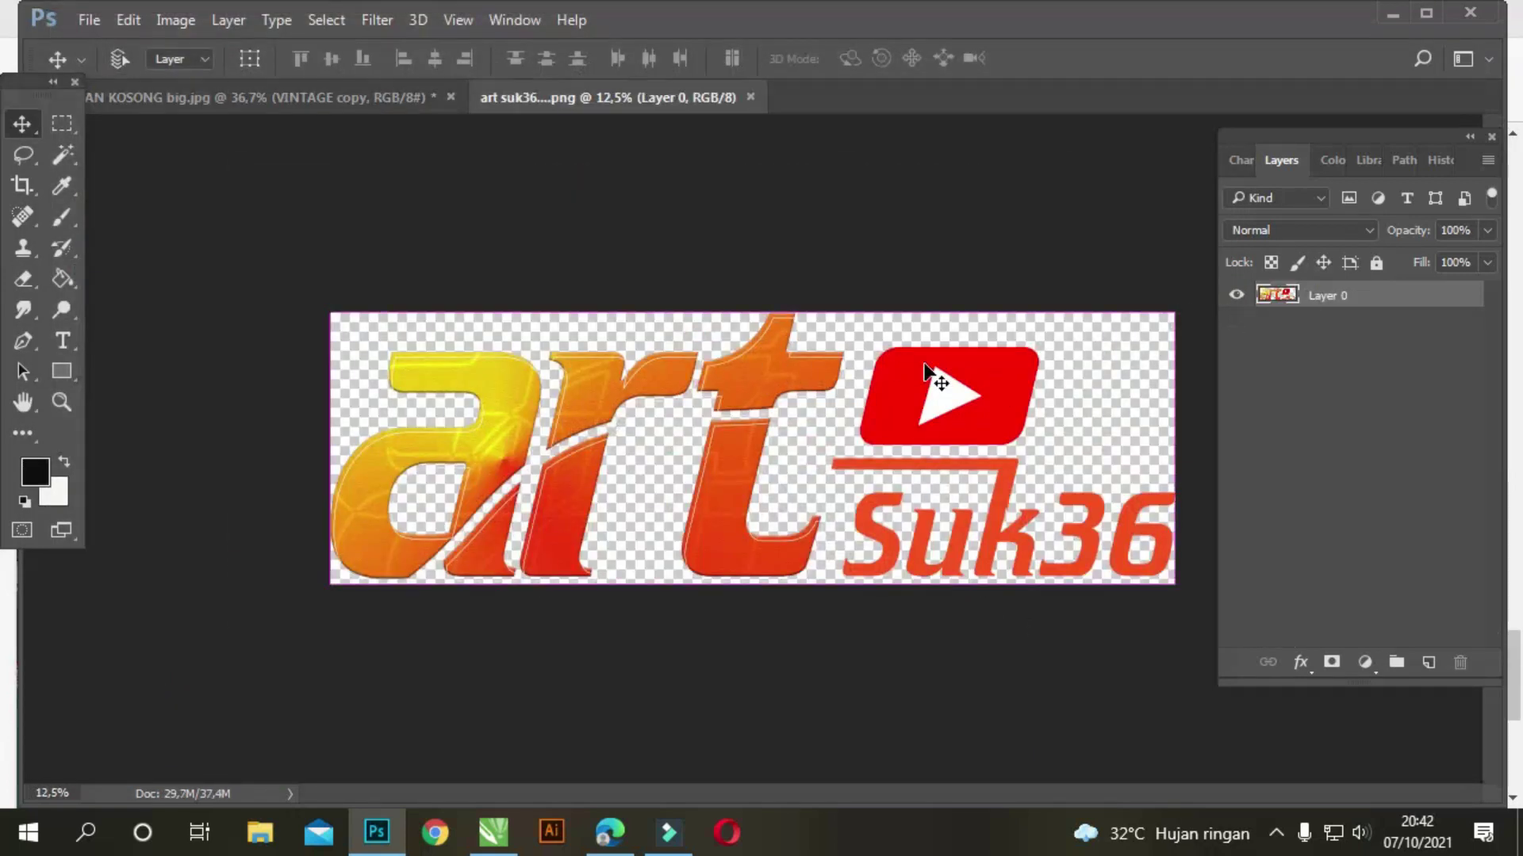
key(ctrl+t)
mouse_move(331, 312)
mouse_down()
mouse_move(896, 470)
mouse_move(902, 495)
mouse_up()
drag(953, 550, 576, 463)
key(Return)
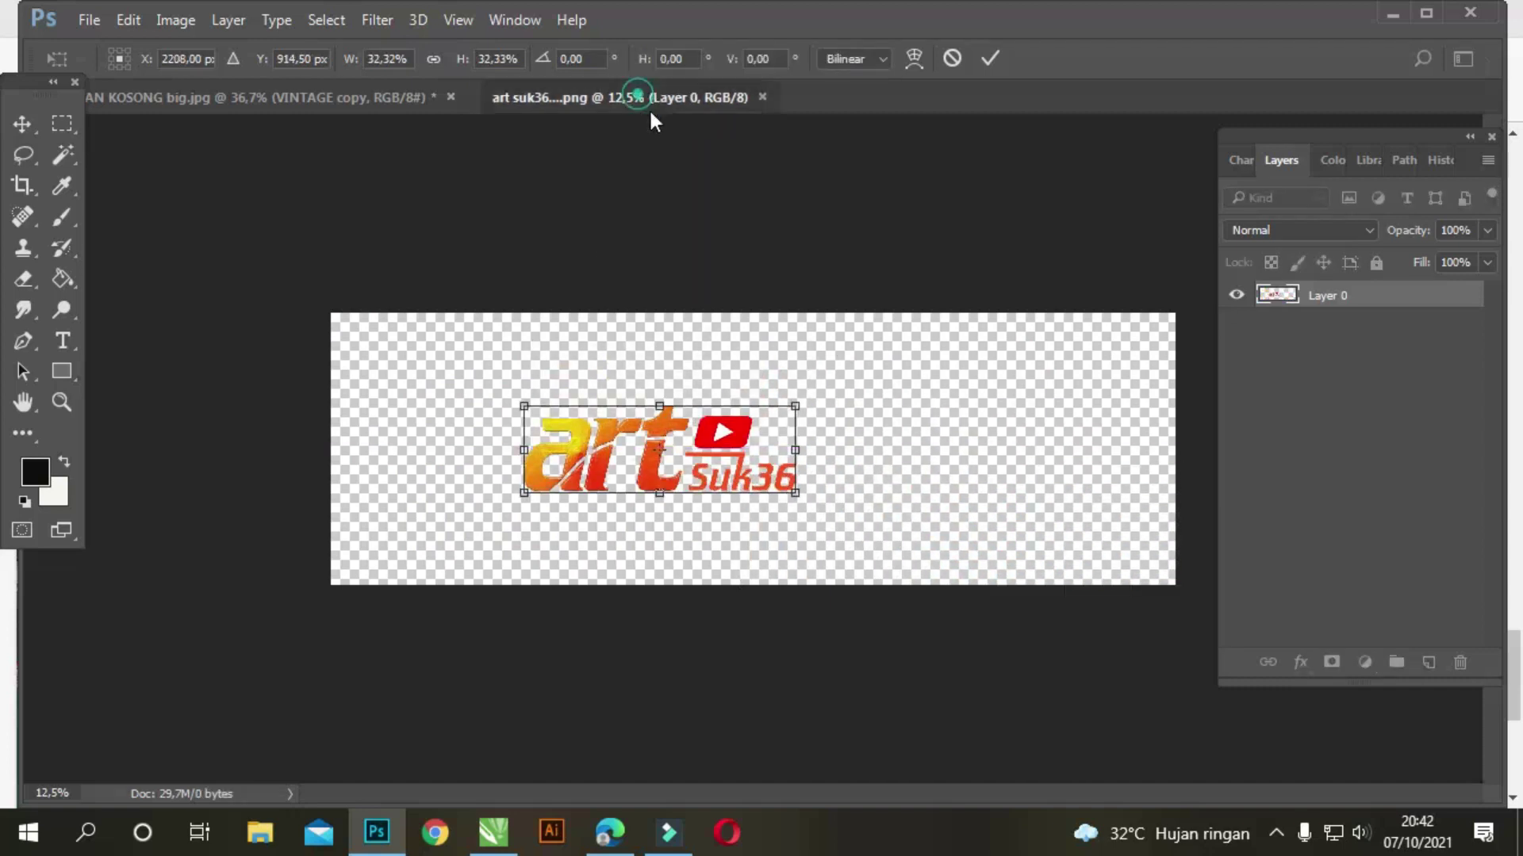
Step: Copy the logo into the poster, then close the logo file without saving
drag(623, 115, 630, 212)
drag(616, 358, 341, 255)
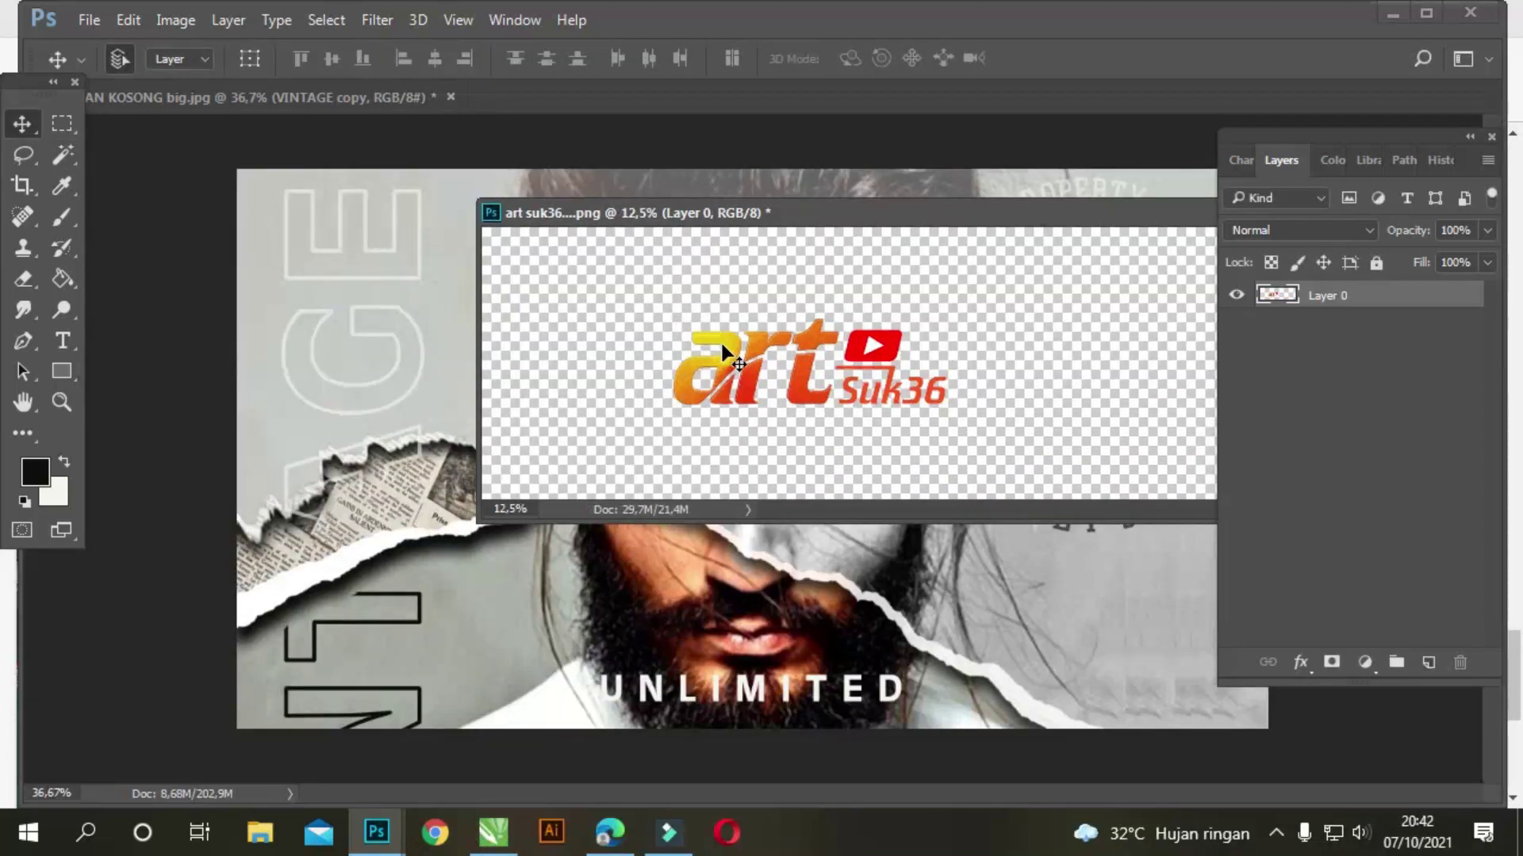
drag(1044, 219, 699, 303)
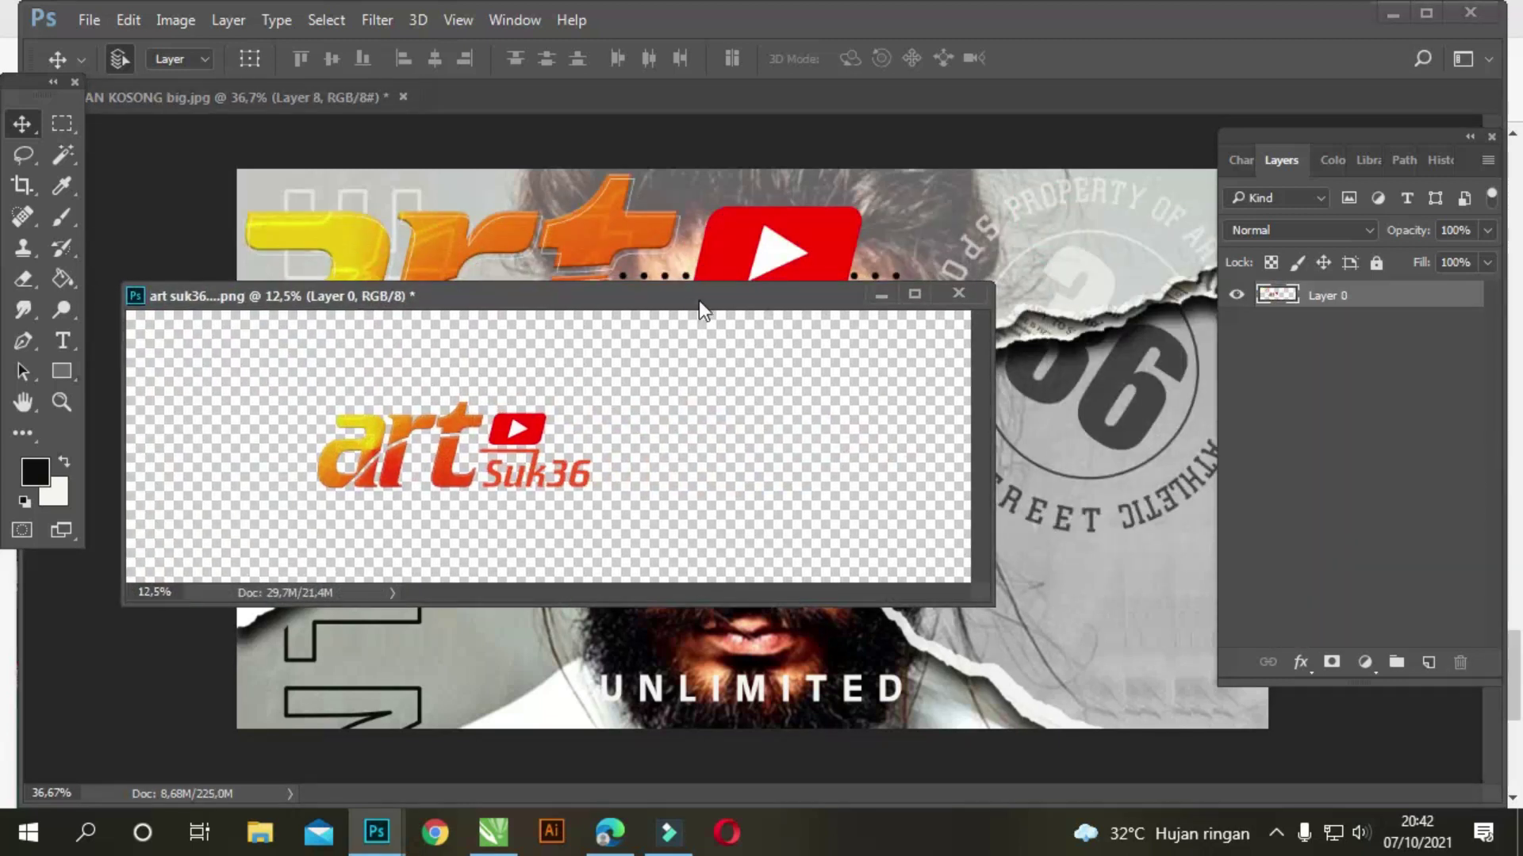
click(959, 295)
click(775, 333)
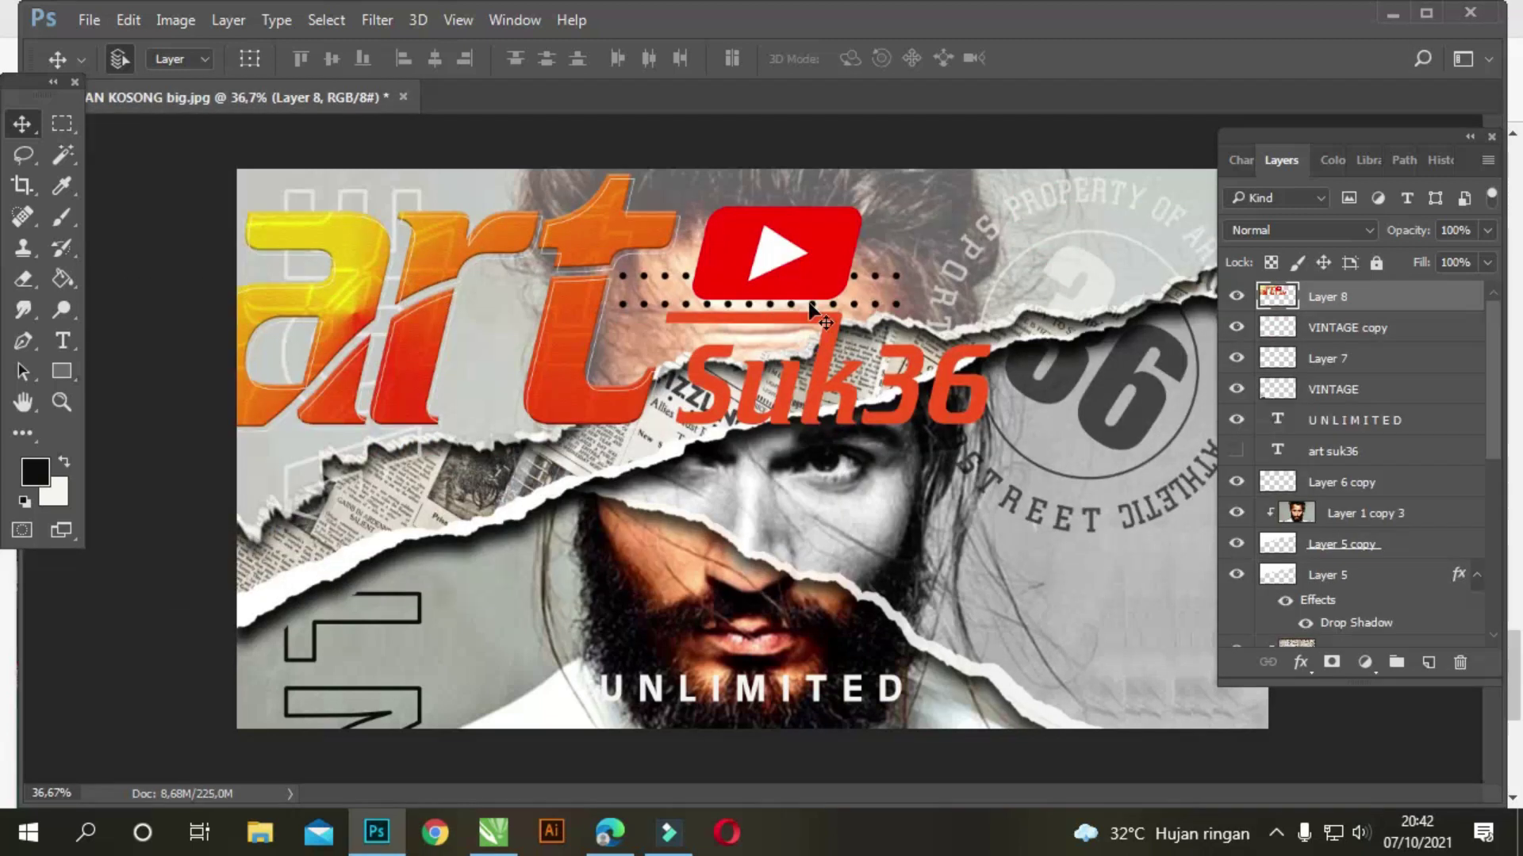
Step: Scale the logo to about 14.5% and place it in the poster's bottom-left corner
key(ctrl+t)
mouse_move(1001, 162)
mouse_down()
mouse_move(305, 394)
mouse_move(380, 673)
mouse_move(373, 203)
mouse_up()
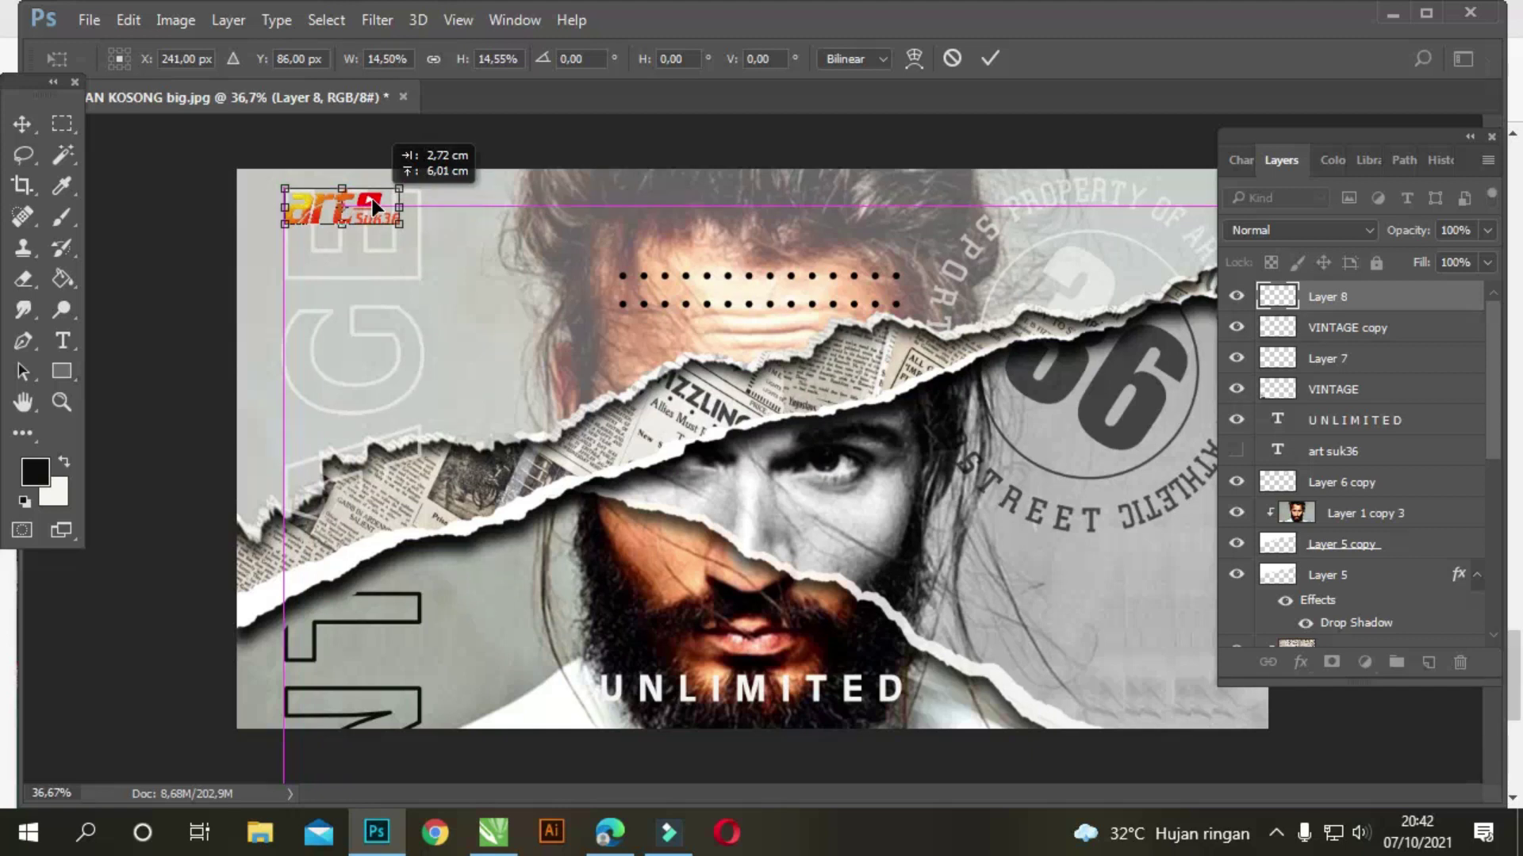
mouse_move(372, 205)
mouse_down()
mouse_move(342, 682)
mouse_move(416, 656)
mouse_up()
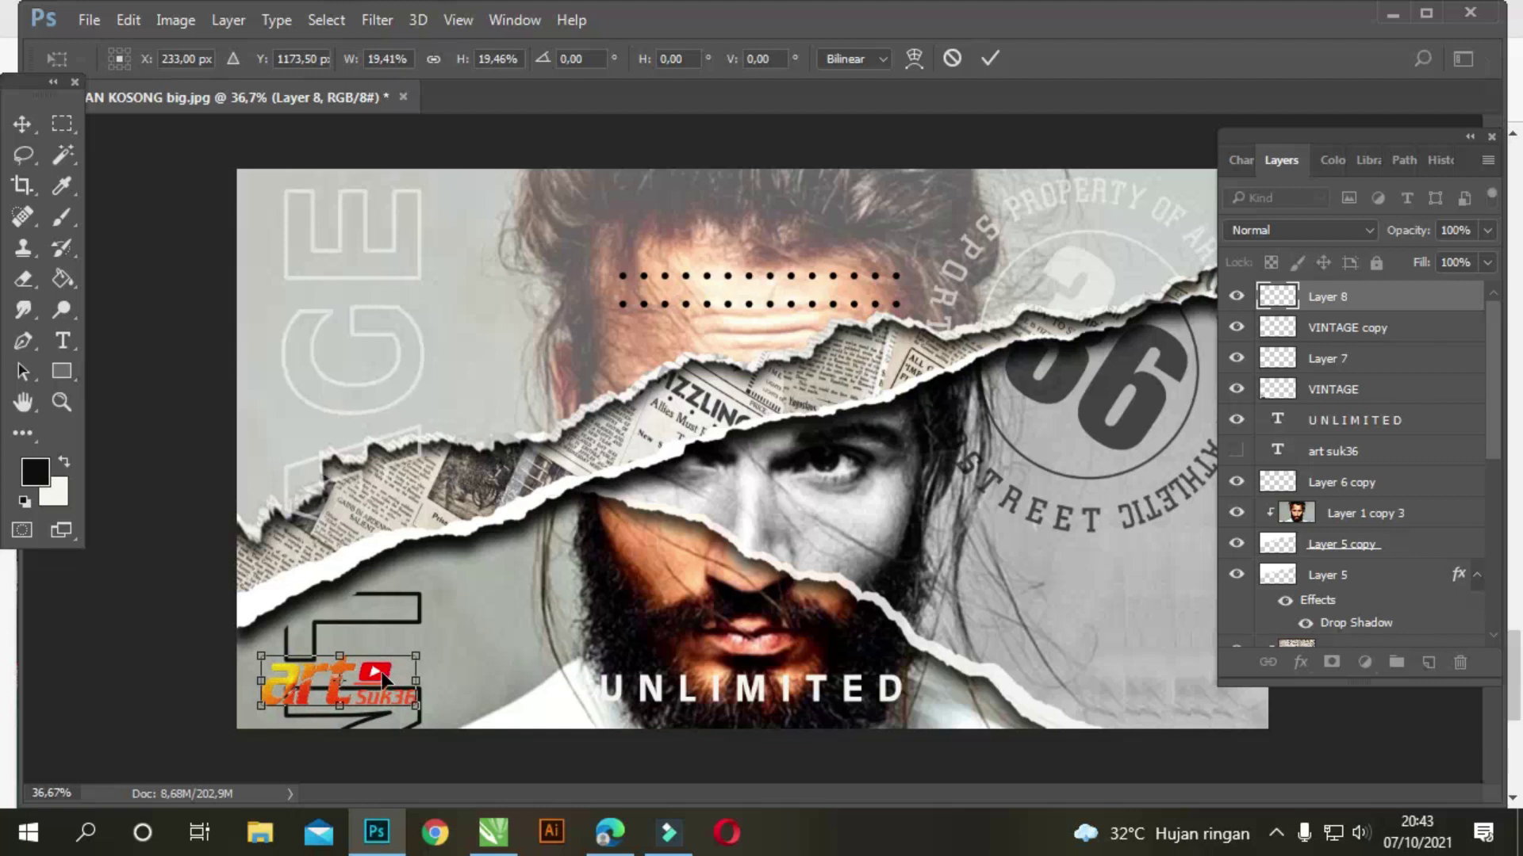
key(Return)
drag(340, 686, 344, 682)
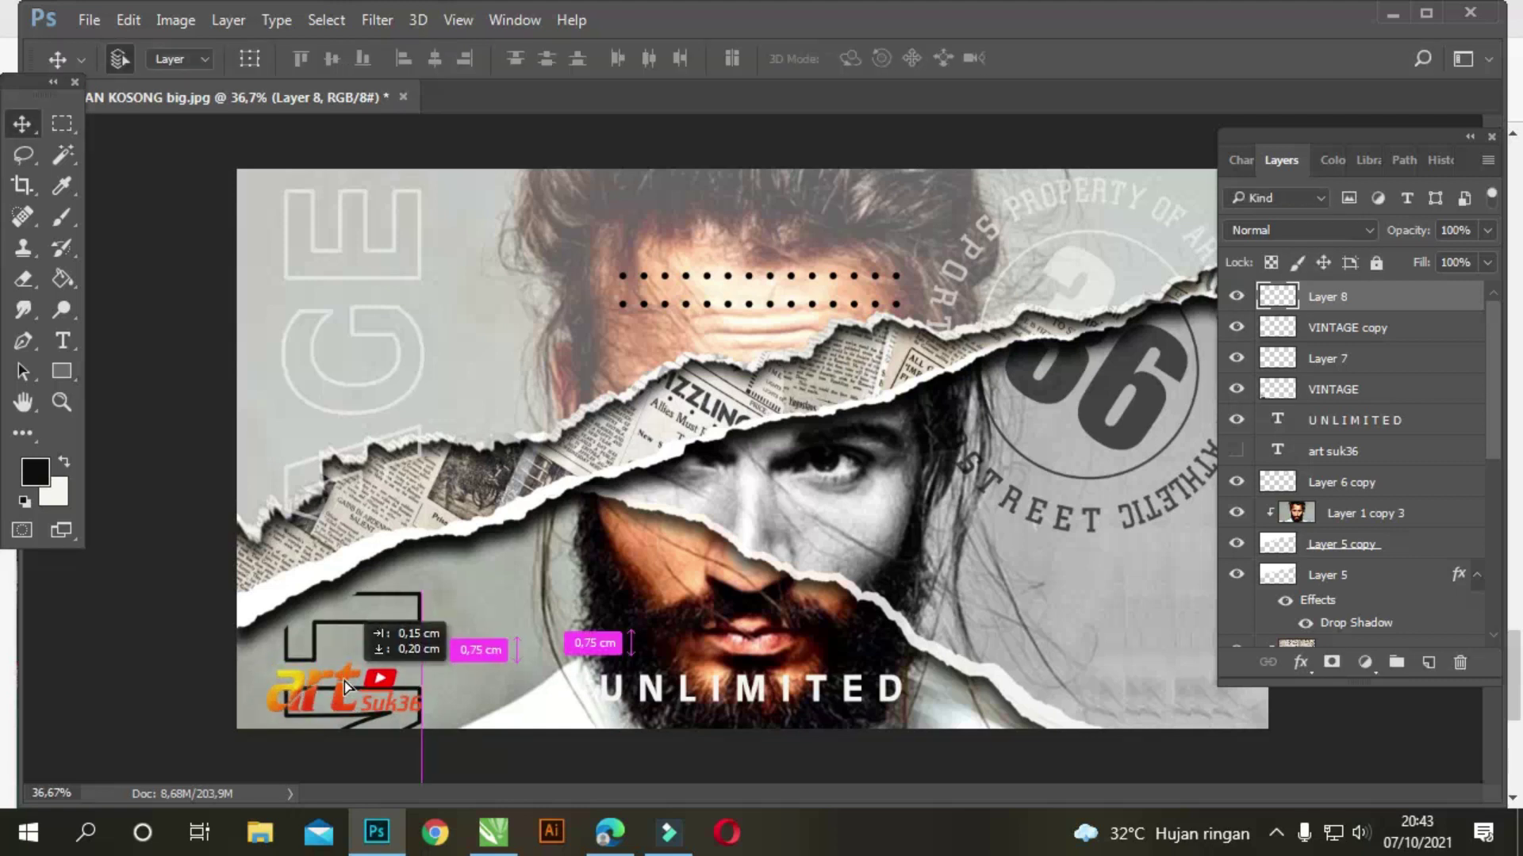
key(shift+Left)
key(shift+Left)
key(shift+Left)
key(shift+Up)
key(shift+Up)
key(shift+Up)
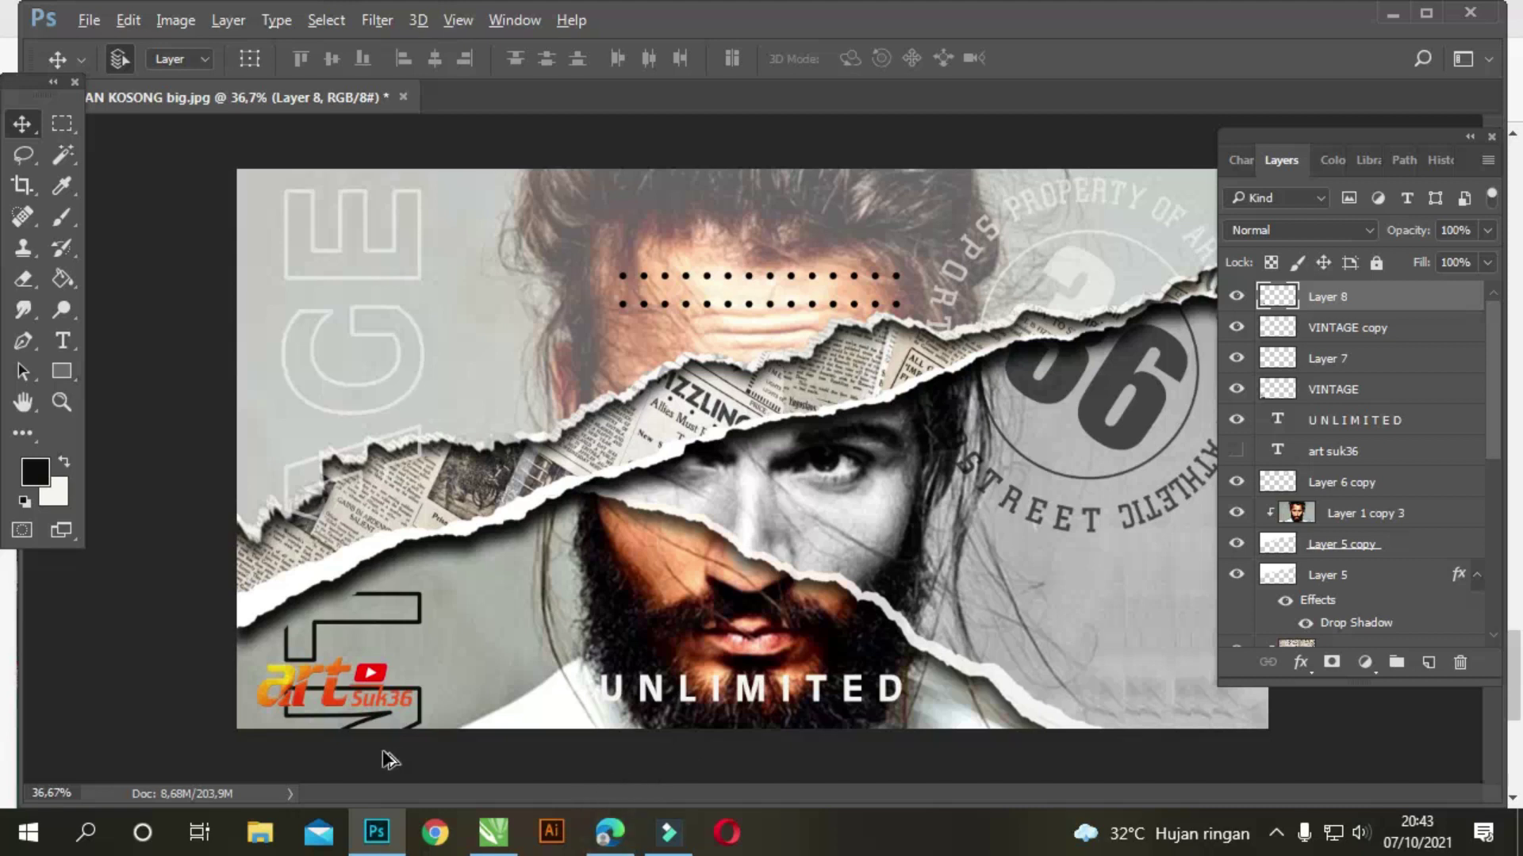
scroll(372, 746, up, 3)
Step: Nudge the logo up and draw a polygonal lasso selection around it
scroll(202, 777, up, 3)
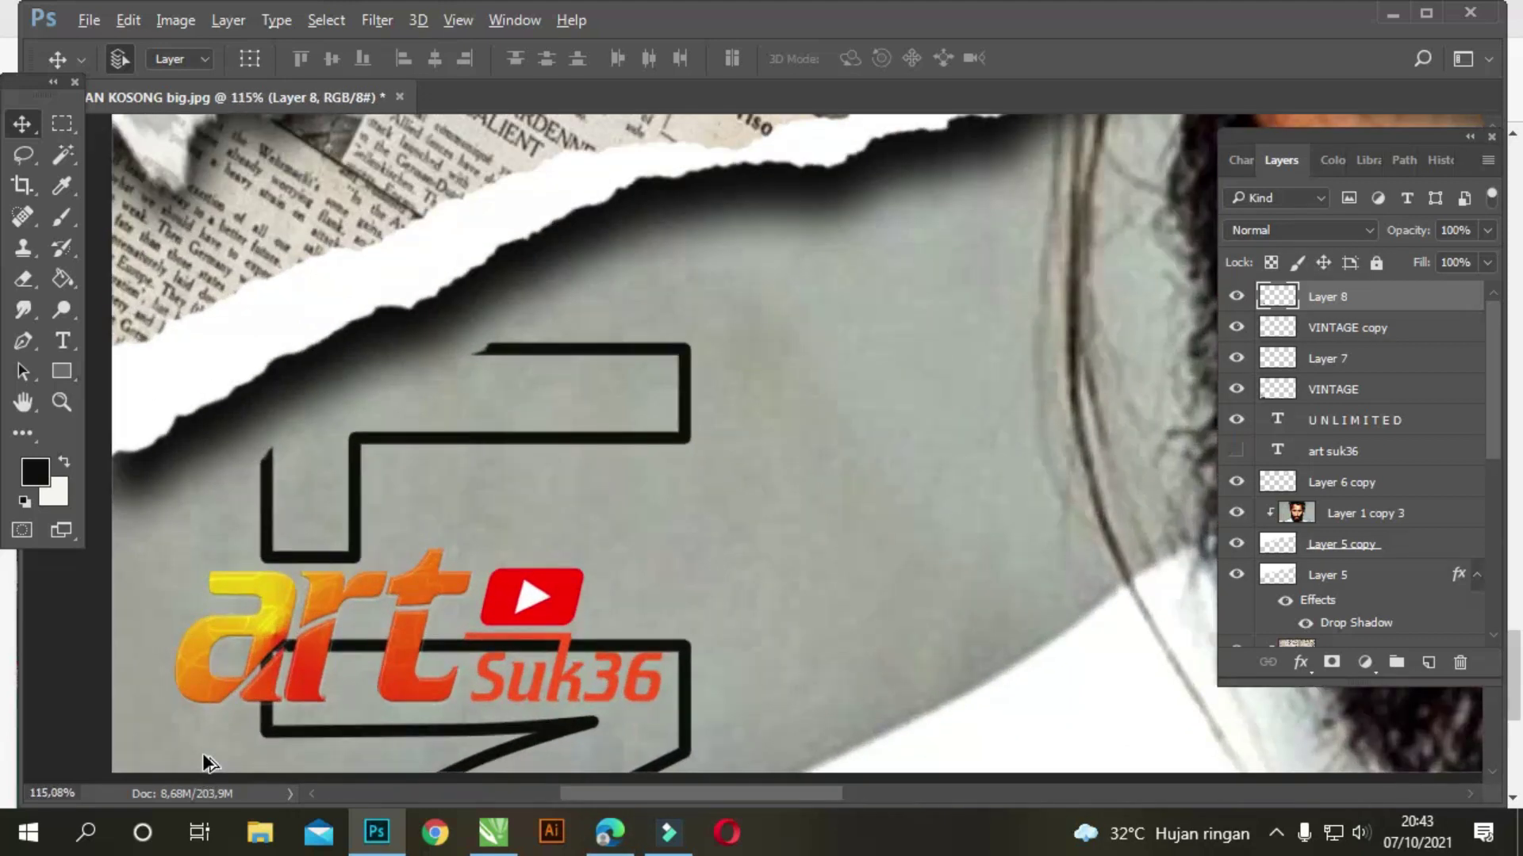
key(shift+Up)
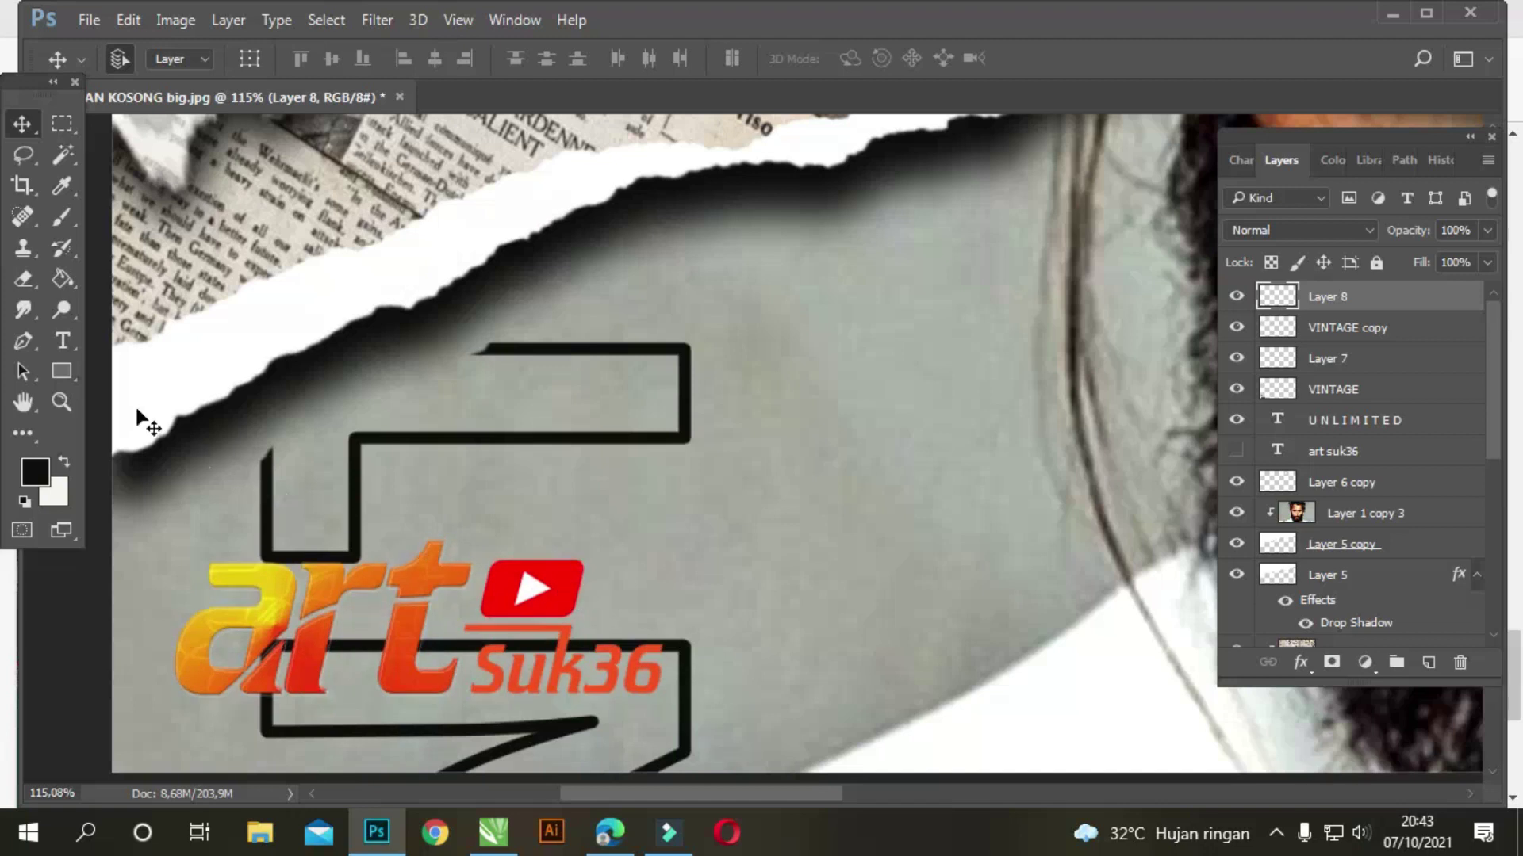
click(23, 155)
click(80, 182)
click(140, 575)
click(712, 585)
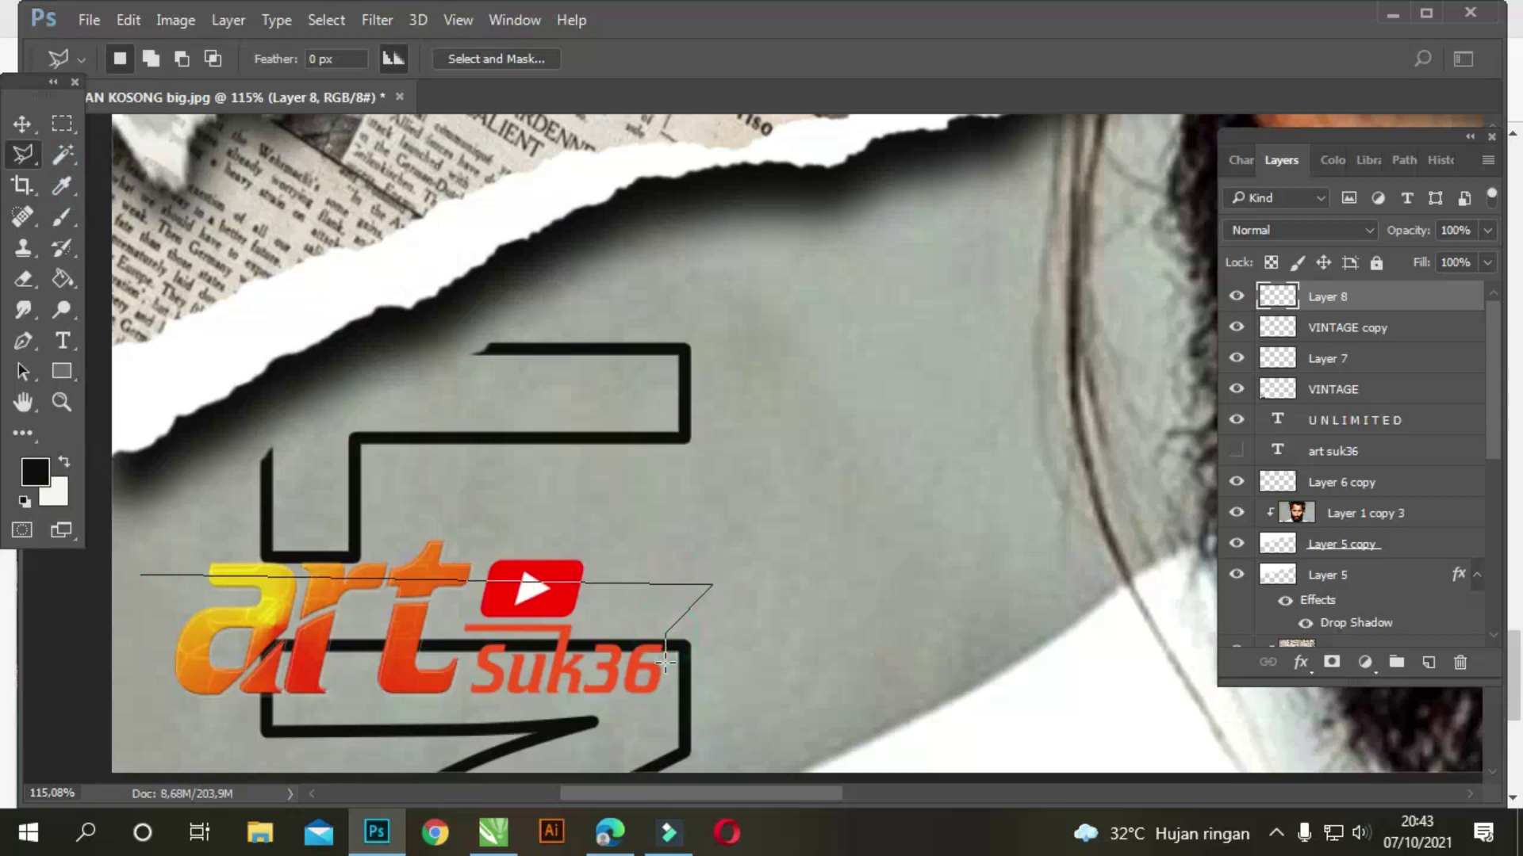
click(666, 719)
click(563, 705)
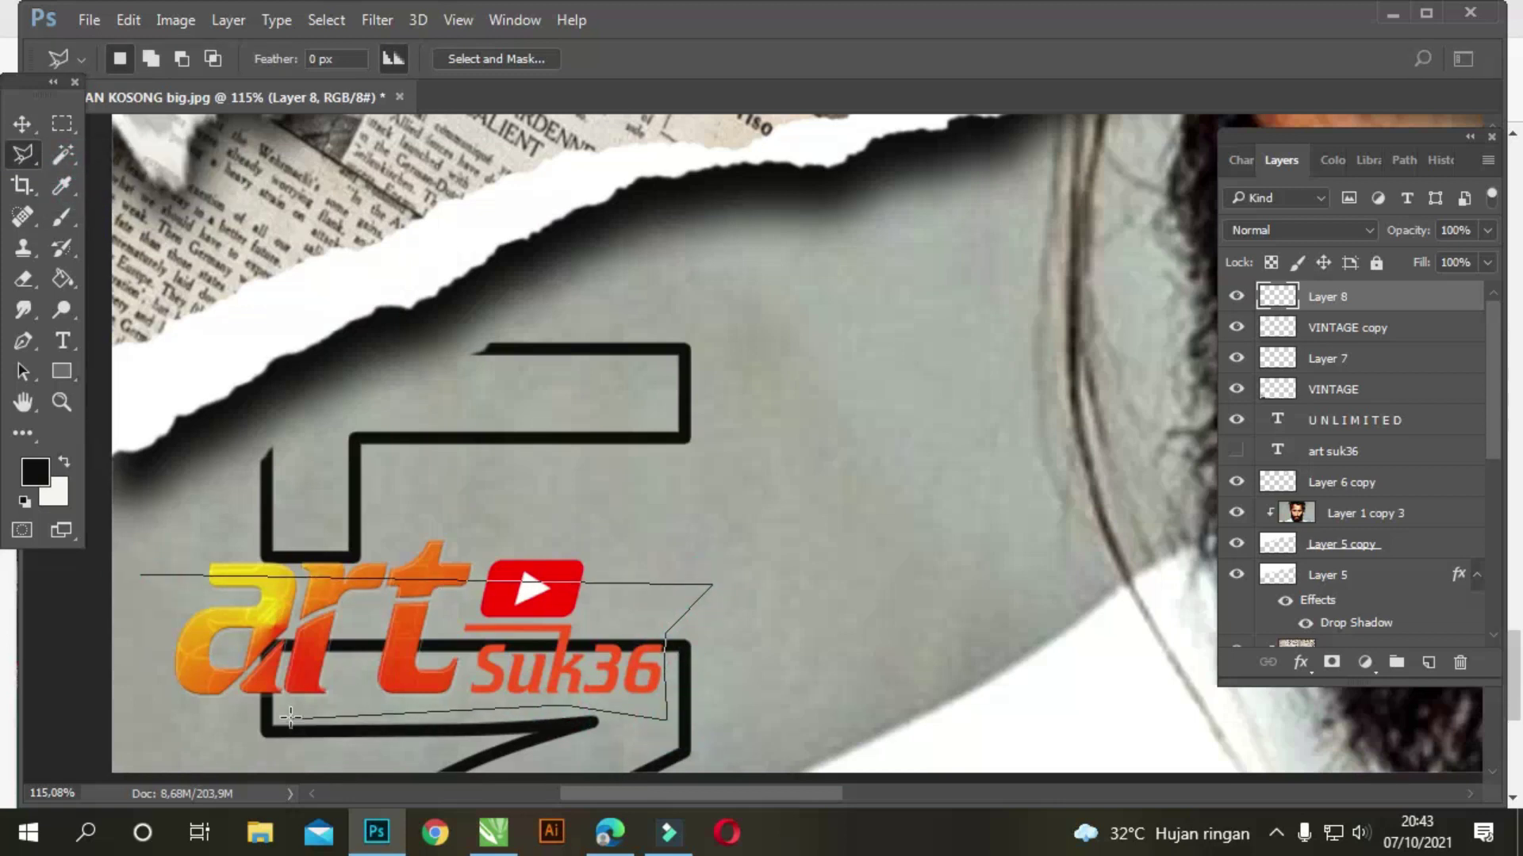
click(274, 703)
click(224, 701)
click(129, 676)
click(139, 569)
Step: Delete the VINTAGE layer's frame line inside the selection, then deselect
key(v)
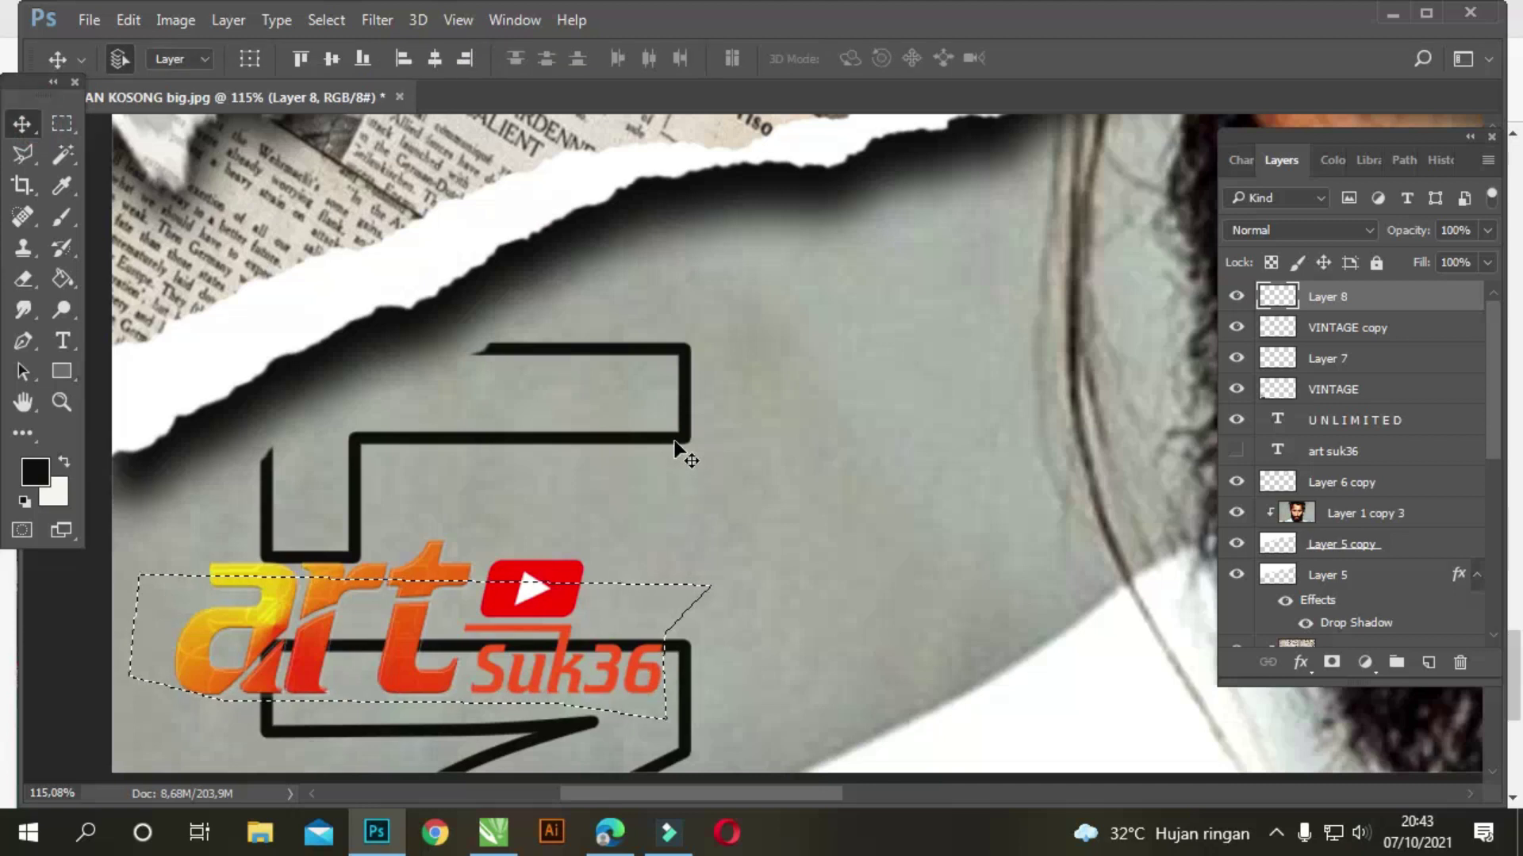
ctrl+click(675, 442)
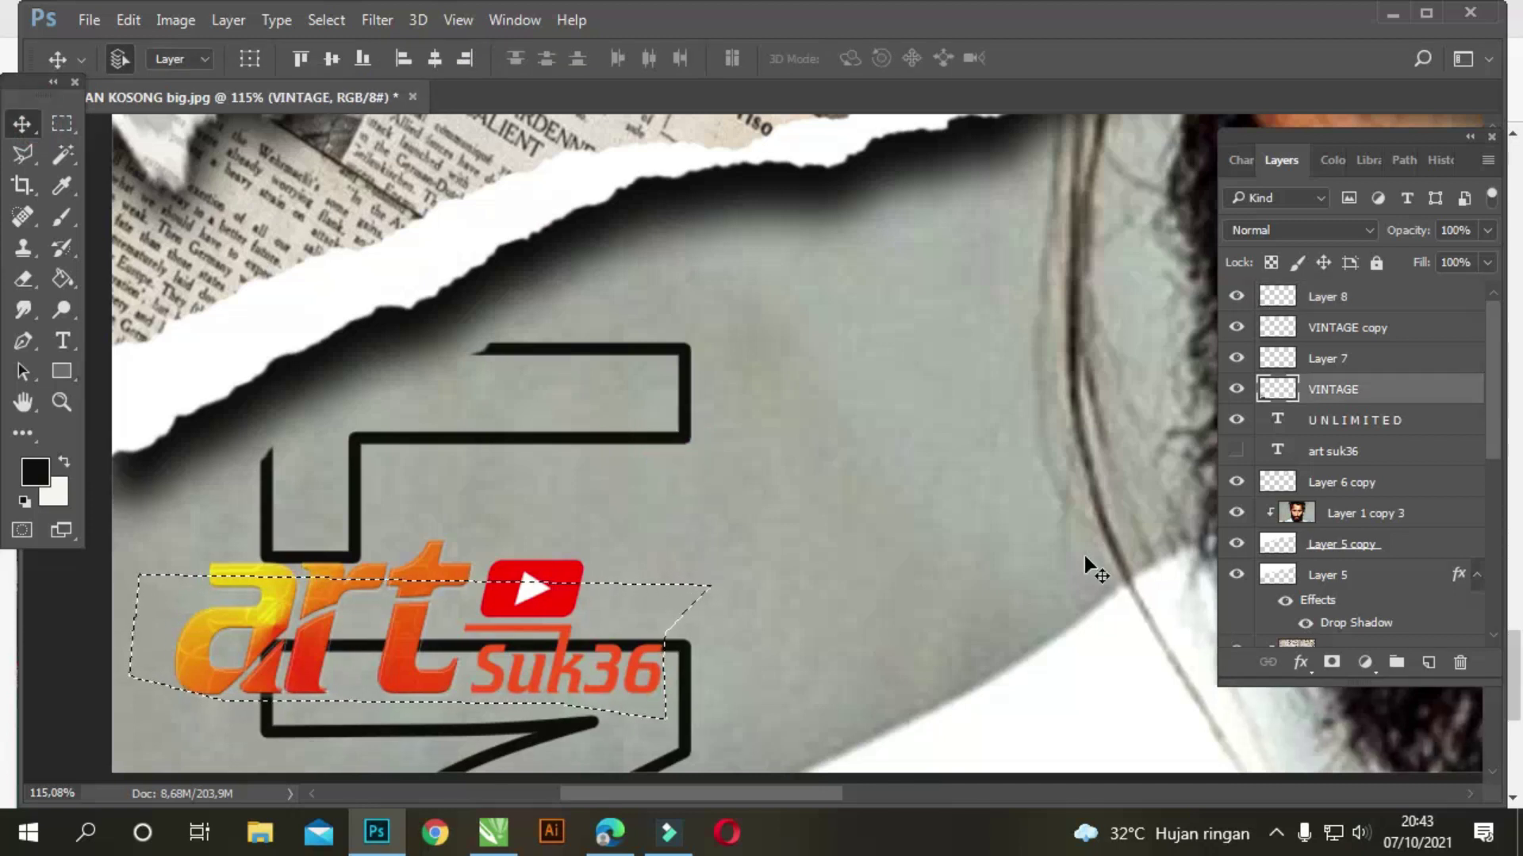
key(Delete)
key(ctrl+d)
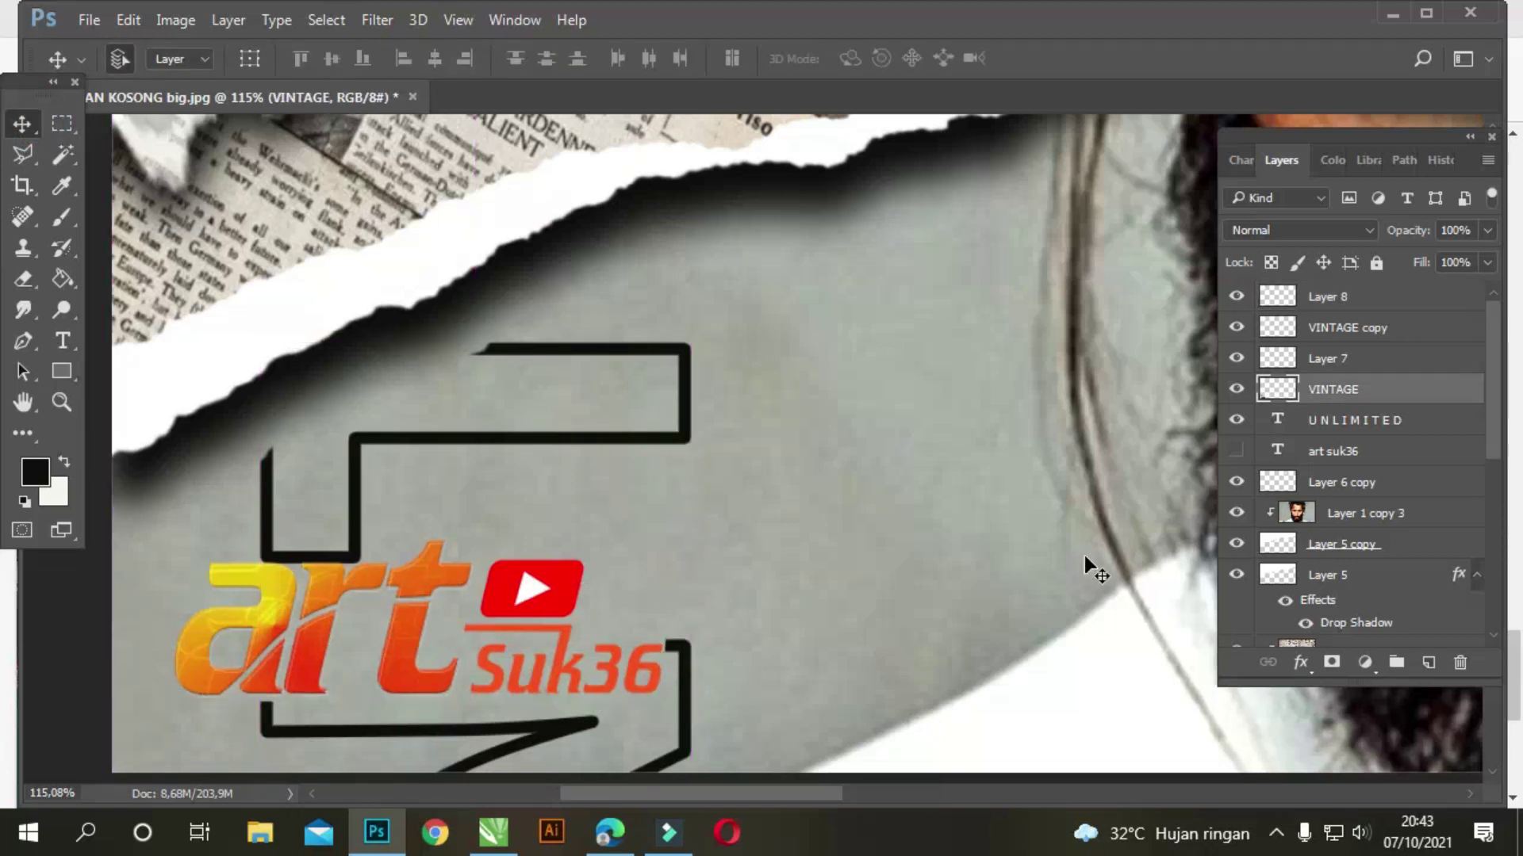
scroll(1083, 556, down, 2)
scroll(987, 550, down, 2)
scroll(844, 517, down, 2)
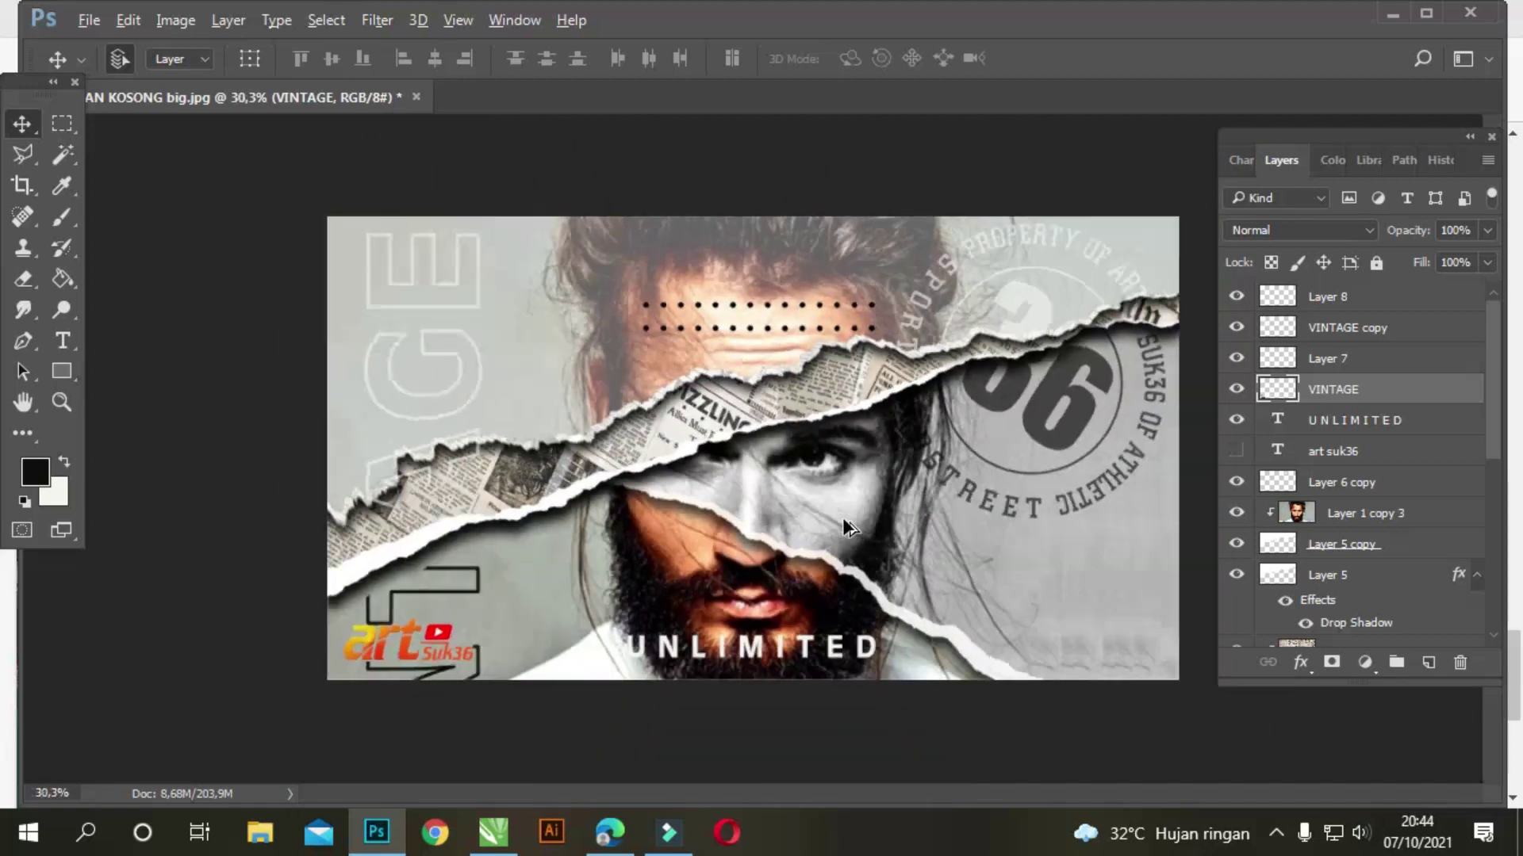
scroll(842, 517, down, 1)
scroll(986, 523, up, 2)
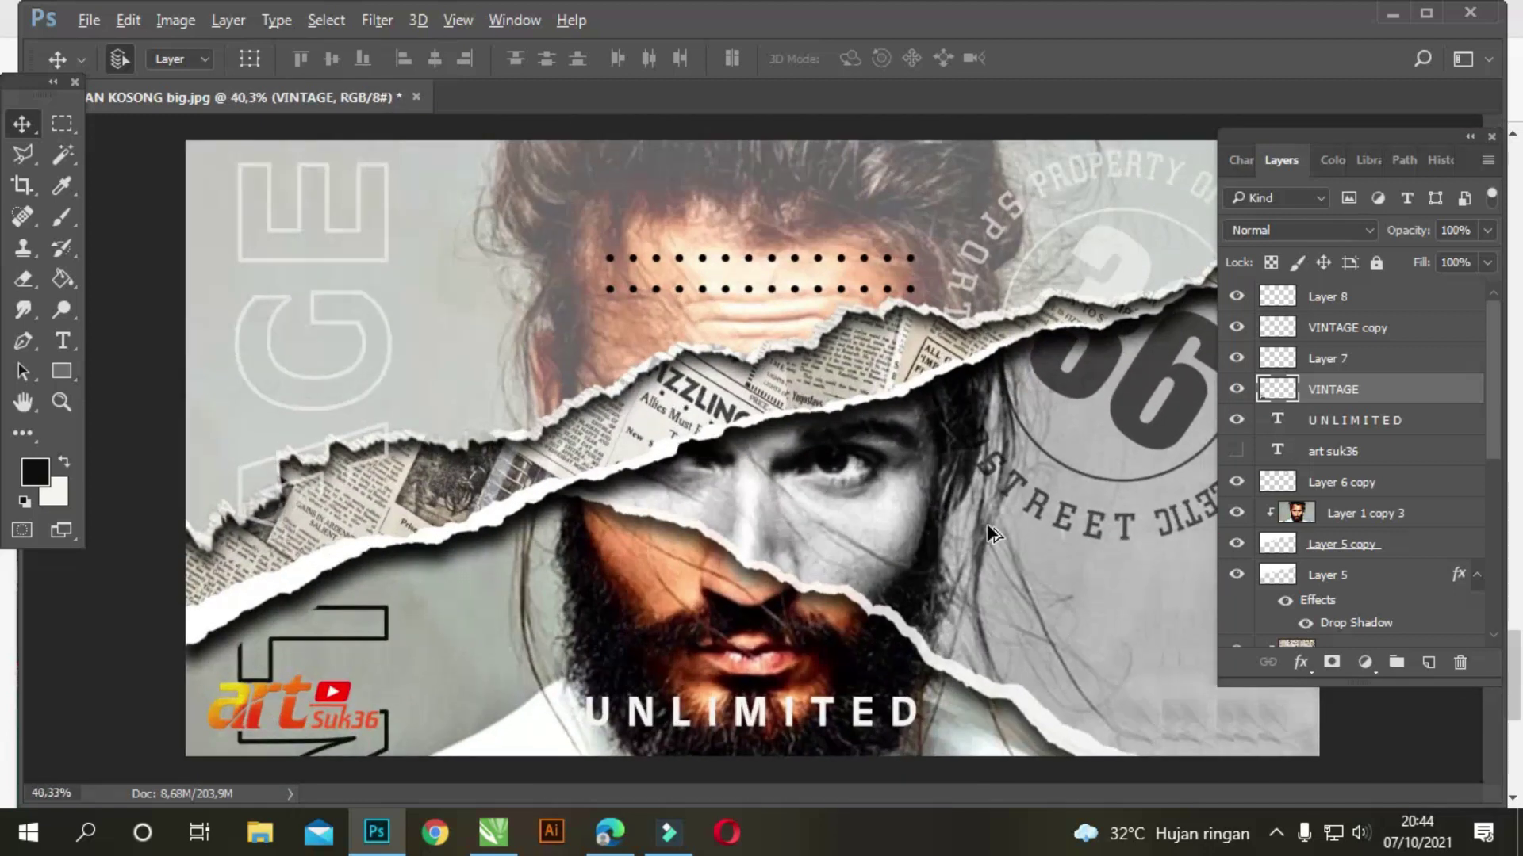
key(ctrl)
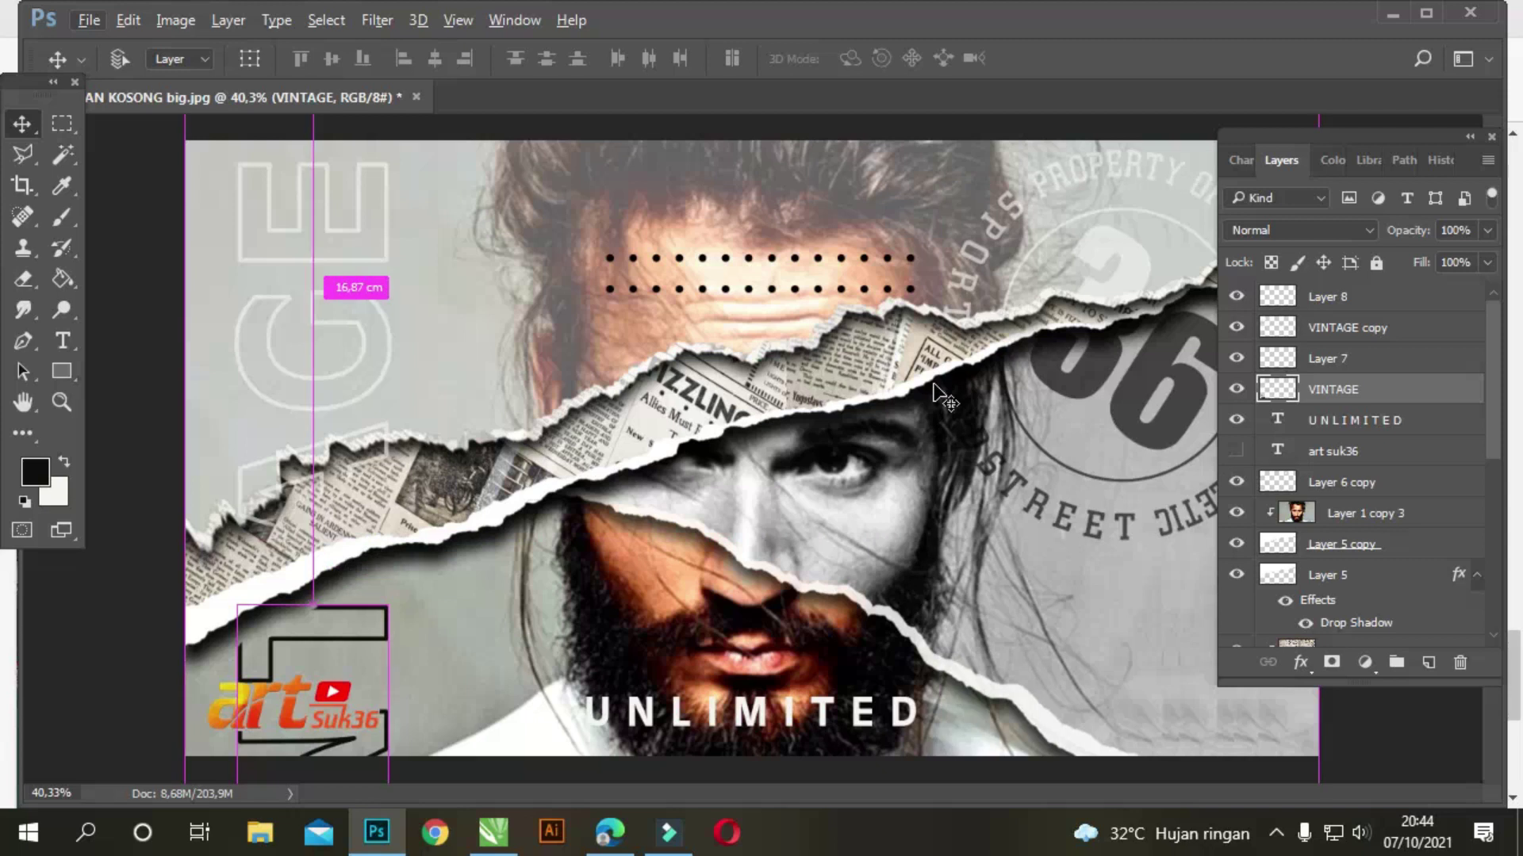
scroll(936, 390, down, 1)
scroll(936, 390, up, 1)
scroll(936, 391, up, 1)
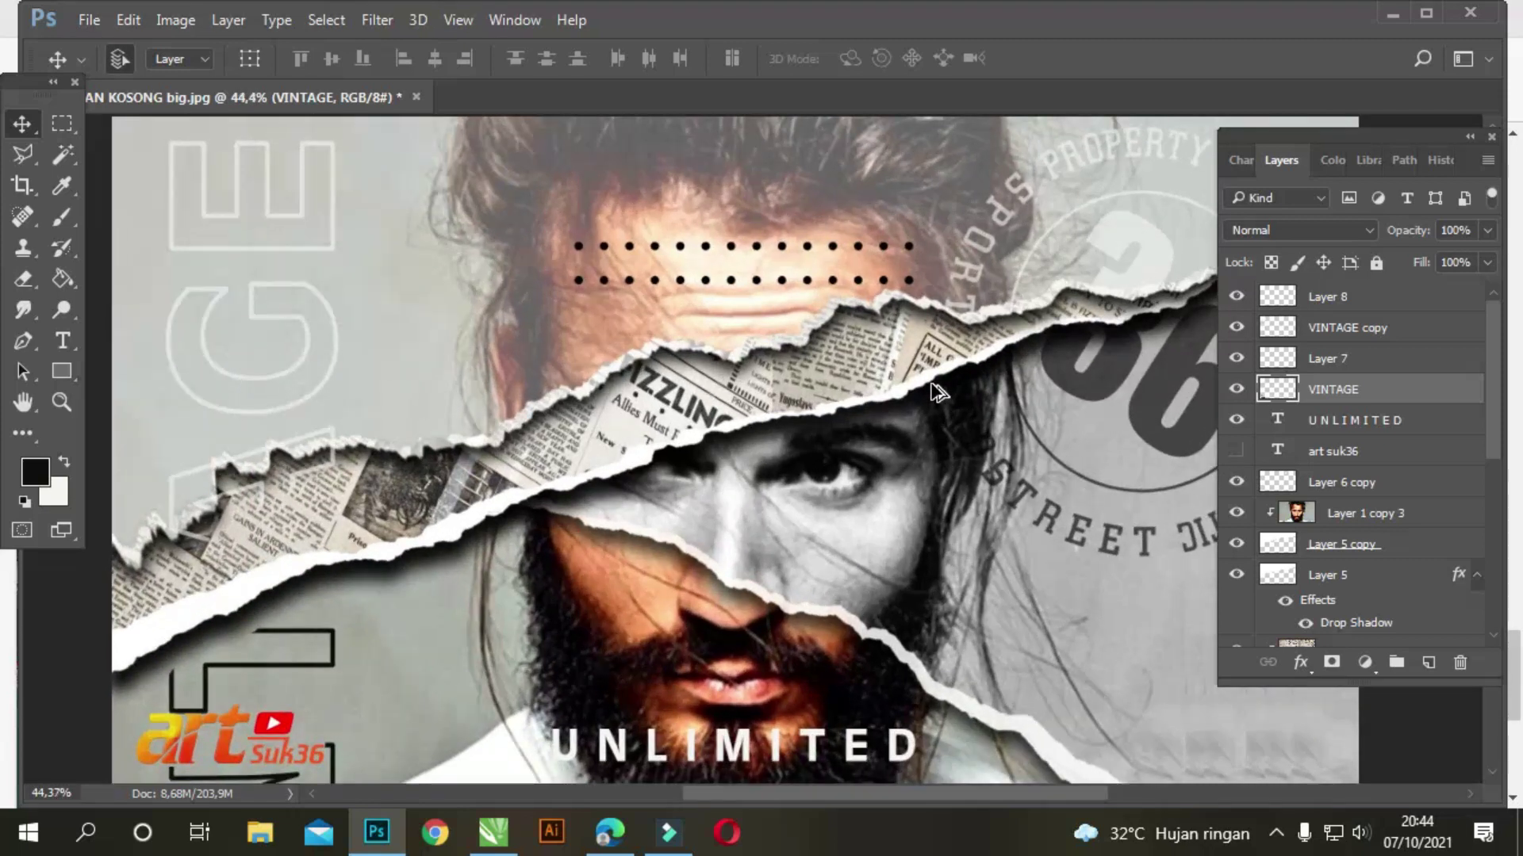